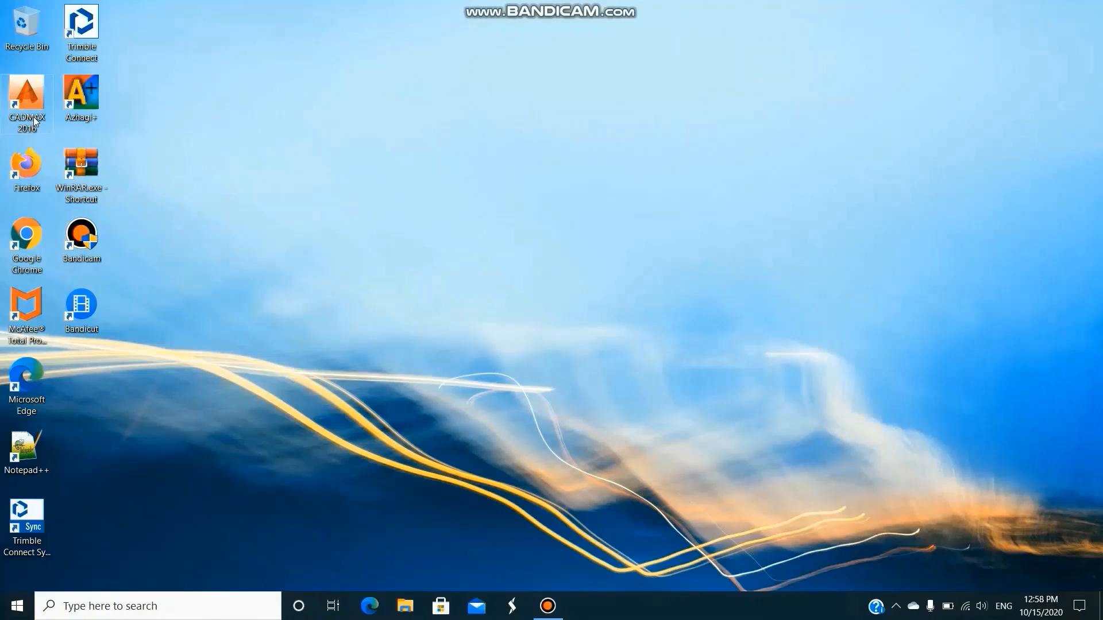
Open the properties of the CADMAX 2016 desktop shortcut.
left_click(34, 121)
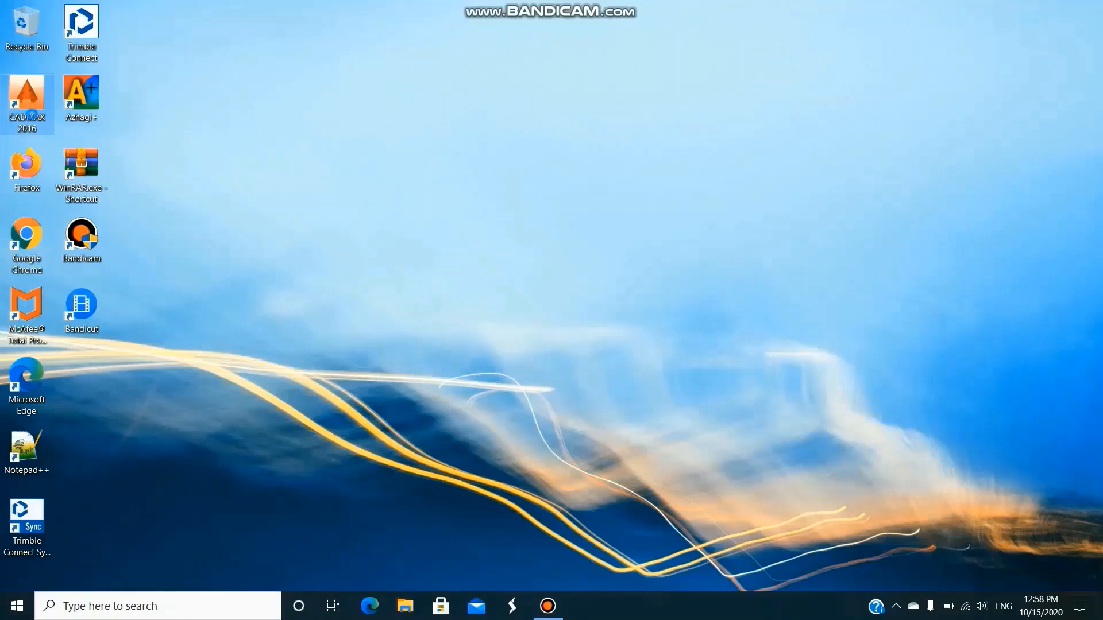
right_click(34, 119)
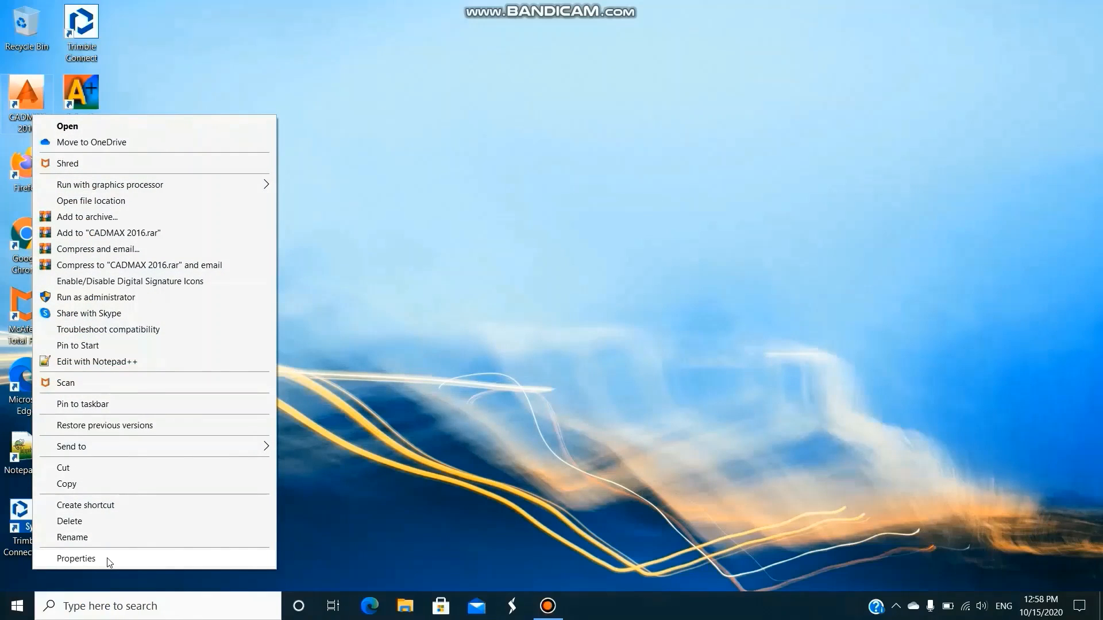
left_click(76, 558)
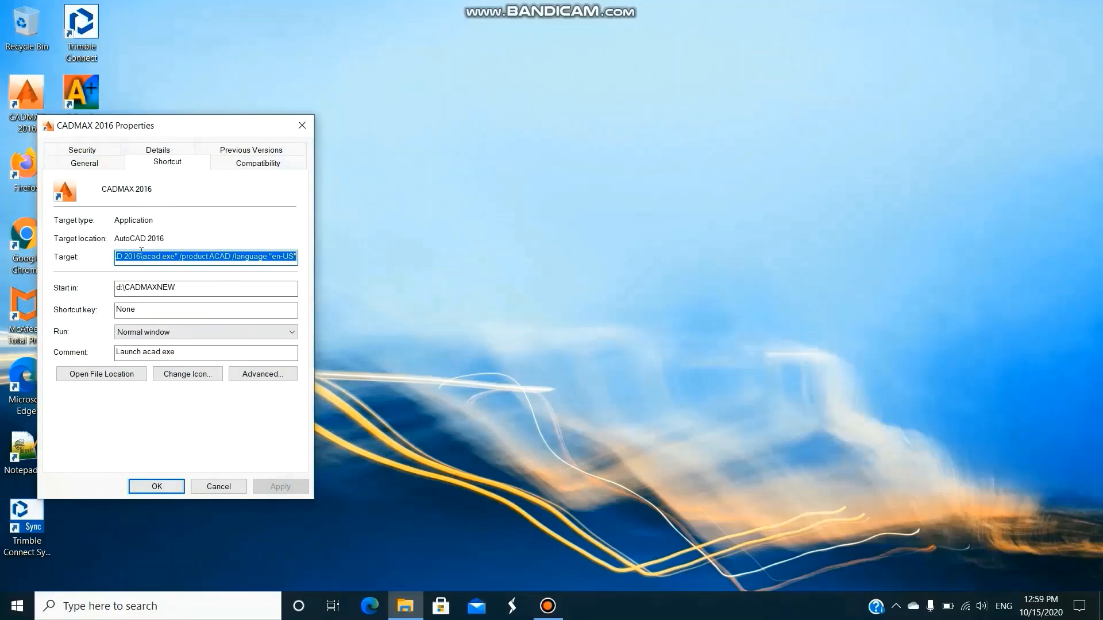
Set the shortcut's Start in folder to D:\CADMAXNEW and apply the change with administrator permission.
left_click(192, 288)
key("BackSpace")
key("BackSpace")
key("BackSpace")
key("BackSpace")
key("BackSpace")
key("BackSpace")
key("BackSpace")
key("BackSpace")
key("BackSpace")
key("BackSpace")
key("BackSpace")
key("BackSpace")
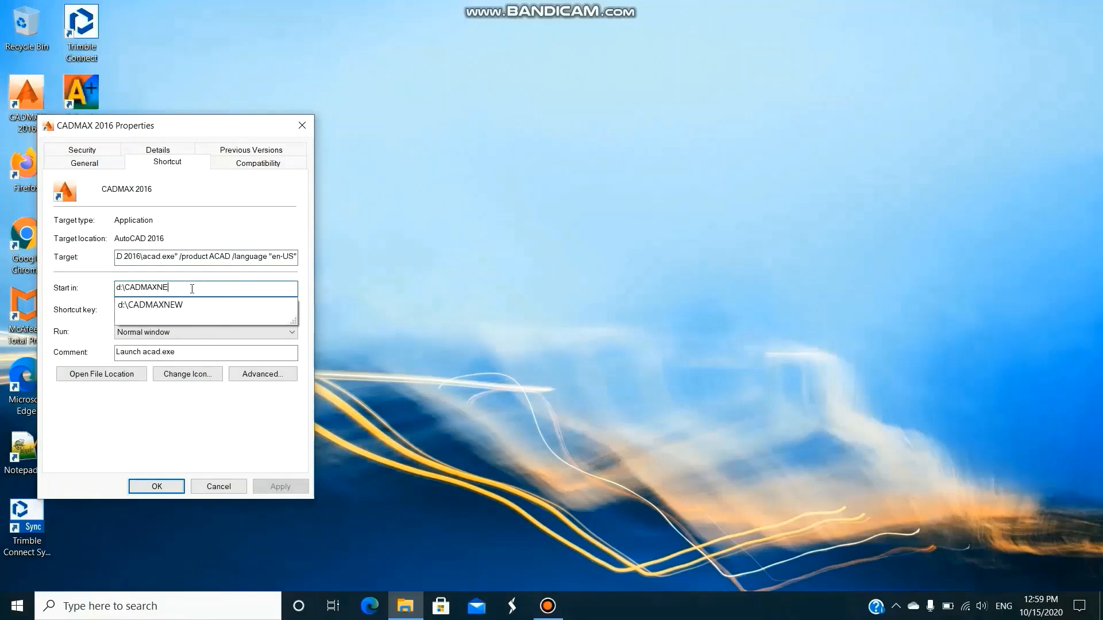
type("D")
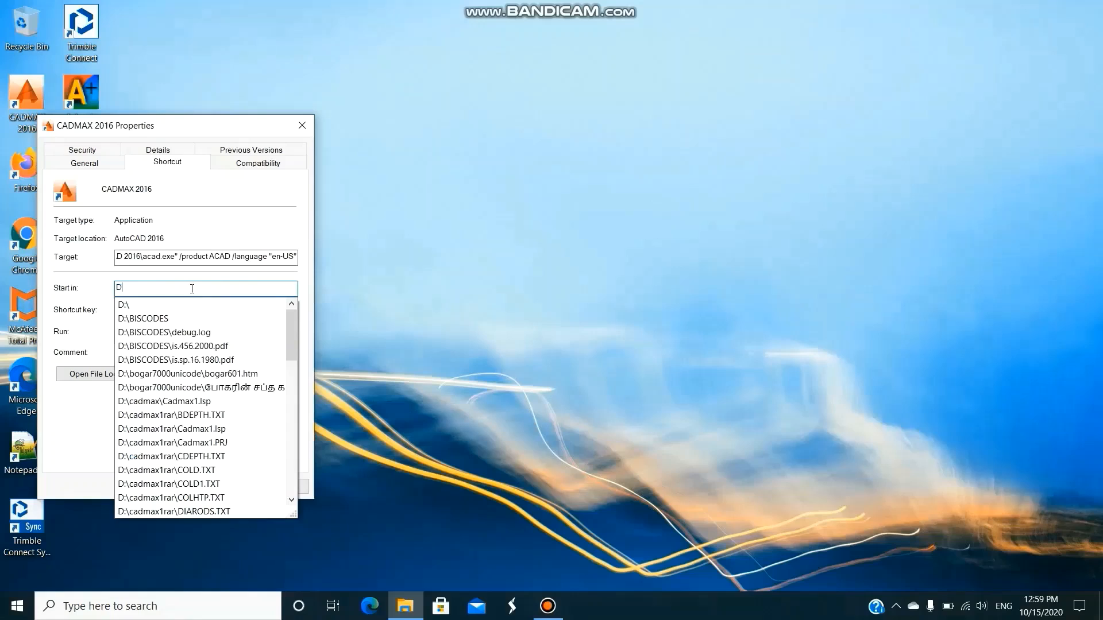
type(":\\")
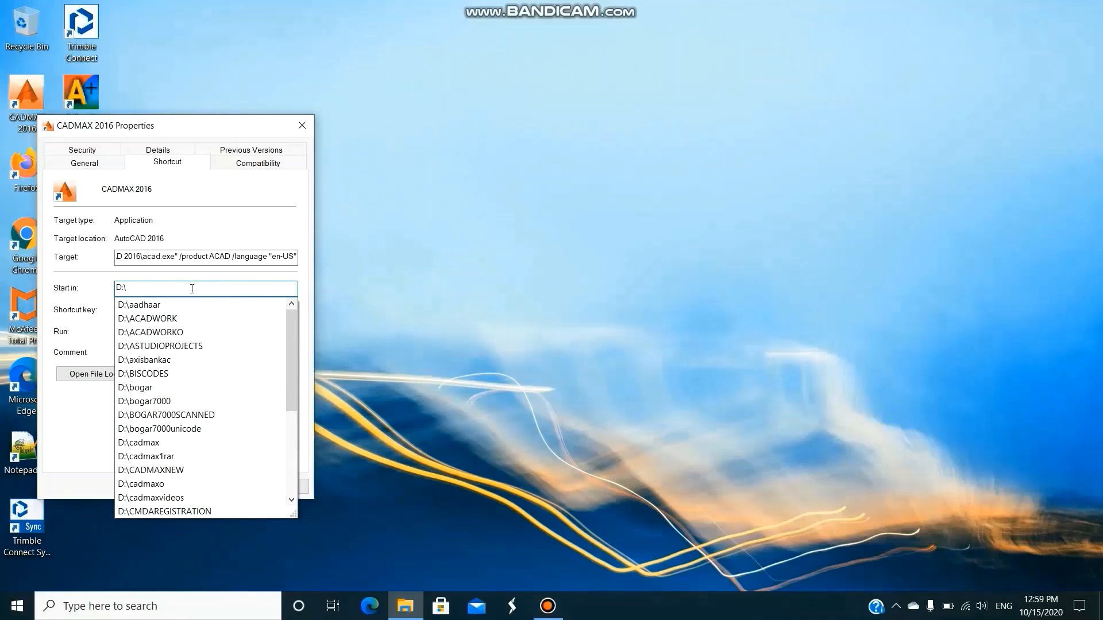
type("CADMAX")
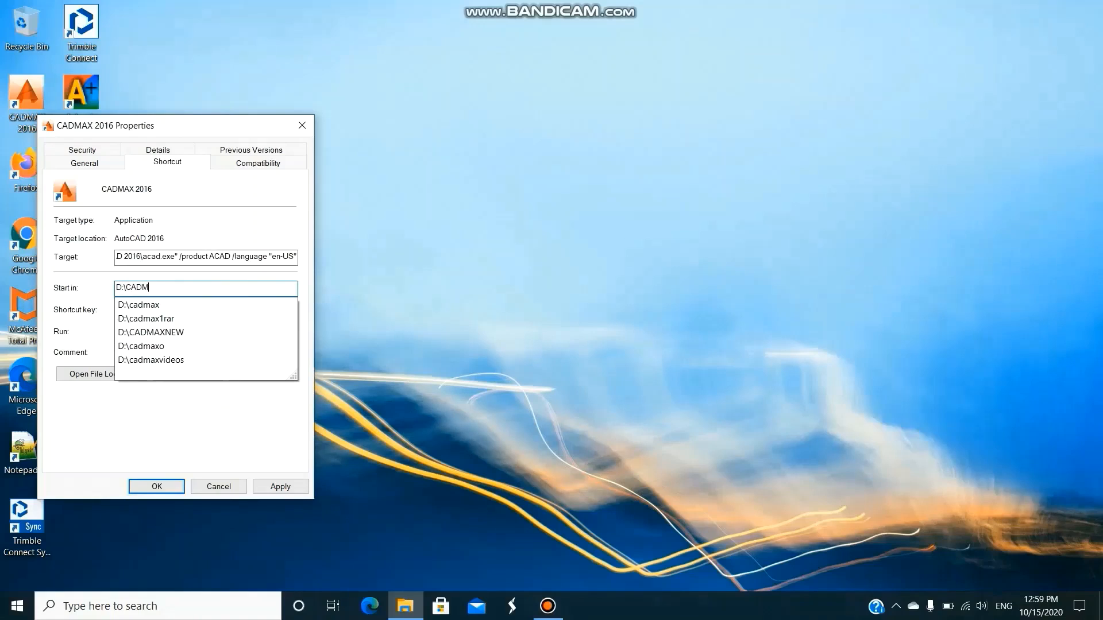
left_click(201, 333)
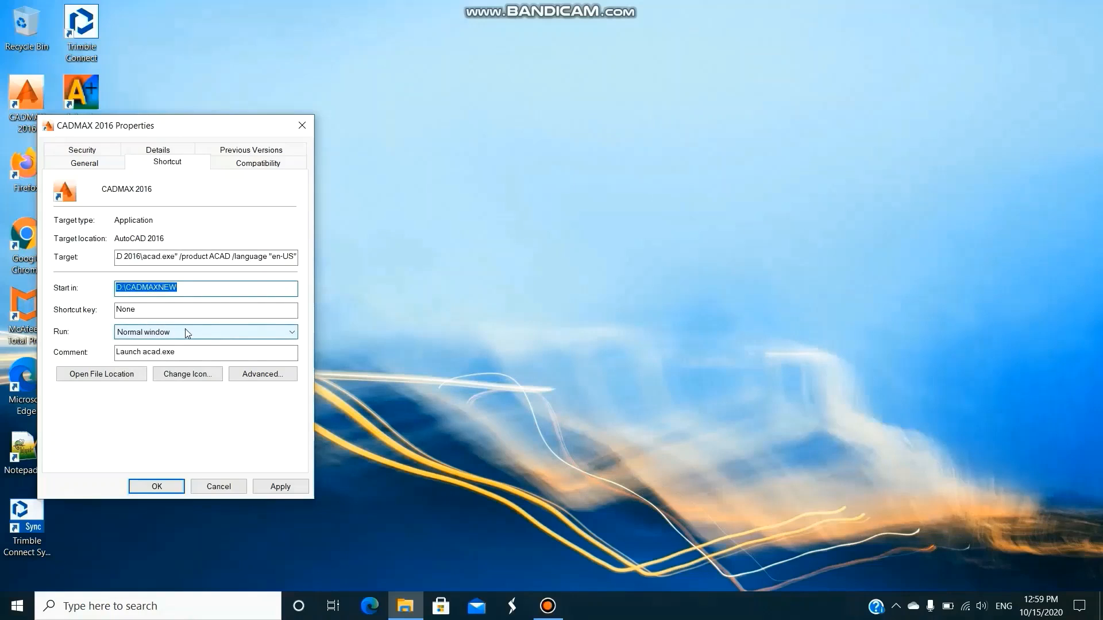
left_click(193, 286)
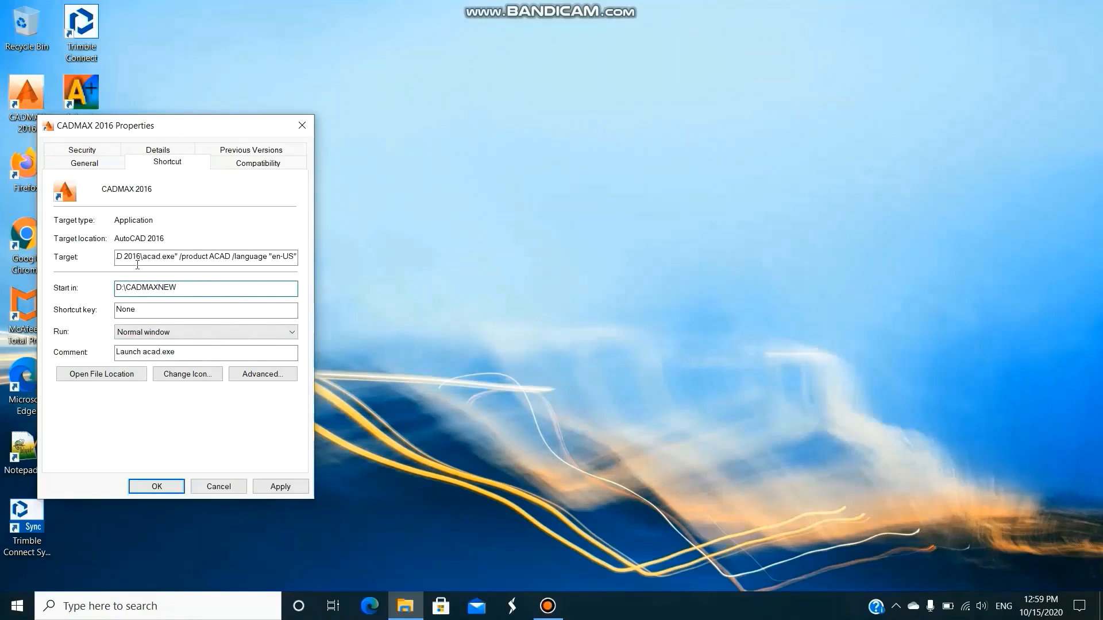
left_click(282, 488)
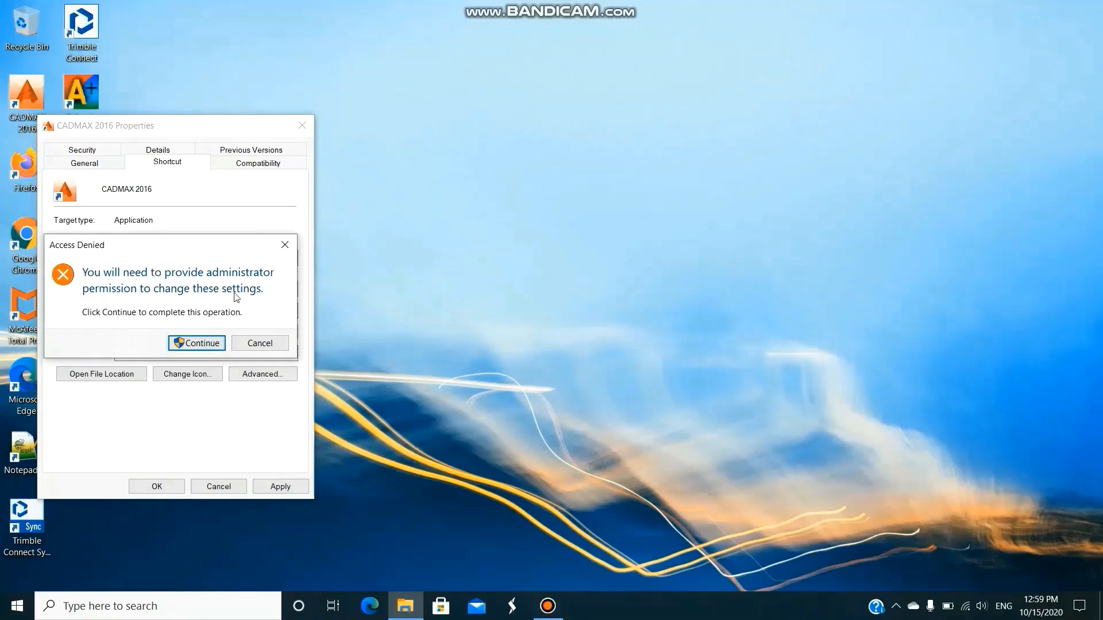
left_click(204, 343)
left_click(157, 487)
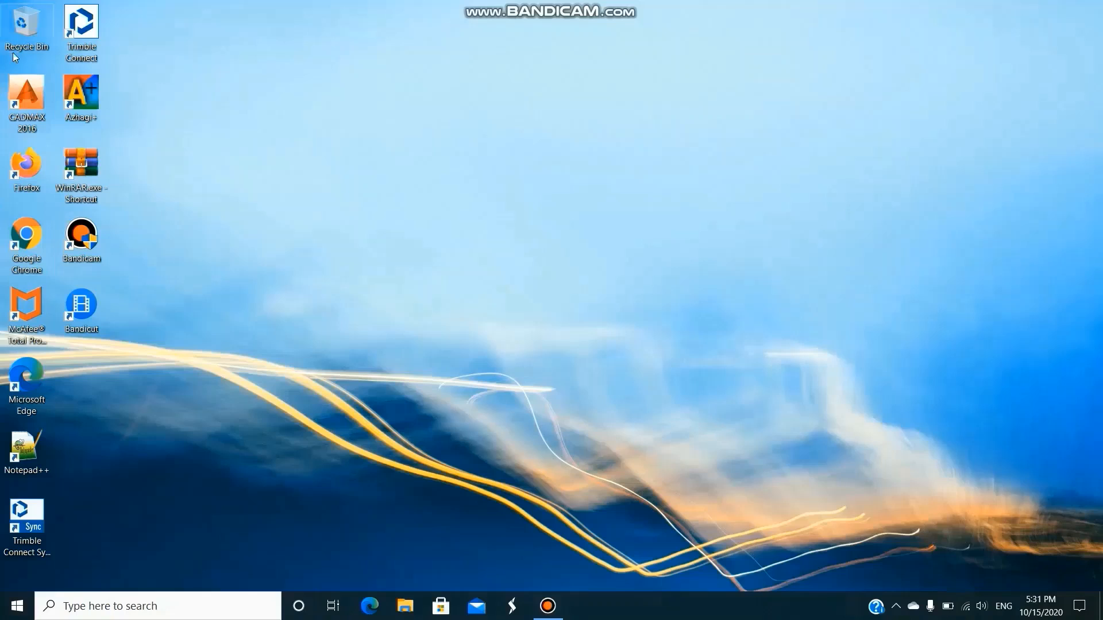
Launch AutoCAD from the CADMAX 2016 shortcut and create a new drawing from the CADMAX.dwt template in D:\CADMAXNEW.
double_click(29, 93)
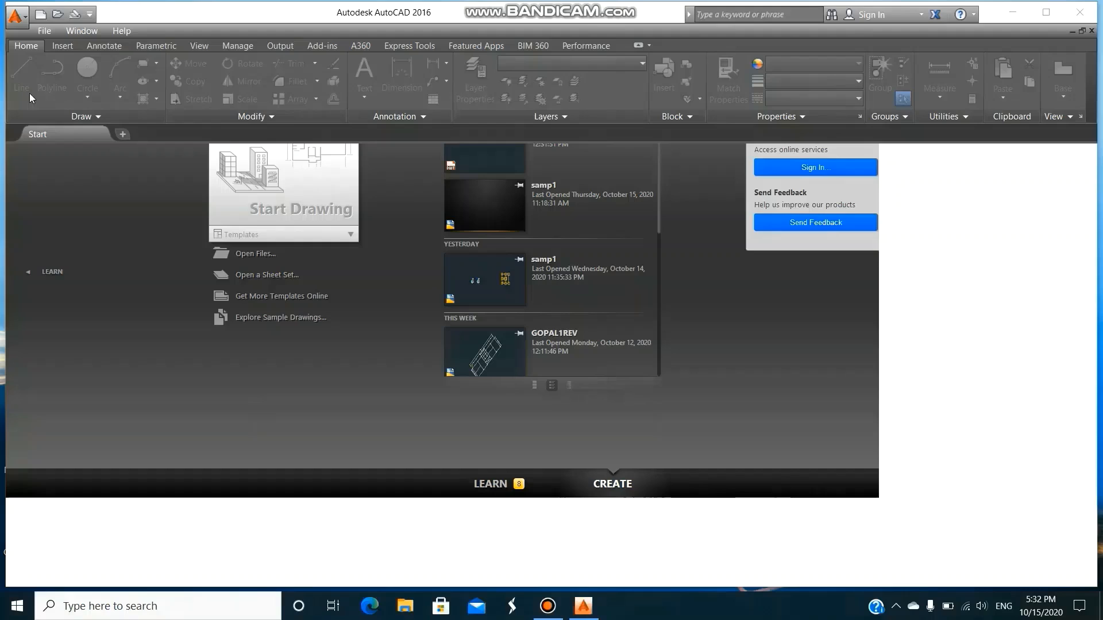
left_click(46, 32)
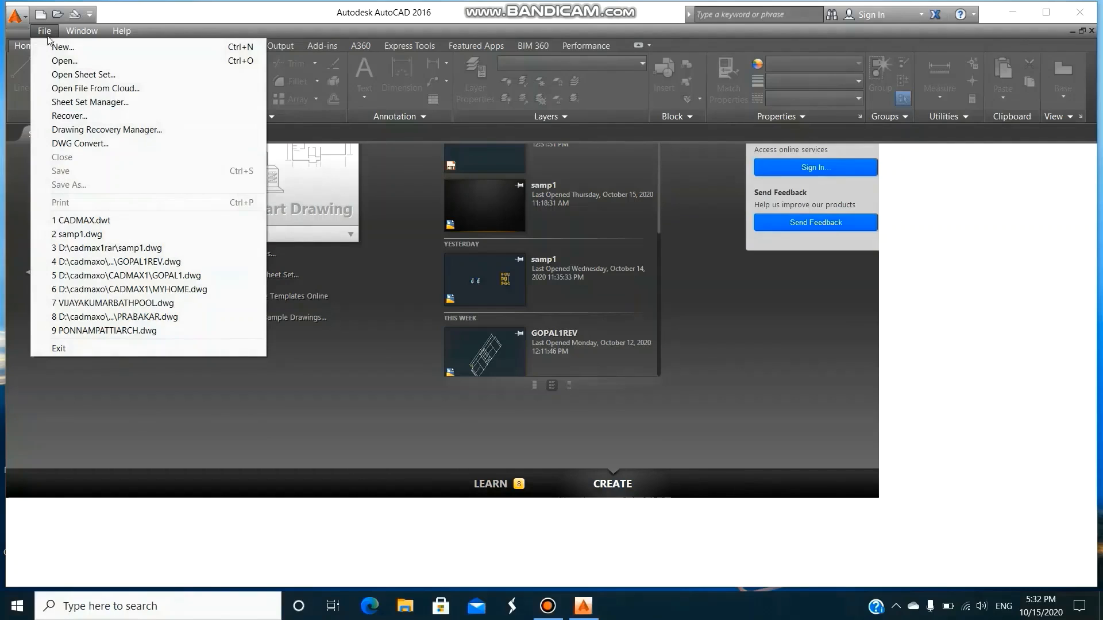
left_click(59, 48)
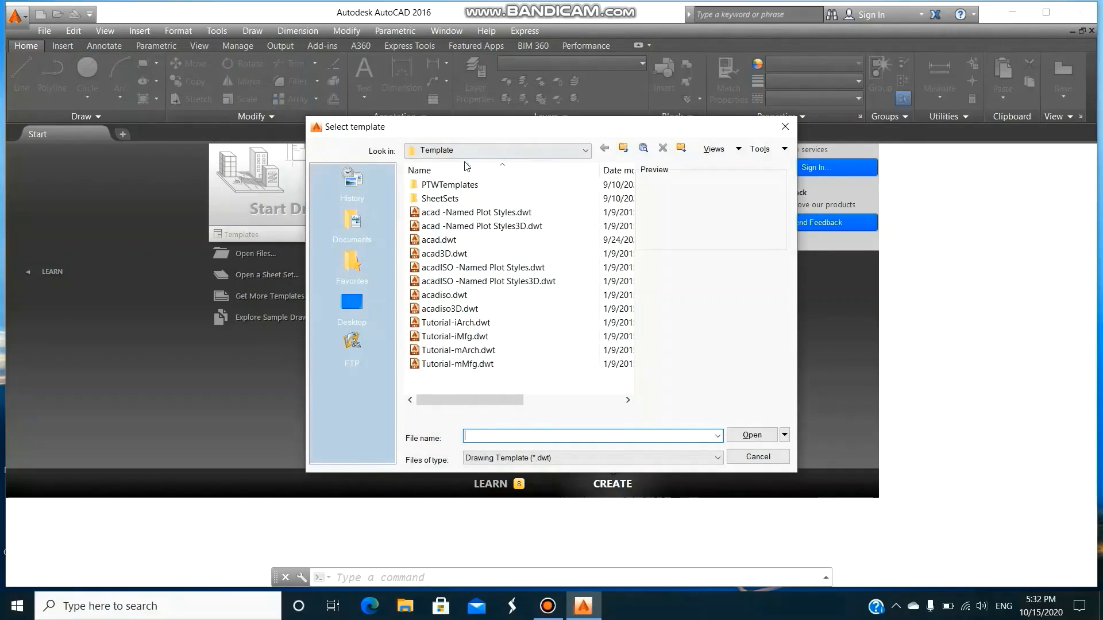
left_click(586, 151)
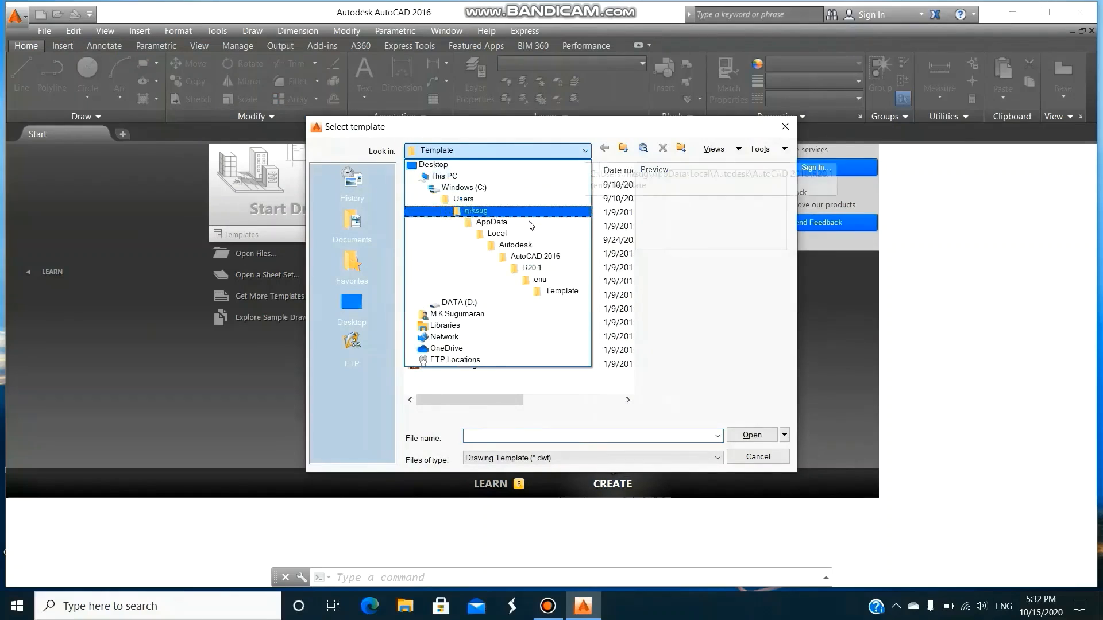
left_click(469, 303)
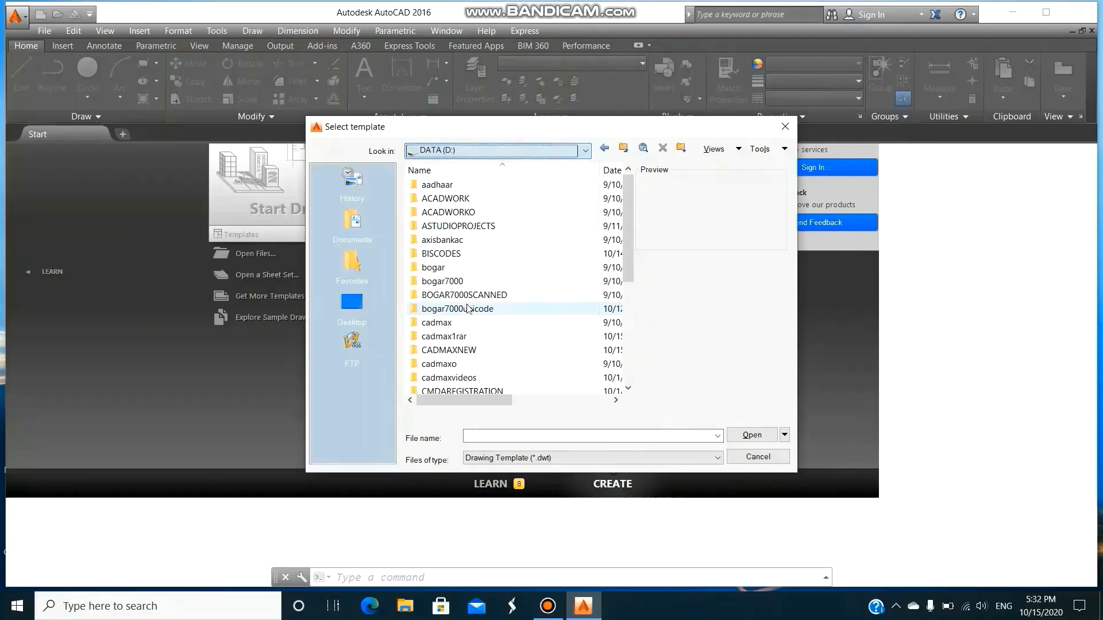
left_click(459, 352)
double_click(459, 352)
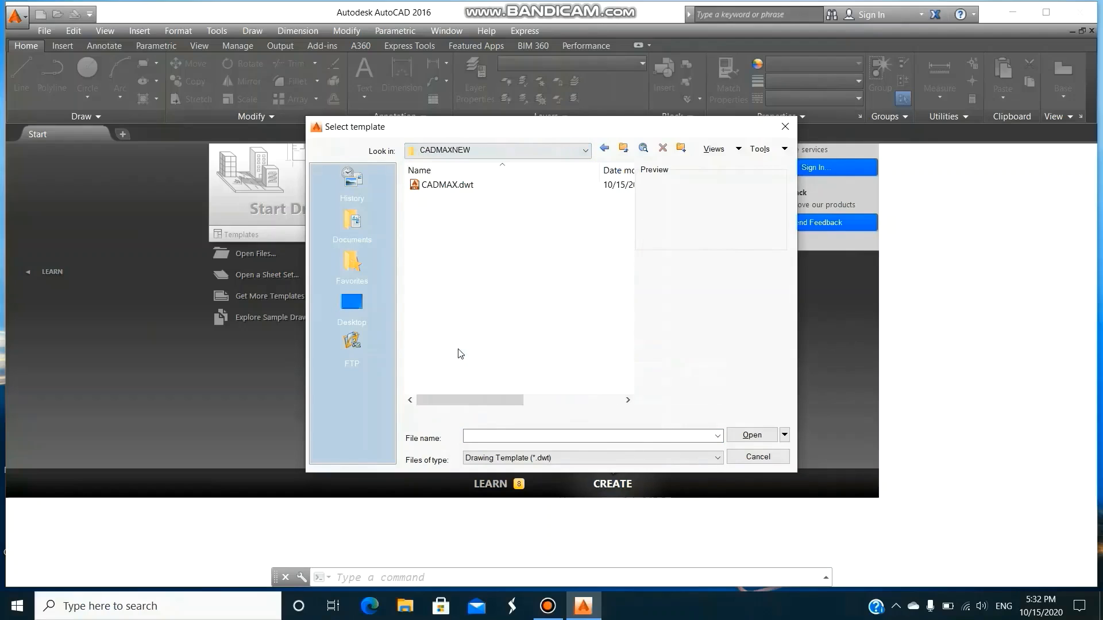
left_click(449, 186)
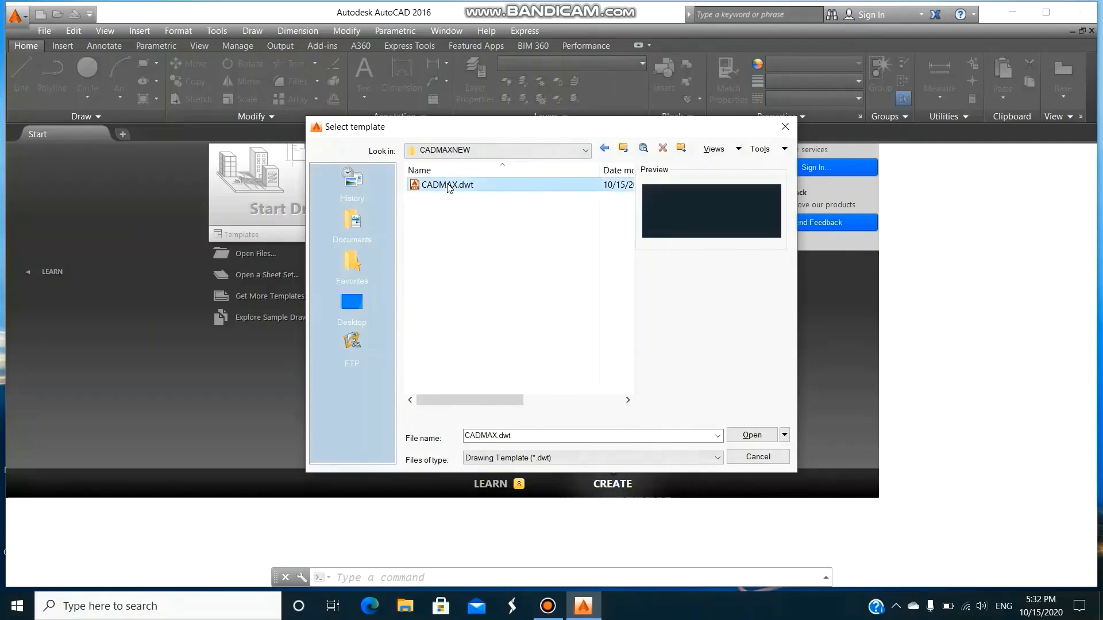
left_click(739, 436)
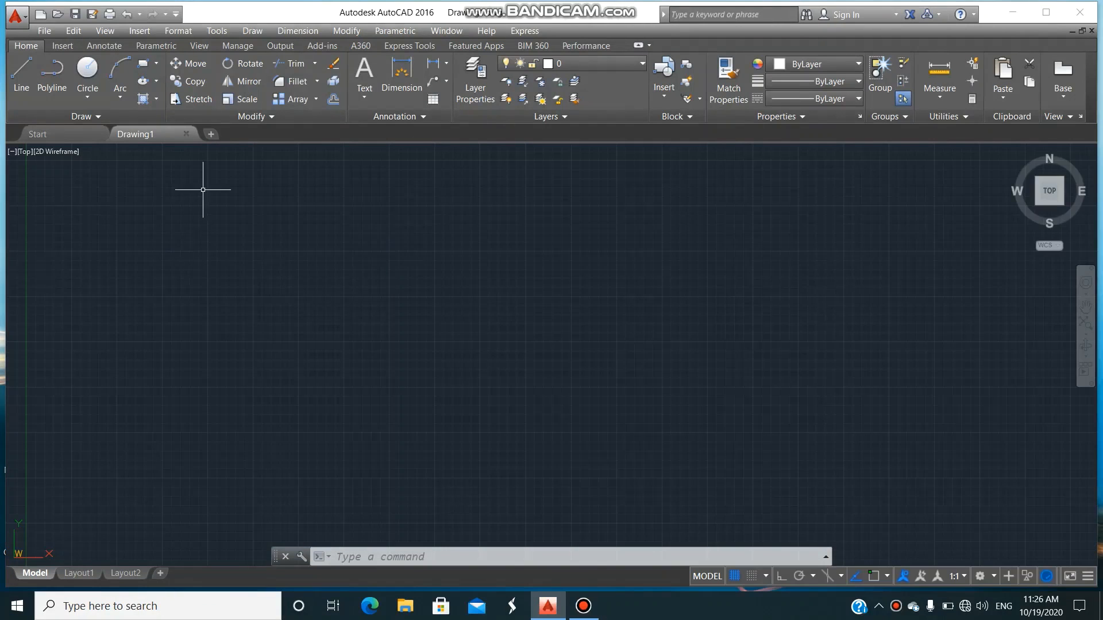
Add the folder D:\CADMAXNEW to the Support File Search Path in the program options.
left_click(214, 32)
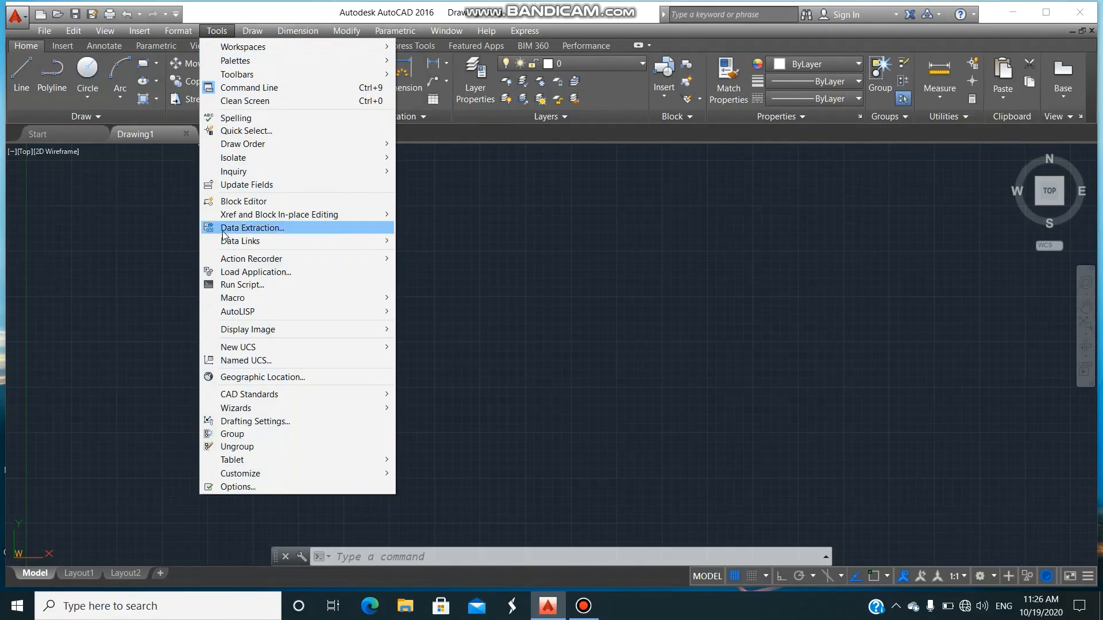
left_click(240, 487)
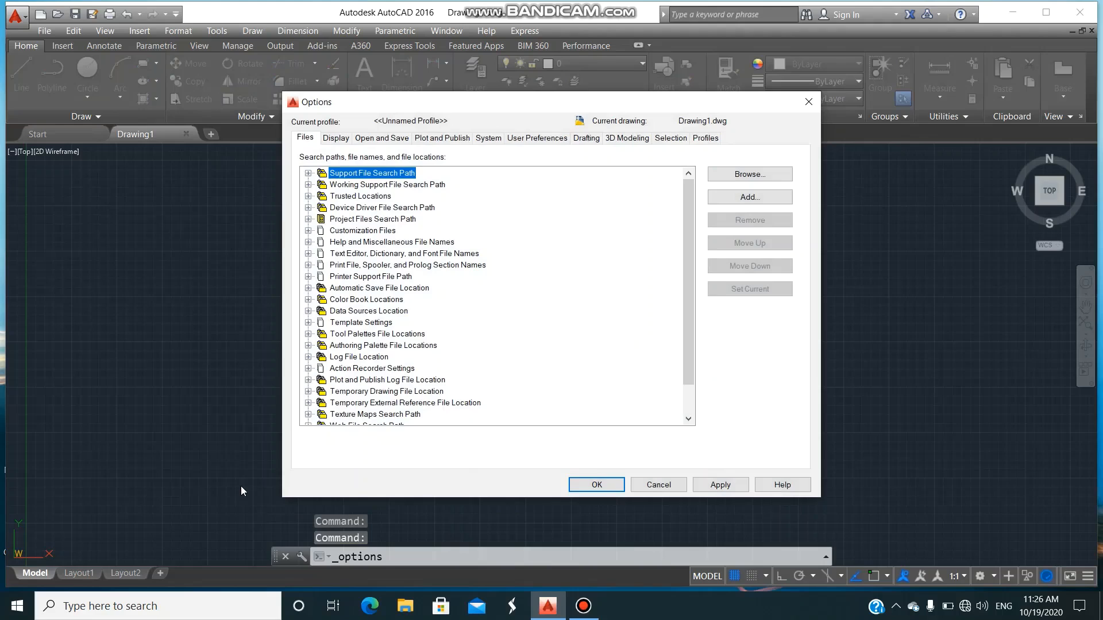
left_click(309, 174)
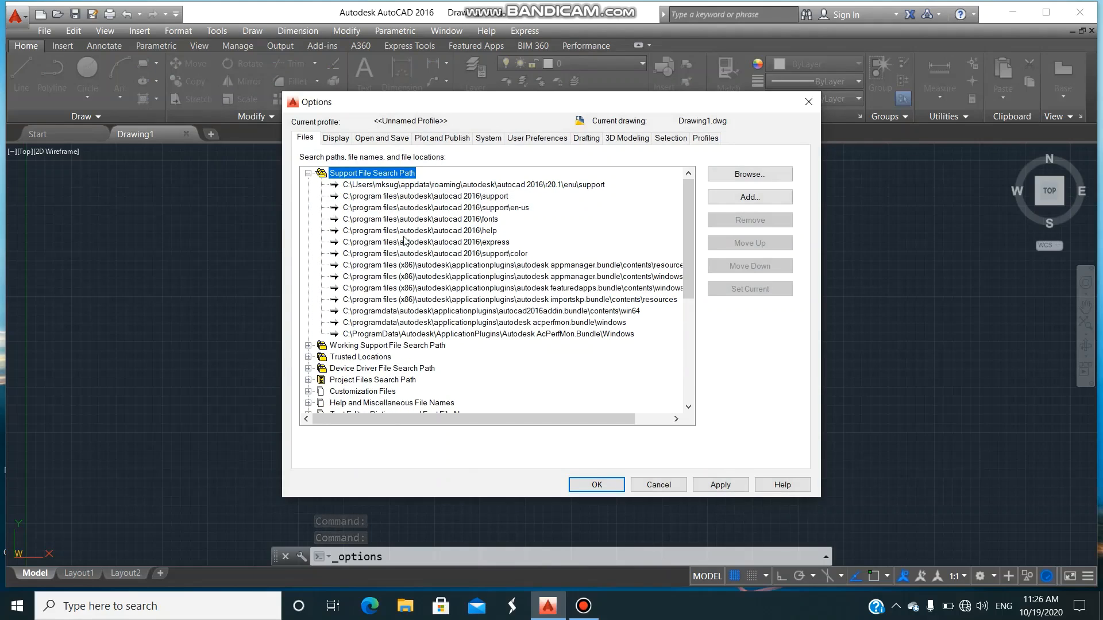
left_click(746, 197)
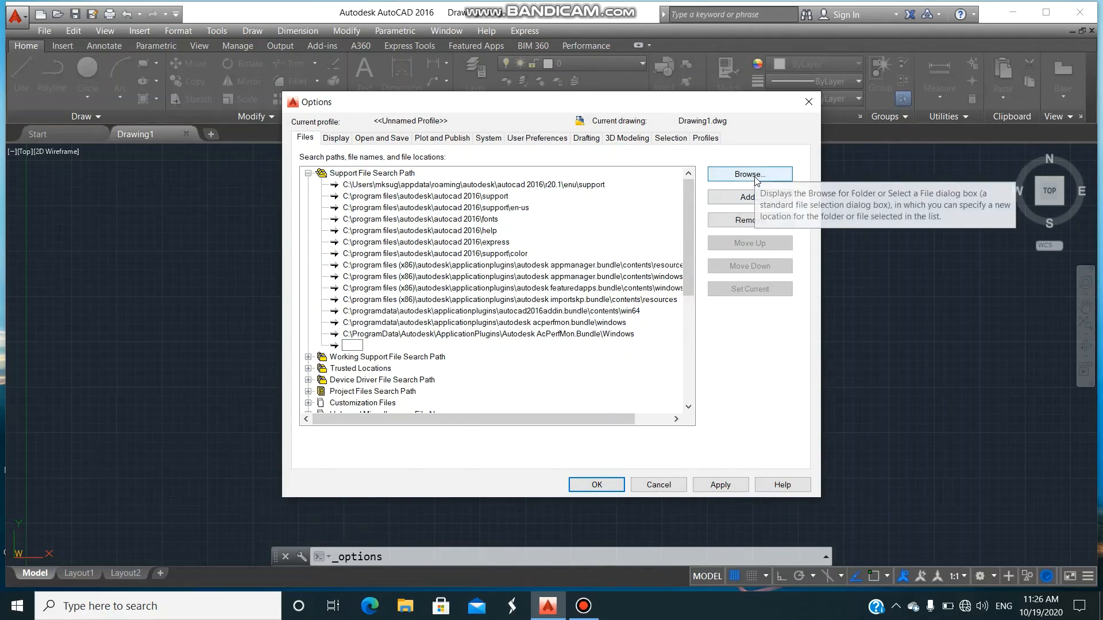
left_click(752, 175)
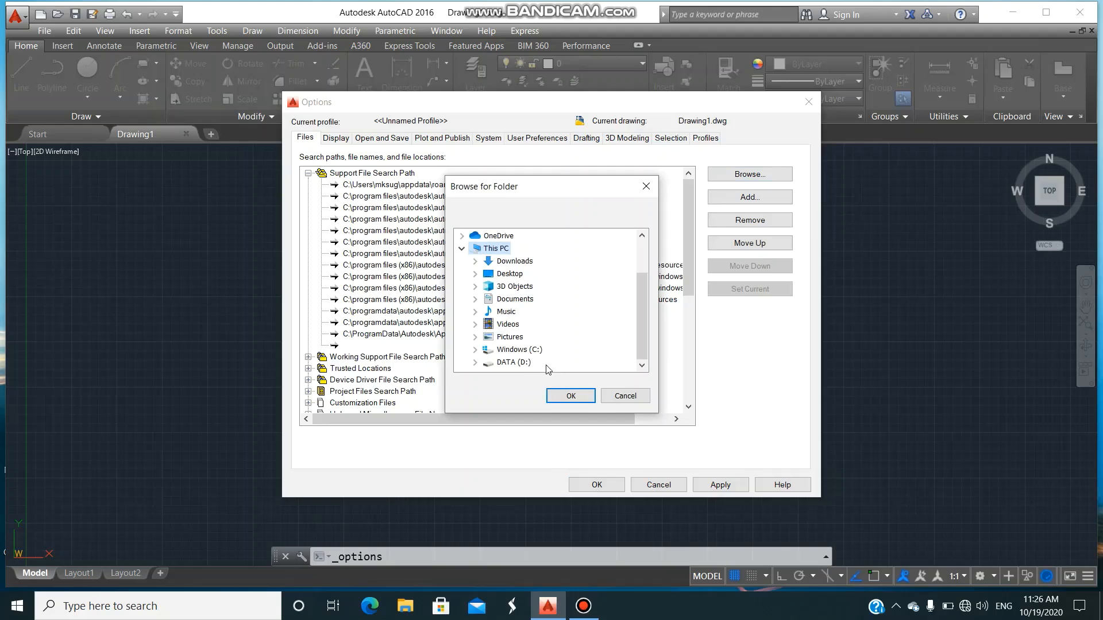
left_click(513, 362)
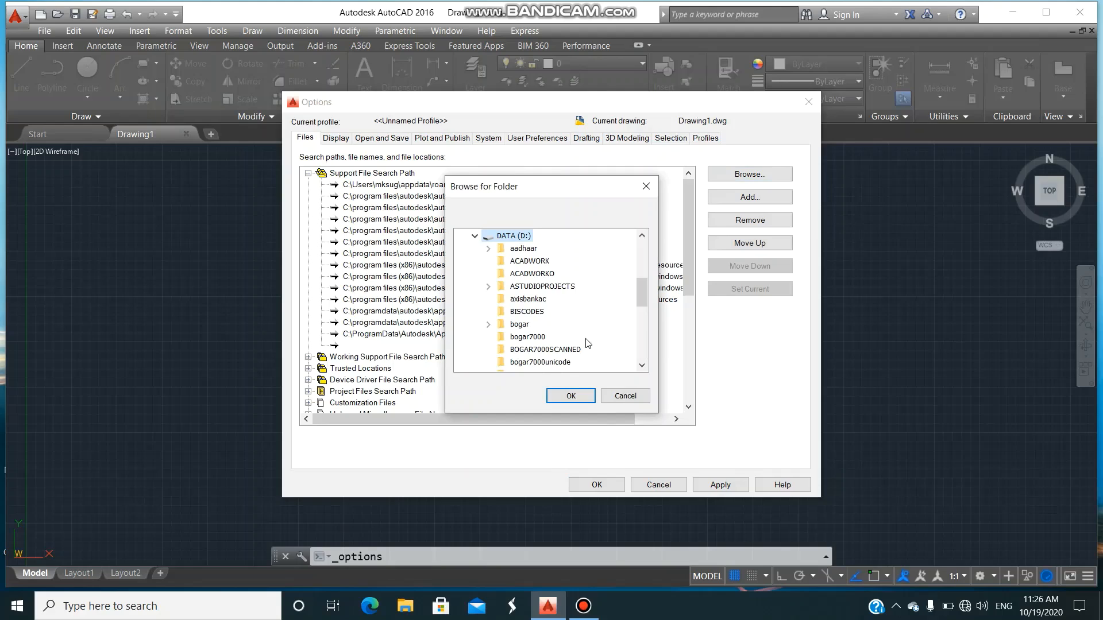
left_click_drag(642, 294, 642, 321)
left_click(550, 276)
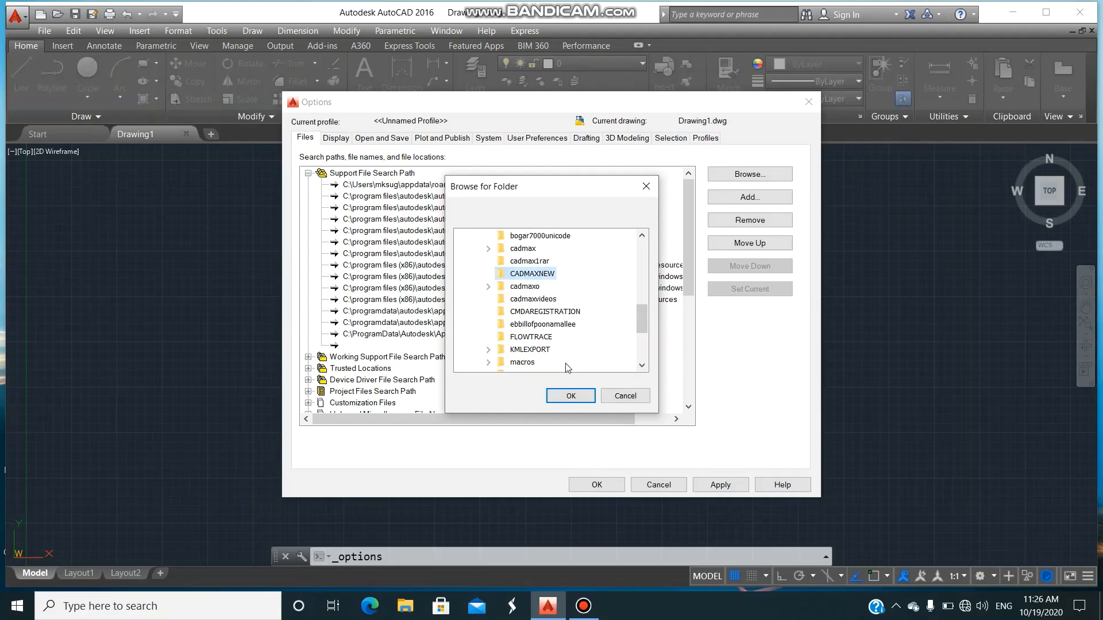
left_click(571, 397)
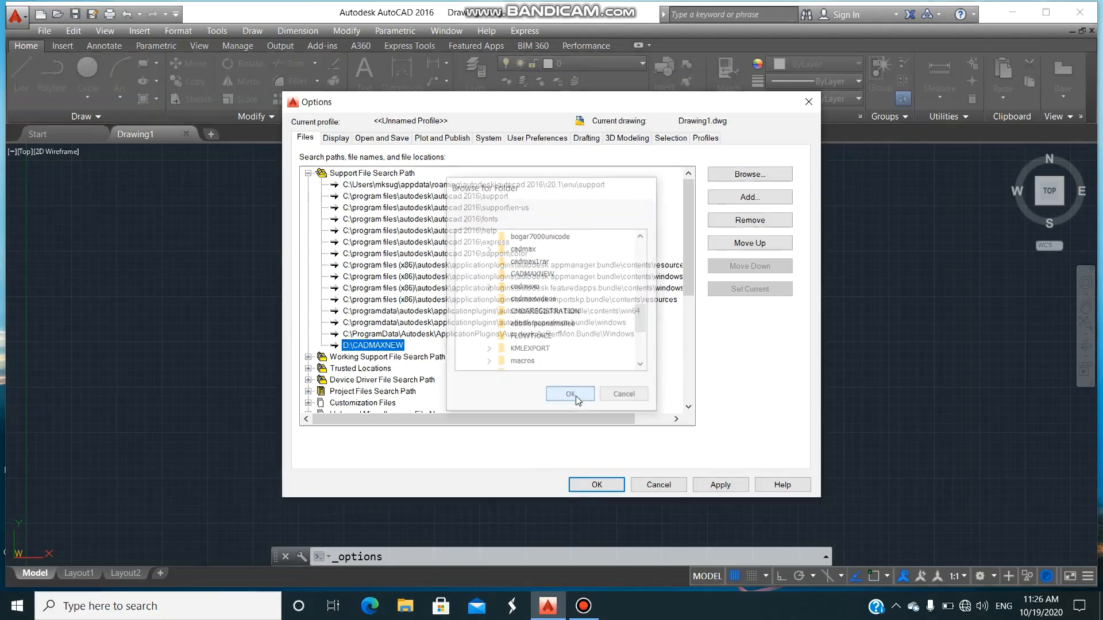
Add D:\CADMAXNEW to the Trusted Locations, accepting the writable folder, and apply the options.
left_click(309, 369)
left_click(360, 368)
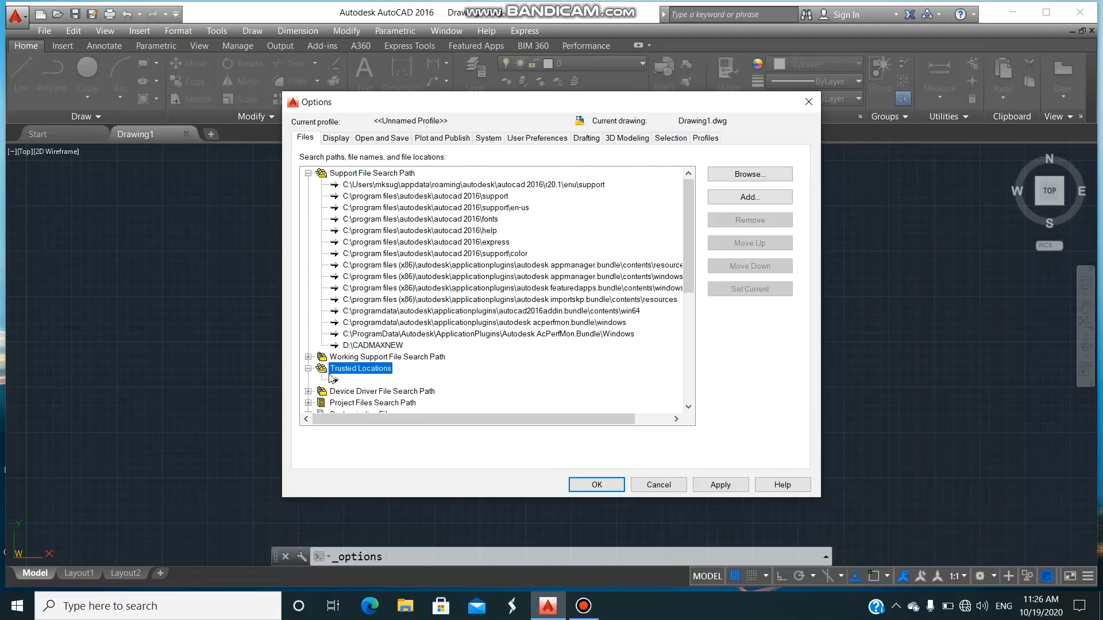
left_click(747, 198)
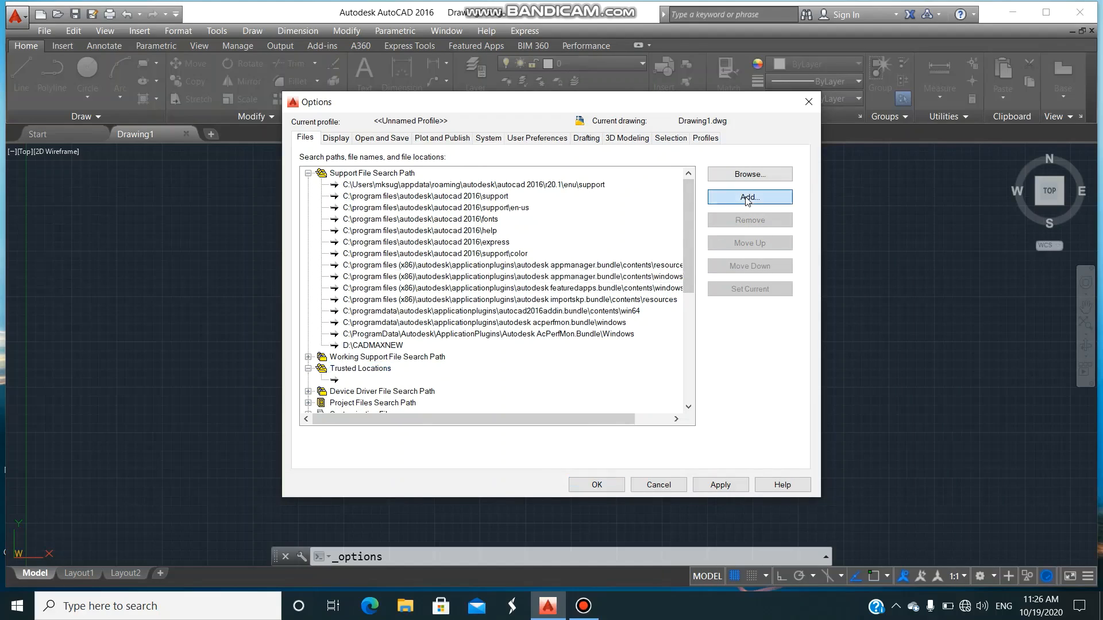
left_click(750, 174)
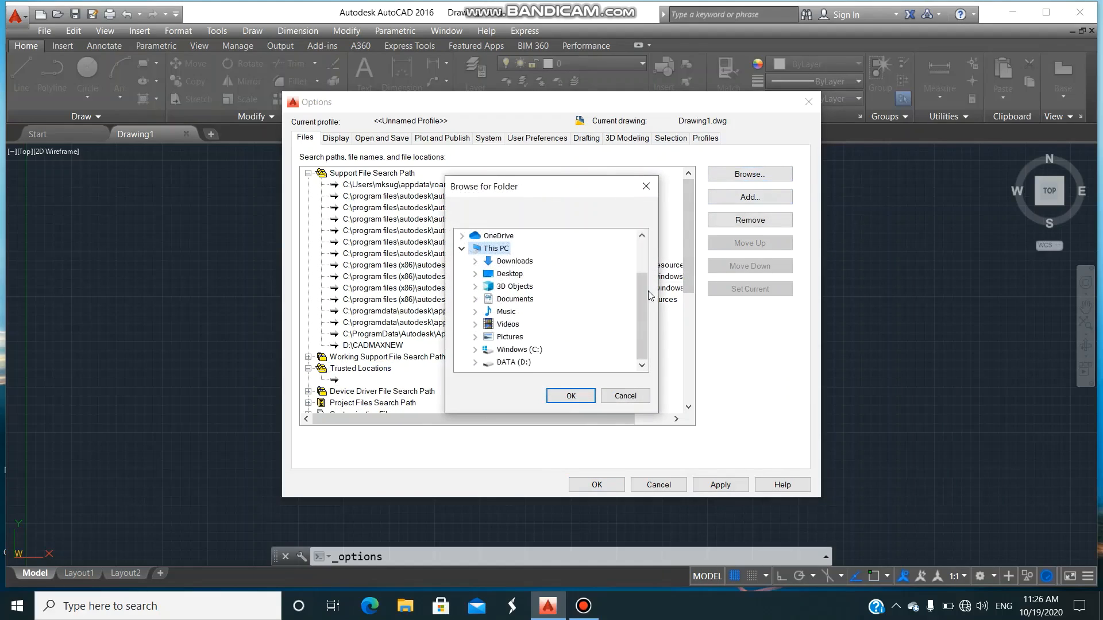
double_click(513, 363)
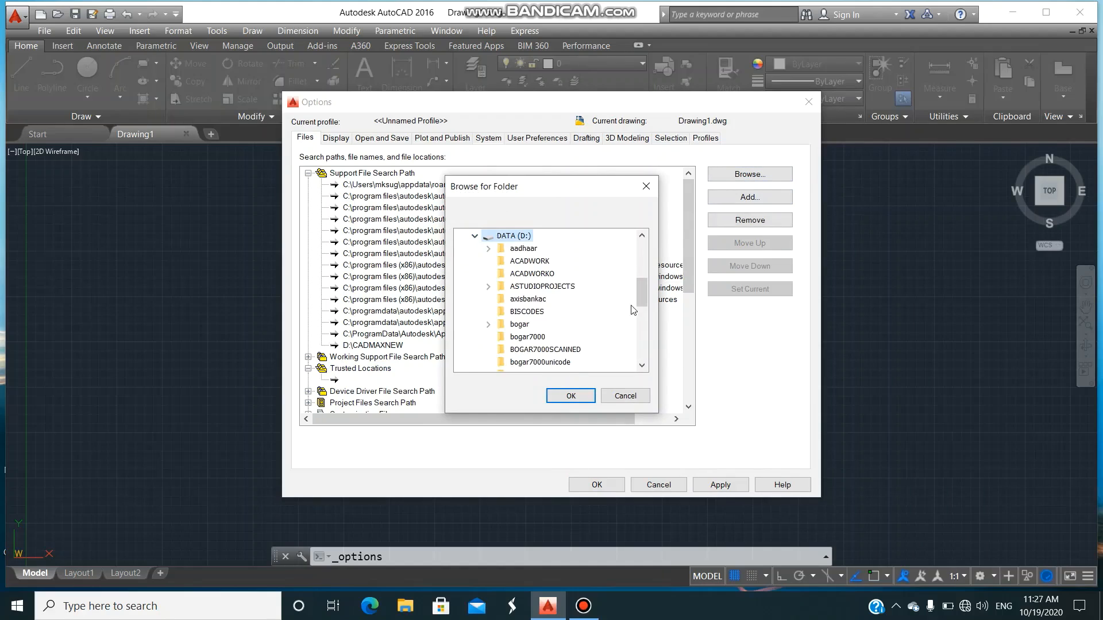
left_click_drag(639, 296, 638, 309)
left_click(551, 325)
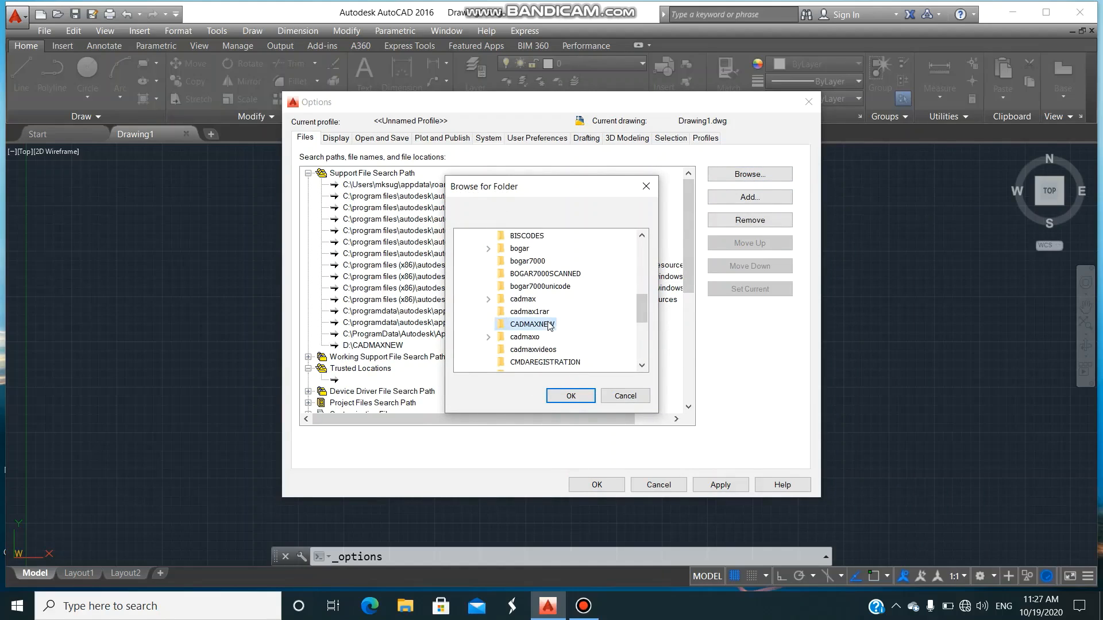
left_click(571, 396)
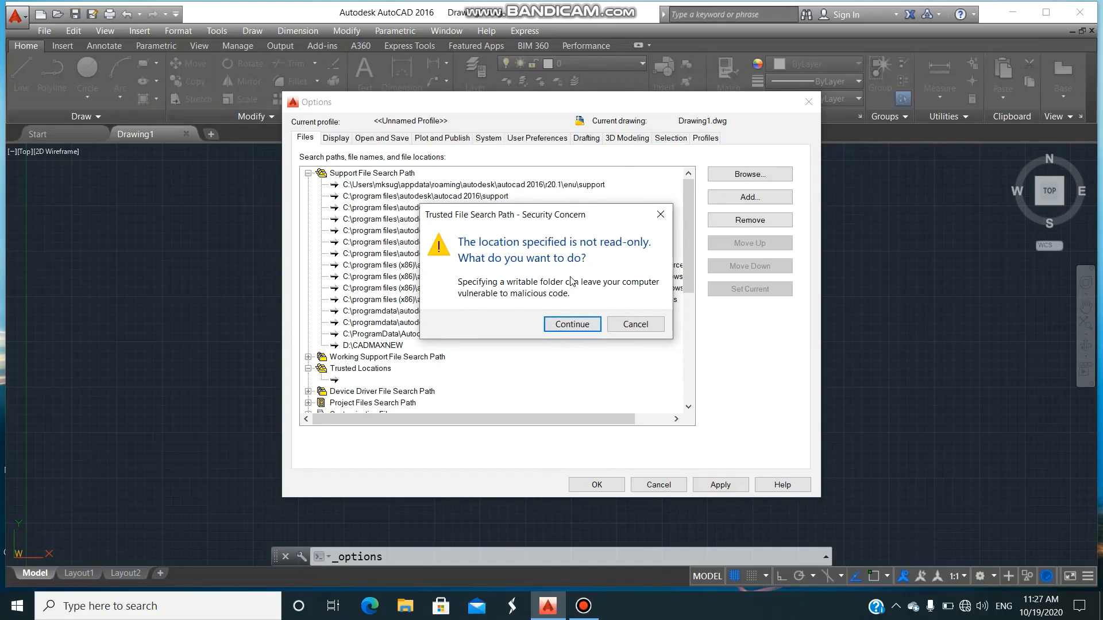
left_click(583, 325)
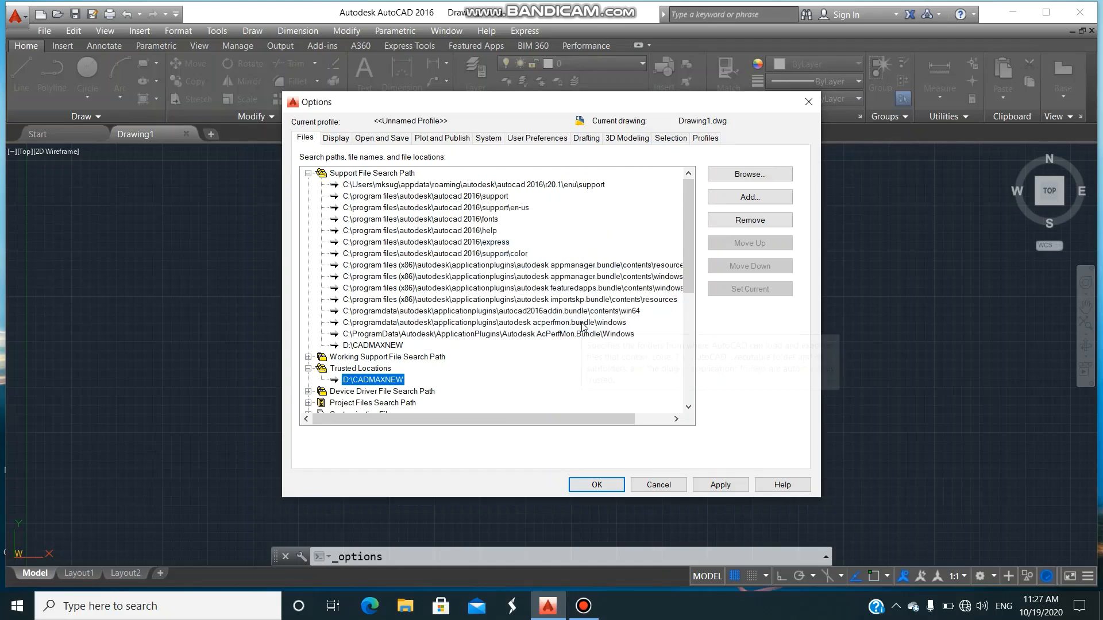
left_click(717, 484)
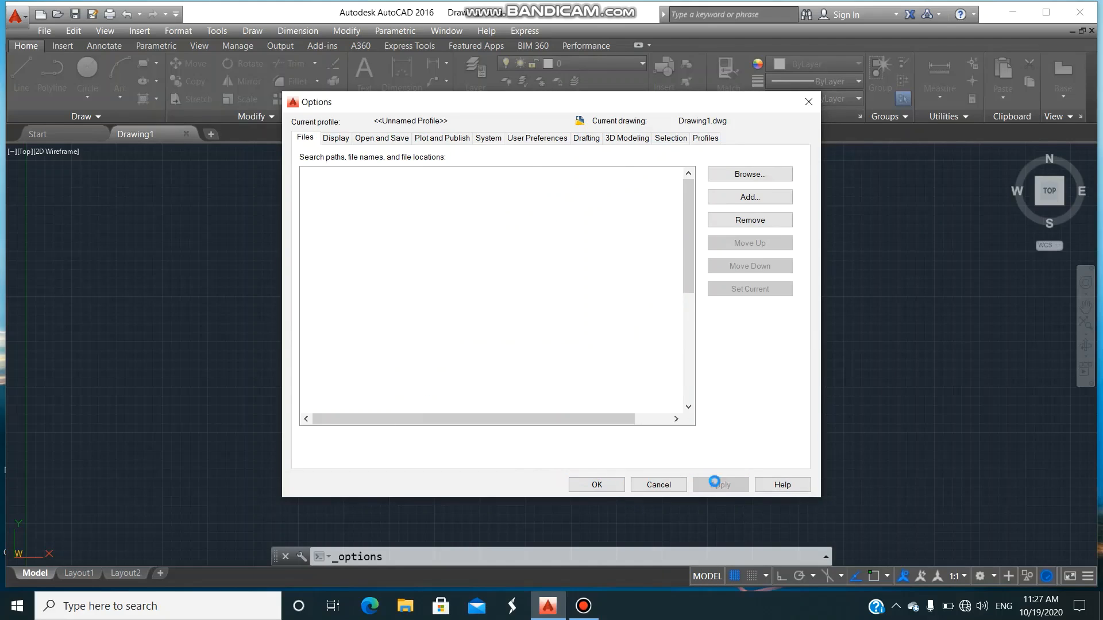
Accept the program options and load the customization file D:\CADMAXNEW\CADMAX.MNU with the MENULOAD command.
left_click(601, 484)
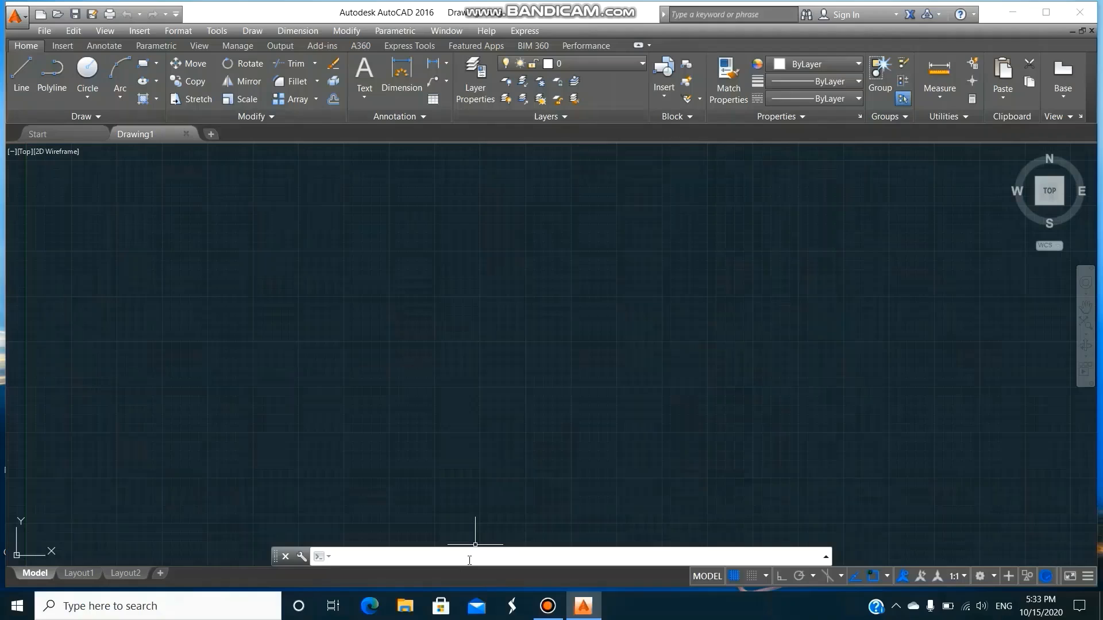
type("menuload")
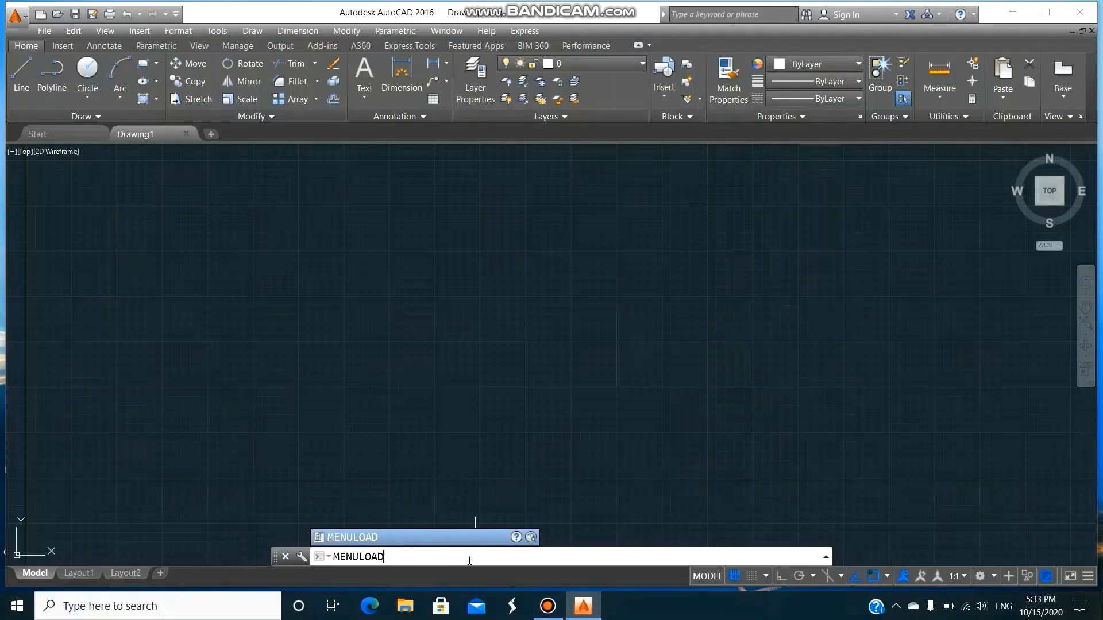
key("Return")
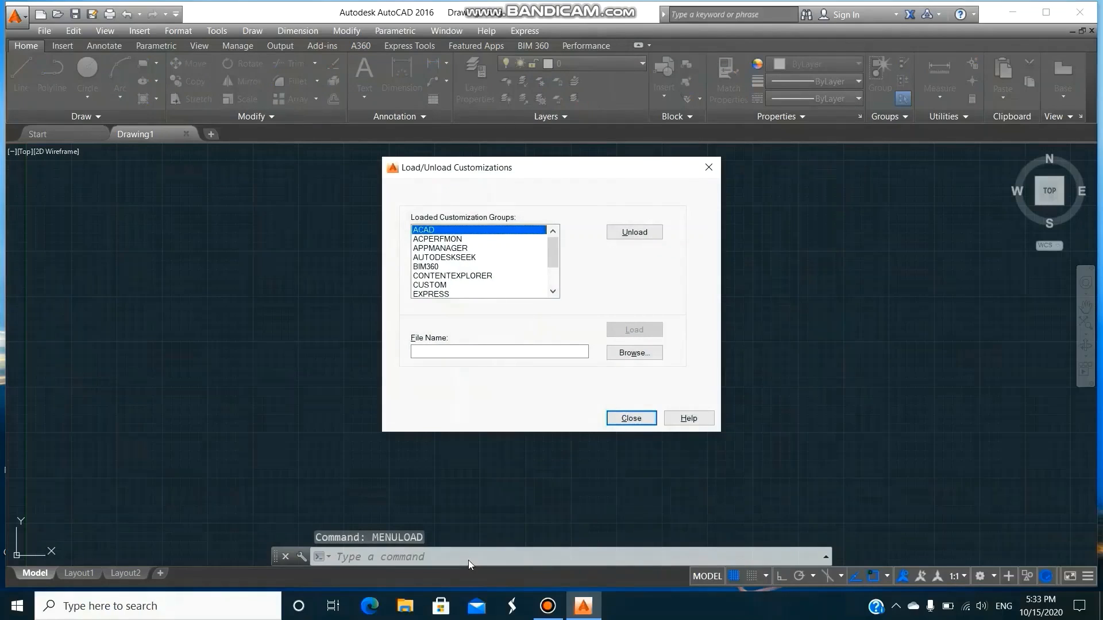
left_click(650, 360)
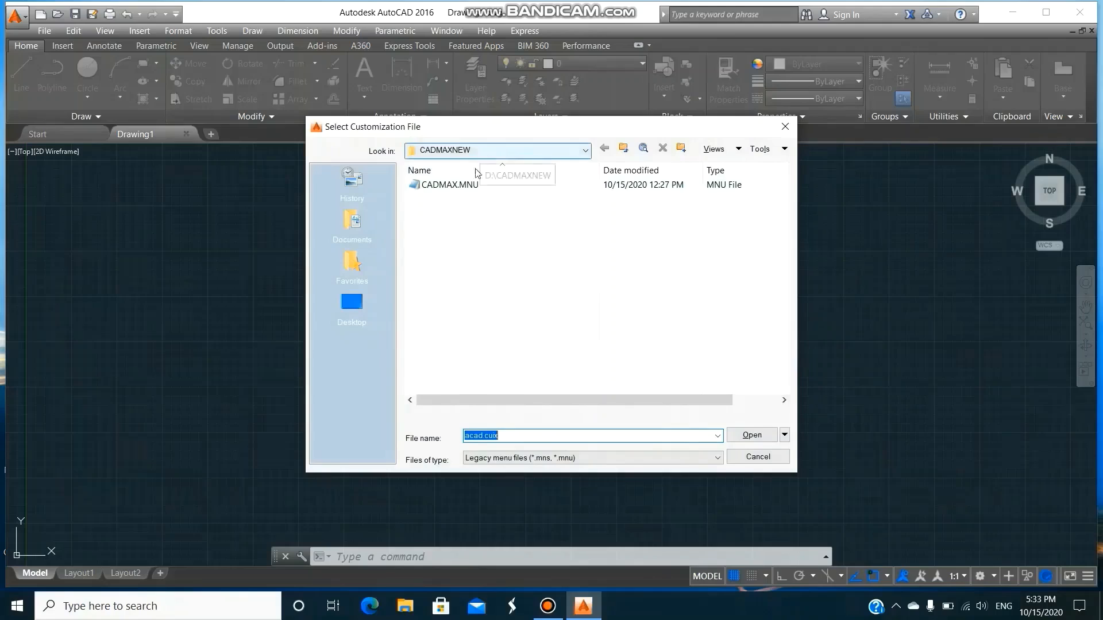
left_click(454, 185)
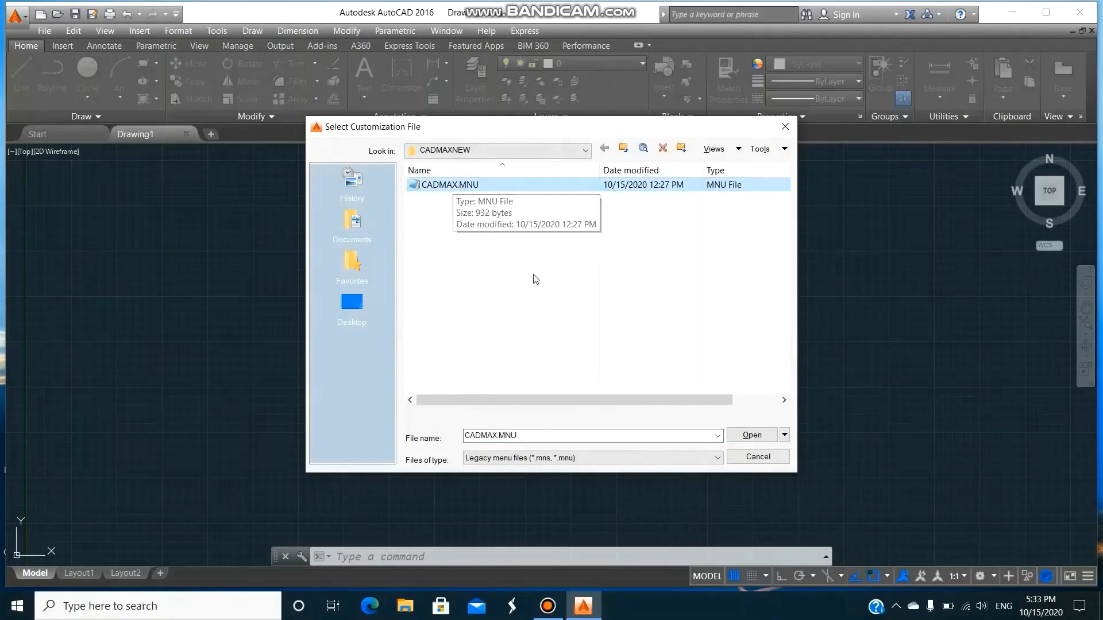
left_click(749, 435)
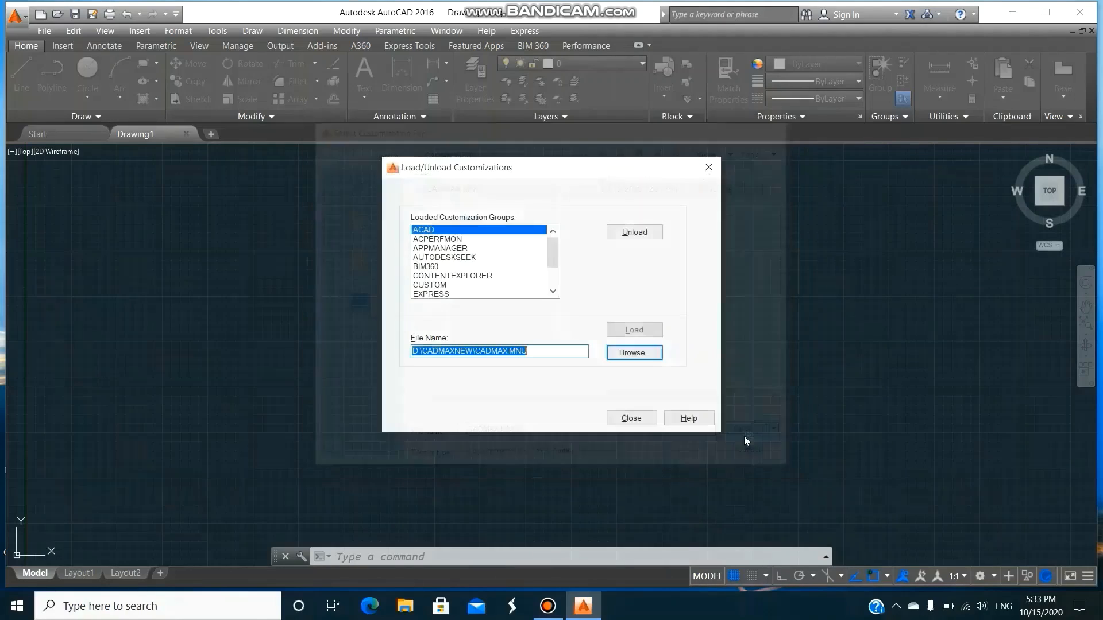
left_click(634, 330)
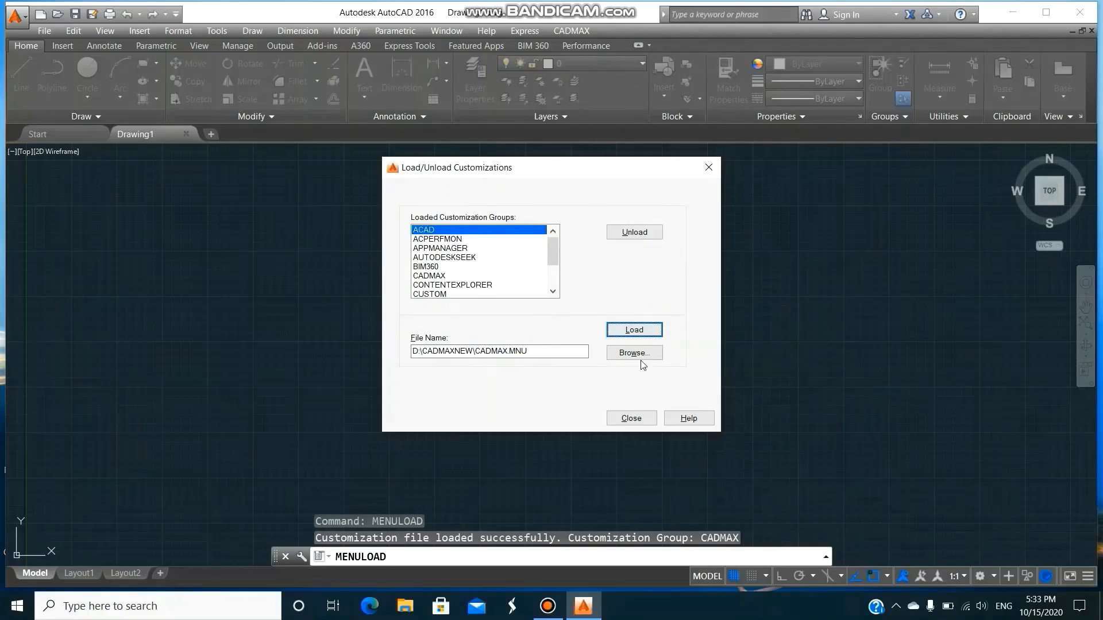
left_click(631, 419)
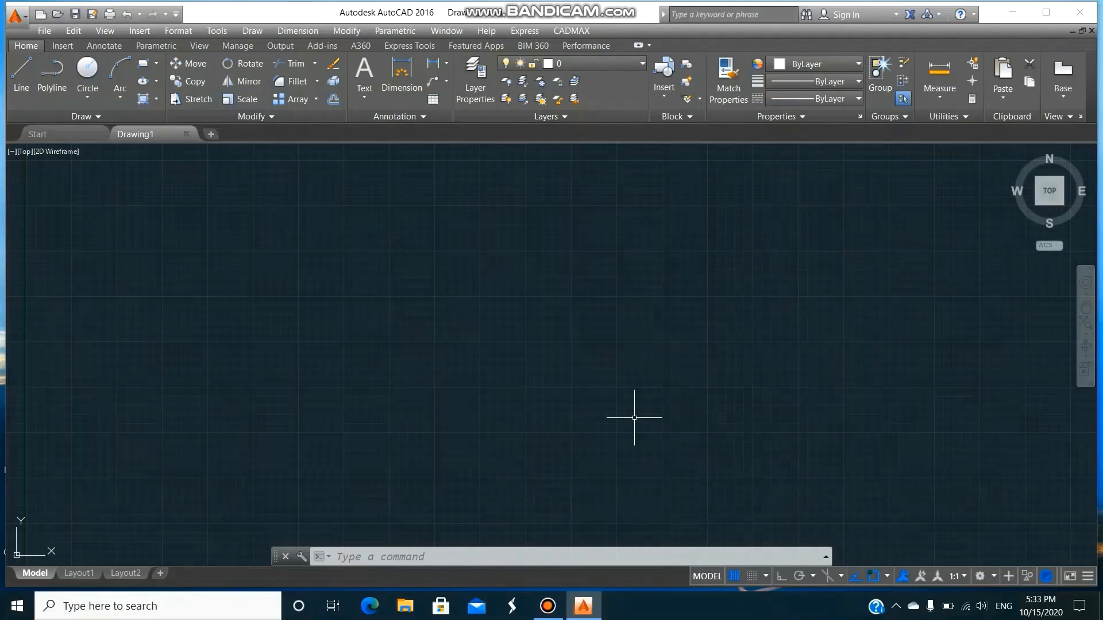
left_click(569, 31)
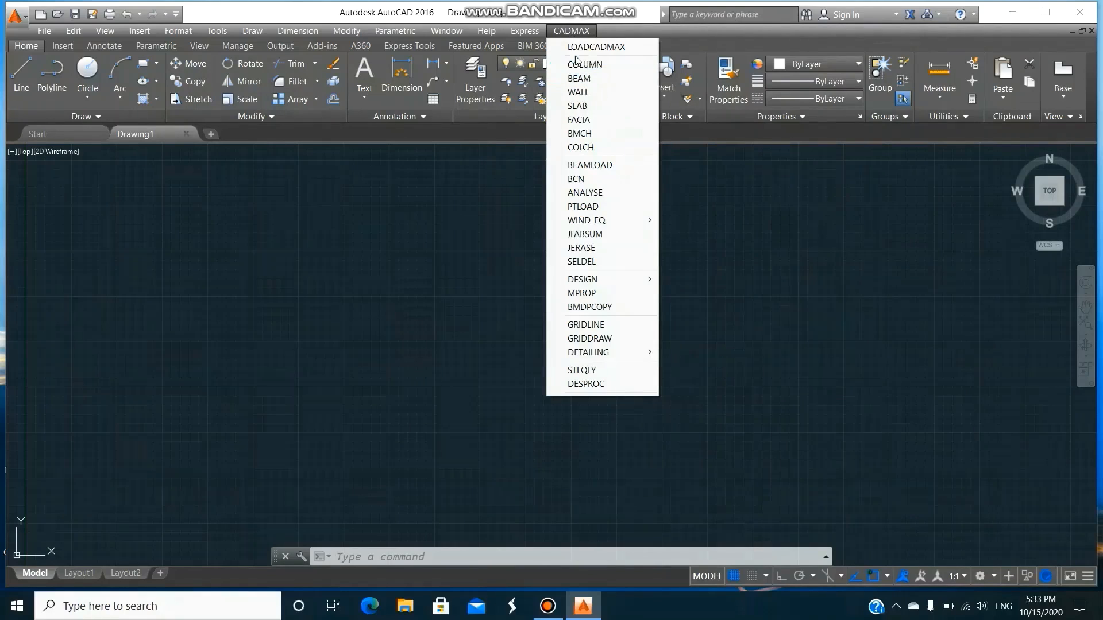
left_click(492, 208)
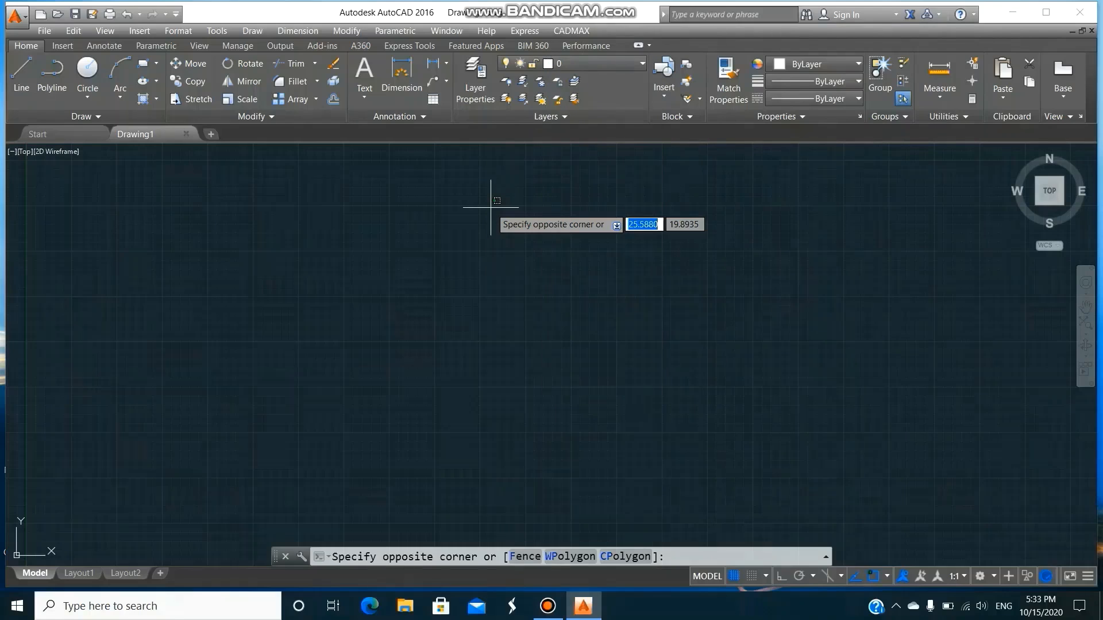
key("Escape")
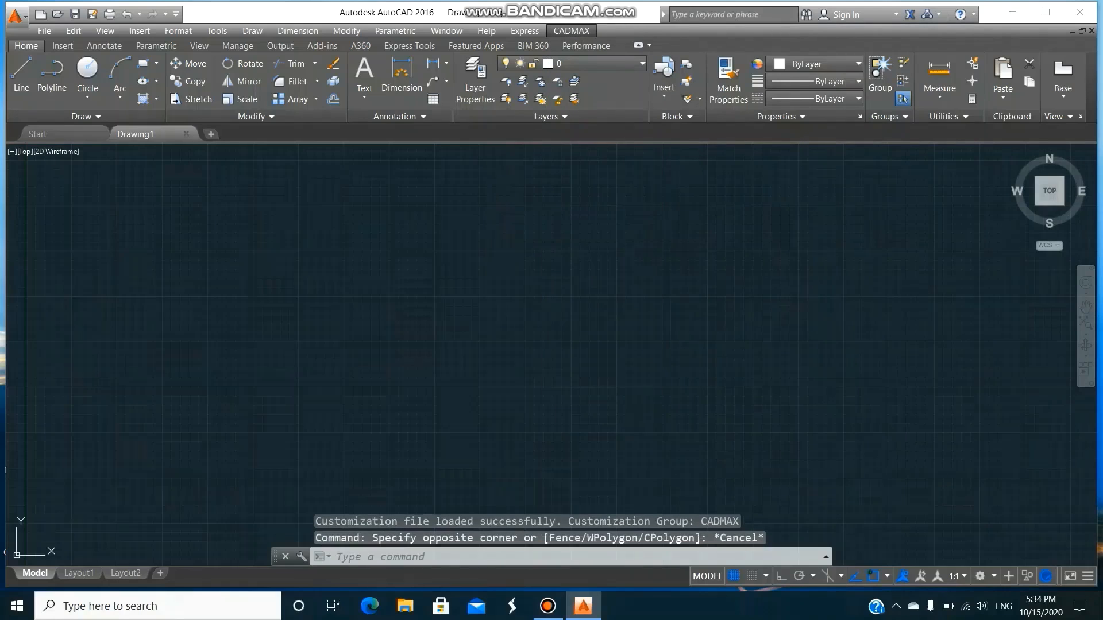
left_click(434, 348)
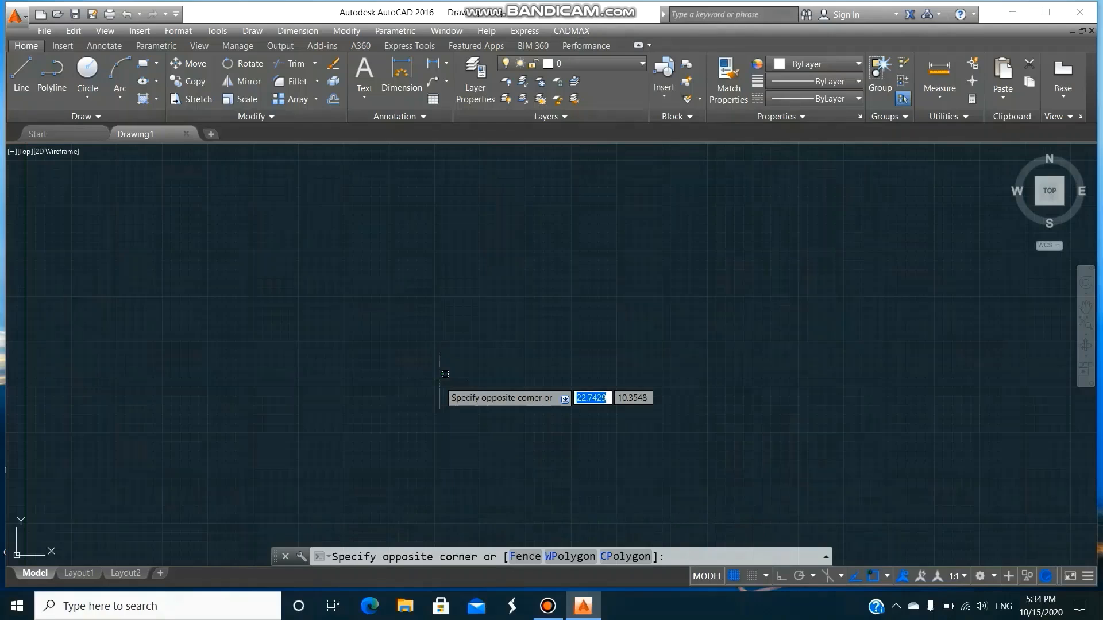
key("Escape")
Draw the lower edge of a rectangular outline as two line segments from 1,1, using @3.5,0 and @3.23,0.
type("L")
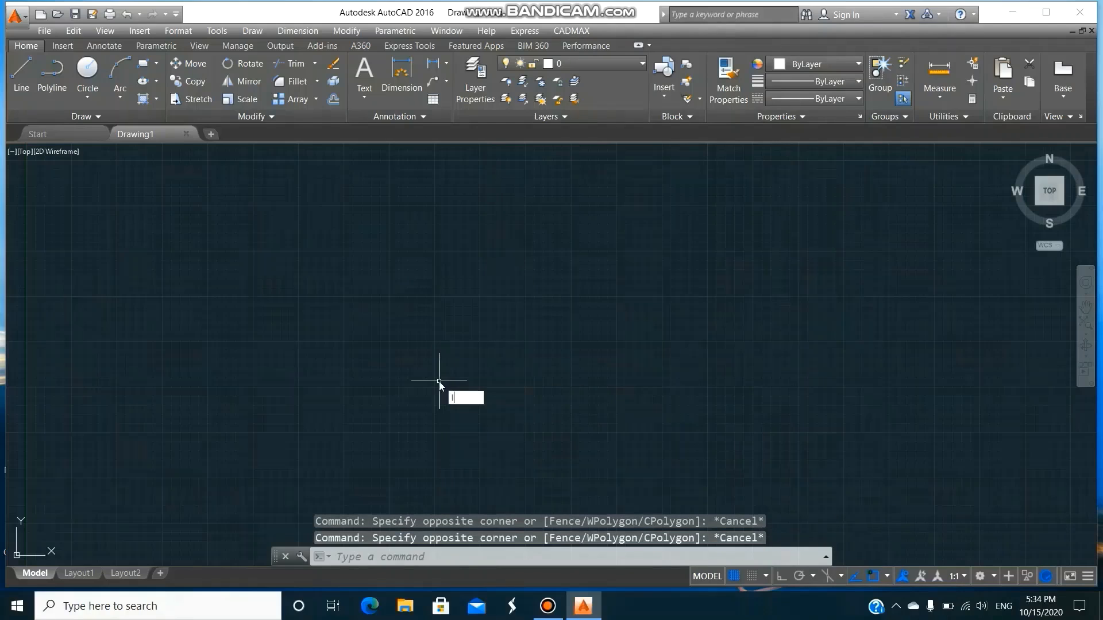
key("Return")
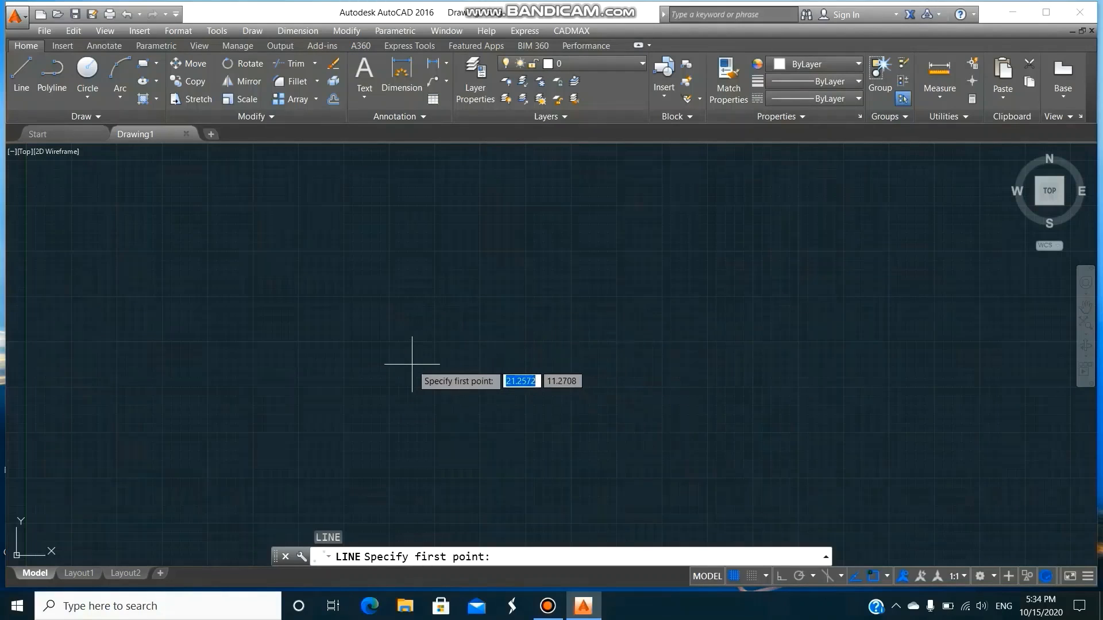
type("1,1")
key("Return")
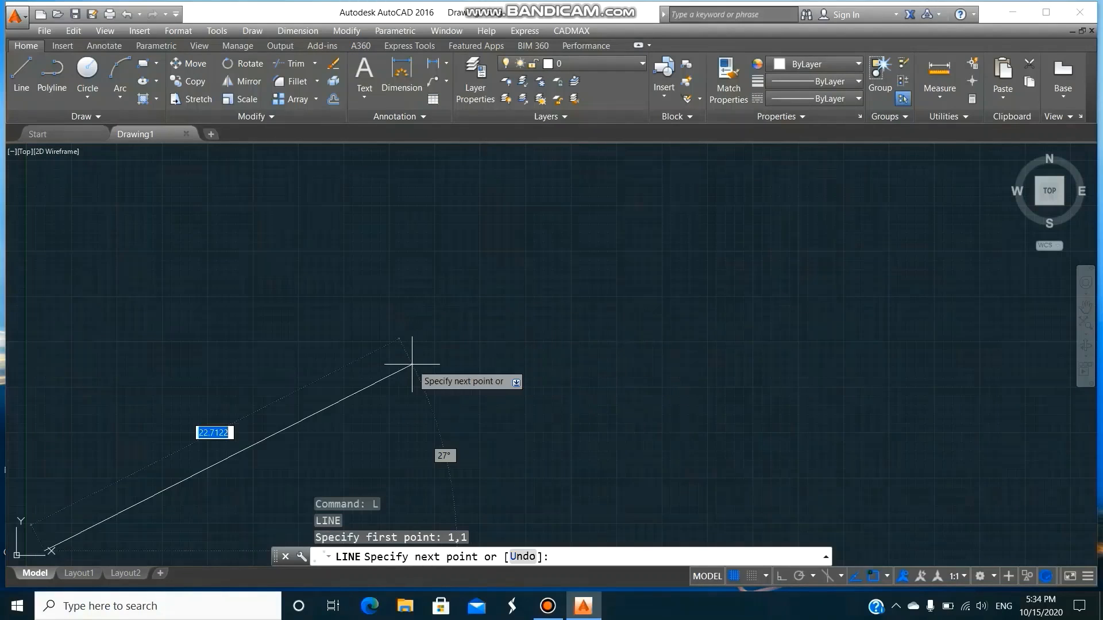
type("@3.5")
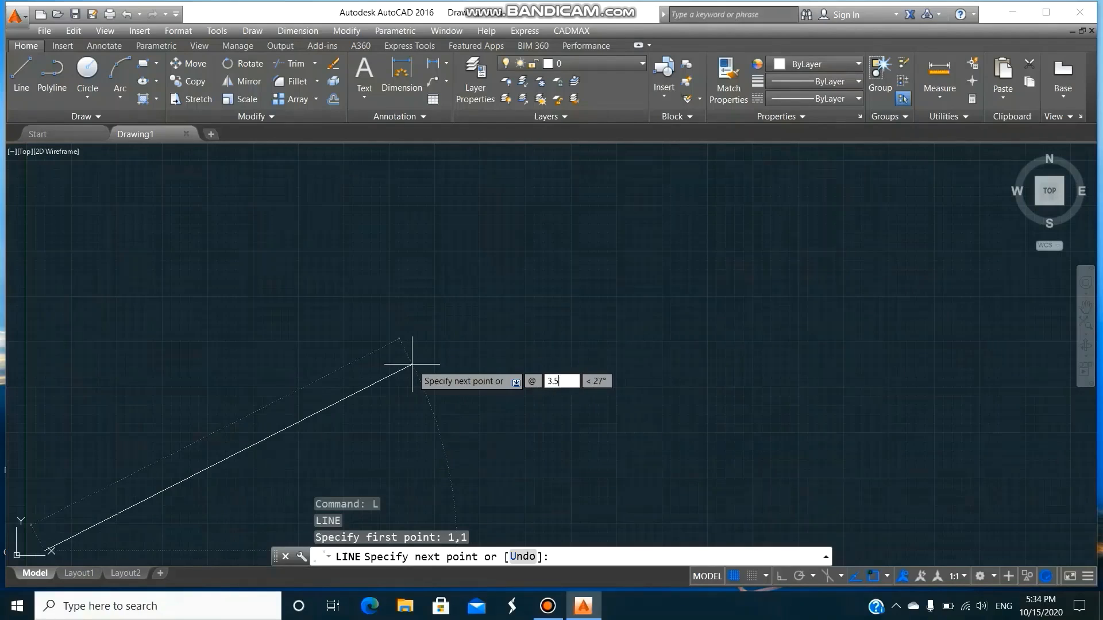
type(",0")
key("Return")
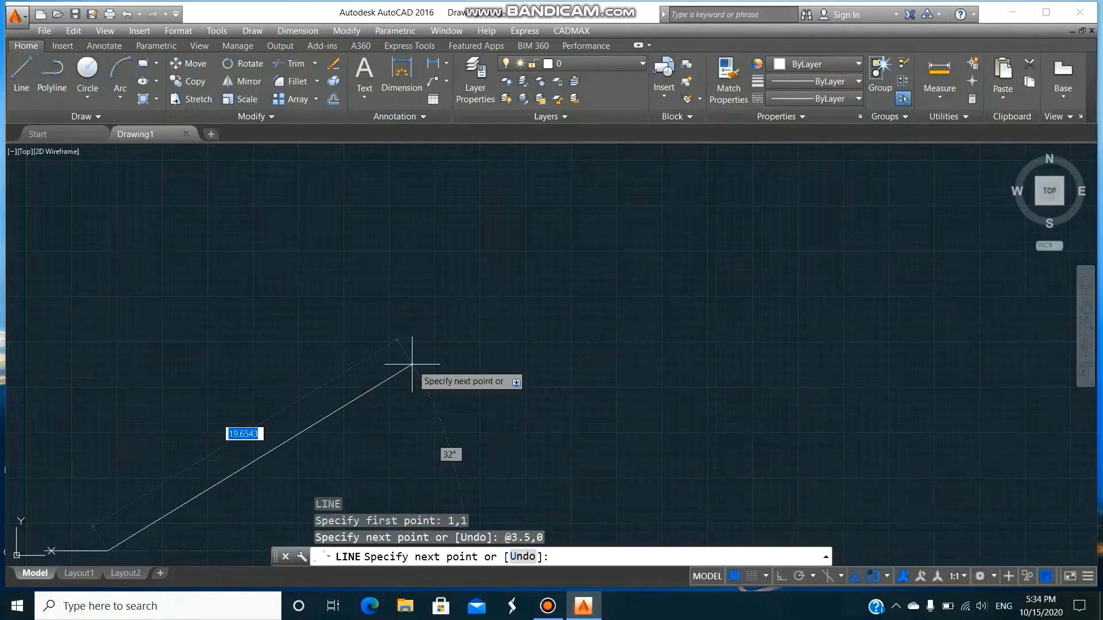
type("@3.23,0")
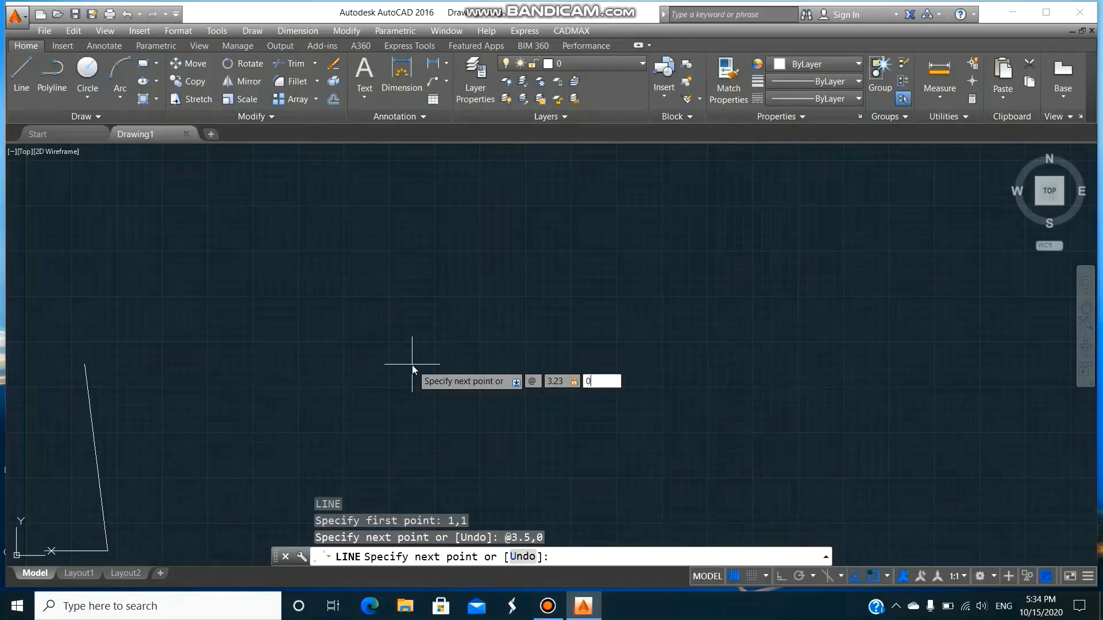
key("Return")
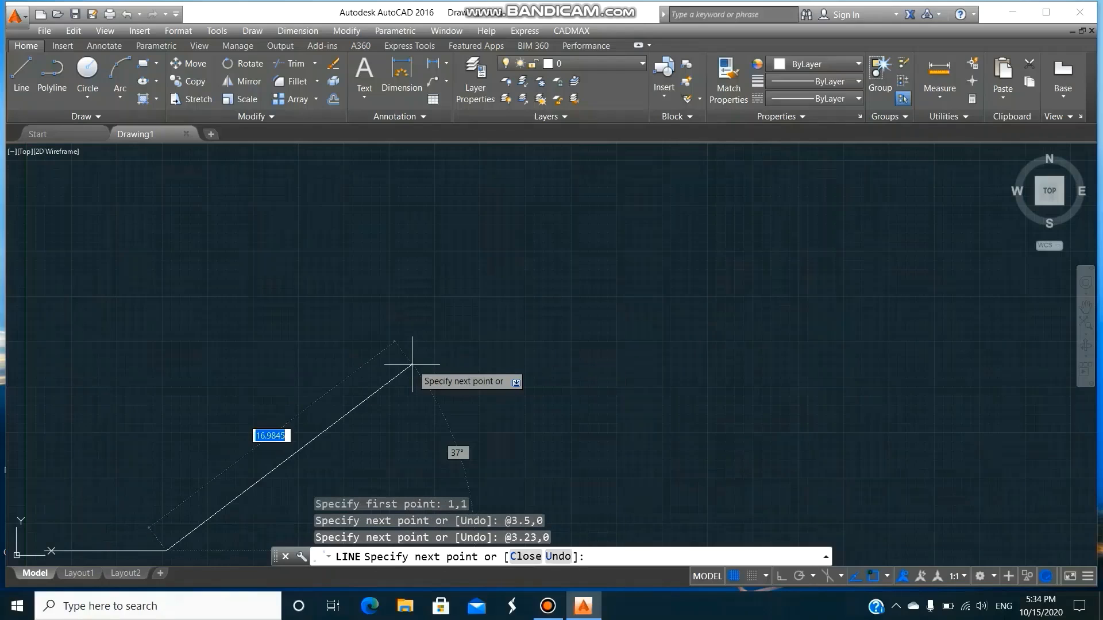
Continue the outline with line segments @0,6.5, @-3.23,0 and @-3.5,0, and close it back to the start point.
type("@0,")
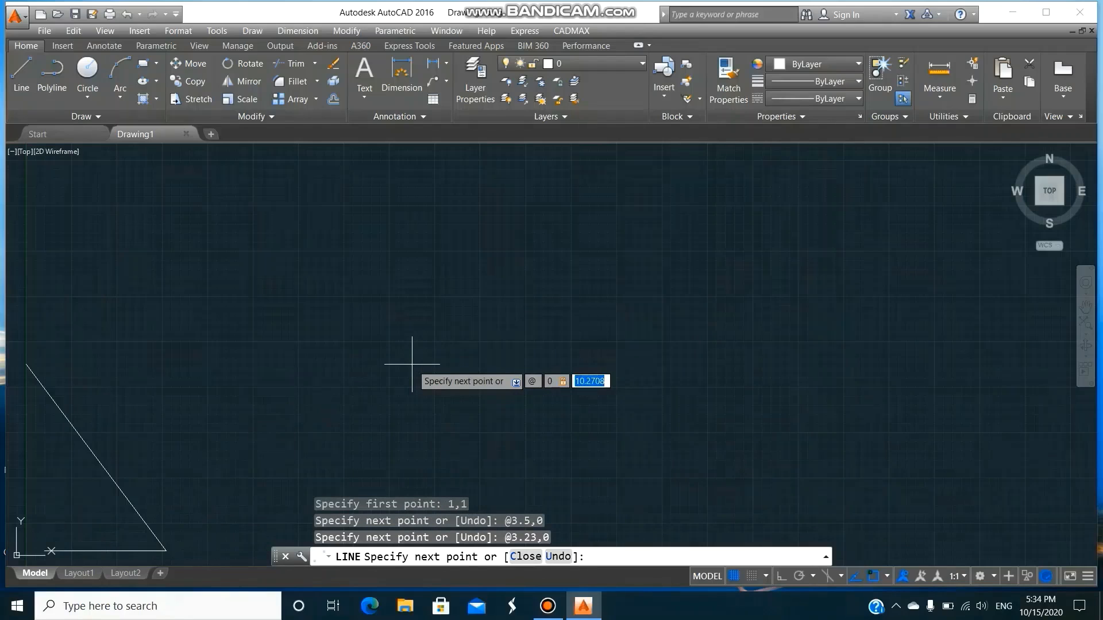
type("6.5")
key("Return")
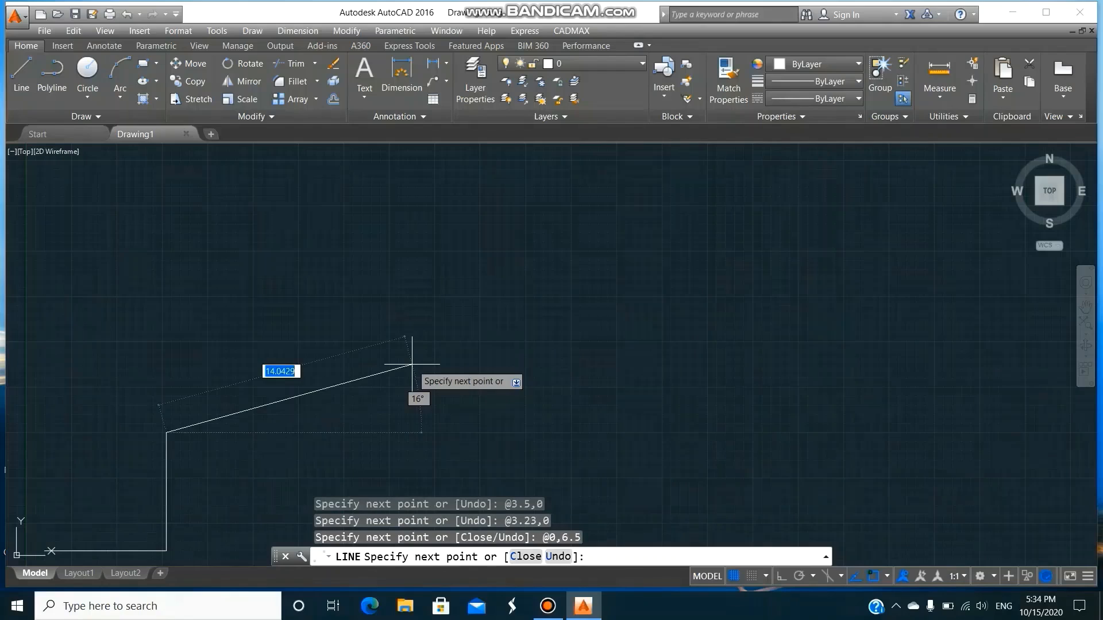
type("@-3,")
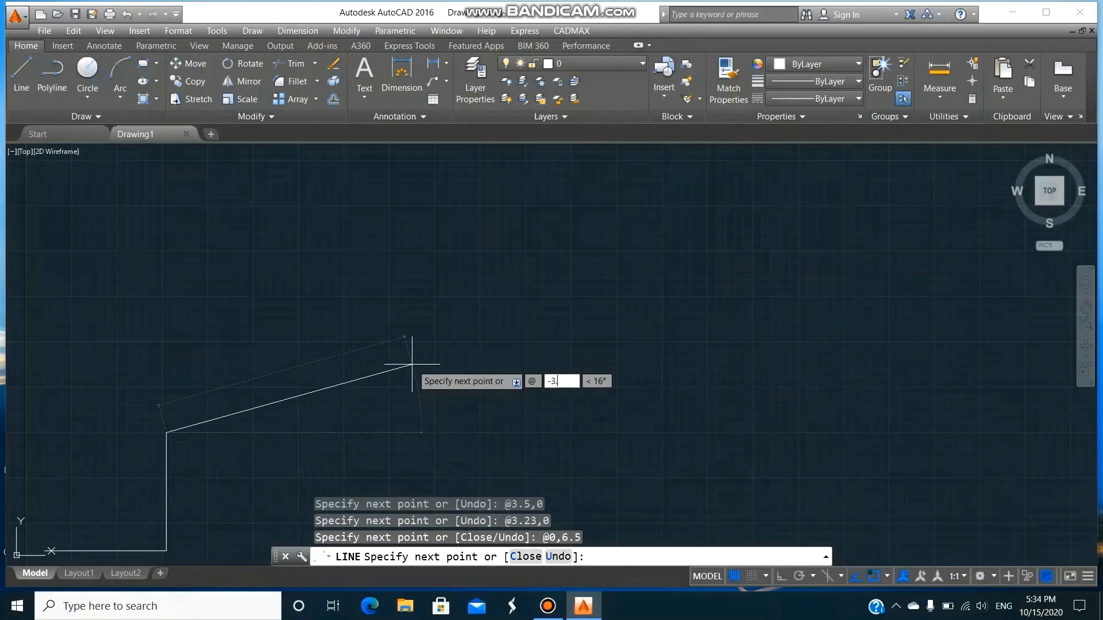
type("23,0")
key("Return")
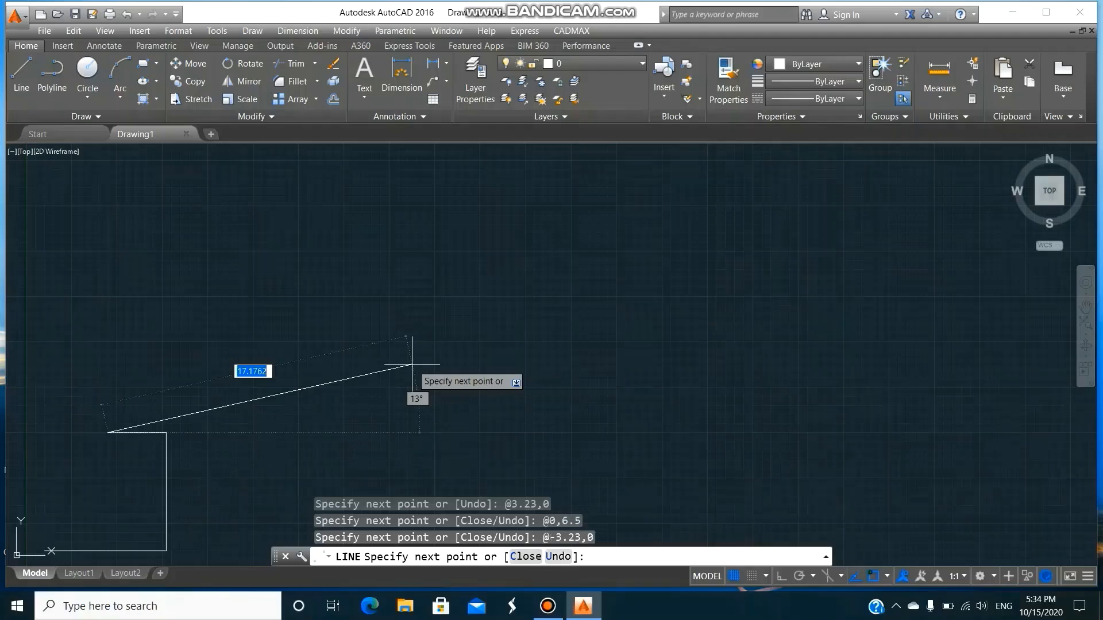
type("@-3.5")
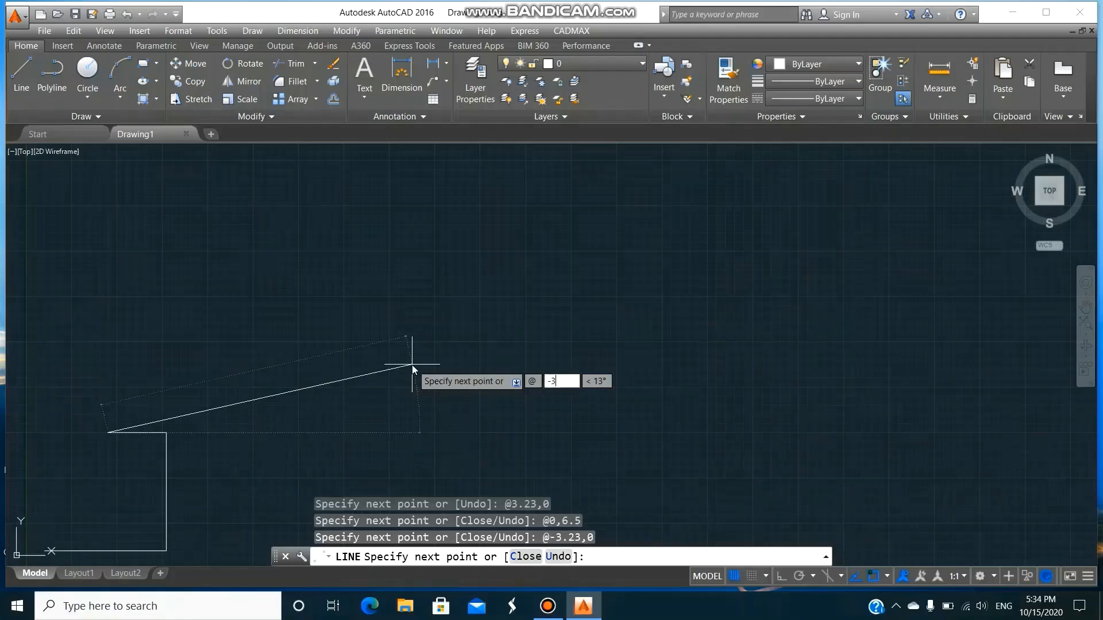
type(",0")
key("Return")
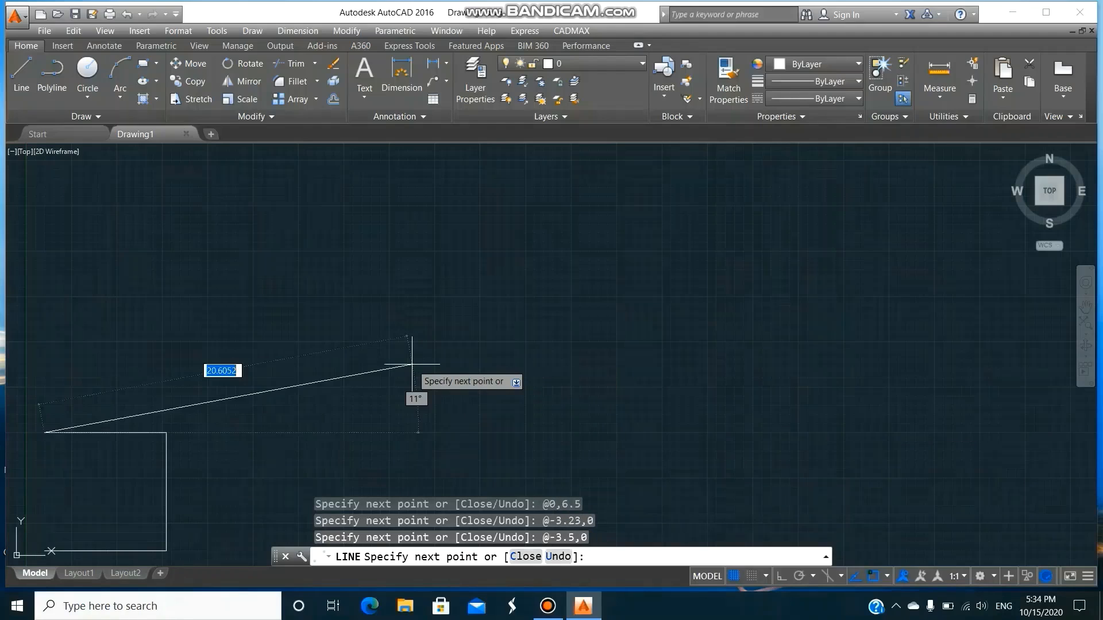
type("c")
key("Return")
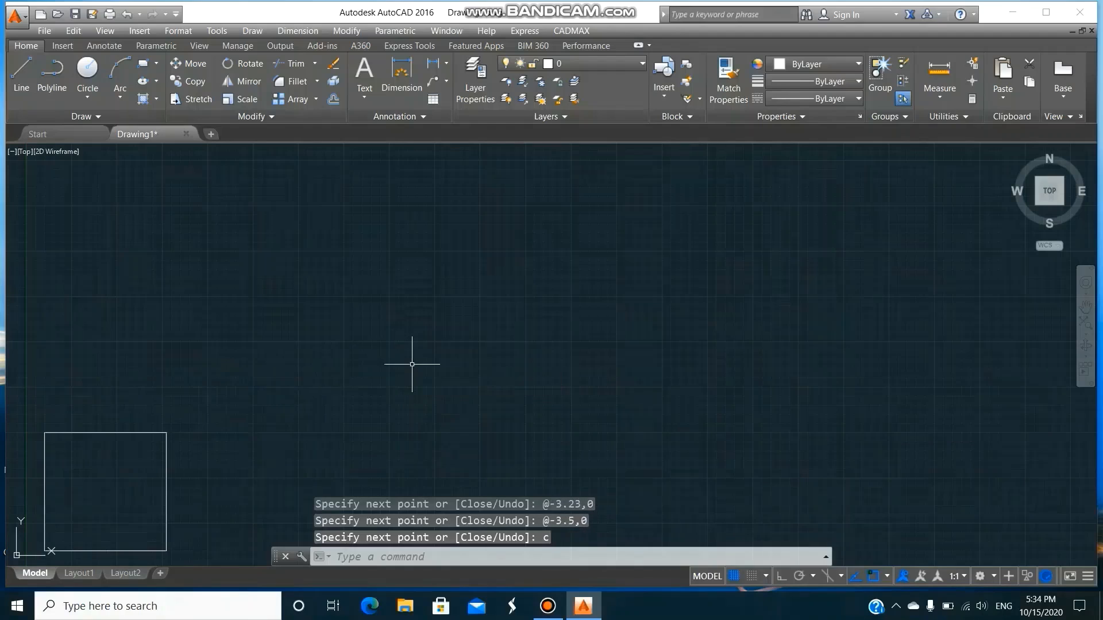
Offset the left segment of the outline's upper edge through the midpoint of its left edge, using the Through option.
type("o")
key("Return")
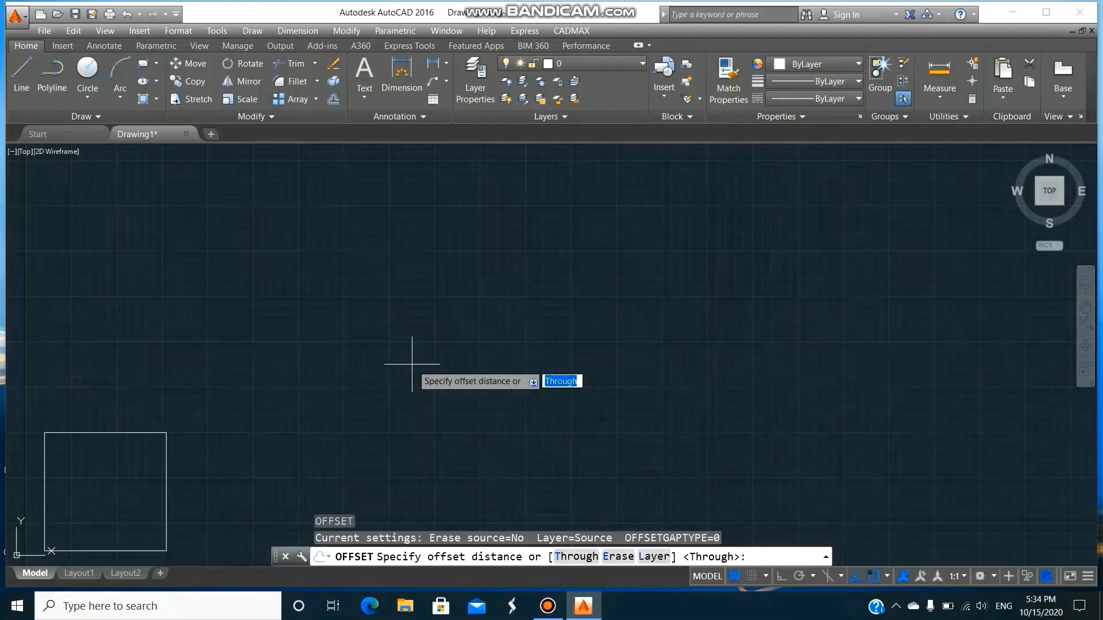
type("t")
key("Return")
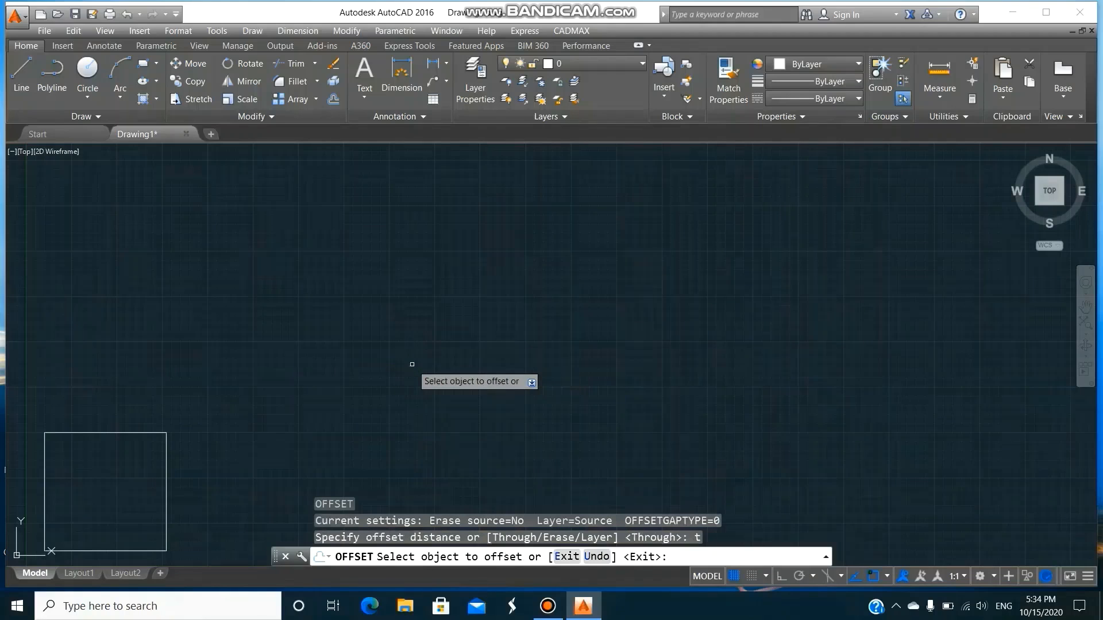
left_click(92, 435)
type("mid")
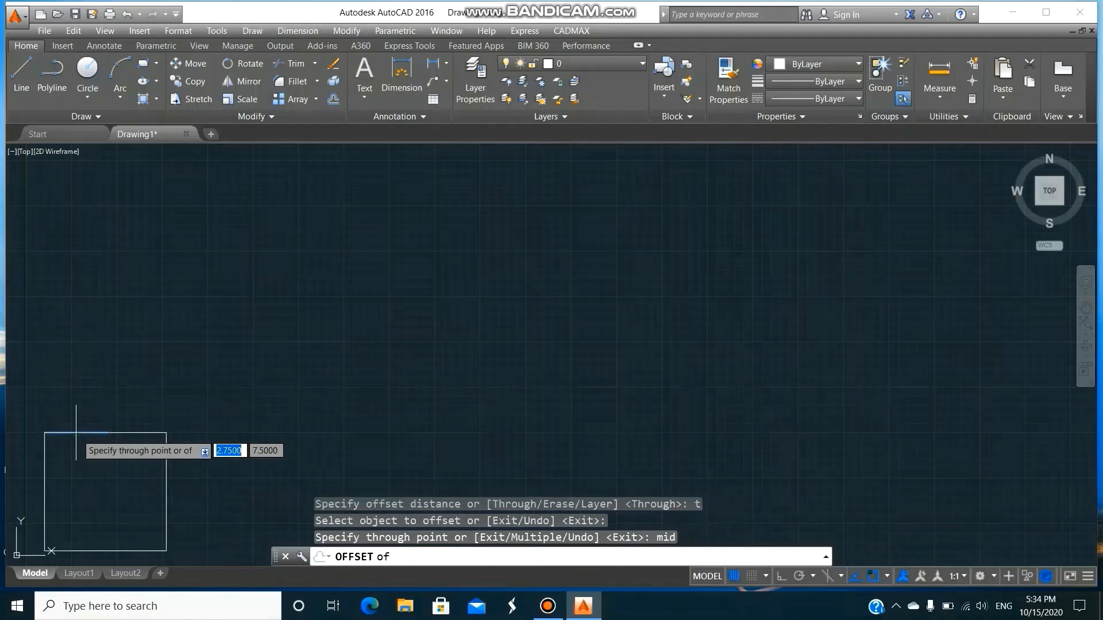
key("Return")
left_click(48, 491)
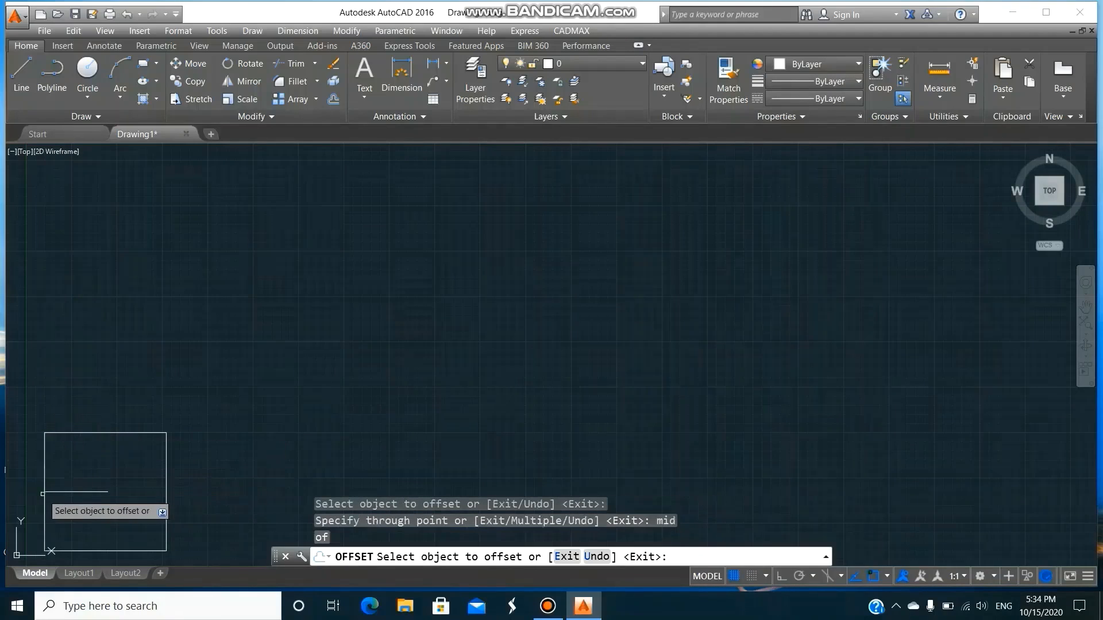
Offset the outline's right edge through the right end of the inner horizontal line, and finish the Offset command.
left_click(165, 505)
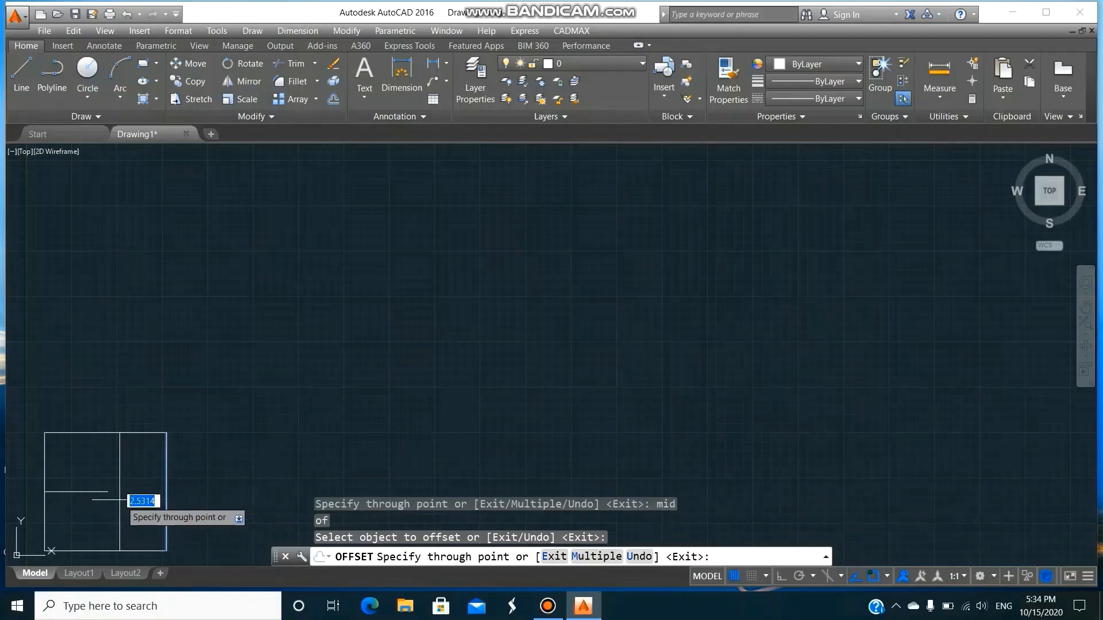
left_click(108, 492)
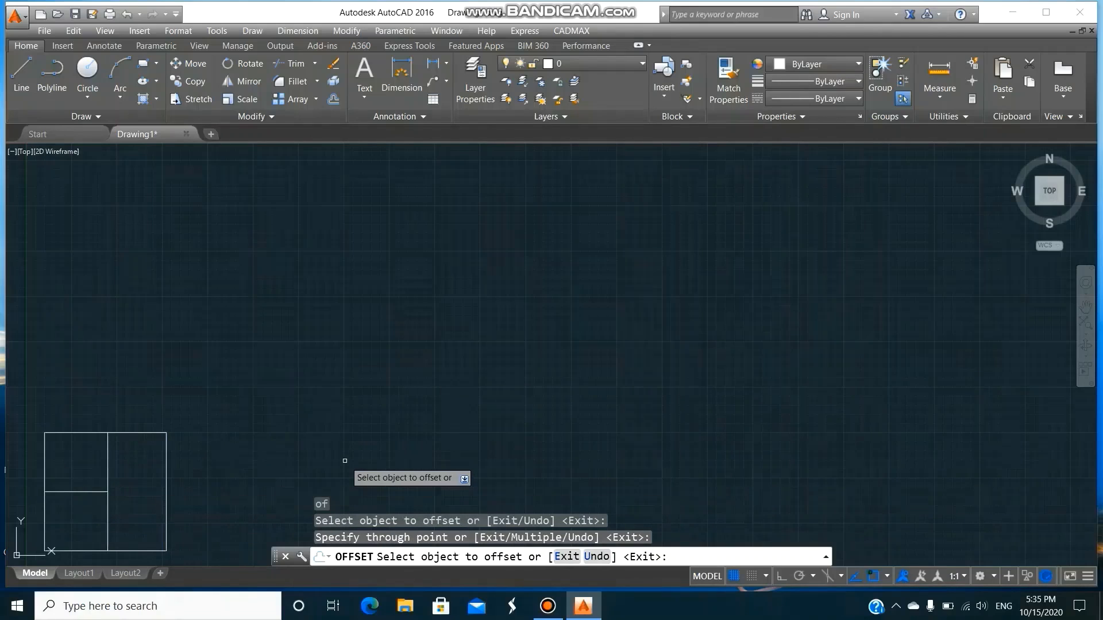
key("Return")
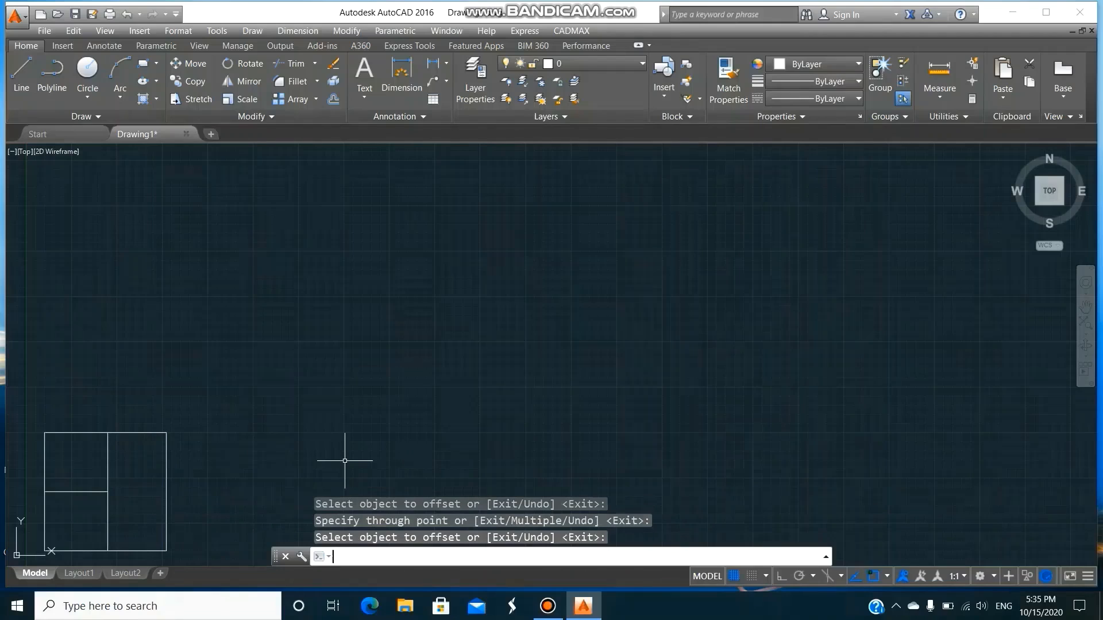
key("Escape")
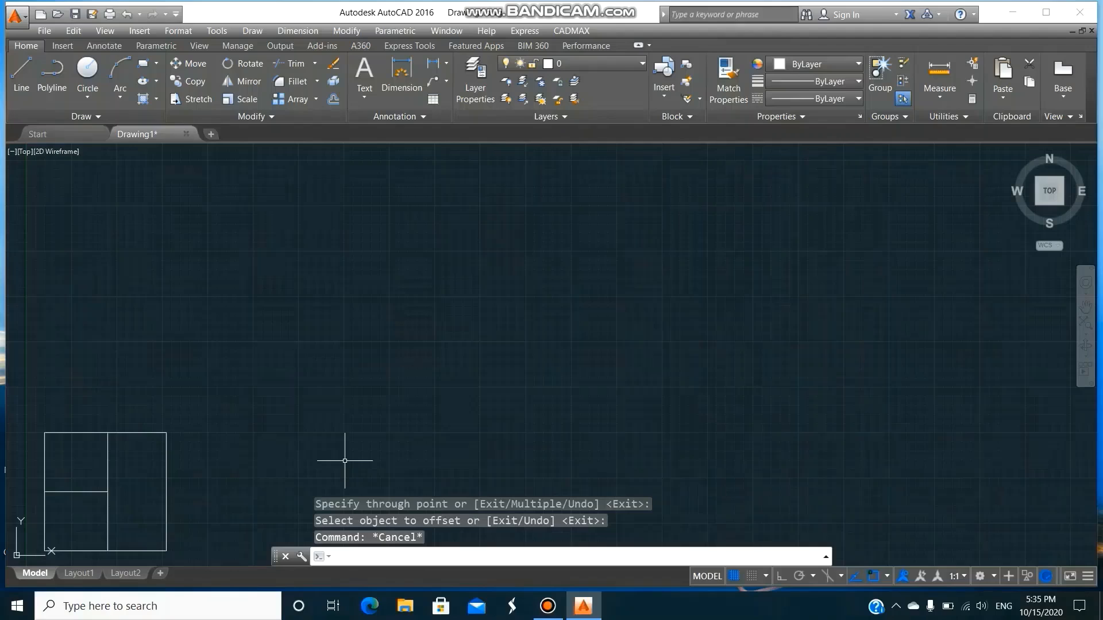
scroll(345, 461, "down", 2)
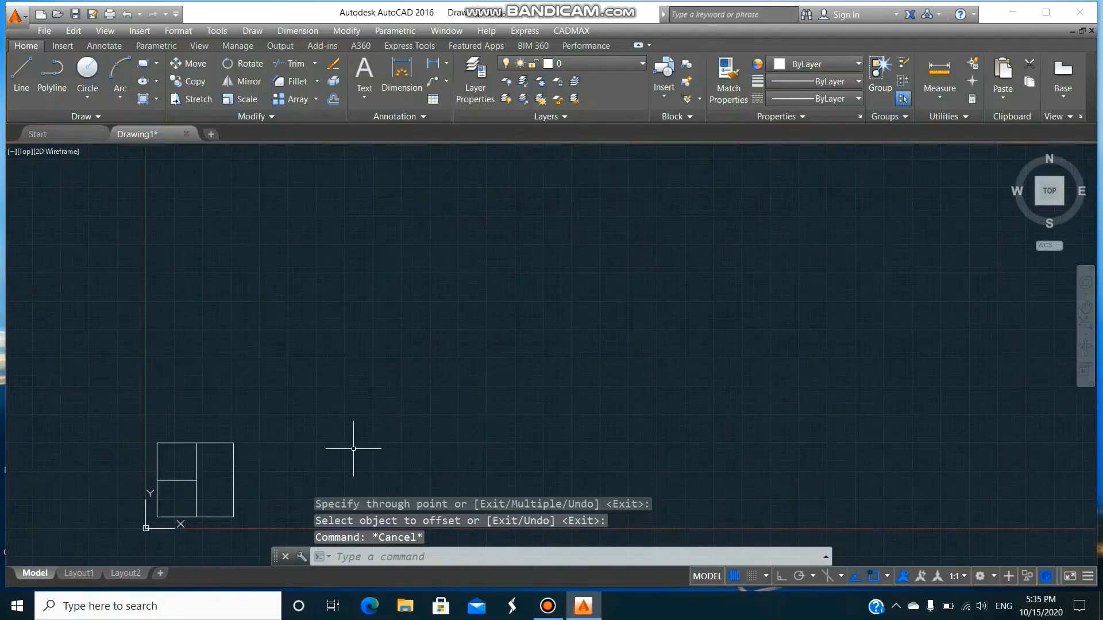
Insert block C at the outline's lower-left corner with an X scale of 0.23, the same Y scale and 0 rotation.
type("I")
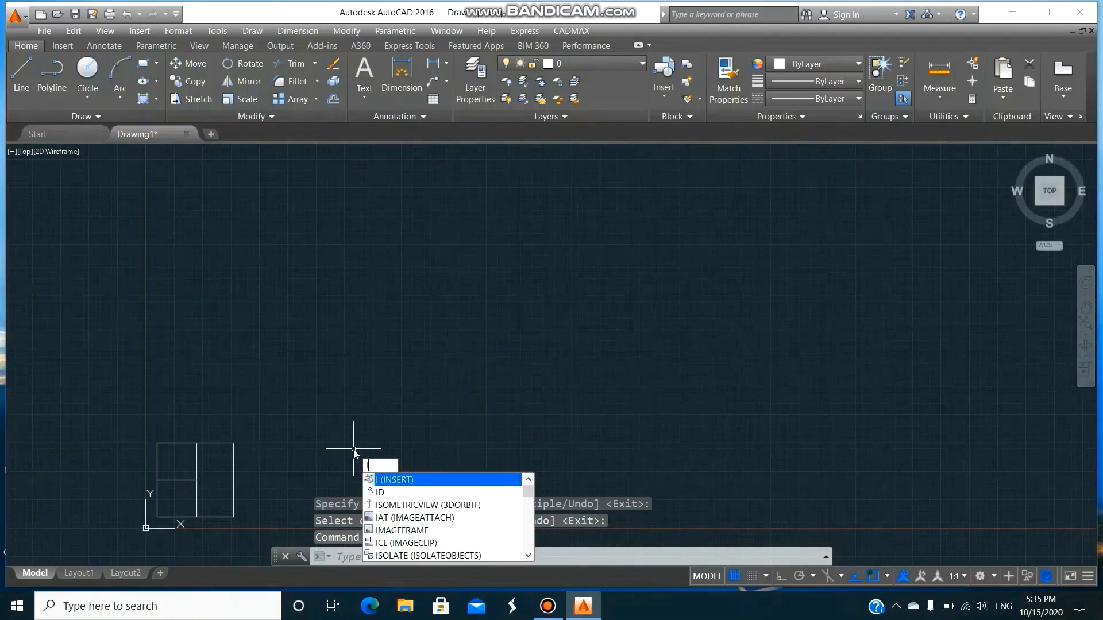
key("Return")
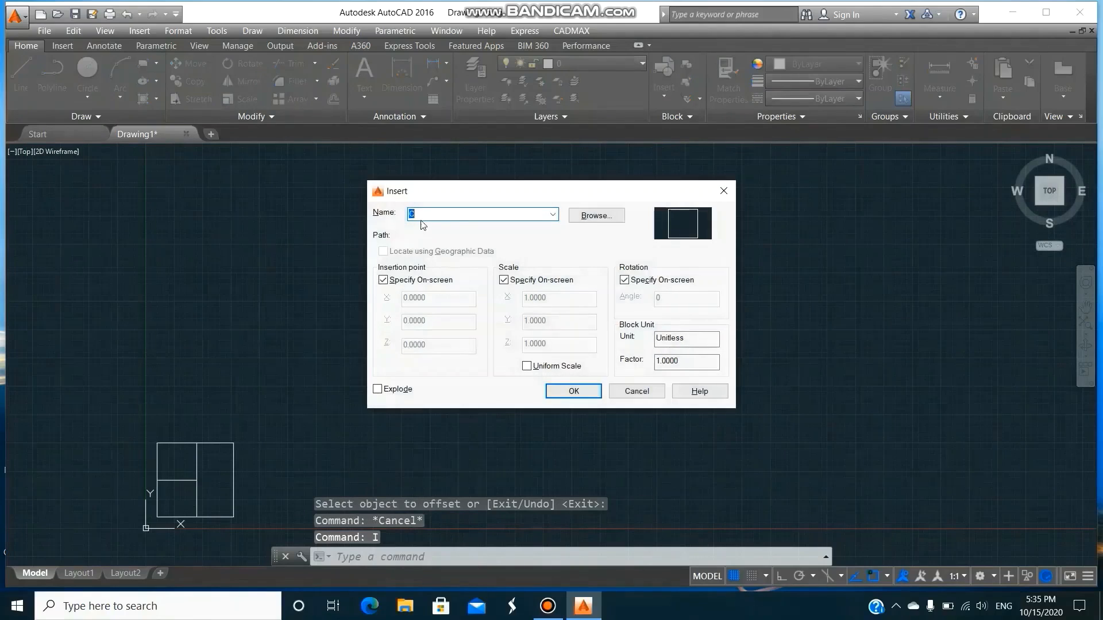
left_click(554, 214)
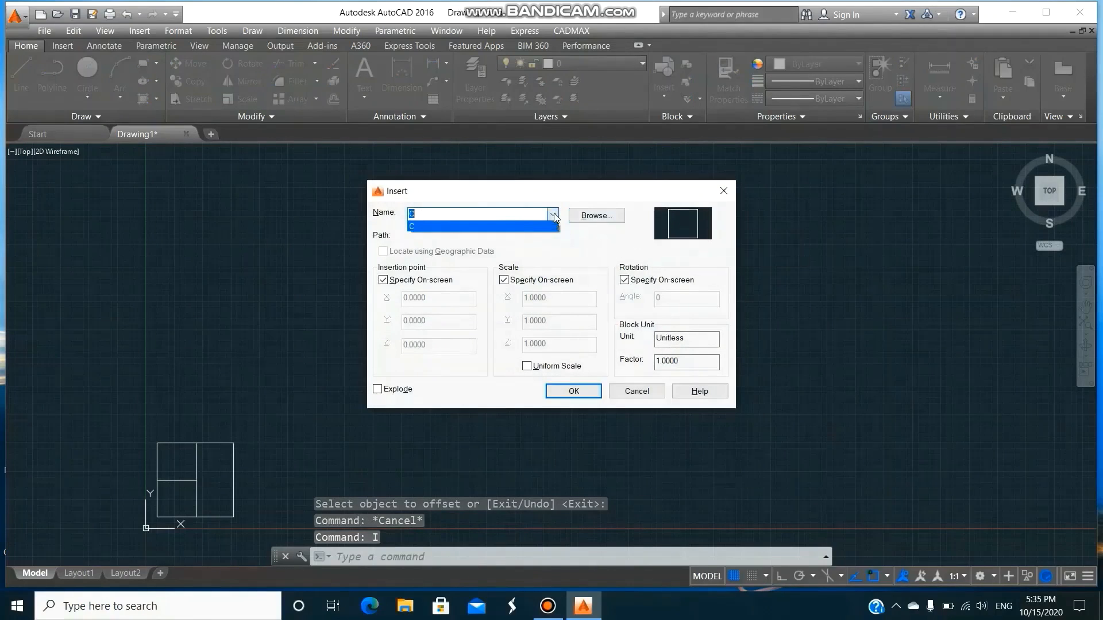
left_click(508, 229)
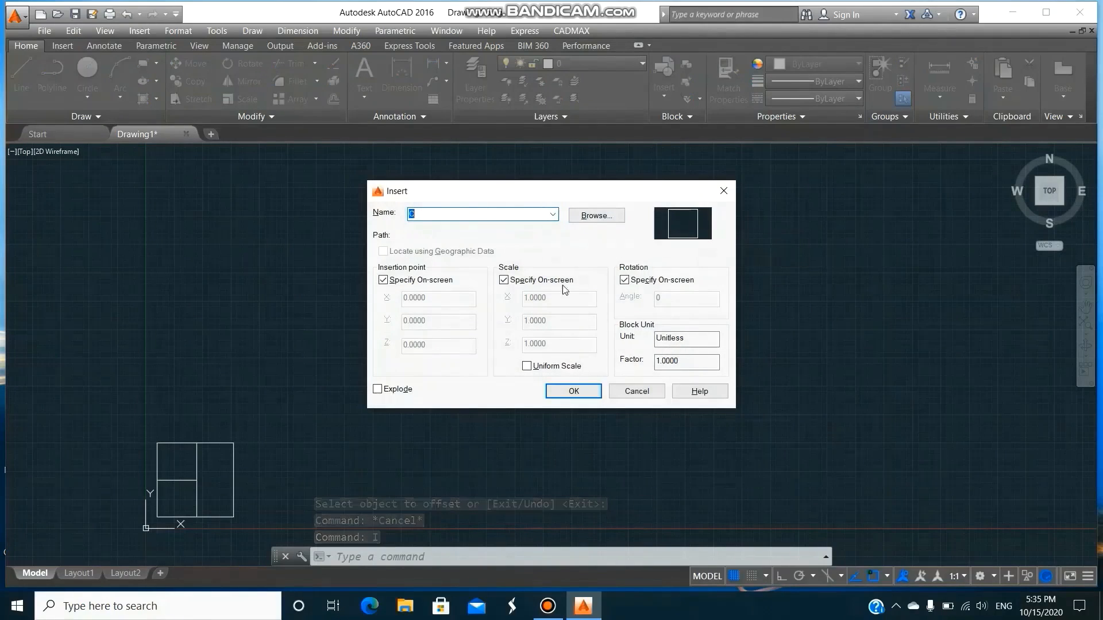
left_click(574, 391)
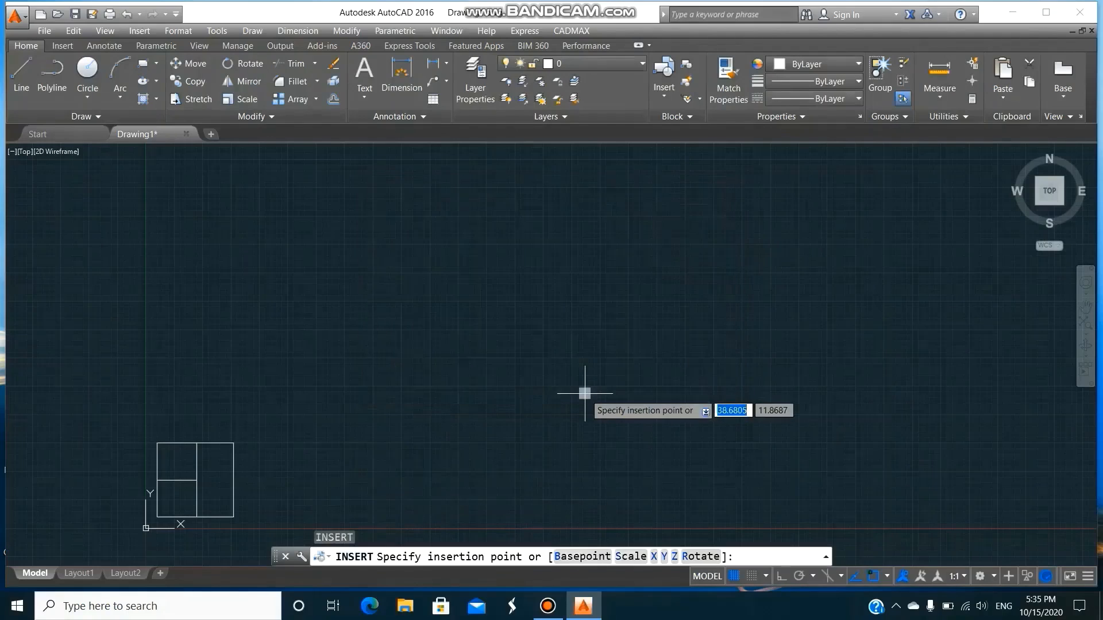
left_click(157, 517)
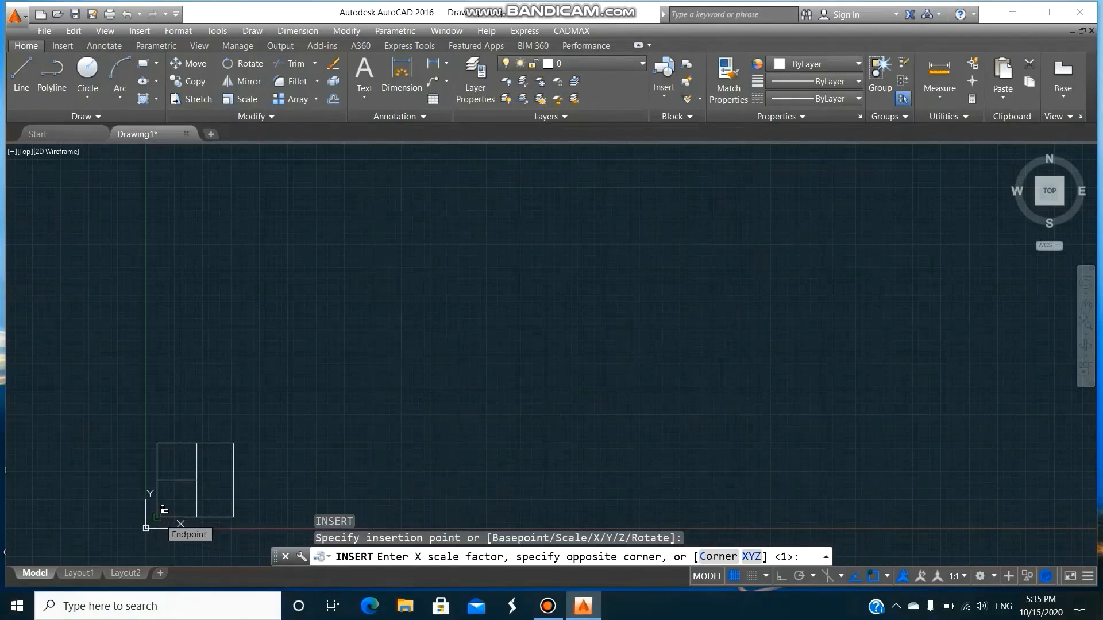
type("0.23")
key("Return")
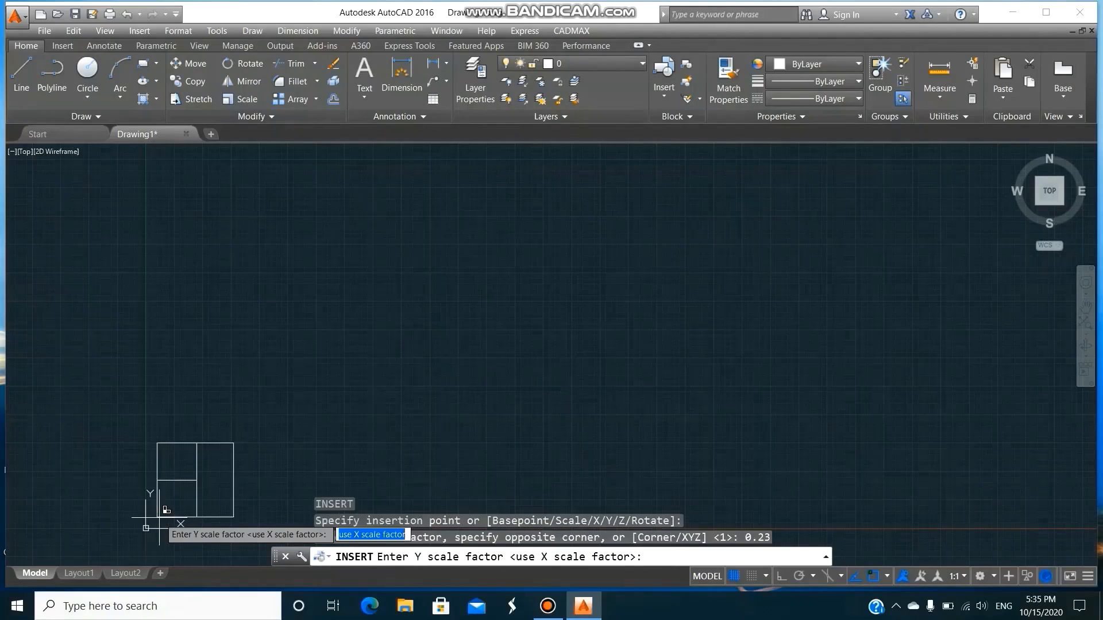
key("Return")
Copy the column block from its insertion point to the outline's upper-left, upper-right and lower-right corners.
key("Return")
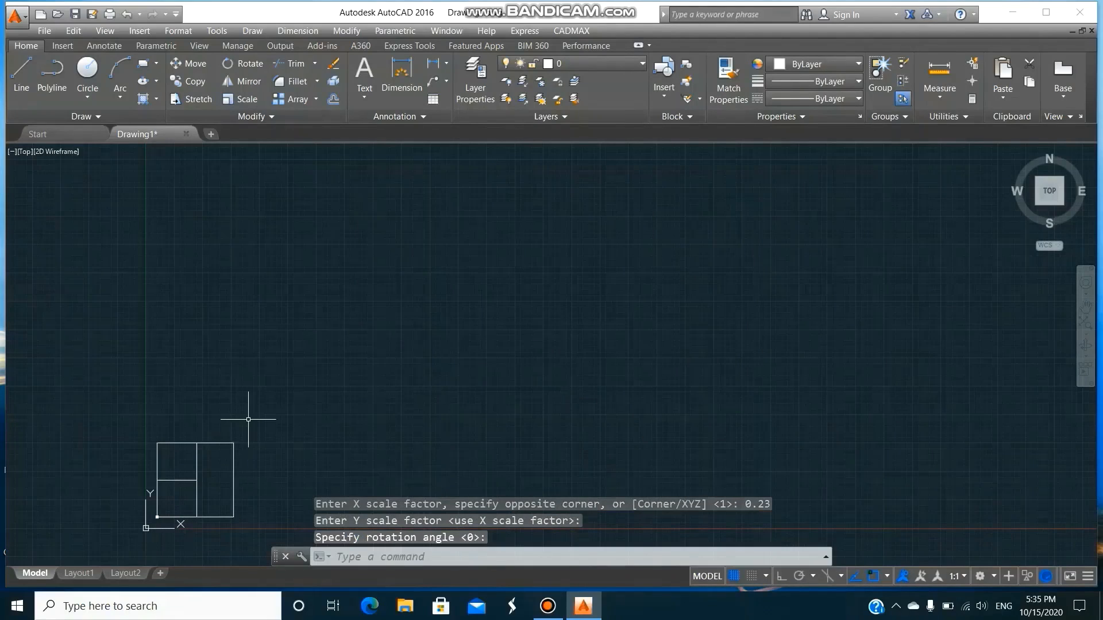
type("z")
key("Return")
type("w")
key("Return")
left_click(115, 373)
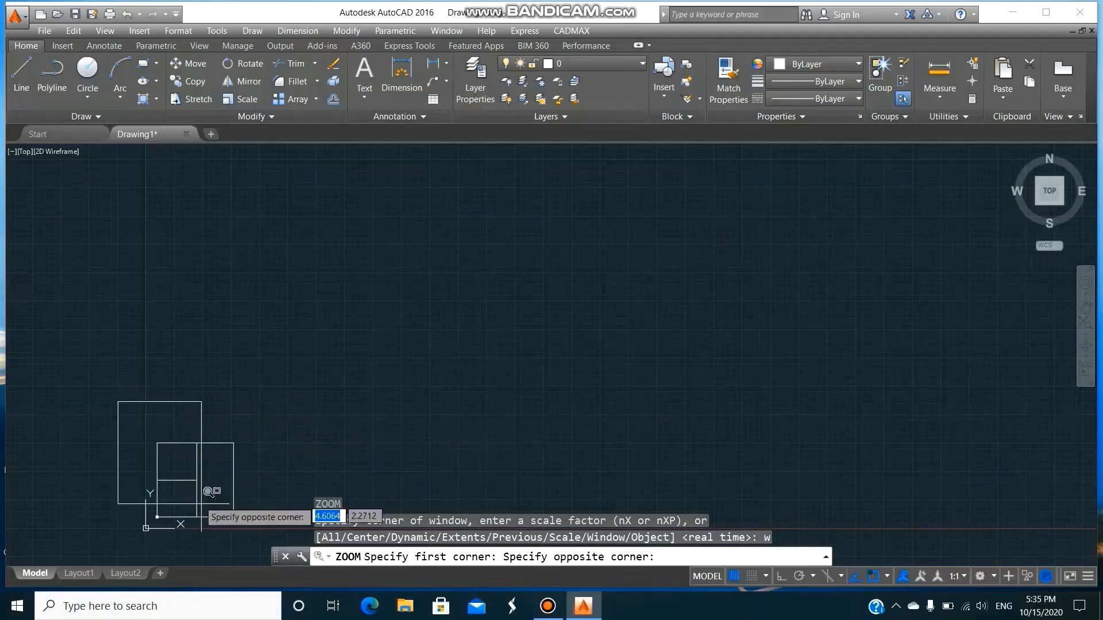
left_click(367, 537)
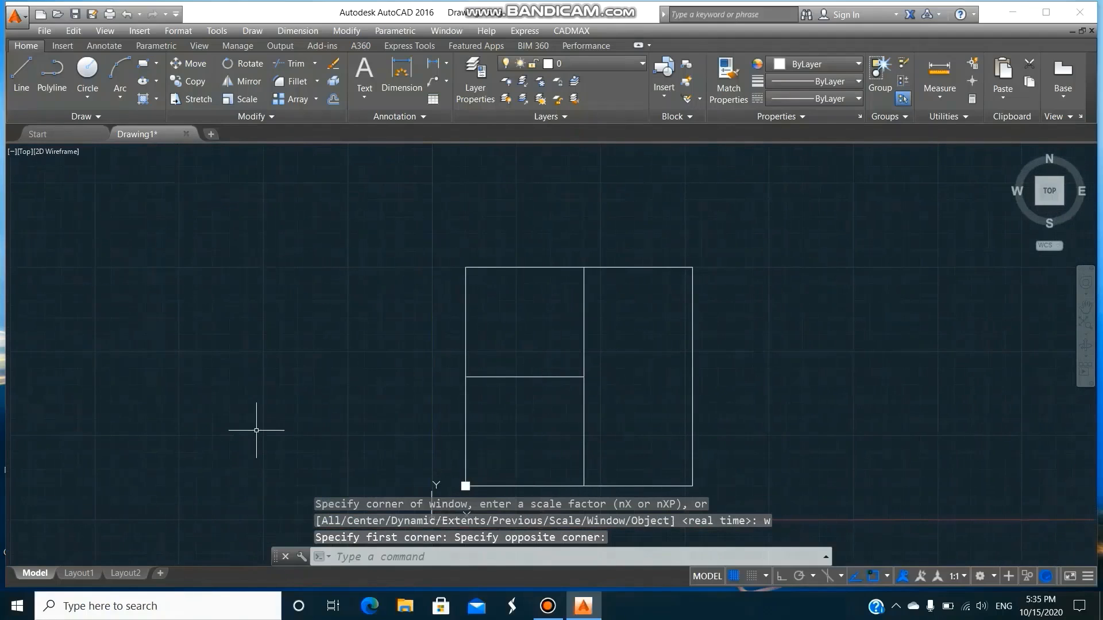
type("co")
key("Return")
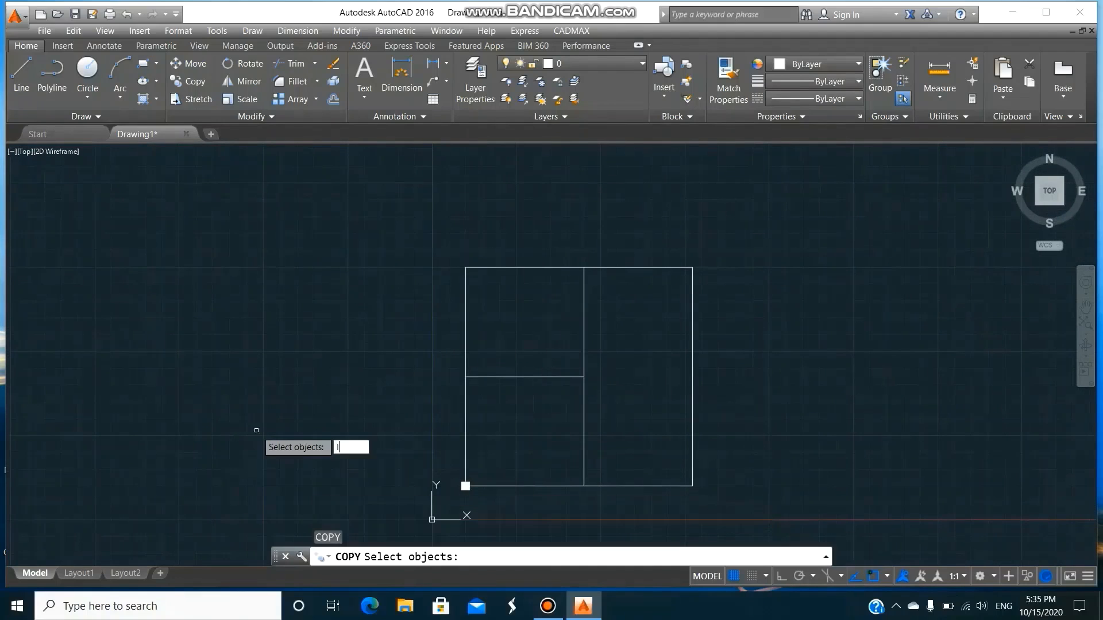
key("Return")
type("ins")
key("Return")
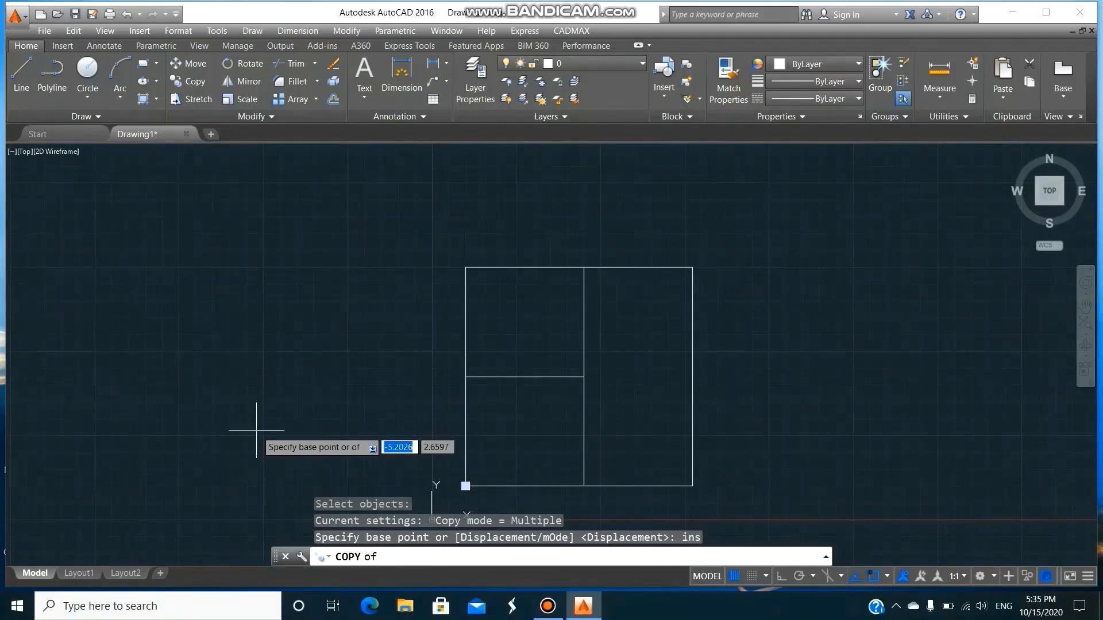
left_click(466, 484)
left_click(465, 267)
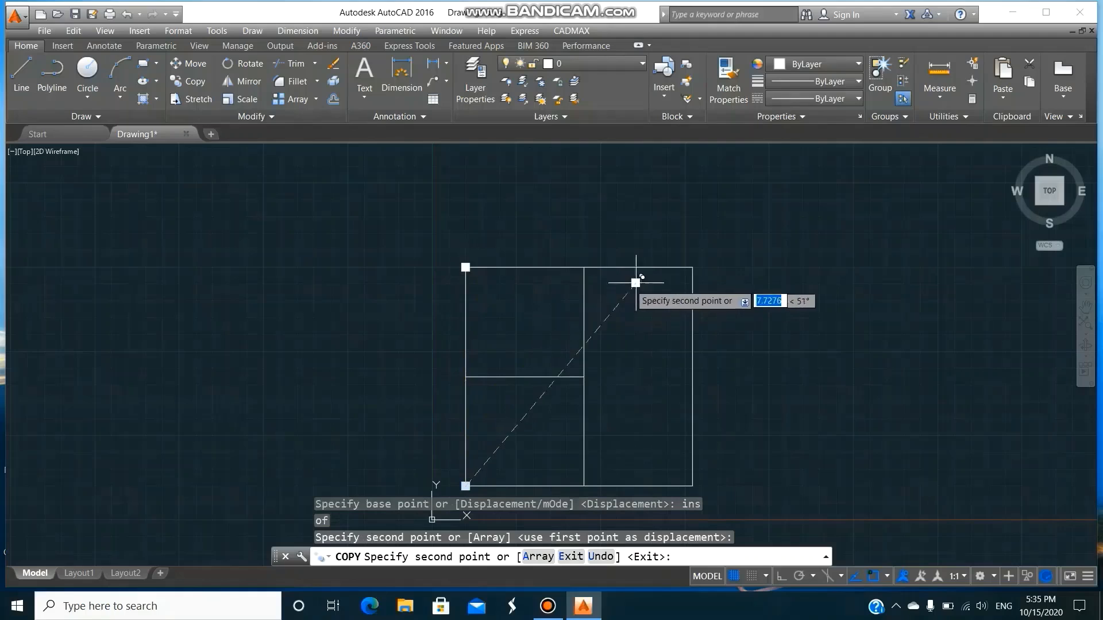
left_click(693, 267)
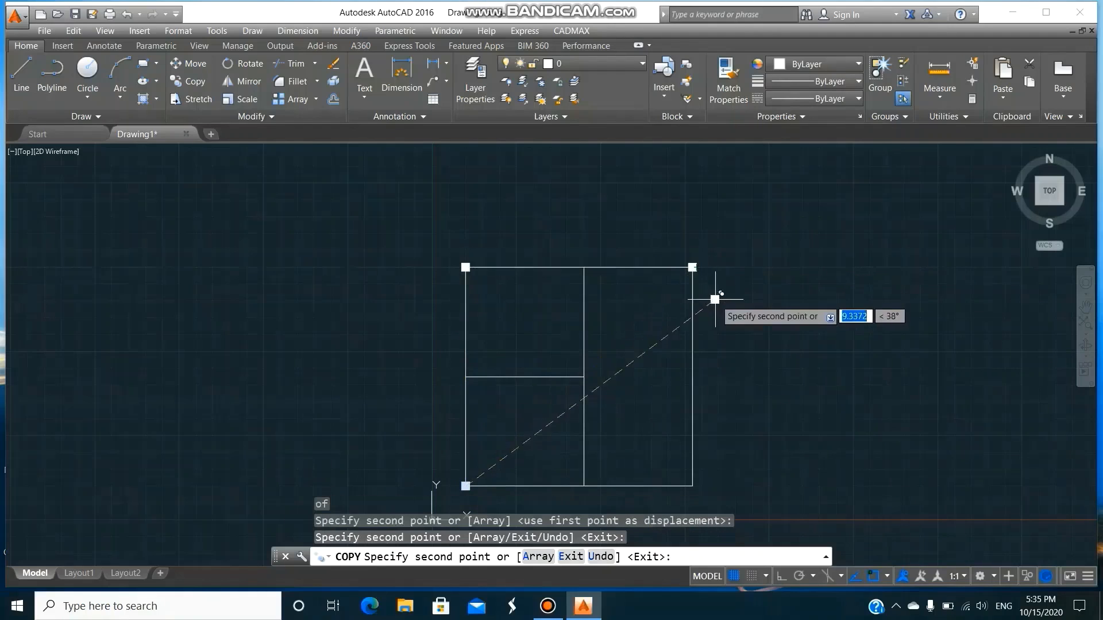
left_click(693, 486)
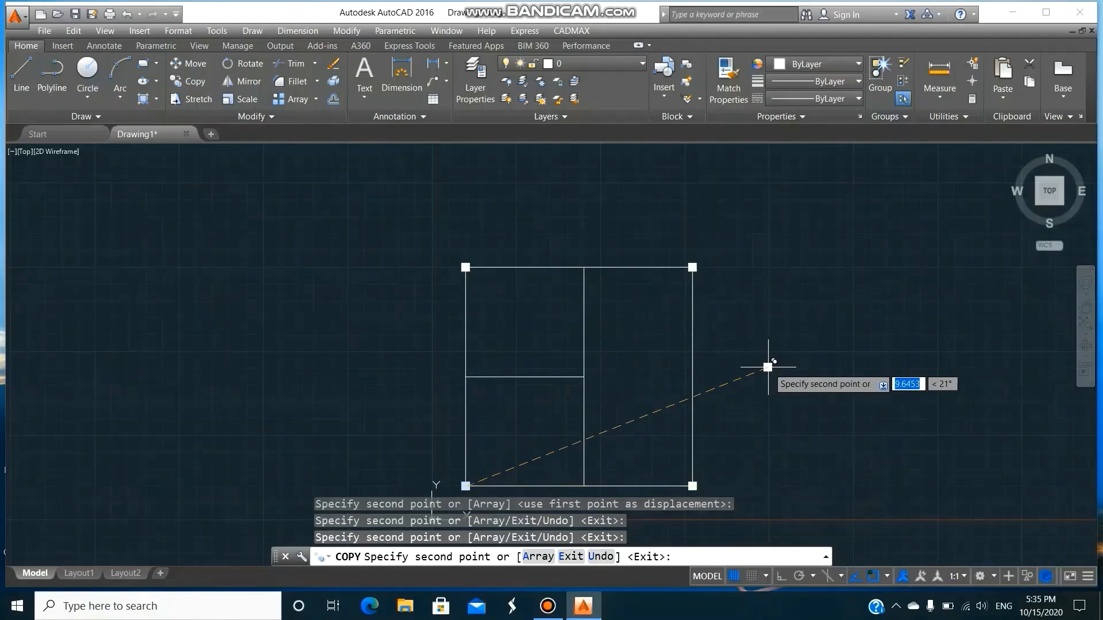
Place two more column copies at the lower and upper ends of the inner vertical line, and end the Copy command.
left_click(583, 486)
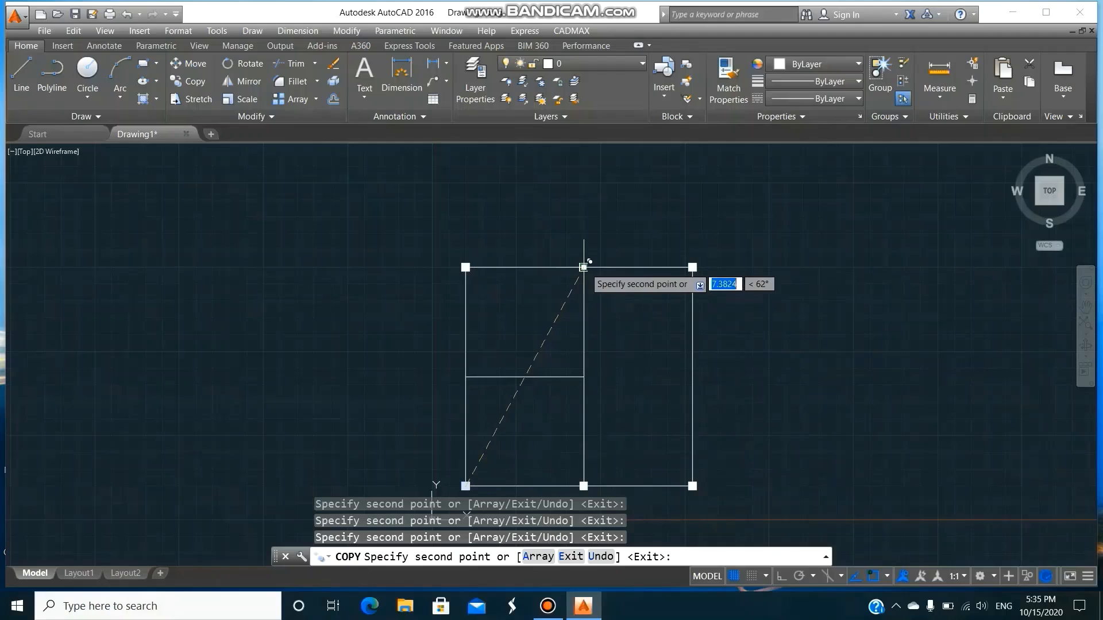
key("Return")
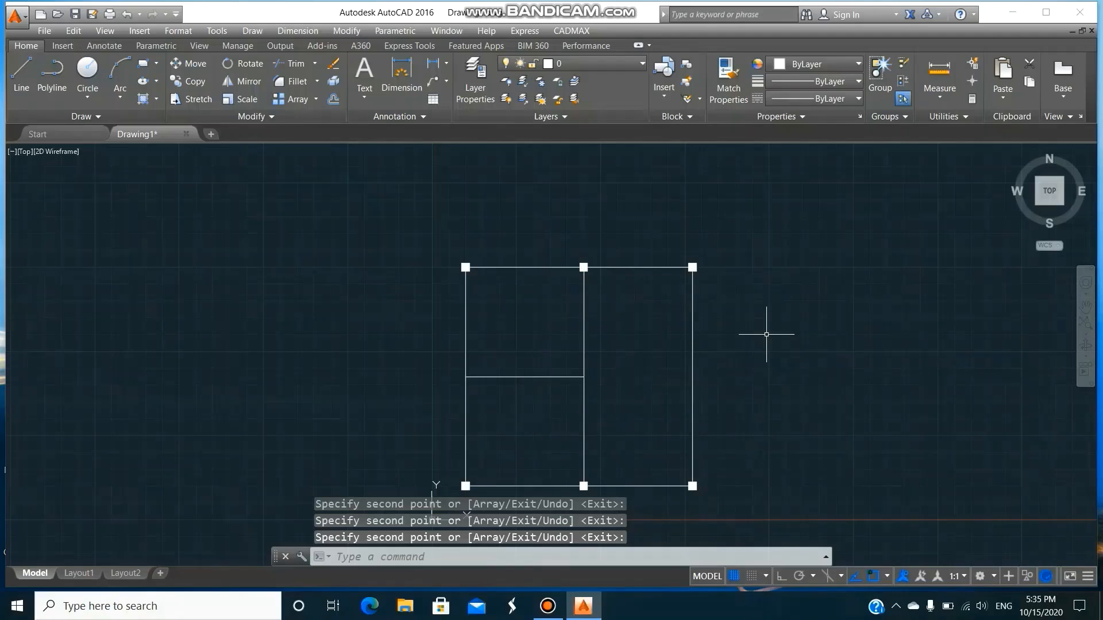
scroll(766, 335, "down", 2)
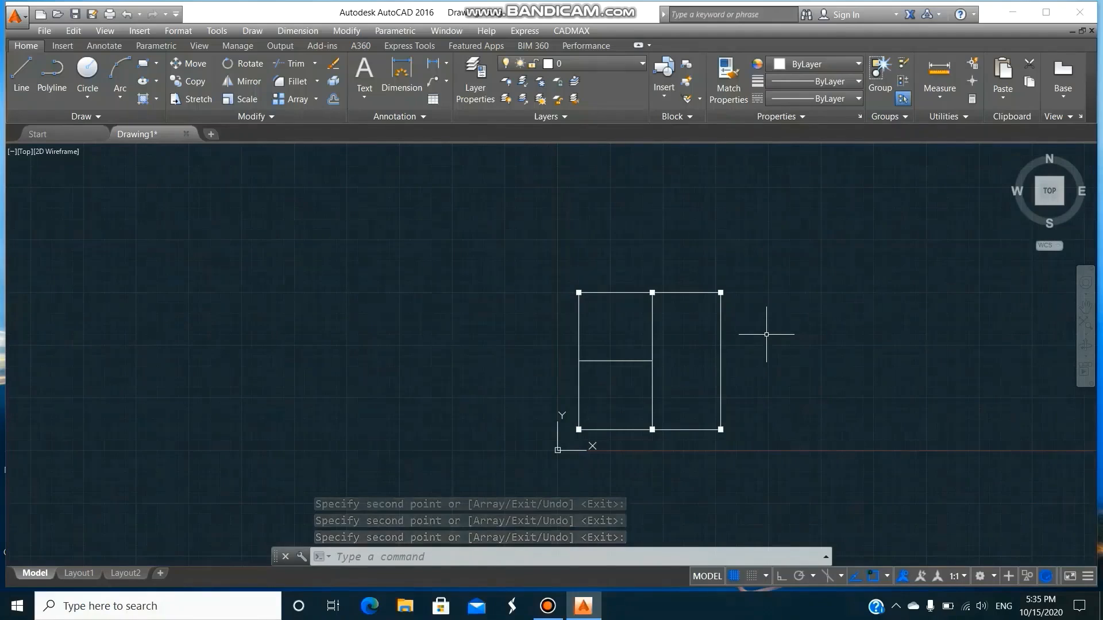
key("Escape")
key("Escape")
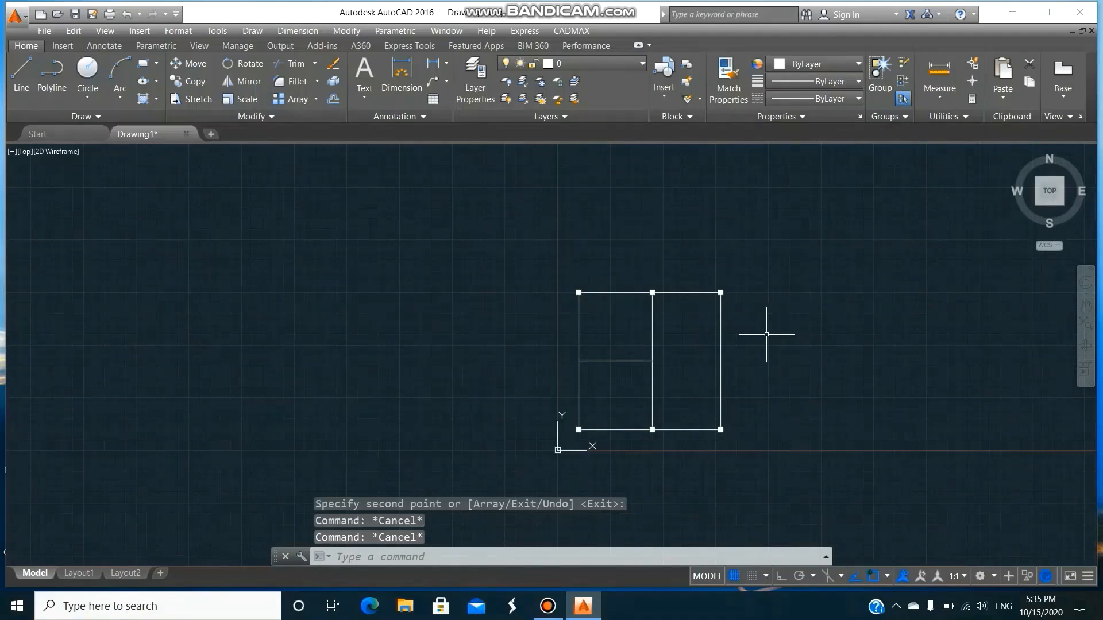
Set the dimension decimal precision (DIMDEC) to 2.
type("dimdec")
key("Return")
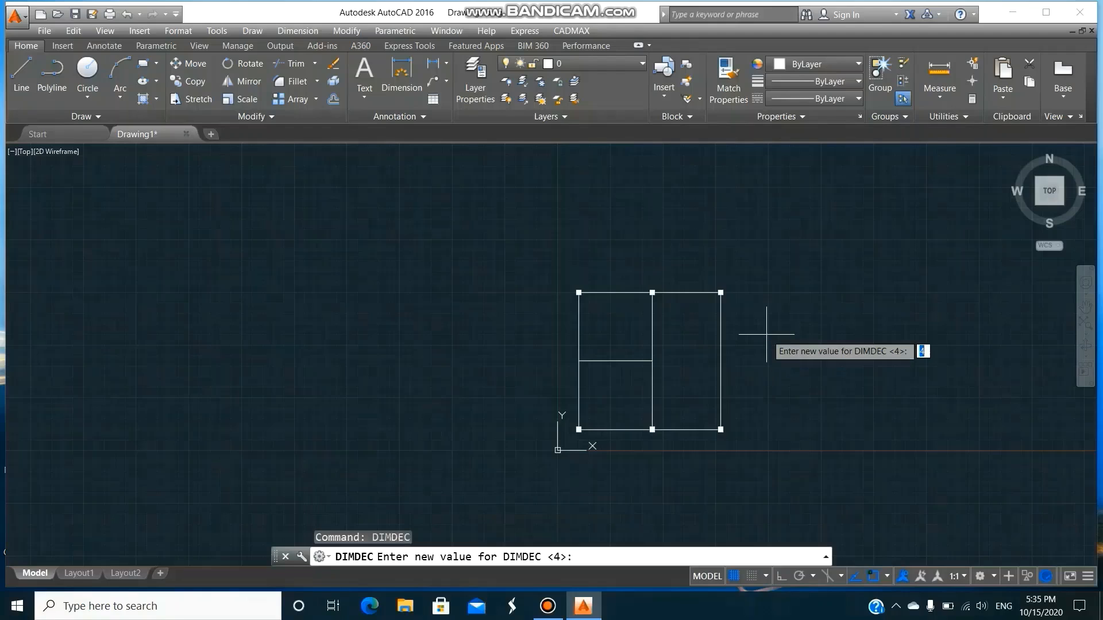
type("2")
key("Return")
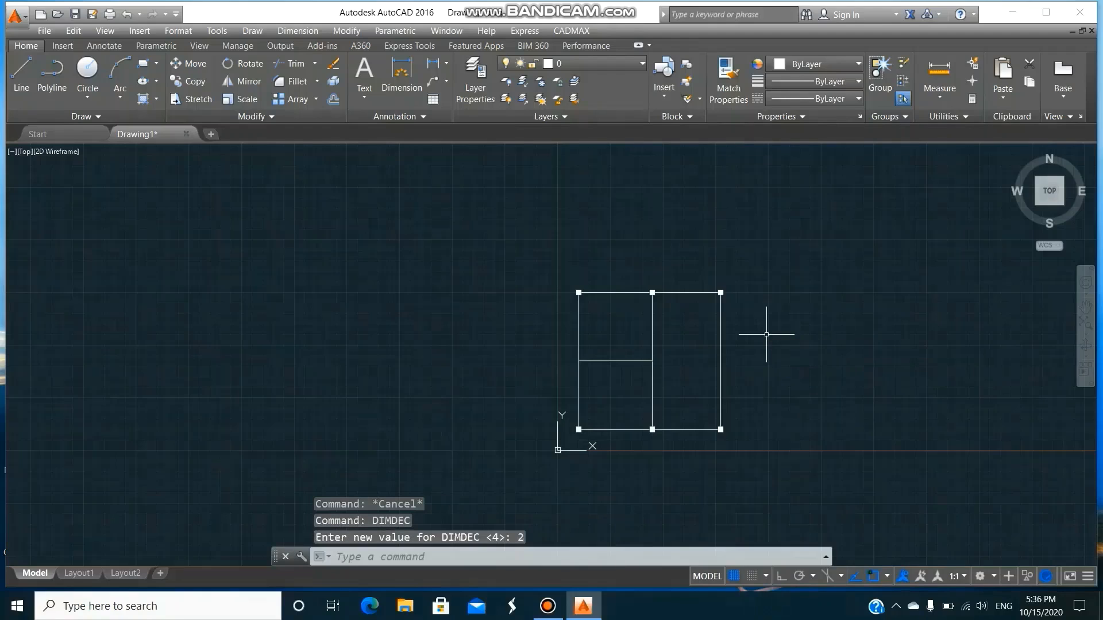
Dimension the left segment of the outline's lower edge, placing the dimension line just below it.
type("dim")
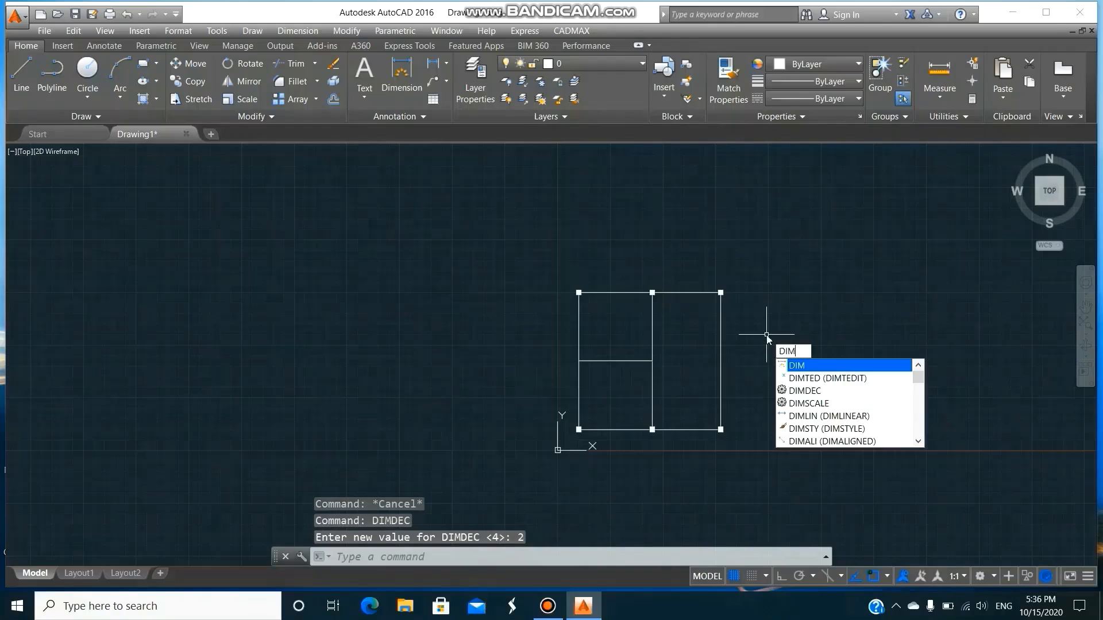
key("Return")
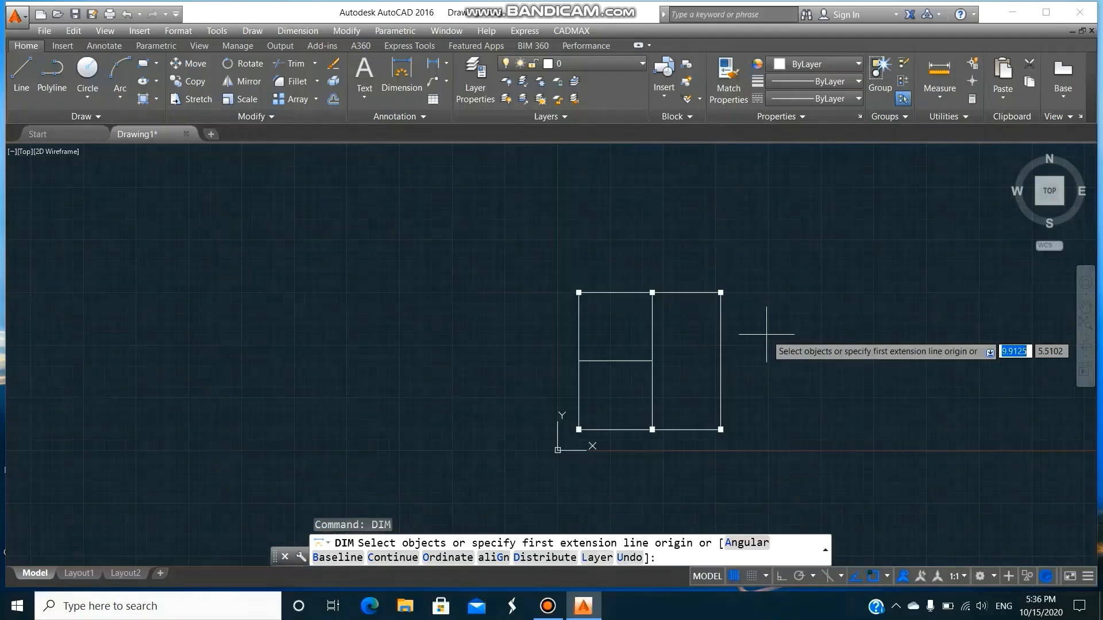
left_click(616, 429)
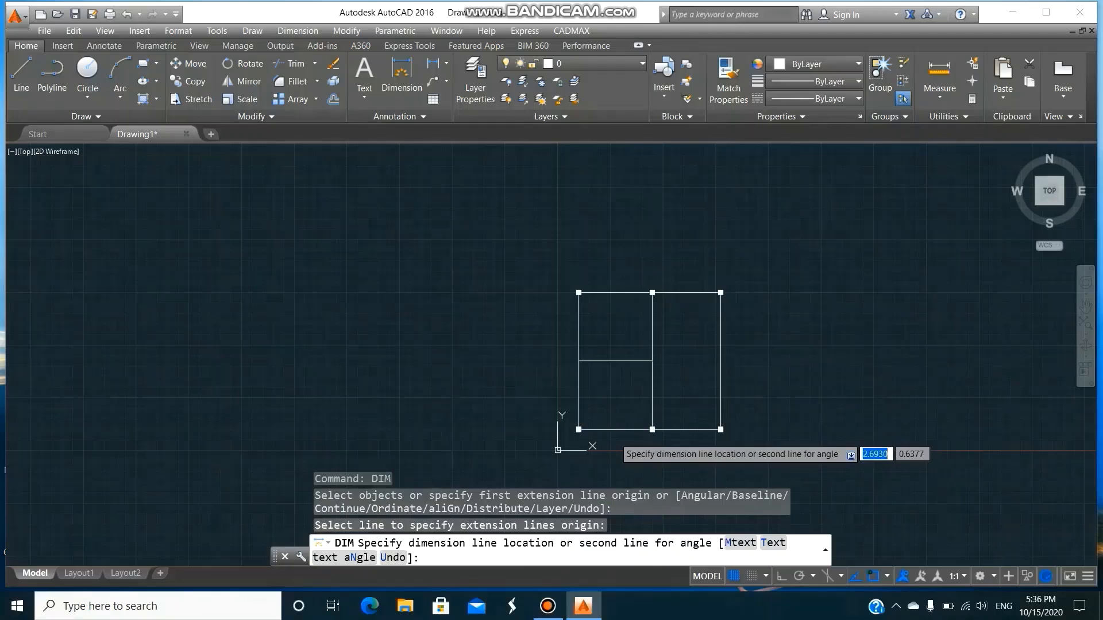
left_click(611, 437)
Continue the lower dimension from the inner vertical line to the outline's lower-right corner with the Continue option.
type("c")
key("Return")
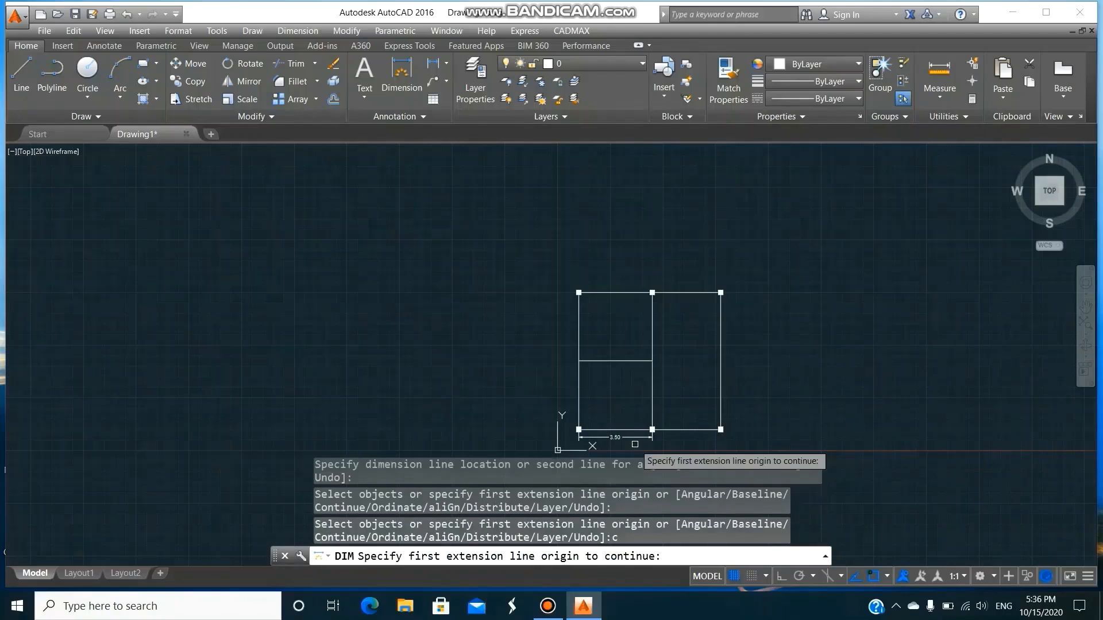
left_click(633, 441)
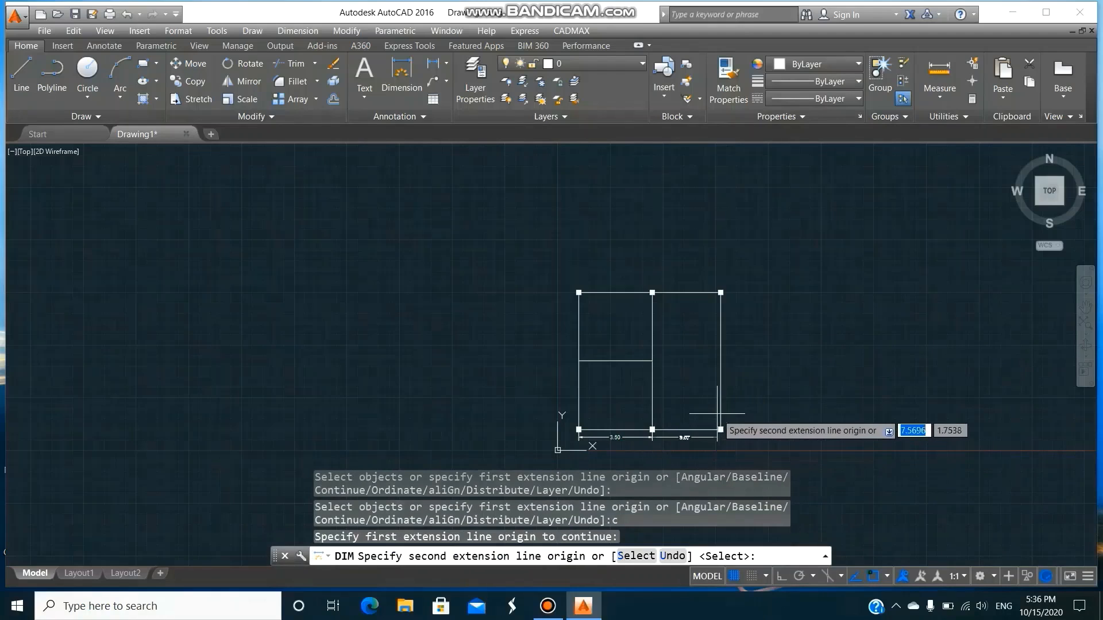
left_click(720, 425)
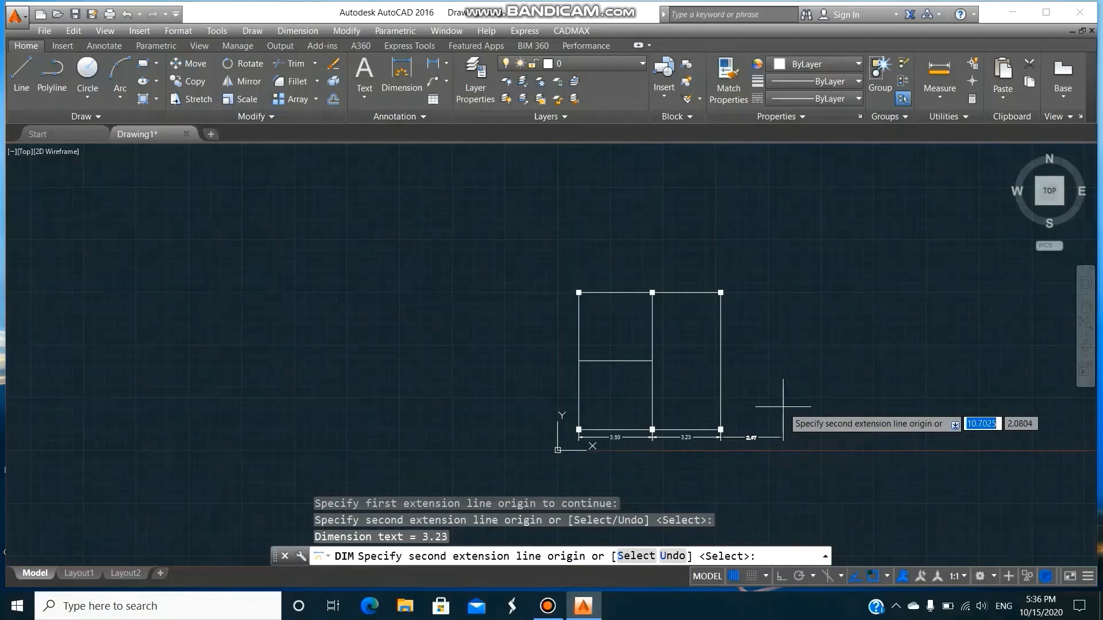
key("Return")
key("Escape")
type("dim")
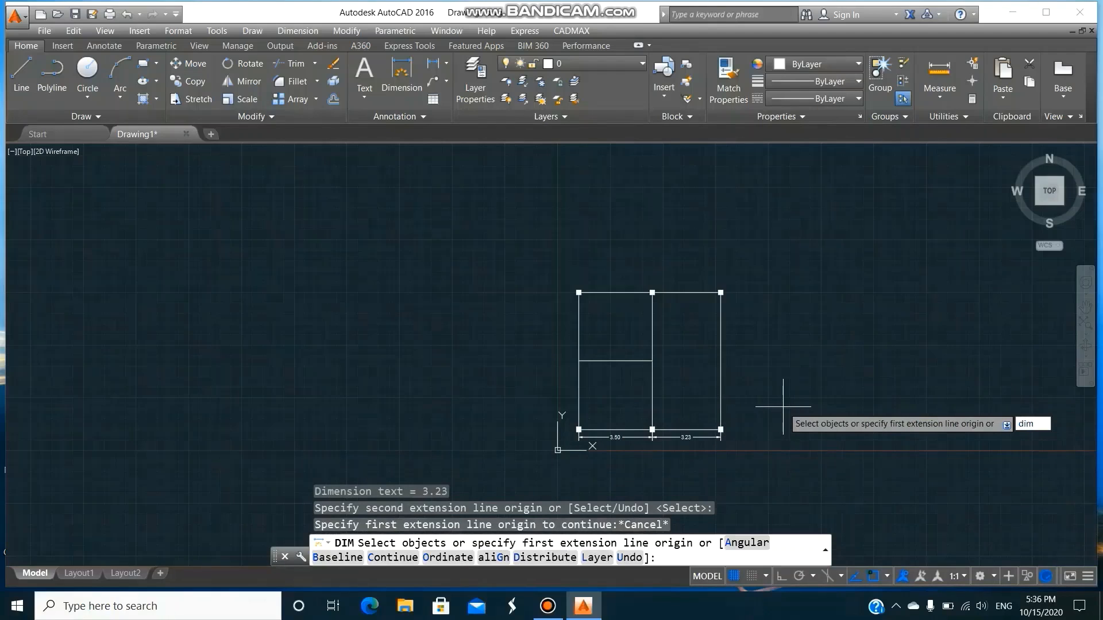
key("Return")
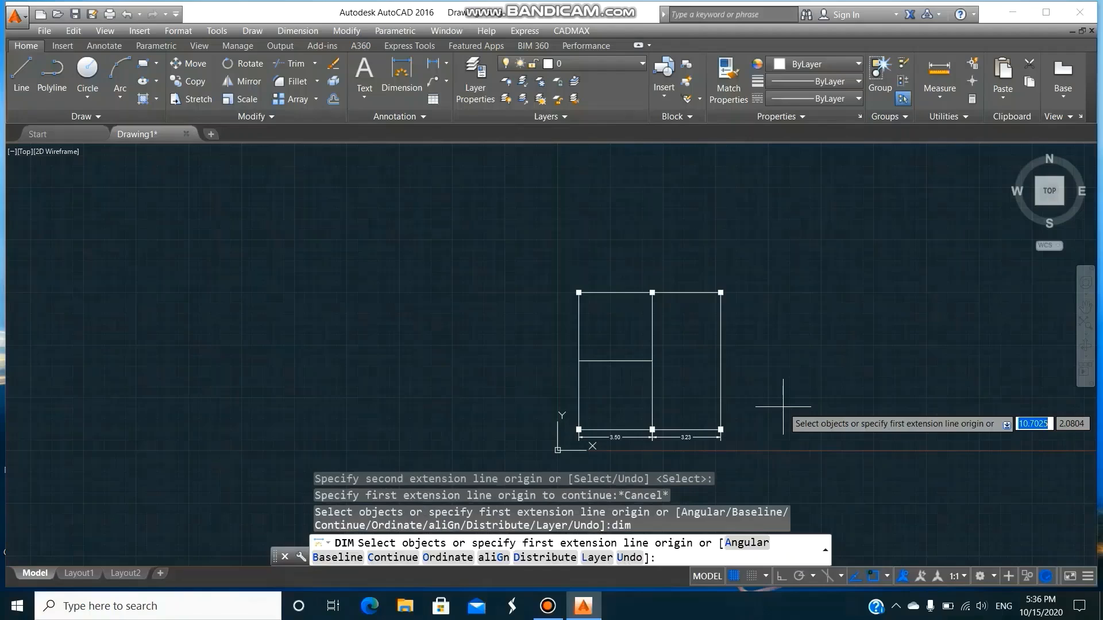
key("Escape")
key("Escape")
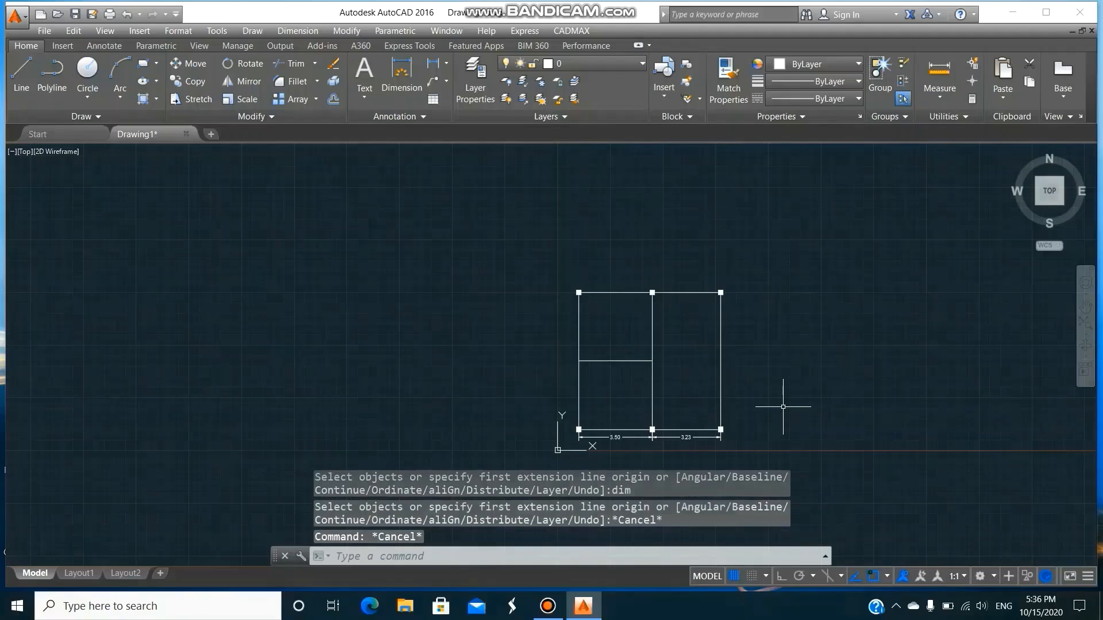
Dimension the lower half of the outline's left edge, from its lower-left corner to the inner horizontal line, placing it outside the outline.
type("dim")
key("Return")
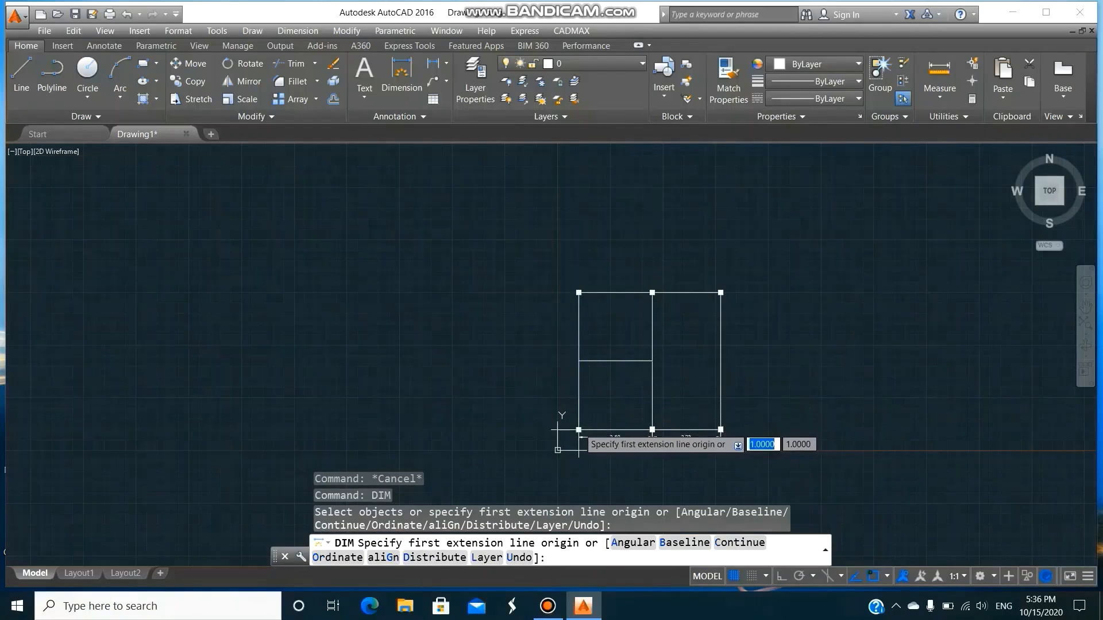
left_click(579, 429)
left_click(578, 361)
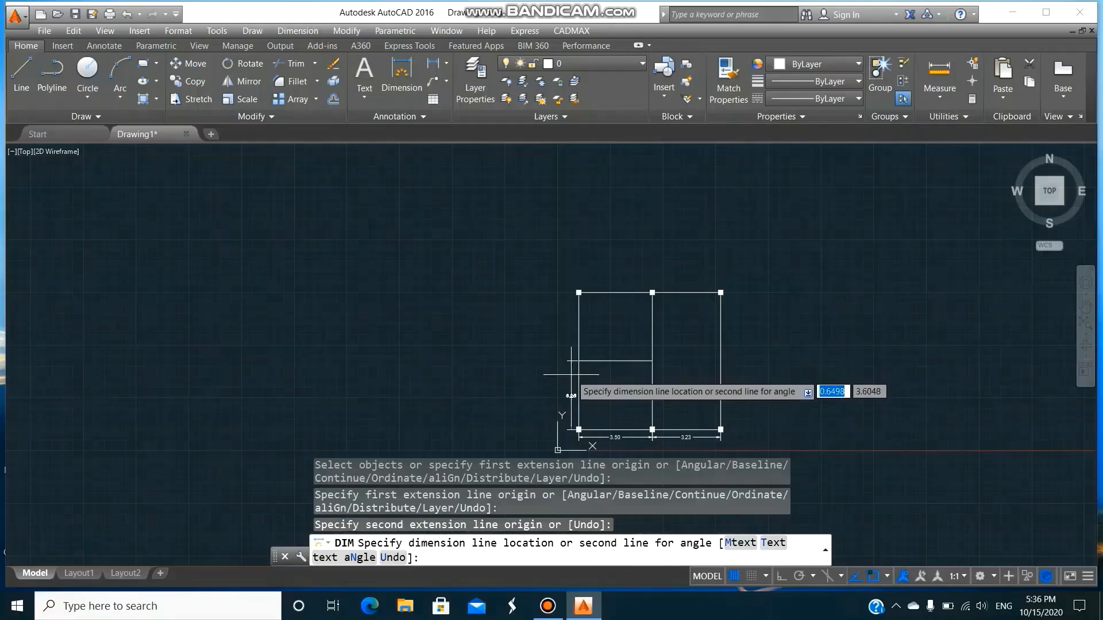
left_click(572, 371)
Continue the left-side dimension from the inner horizontal line up to the outline's upper-left corner.
type("c")
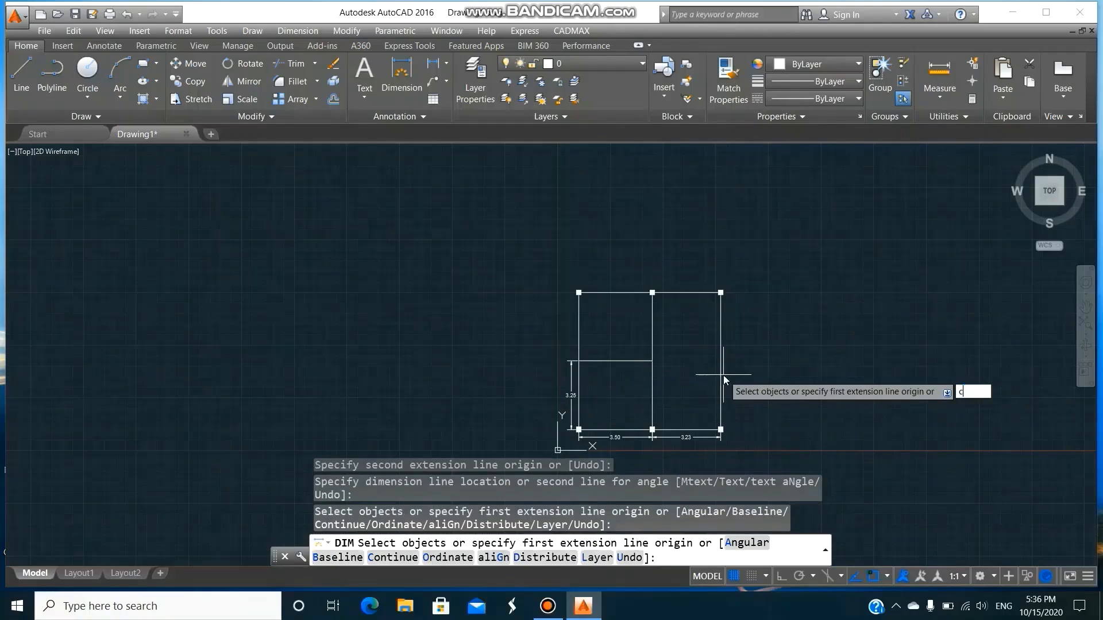
key("Return")
left_click(567, 363)
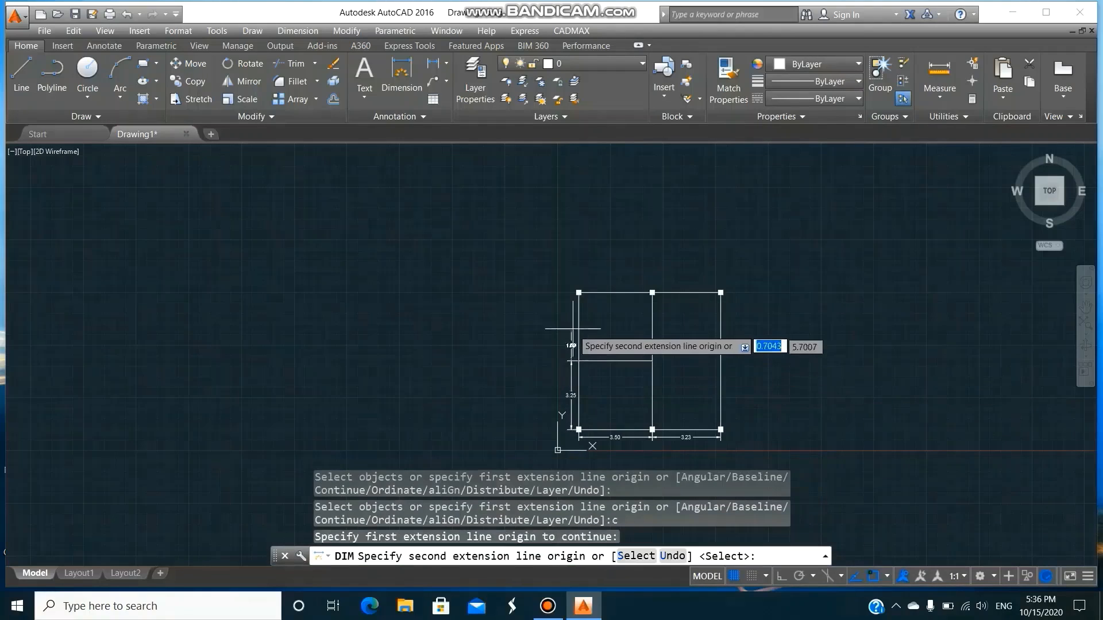
left_click(578, 292)
key("Return")
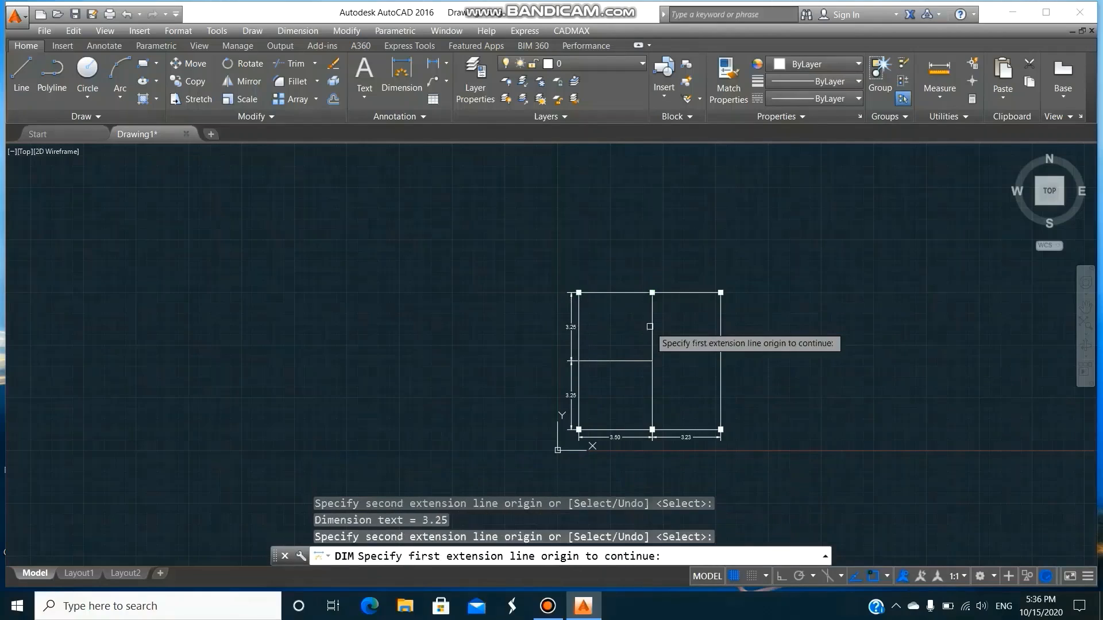
key("Escape")
type("w")
key("Return")
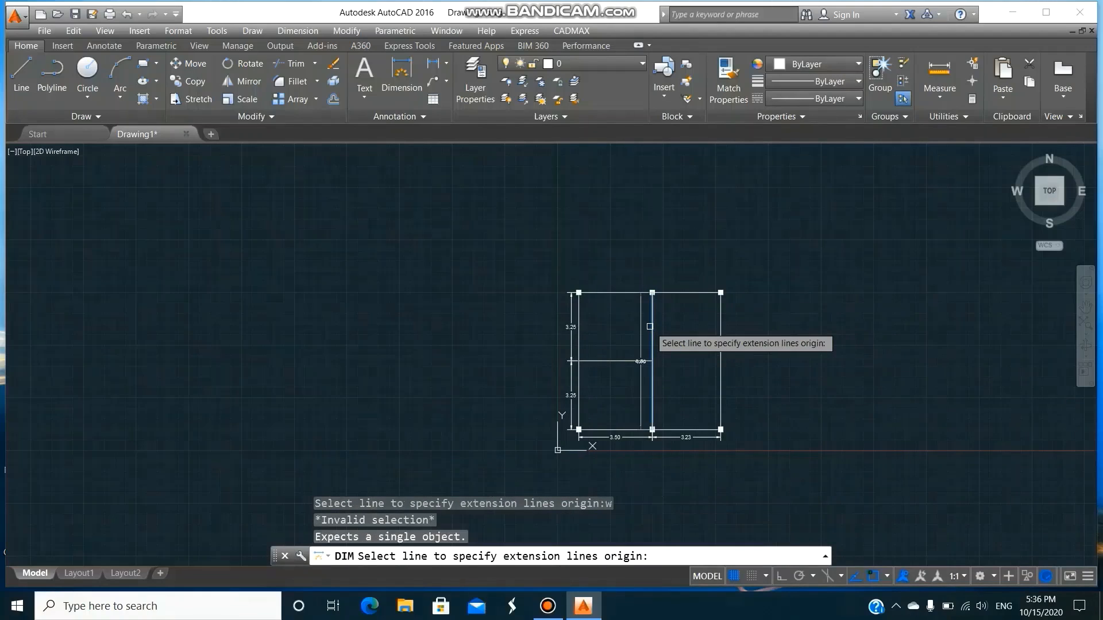
key("Escape")
key("Escape")
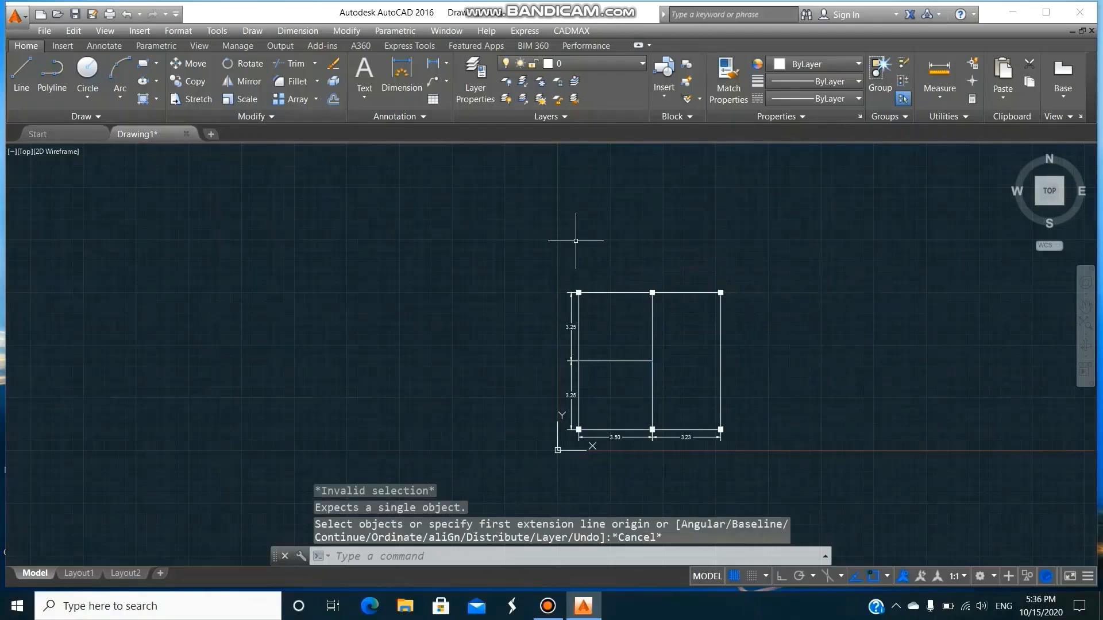
Zoom to a window around the whole dimensioned plan, leaving some margin around it.
type("z")
key("Return")
type("w")
key("Return")
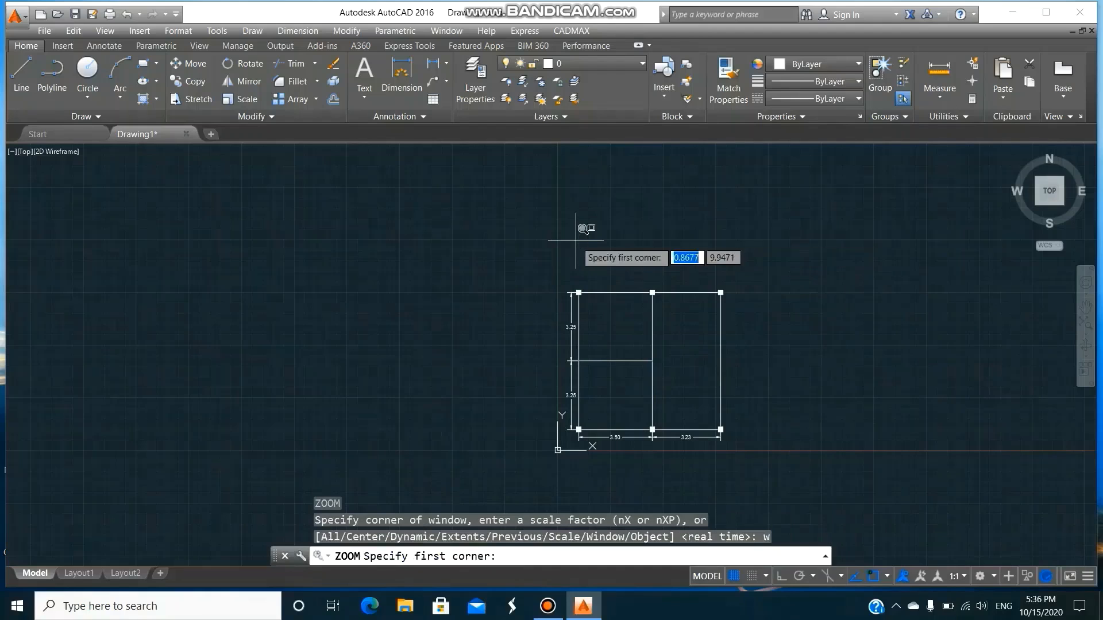
left_click(552, 280)
left_click(753, 454)
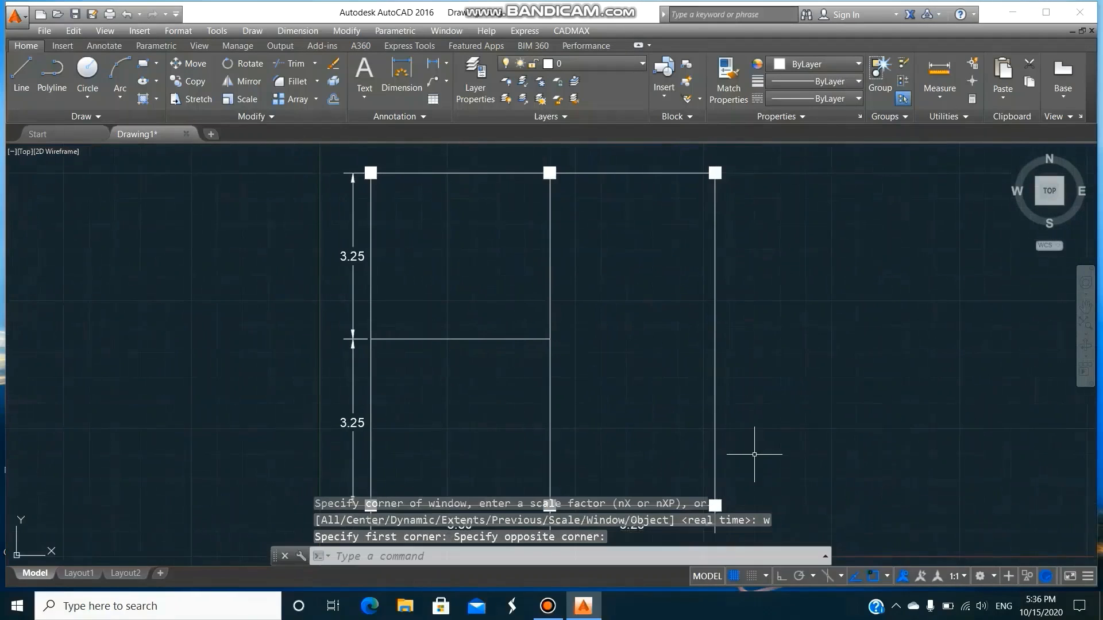
scroll(727, 403, "down", 2)
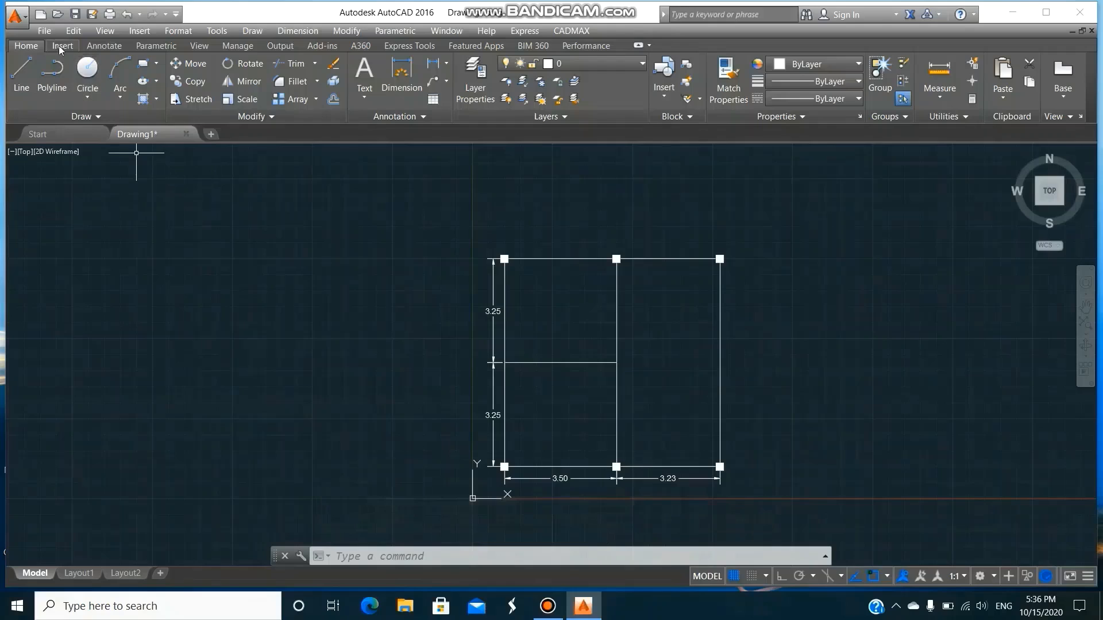
Save the drawing as samp1 in the CADMAXNEW folder.
left_click(43, 34)
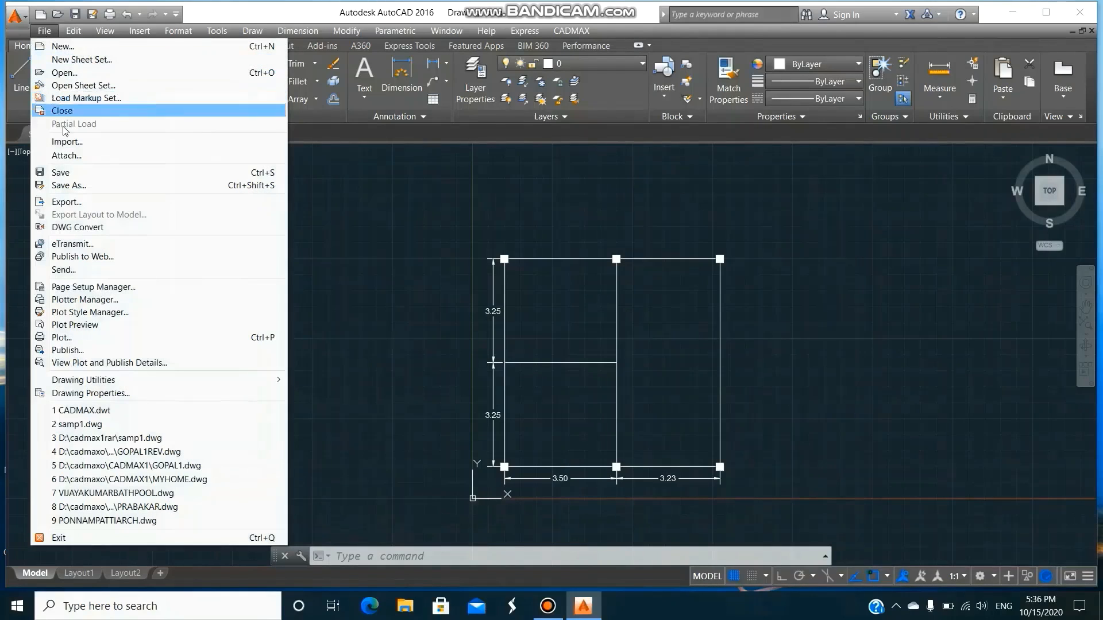
left_click(68, 172)
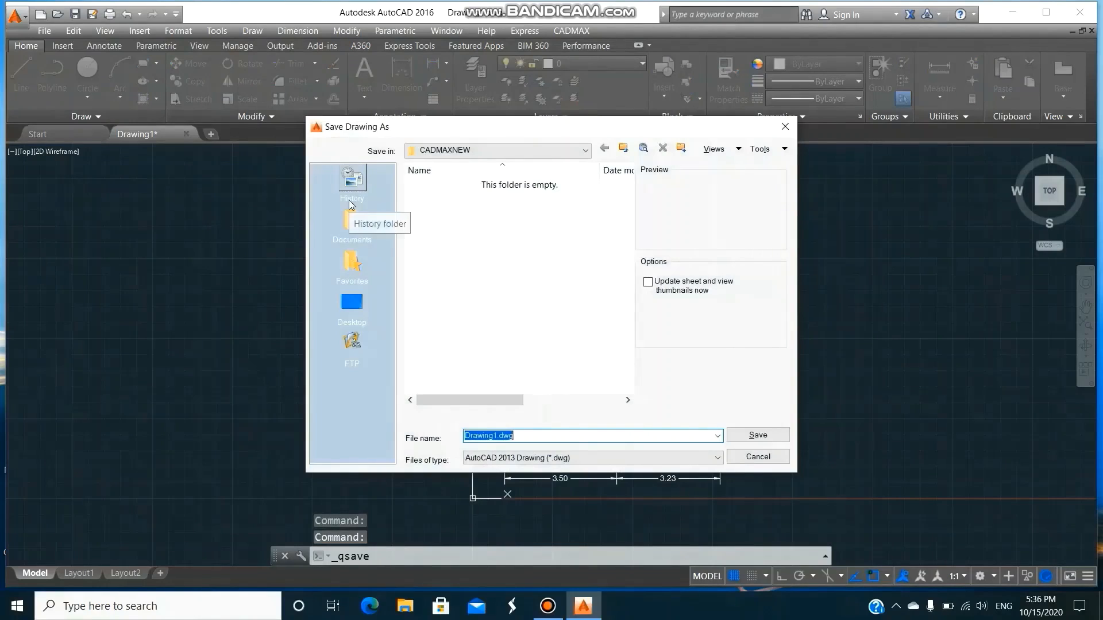
type("samp1")
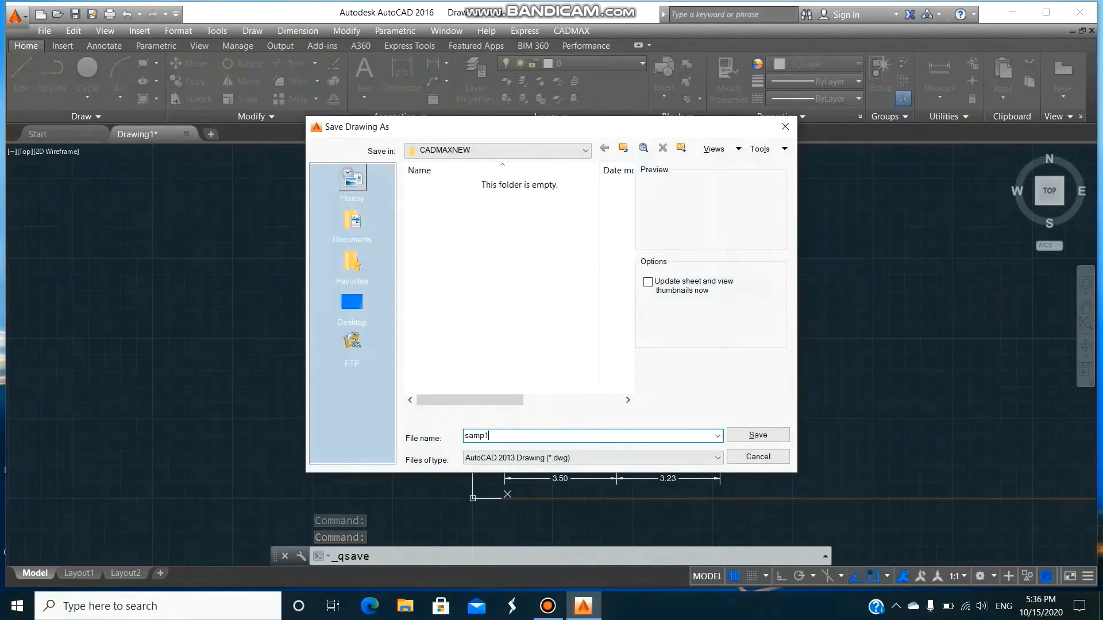
left_click(779, 437)
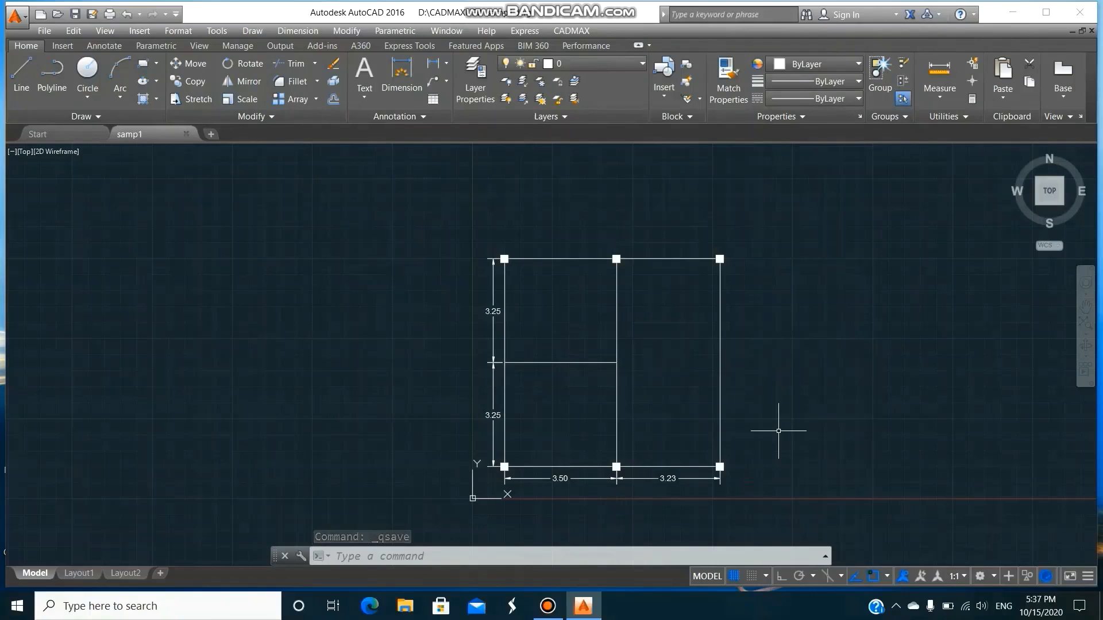
Switch the plan to a tilted 3D view with -VPOINT, using the view point 1,-1,10.
type("-")
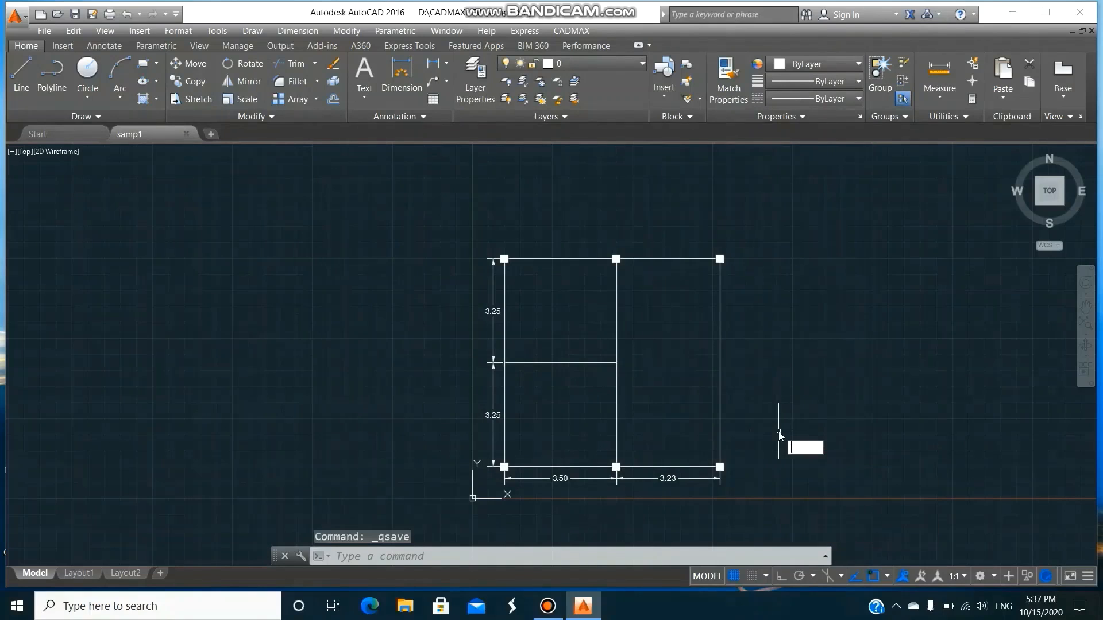
type("VP")
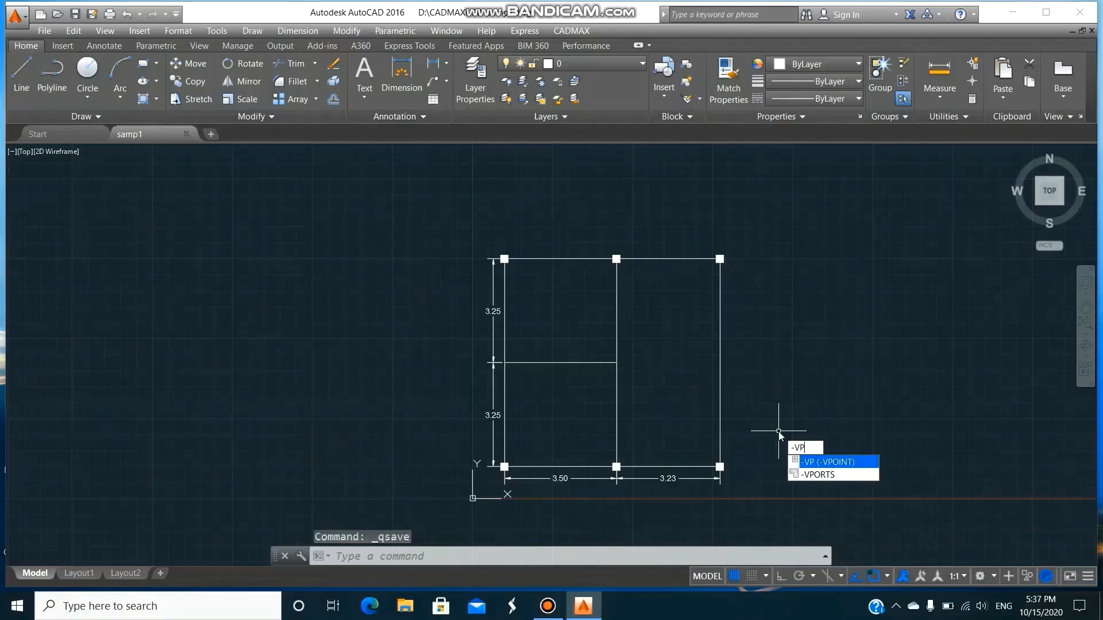
key("Return")
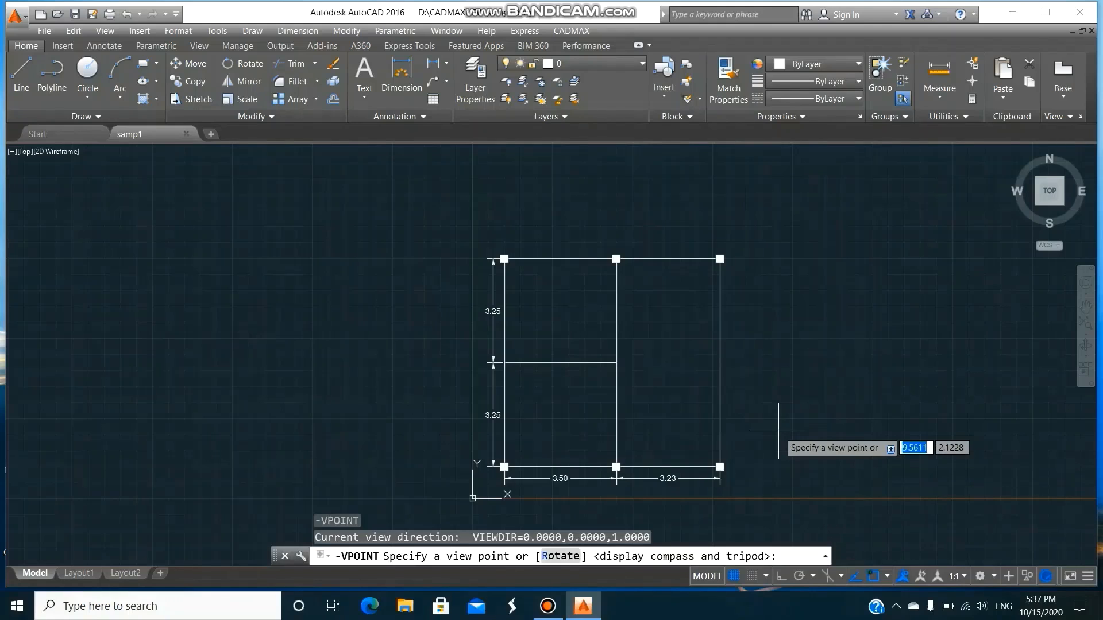
type("1,")
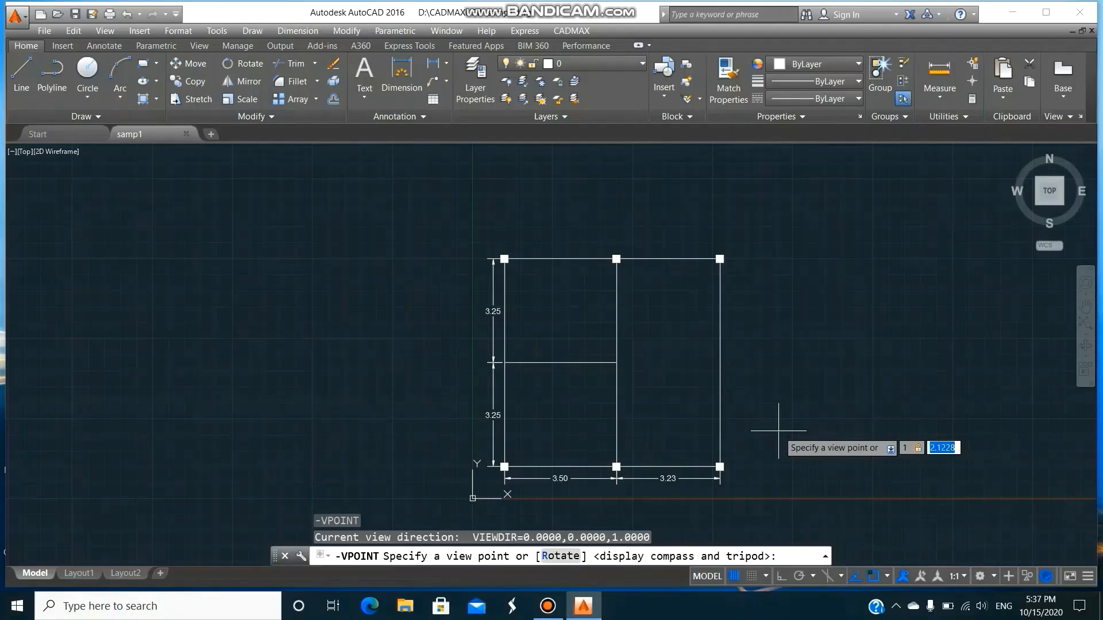
type("-1,10")
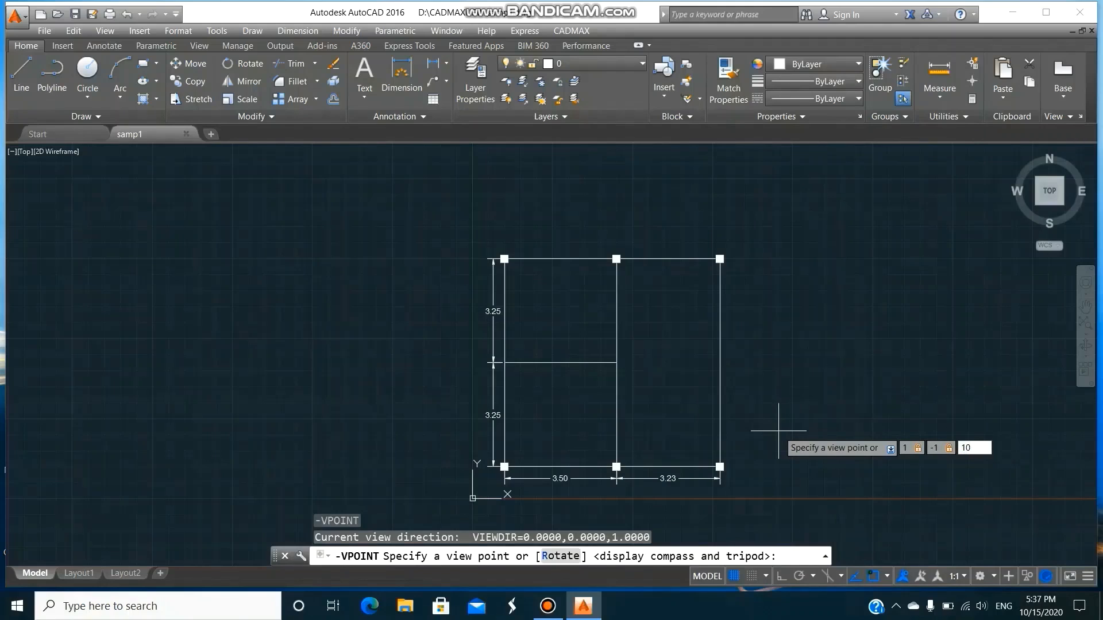
key("Return")
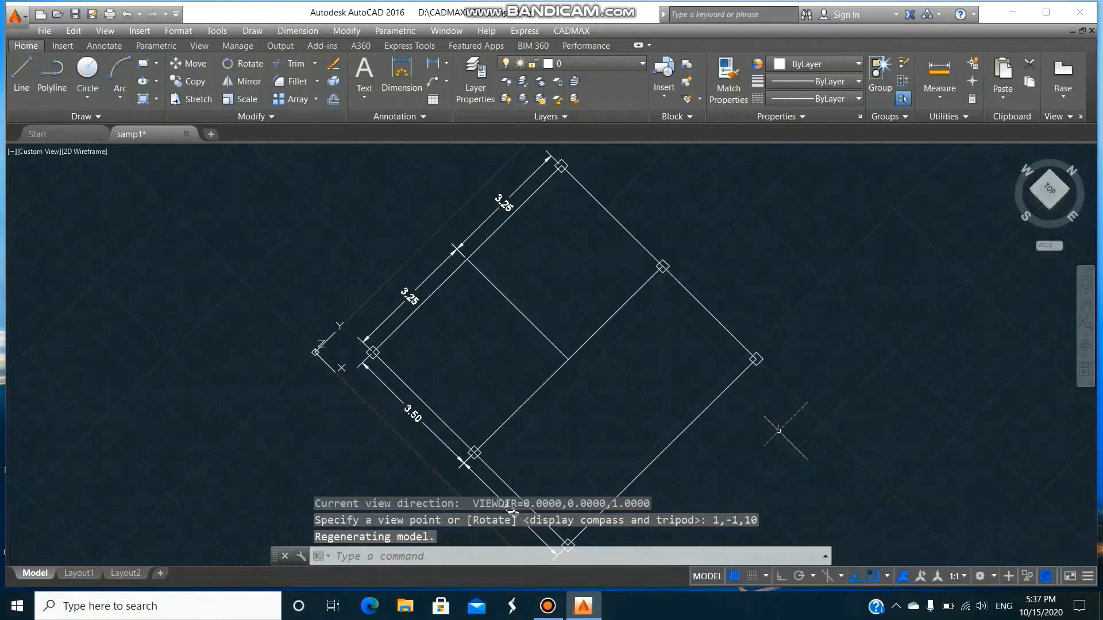
Detach the UCS icon from the drawing origin with the Noorigin option of UCSICON.
type("ucsicon")
key("Return")
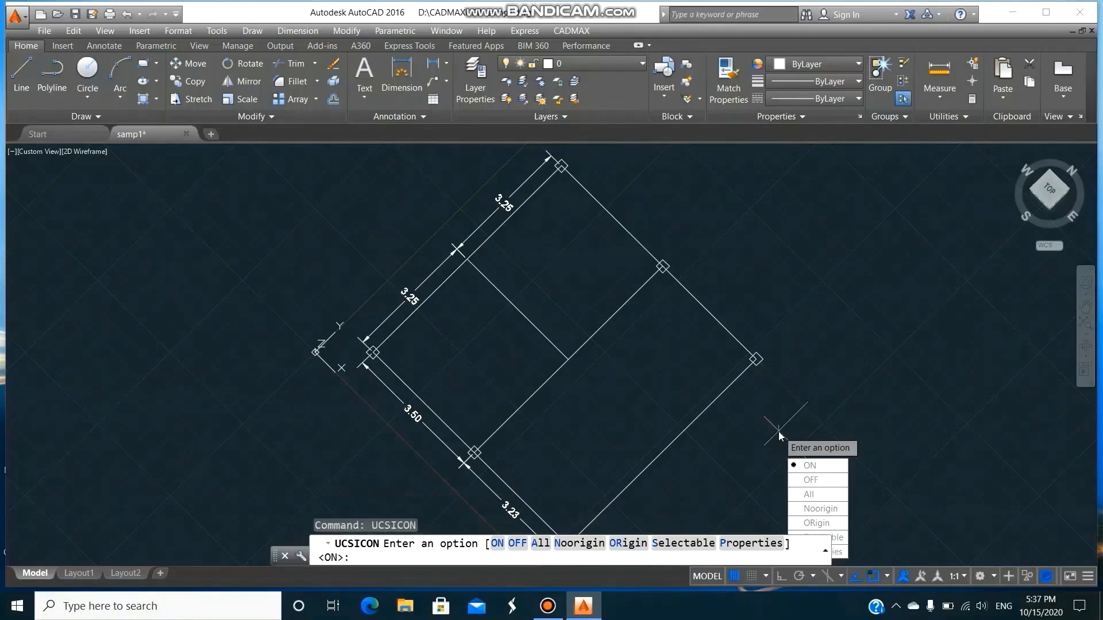
type("n")
key("Return")
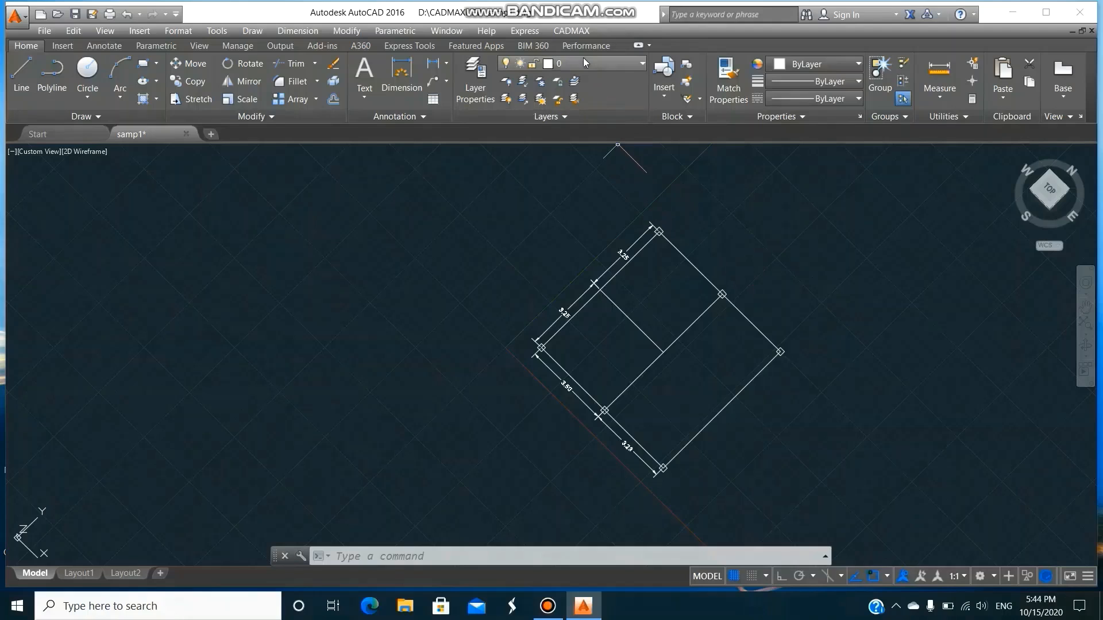
Load the CADMAX routines and start the COLUMN command, accepting COLUMN as the layer to draw on.
left_click(574, 31)
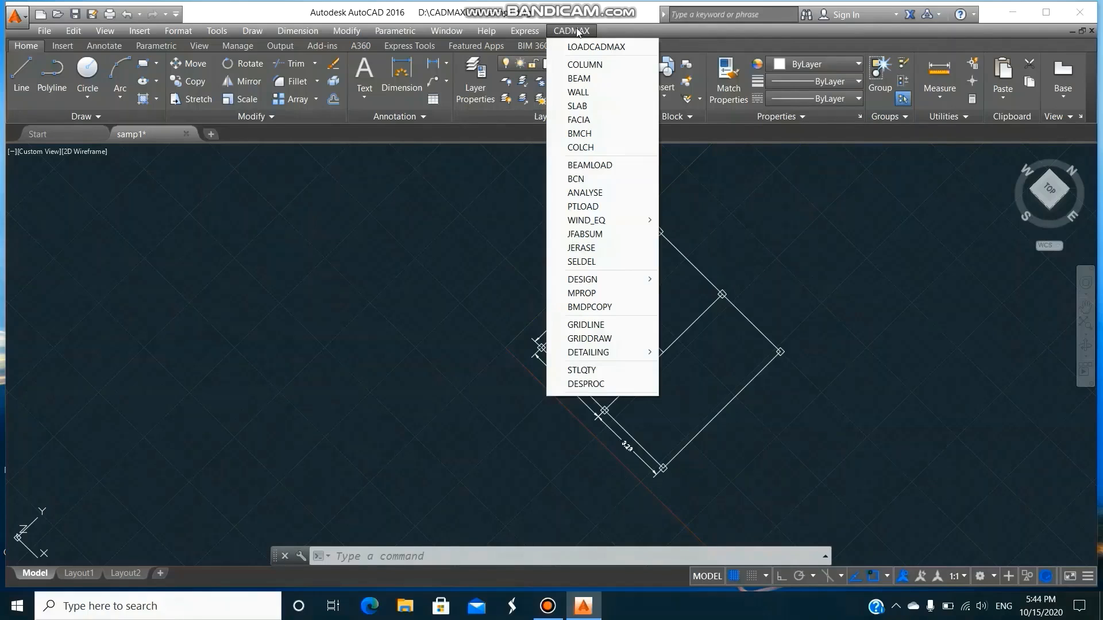
left_click(580, 49)
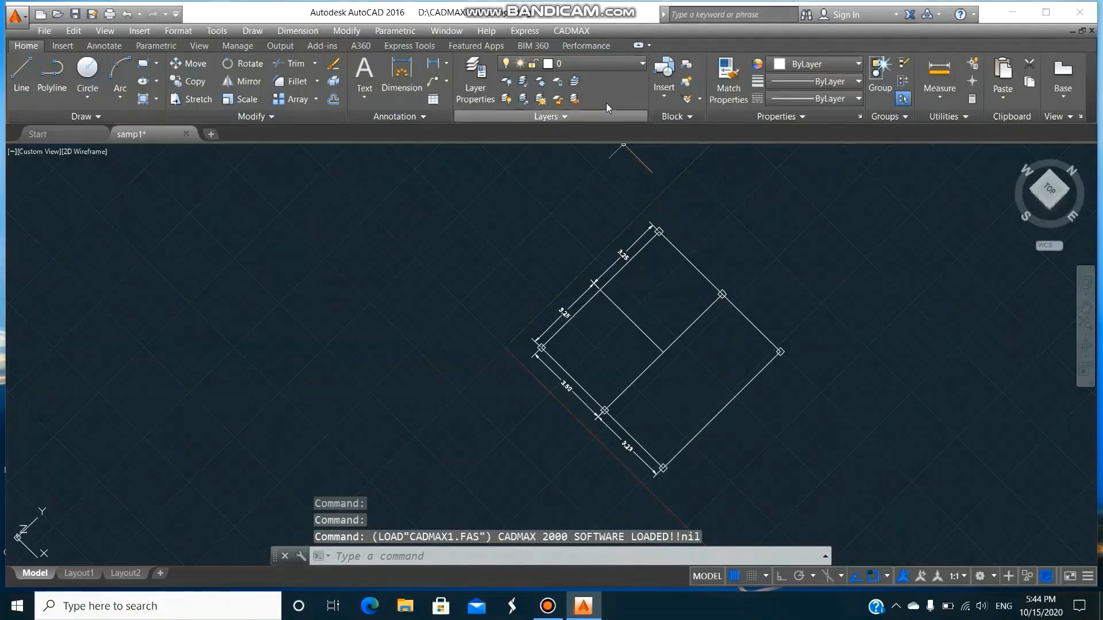
left_click(580, 32)
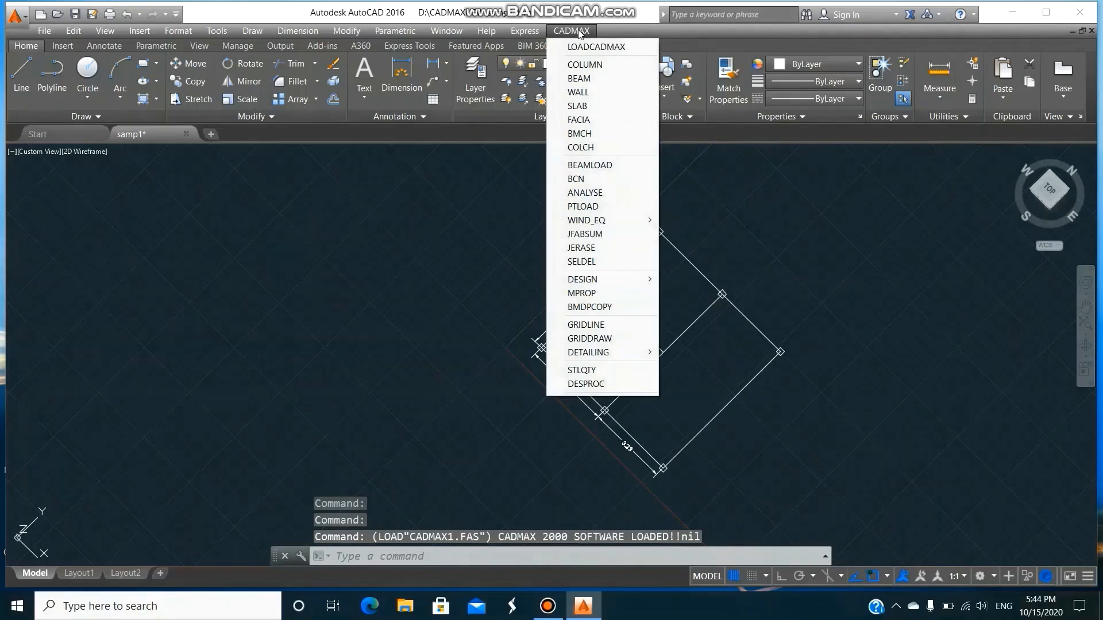
left_click(590, 66)
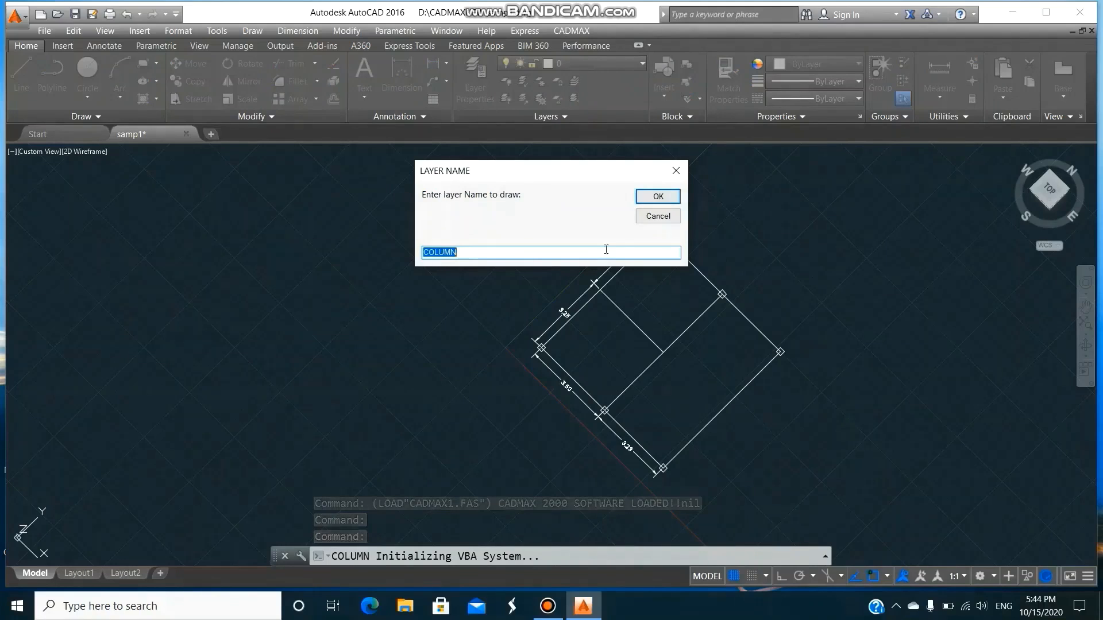
left_click(671, 198)
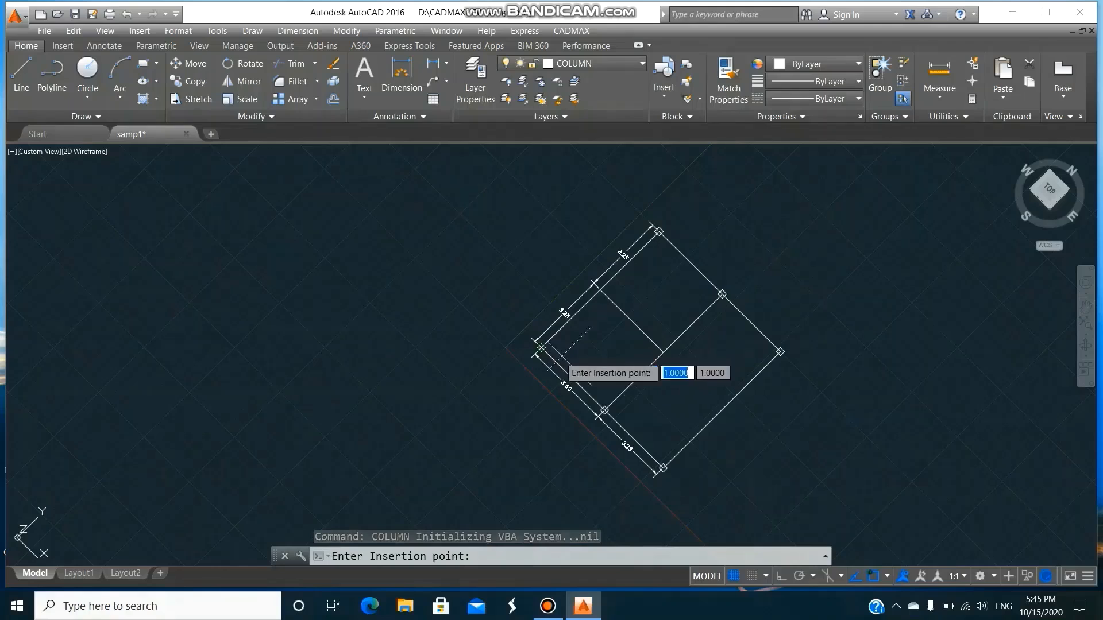
Set the running object snap to Endpoint only in the drafting settings while the insertion point is pending.
left_click(764, 578)
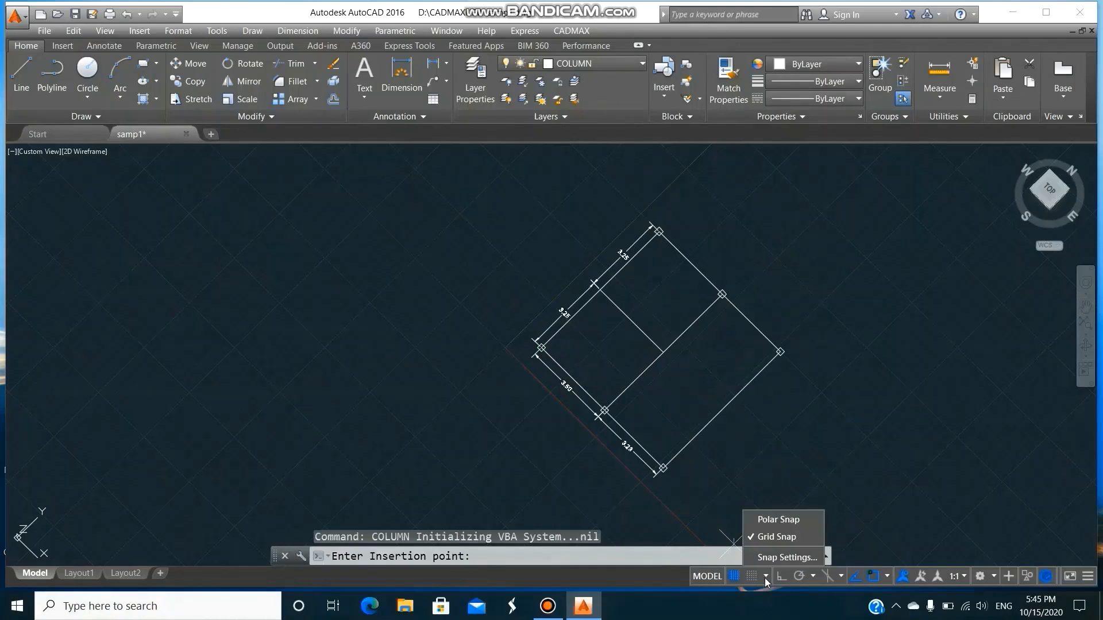
left_click(764, 561)
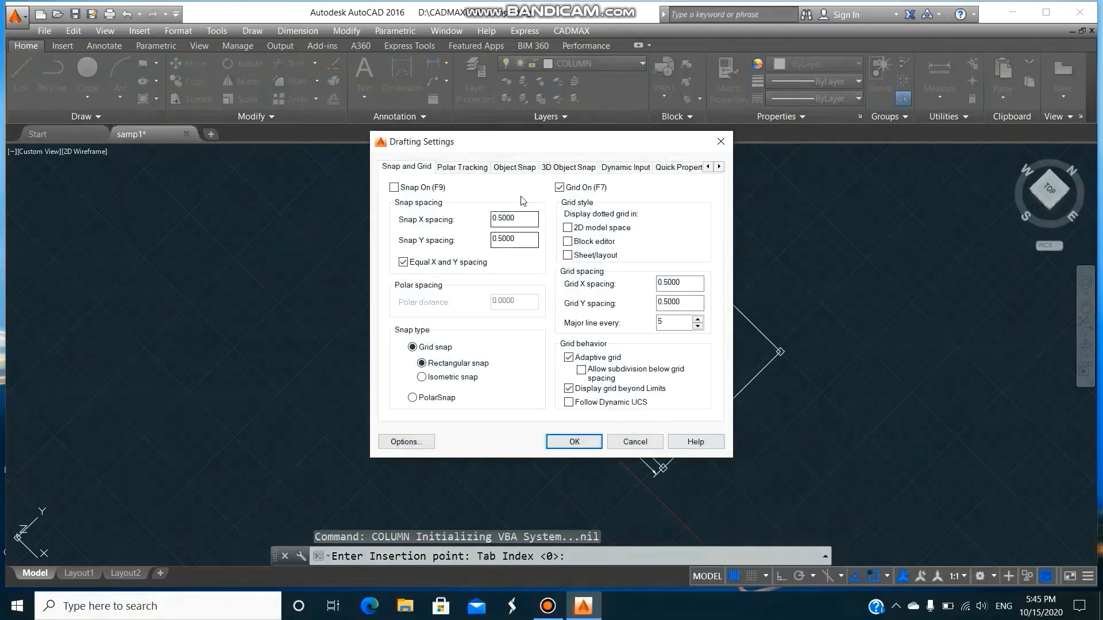
left_click(517, 168)
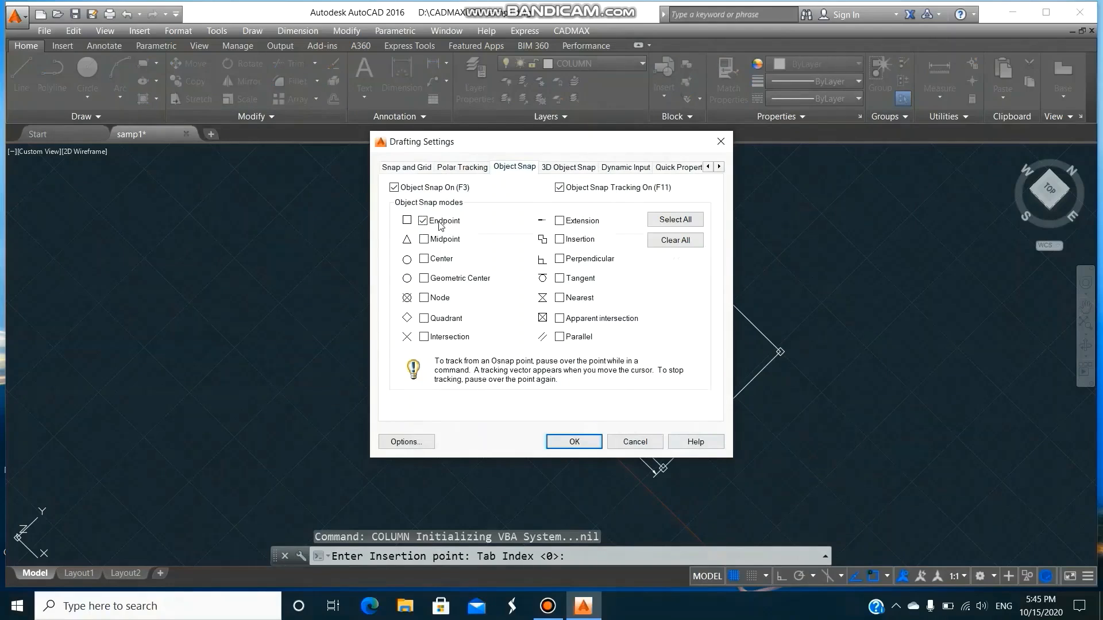
left_click(578, 434)
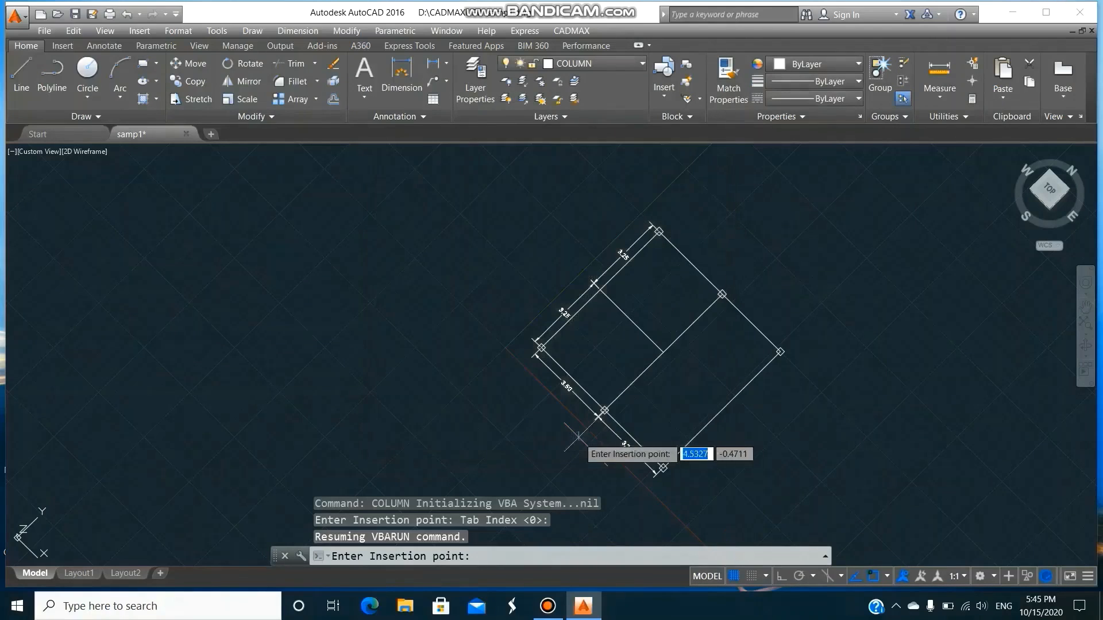
Insert a rectangular column at the outline's leftmost corner with a bottom elevation of 0 m and a top elevation of 8 m.
left_click(557, 359)
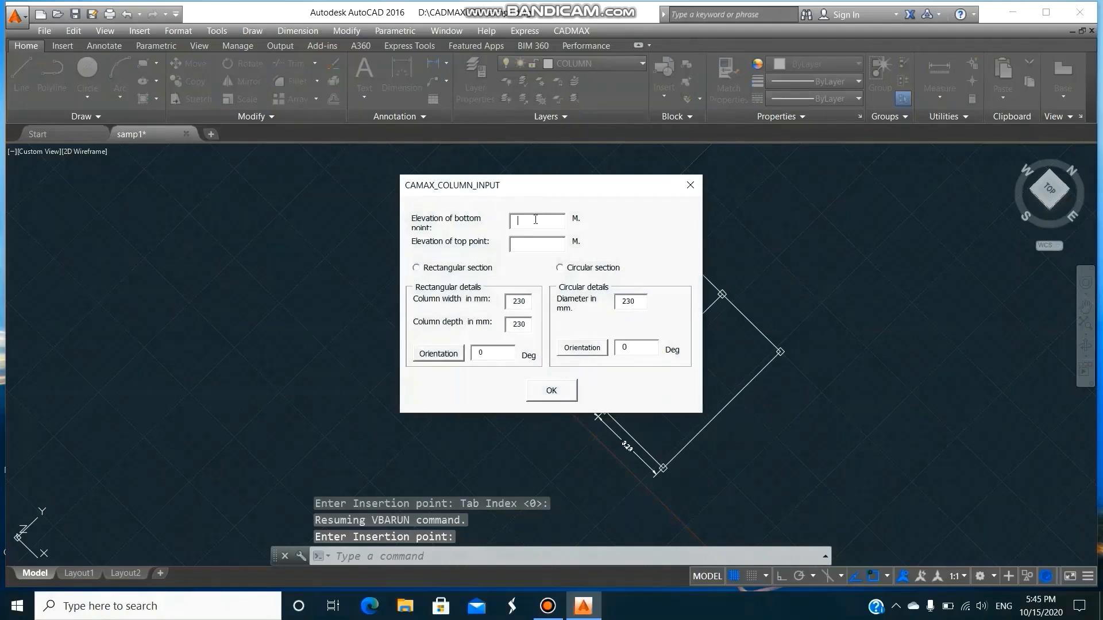
type("0")
left_click(534, 247)
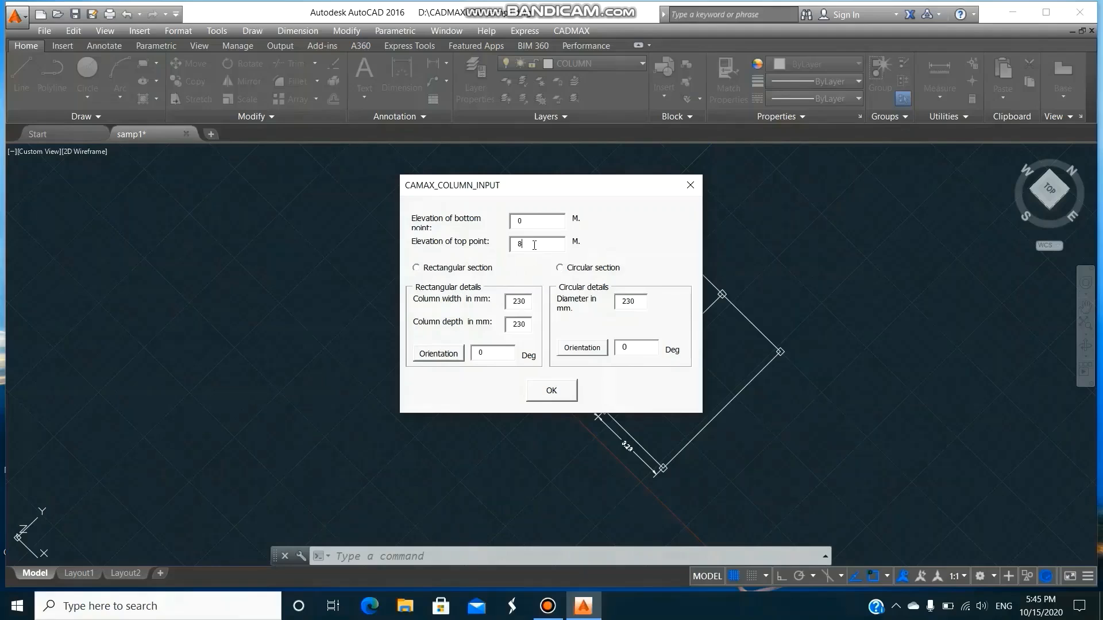
left_click(416, 268)
left_click(551, 391)
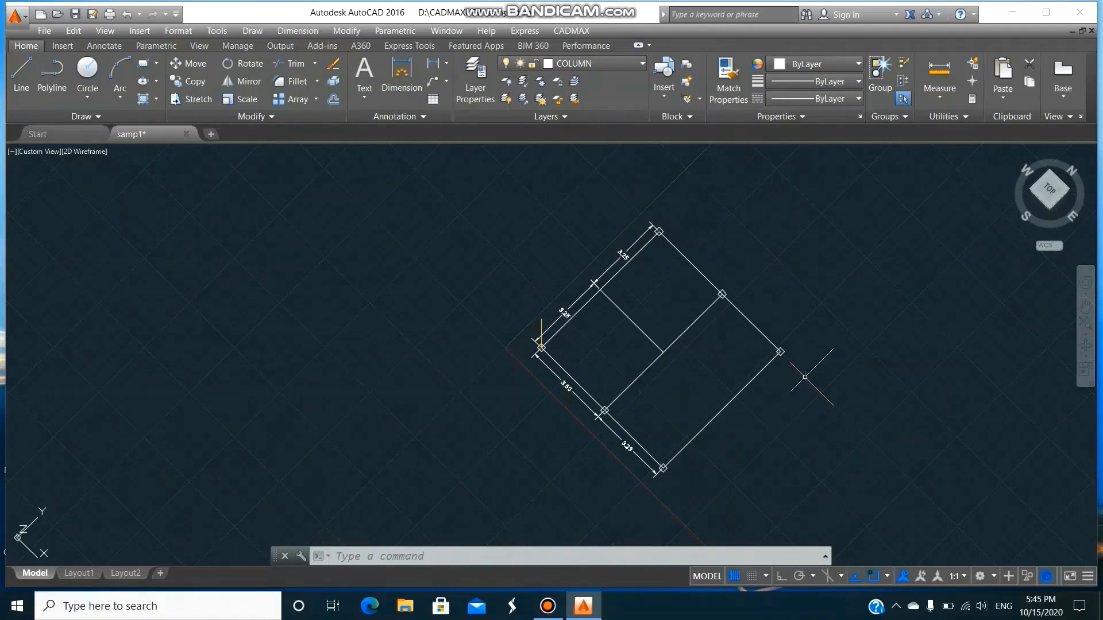
Copy the column from its base at the leftmost corner to the five other marked column points on the building outline.
type("CO")
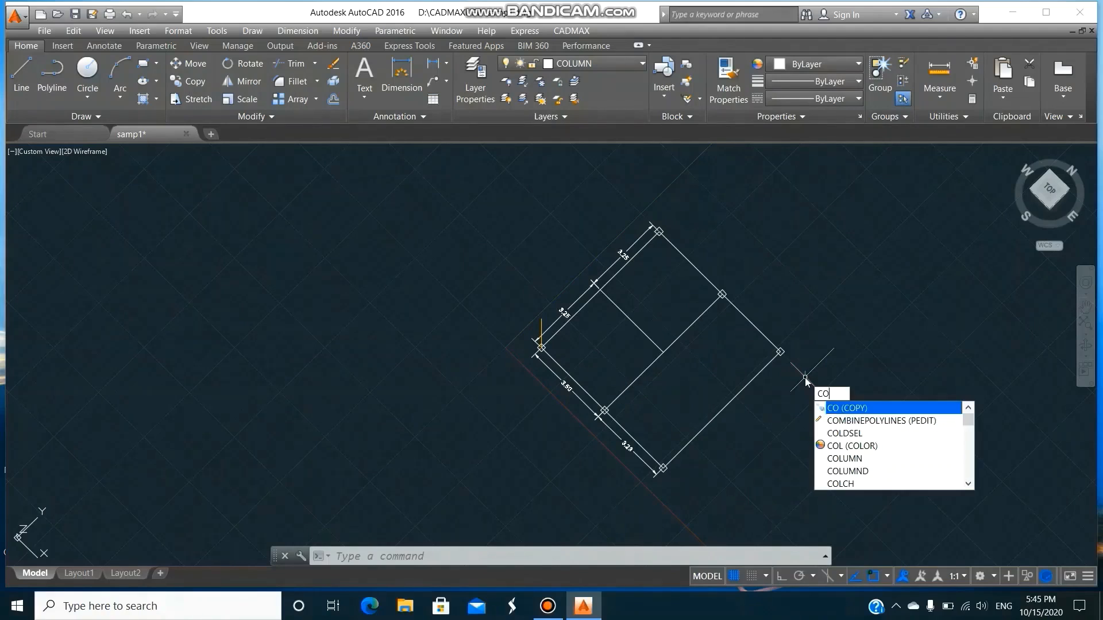
key("Return")
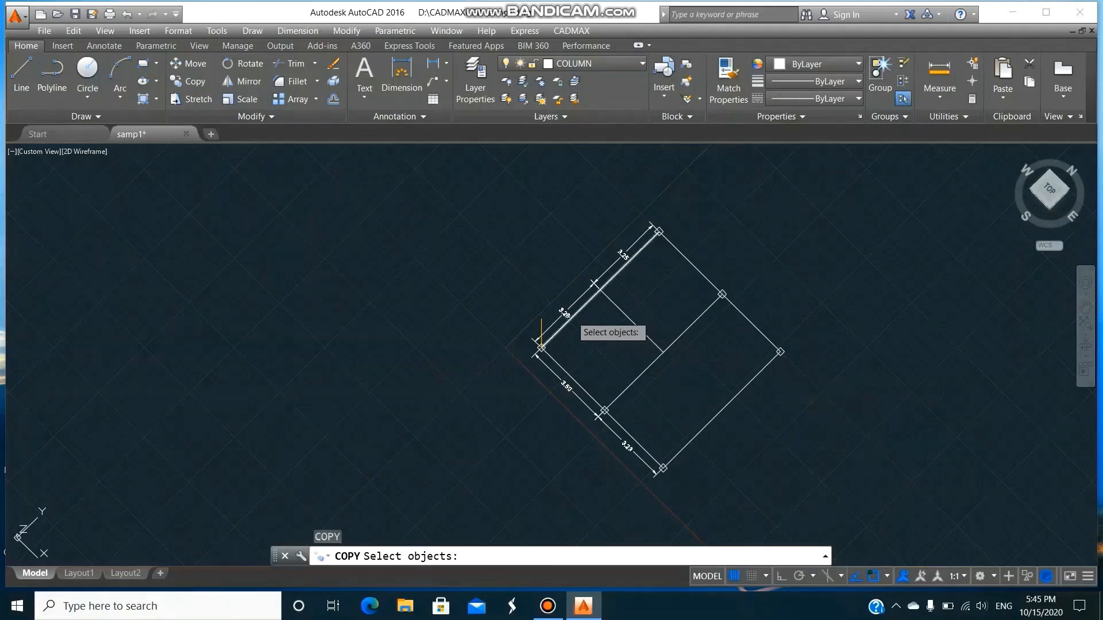
left_click(543, 324)
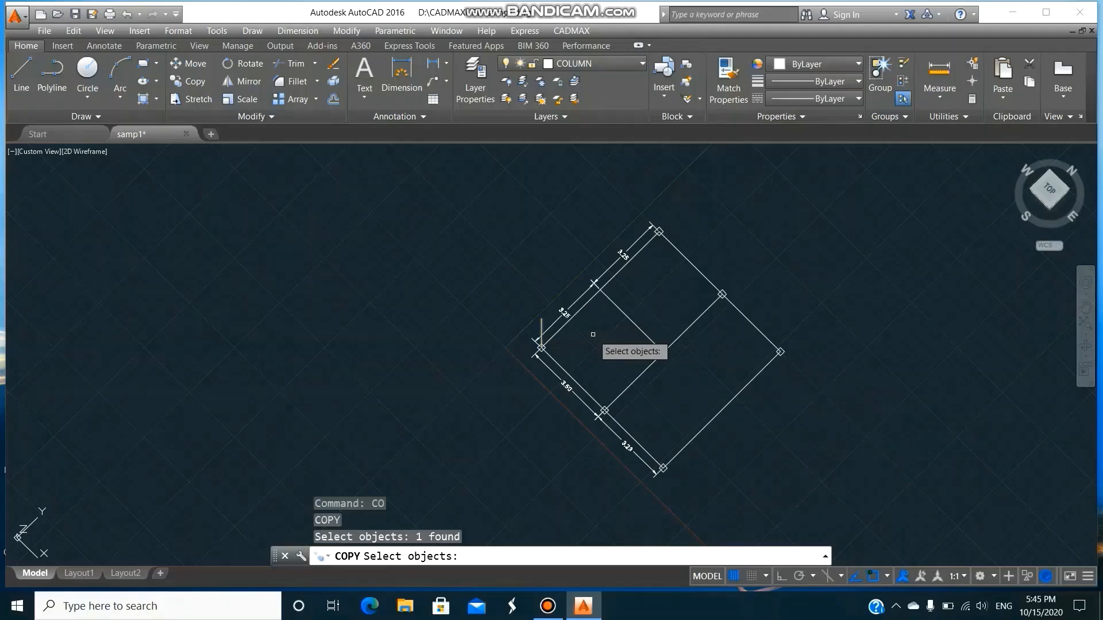
key("Return")
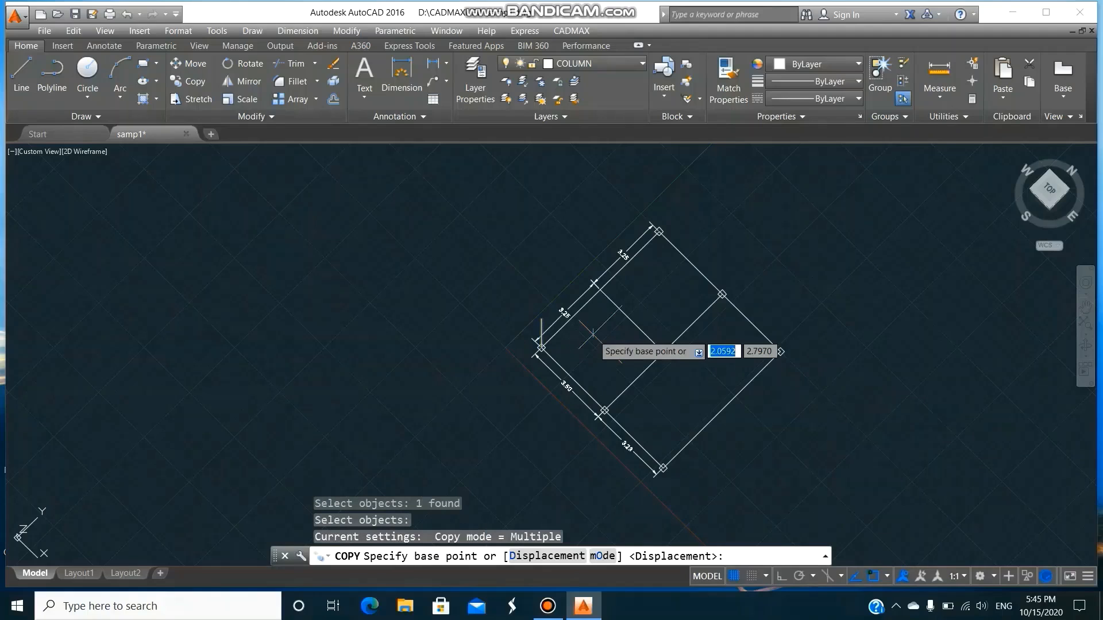
left_click(540, 348)
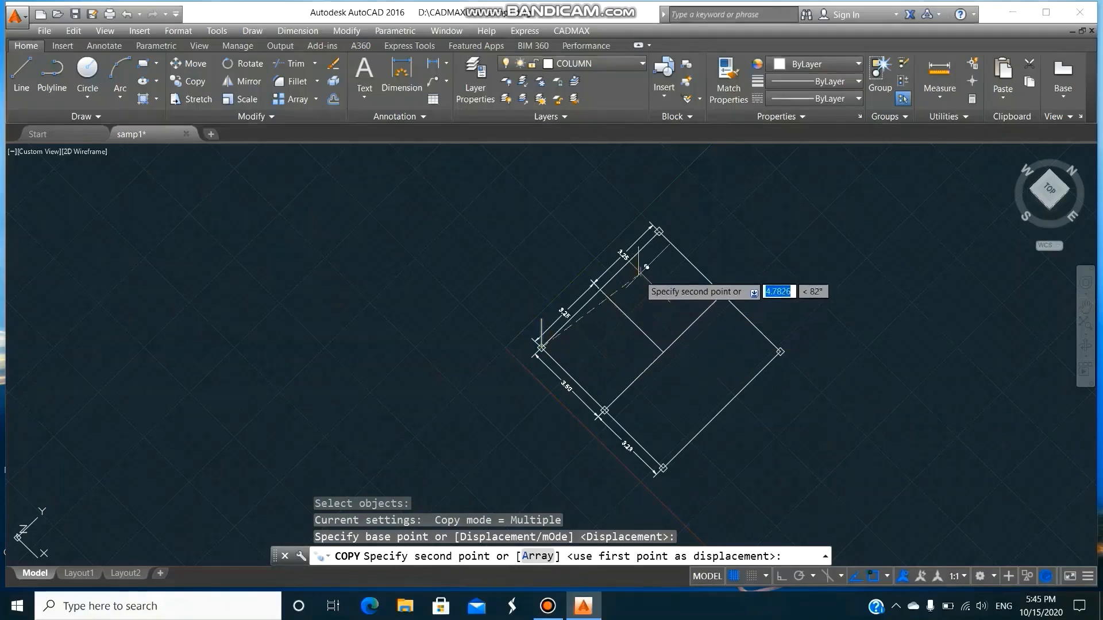
left_click(655, 233)
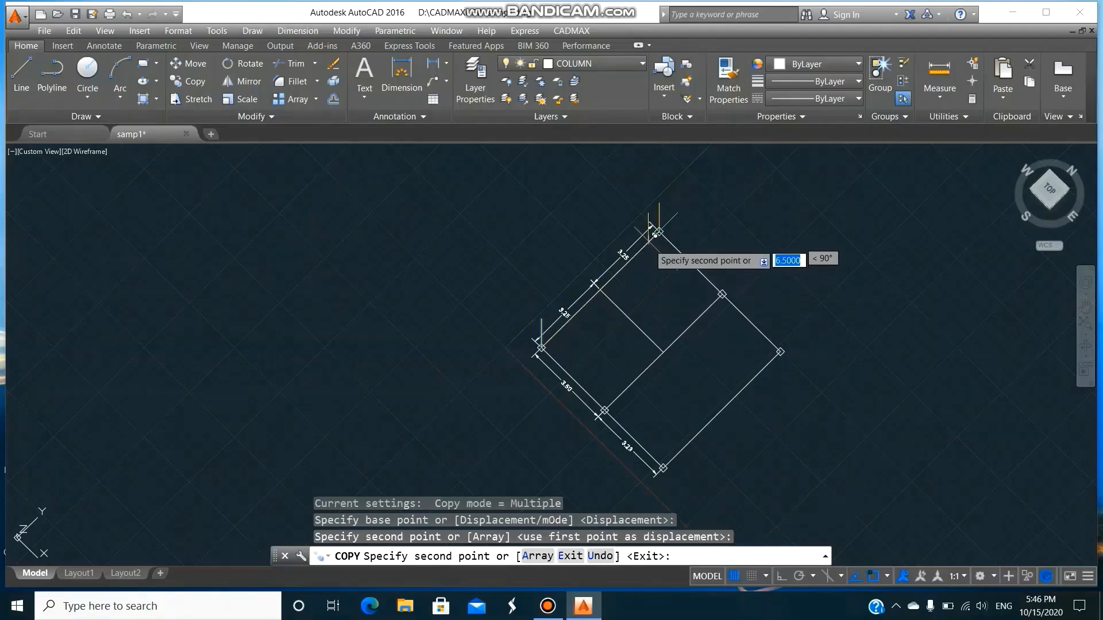
left_click(722, 294)
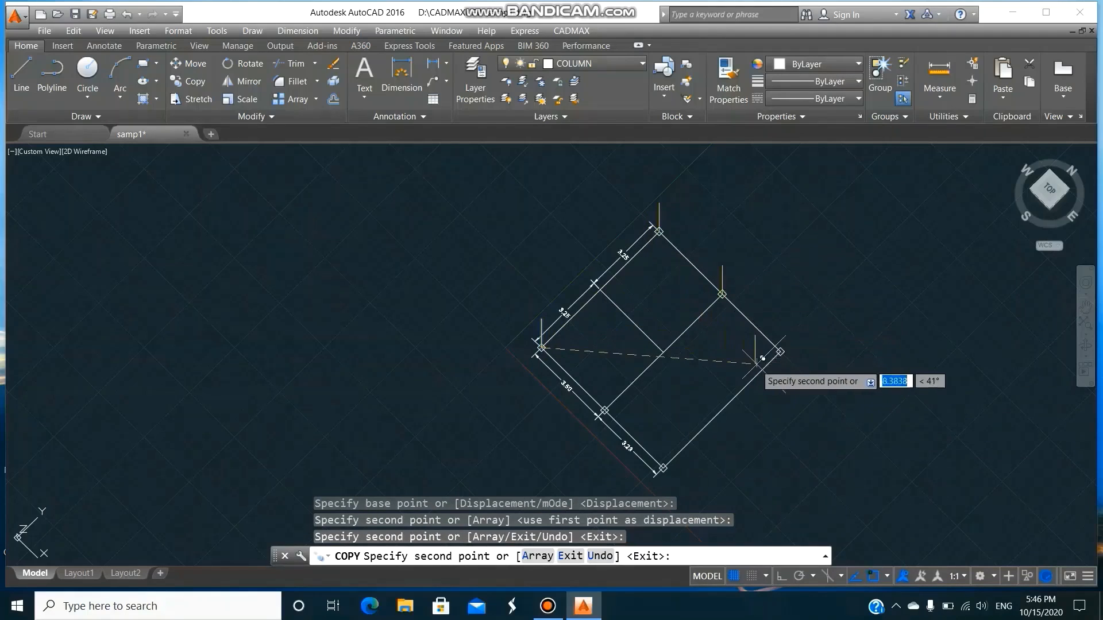
left_click(777, 353)
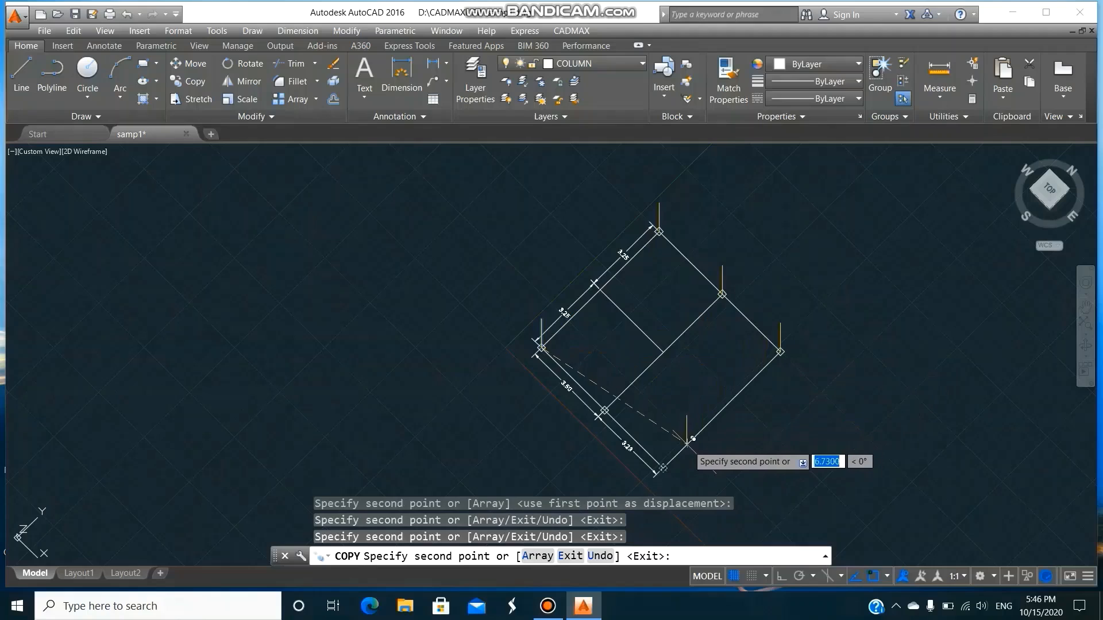
left_click(662, 468)
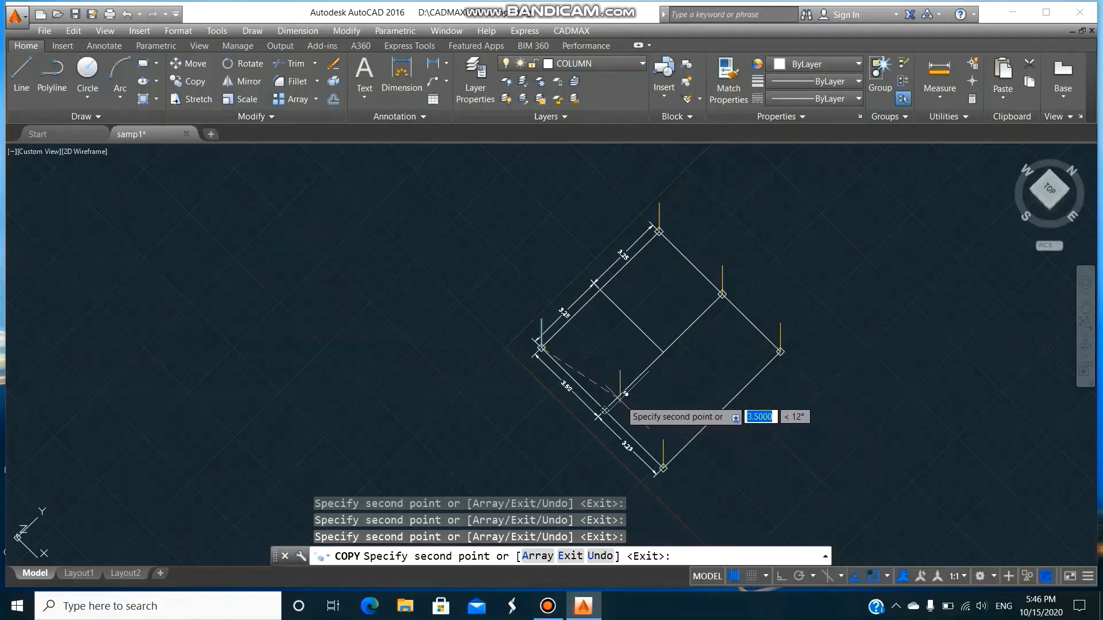
left_click(604, 411)
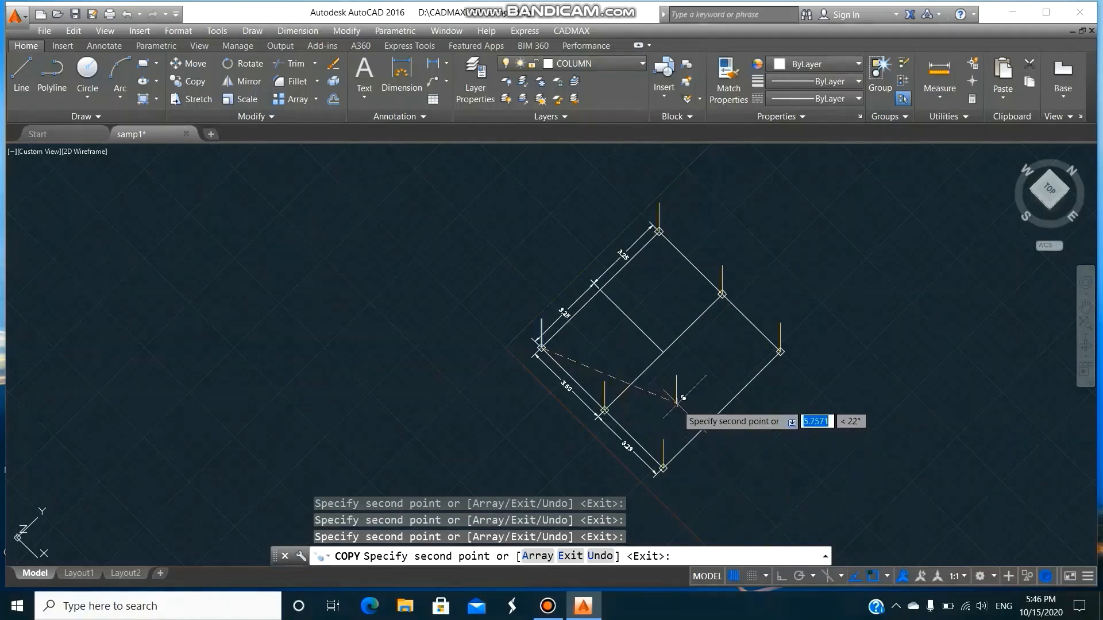
key("Return")
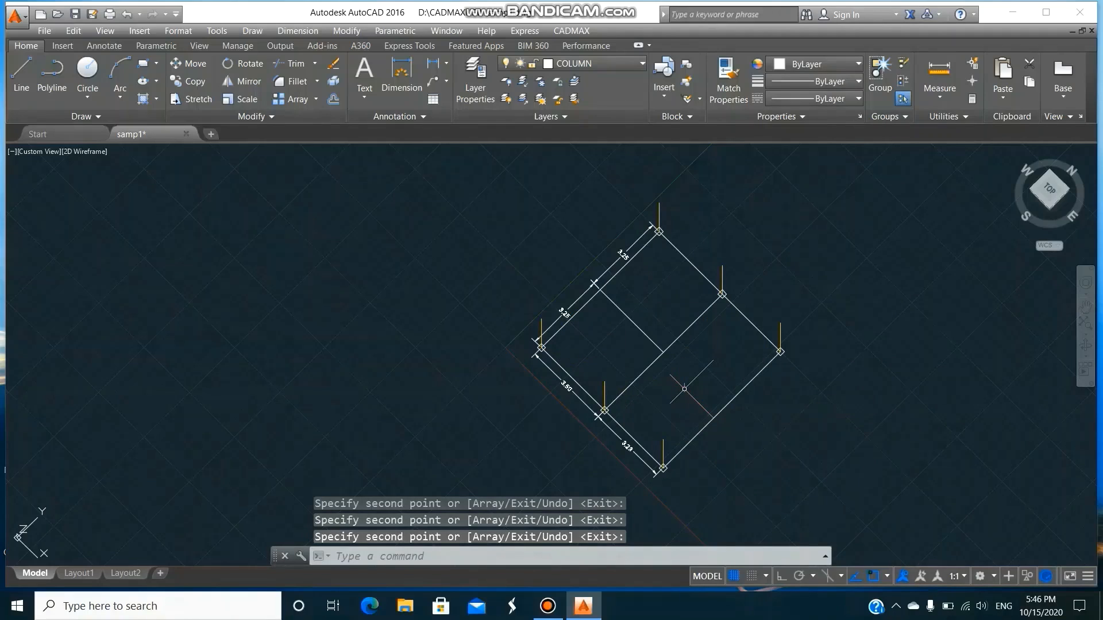
Start the CADMAX BEAM command with GBEAM as the layer to draw on.
left_click(584, 32)
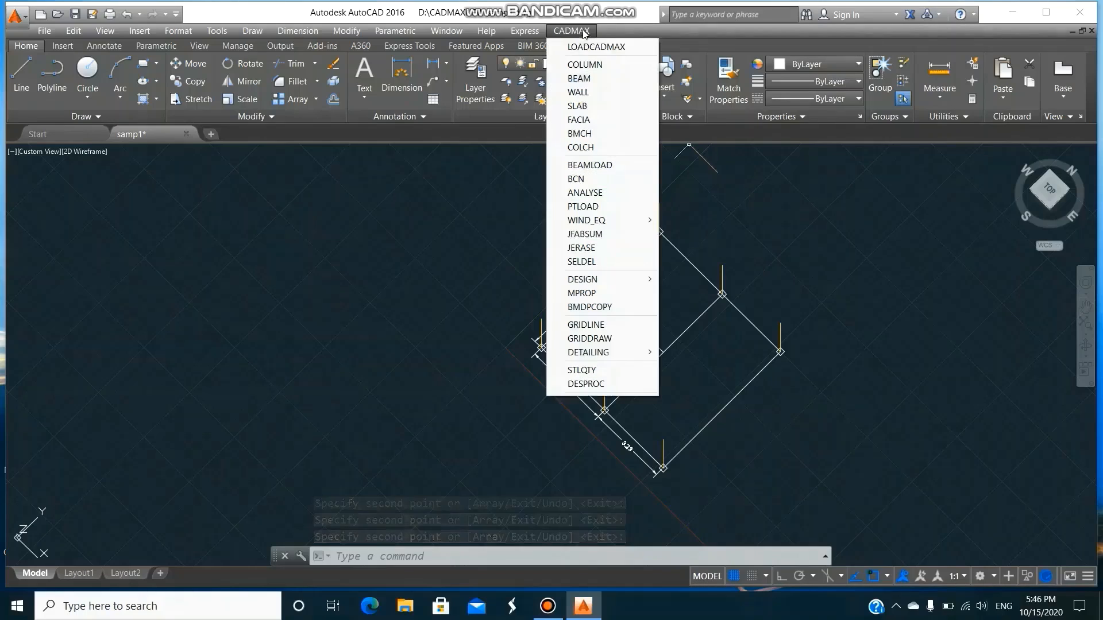
left_click(587, 80)
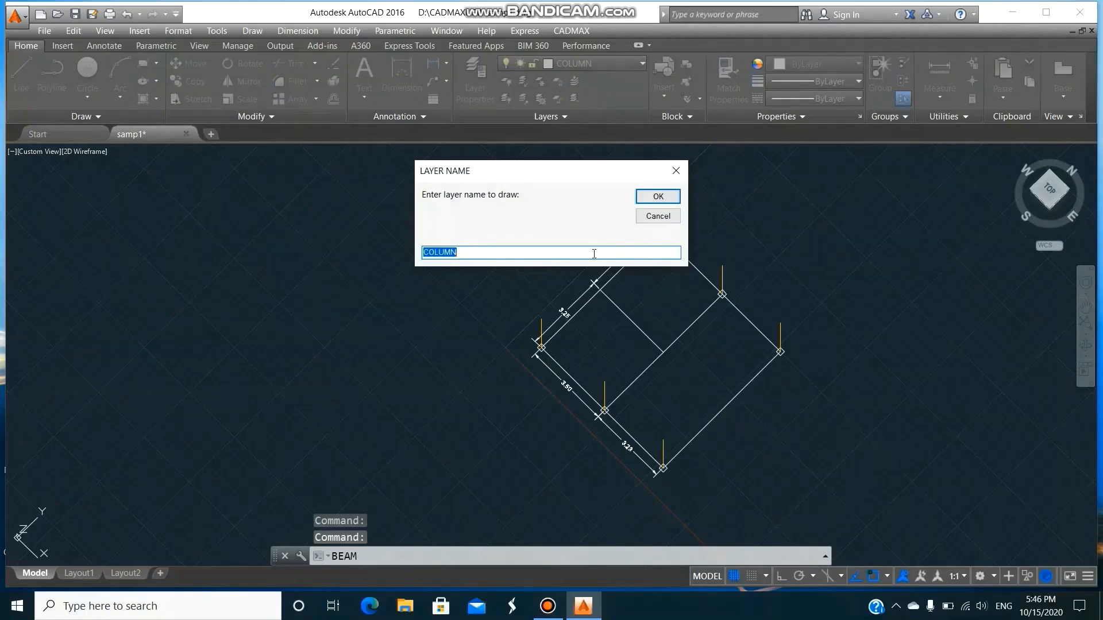
type("GB")
type("EAM")
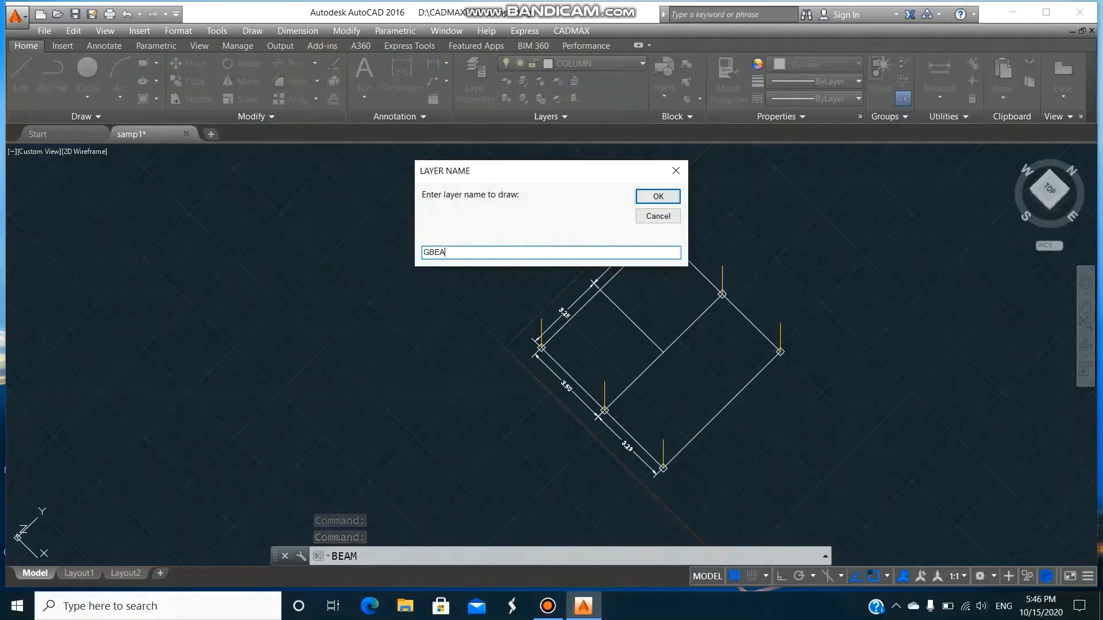
left_click(658, 195)
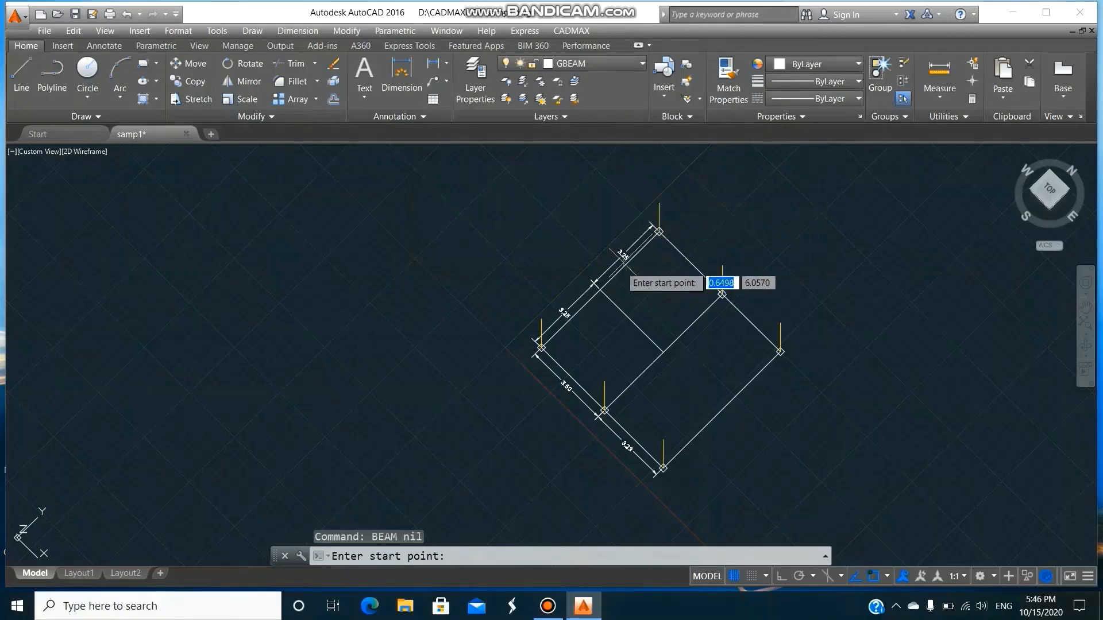
Draw a beam along the 3.50 side between its two columns, setting the start elevation to 1.5 m and entering the end elevation and beam depth.
left_click(542, 319)
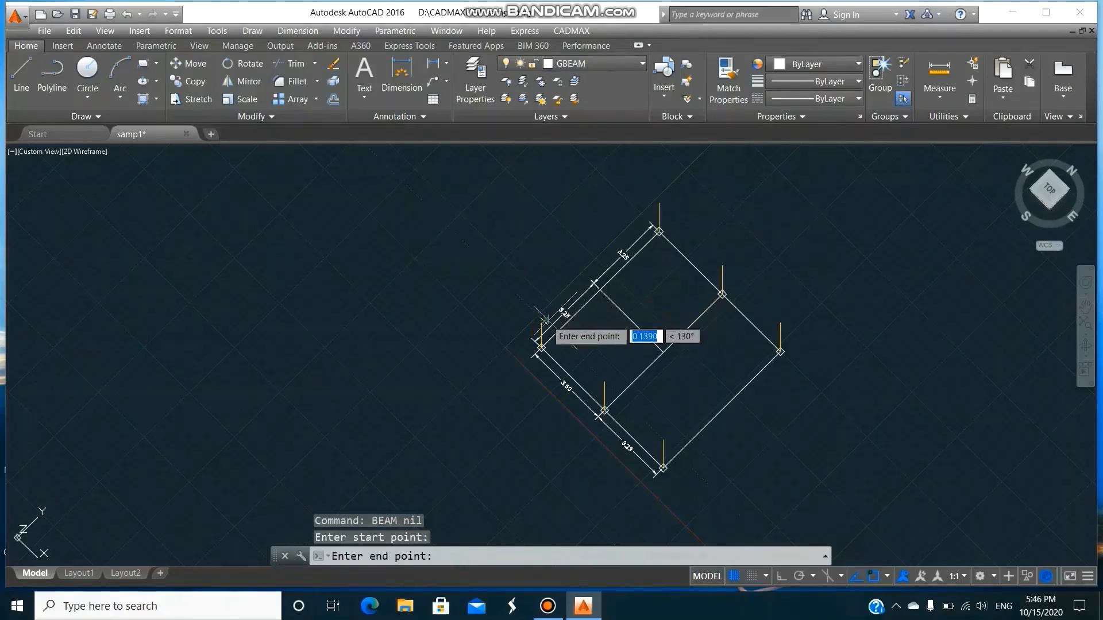
left_click(603, 387)
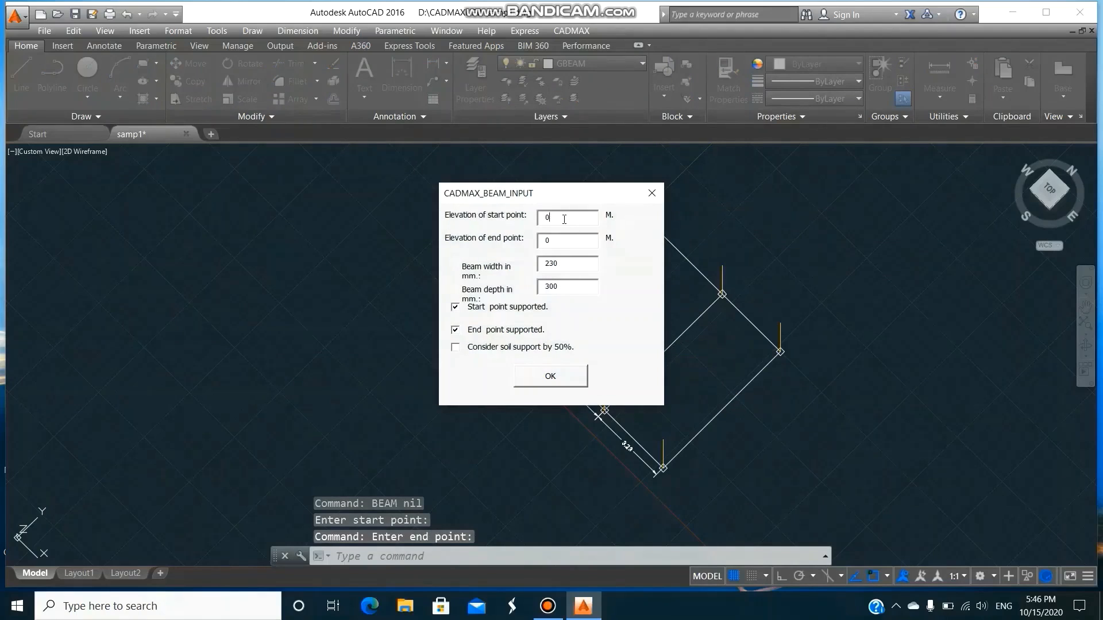
left_click_drag(549, 217, 535, 222)
type("1")
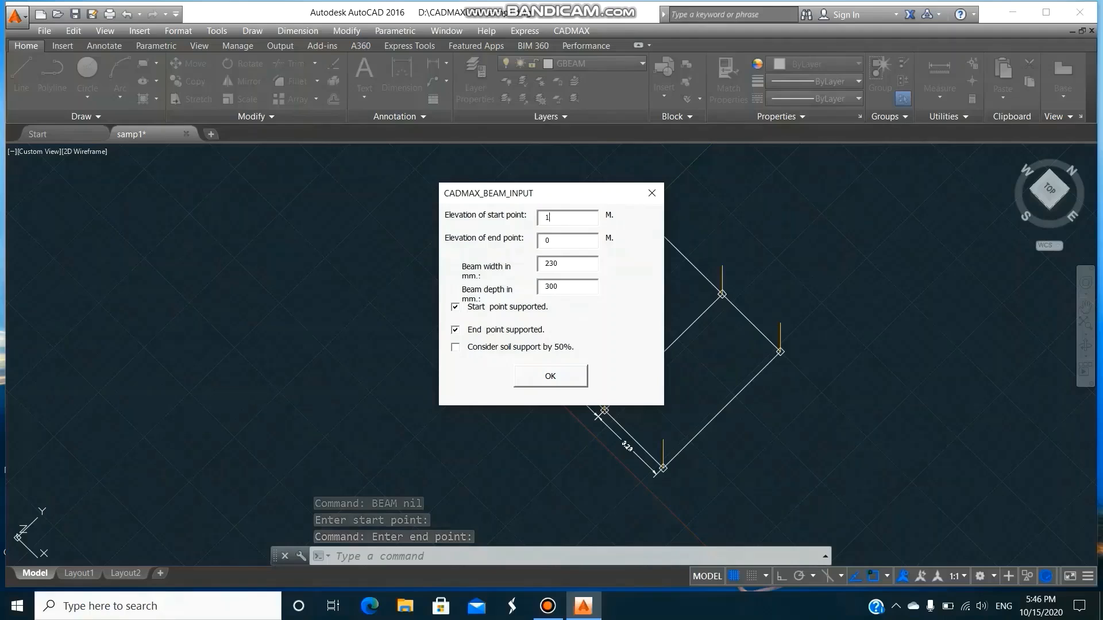
type(".5")
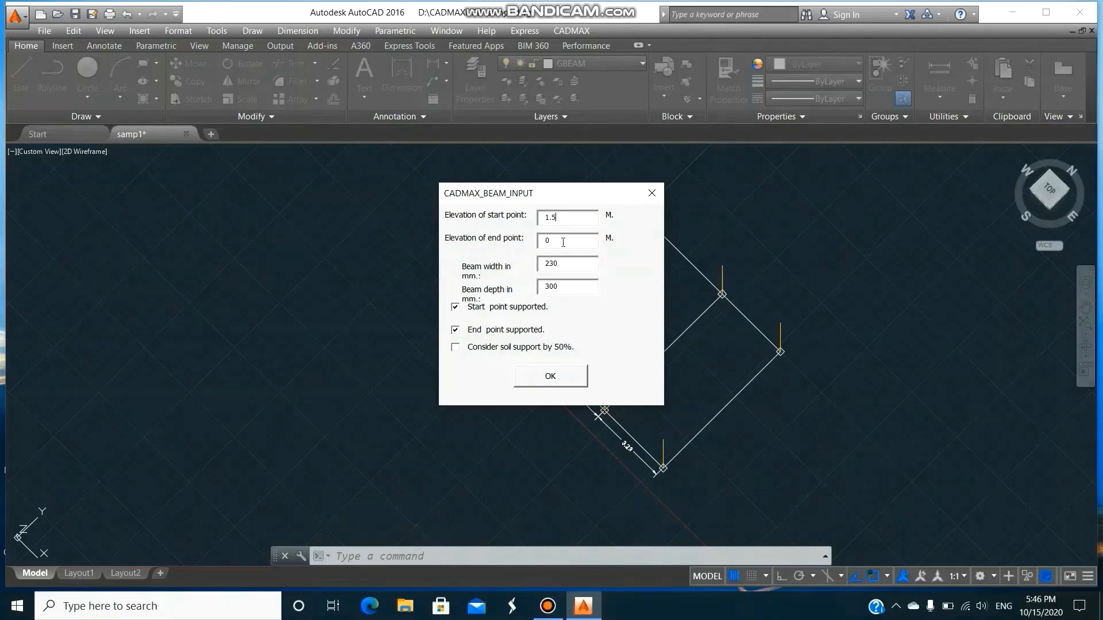
type("1.5")
left_click_drag(565, 286, 540, 286)
type("3")
left_click(566, 376)
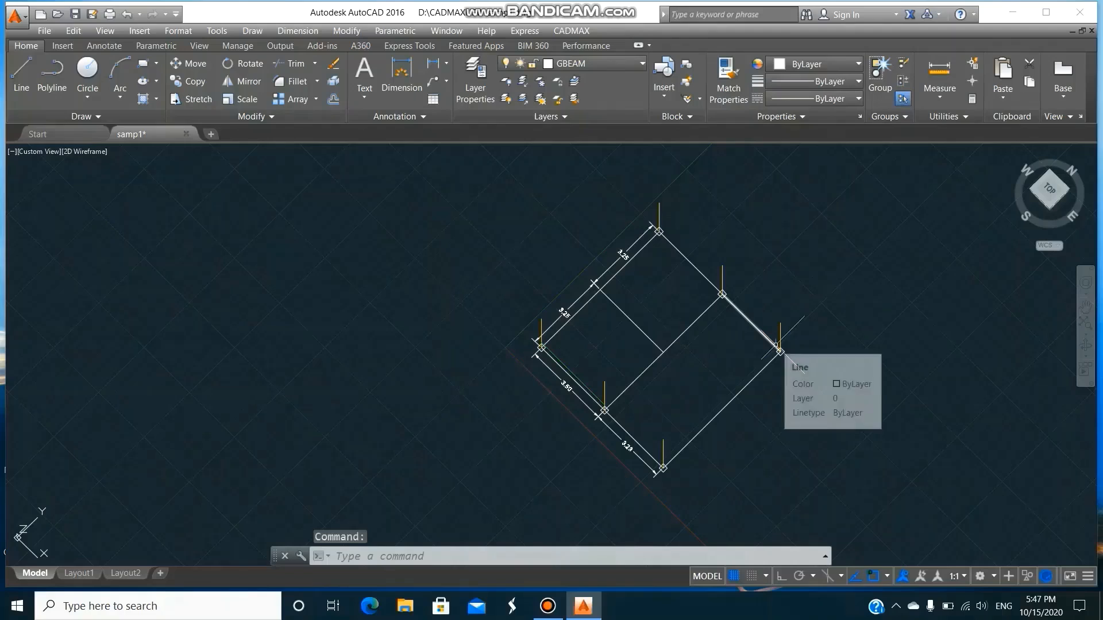
Copy the new beam from its end on the 3.50 side onto the parallel interior line in the middle of the plan.
type("CO")
key("Return")
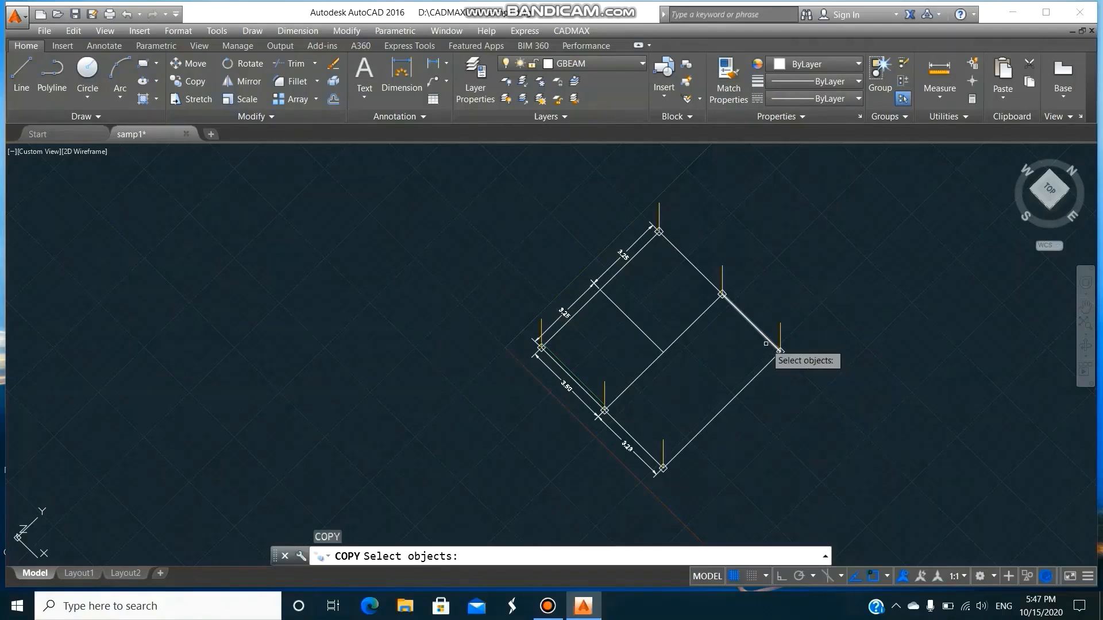
left_click(564, 363)
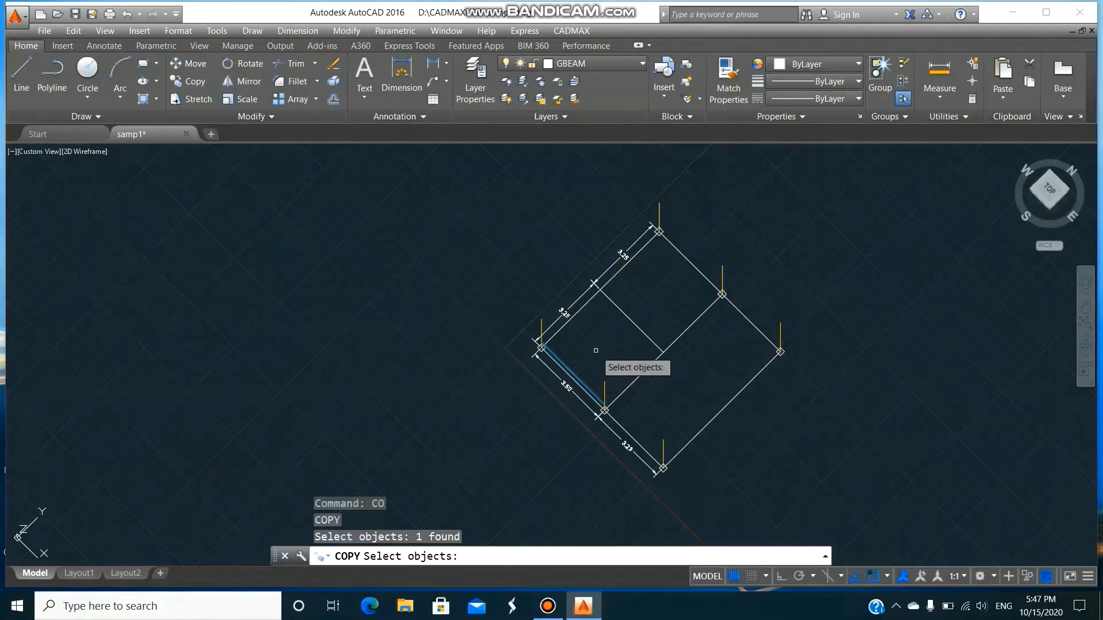
key("Return")
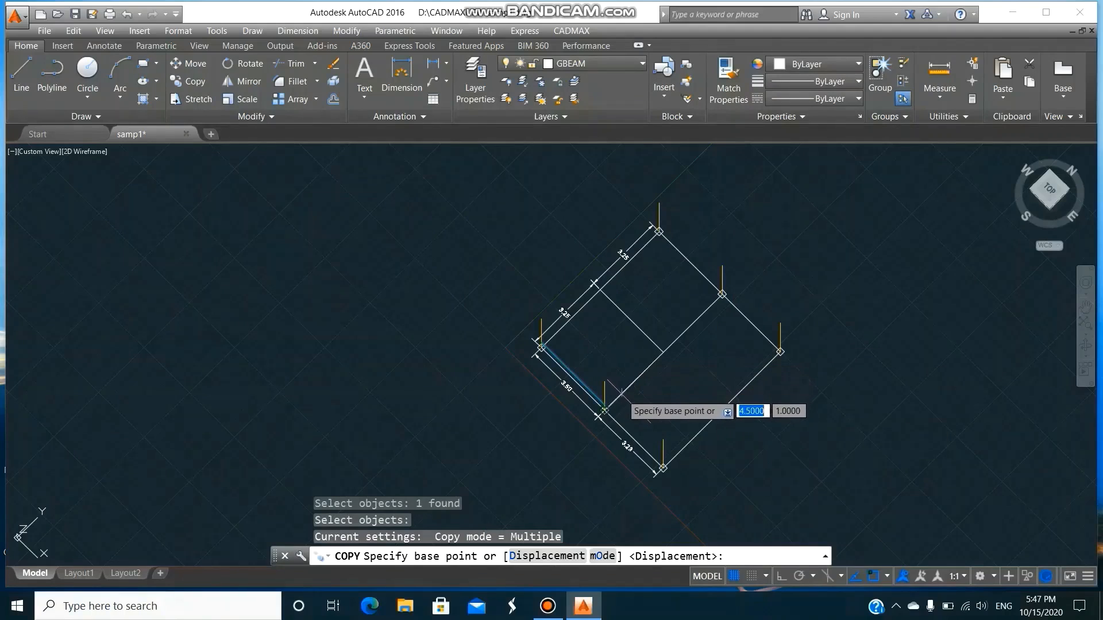
left_click(604, 410)
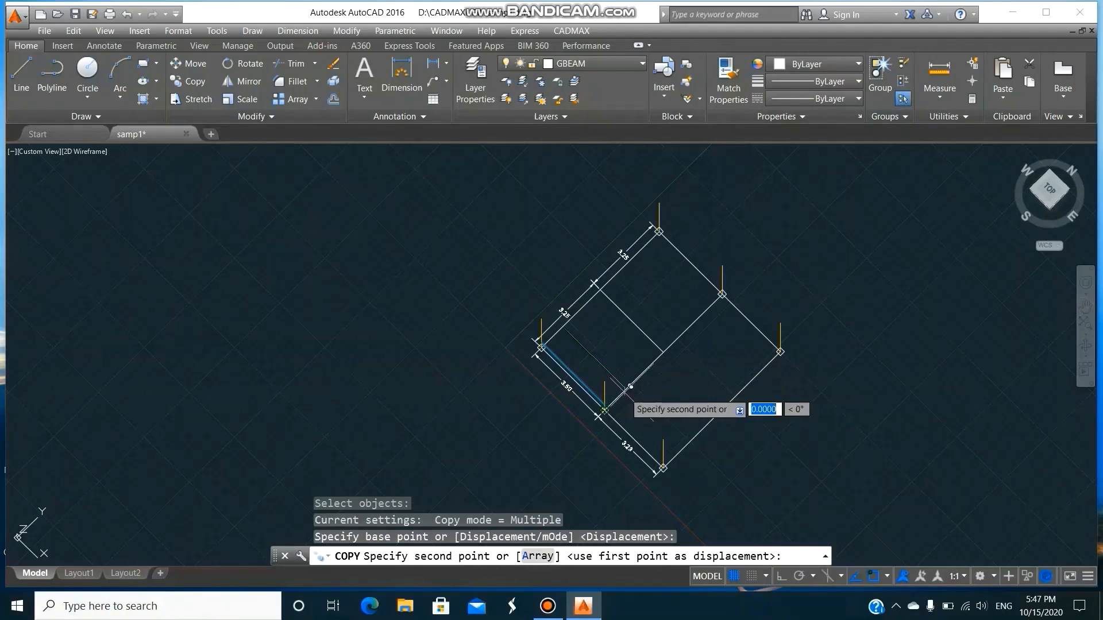
left_click(662, 352)
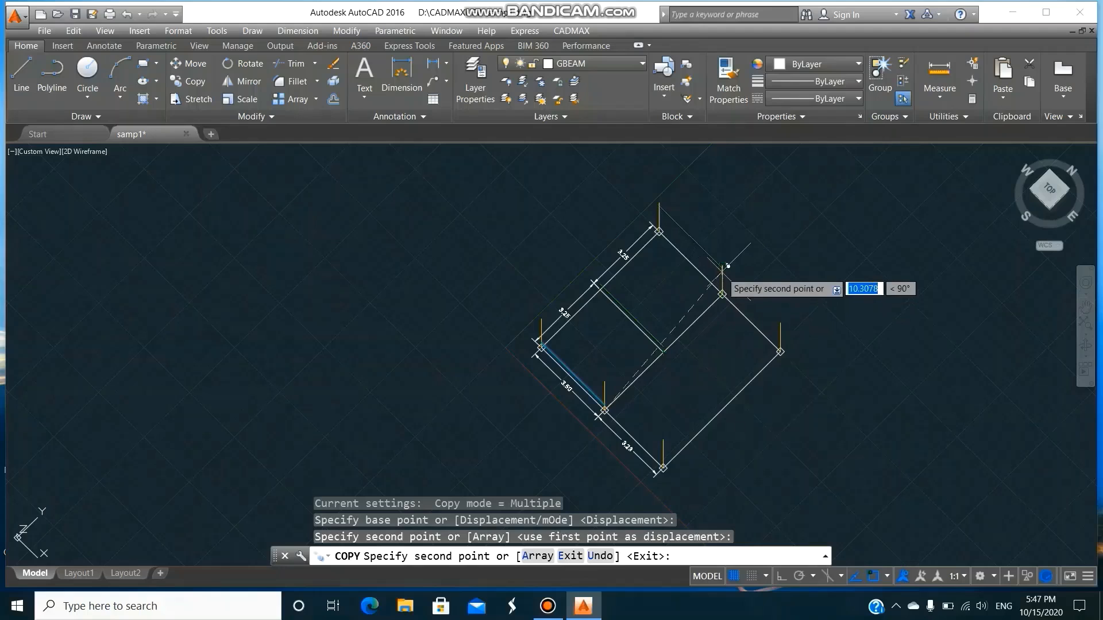
Copy the same beam to the opposite outer edge between its two columns, using an Endpoint snap override, and finish copying.
left_click(720, 296)
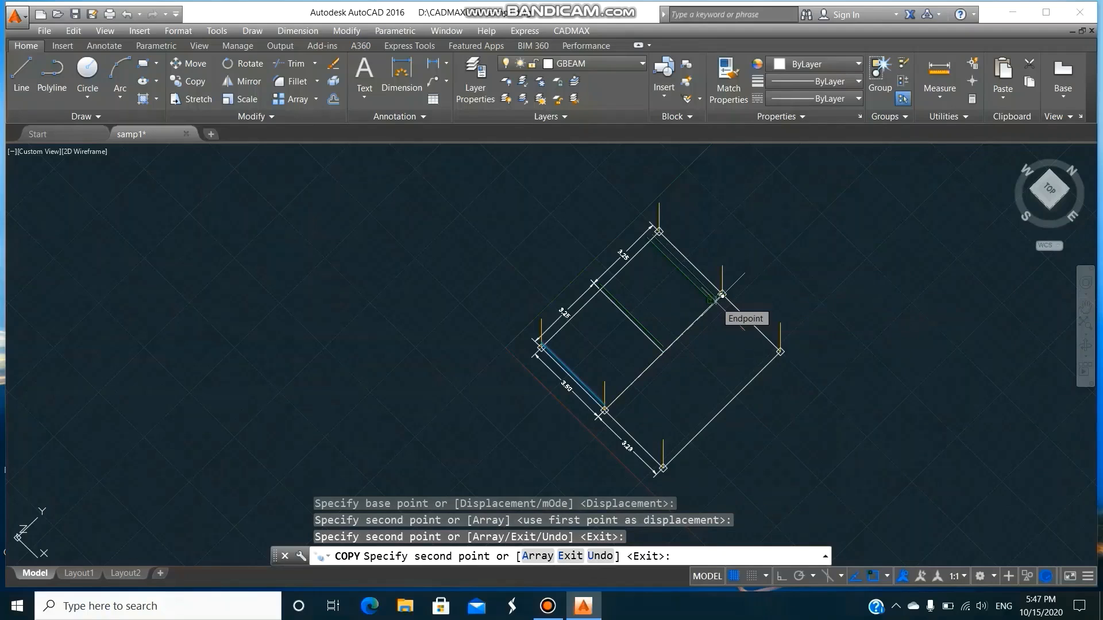
left_click(721, 295)
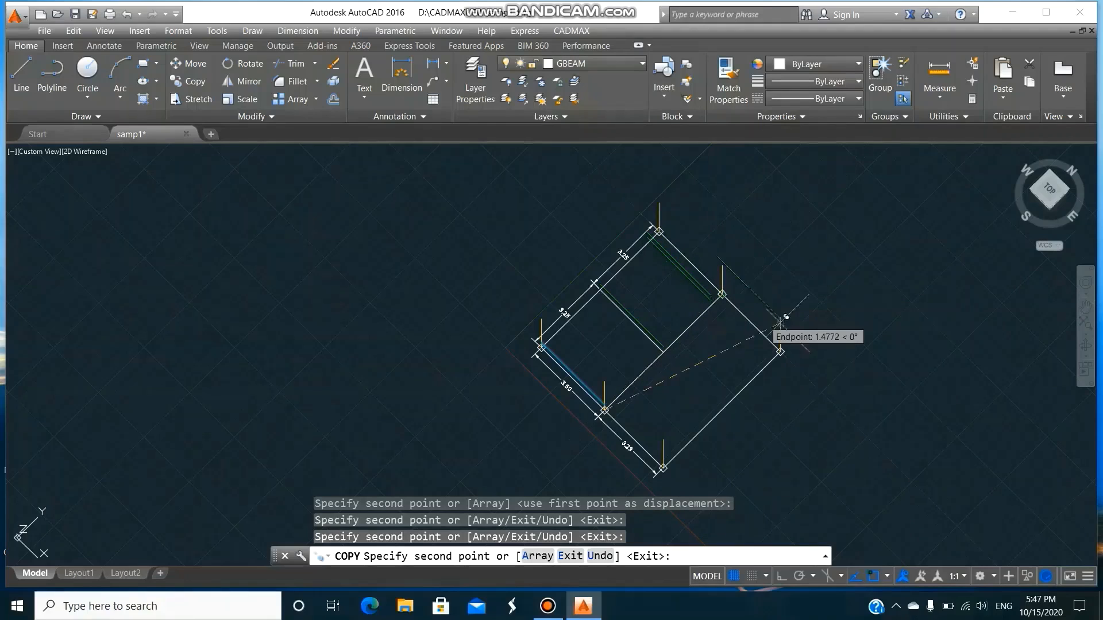
type("END")
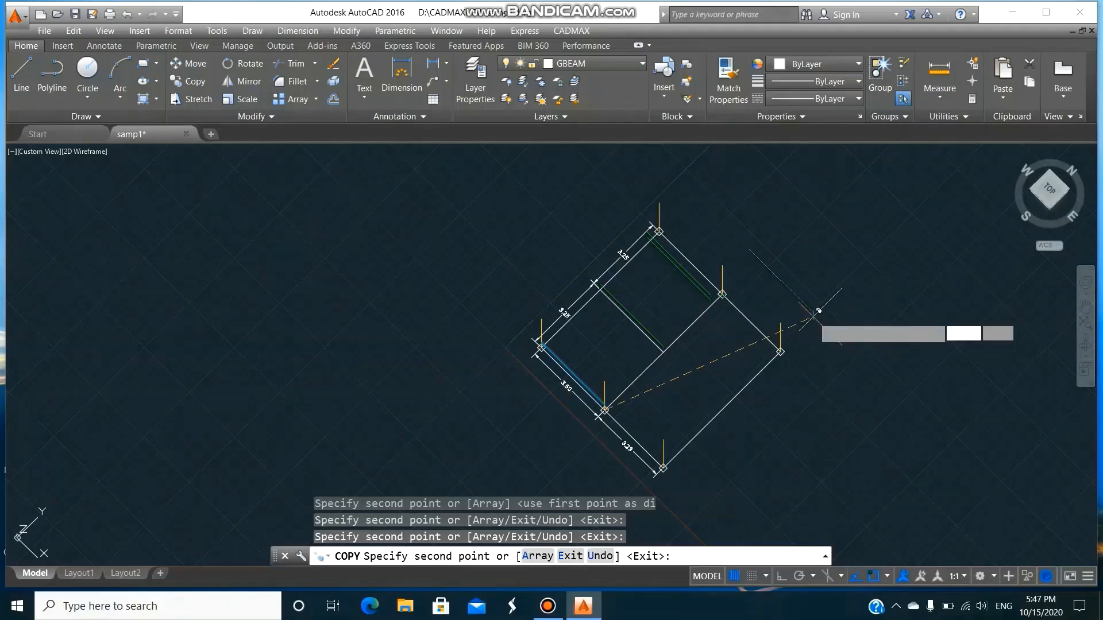
key("Return")
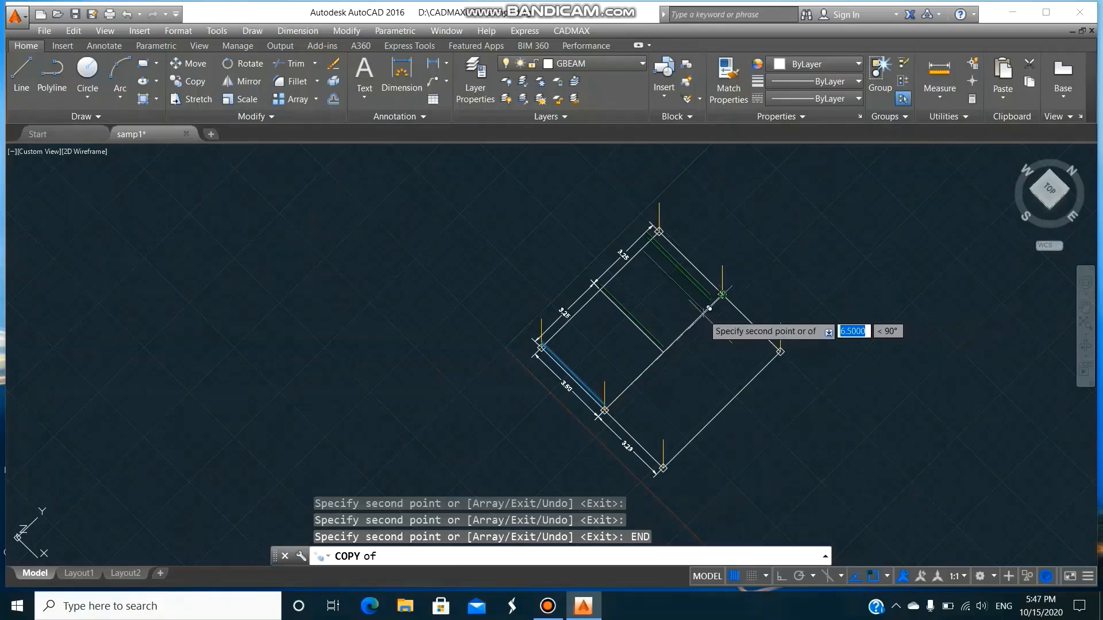
left_click(779, 350)
key("Return")
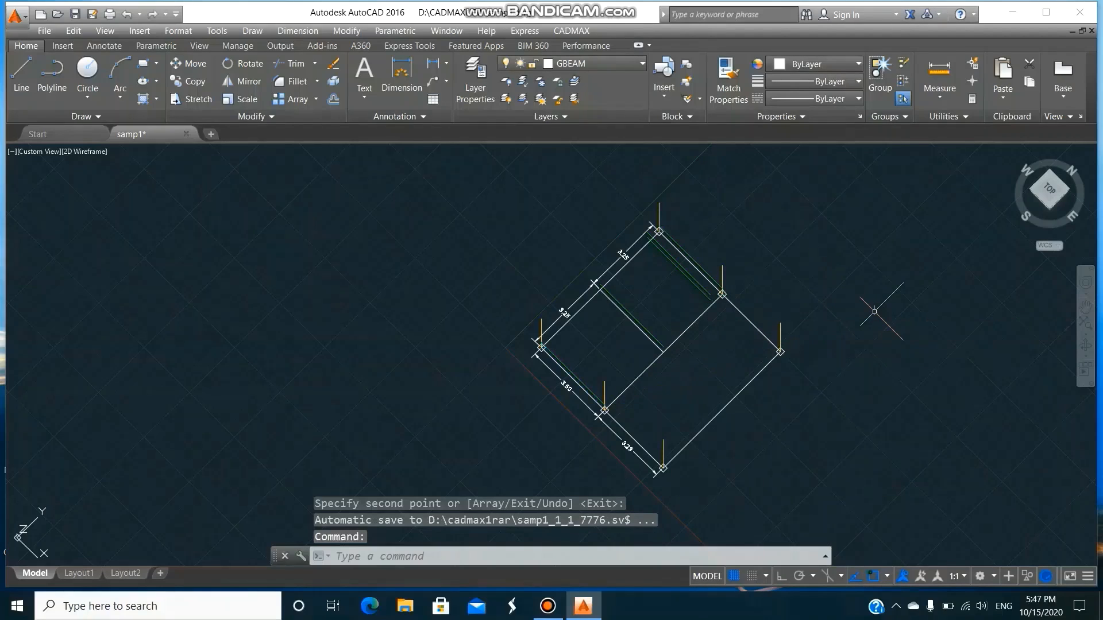
Erase the two misplaced beam copies lying just inside the outer edge opposite the 3.50 side.
type("e")
key("Return")
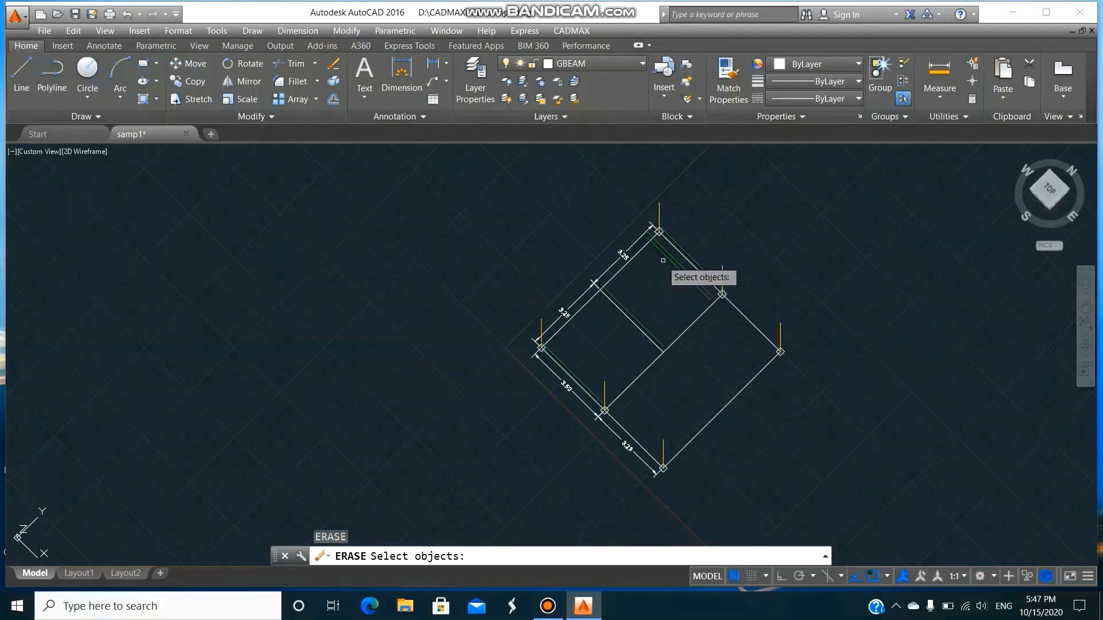
left_click(665, 256)
left_click(666, 259)
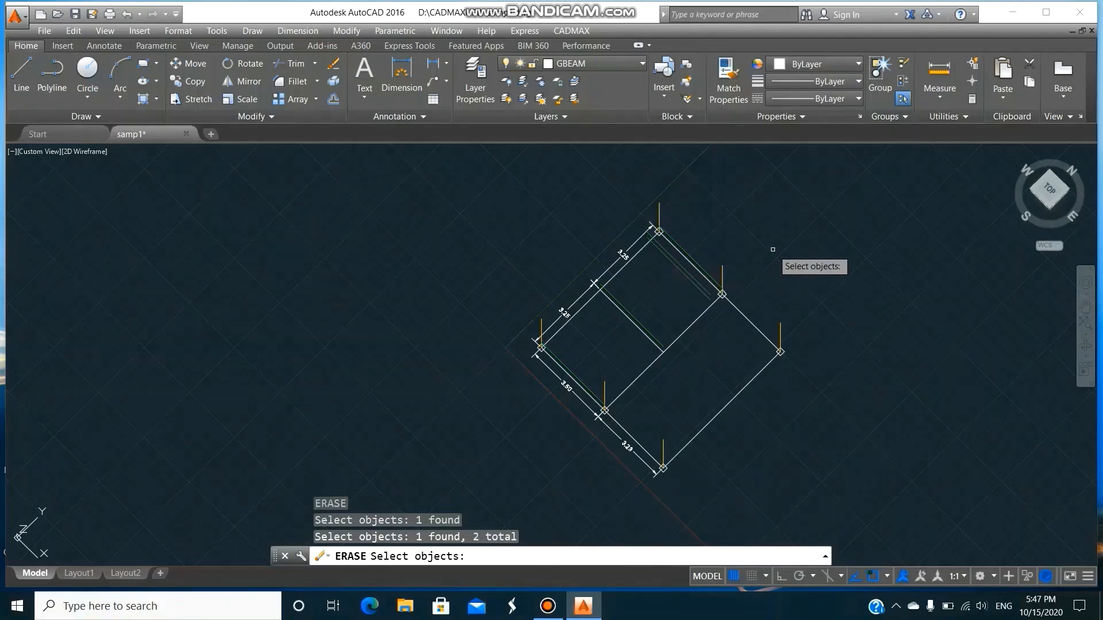
key("Return")
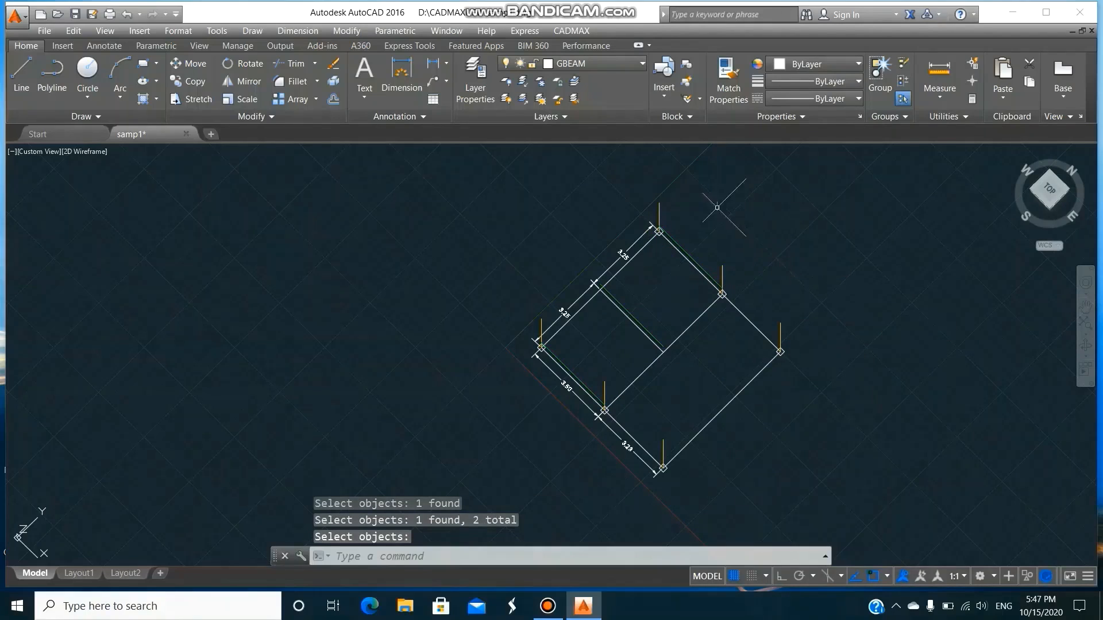
Draw a 230 x 350 mm beam on layer GBEAM along the 3.23 side between its two columns, with both ends at elevation 1.5 m.
left_click(579, 31)
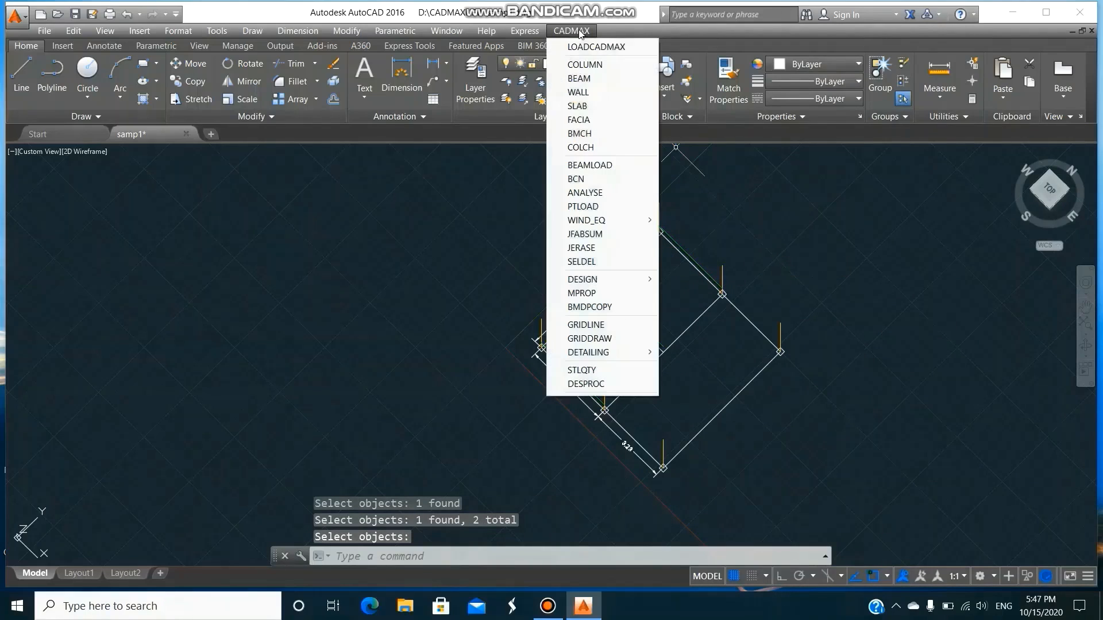
left_click(595, 77)
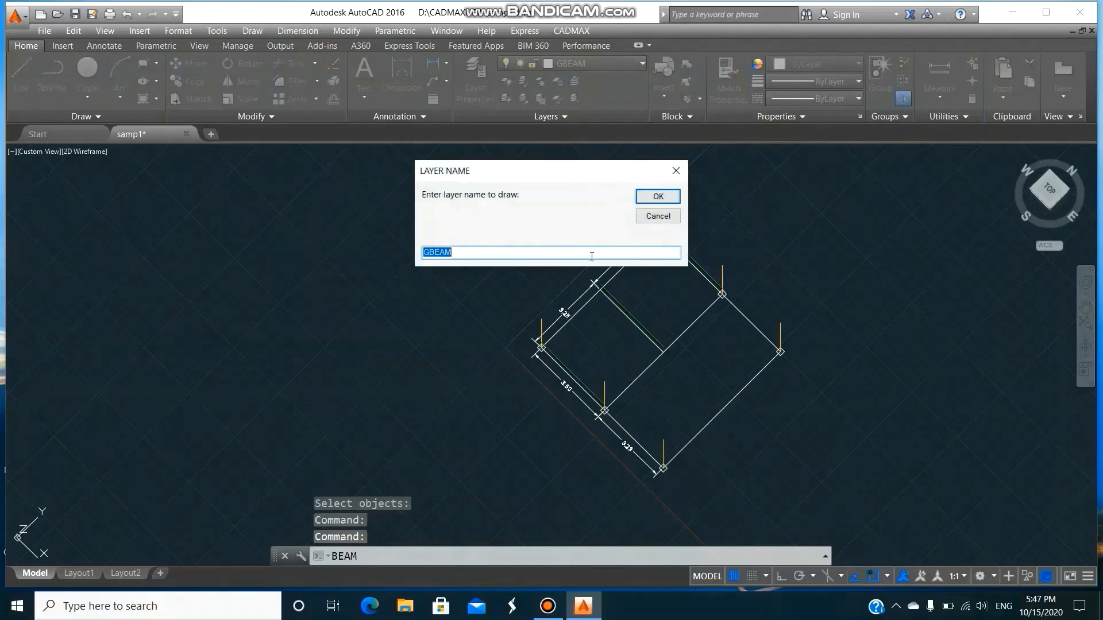
left_click(657, 196)
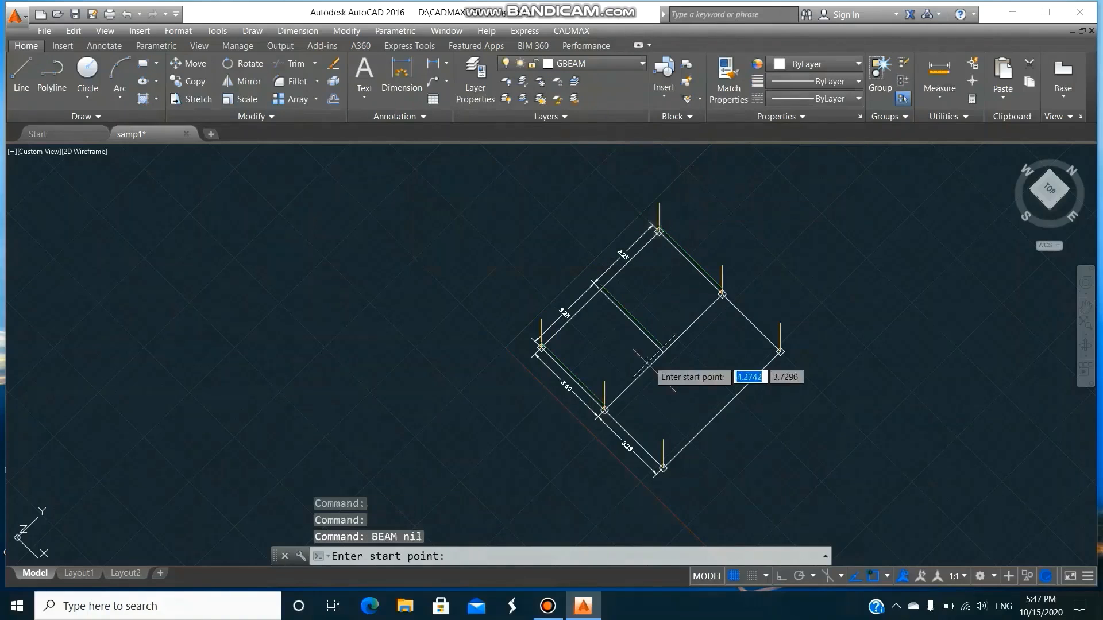
left_click(607, 383)
left_click(662, 439)
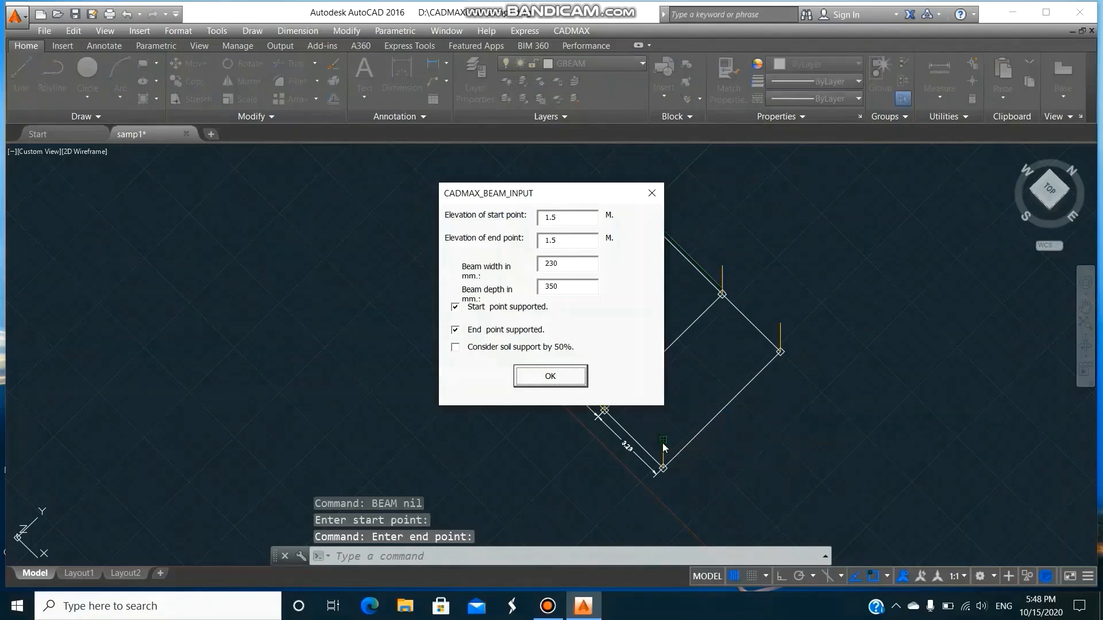
left_click(566, 379)
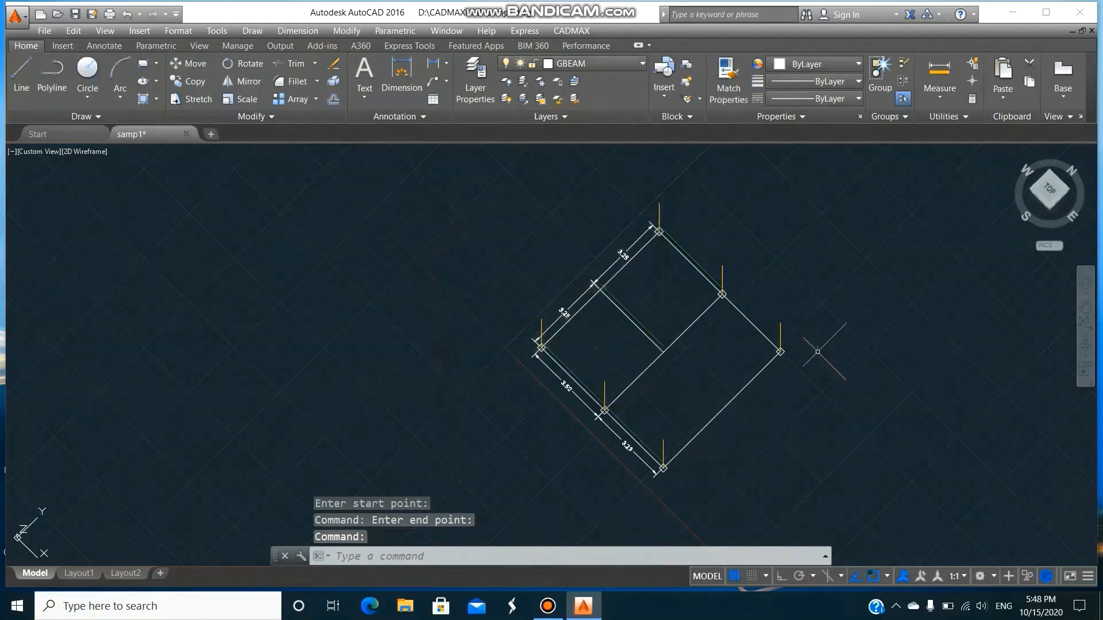
Copy the new beam from its corner column end to the corner column on the opposite outer edge, and finish copying.
type("CO")
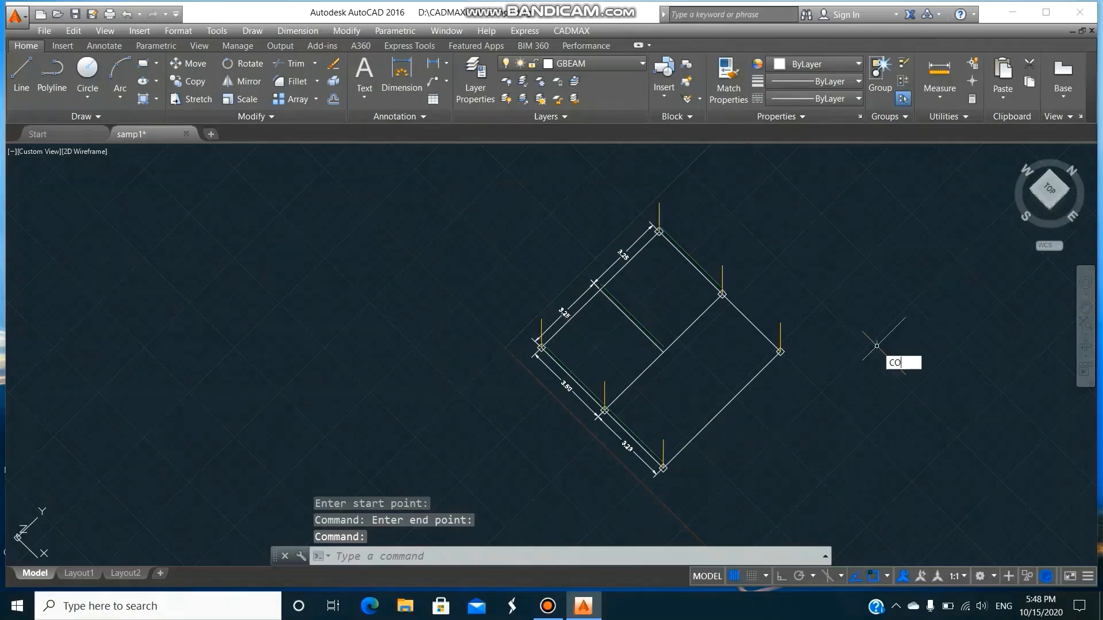
key("Return")
type("L")
key("Return")
key("Return")
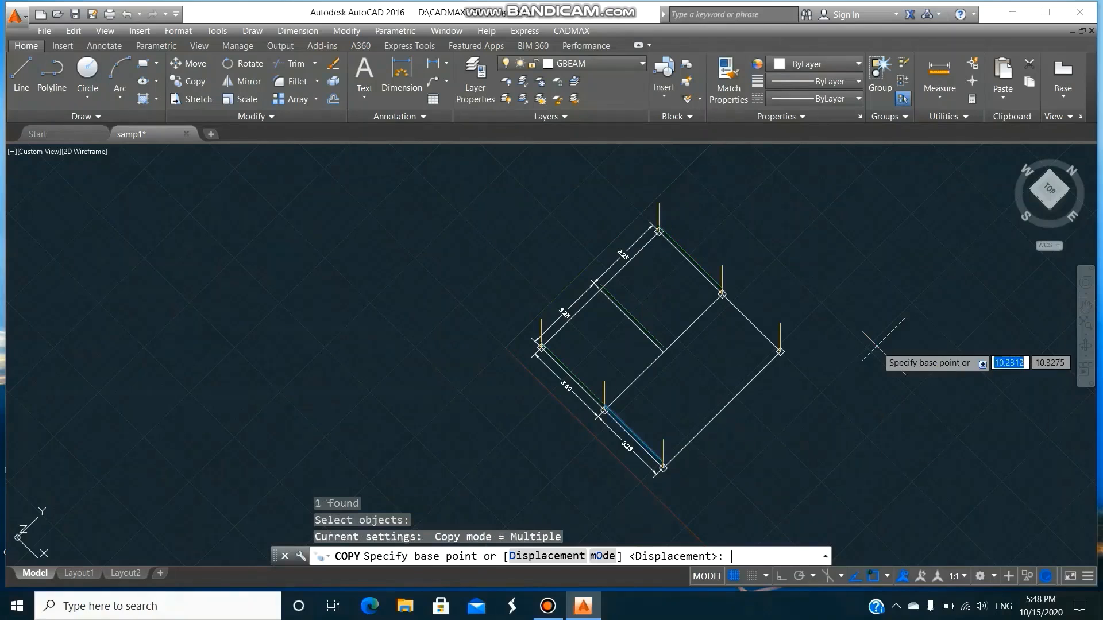
left_click(663, 440)
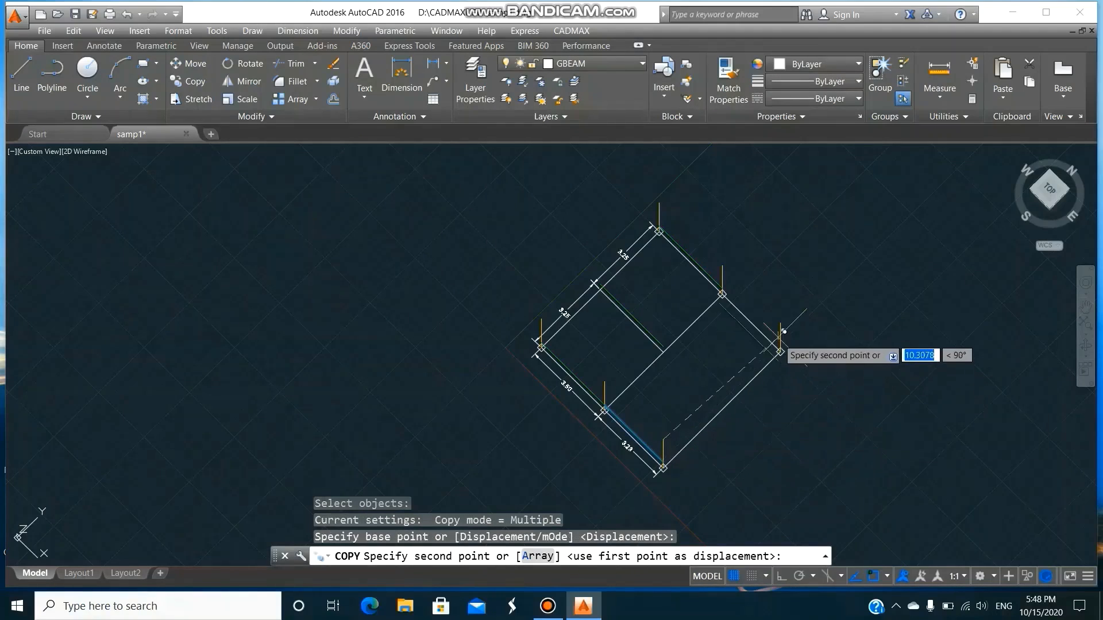
left_click(784, 318)
key("Return")
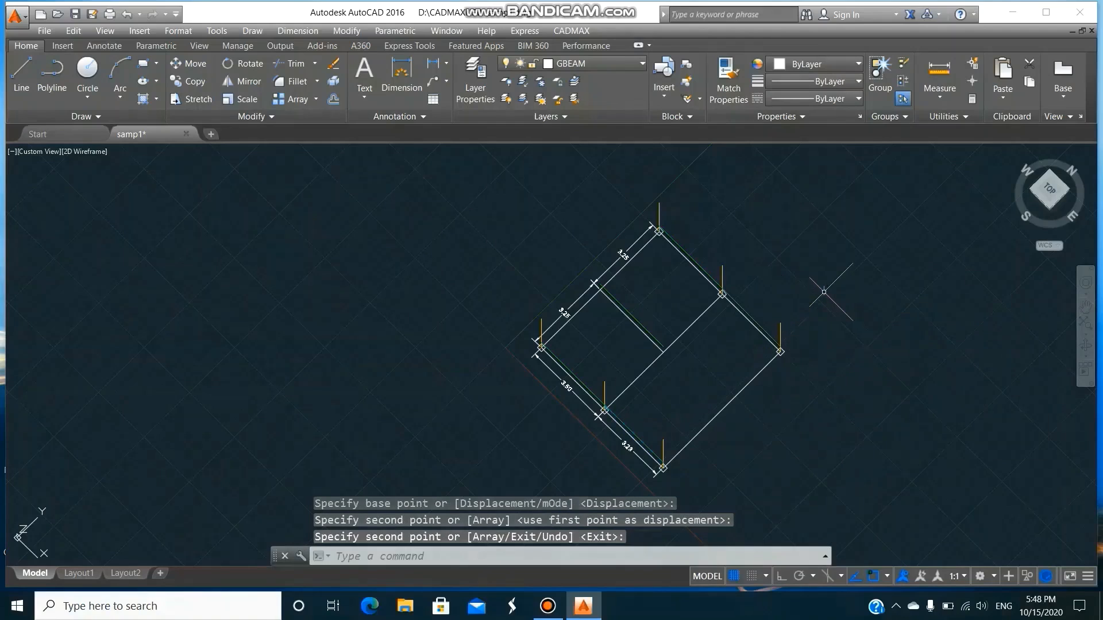
Draw a 230 x 350 mm GBEAM beam at 1.5 m elevation along the outer edge opposite the two 3.25 spans, between its corner columns.
type("BEAM")
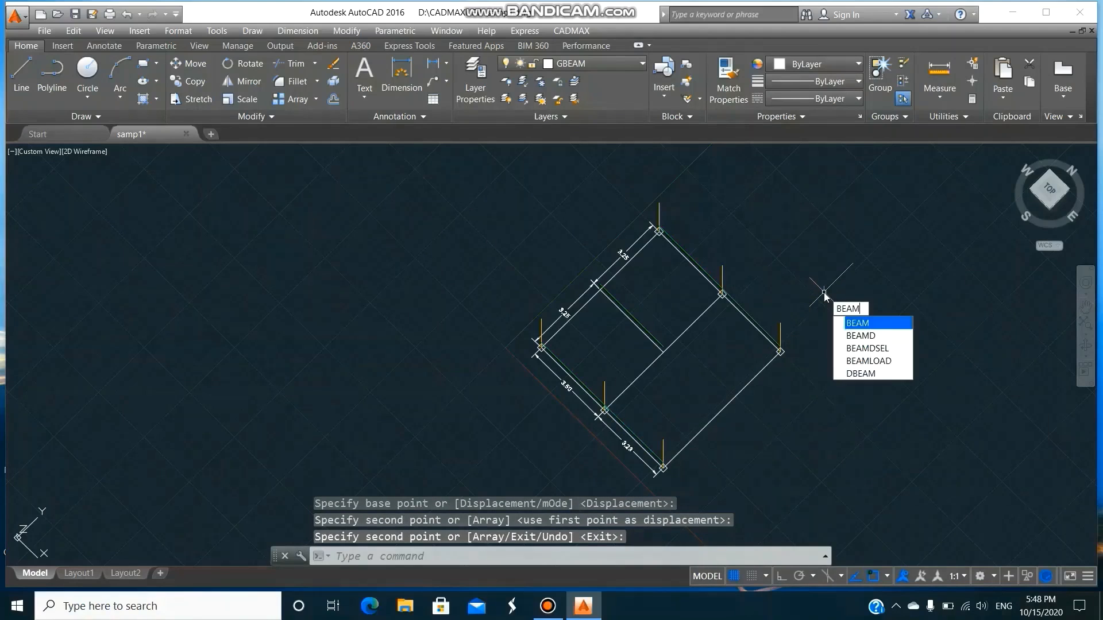
key("Return")
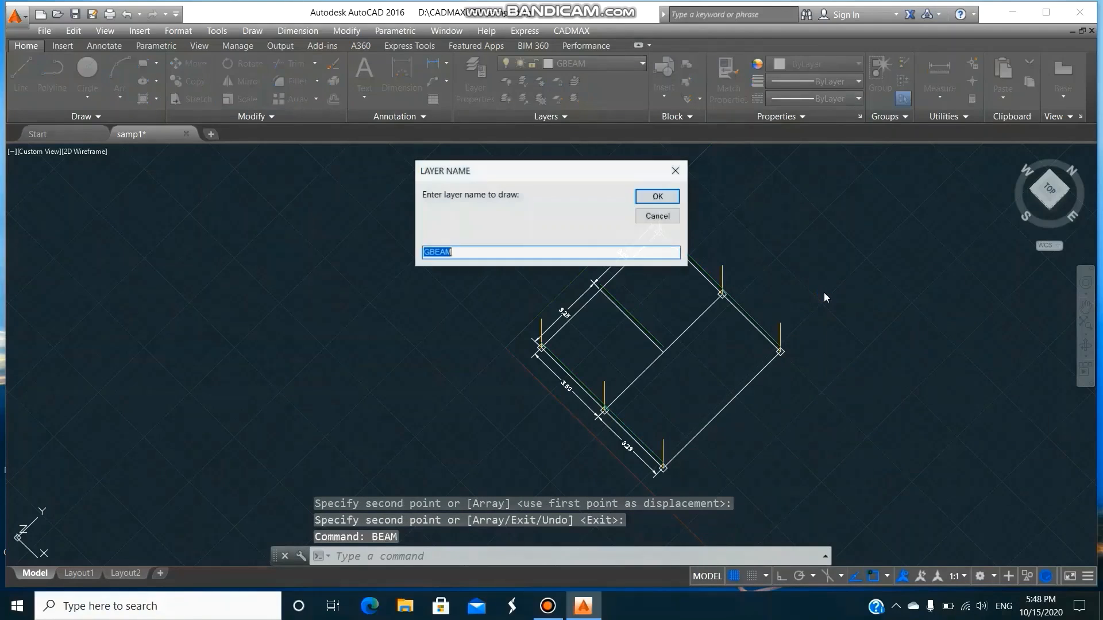
left_click(676, 201)
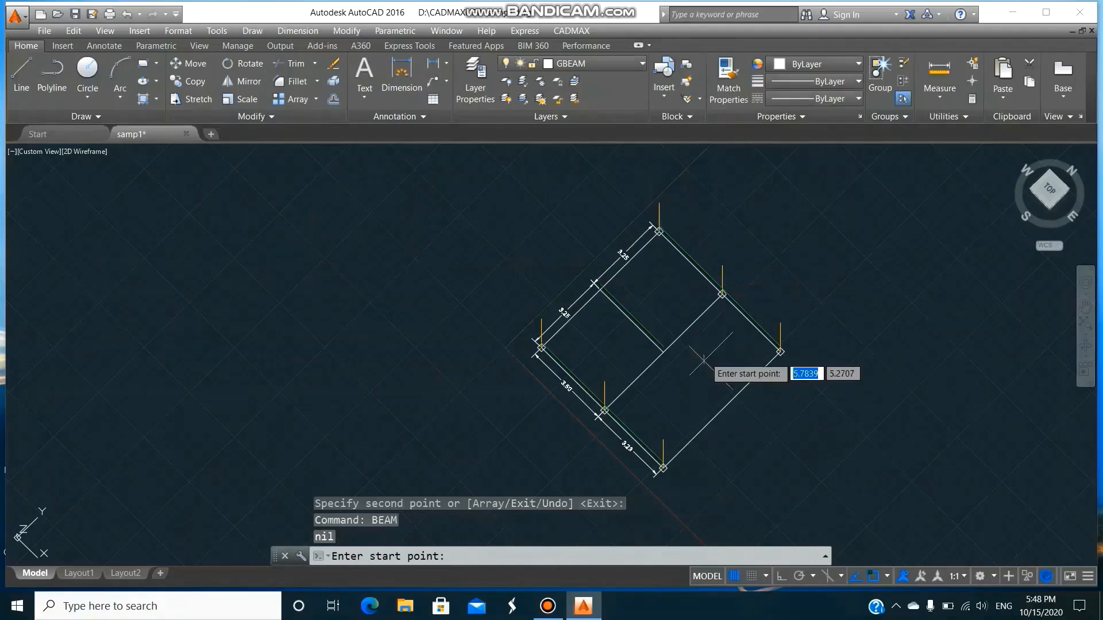
left_click(663, 439)
left_click(779, 324)
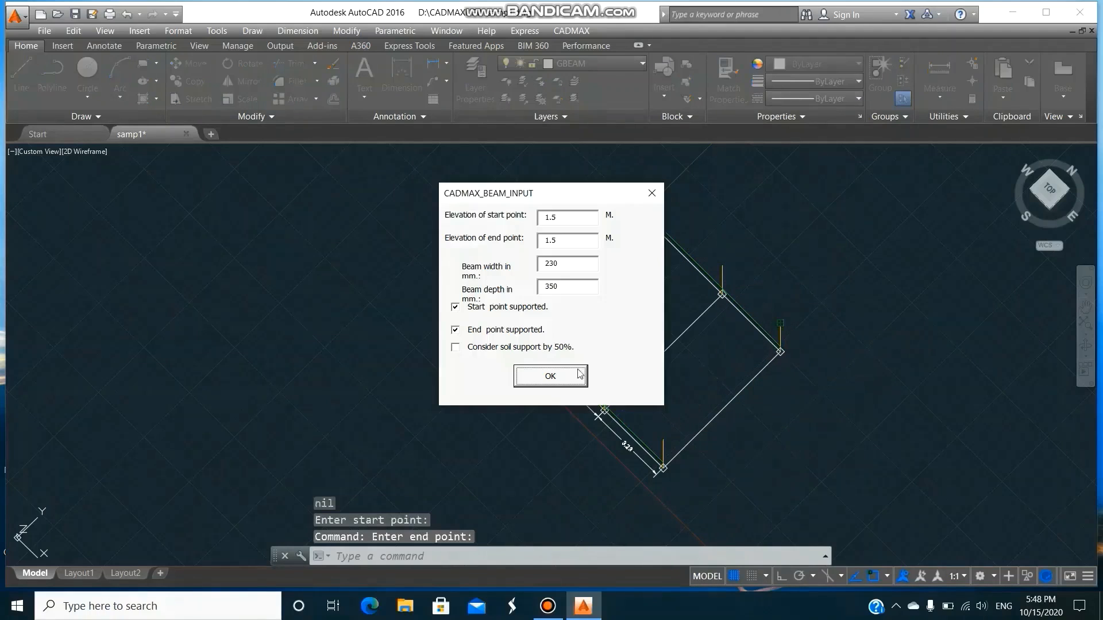
left_click(565, 377)
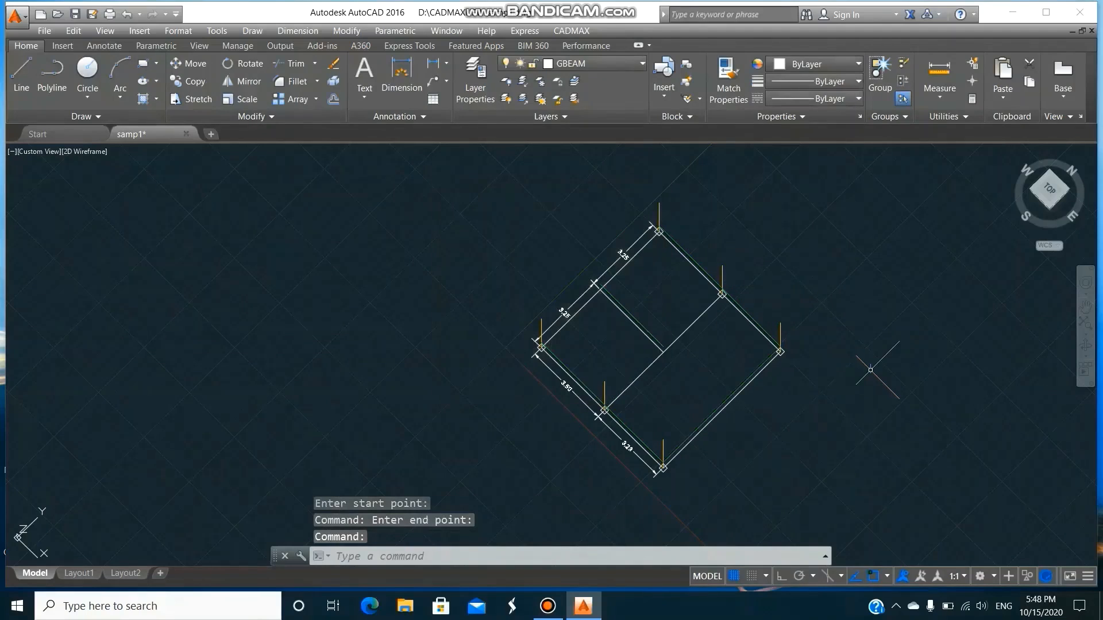
Draw a 230 x 350 mm GBEAM beam at 1.5 m elevation along the long interior line between the two intermediate columns.
key("Return")
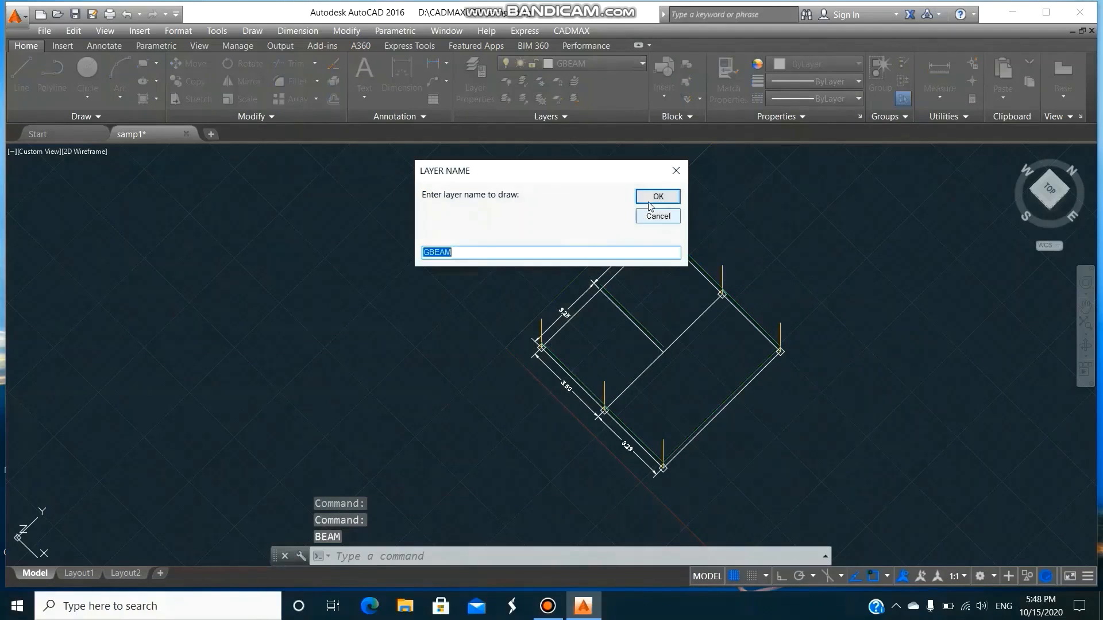
left_click(654, 199)
left_click(605, 381)
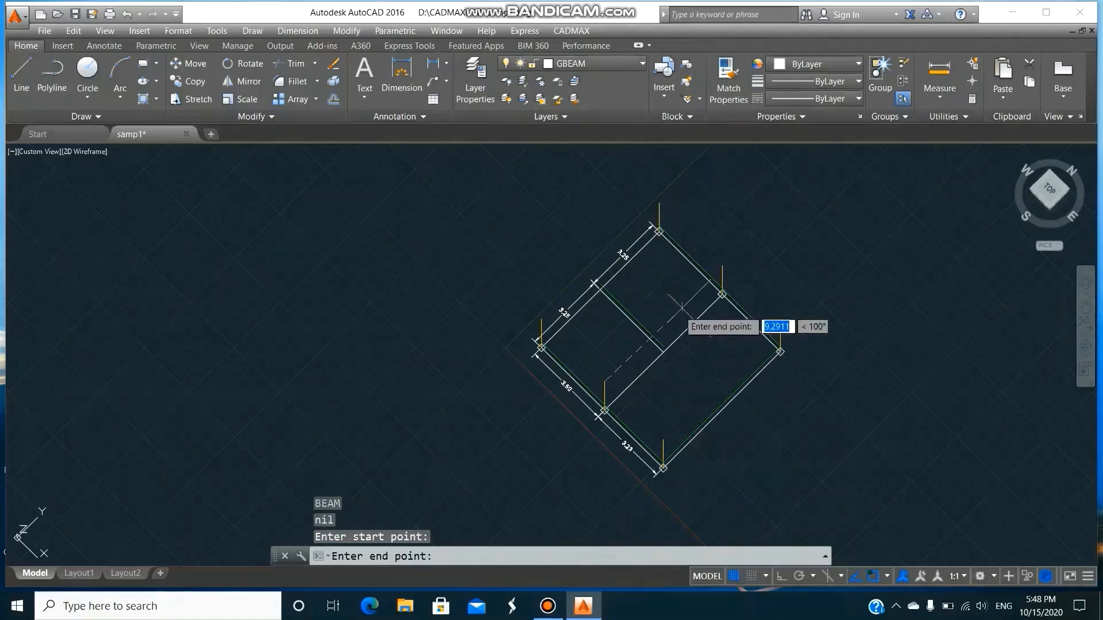
left_click(721, 293)
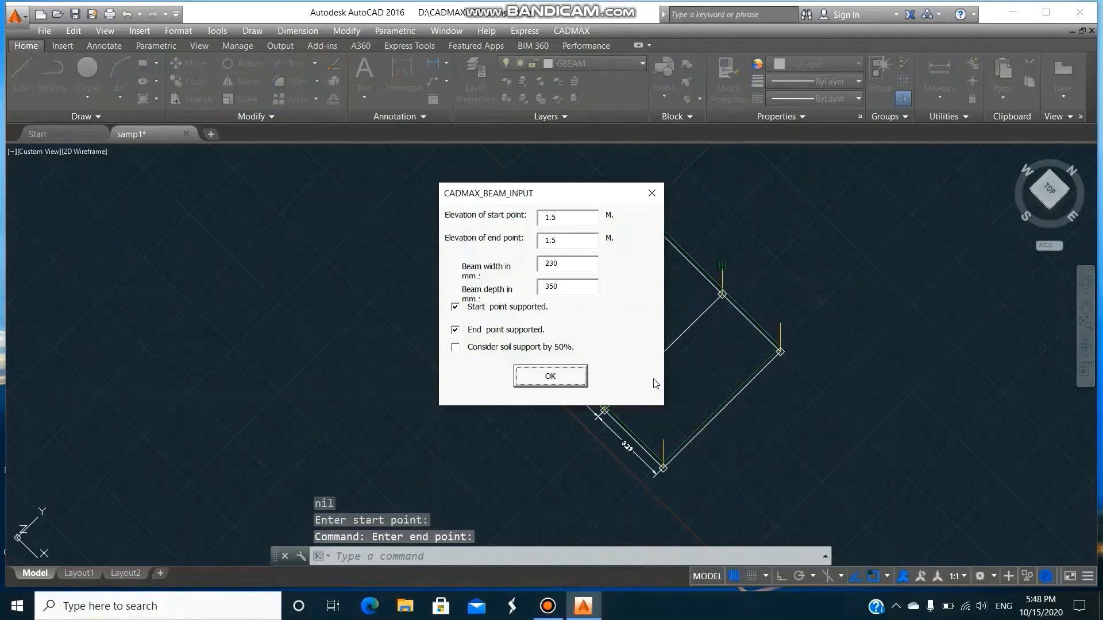
left_click(583, 378)
Draw a 230 x 350 mm GBEAM beam at 1.5 m elevation along the full edge dimensioned 3.25 + 3.25, between its corner columns.
key("Return")
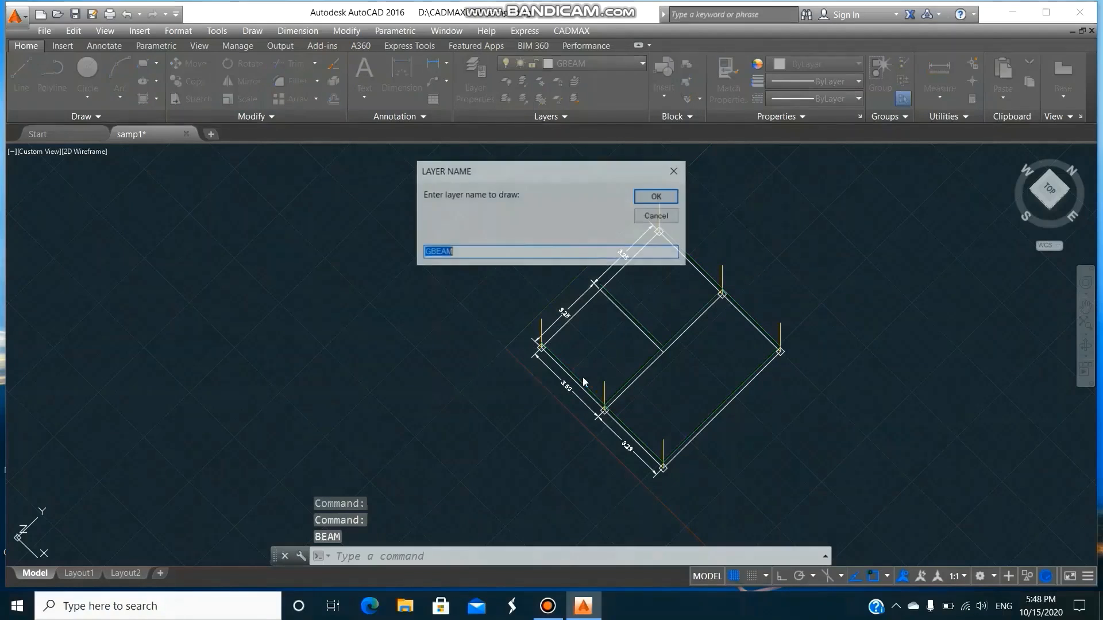
left_click(653, 197)
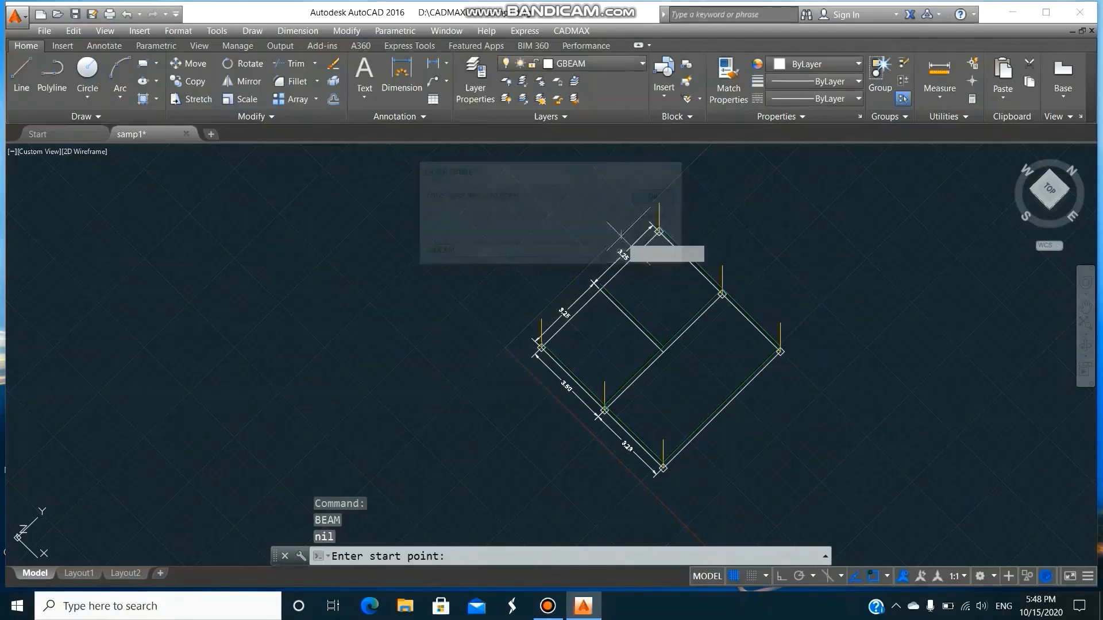
left_click(541, 318)
left_click(659, 205)
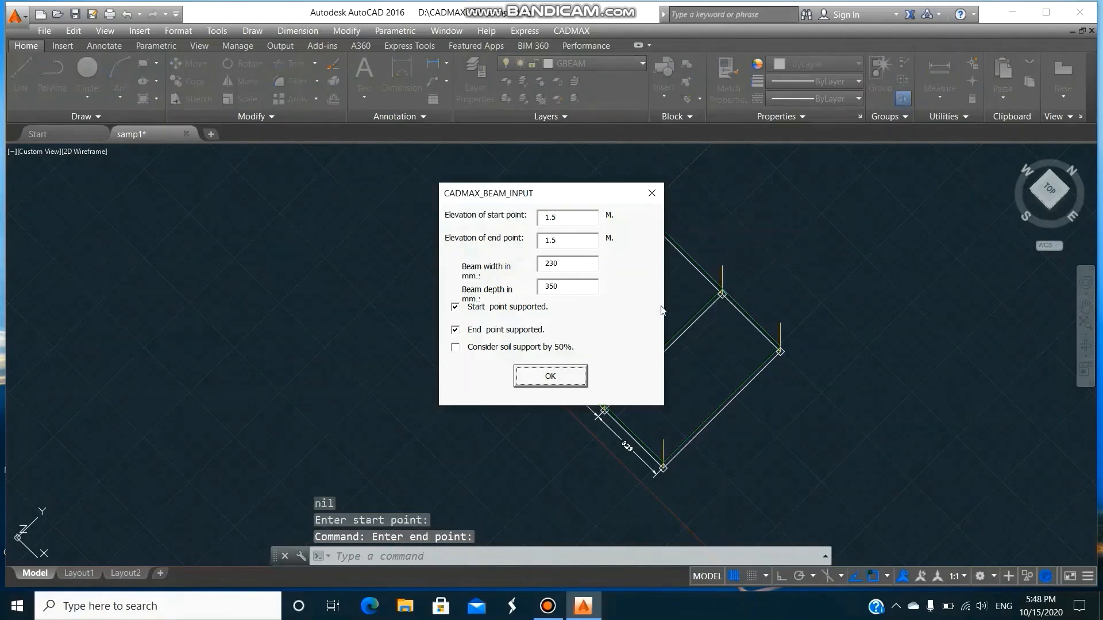
left_click(573, 383)
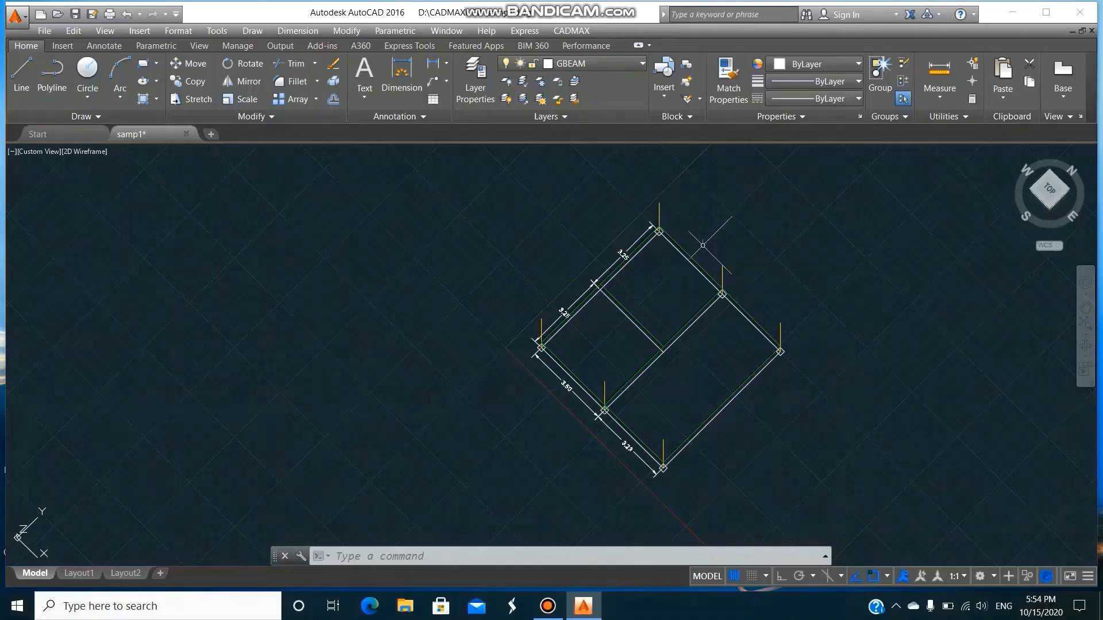
Start a CADMAX wall on layer GWALL and place it between the two columns of the 3.50 side.
left_click(574, 31)
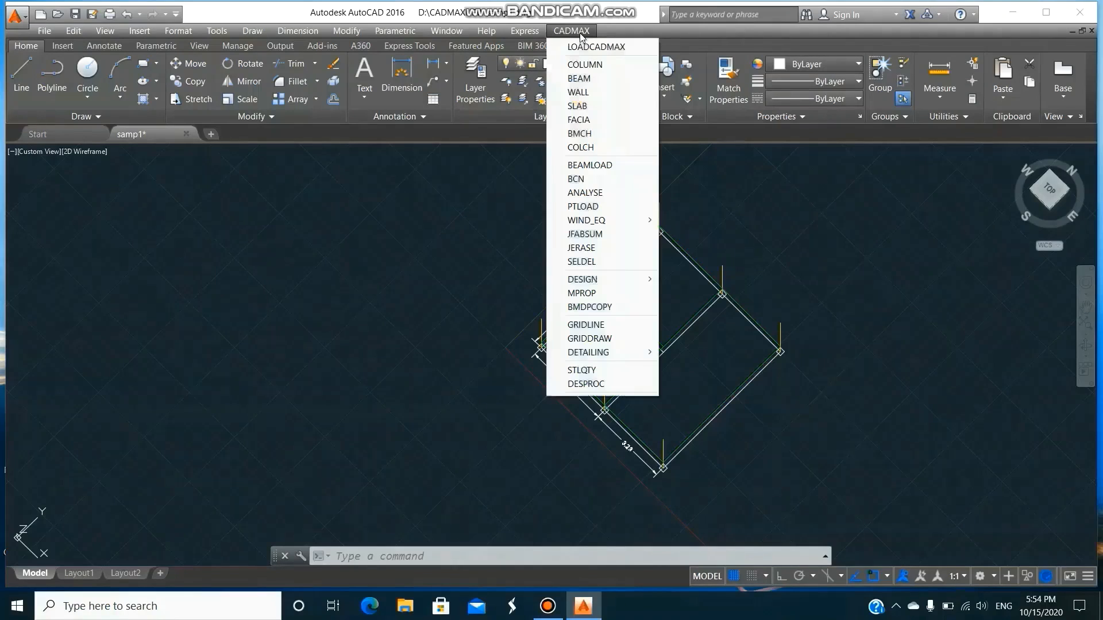
left_click(582, 93)
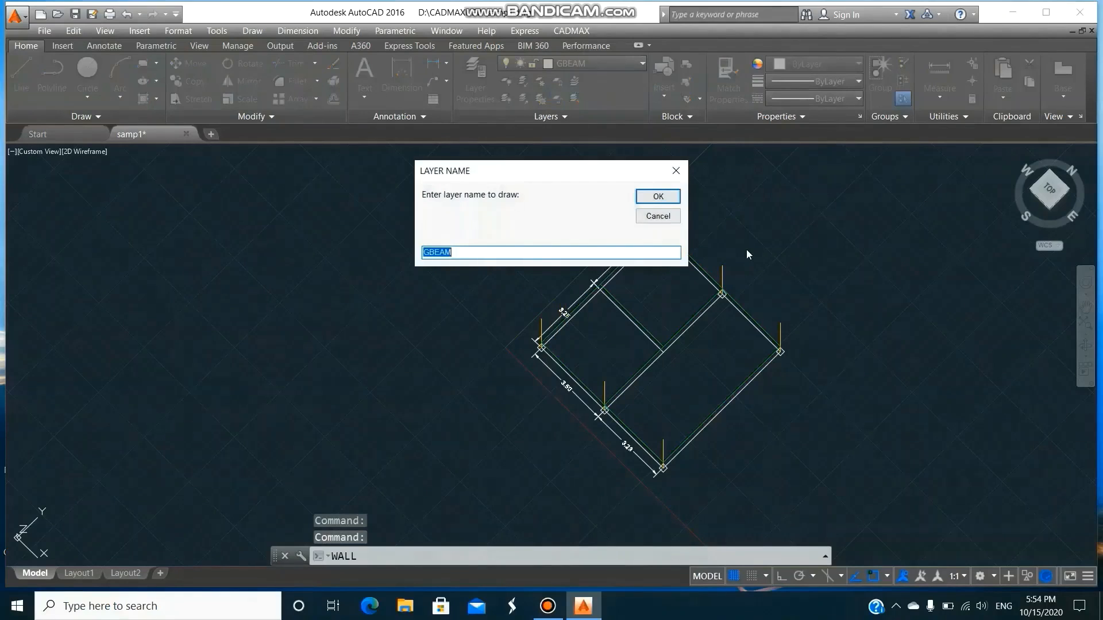
type("GWALL")
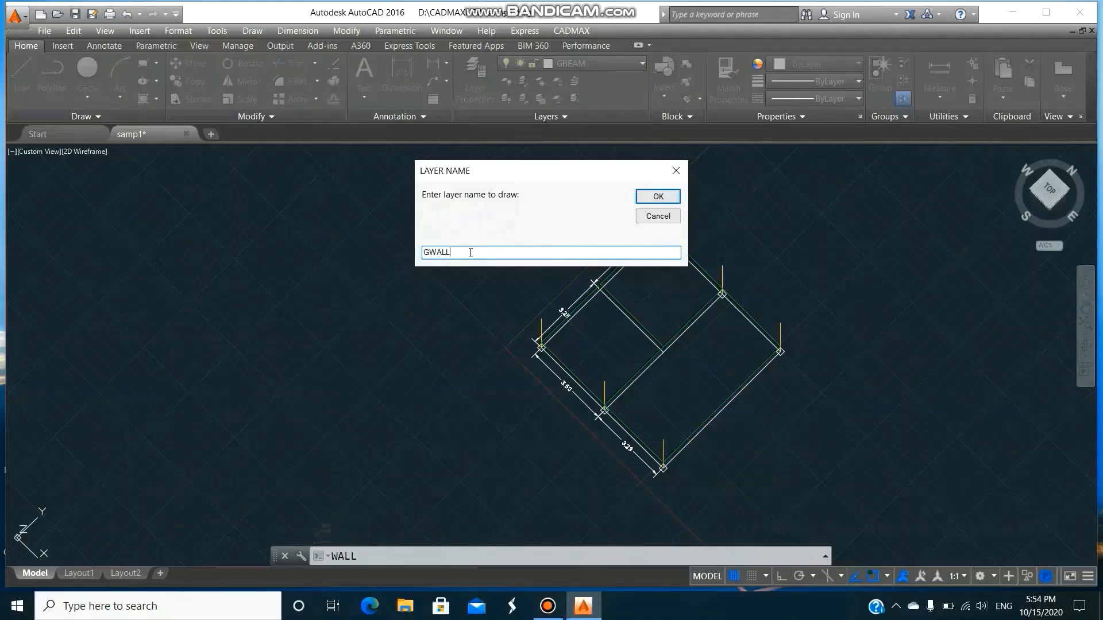
left_click(670, 197)
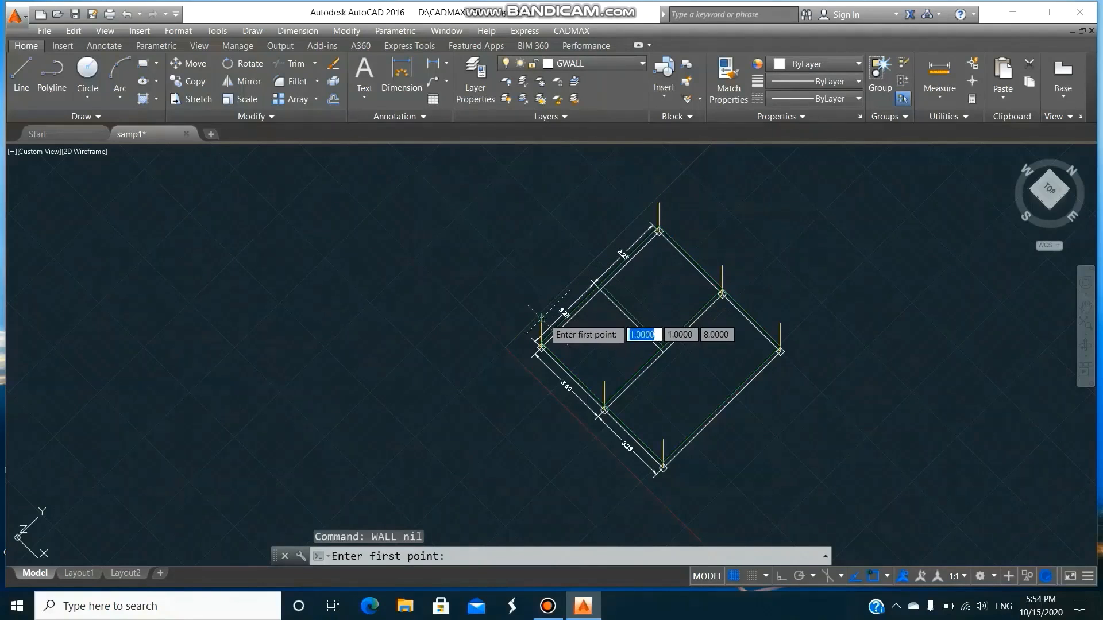
left_click(568, 339)
left_click(603, 380)
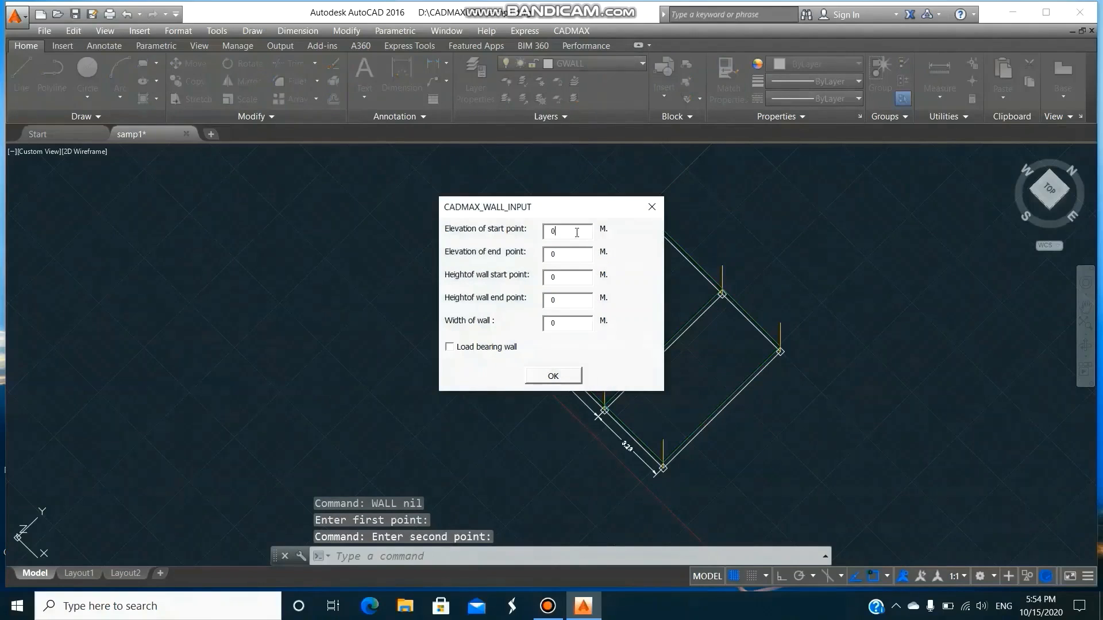
Set the wall's start elevation to 1.5 m, enter its end elevation and height, and create it with no further openings.
left_click_drag(576, 232, 544, 235)
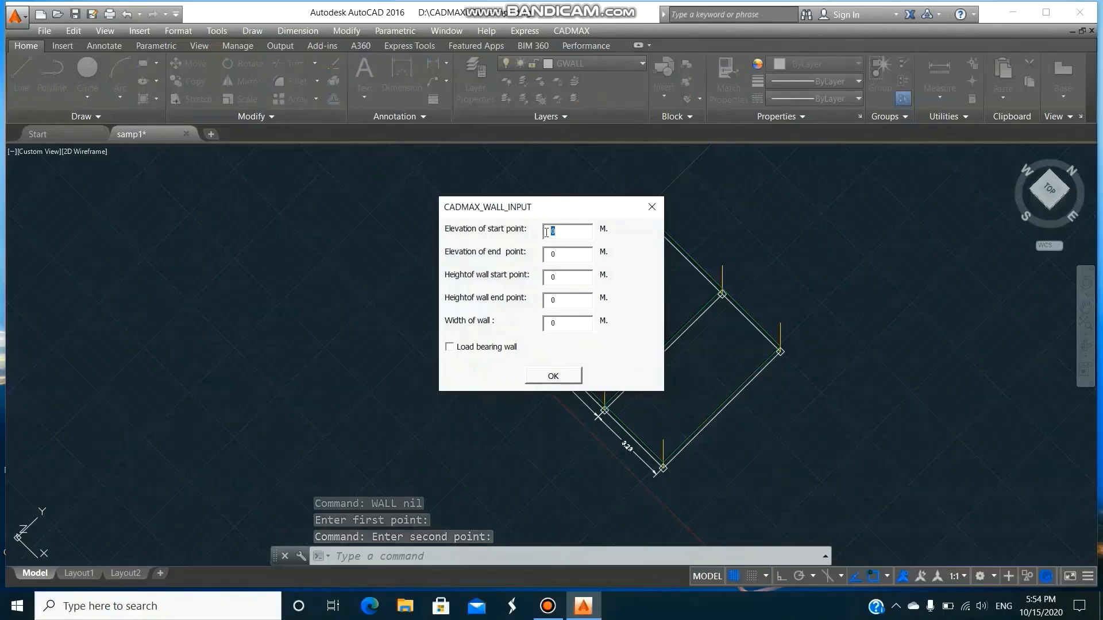
type("1.5")
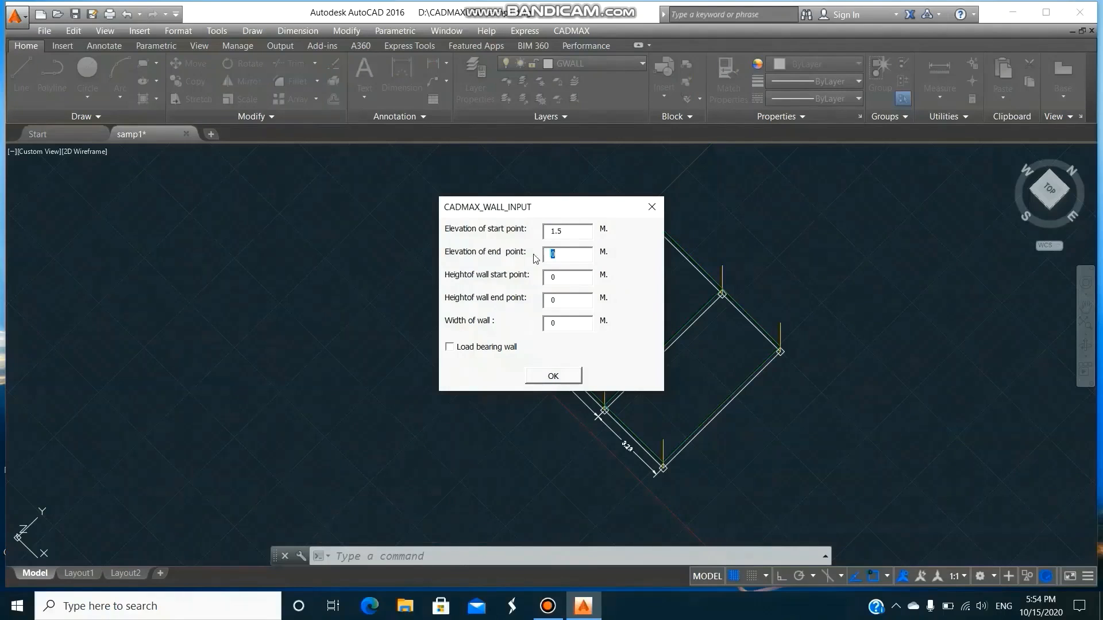
type("1.")
type("3.2")
left_click(554, 376)
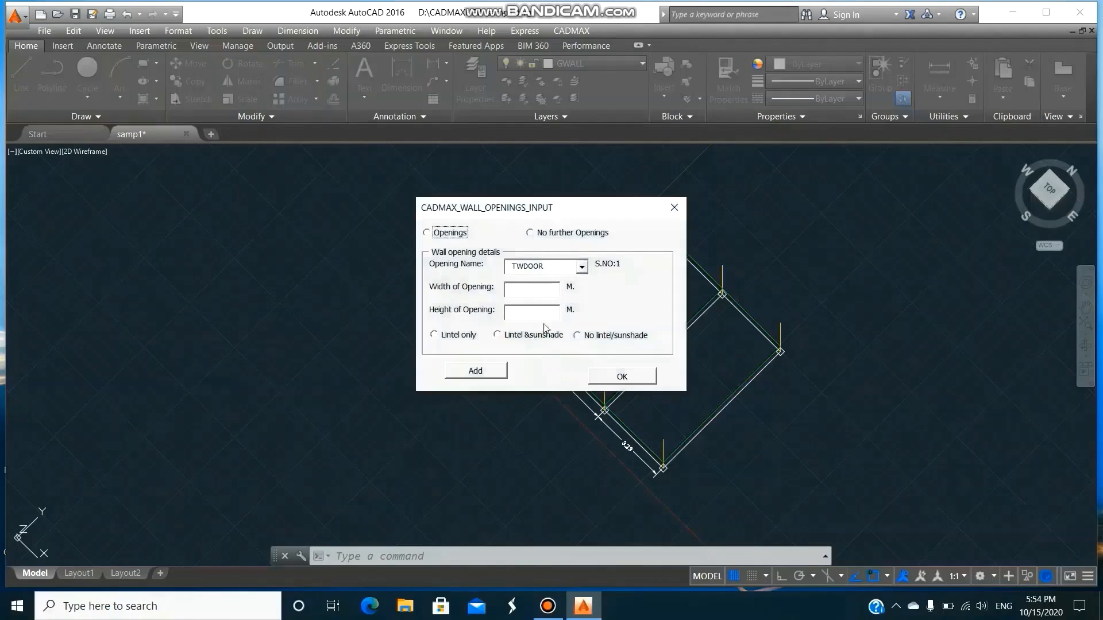
left_click(539, 238)
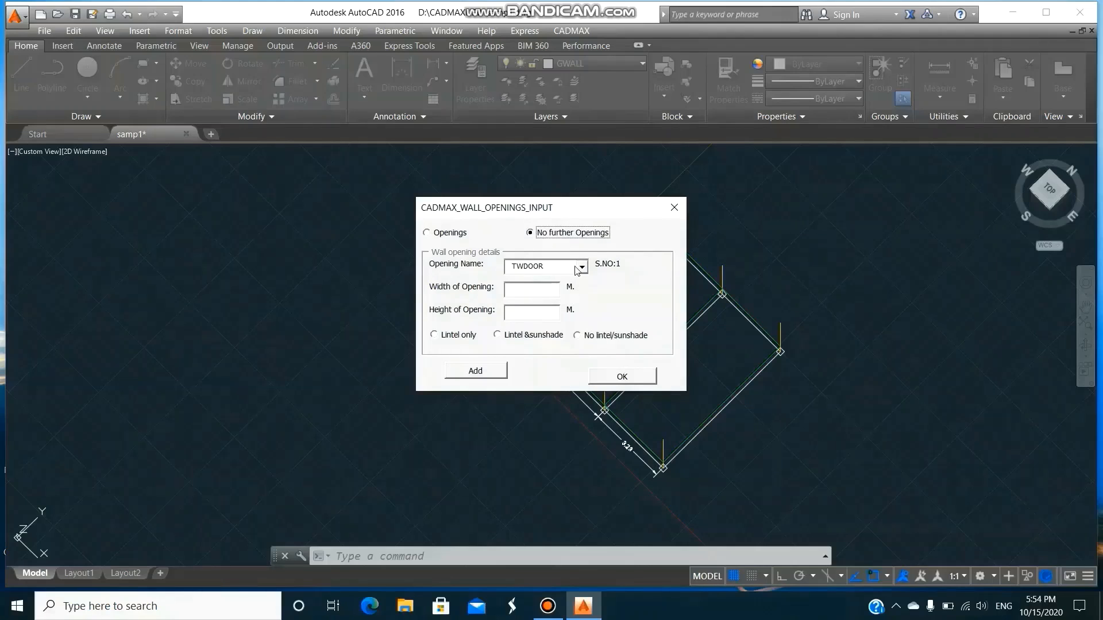
left_click(624, 379)
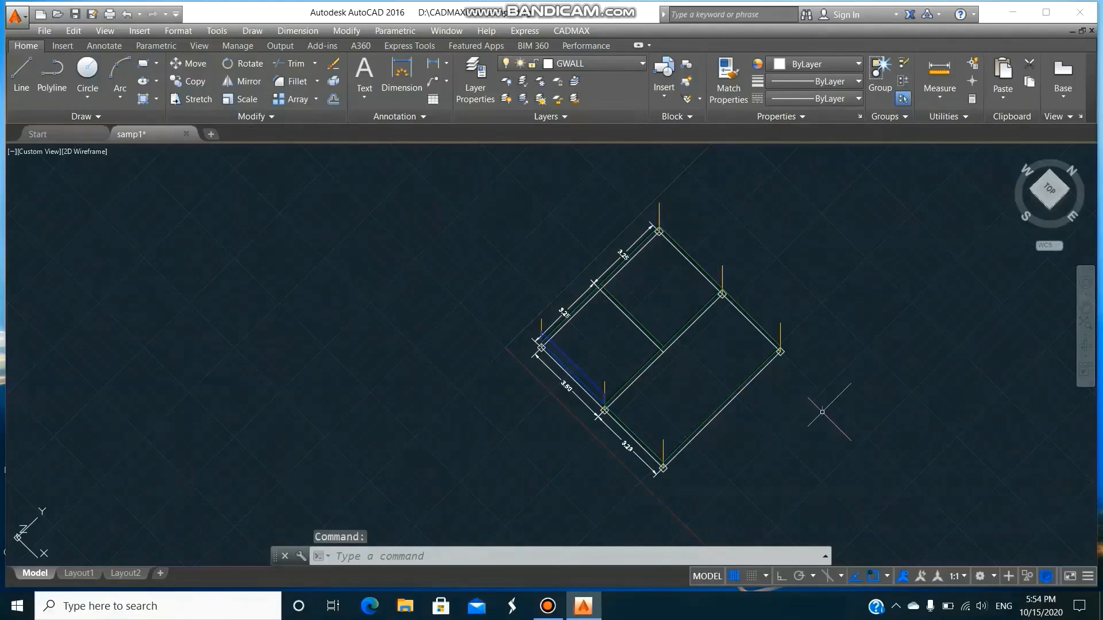
Copy the new wall from its intermediate column end to the matching column on the opposite outer edge.
type("CO")
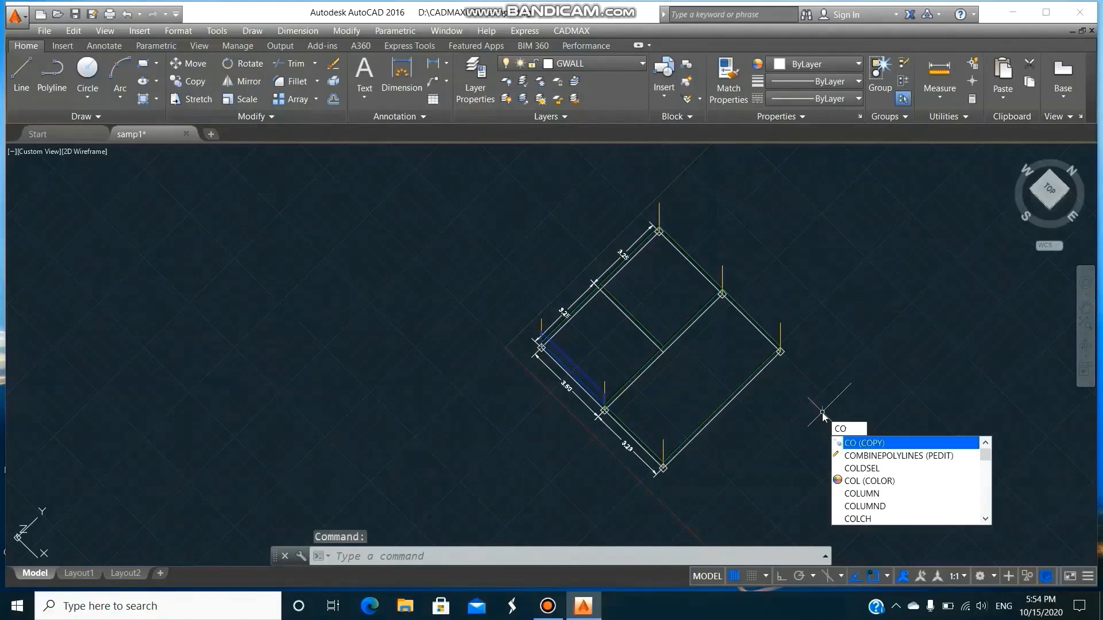
key("Return")
type("L")
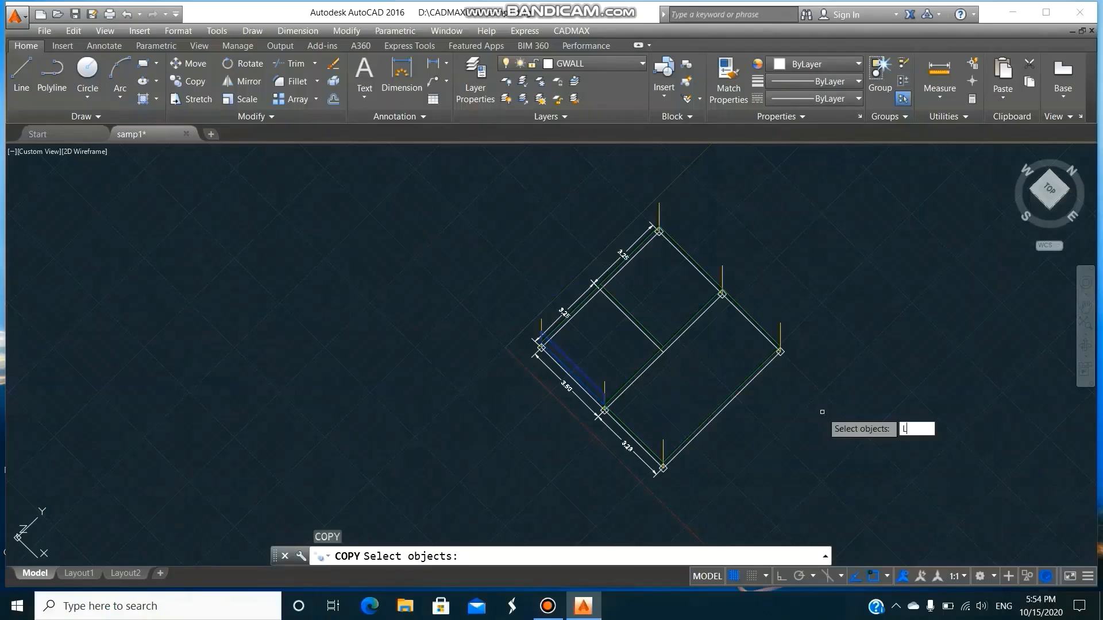
key("Return")
key("Return")
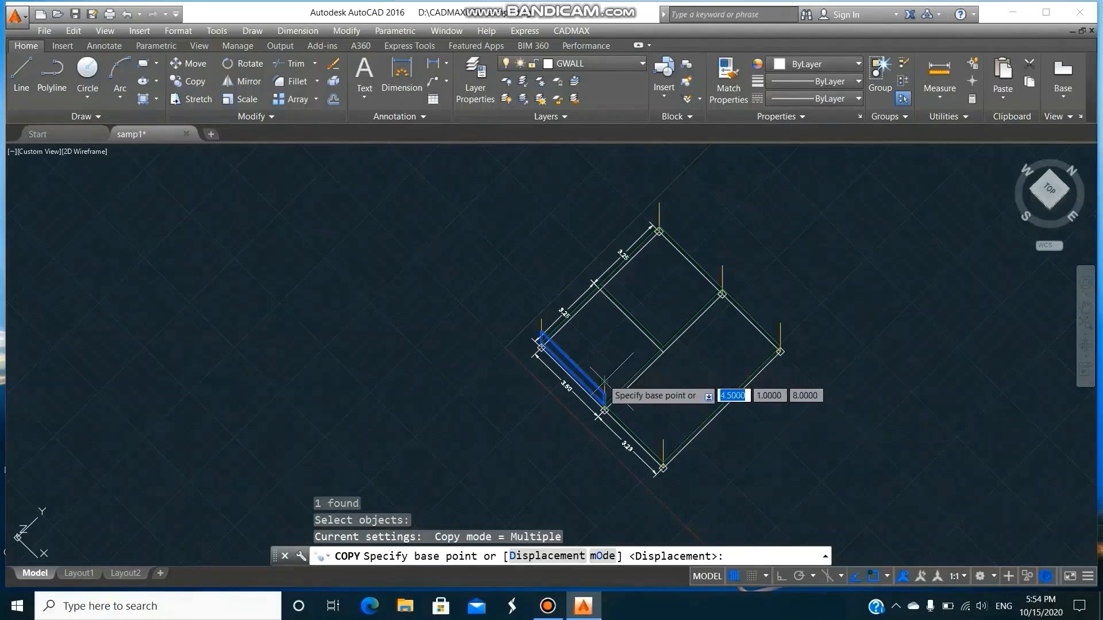
left_click(605, 384)
left_click(727, 260)
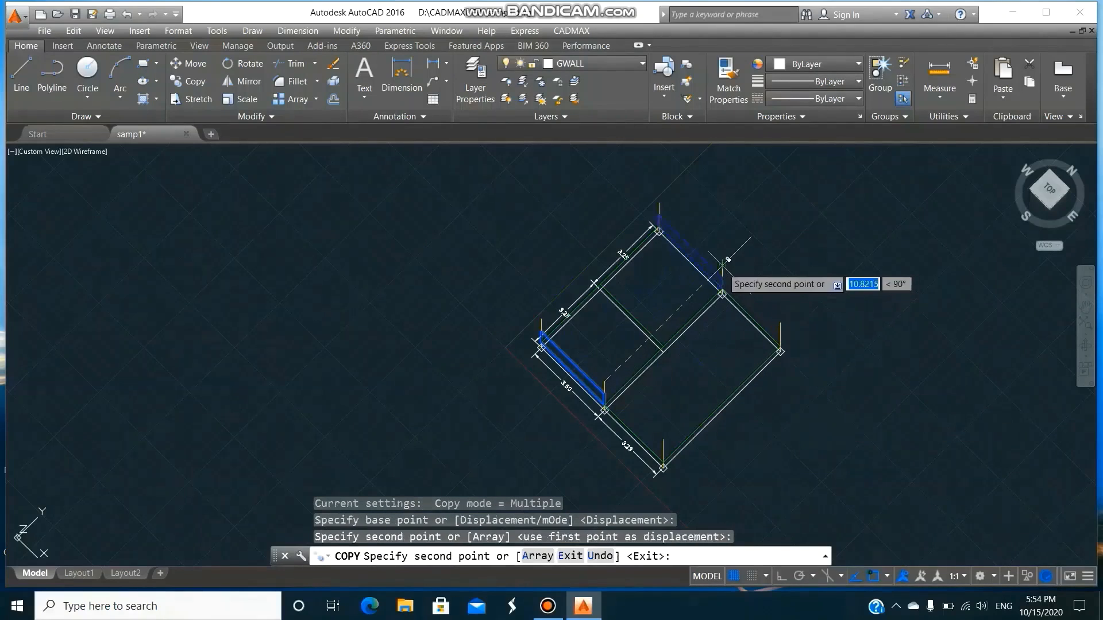
Draw a GWALL wall, 3.2 m high at 1.5 m elevation without openings, along the interior beam from the middle of the 3.25 + 3.25 edge.
key("Return")
type("WA")
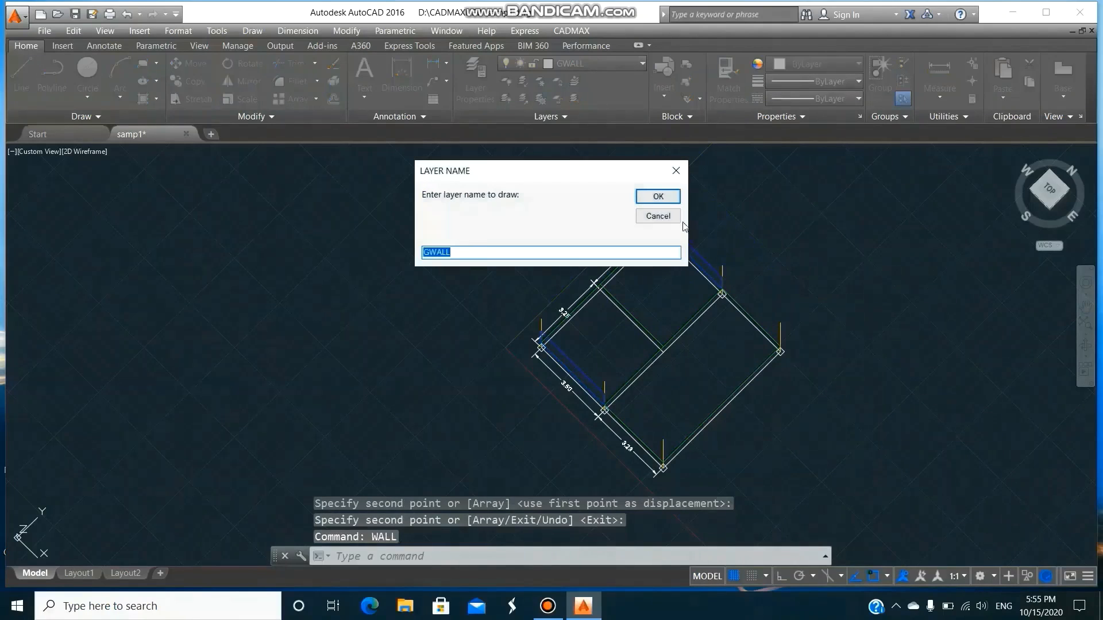
left_click(658, 196)
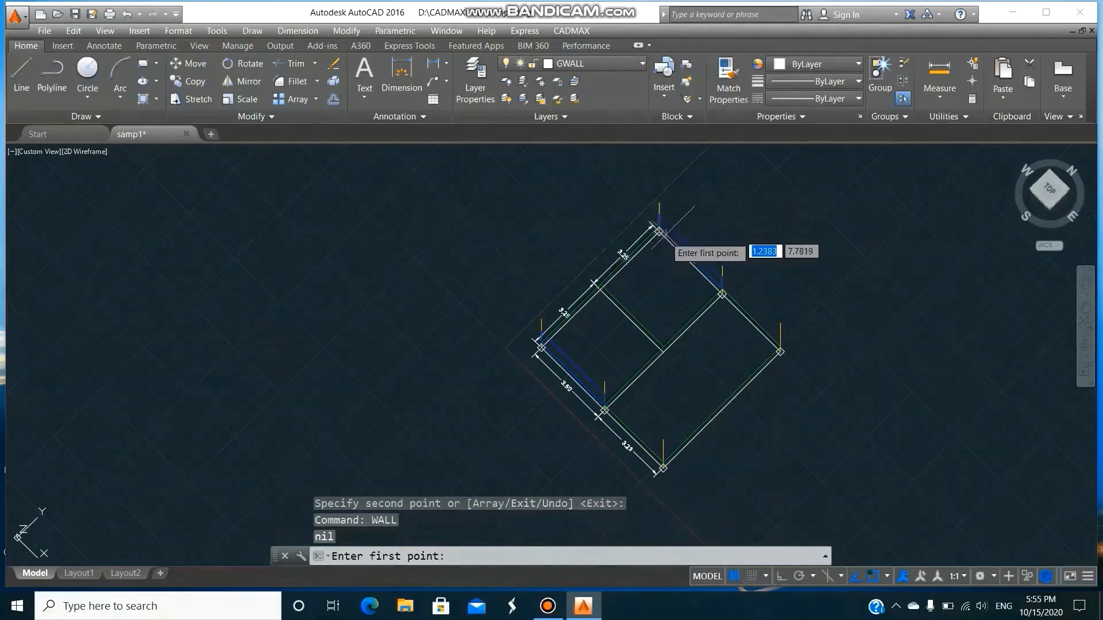
left_click(601, 284)
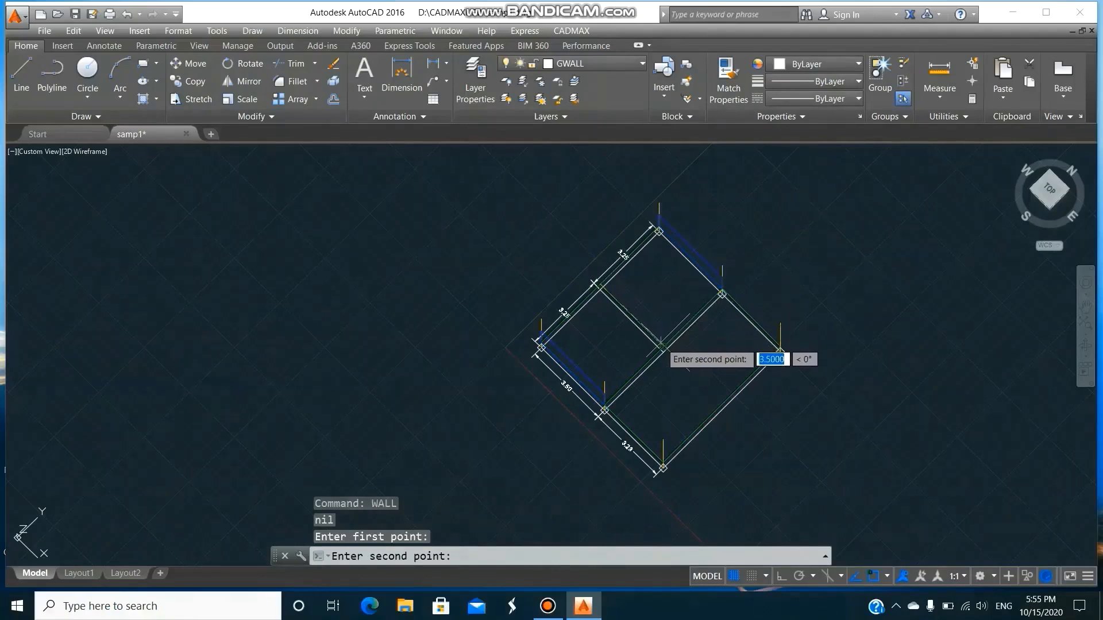
left_click(662, 344)
left_click(573, 375)
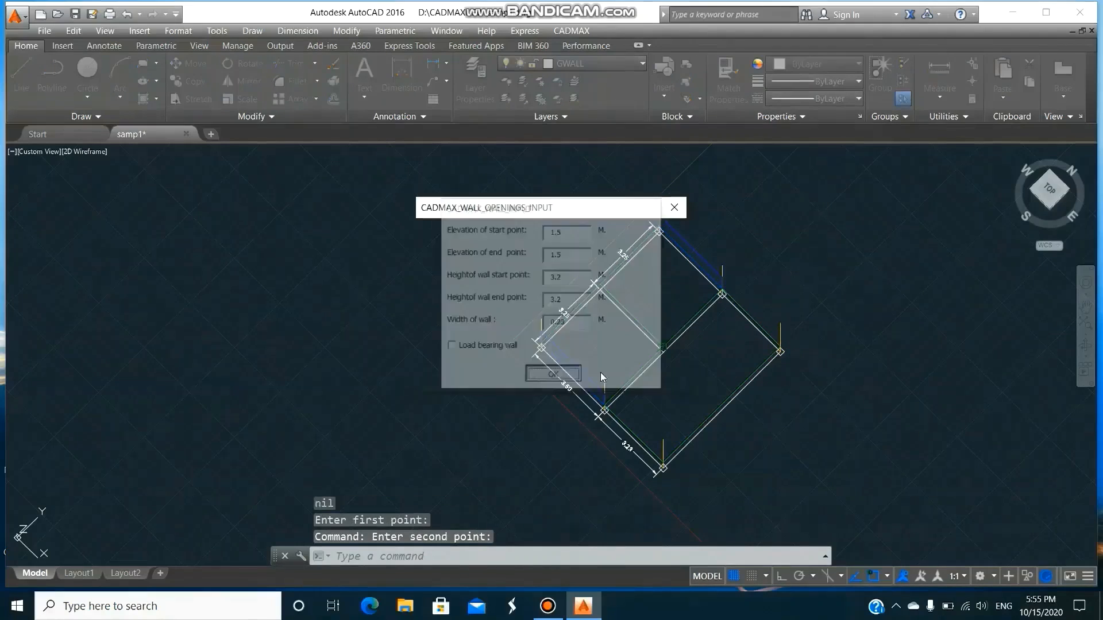
left_click(619, 374)
Draw a GWALL wall without openings from the 3.50 side's intermediate column to the adjoining outer corner column, keeping the current wall values.
key("Return")
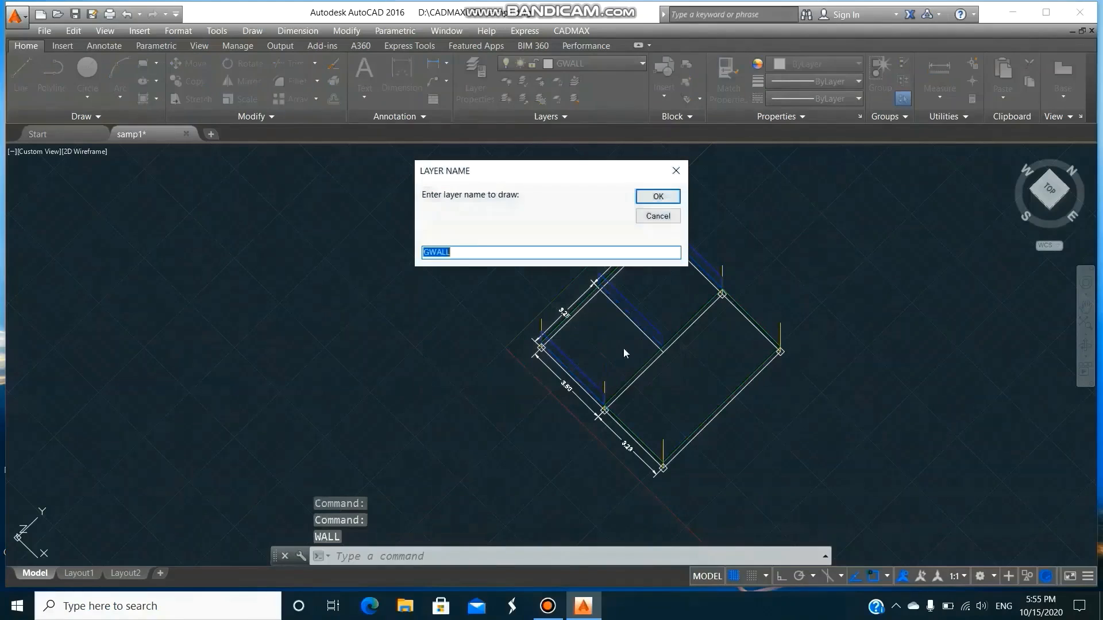
left_click(658, 196)
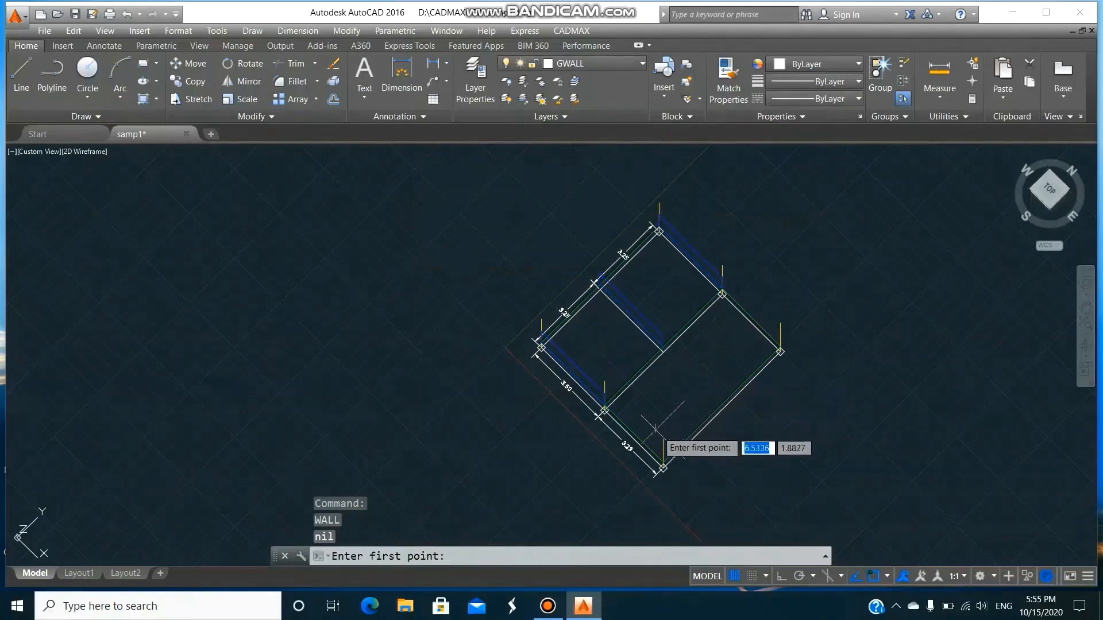
left_click(605, 409)
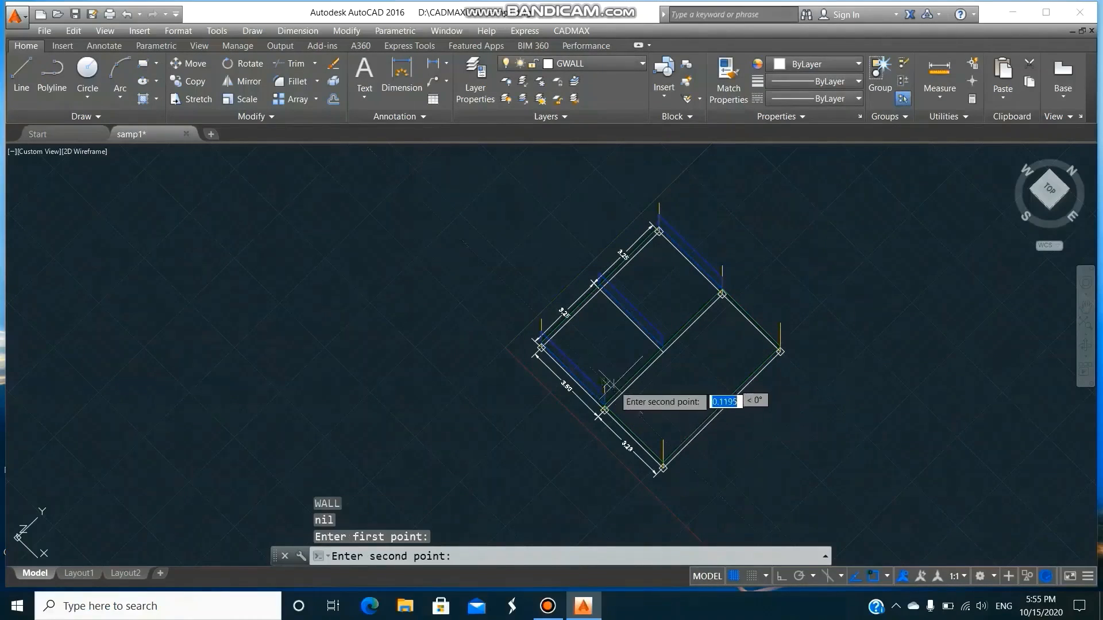
left_click(662, 439)
left_click(578, 376)
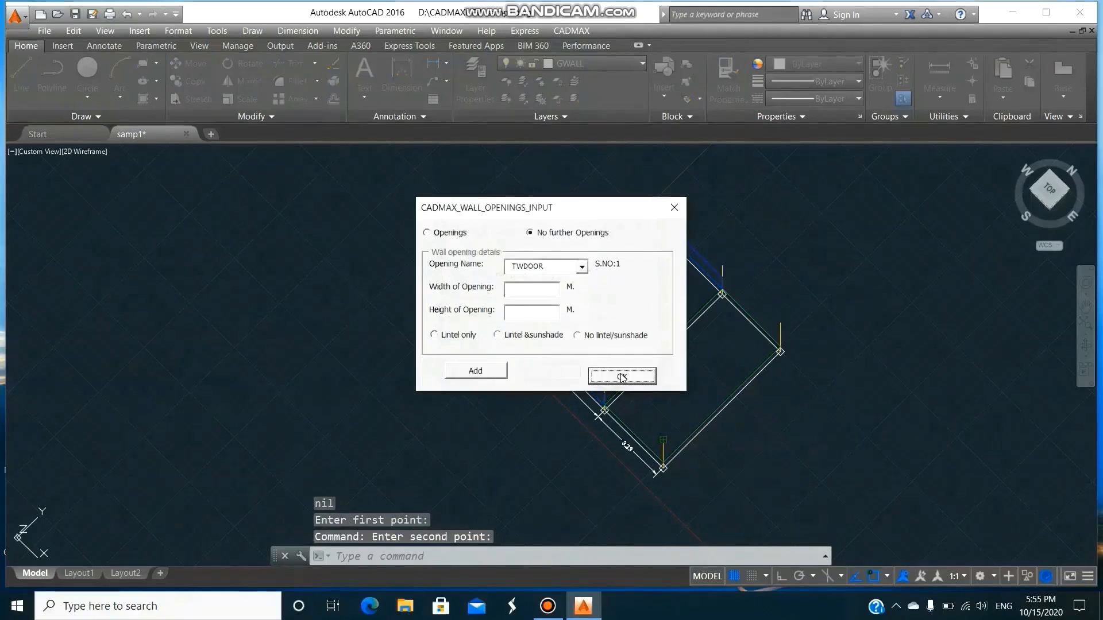
left_click(621, 374)
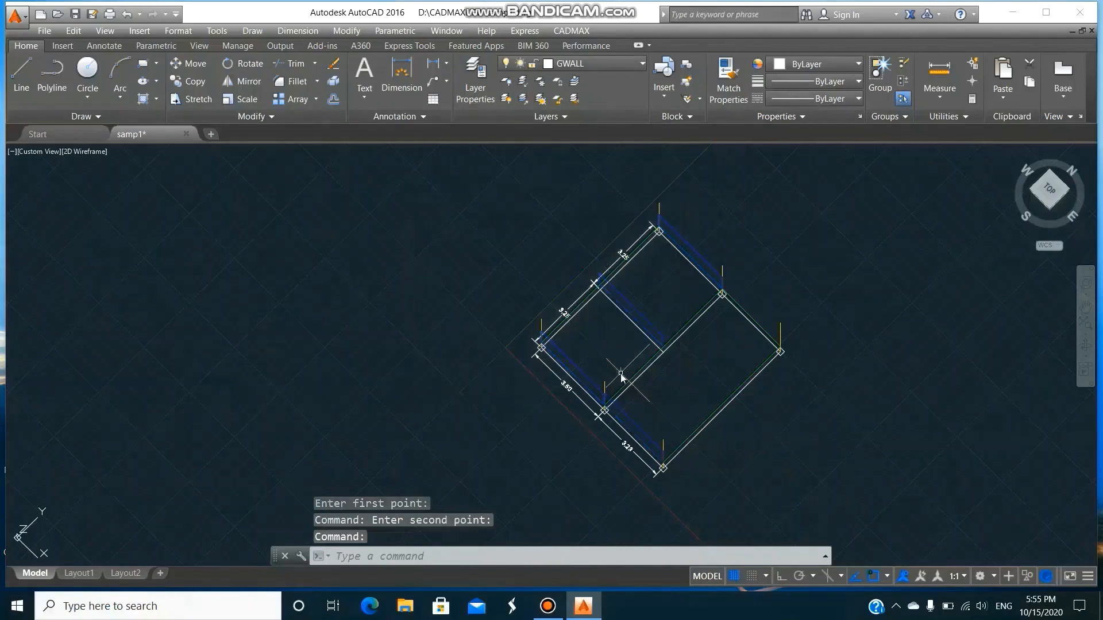
Copy the last wall from its outer corner column to the matching corner column on the opposite edge.
type("co")
key("Return")
type("l")
key("Return")
key("Return")
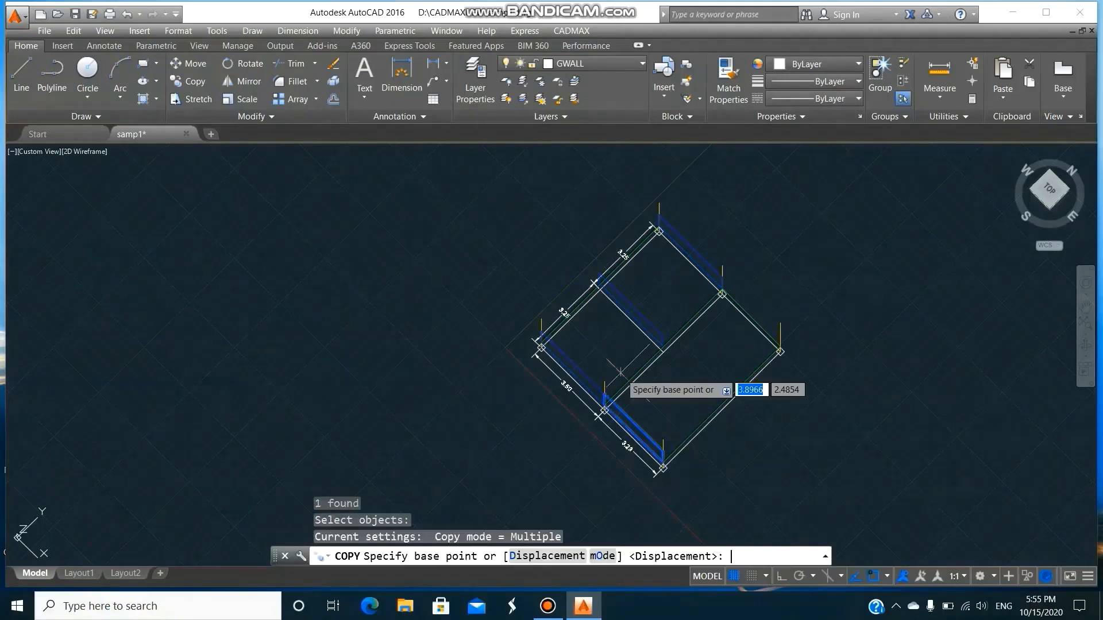
left_click(663, 439)
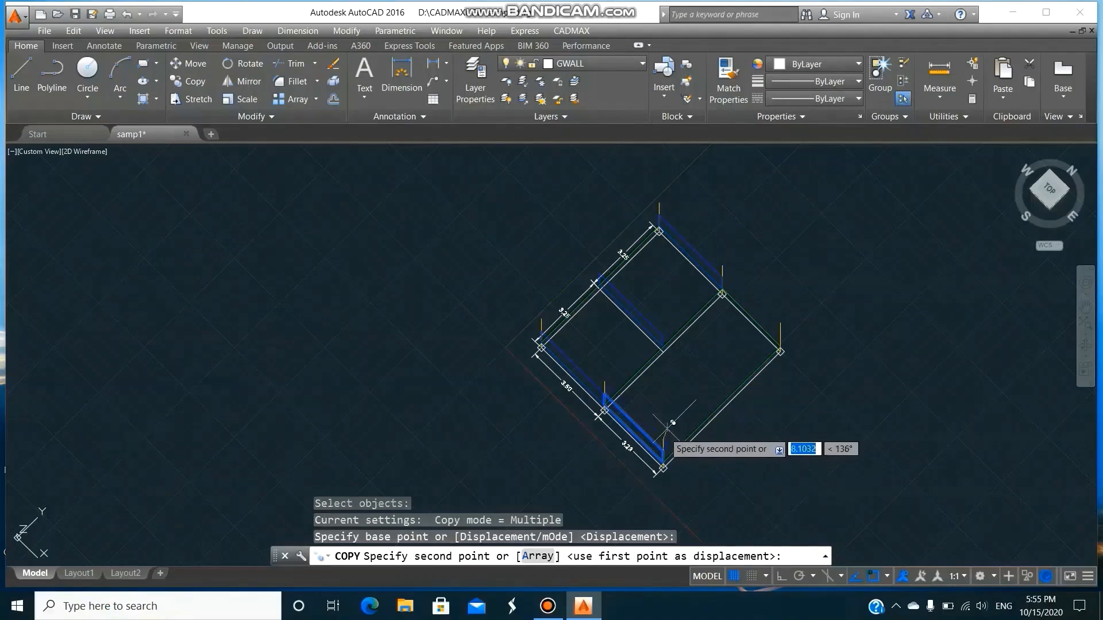
left_click(780, 342)
key("Return")
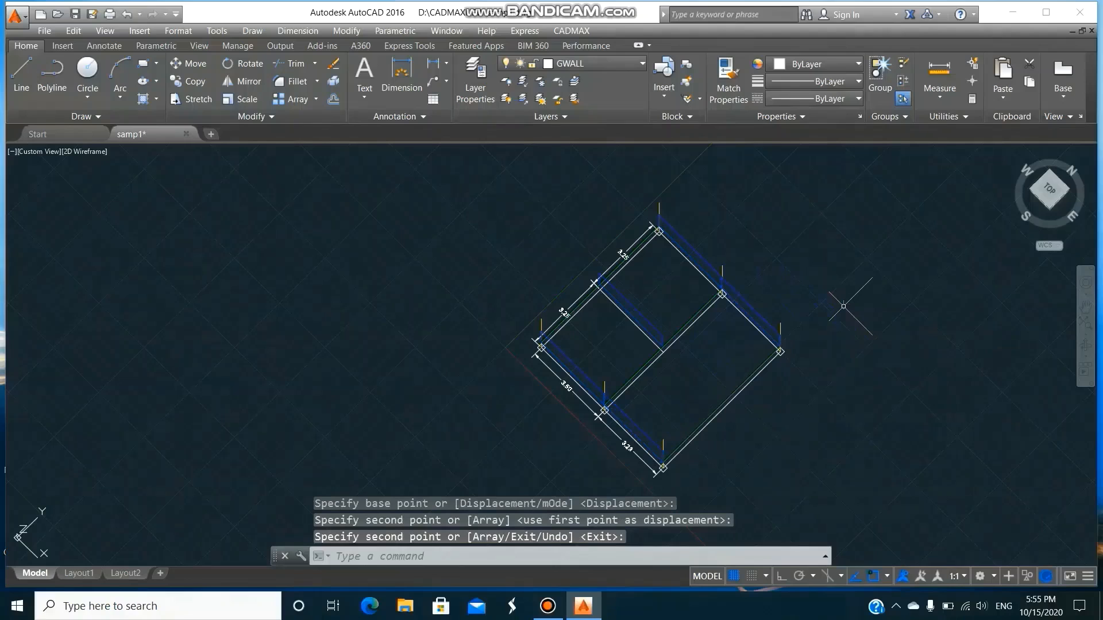
Draw a GWALL wall without openings between the corner columns of the long outer edge opposite the 3.25 + 3.25 edge.
type("WALL")
key("Return")
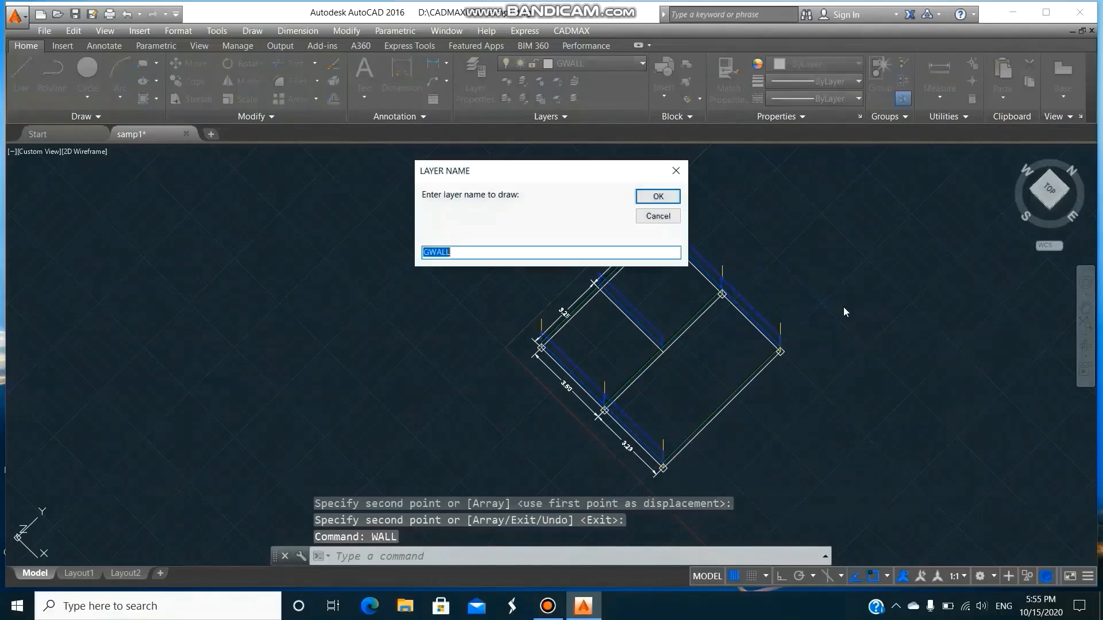
left_click(658, 197)
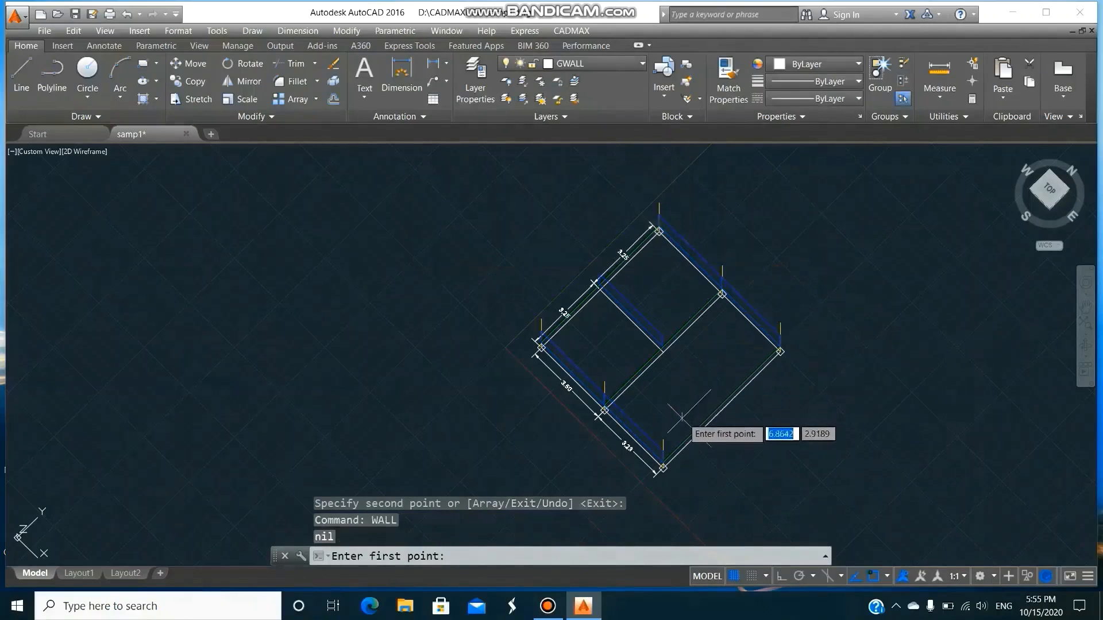
left_click(664, 438)
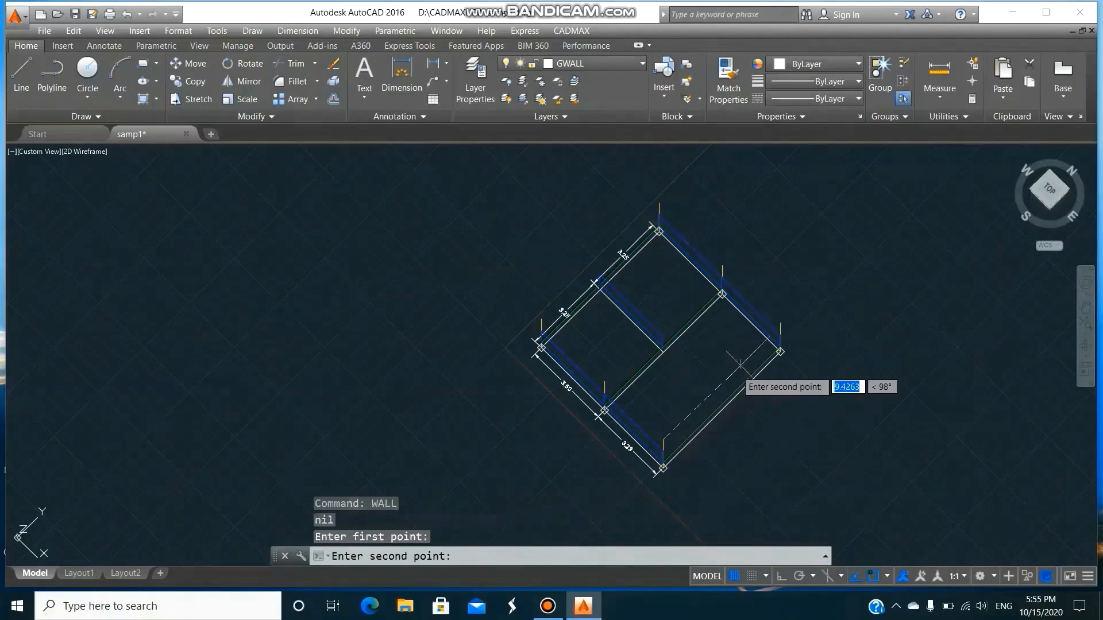
left_click(779, 324)
left_click(578, 377)
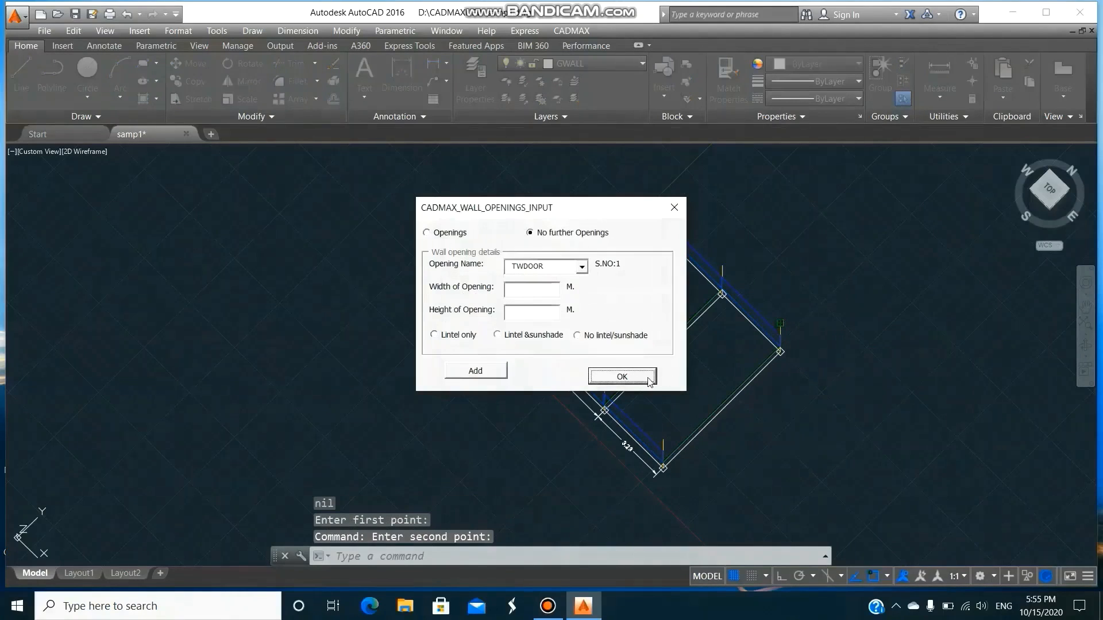
left_click(623, 377)
Draw a 0.23 m wide, 3.2 m high GWALL wall at 1.5 m elevation without openings between the two intermediate columns.
type("WALL")
key("Return")
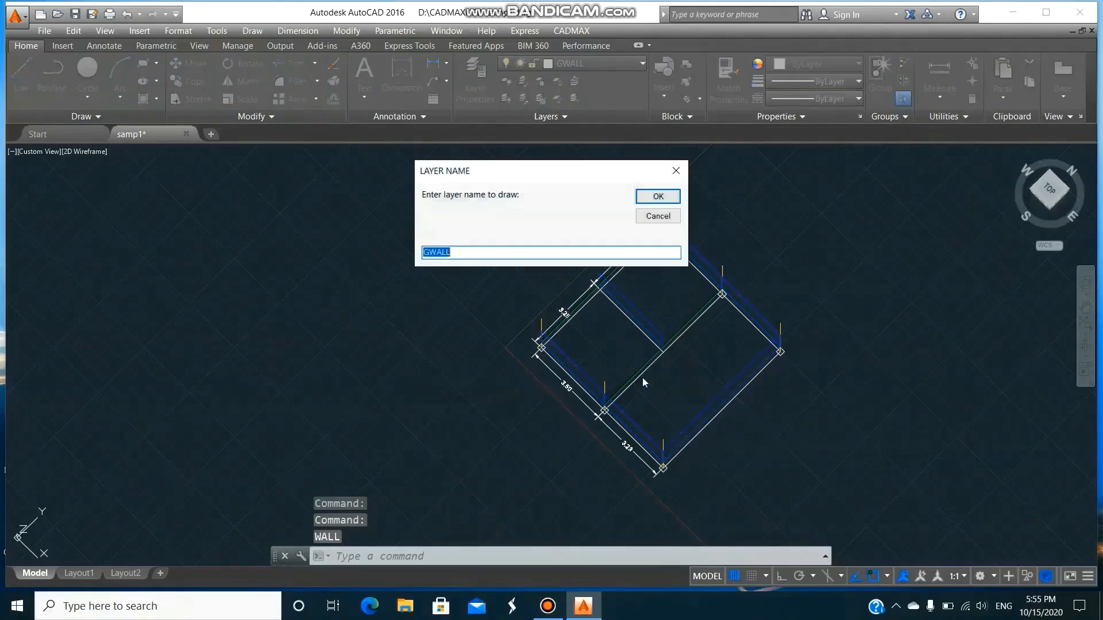
left_click(670, 200)
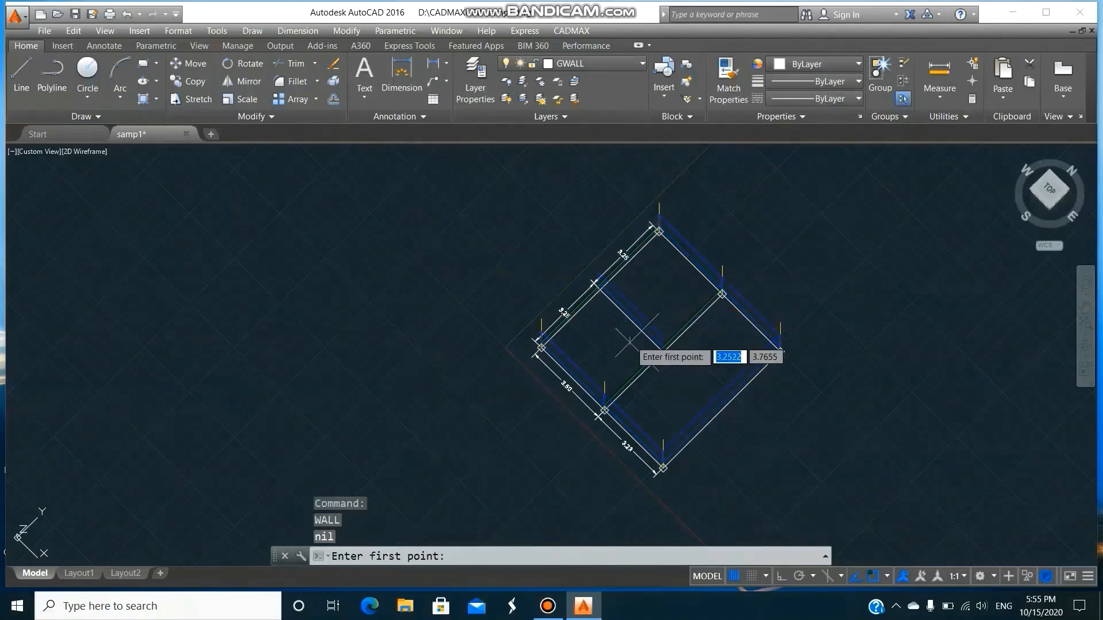
left_click(605, 384)
left_click(722, 271)
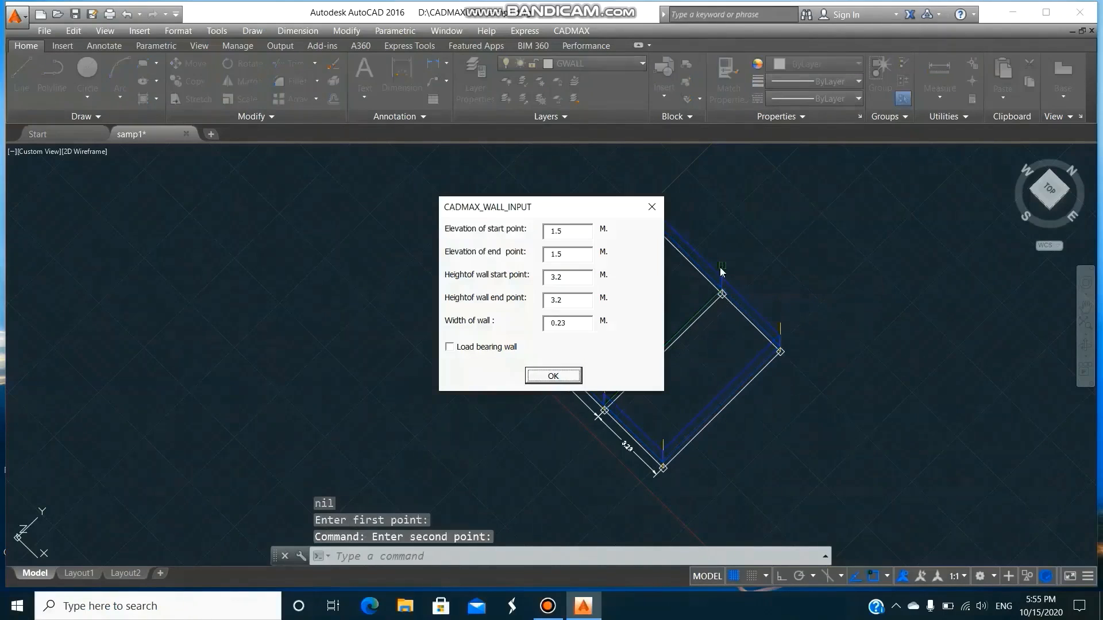
left_click(576, 377)
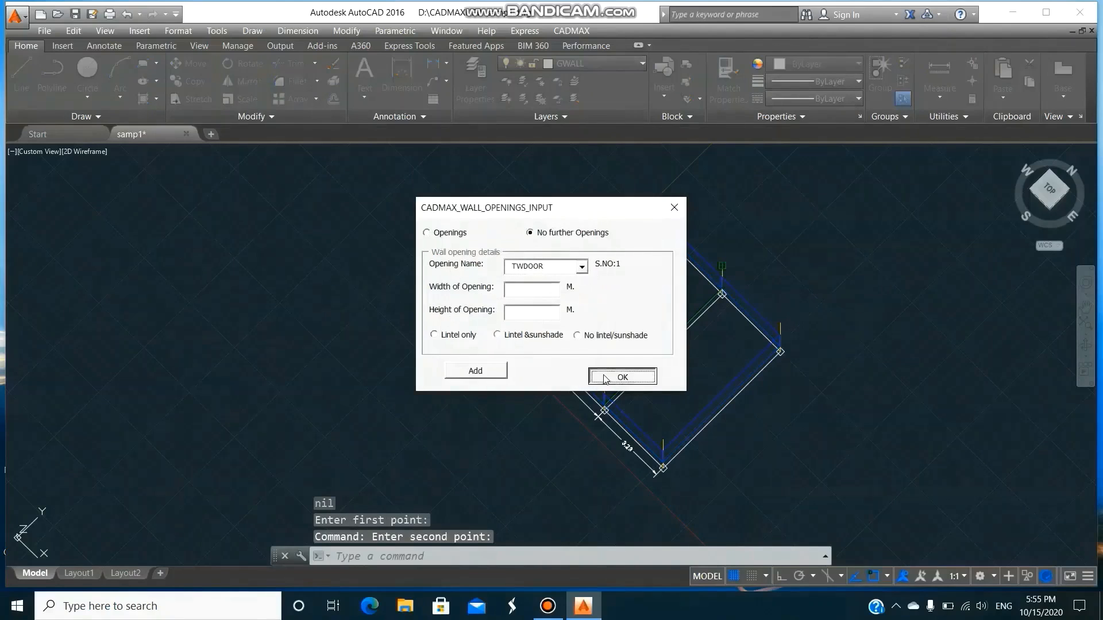
left_click(621, 374)
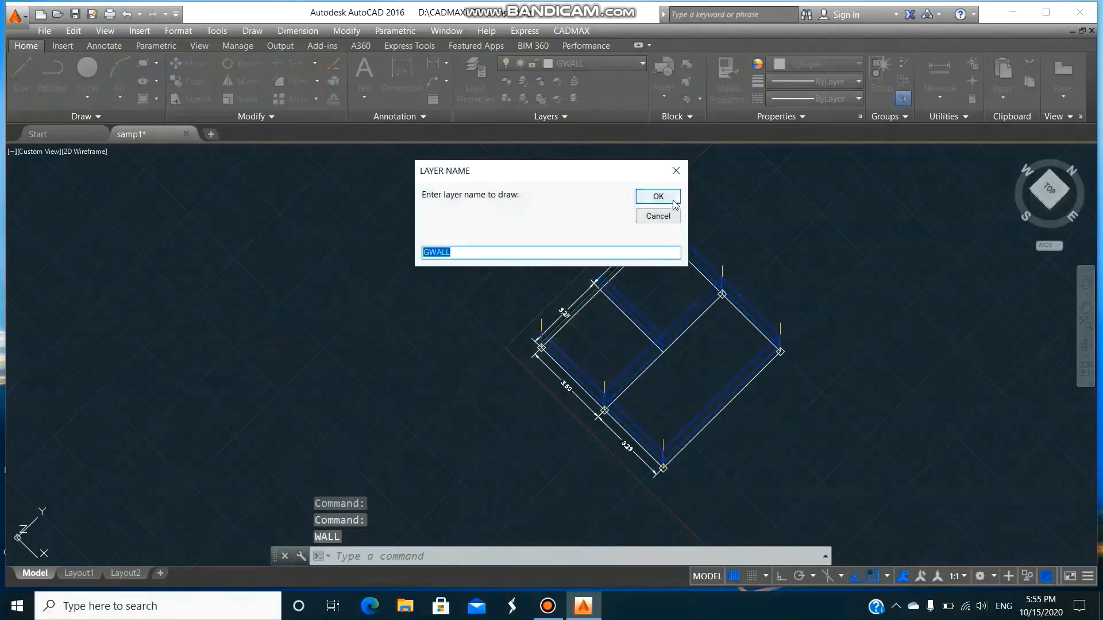
Draw a 0.23 m wide, 3.2 m high GWALL wall at 1.5 m elevation without openings along the full 3.25 + 3.25 edge.
left_click(654, 195)
left_click(547, 302)
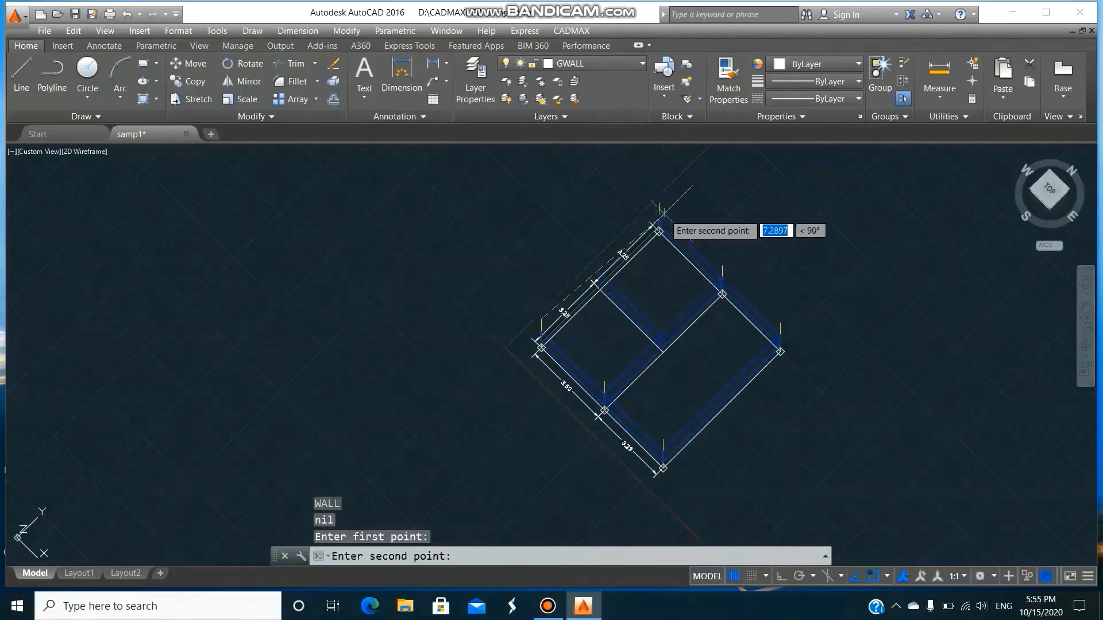
left_click(664, 202)
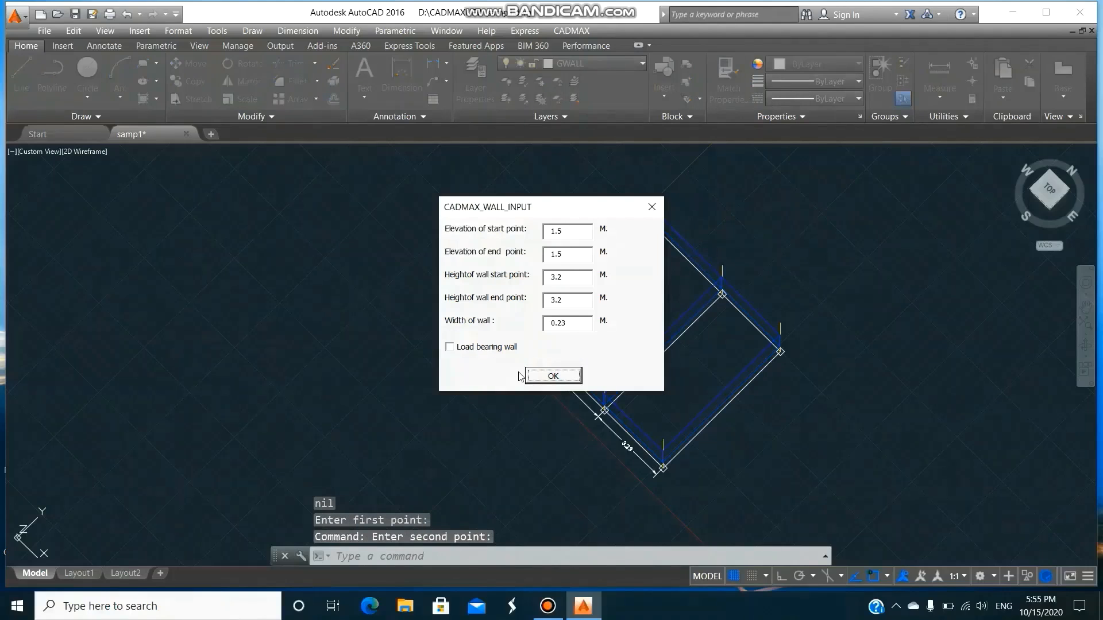
left_click(551, 377)
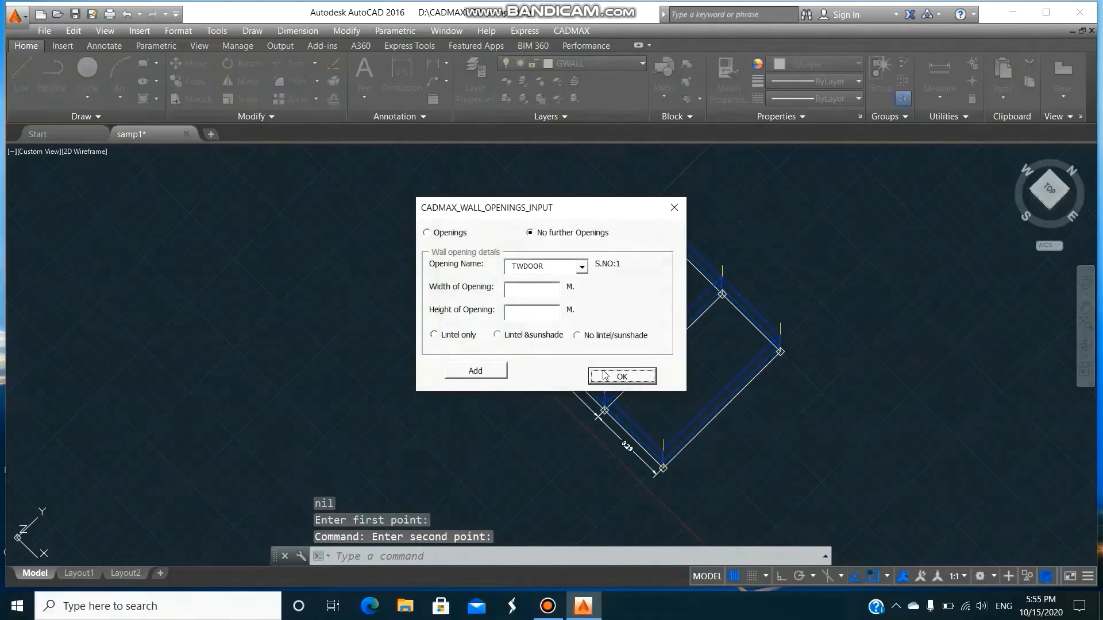
left_click(604, 376)
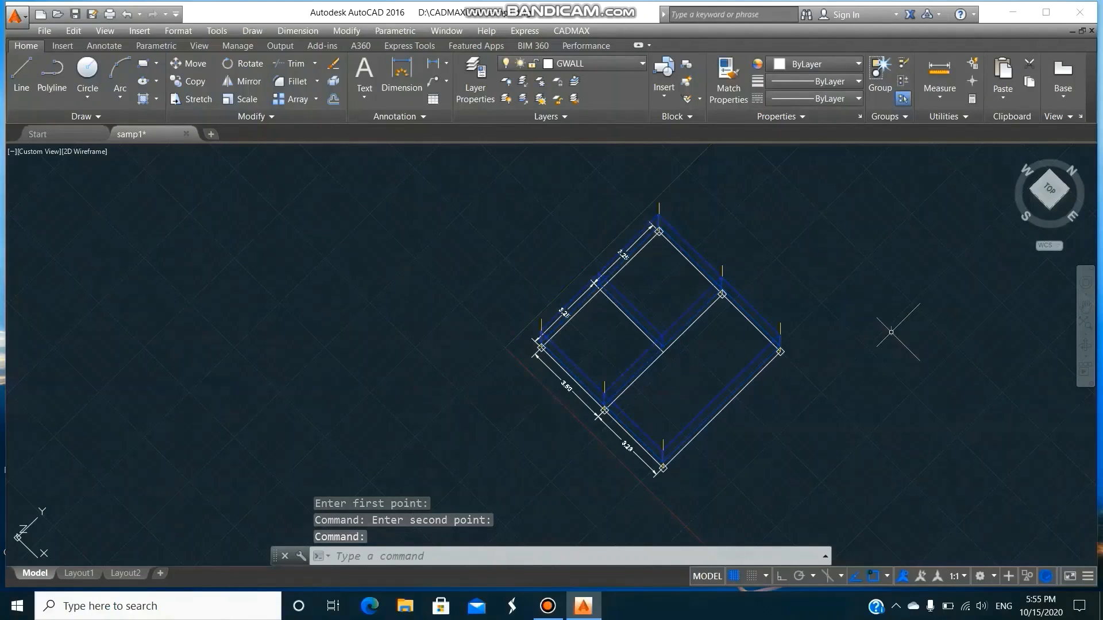
Turn off layer 0 and the current layer GWALL, leaving the column and ground beam layers on.
type("LA")
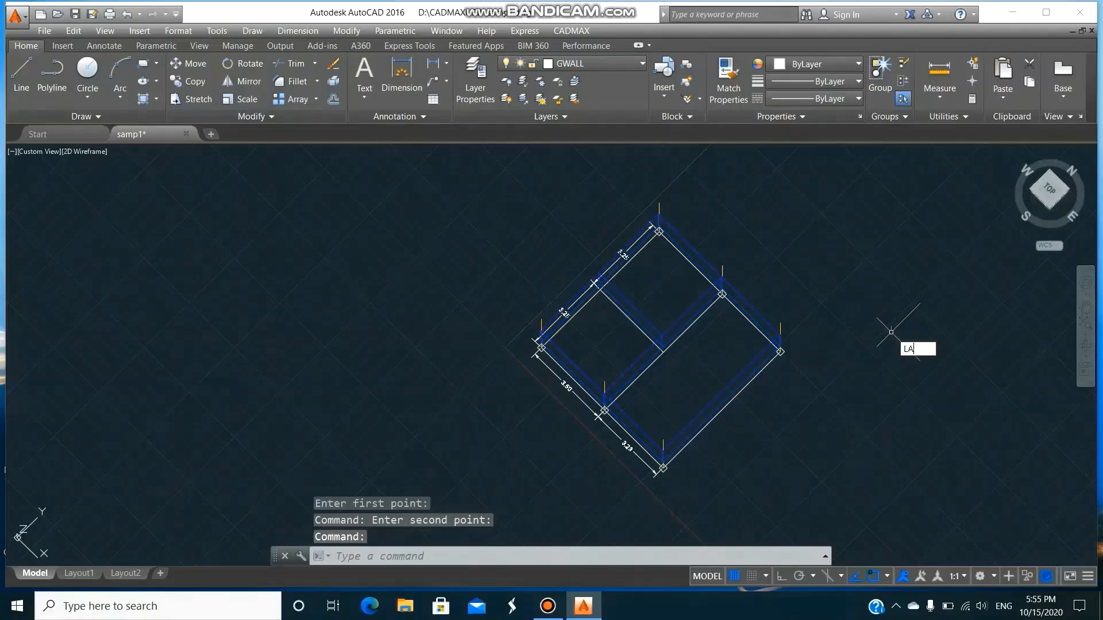
key("Return")
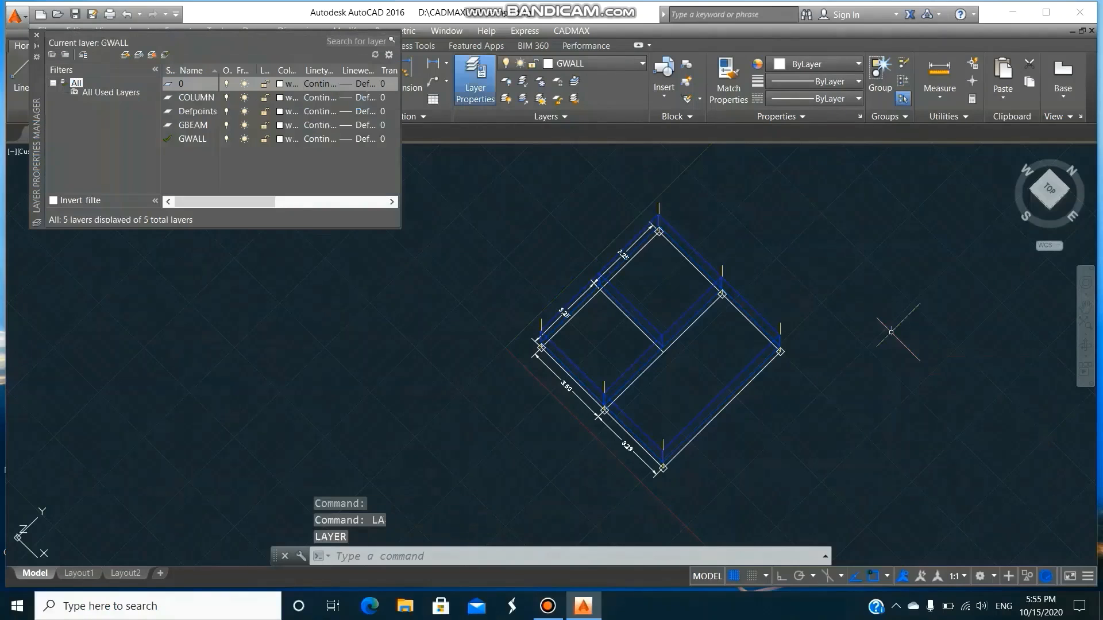
left_click(226, 85)
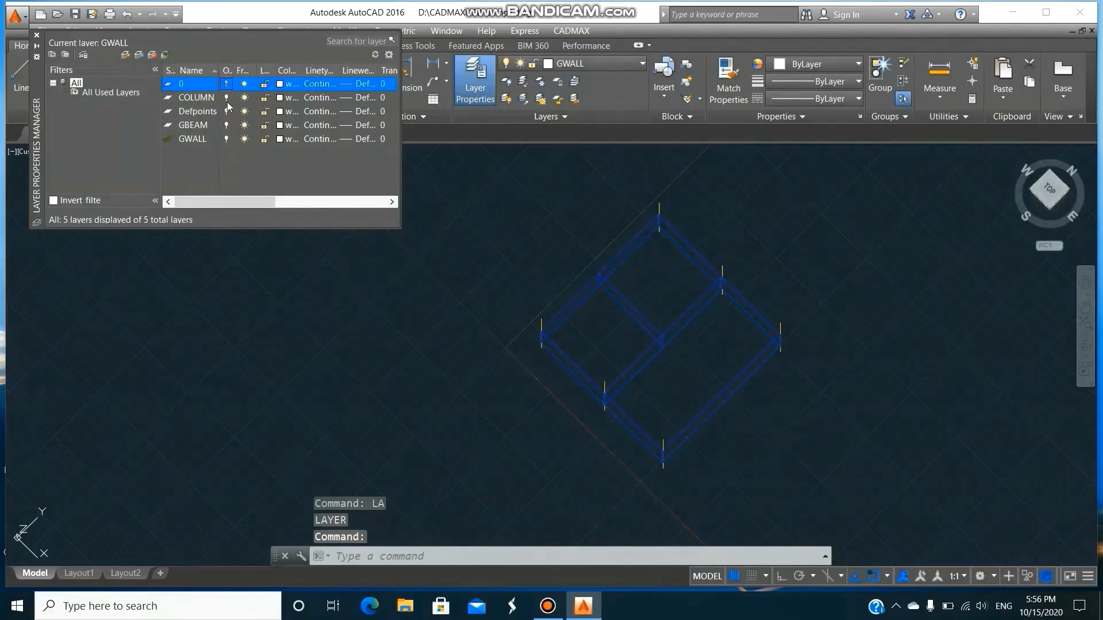
left_click(226, 139)
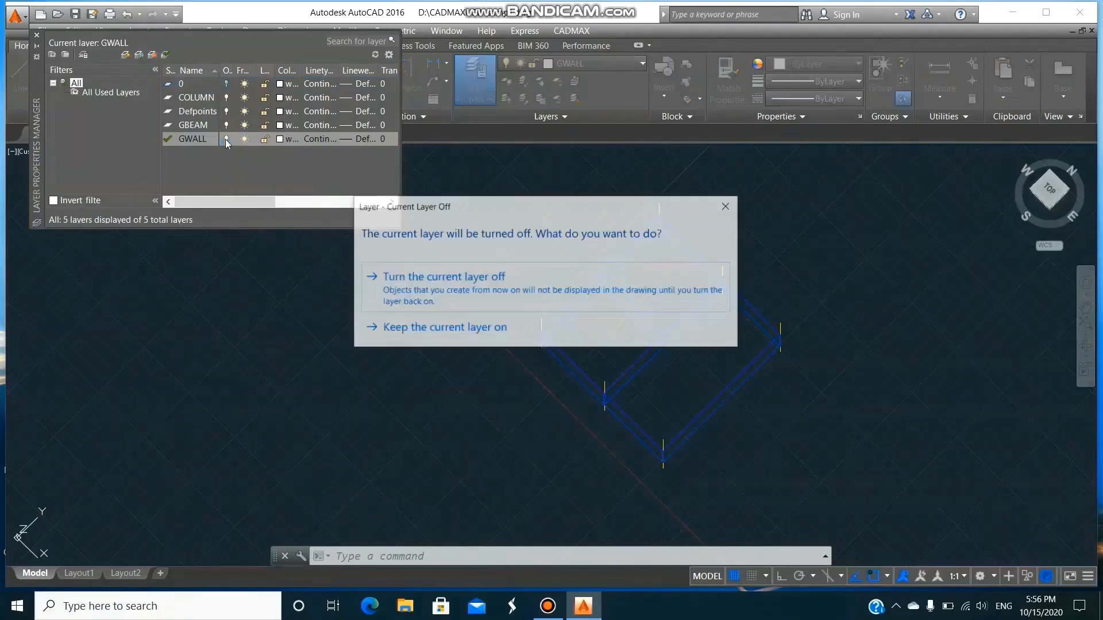
left_click(404, 290)
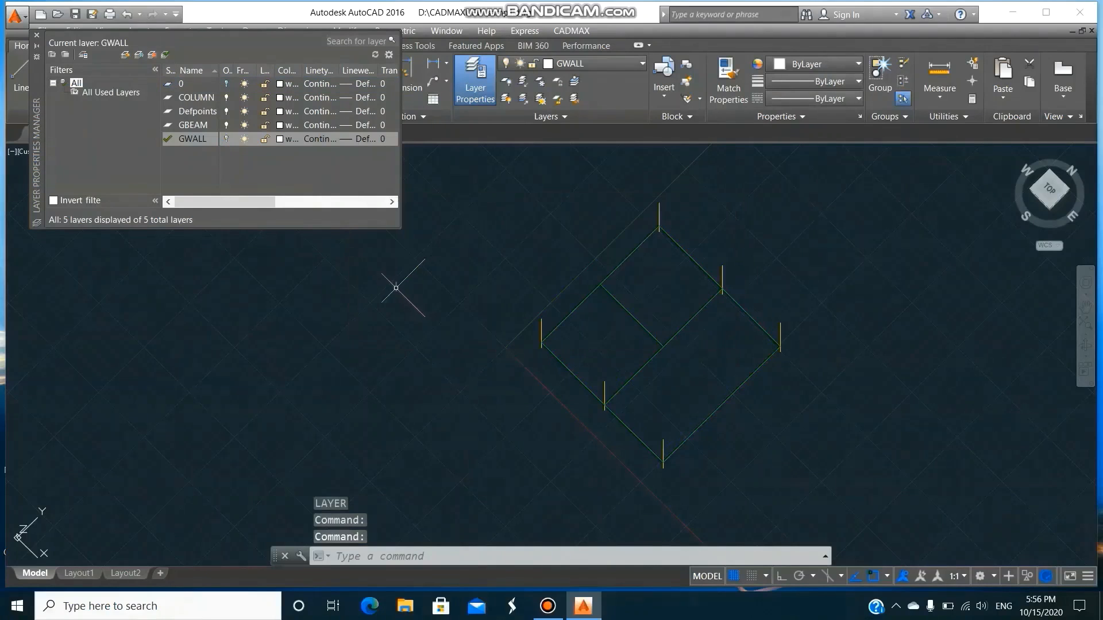
left_click(37, 35)
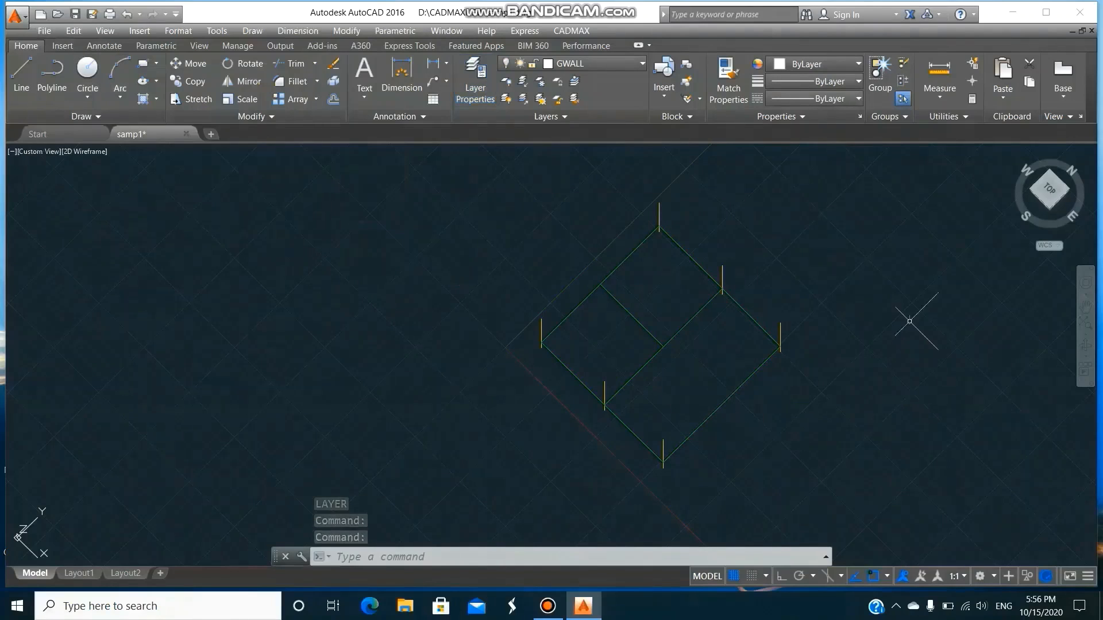
Draw a 230 x 350 mm beam on layer BEAM at 5 m elevation along the 3.5 m bay edge, supported at both ends.
left_click(575, 31)
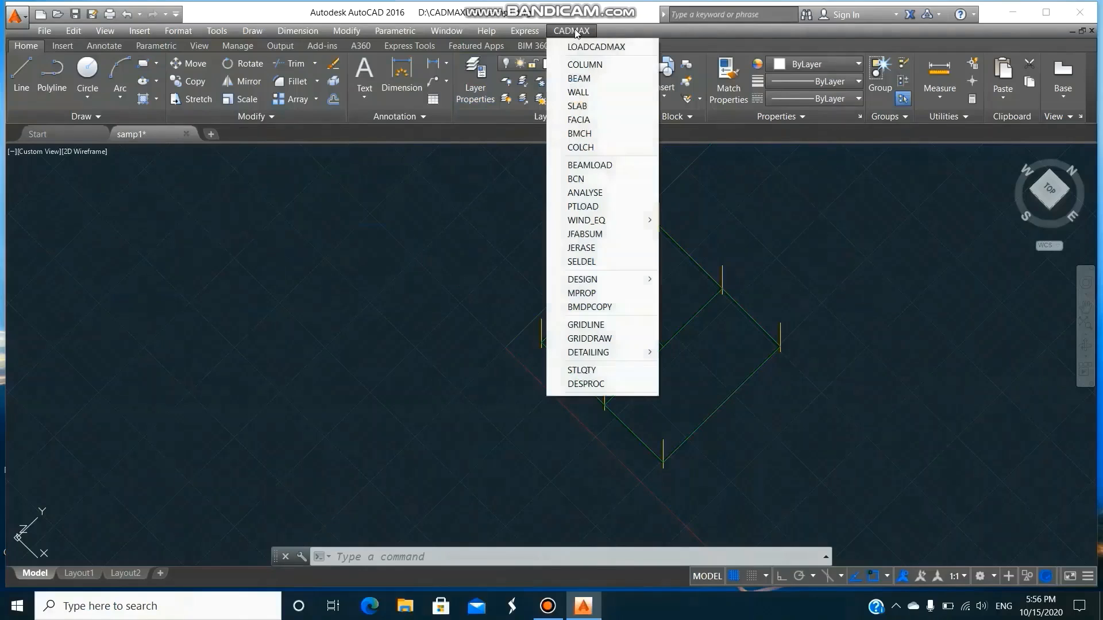
left_click(591, 78)
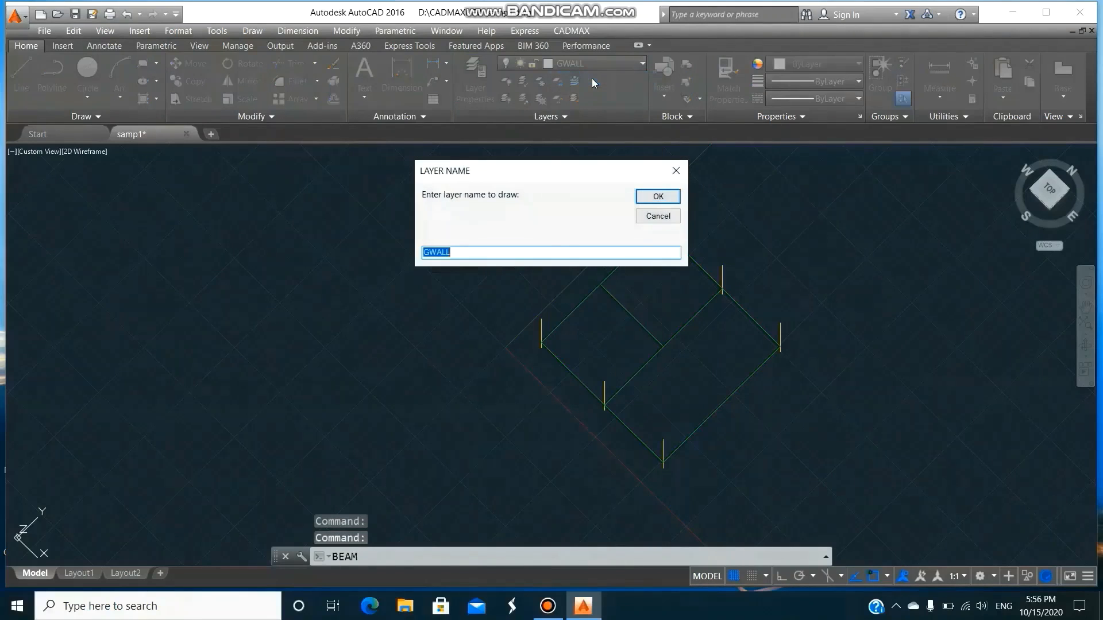
type("BEAM")
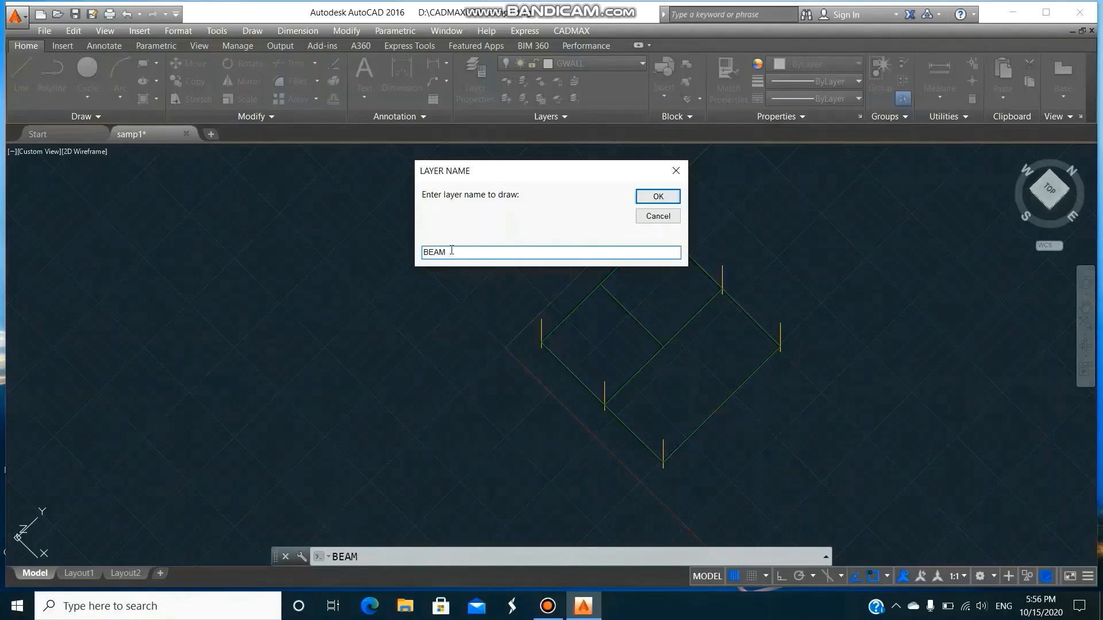
left_click(657, 197)
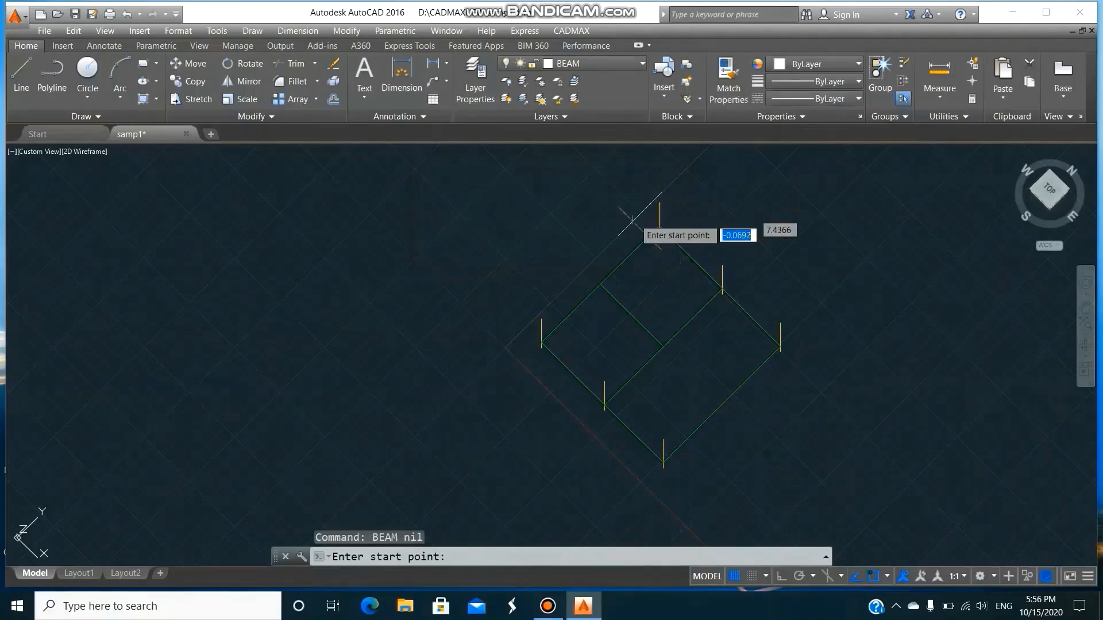
left_click(540, 320)
left_click(605, 380)
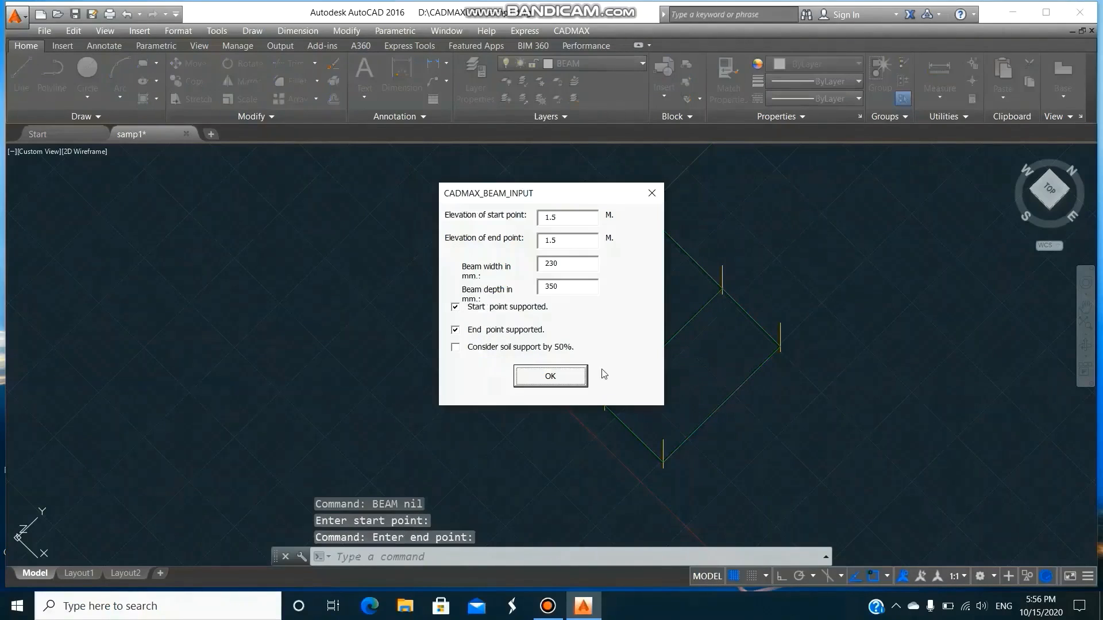
double_click(568, 217)
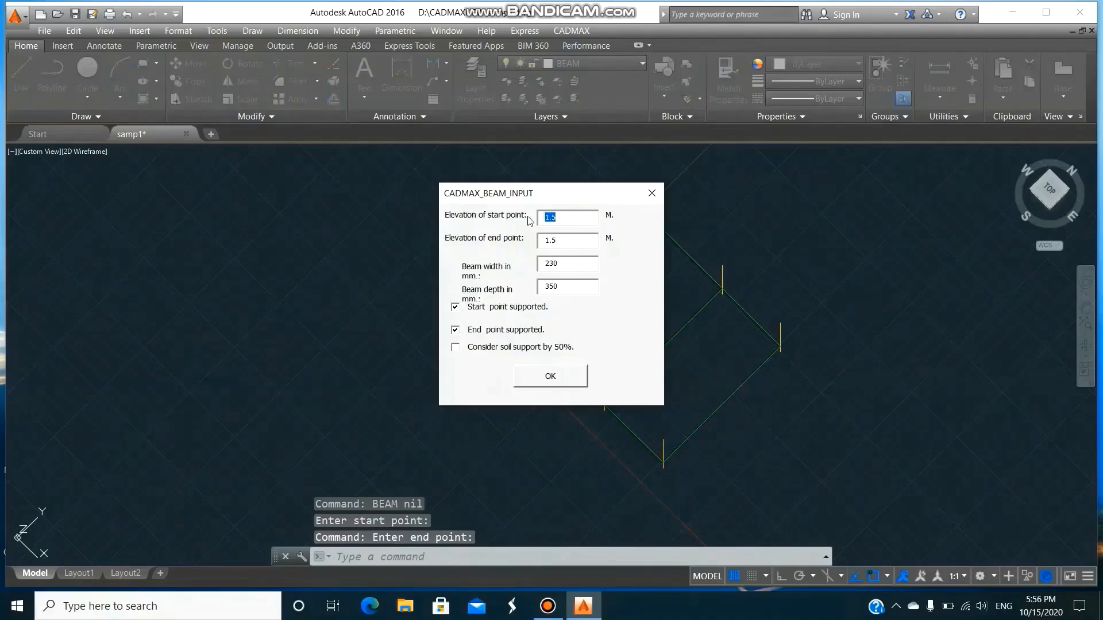
type("5")
double_click(592, 245)
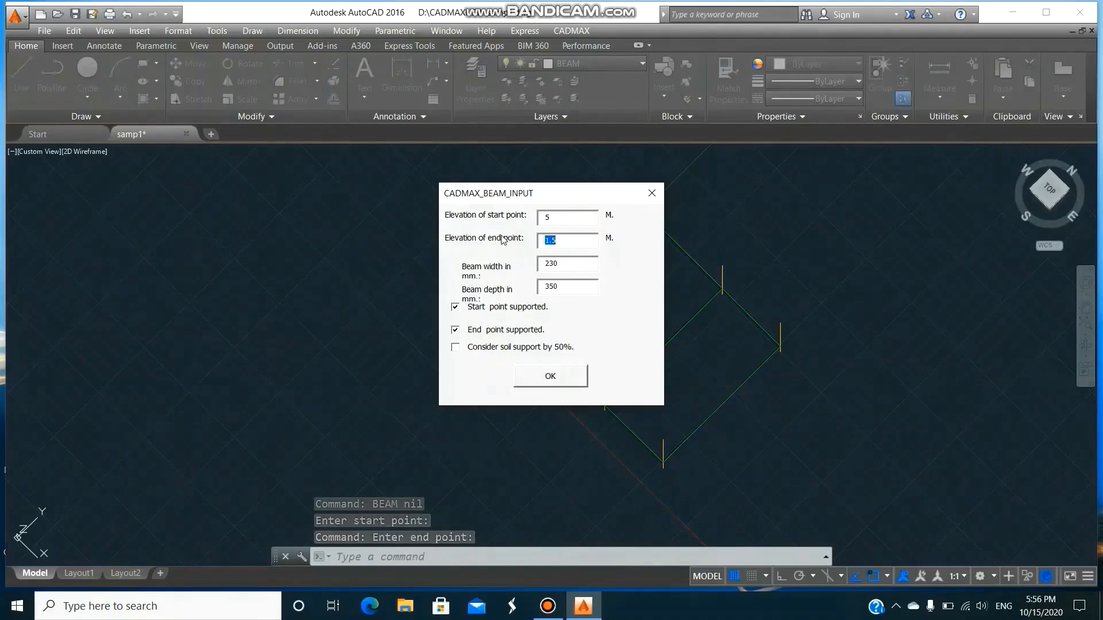
type("5")
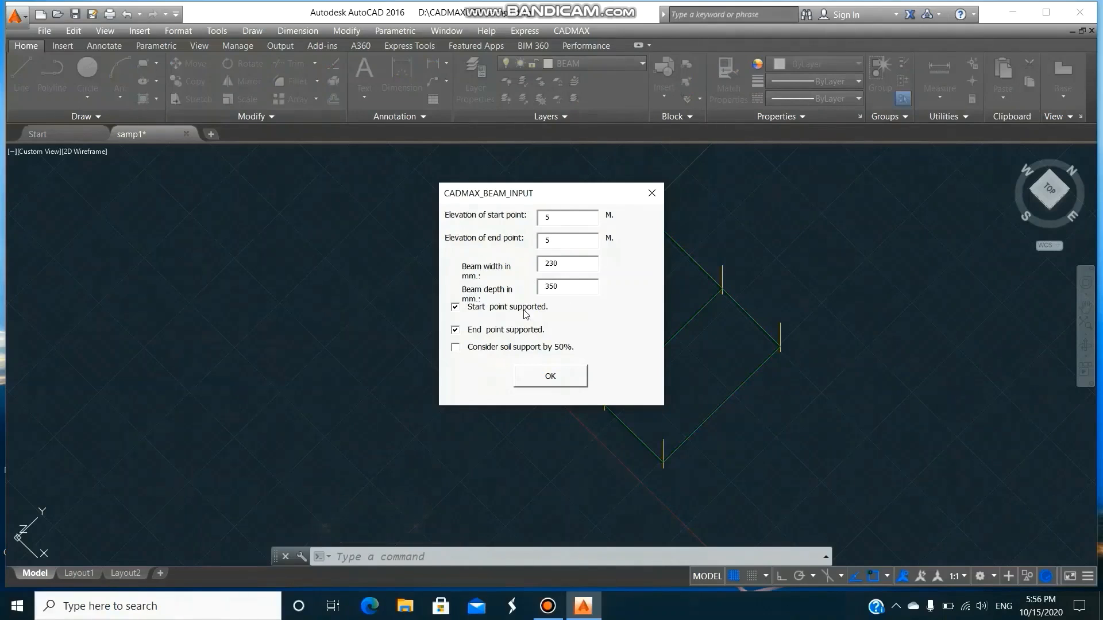
left_click(550, 376)
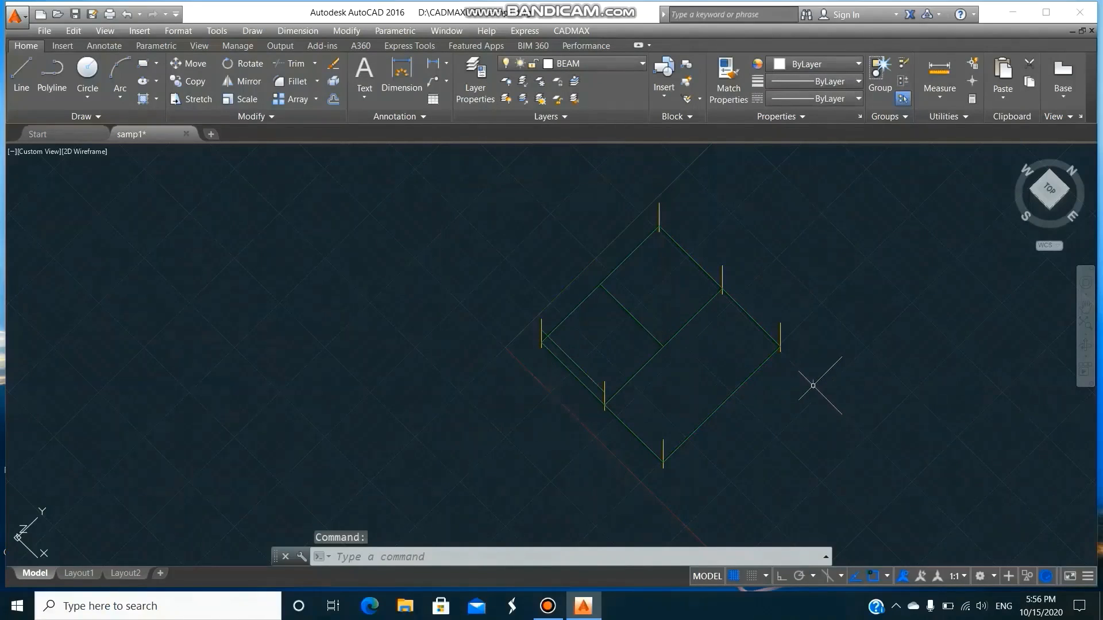
Copy the new upper beam above the short intermediate ground beam and onto the opposite edge between its corner and intermediate columns.
type("co")
key("Return")
type("l")
key("Return")
key("Return")
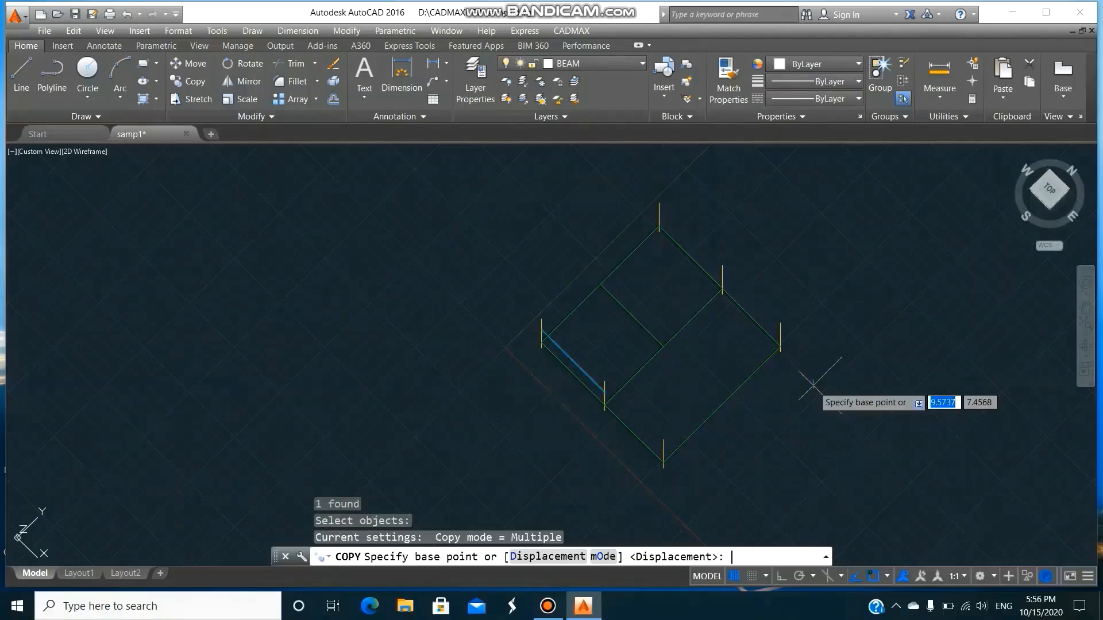
left_click(604, 404)
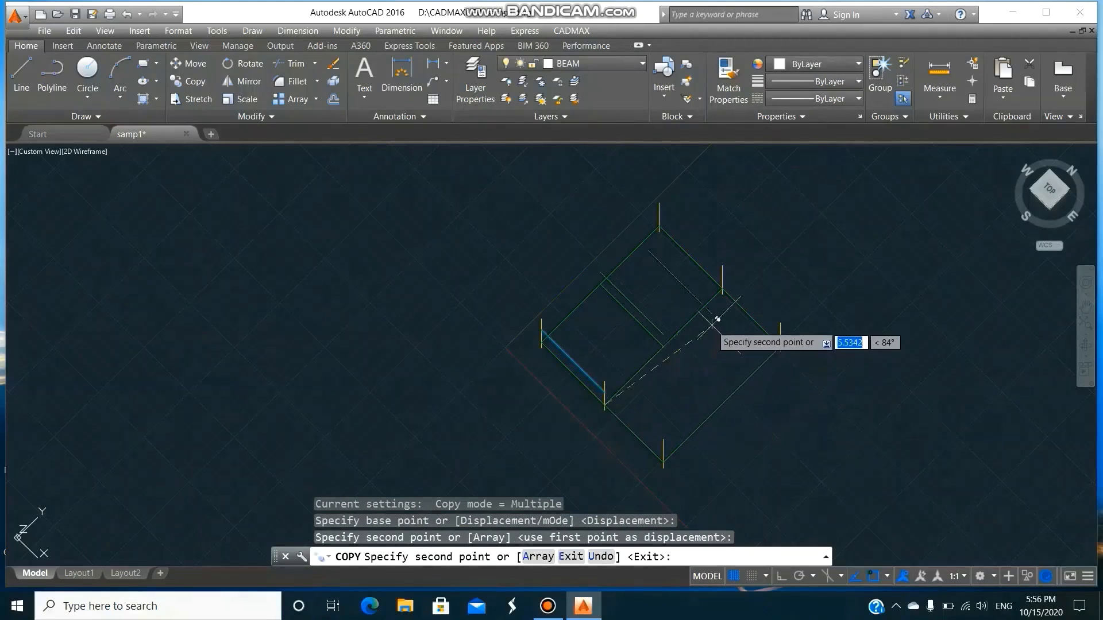
left_click(722, 287)
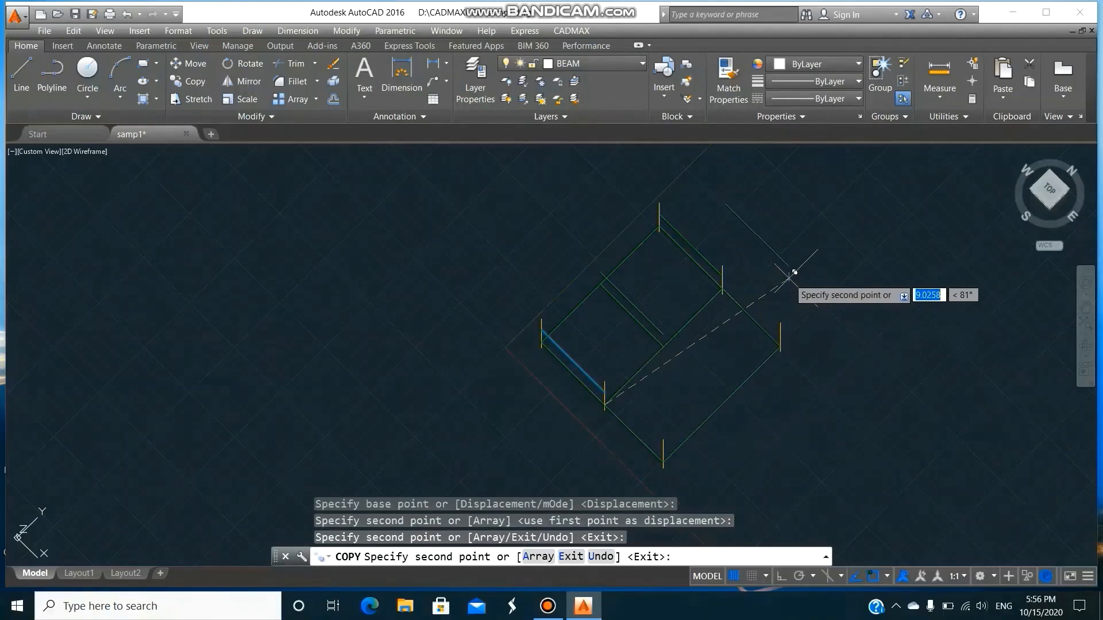
key("Return")
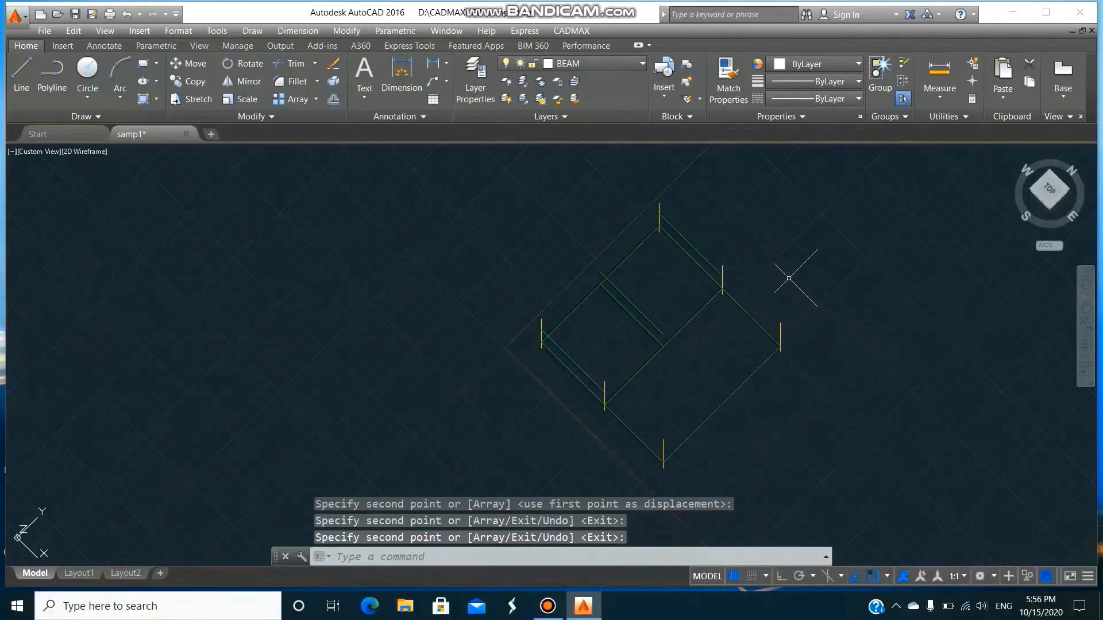
Draw a 230 x 350 mm upper beam at 5 m elevation along the adjoining 3.23 m bay edge, from intermediate to corner column.
left_click(572, 30)
left_click(598, 77)
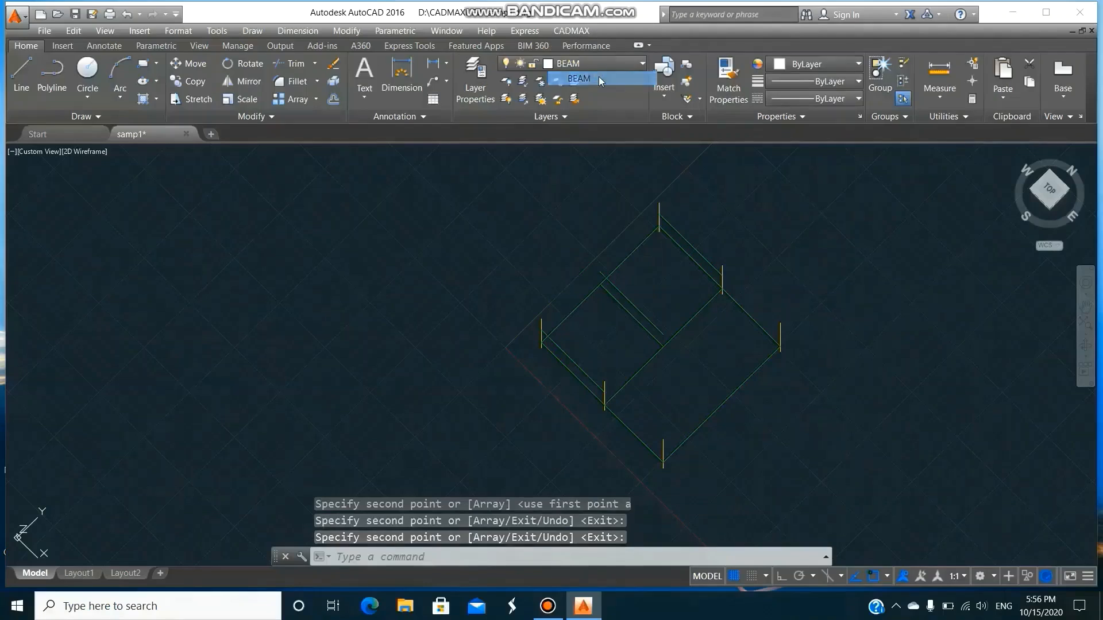
left_click(657, 196)
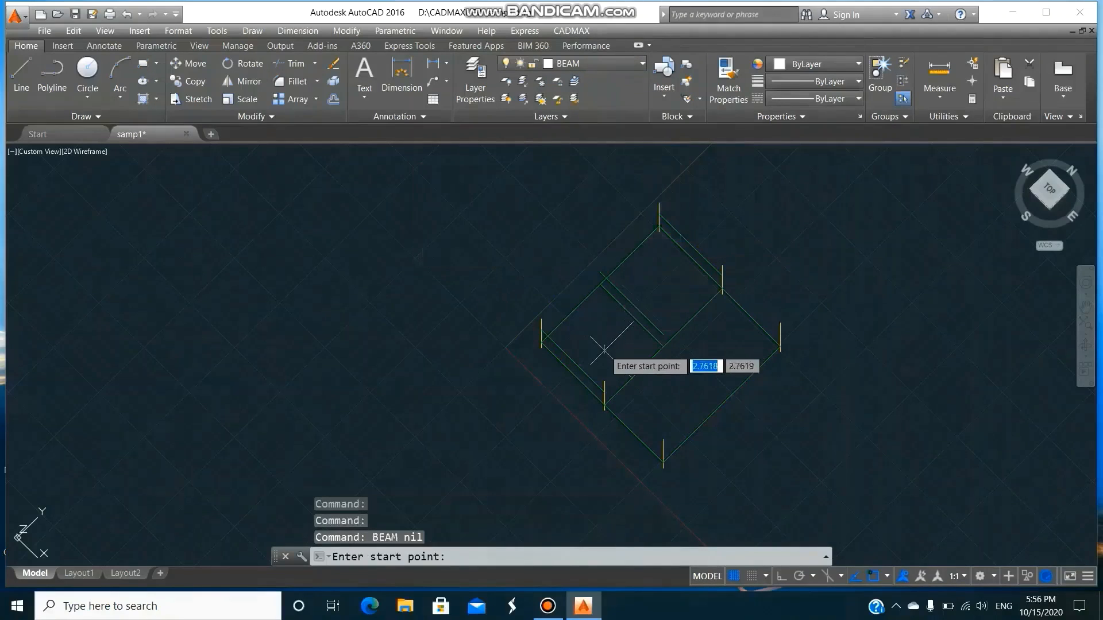
left_click(604, 380)
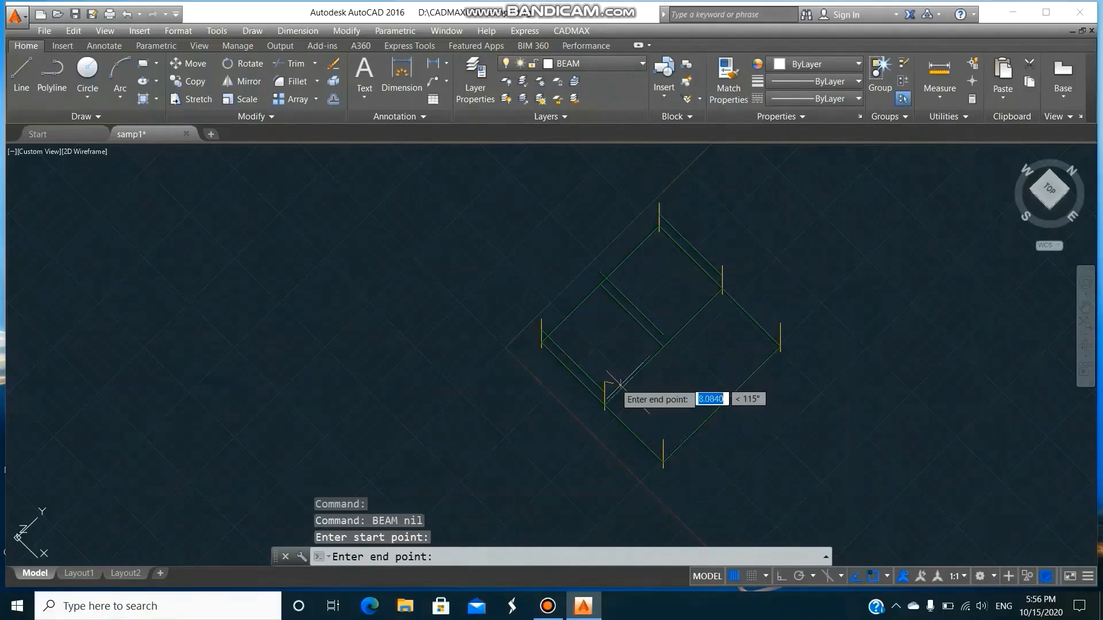
left_click(663, 440)
left_click(574, 384)
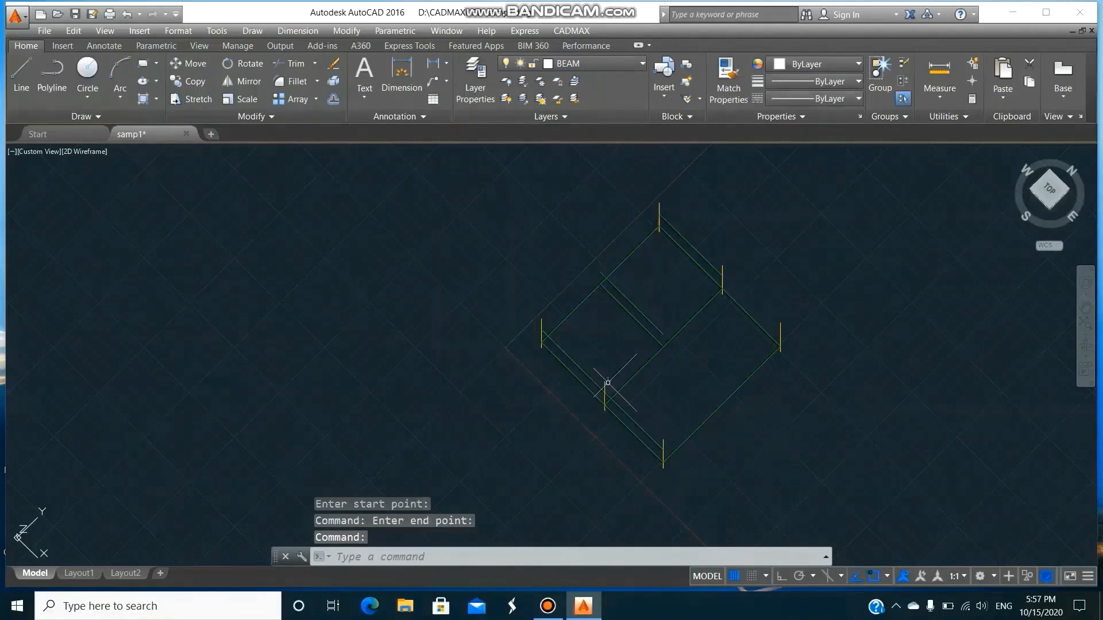
Copy the 3.23 m upper beam across the plan onto the opposite edge between the intermediate and corner columns.
type("co")
key("Return")
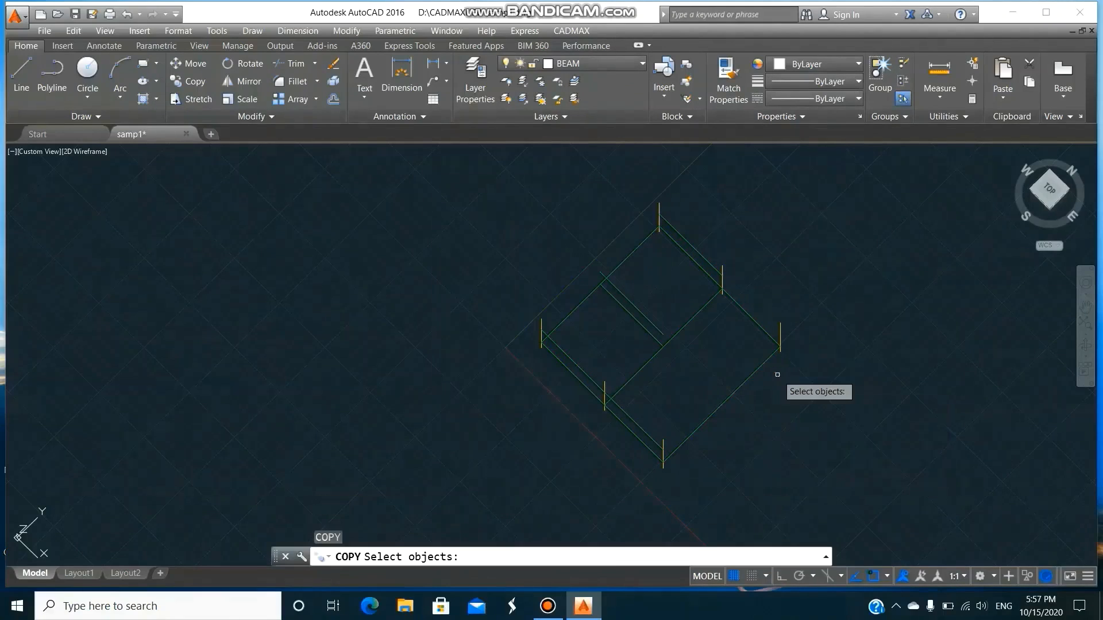
type("l")
key("Return")
key("Return")
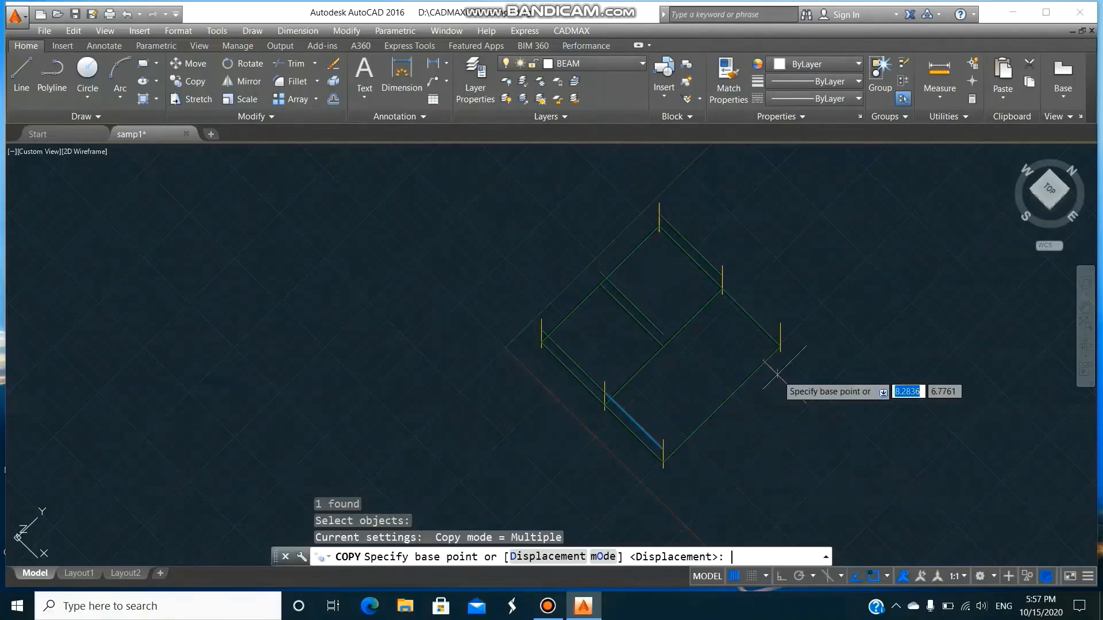
left_click(663, 440)
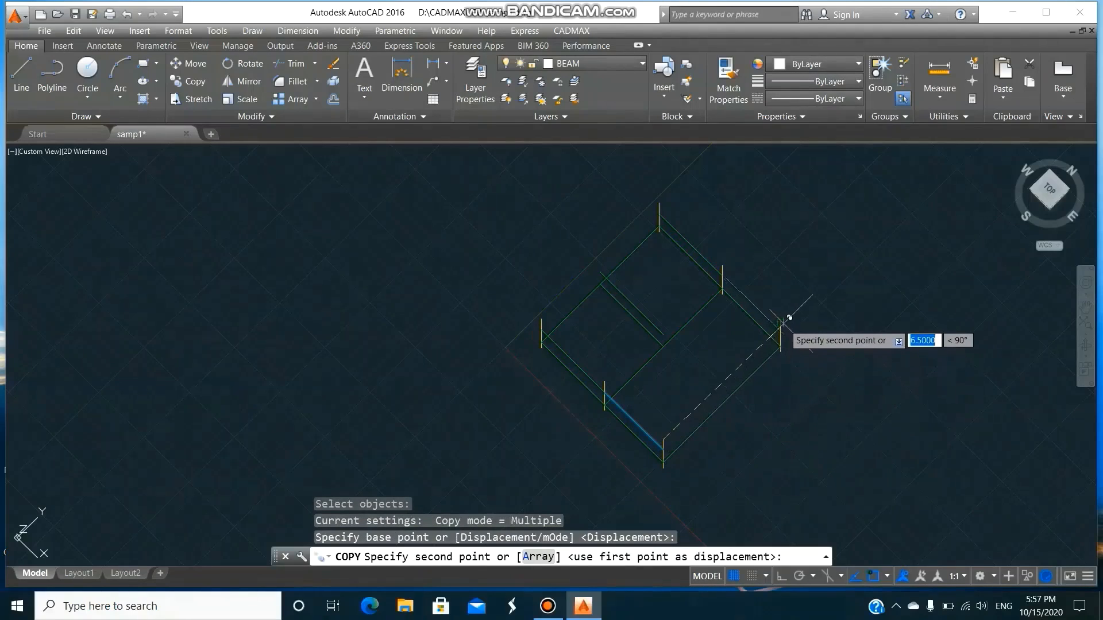
left_click(782, 344)
key("Return")
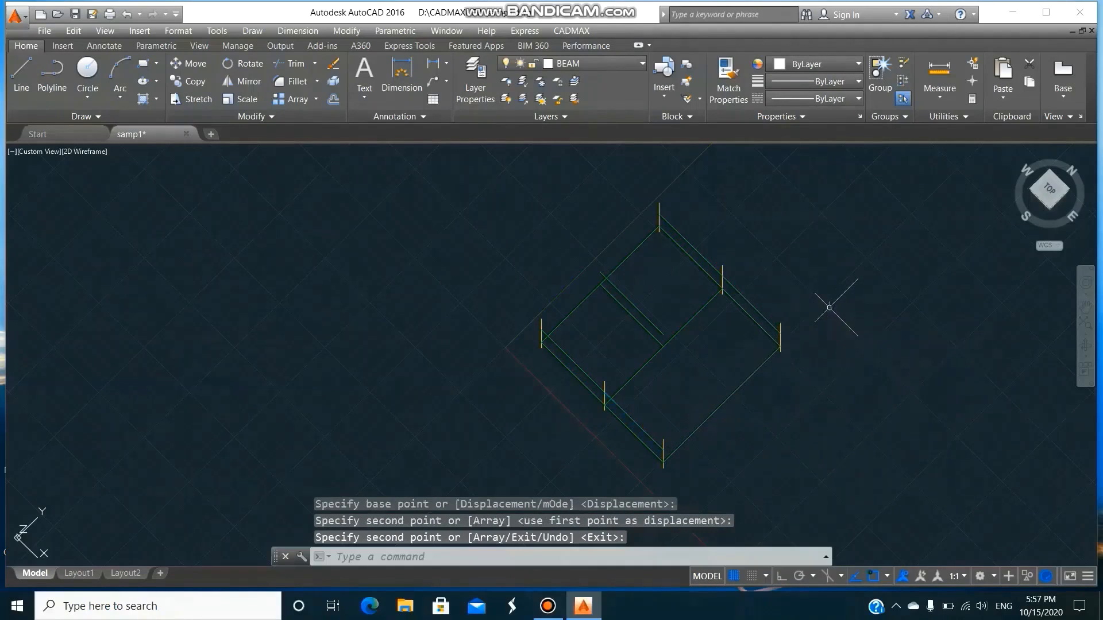
Draw a 230 x 350 mm BEAM-layer beam at 5 m elevation along the outer 6.5 m edge between the two corner columns.
left_click(583, 30)
left_click(596, 77)
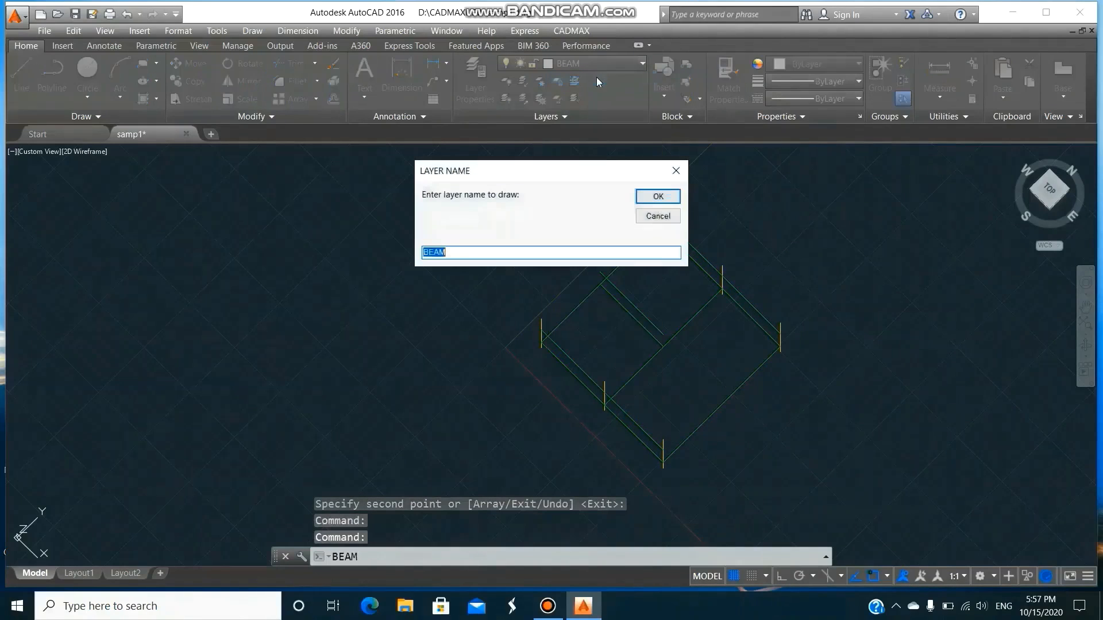
left_click(658, 196)
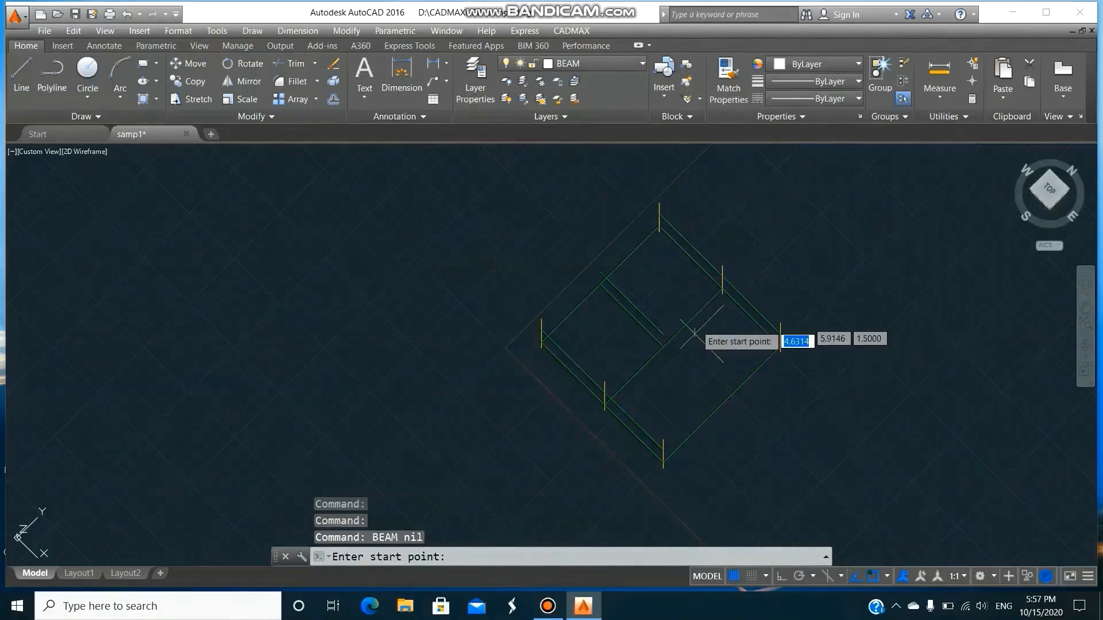
left_click(665, 436)
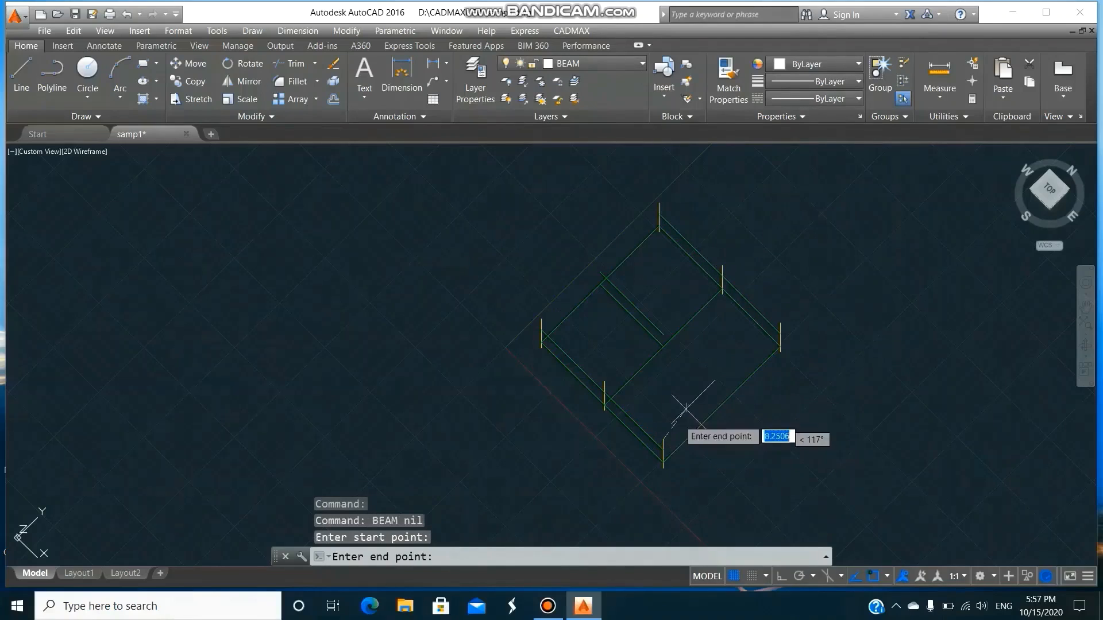
left_click(780, 324)
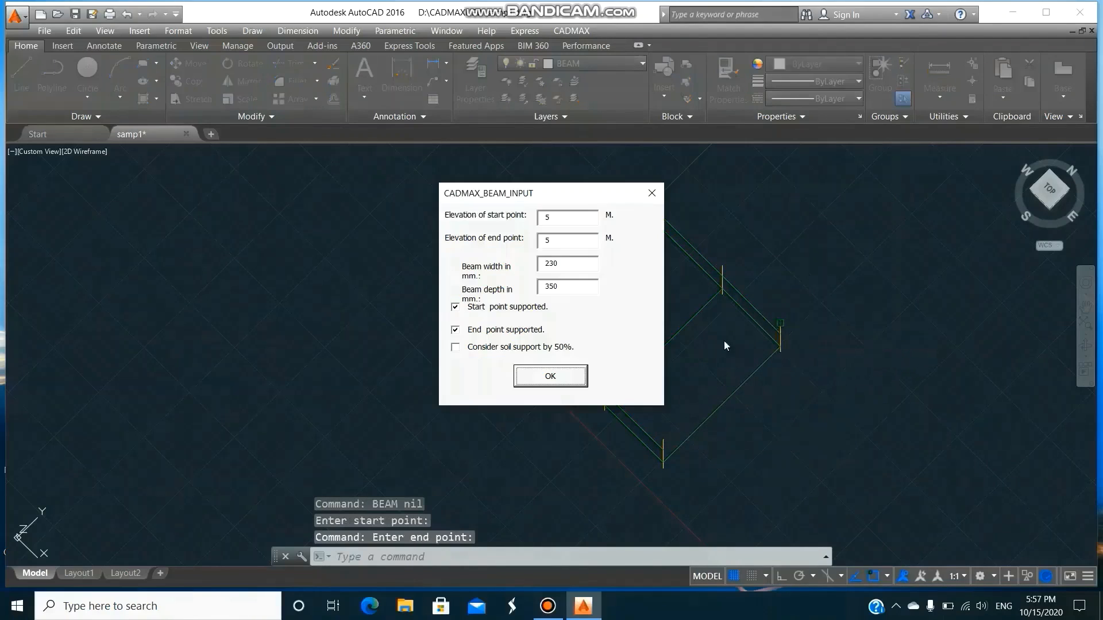
left_click(573, 382)
Copy the 6.5 m upper beam onto the line between the intermediate columns and onto the opposite outer edge.
type("co")
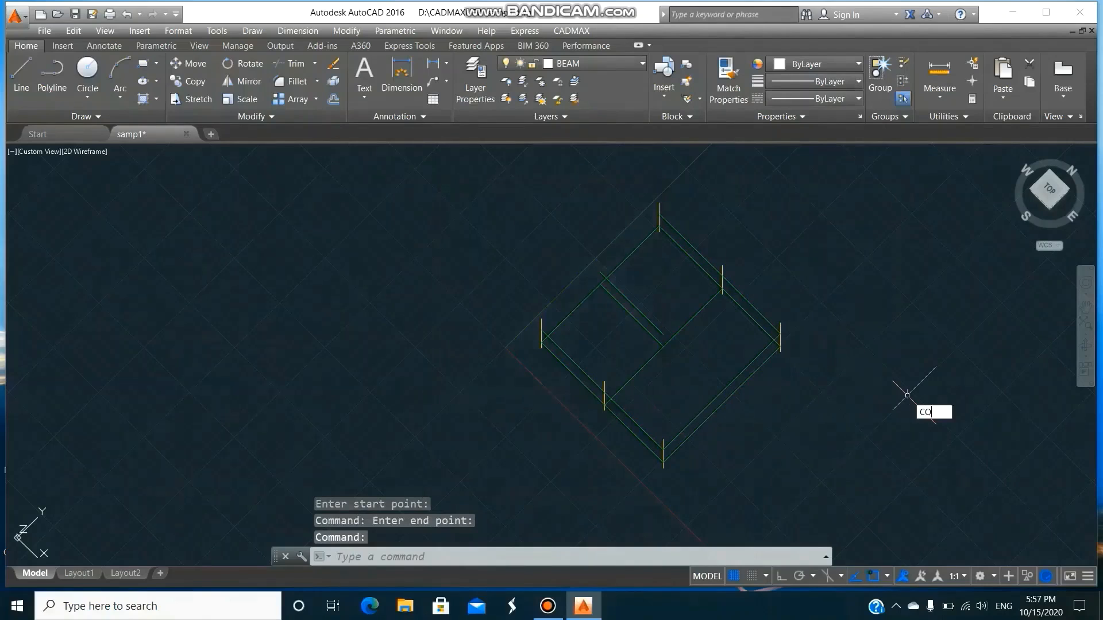
key("Return")
type("l")
key("Return")
key("Return")
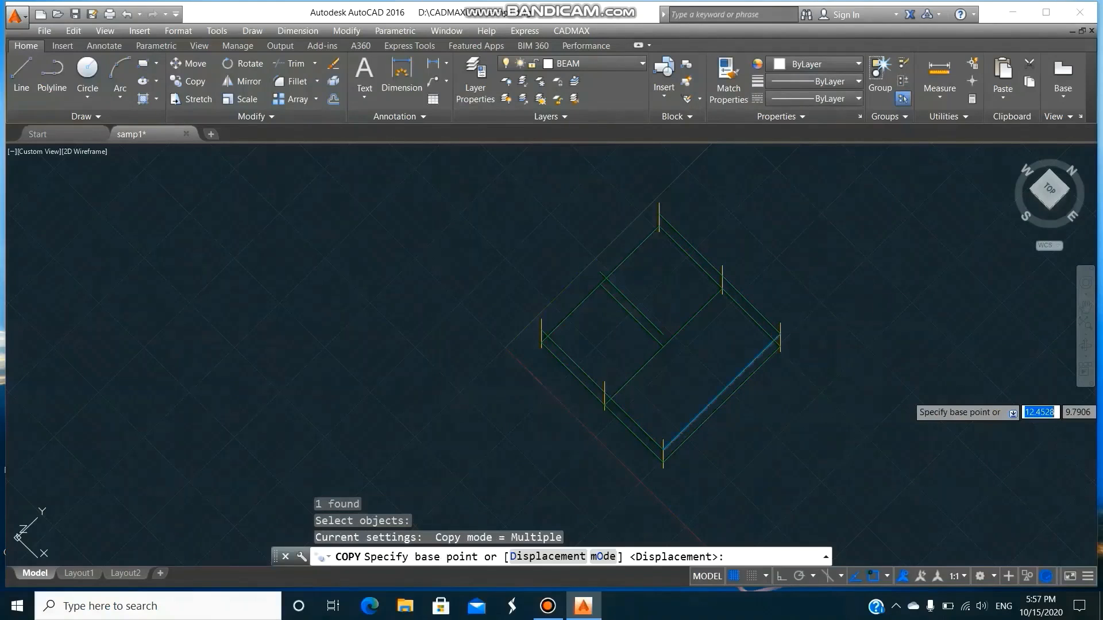
left_click(781, 321)
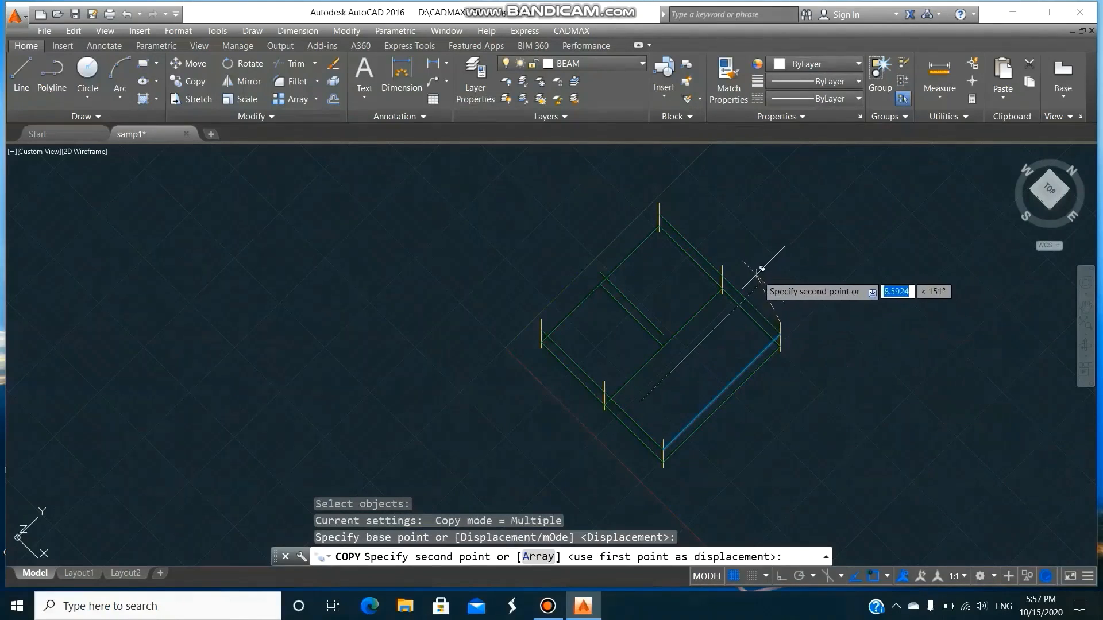
left_click(725, 265)
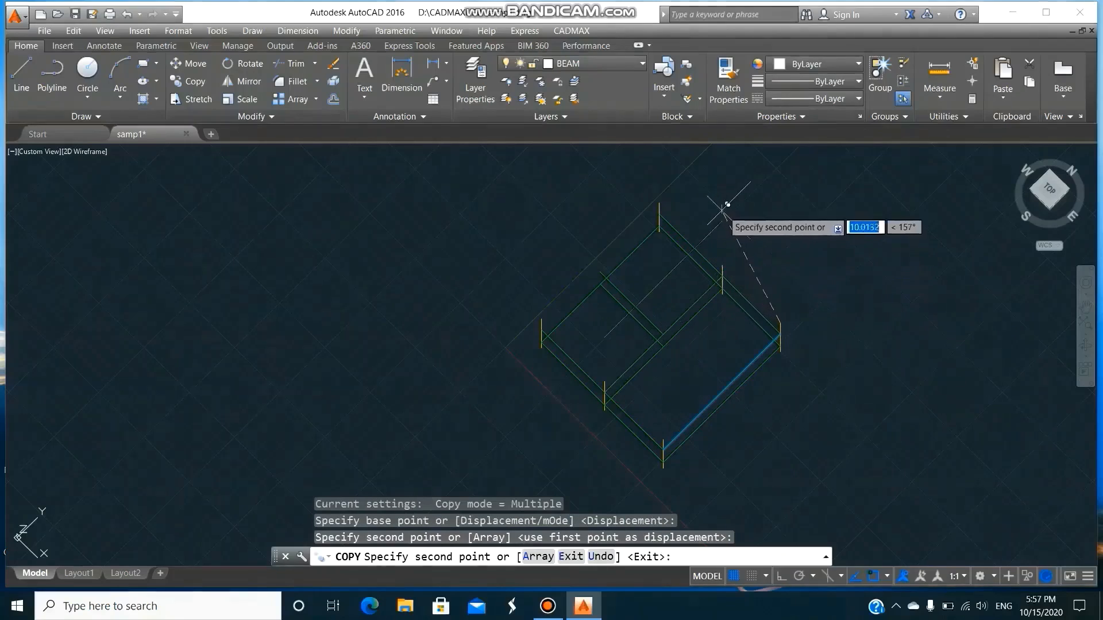
left_click(660, 203)
key("Return")
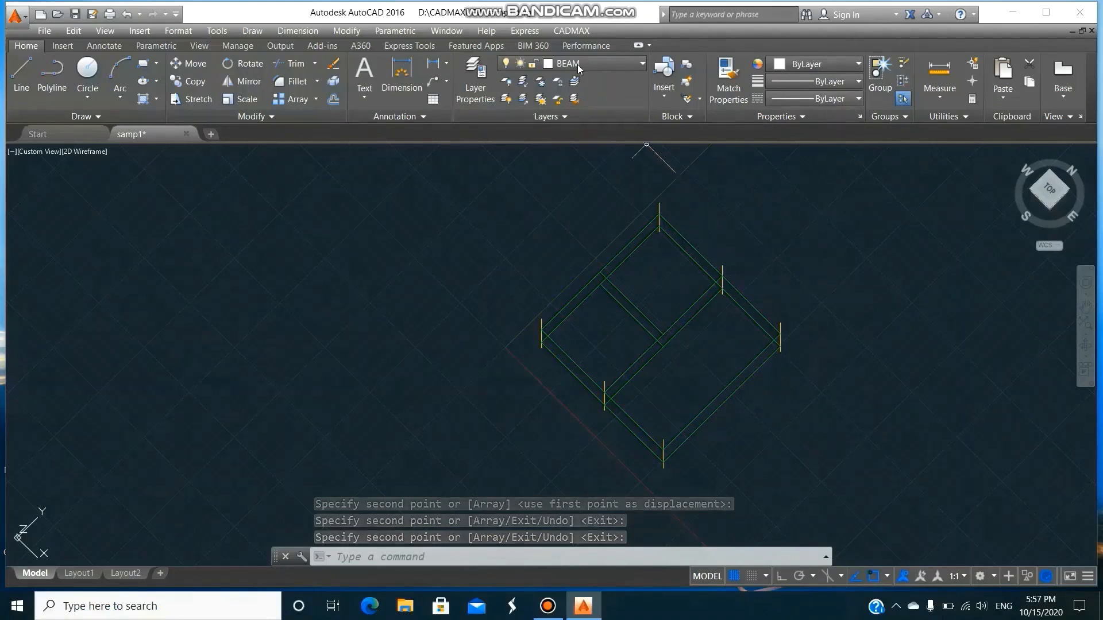
Outline a CADMAX slab on layer SLAB over the 3.5 m bay between corner column, intermediate column and the two ends of the inner dividing beam.
left_click(575, 33)
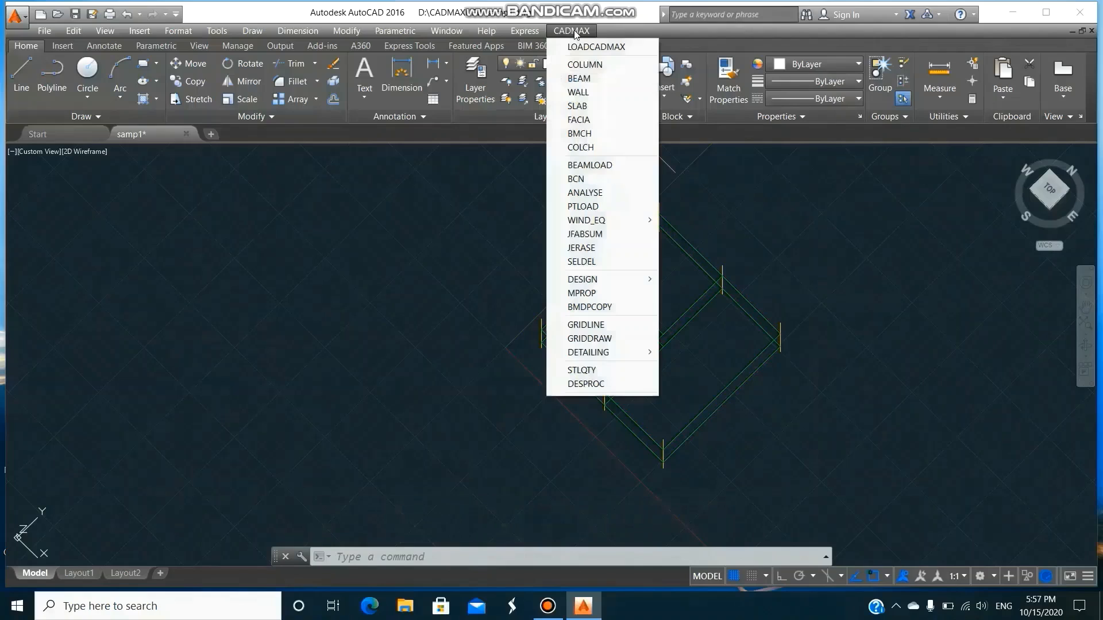
left_click(586, 106)
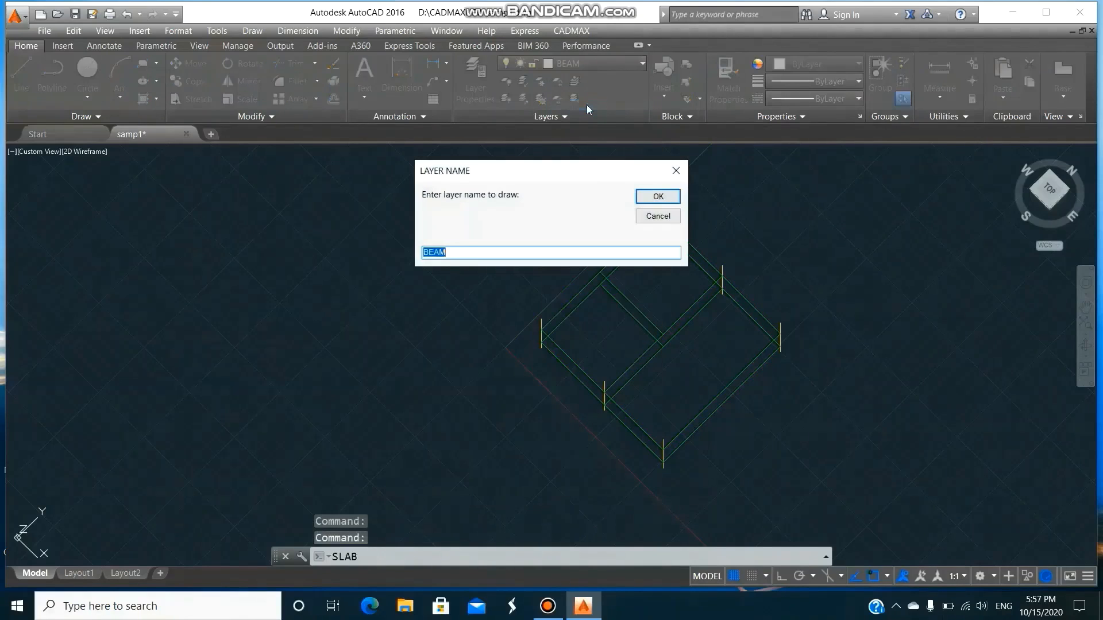
type("SLAB")
left_click(655, 195)
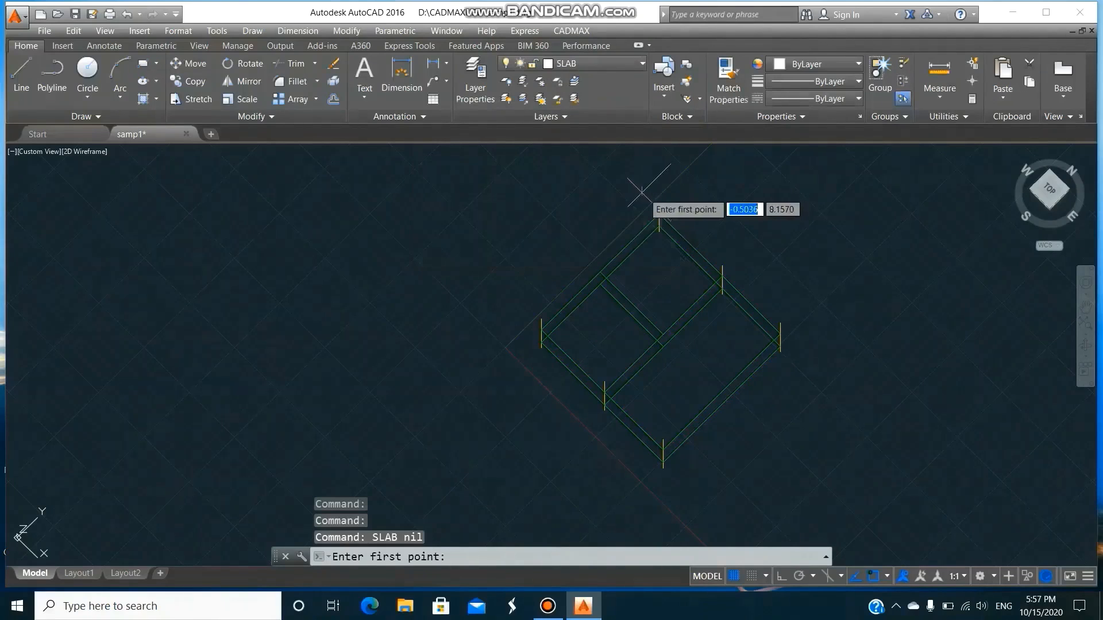
left_click(541, 323)
left_click(605, 379)
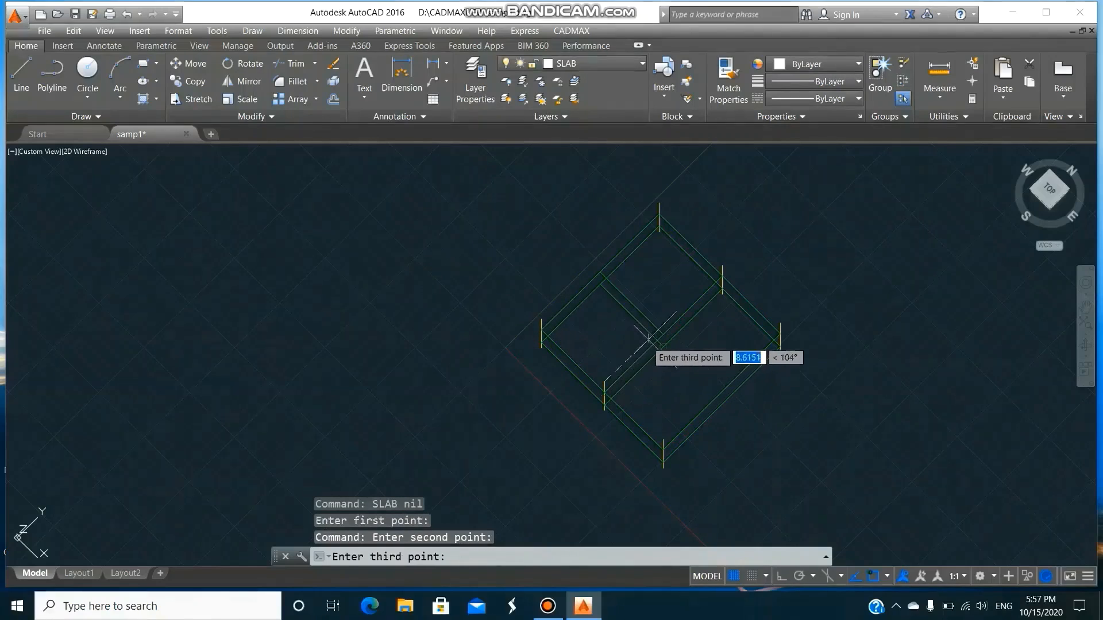
left_click(661, 338)
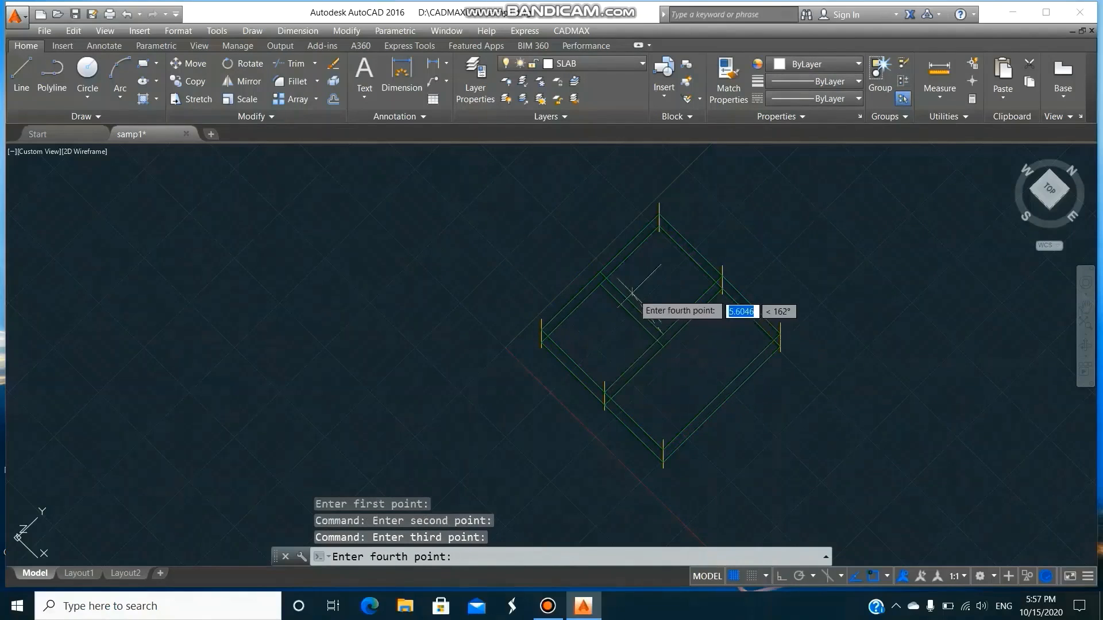
left_click(599, 270)
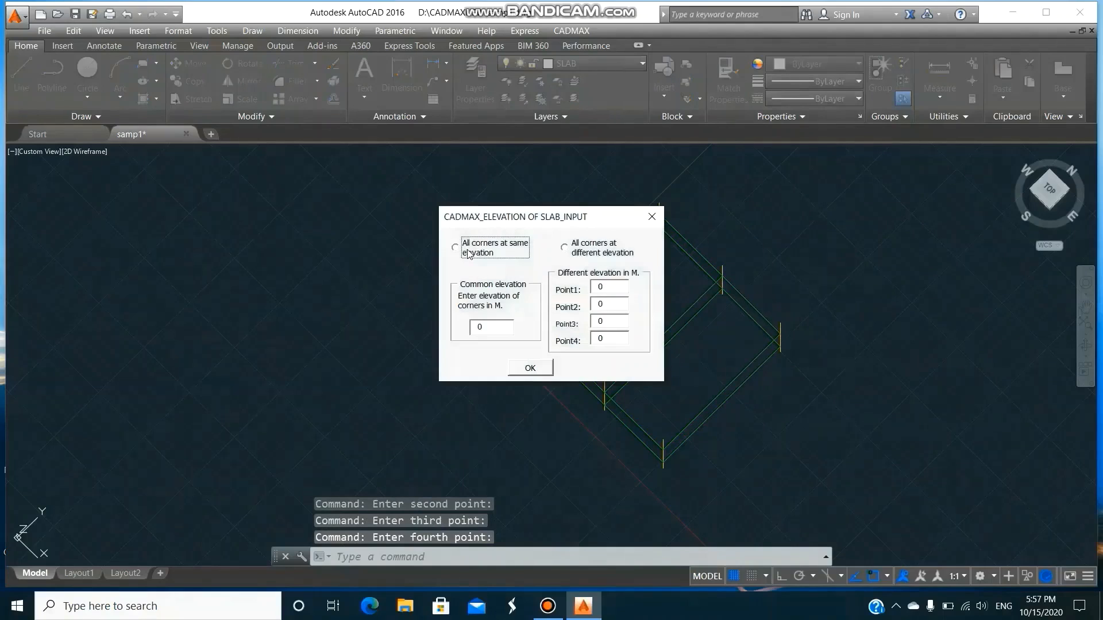
Place all slab corners at the same elevation, with a common elevation of 5 m.
left_click(468, 253)
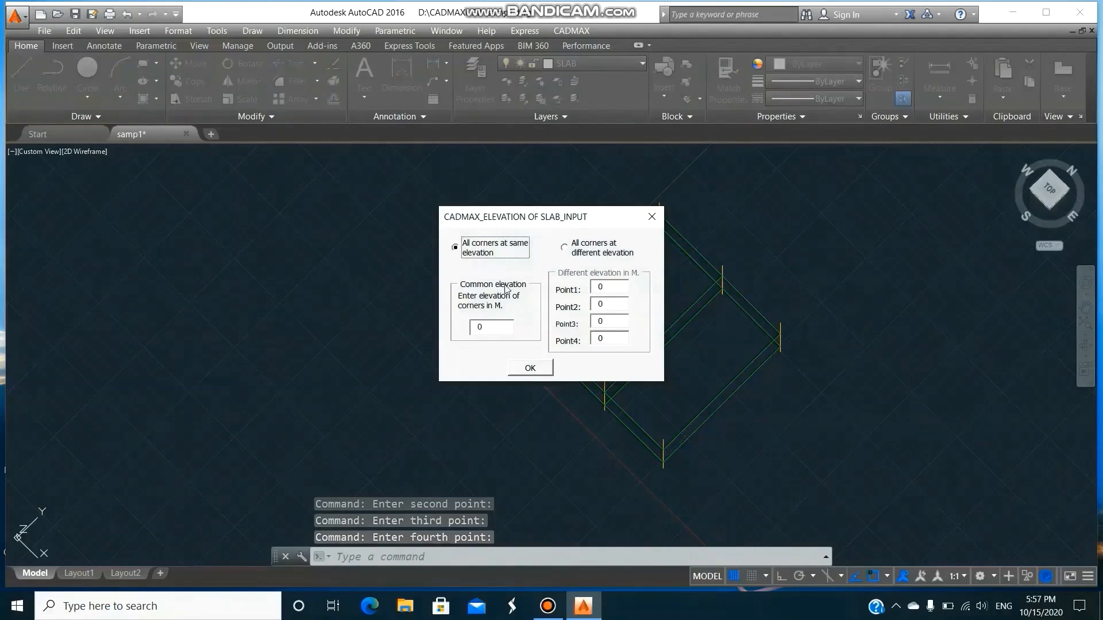
double_click(469, 327)
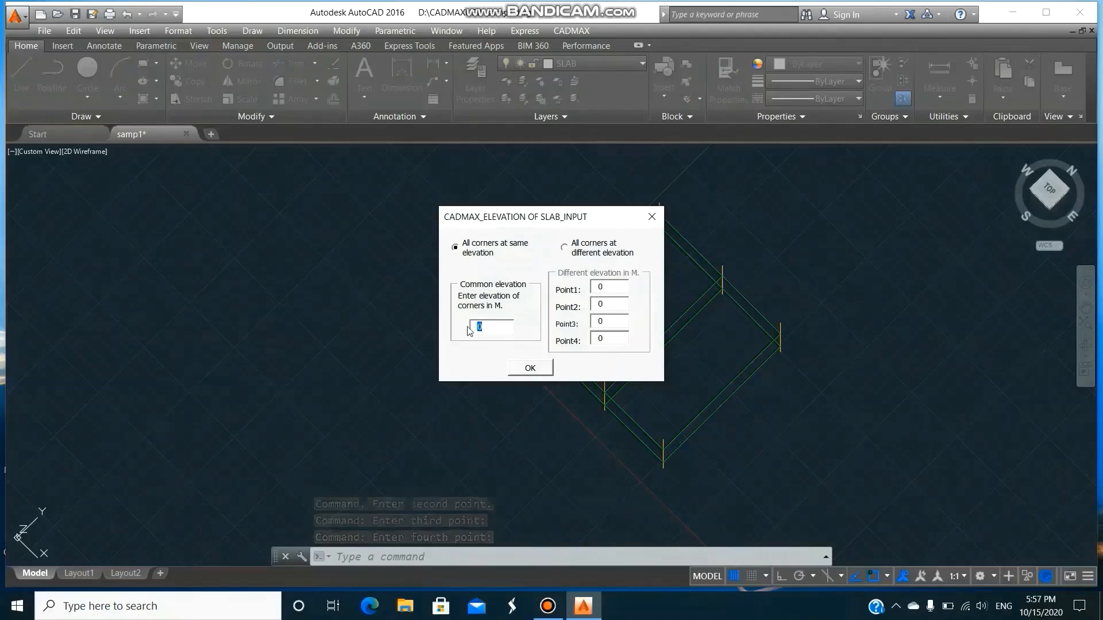
type("5")
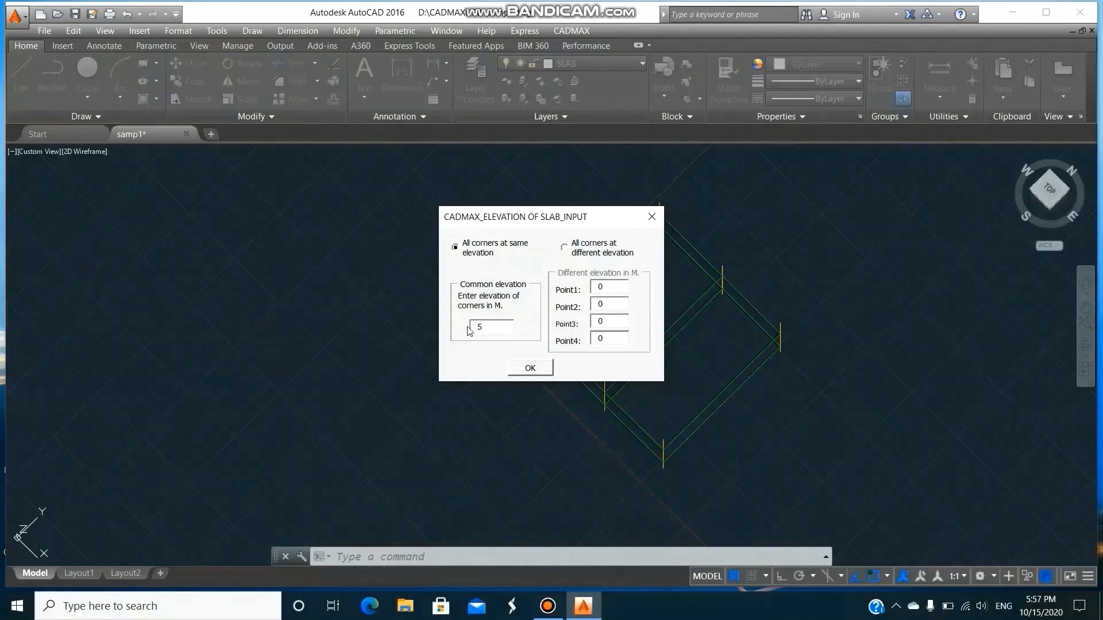
left_click(531, 369)
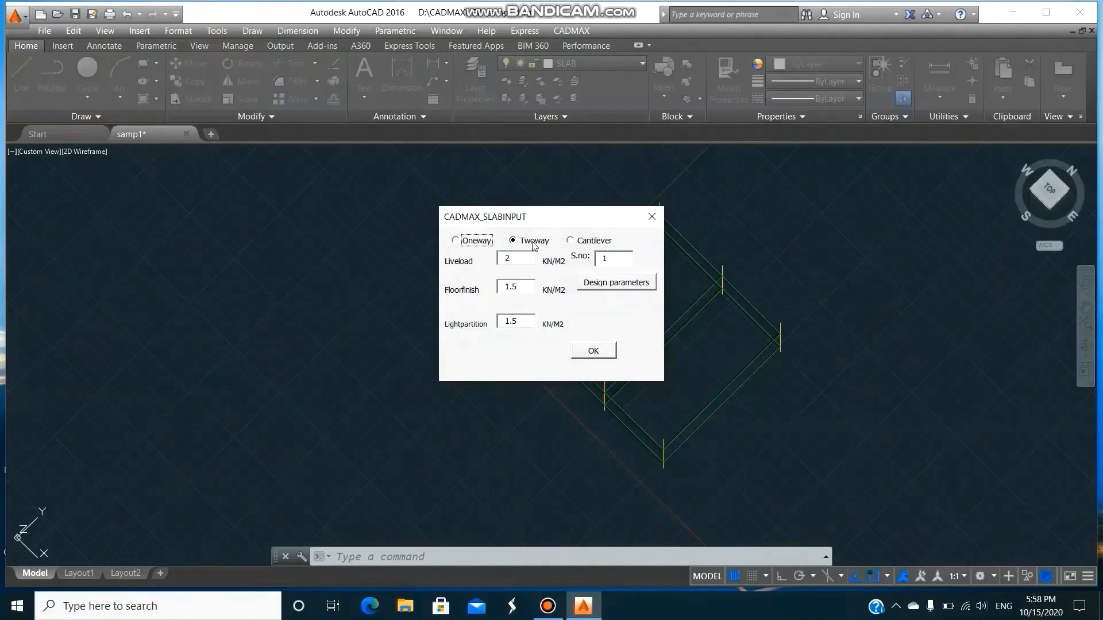
Specify the load and design inputs of the two-way slab.
left_click_drag(545, 218, 412, 208)
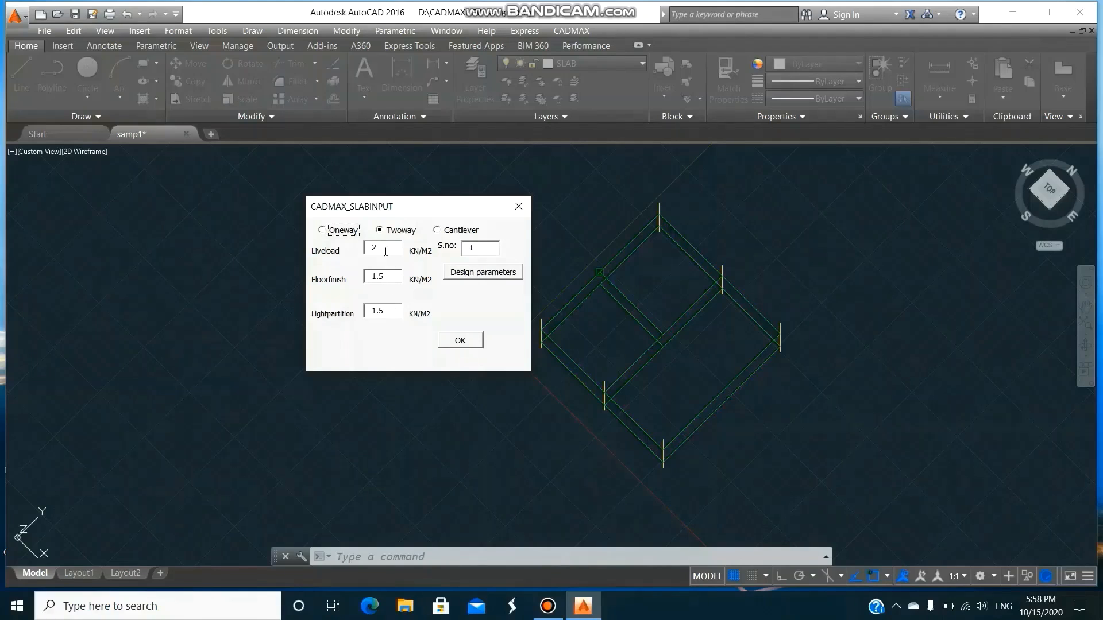
Accept the two-way slab's inputs and set its boundary condition to two adjacent edges discontinuous.
left_click(470, 344)
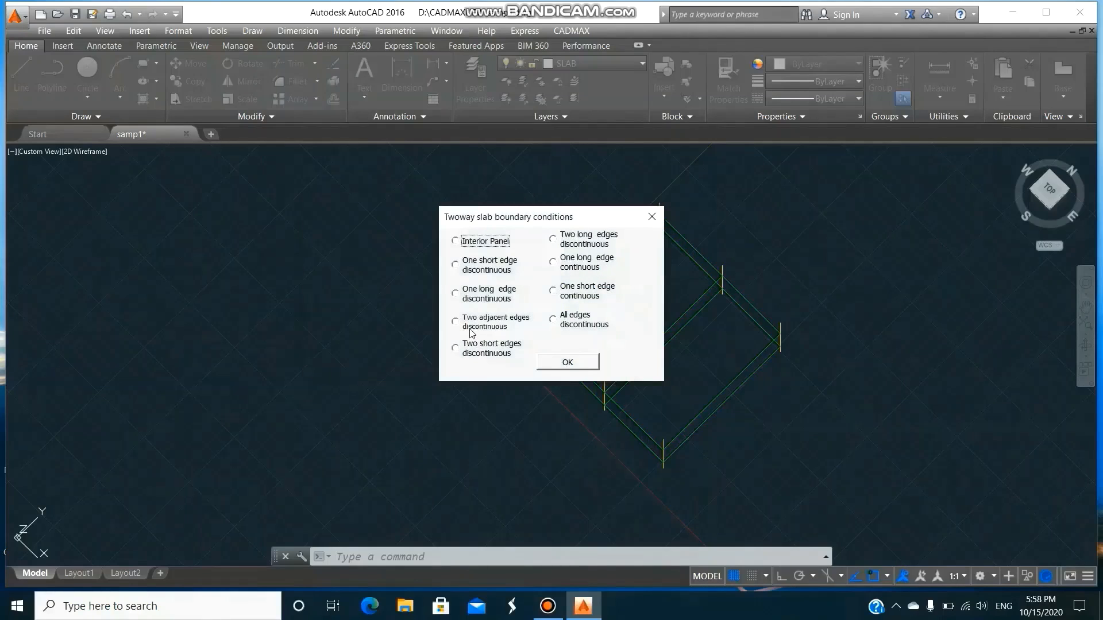
left_click(481, 327)
left_click(582, 365)
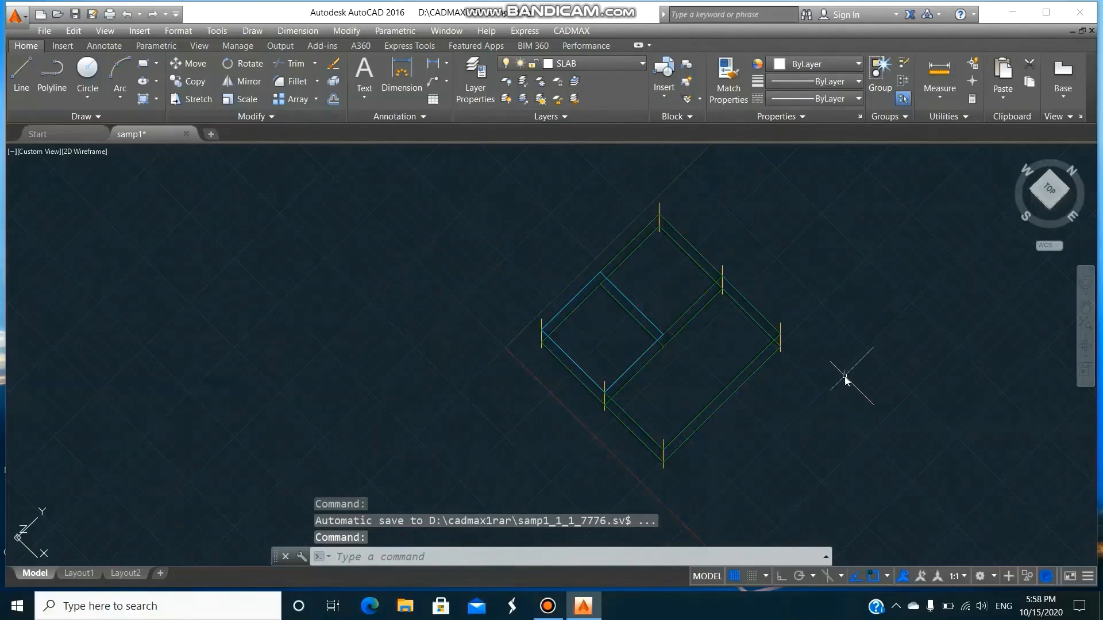
Copy the two-way slab onto the adjacent bay across the inner dividing beam, up to the opposite intermediate column.
type("co")
key("Return")
type("l")
key("Return")
key("Return")
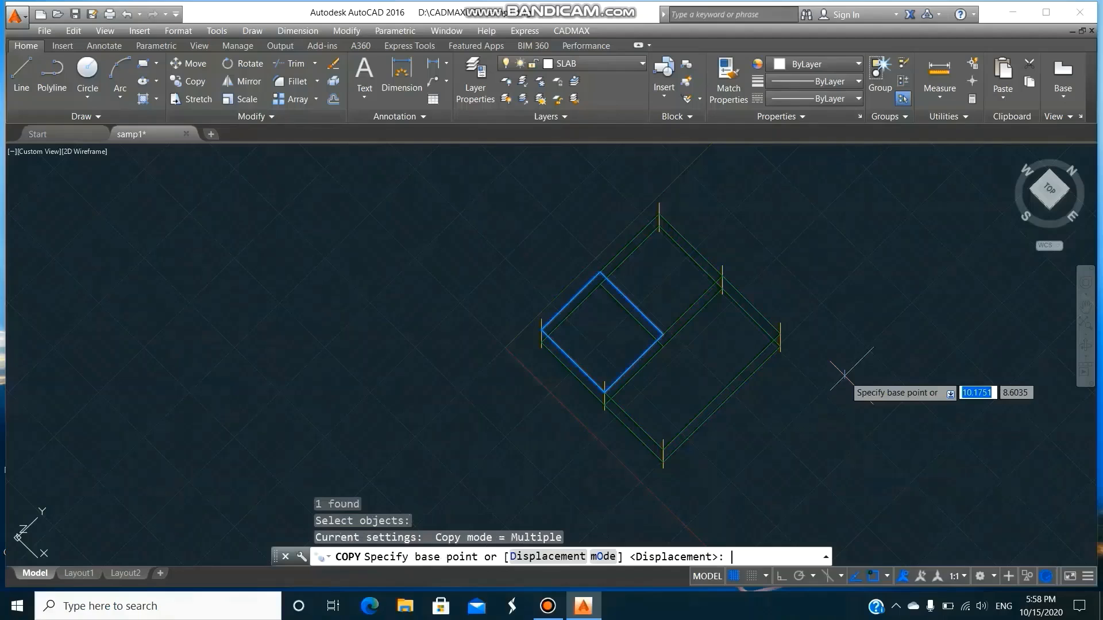
left_click(672, 329)
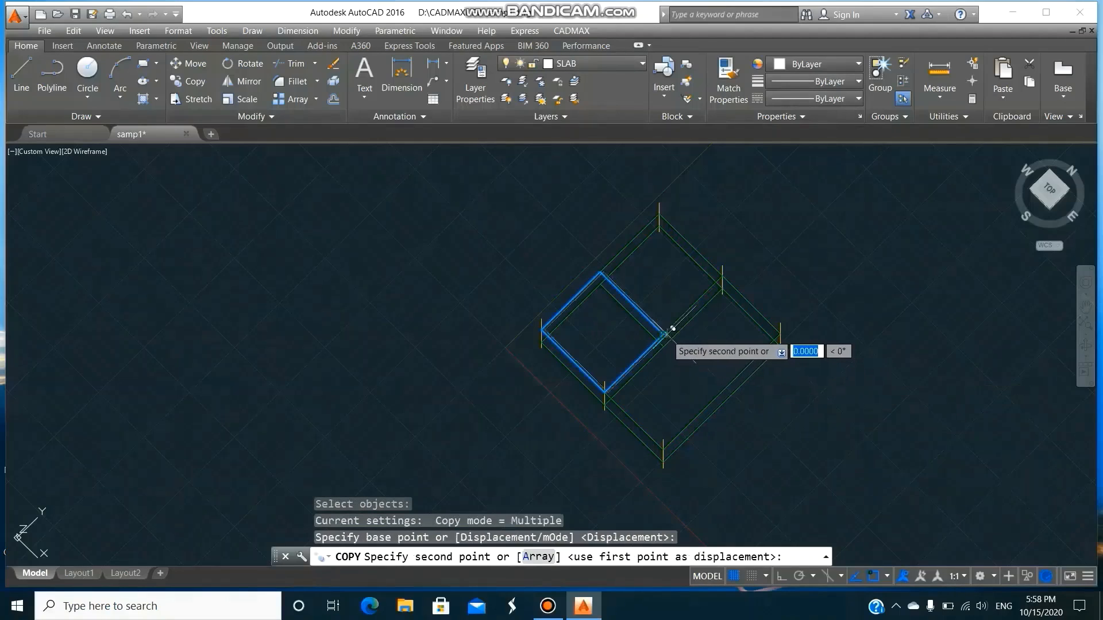
left_click(723, 279)
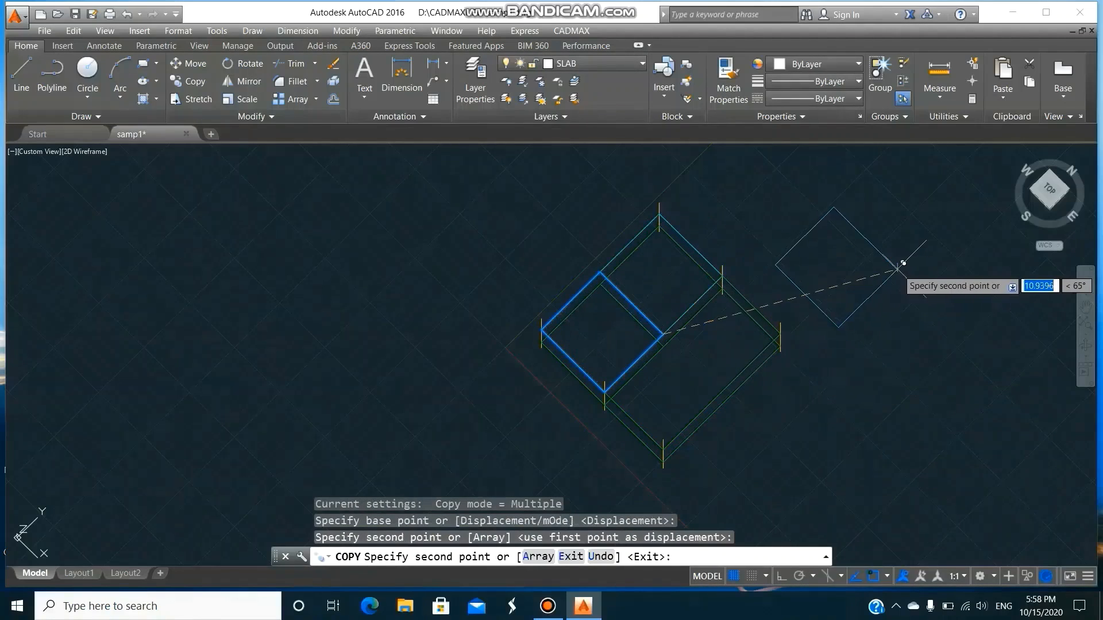
key("Return")
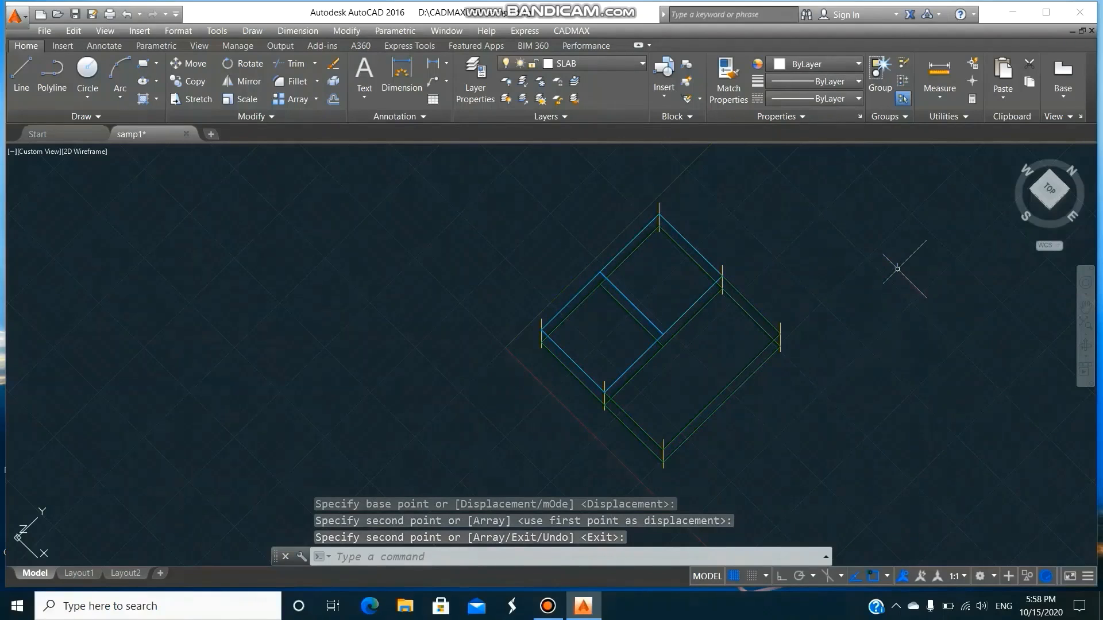
Outline a CADMAX slab on layer SLAB over the 6.5 m long bay between its four columns, with a common corner elevation of 5 m.
left_click(571, 31)
left_click(597, 107)
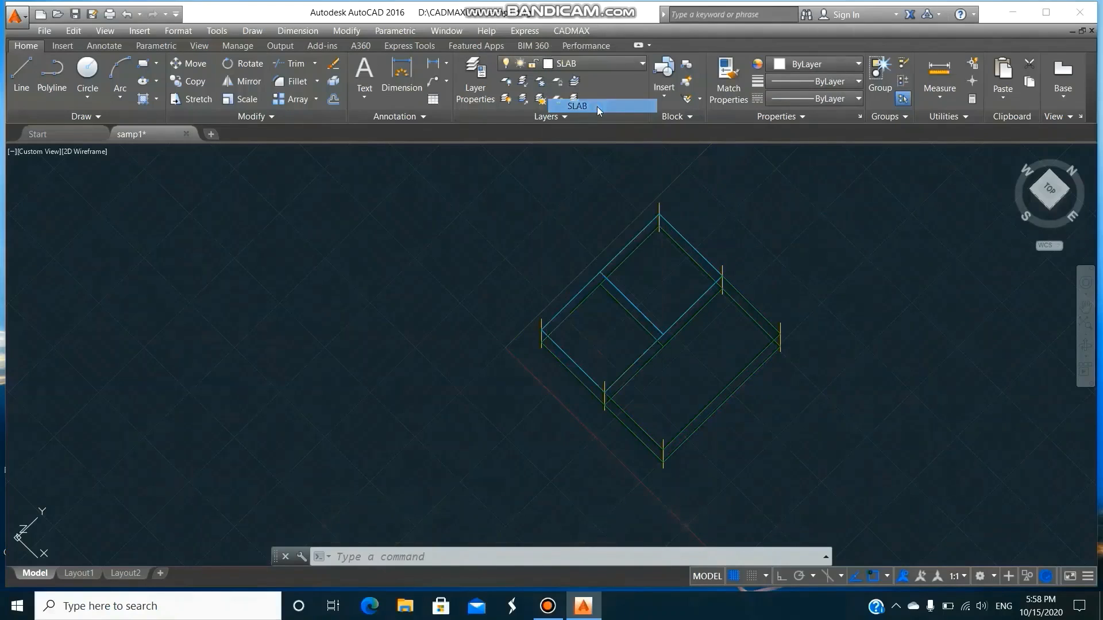
left_click(656, 197)
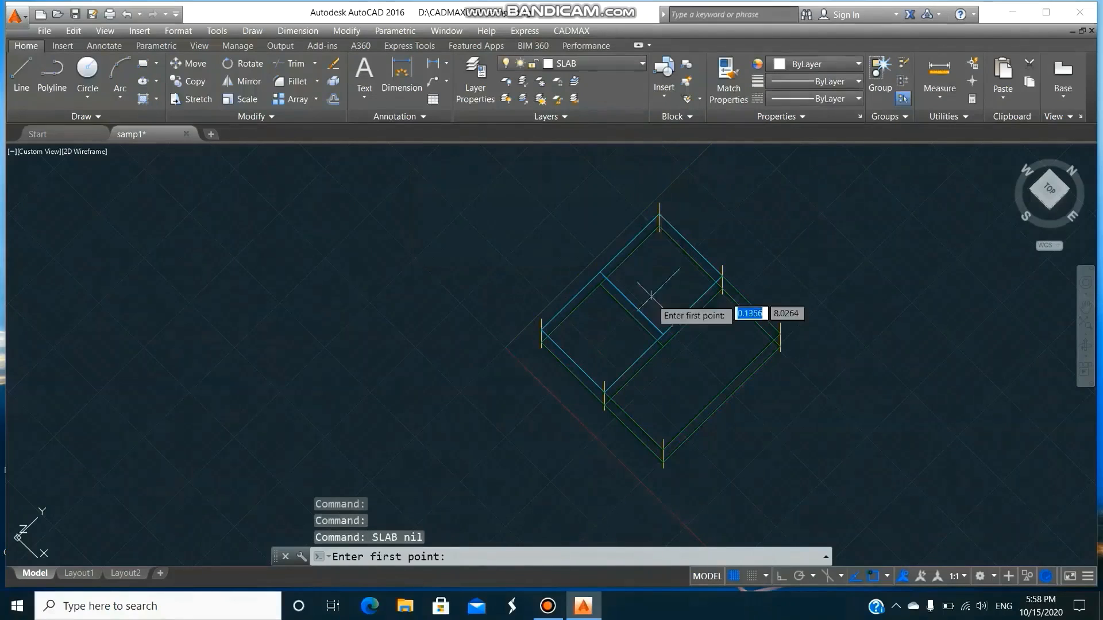
left_click(614, 384)
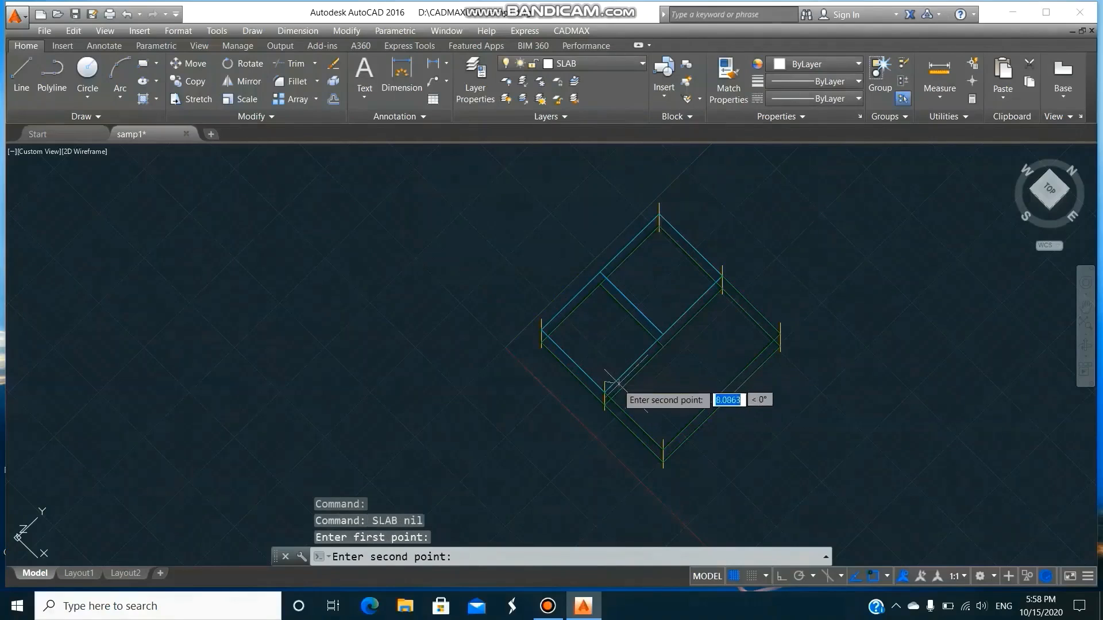
left_click(664, 442)
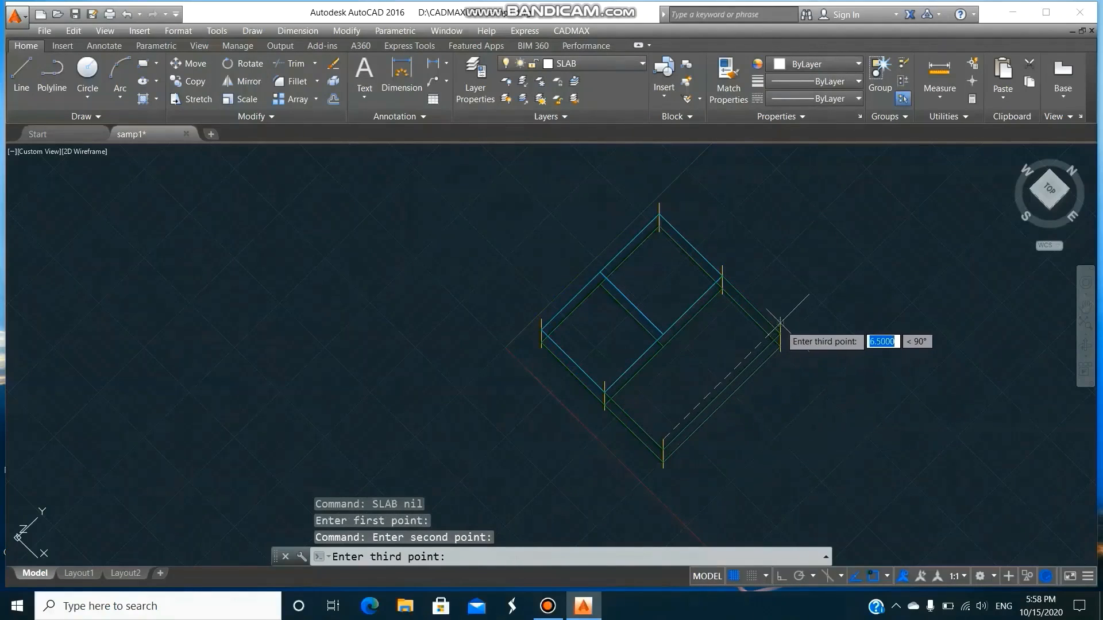
left_click(779, 332)
left_click(721, 268)
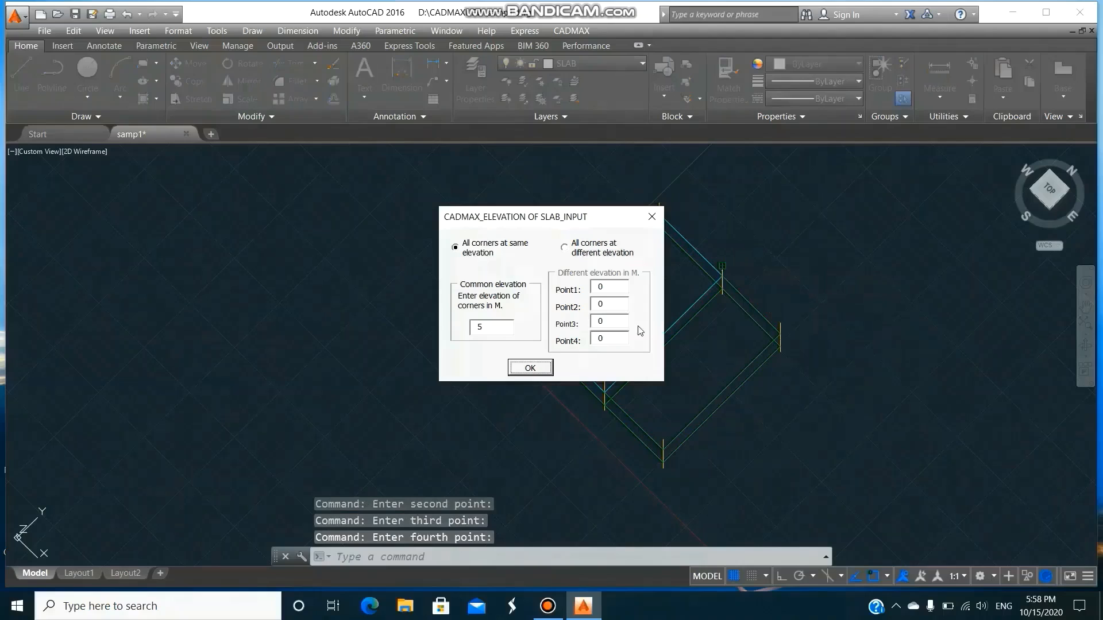
left_click(530, 368)
Define the slab as one-way with Fck 20 concrete, keeping the other load and design inputs, with shorter design span and continuous boundary conditions.
left_click(480, 241)
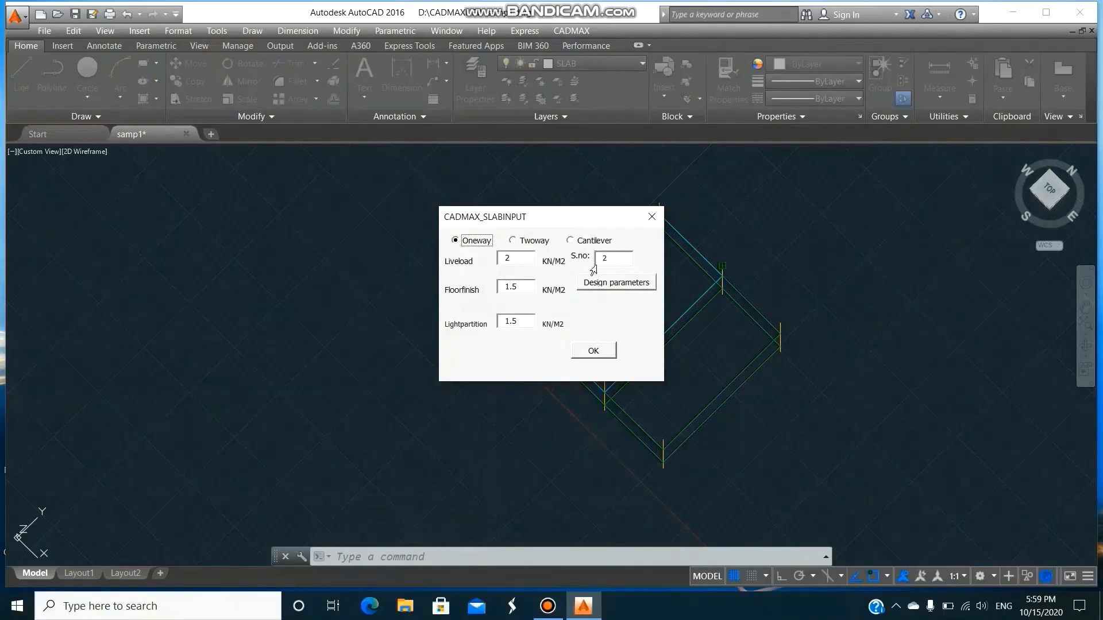
left_click(618, 283)
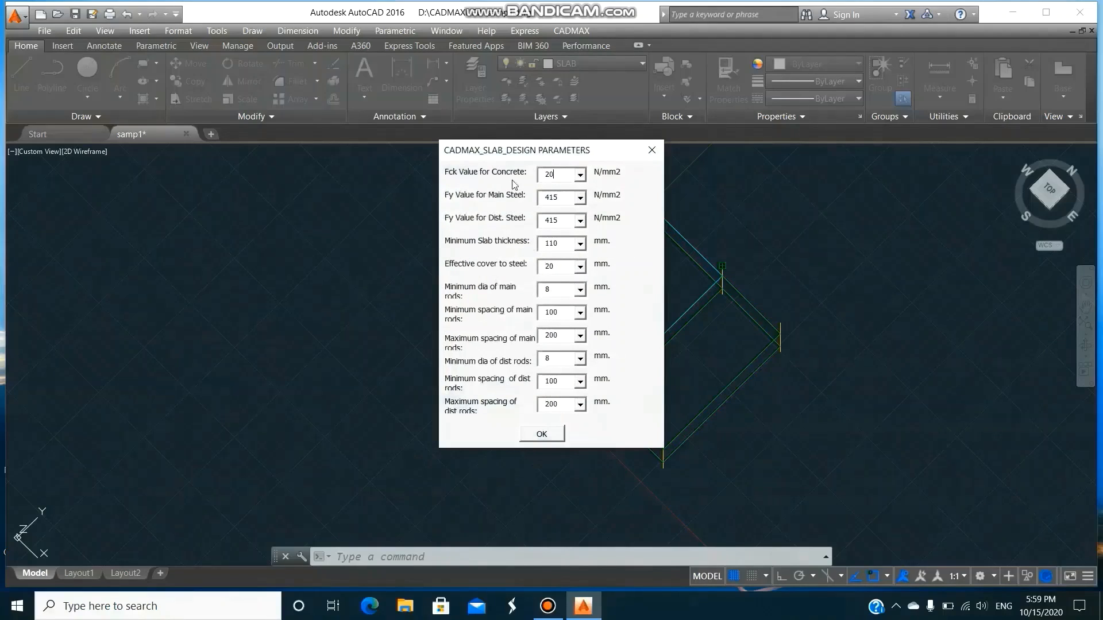
left_click(580, 176)
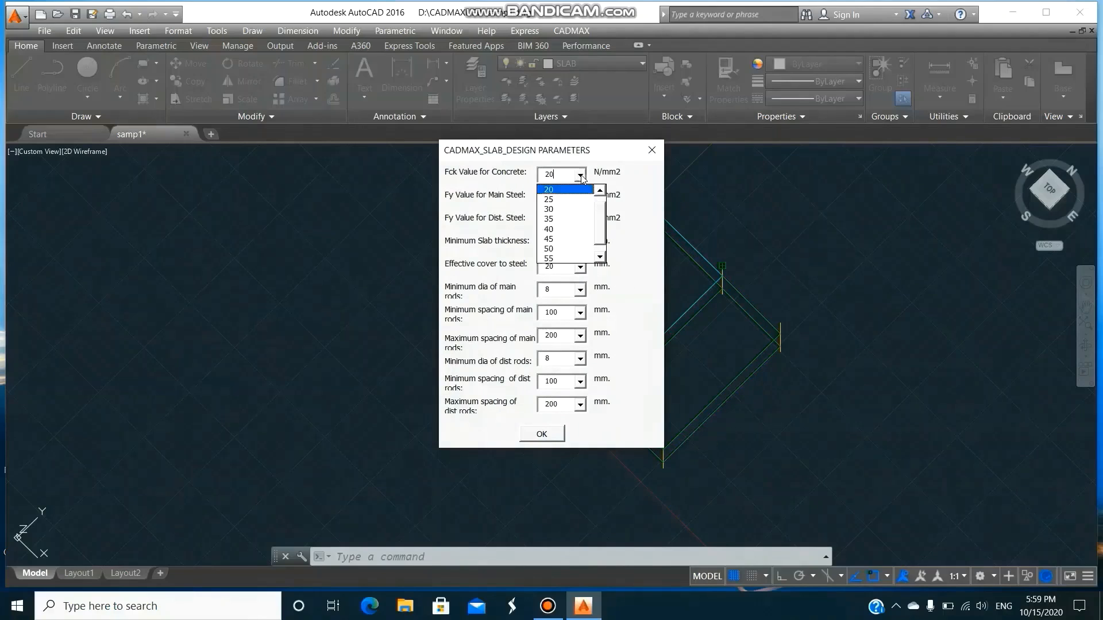
left_click(580, 176)
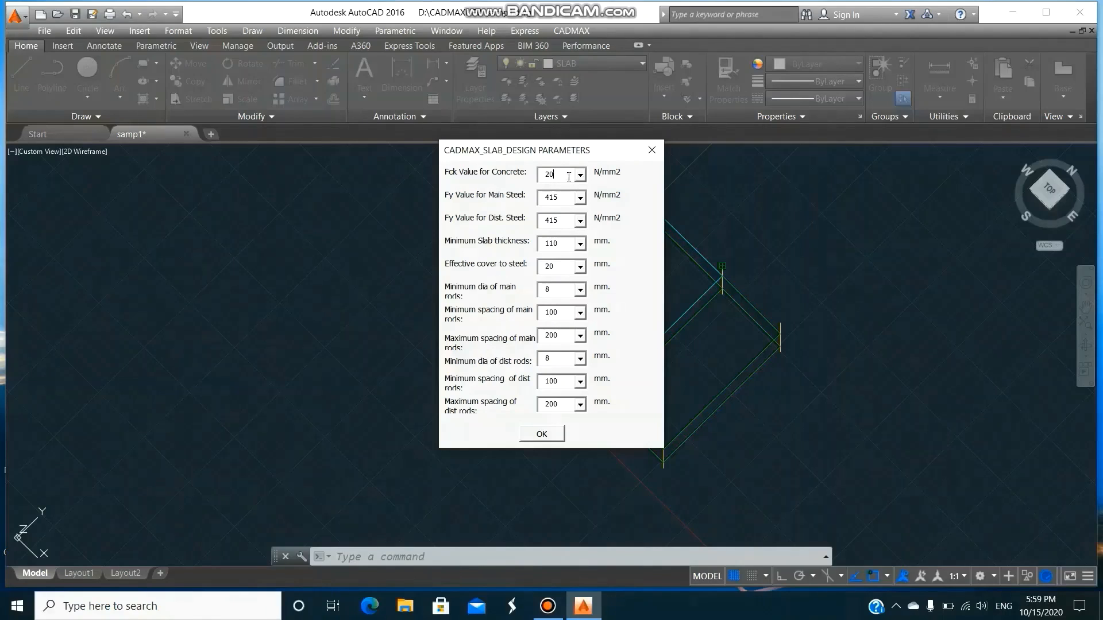
left_click(557, 436)
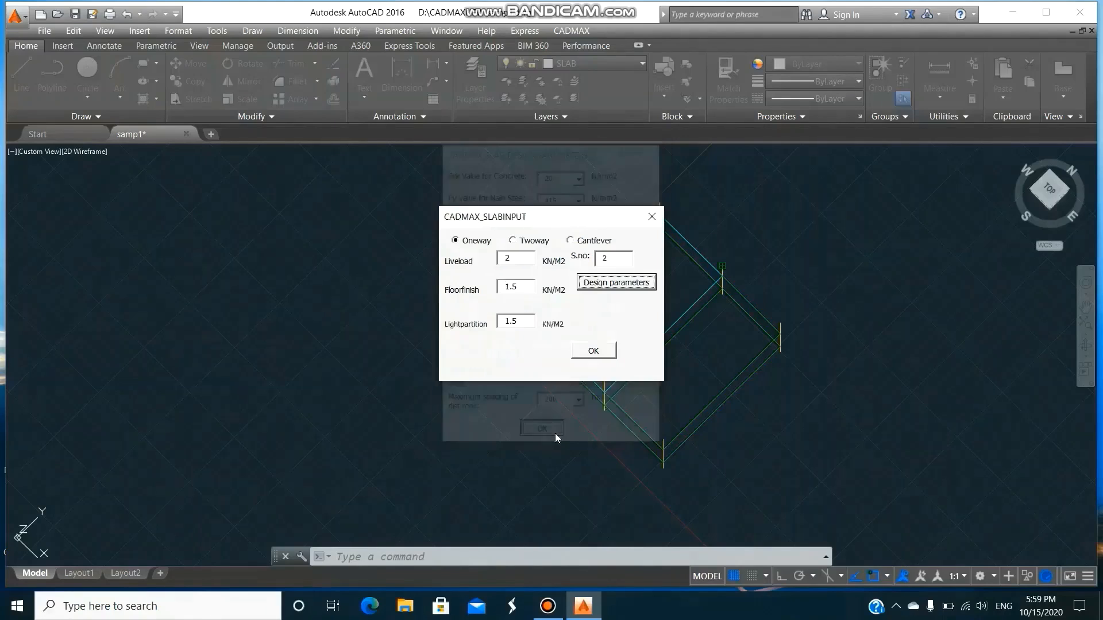
left_click(602, 354)
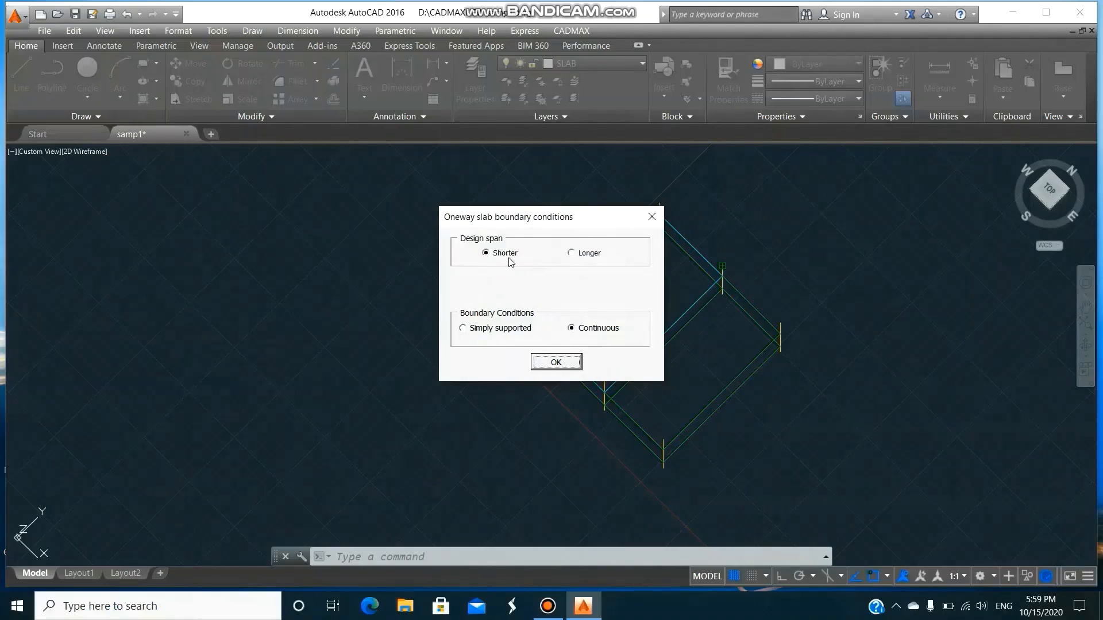
left_click(556, 362)
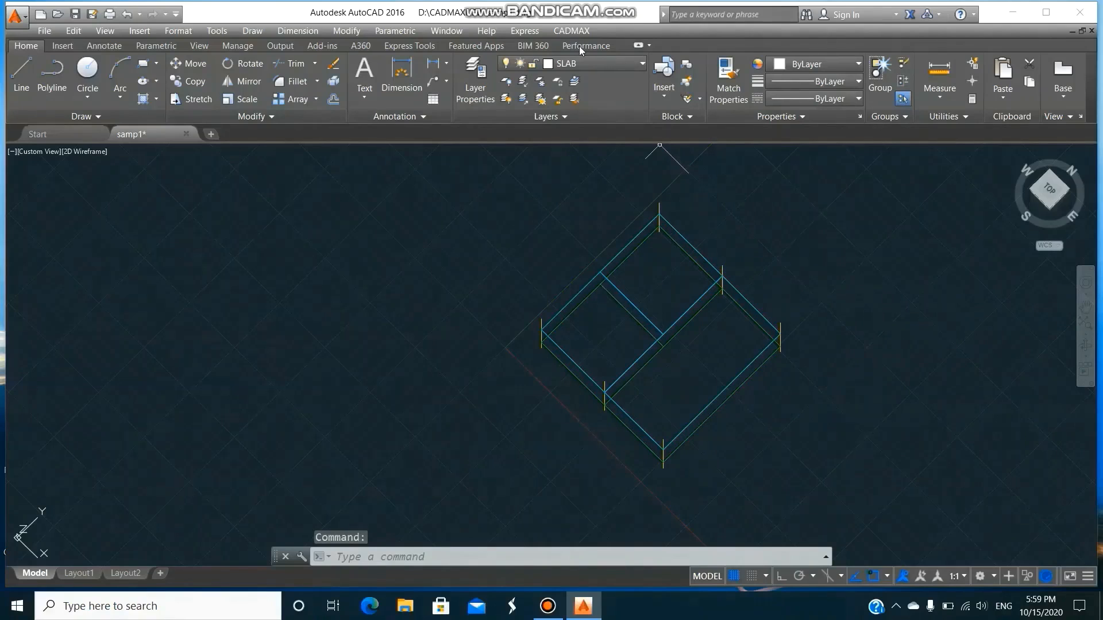
Place a CADMAX wall on layer WALL from the corner column to the intermediate column along the two-way slab's outer edge.
left_click(572, 31)
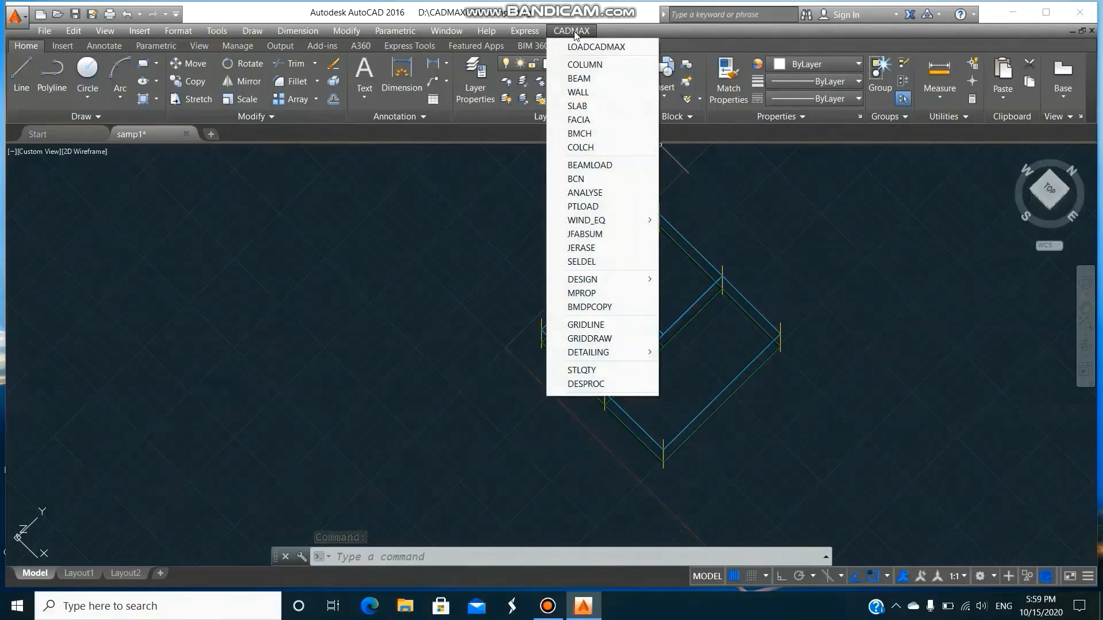
left_click(598, 91)
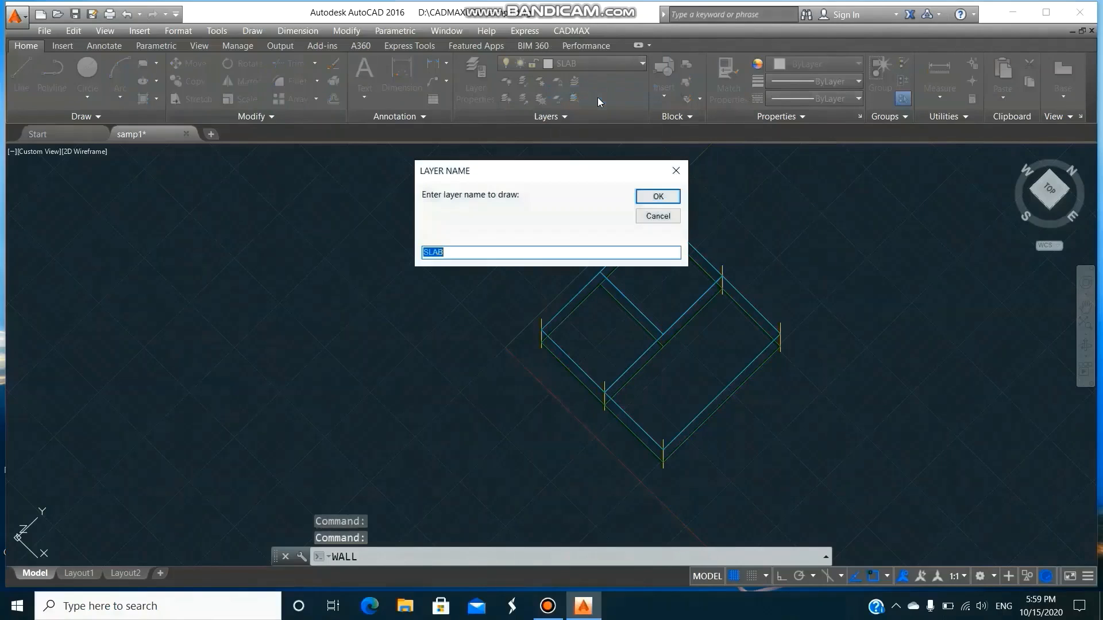
type("WALL")
left_click(655, 197)
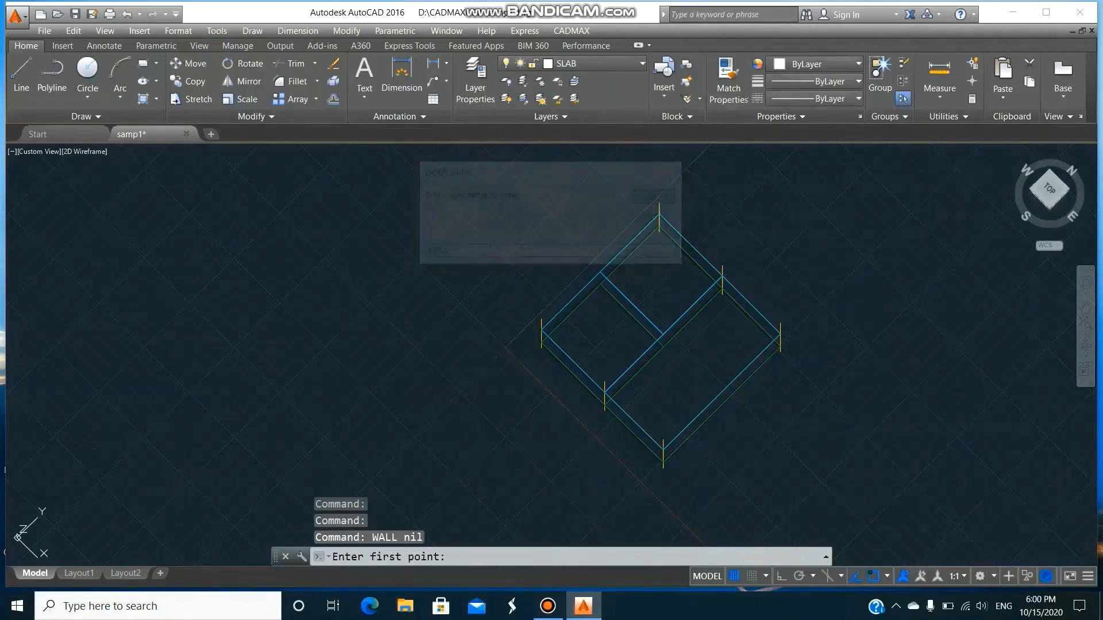
left_click(541, 318)
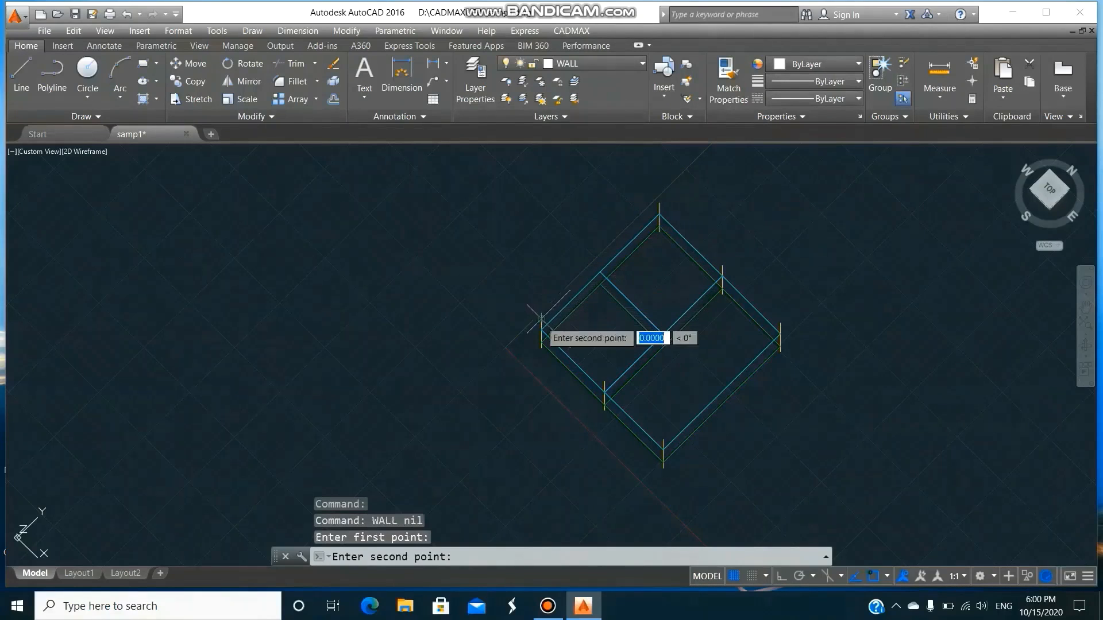
left_click(604, 396)
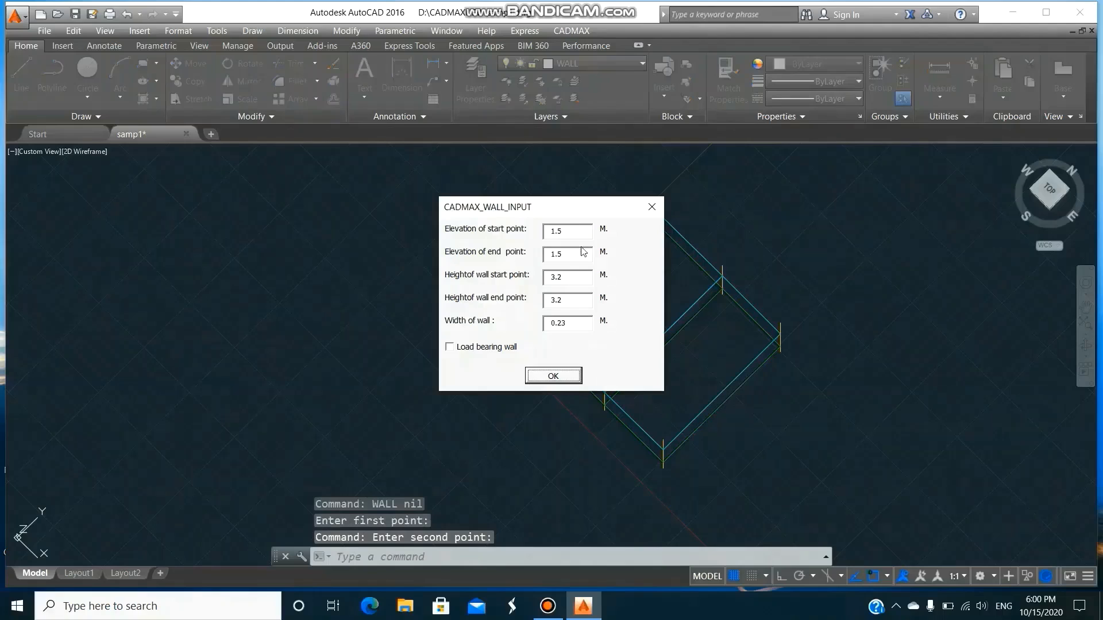
Set the wall's start and end elevations to 5 m and both heights to 2.7 m, with width 0.23 m and no openings.
left_click(568, 231)
type("5")
double_click(571, 255)
type("5")
double_click(579, 278)
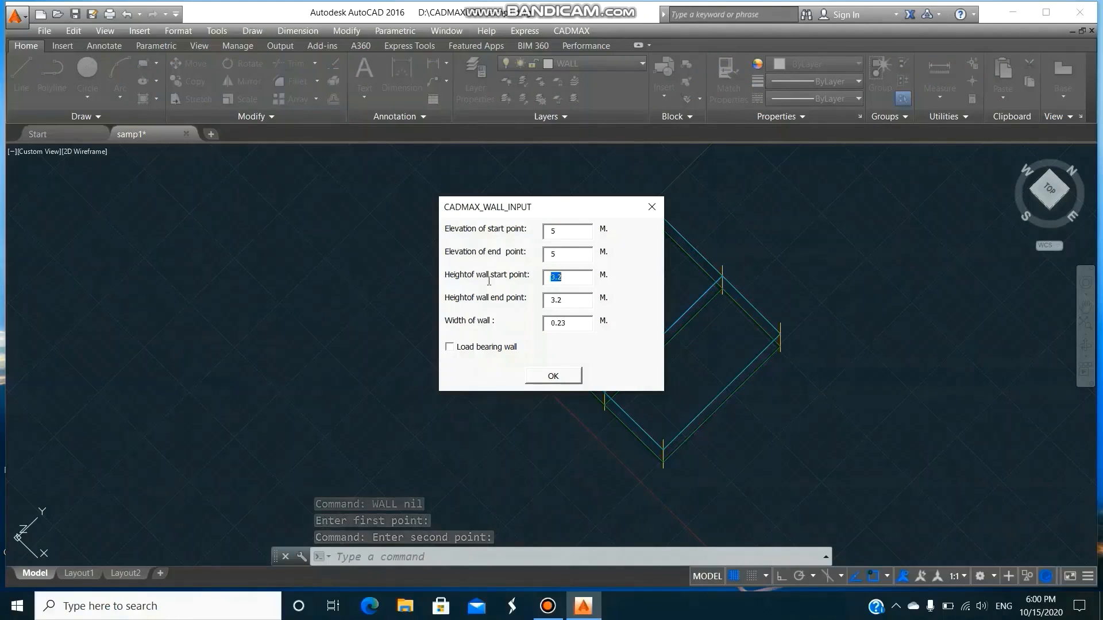
type("2.7")
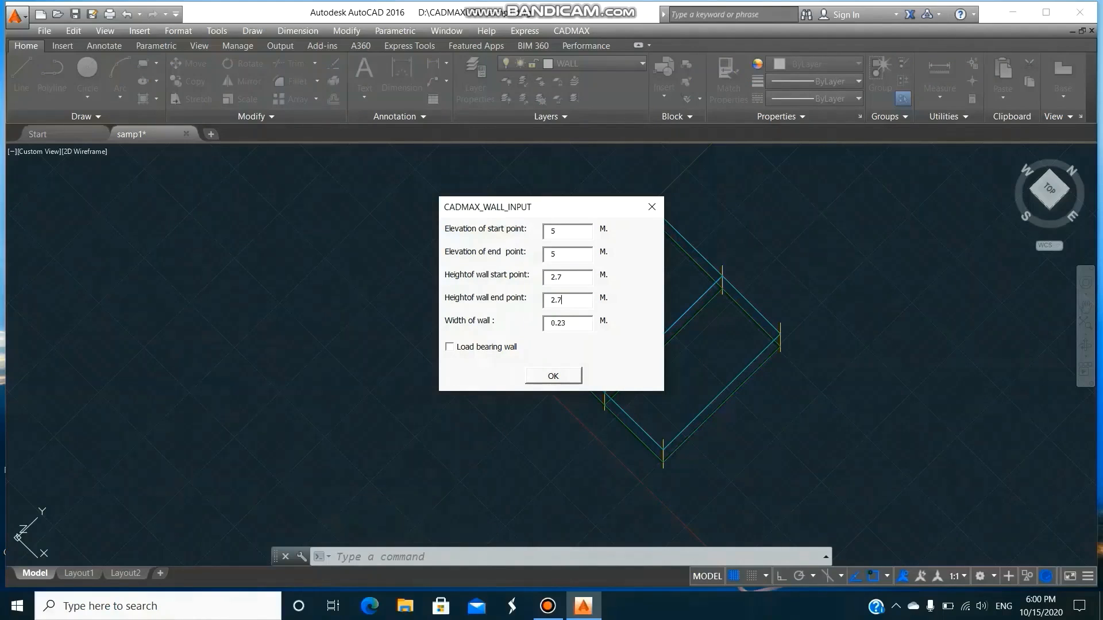
left_click(573, 381)
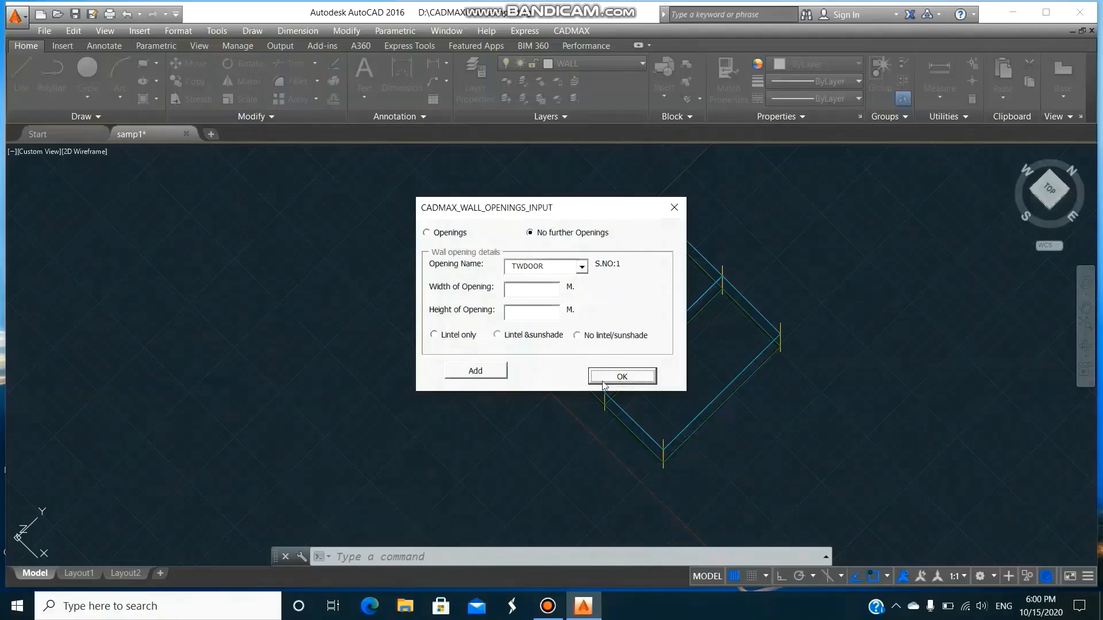
left_click(606, 378)
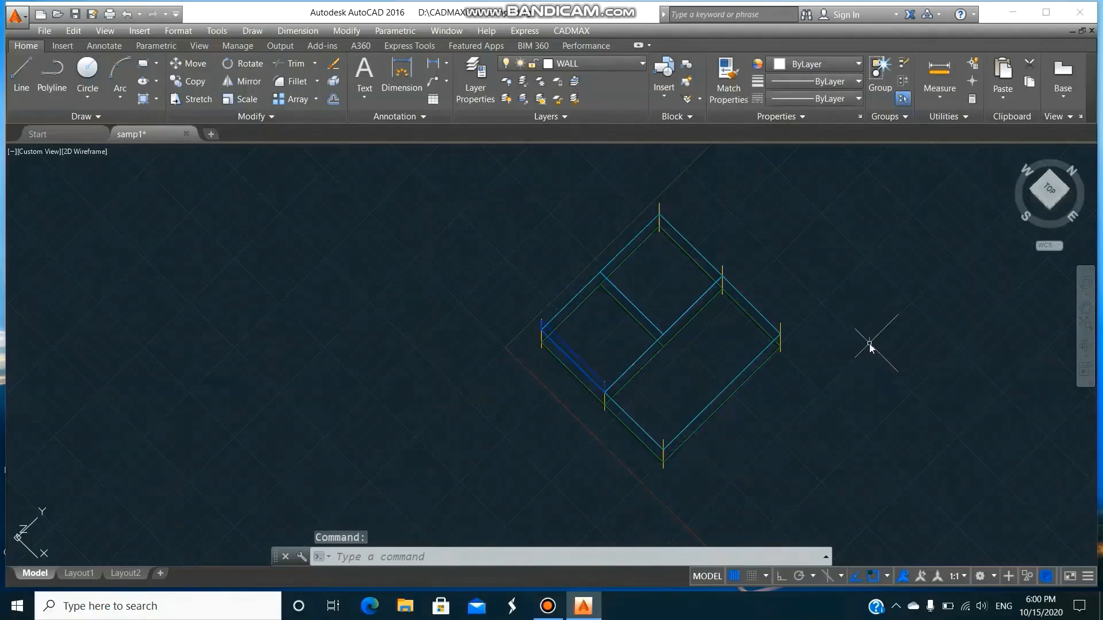
Copy the upper wall onto the inner dividing beam and onto the opposite outer edge at the far intermediate column.
type("co")
key("Return")
type("l")
key("Return")
key("Return")
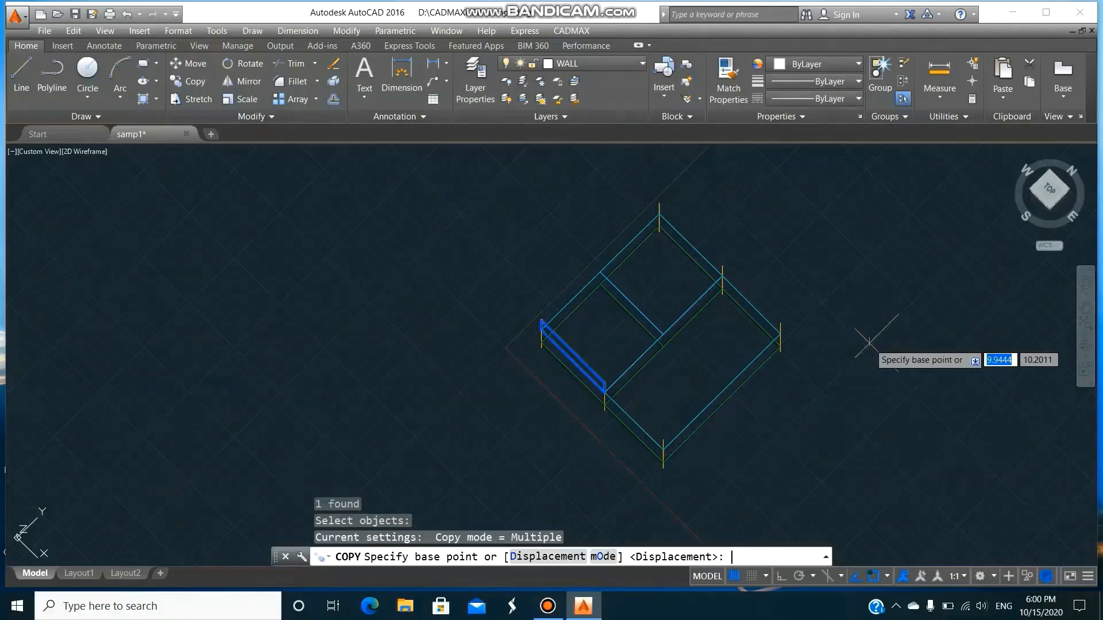
left_click(603, 391)
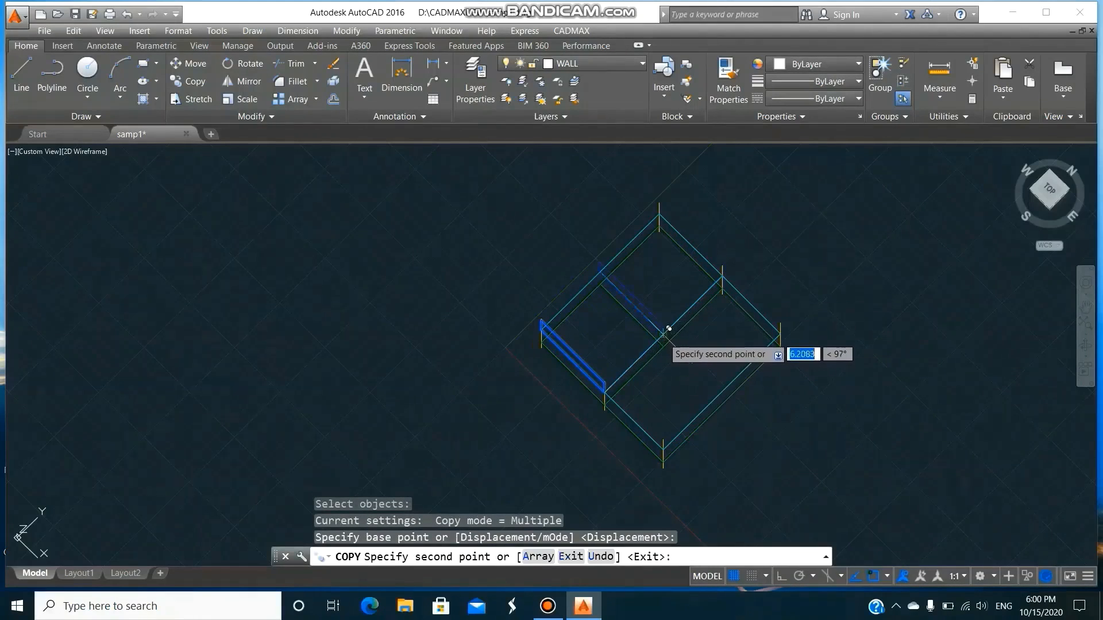
left_click(722, 278)
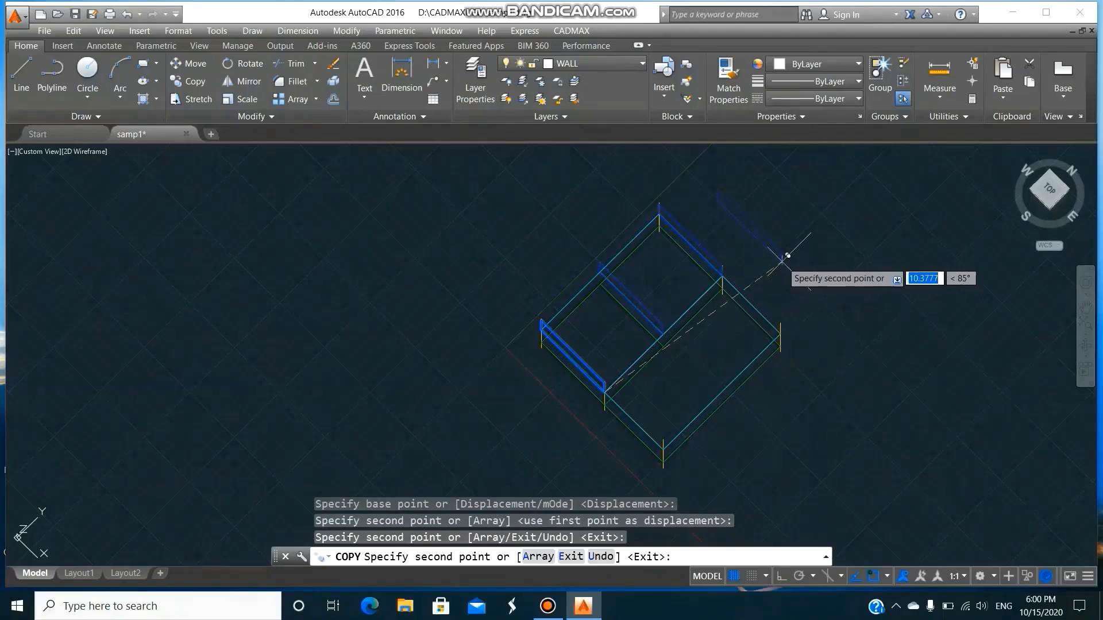
key("Return")
Draw a 3.23 m upper wall without openings from the intermediate column to the corner column along the one-way slab's short edge.
type("WALL")
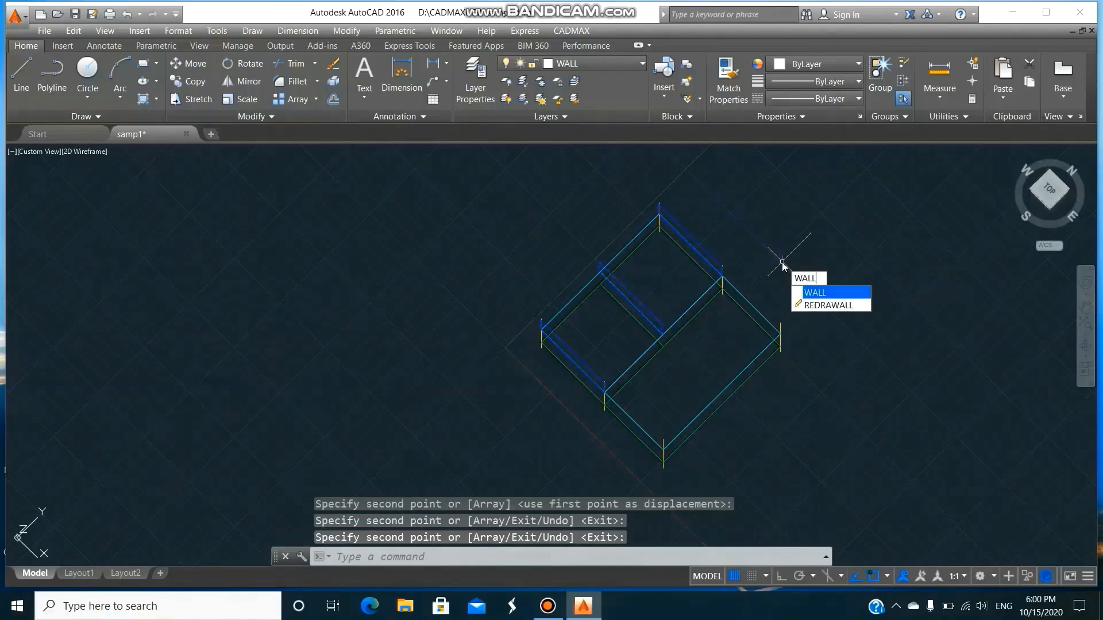
key("Return")
type("WALL")
key("Return")
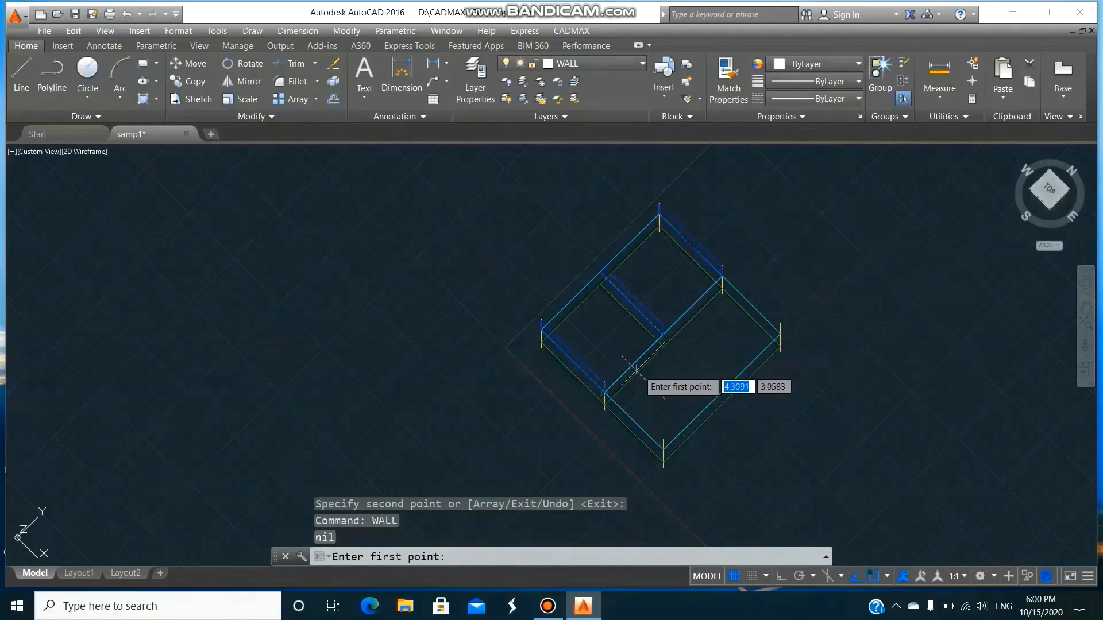
left_click(605, 392)
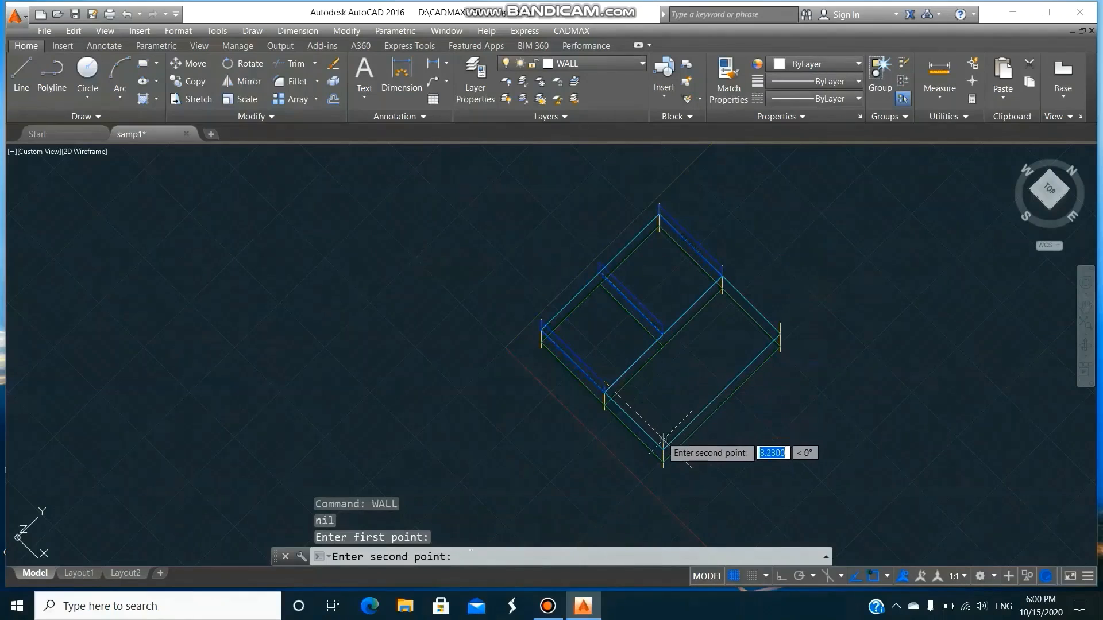
left_click(664, 441)
left_click(574, 377)
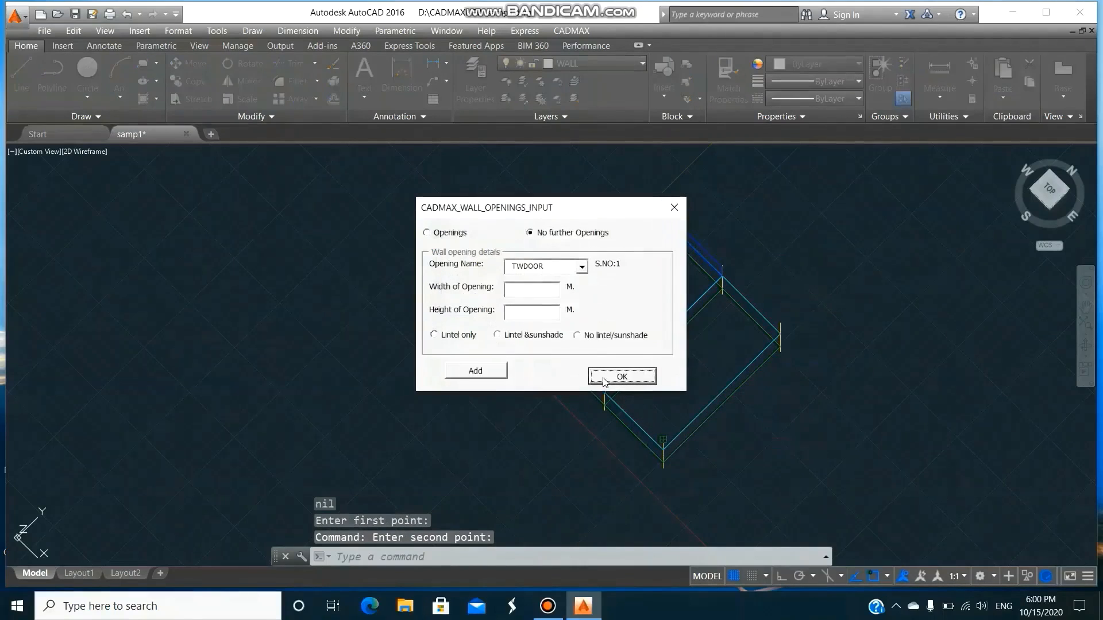
left_click(623, 374)
Copy the last upper wall from the corner column to the opposite corner column, onto the one-way slab's other short edge.
type("co")
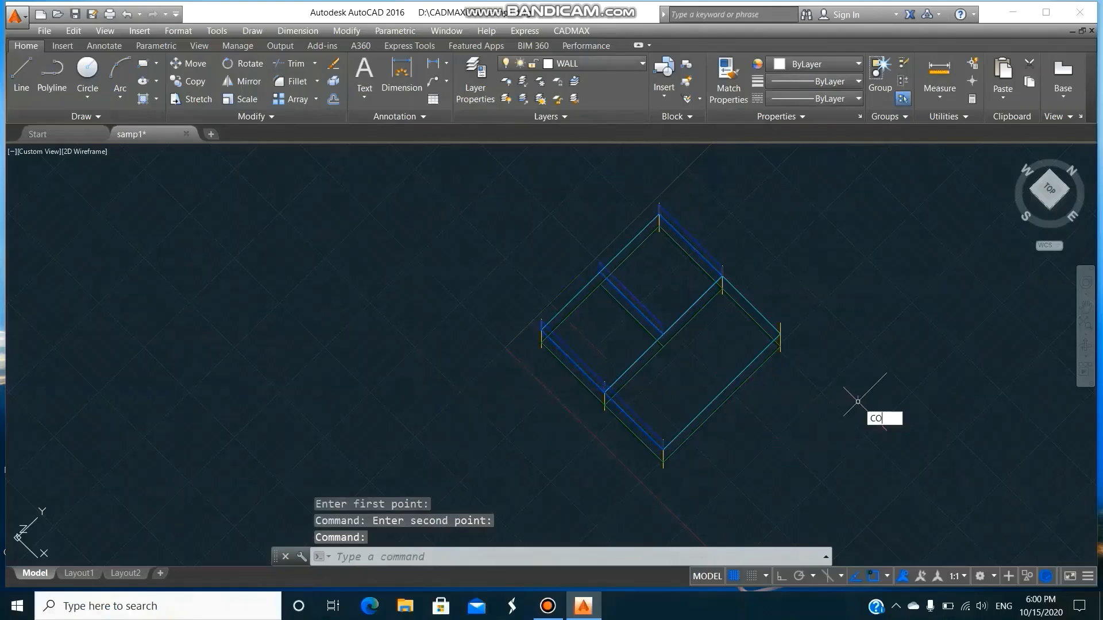
key("Return")
type("l")
key("Return")
key("Return")
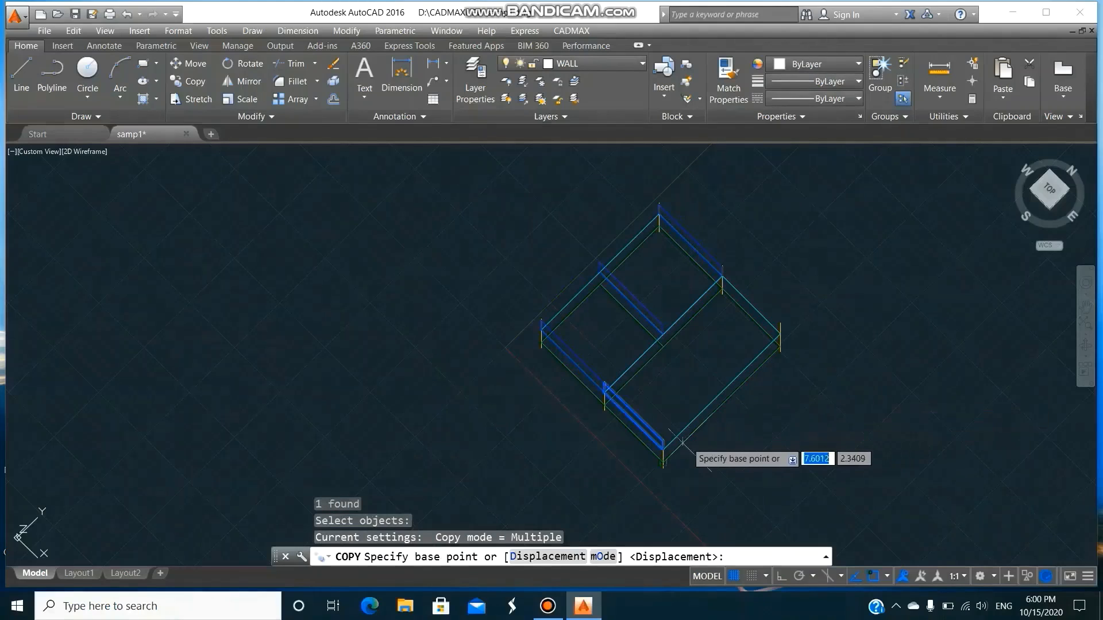
left_click(665, 447)
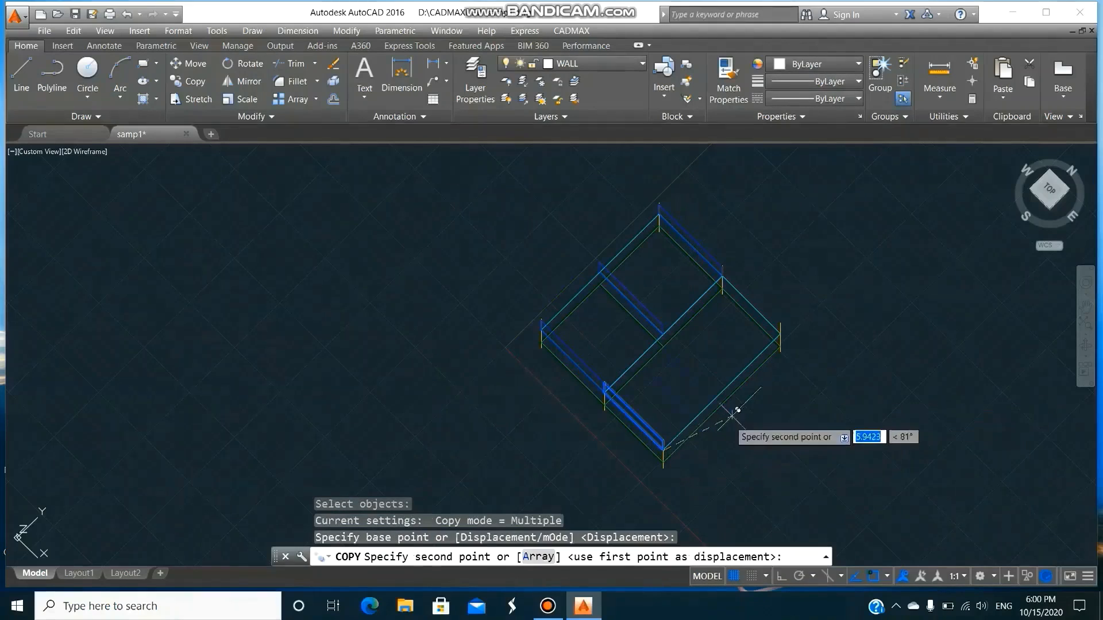
left_click(780, 329)
key("Return")
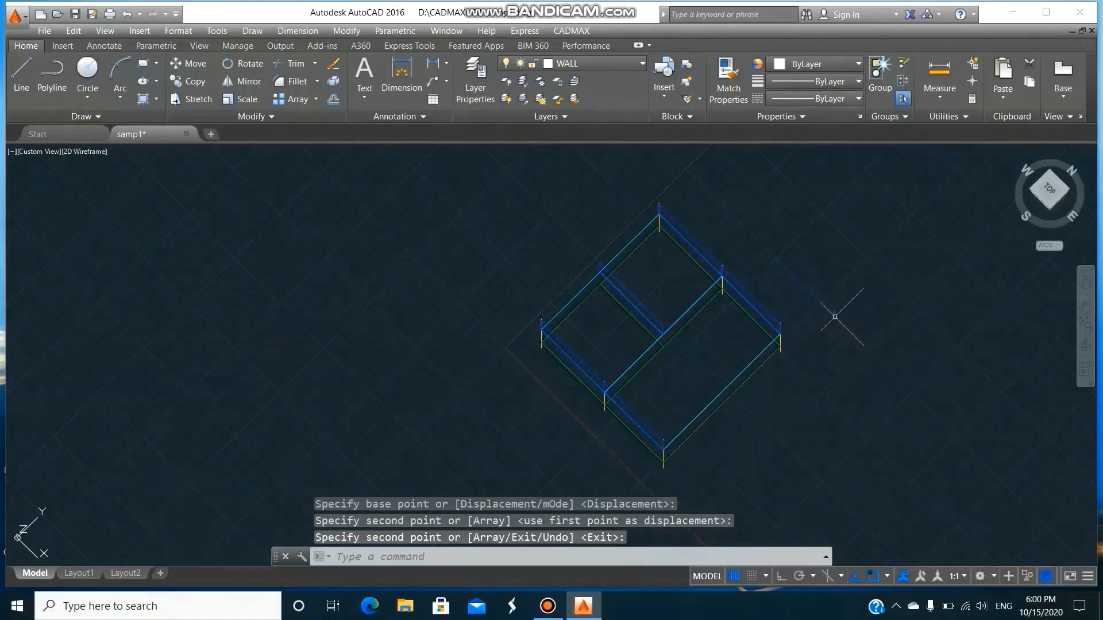
Draw a 6.5 m upper wall on layer WALL along the two-way slabs' long outer edge, keeping 5 m elevations, 2.7 m heights, 0.23 m width and no openings.
type("WALL")
key("Return")
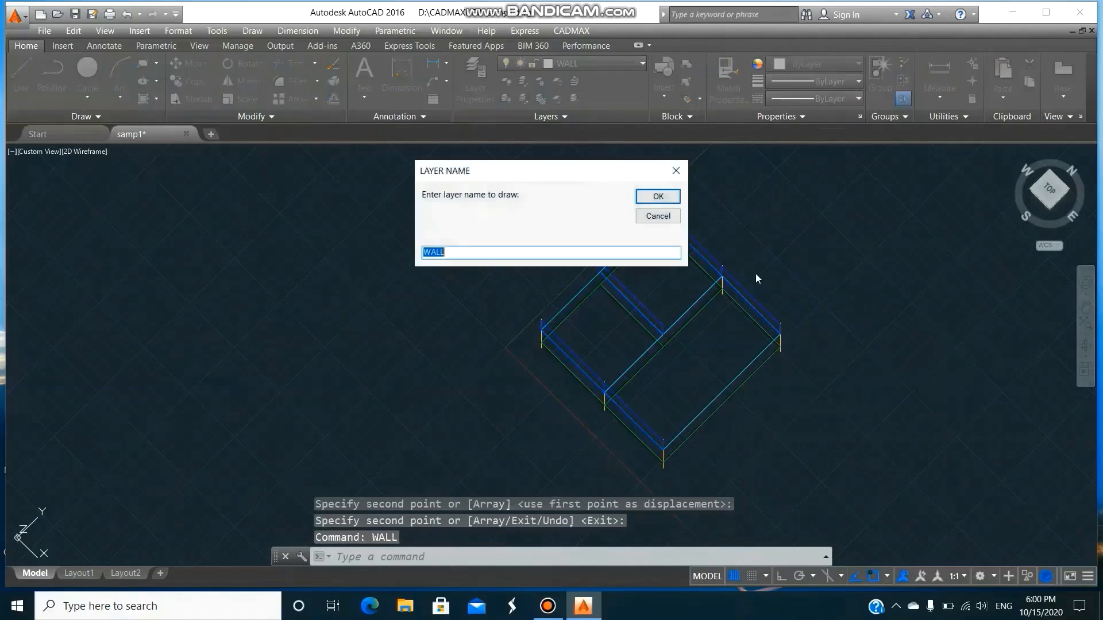
left_click(678, 198)
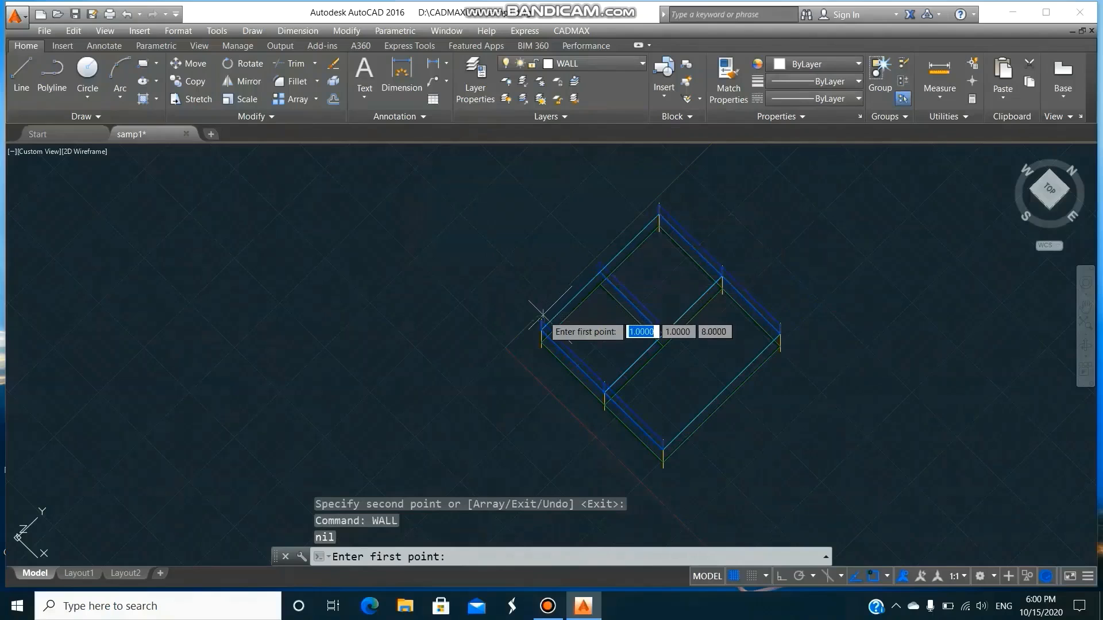
left_click(542, 317)
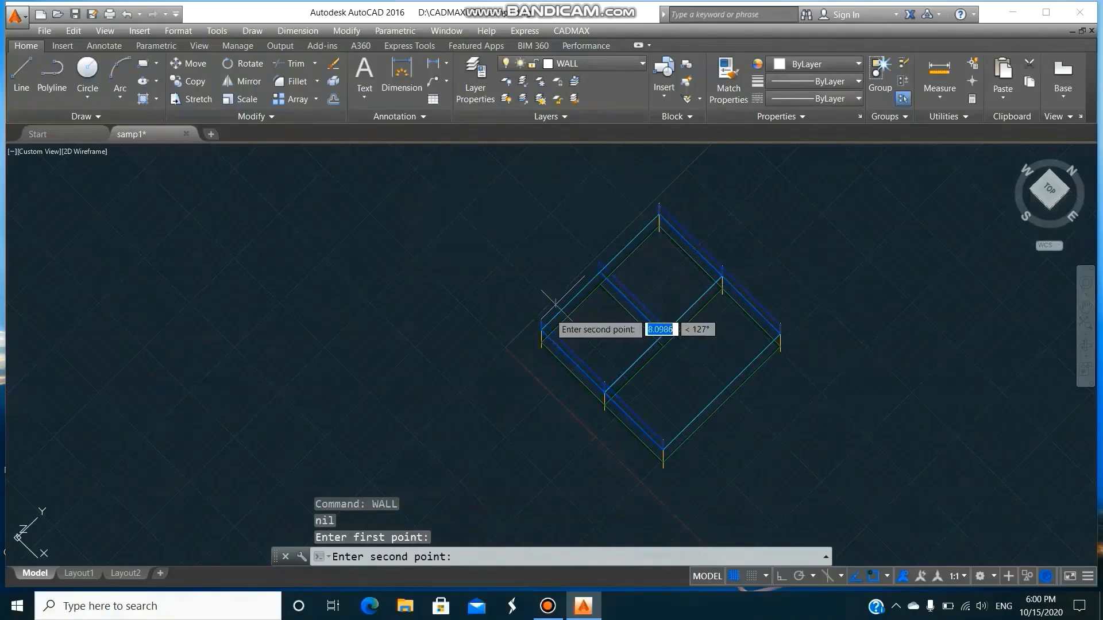
left_click(659, 214)
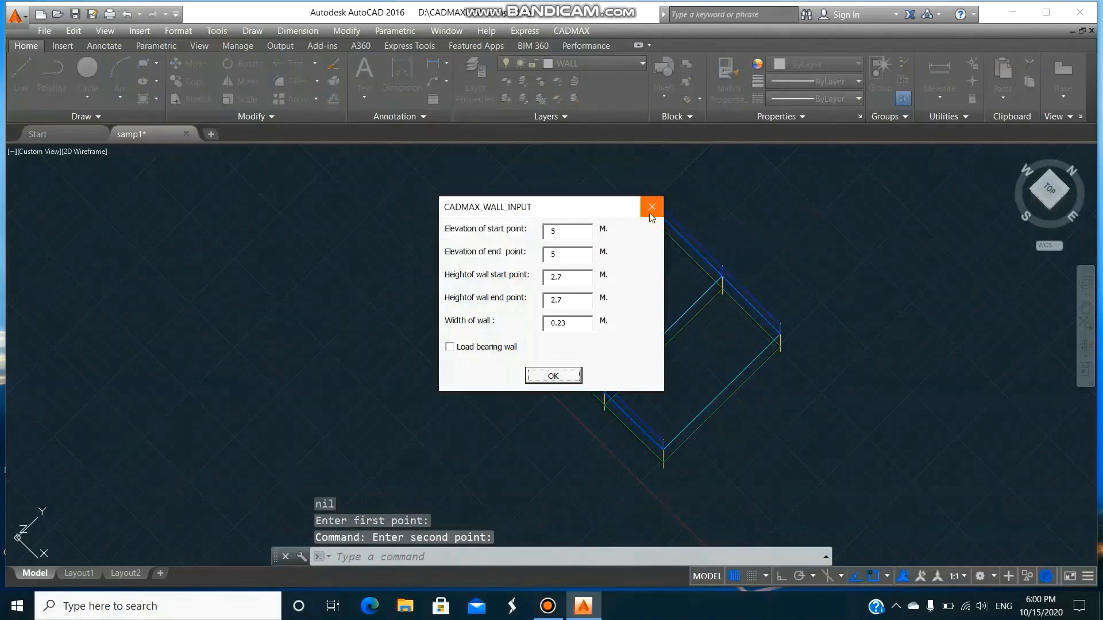
left_click(566, 378)
left_click(626, 377)
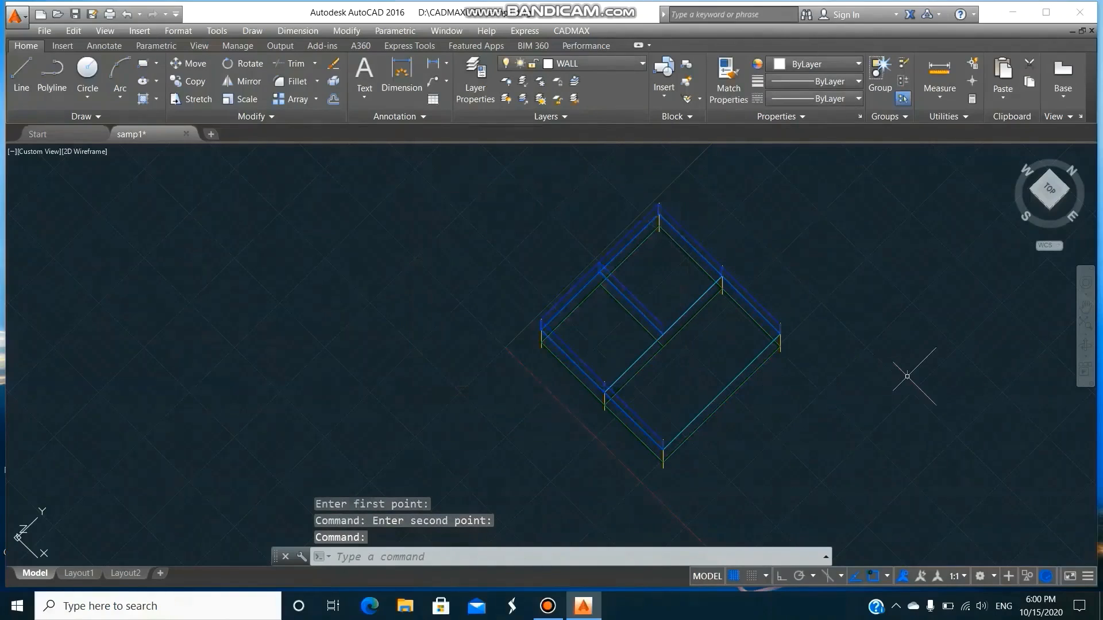
Copy the long upper wall onto the middle beam between the intermediate columns and onto the opposite long outer edge.
type("co")
key("Return")
type("l")
key("Return")
key("Return")
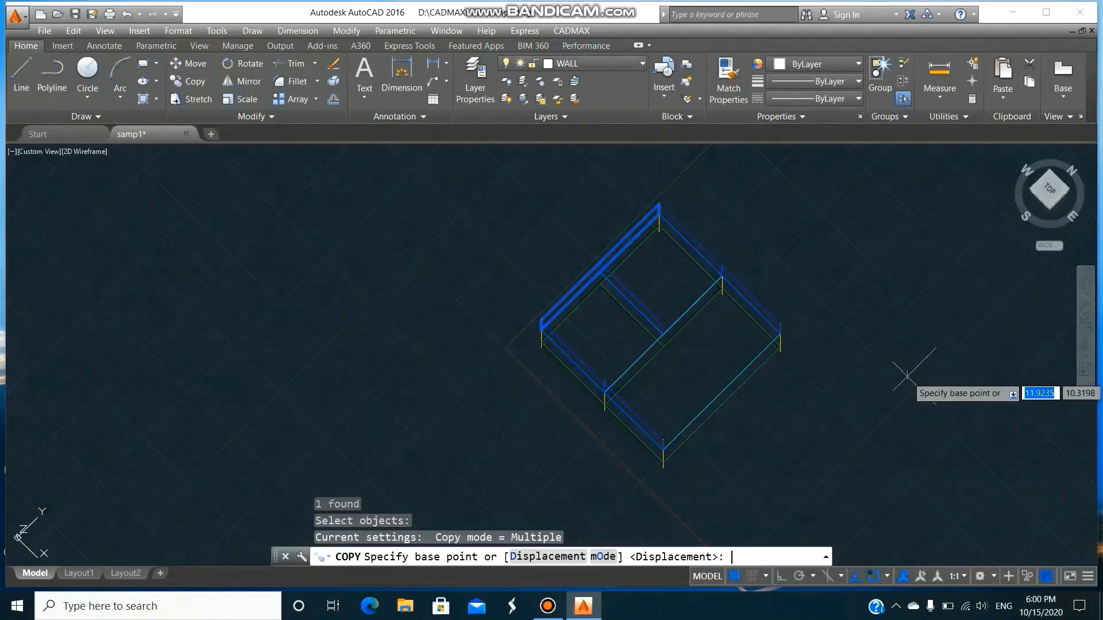
left_click(665, 228)
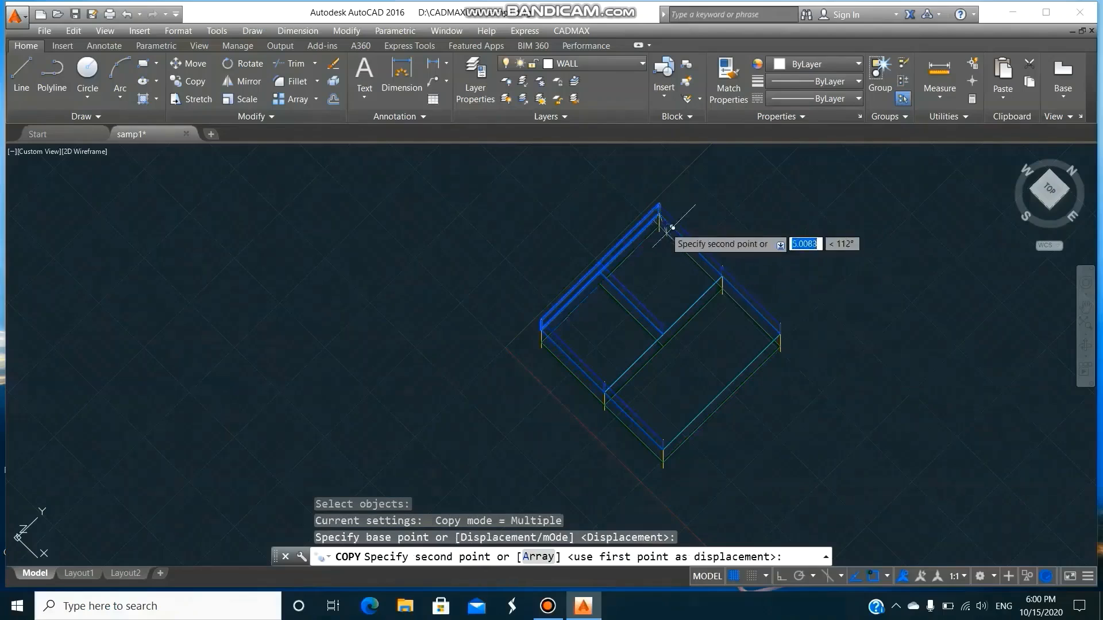
left_click(721, 280)
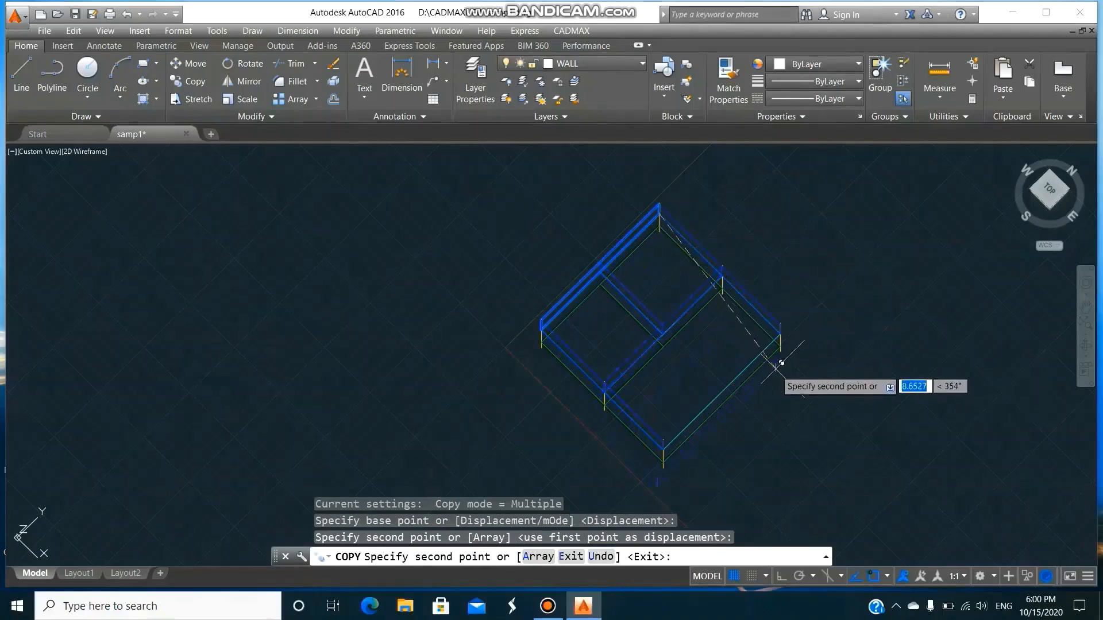
left_click(785, 328)
key("Return")
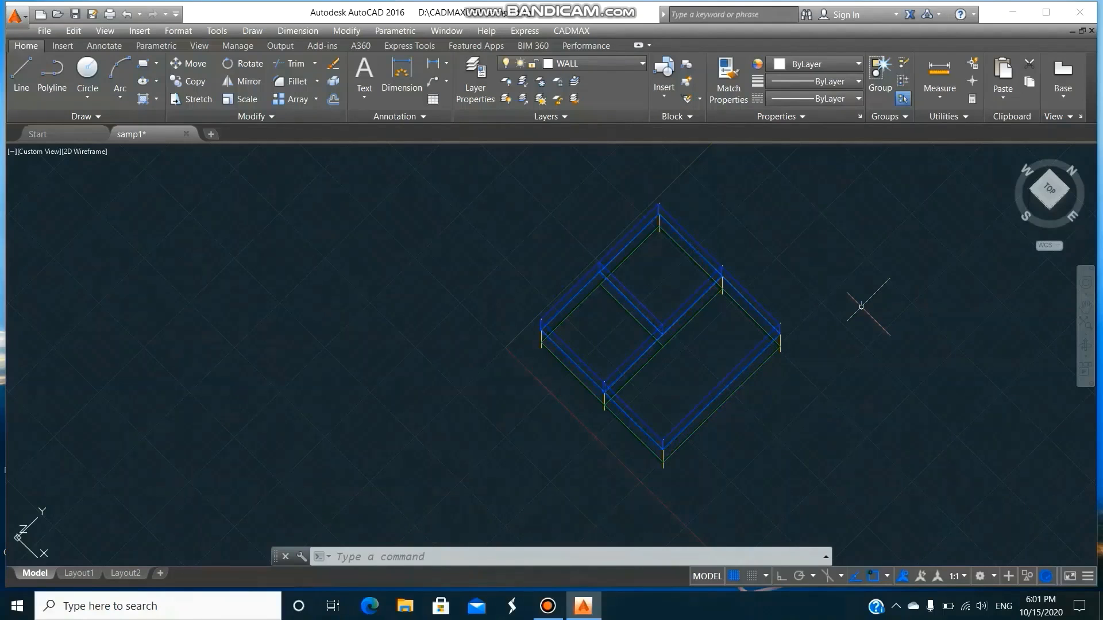
Turn off the COLUMN, GBEAM and current WALL layers to isolate the floor beams and slabs.
type("LA")
key("Return")
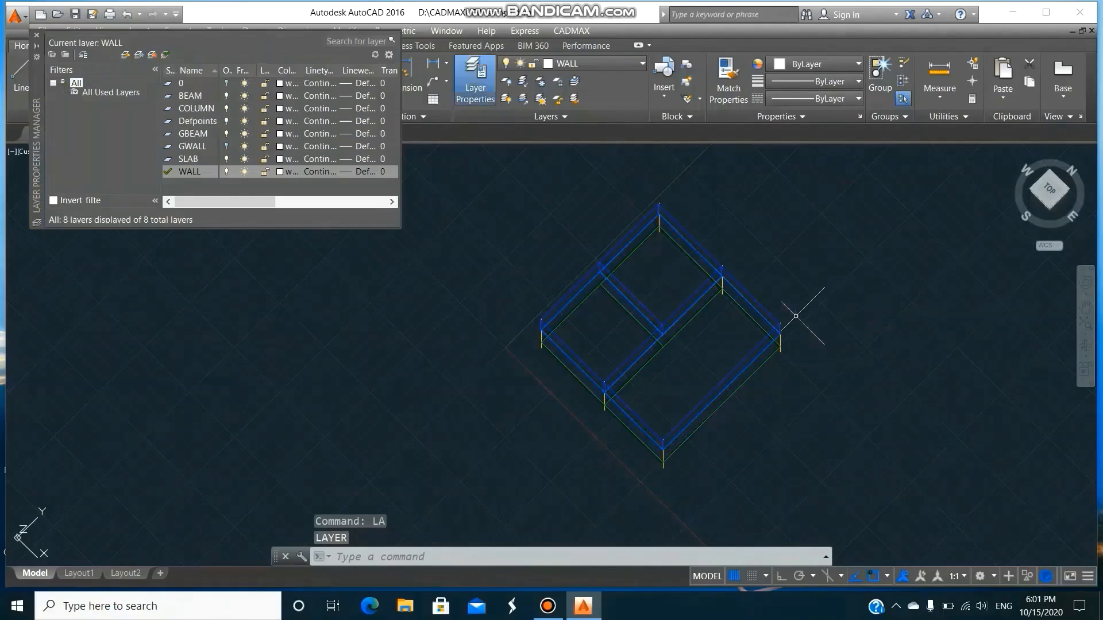
left_click(227, 108)
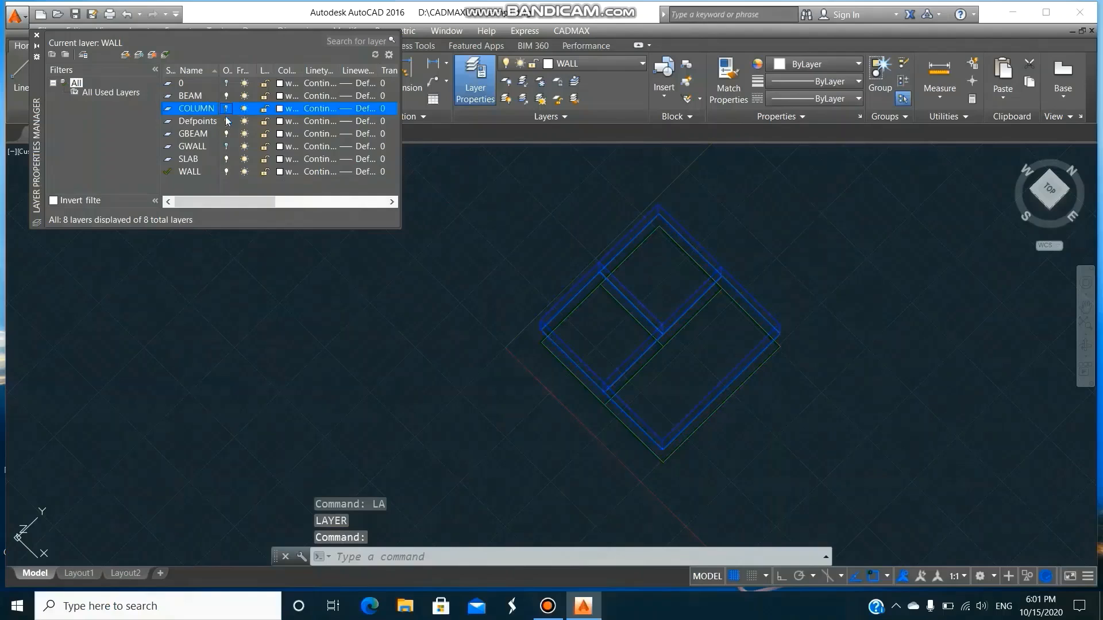
left_click(226, 134)
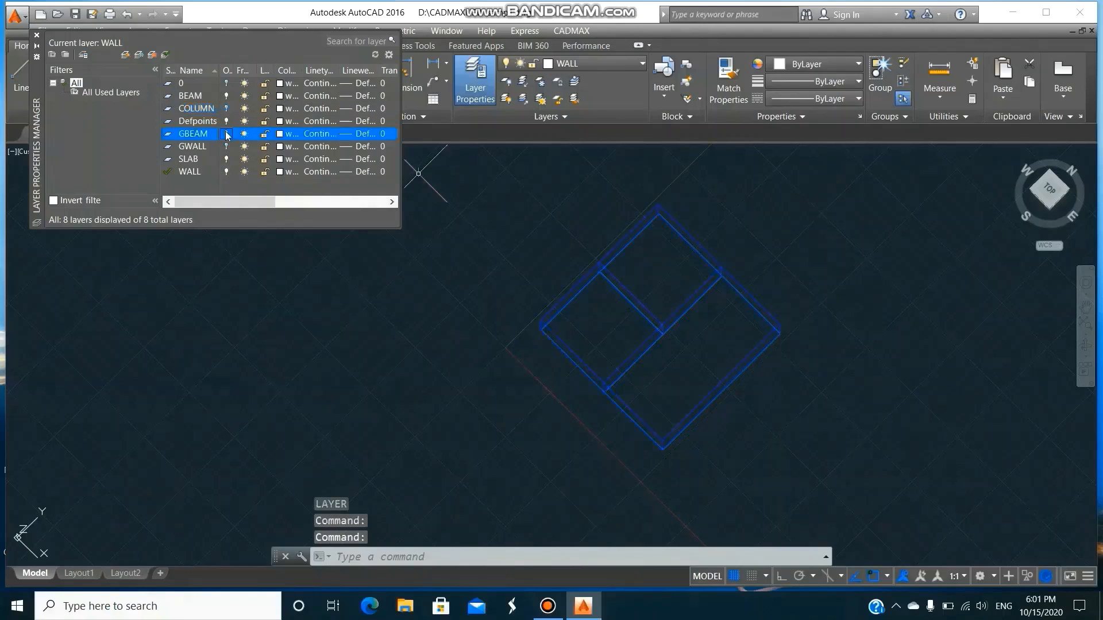
left_click(226, 171)
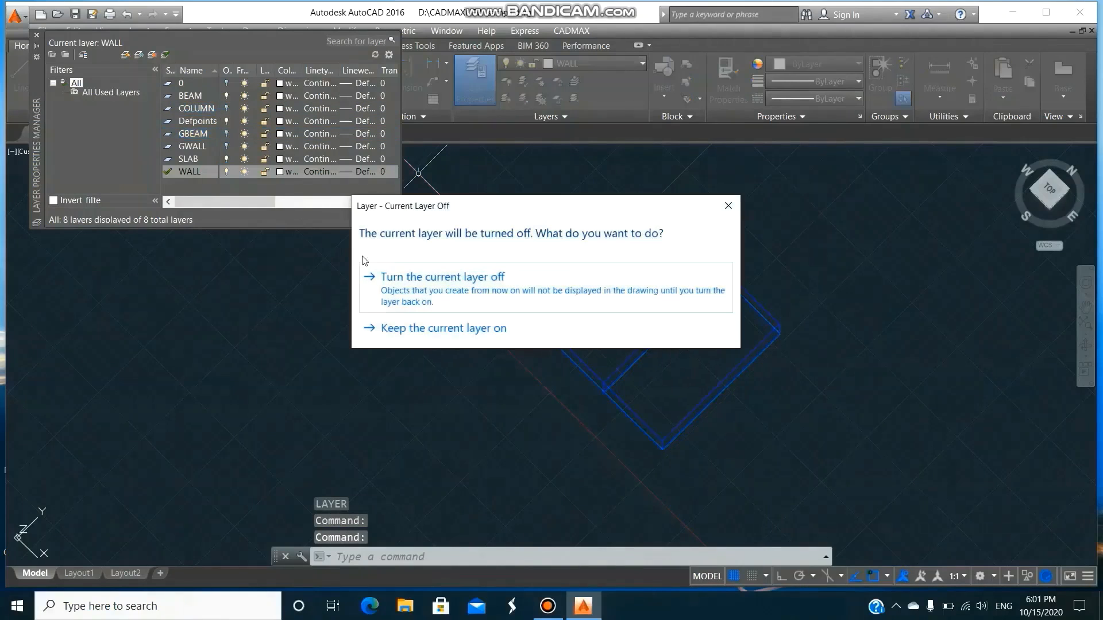
left_click(407, 279)
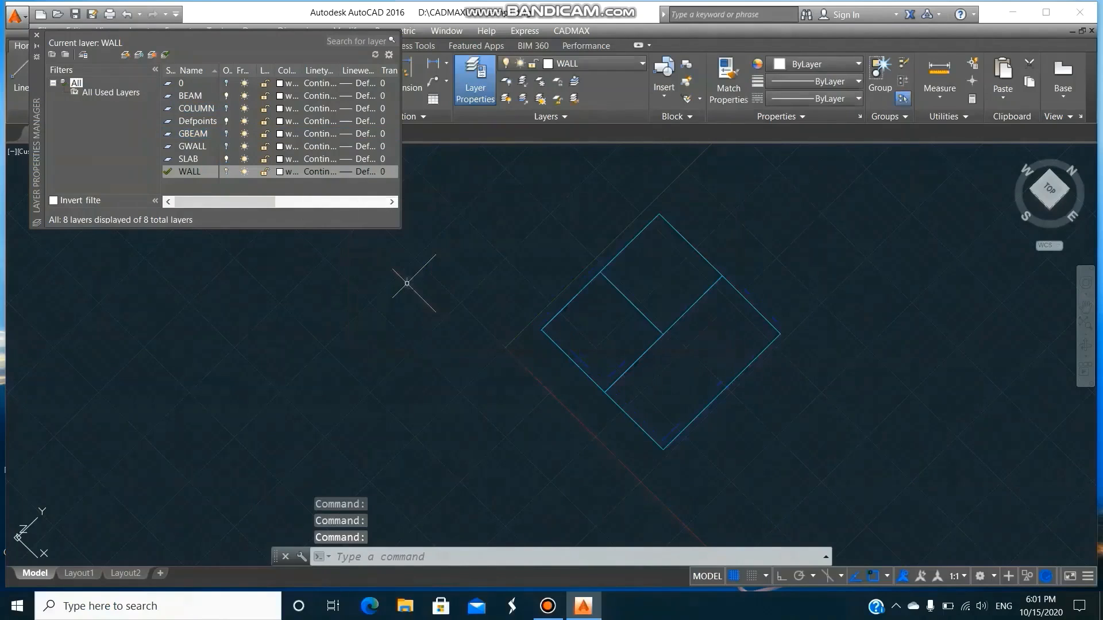
left_click(36, 35)
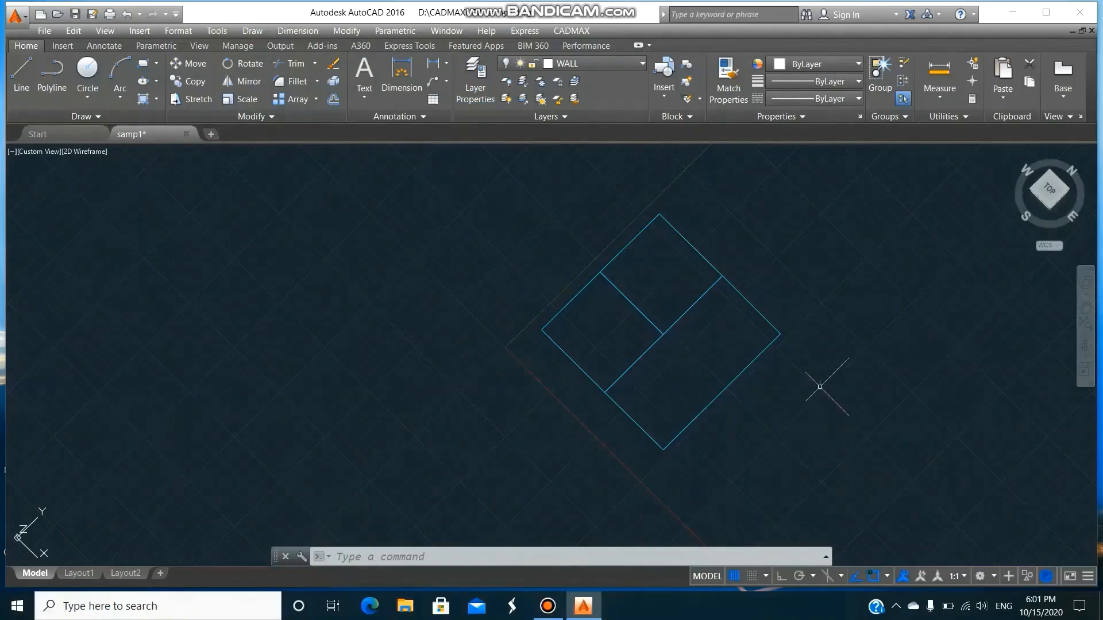
Copy all visible beams and slabs 3 m straight up with the relative displacement @0,0,3.
type("co")
key("Return")
left_click(492, 181)
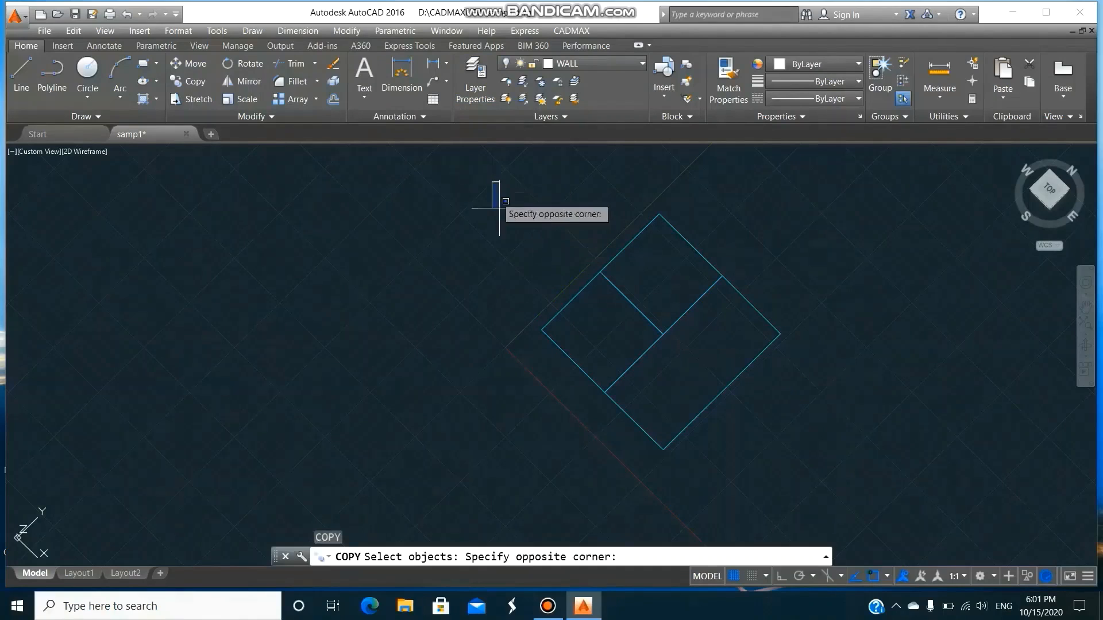
left_click(823, 470)
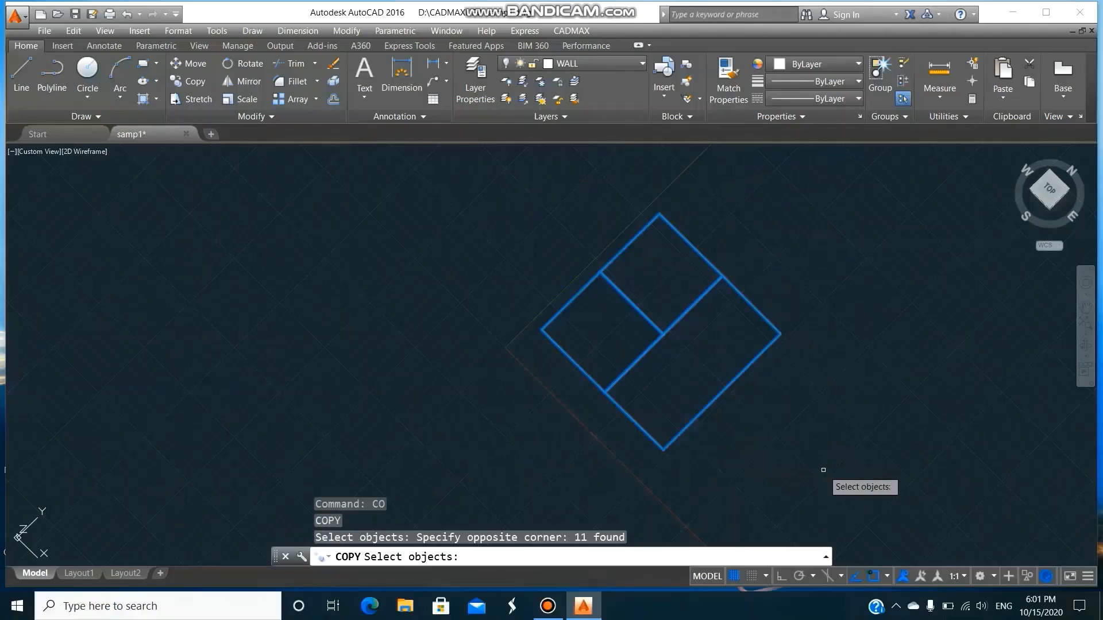
key("Return")
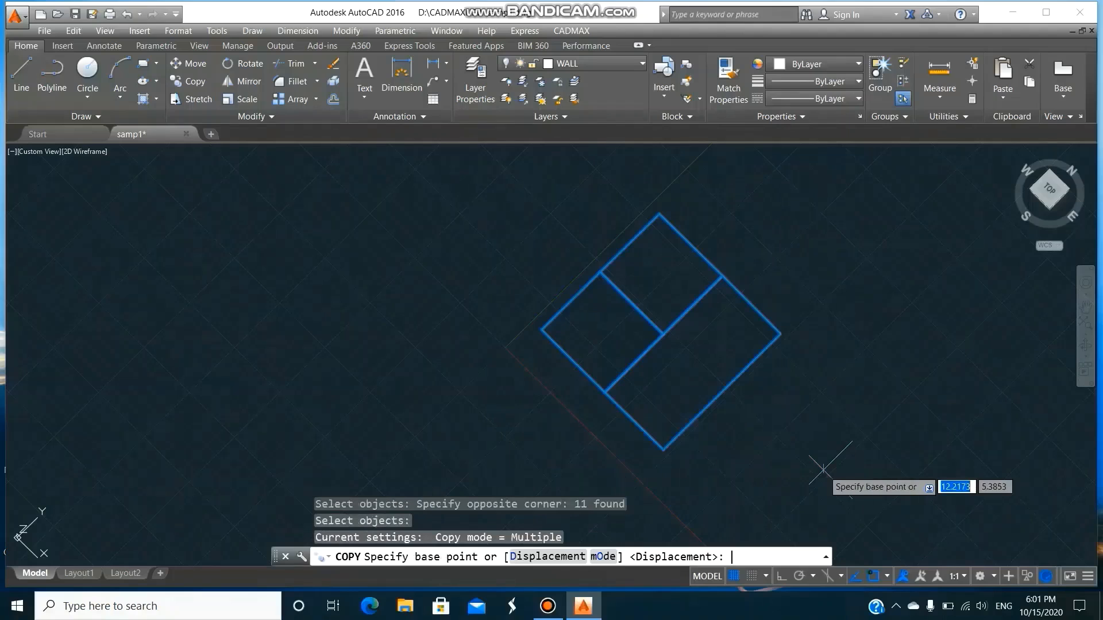
left_click(541, 329)
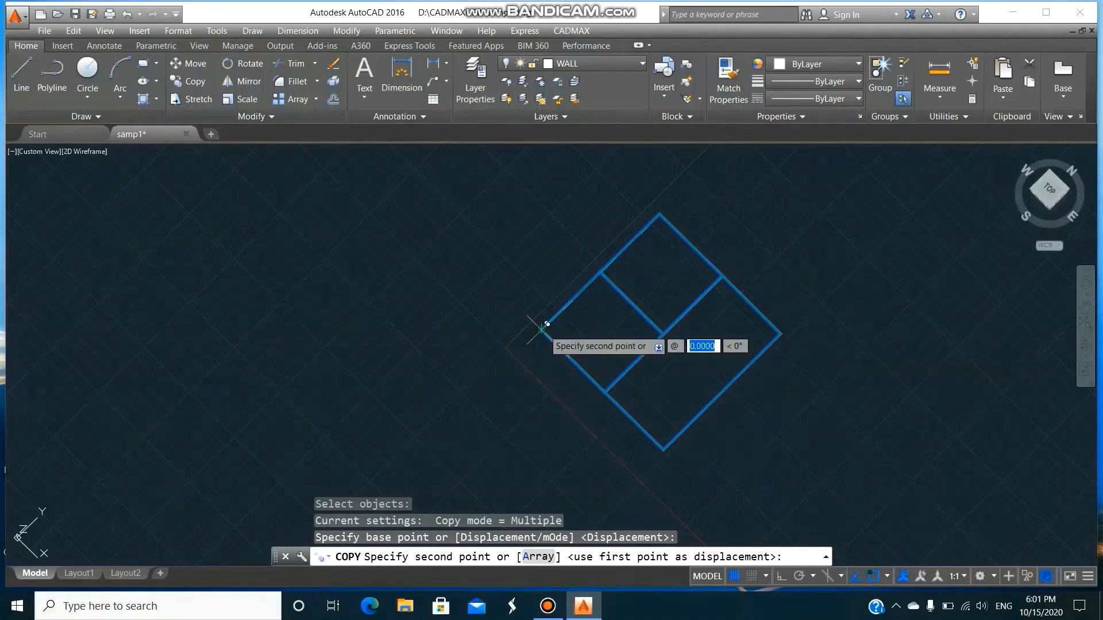
type("0")
type("0")
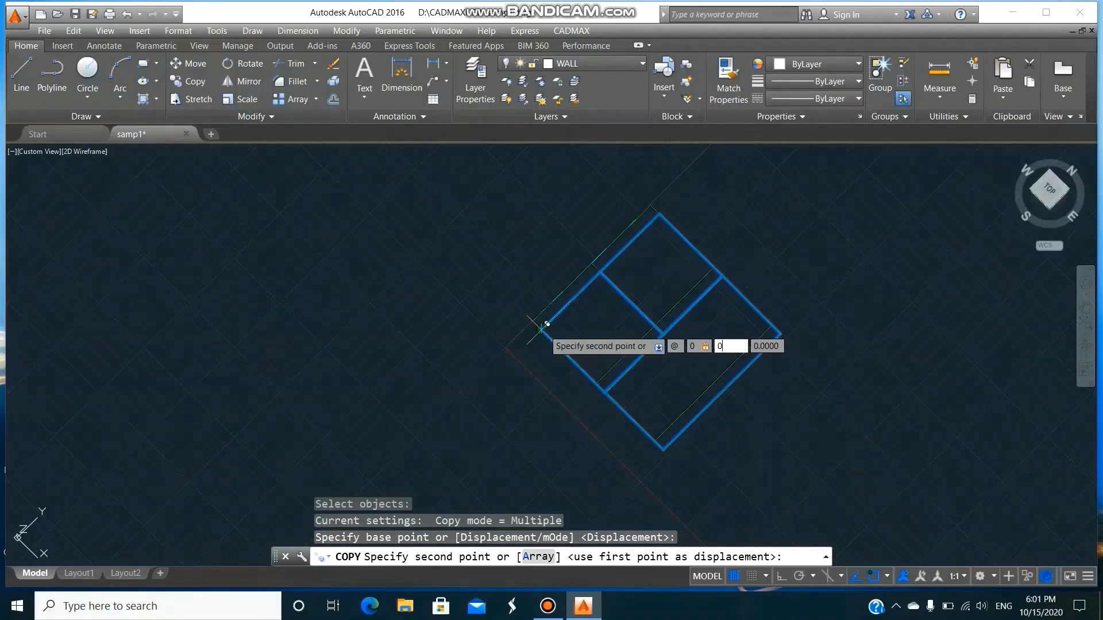
key("Tab")
type("3")
key("Return")
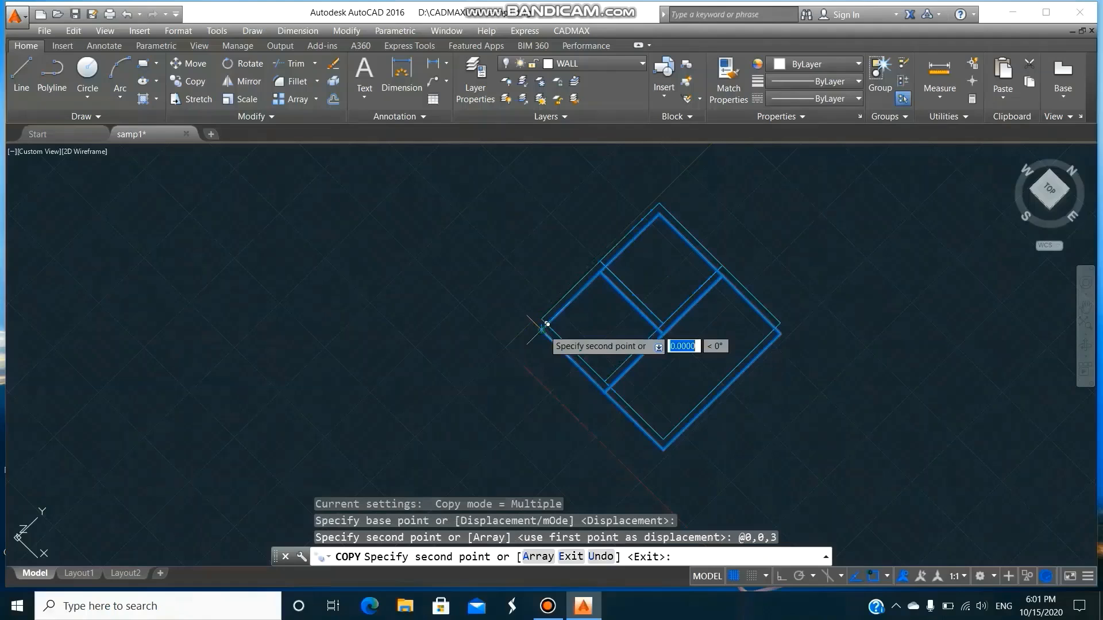
key("Return")
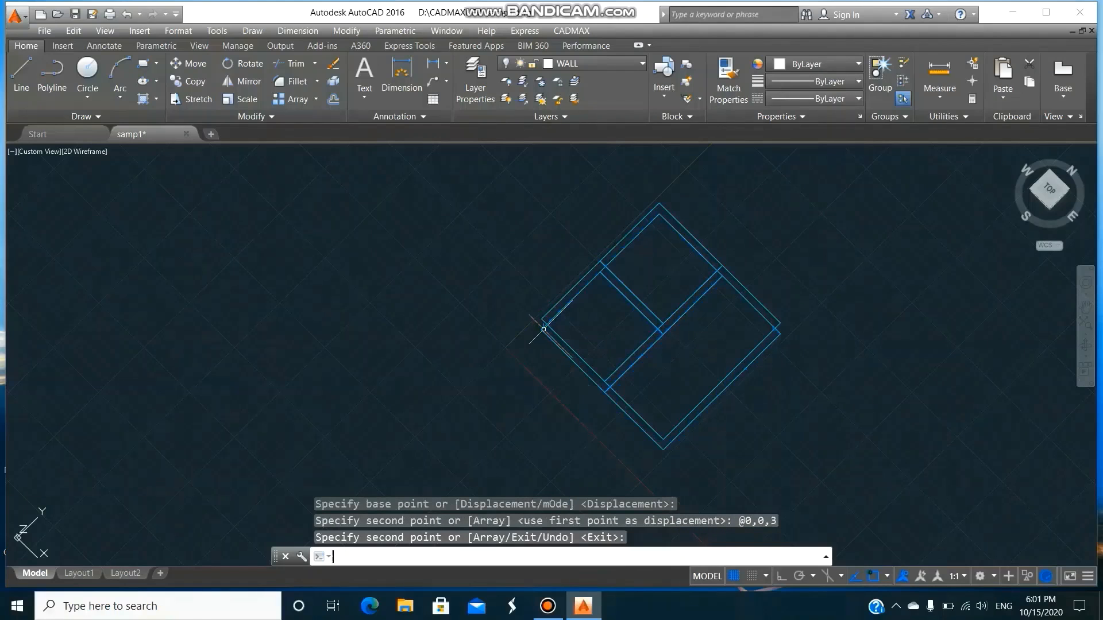
Turn the COLUMN, GBEAM, GWALL and WALL layers back on.
type("LA")
key("Return")
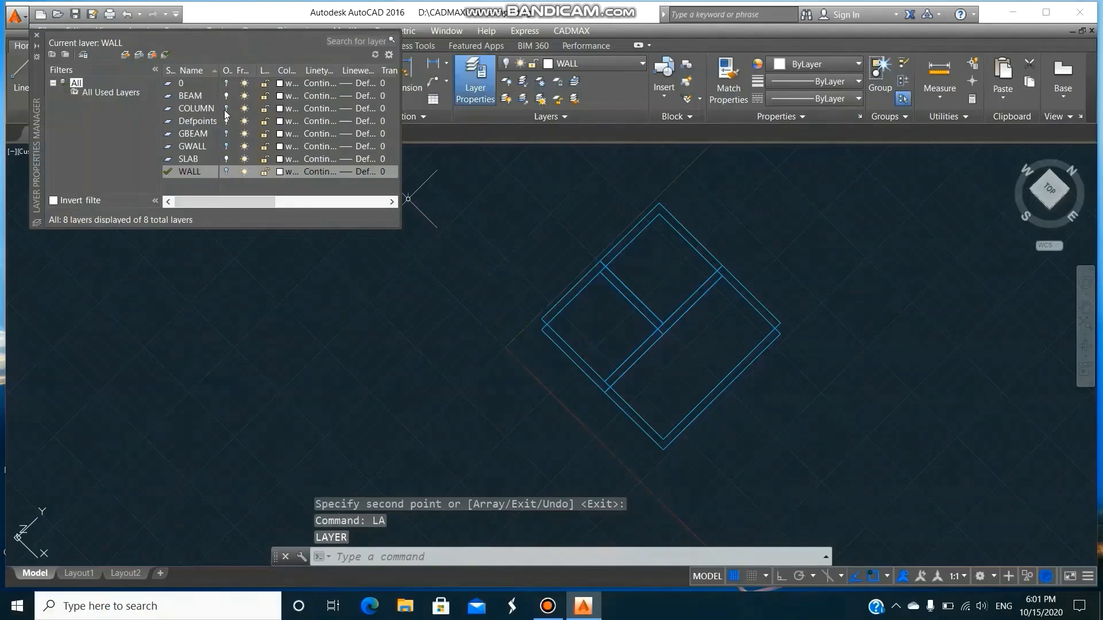
left_click(226, 109)
left_click(227, 134)
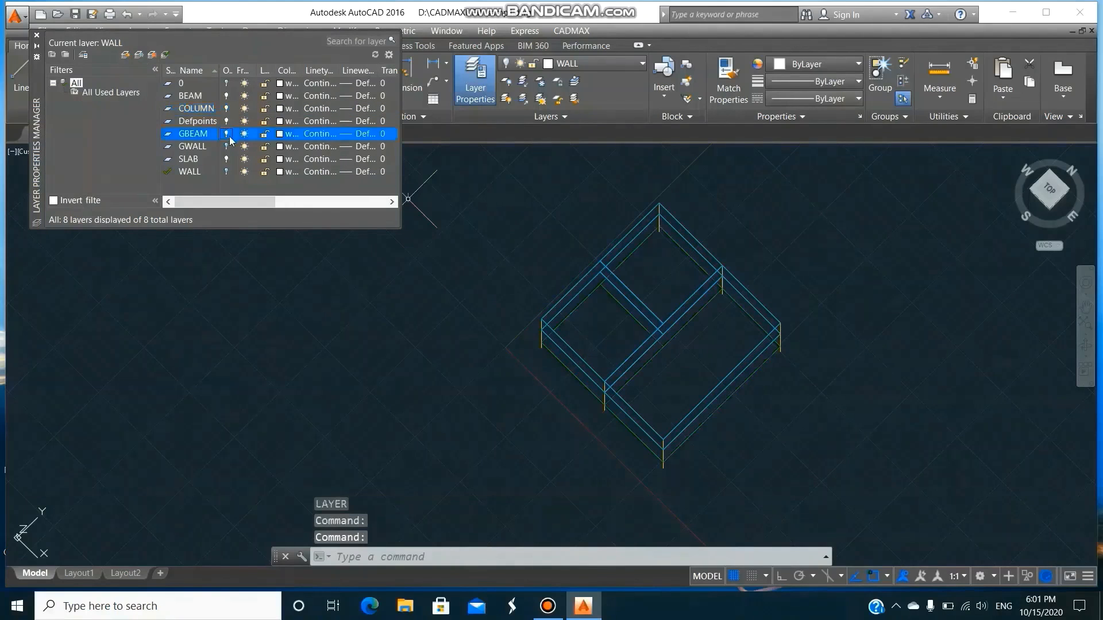
left_click(227, 147)
left_click(227, 172)
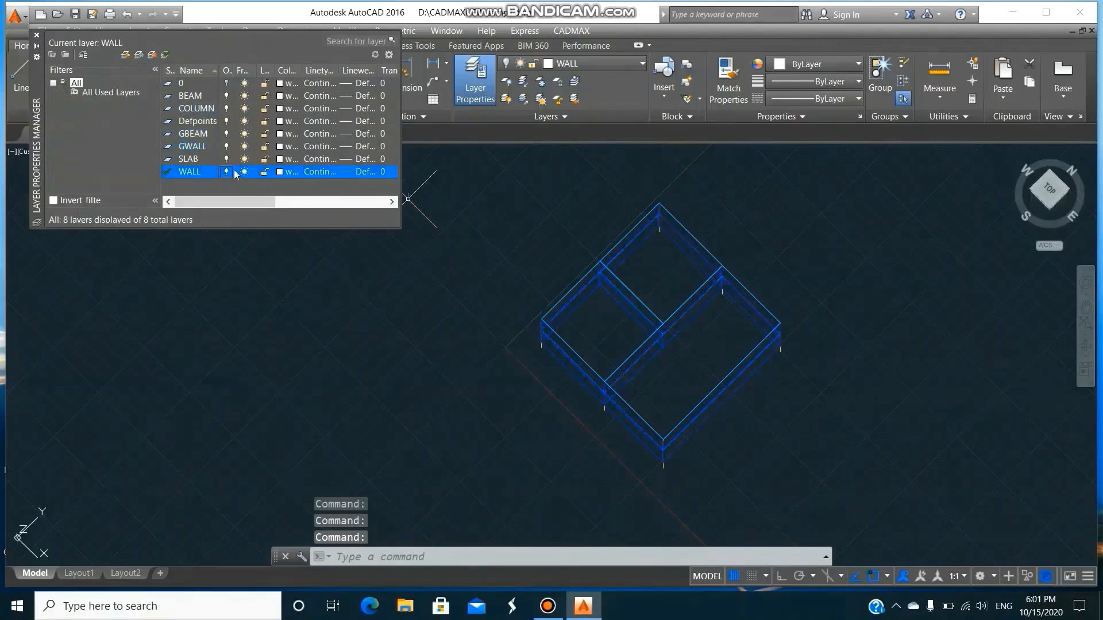
left_click(37, 35)
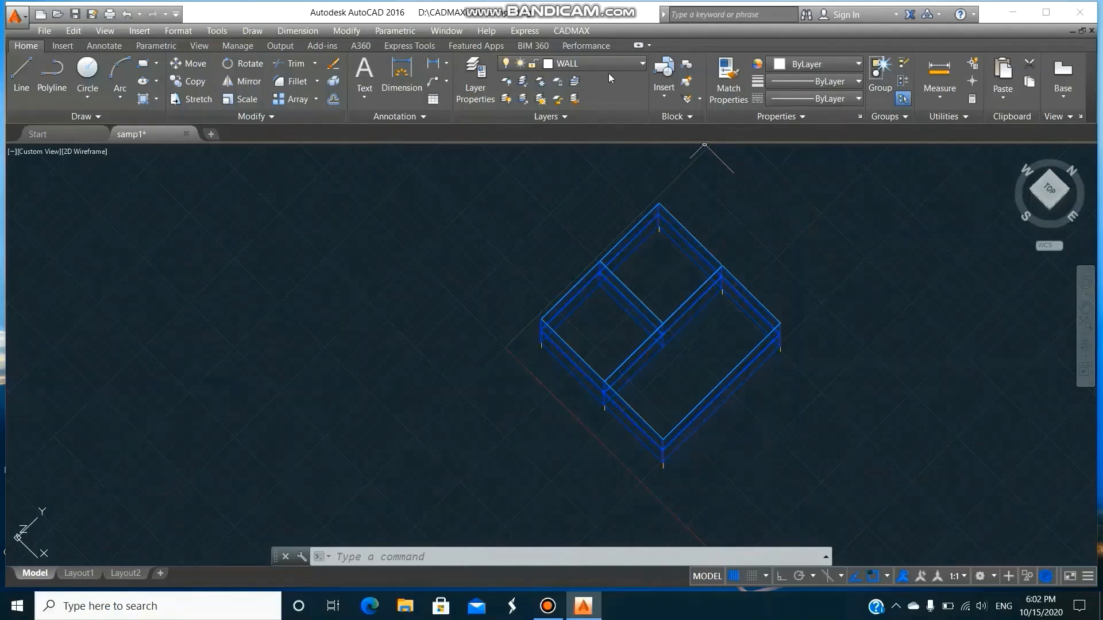
Run the CADMAX BEAMLOAD command on the entire building model.
left_click(580, 32)
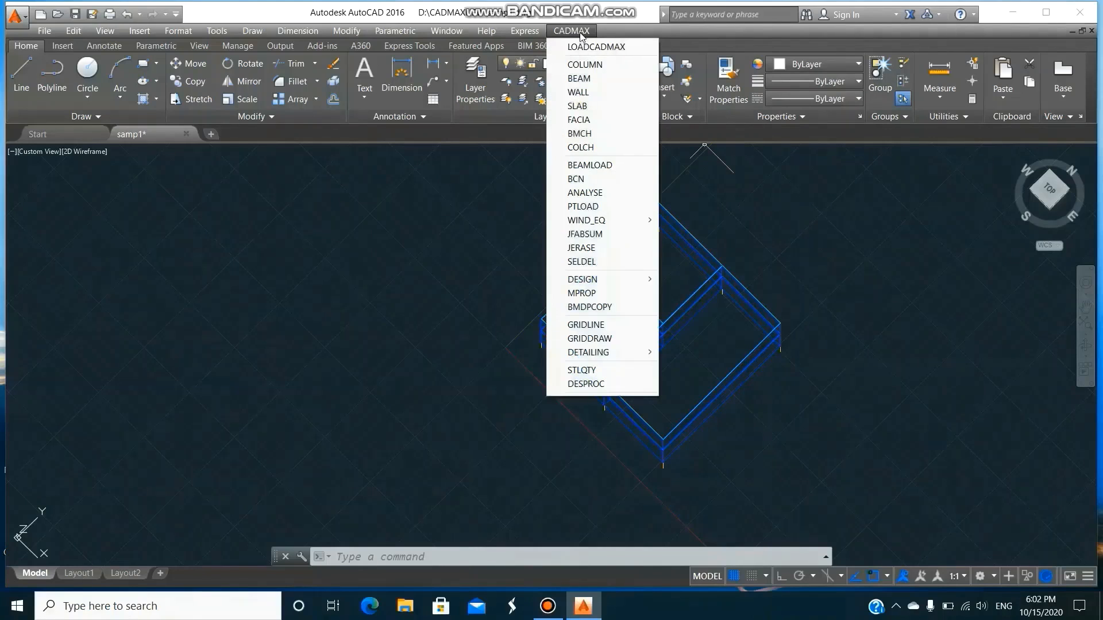
left_click(597, 166)
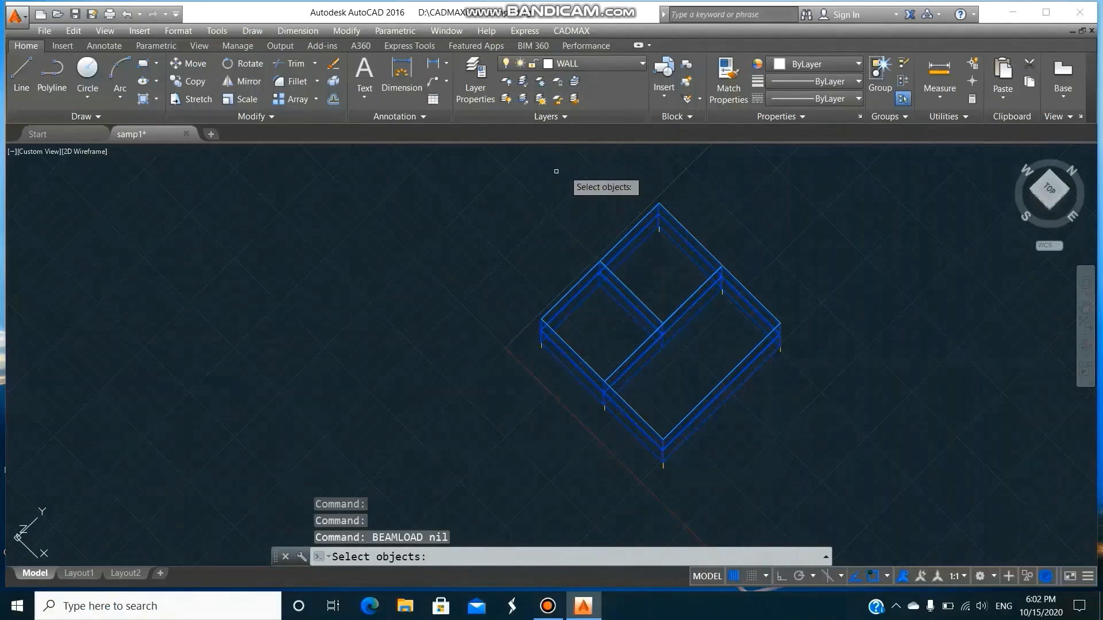
left_click(462, 166)
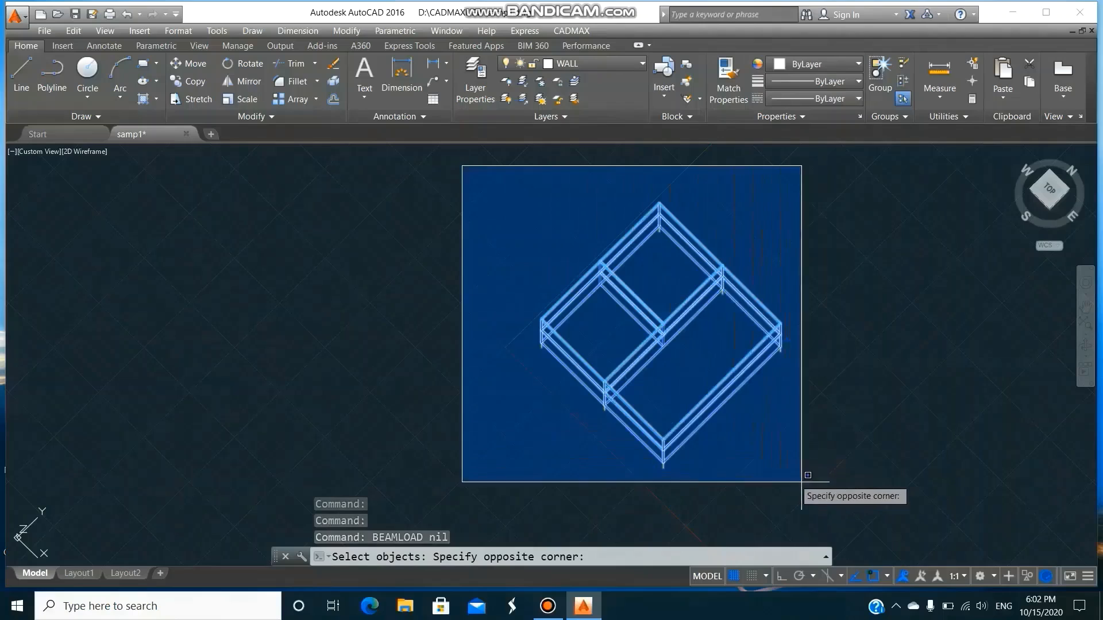
left_click(829, 491)
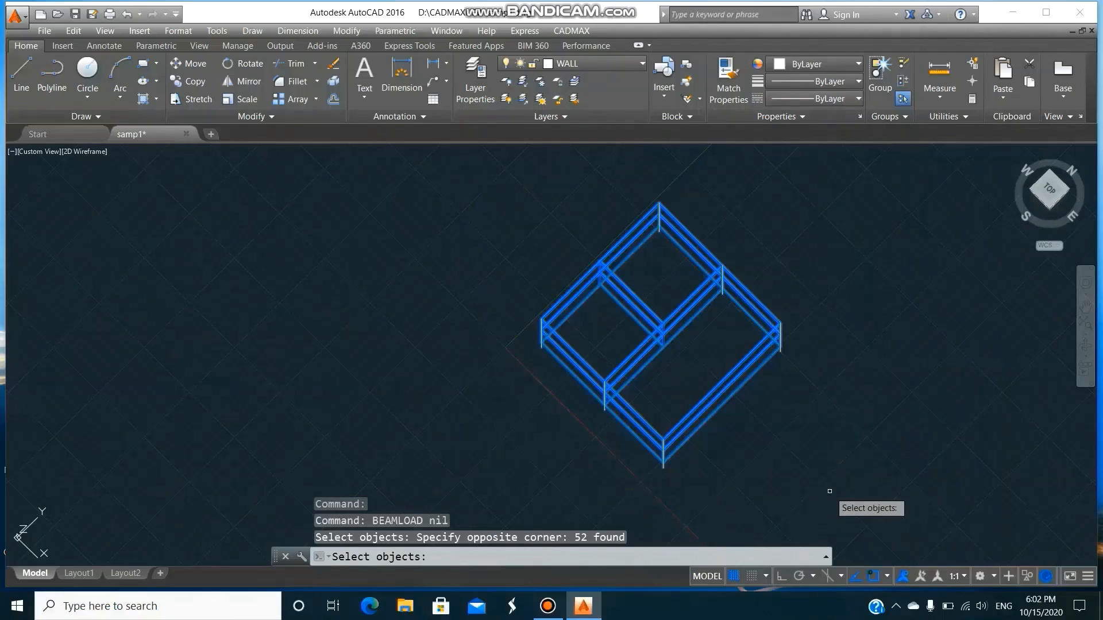
key("Return")
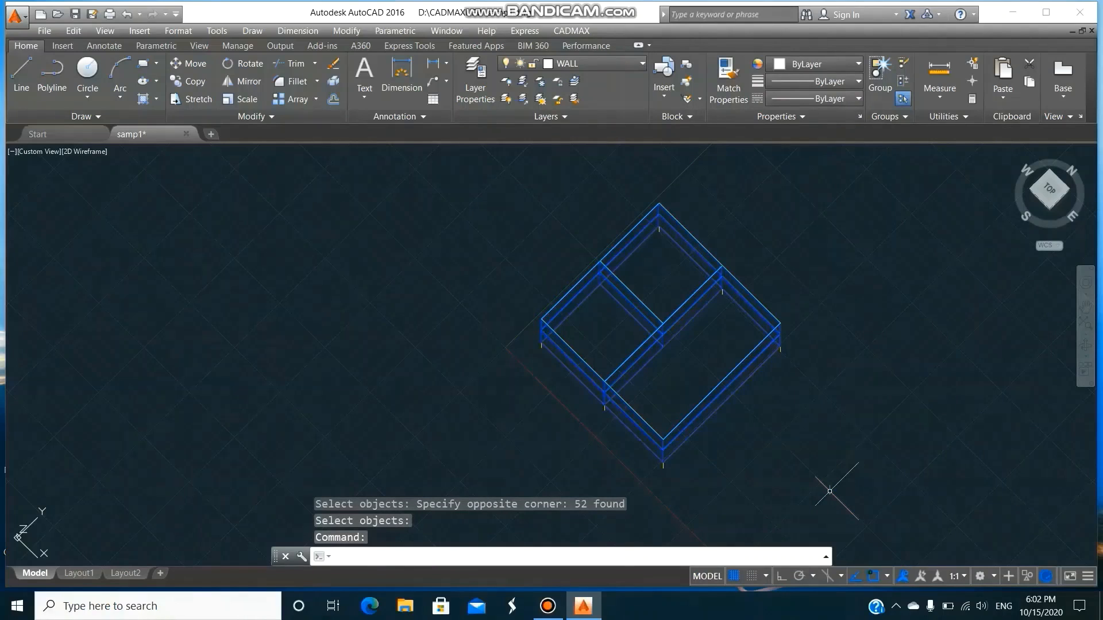
Turn off the GWALL, SLAB and current WALL layers, and make BEAM the current layer.
type("LA")
key("Return")
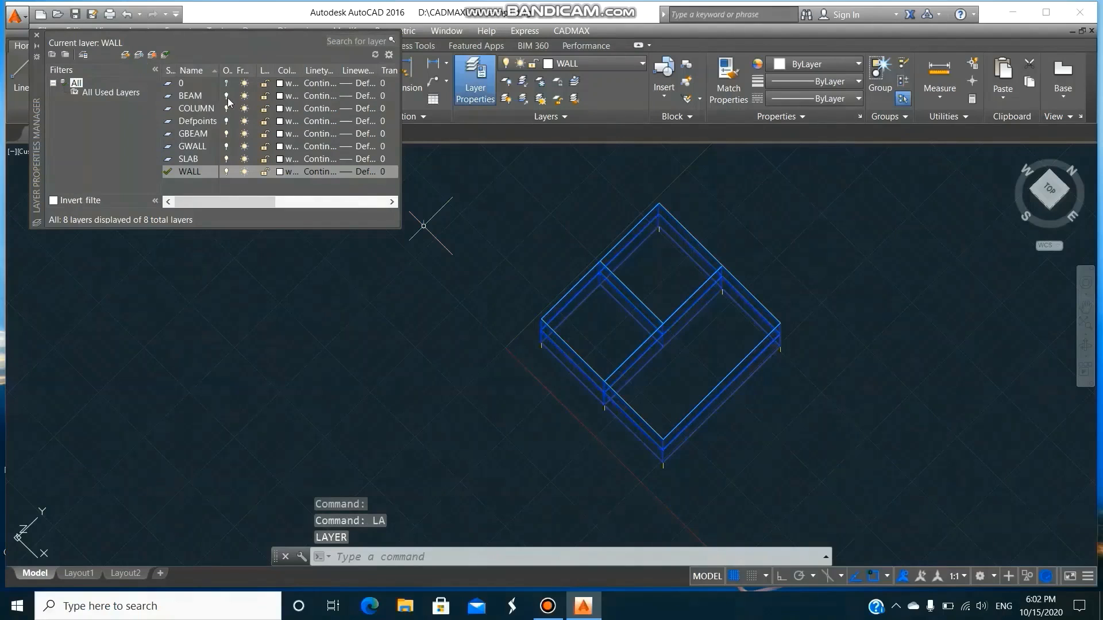
left_click(226, 148)
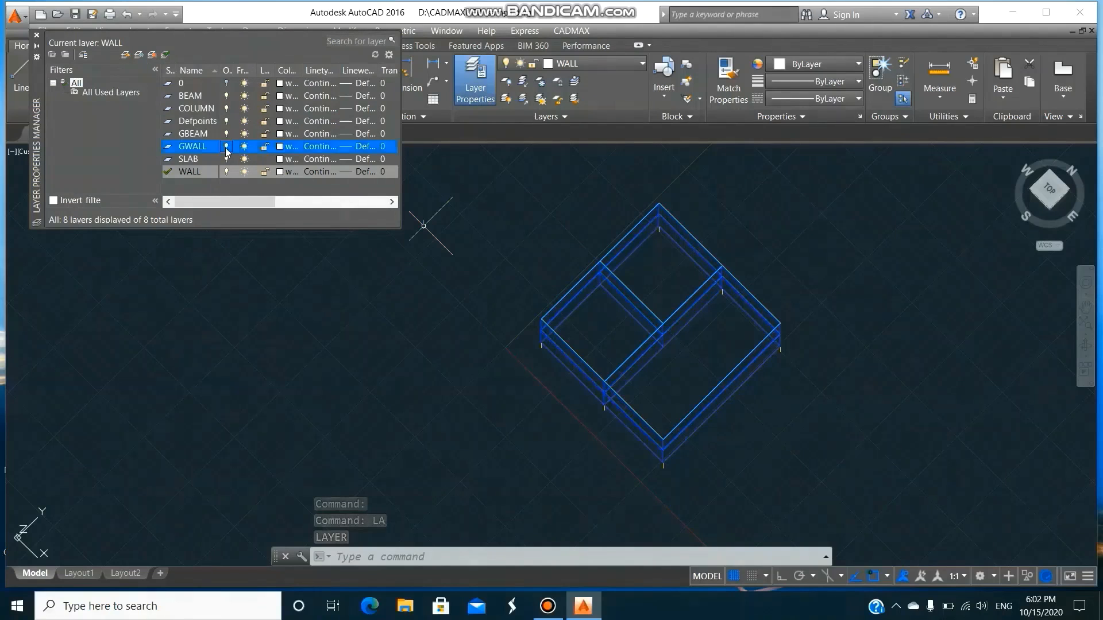
left_click(228, 160)
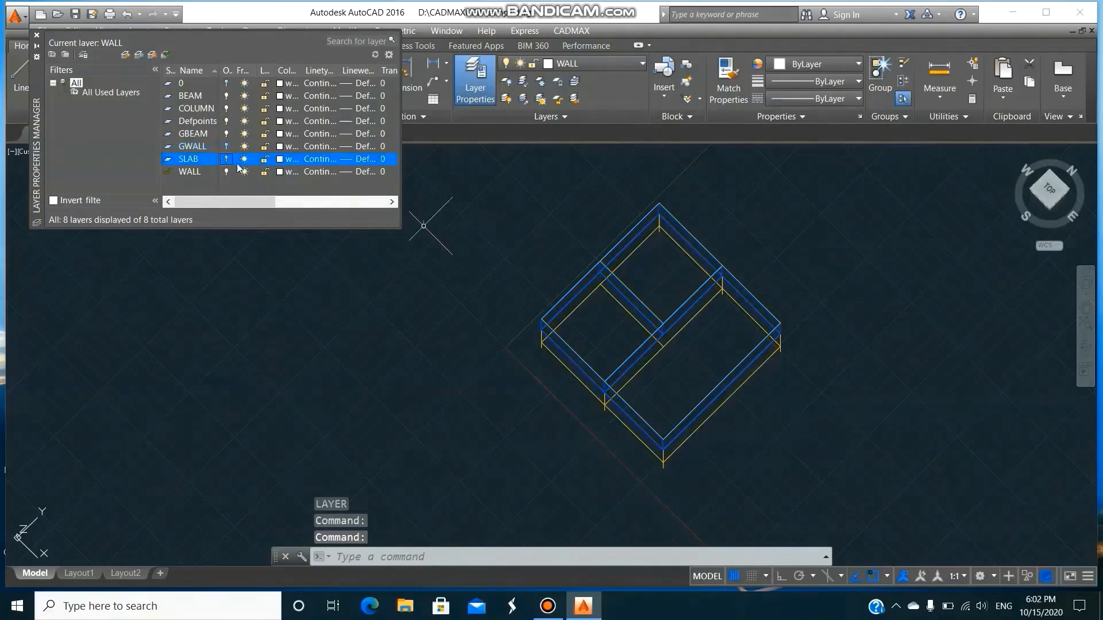
left_click(226, 171)
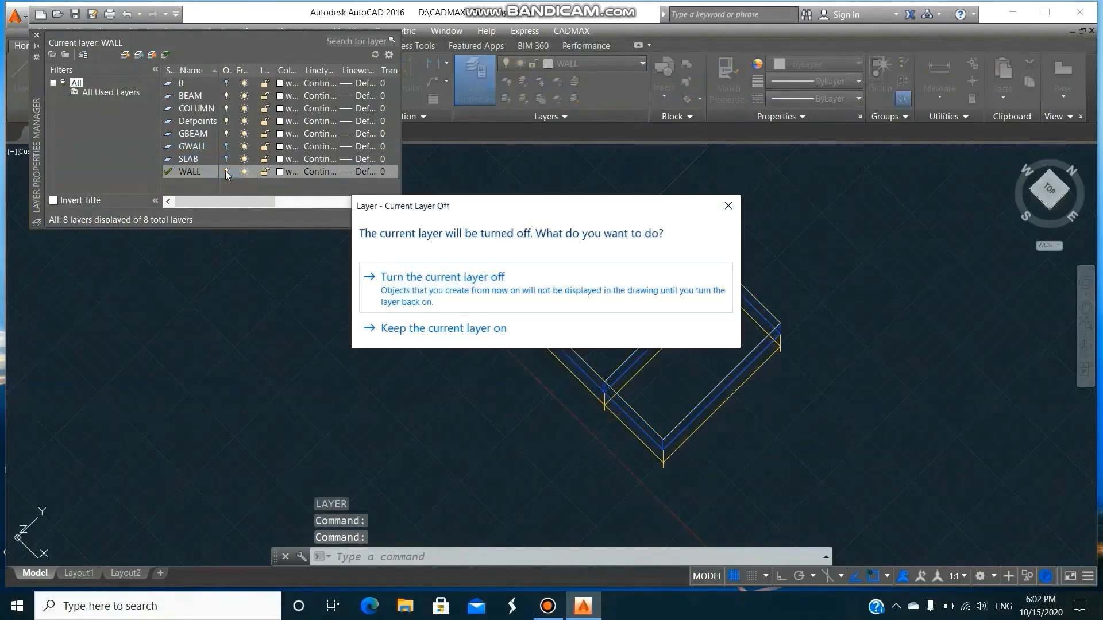
left_click(396, 281)
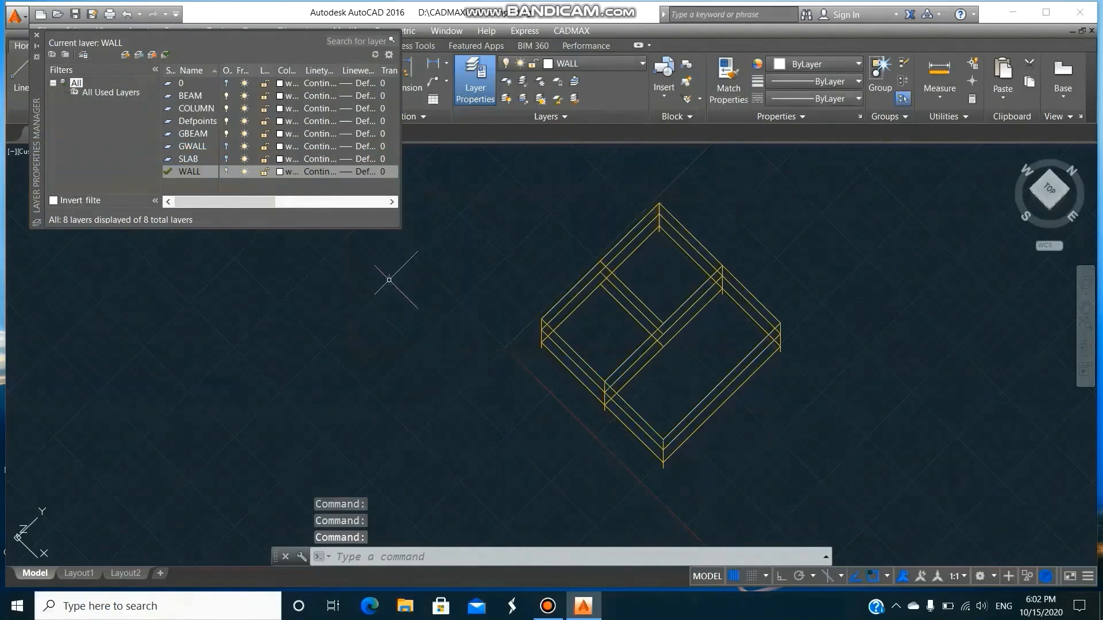
left_click(196, 97)
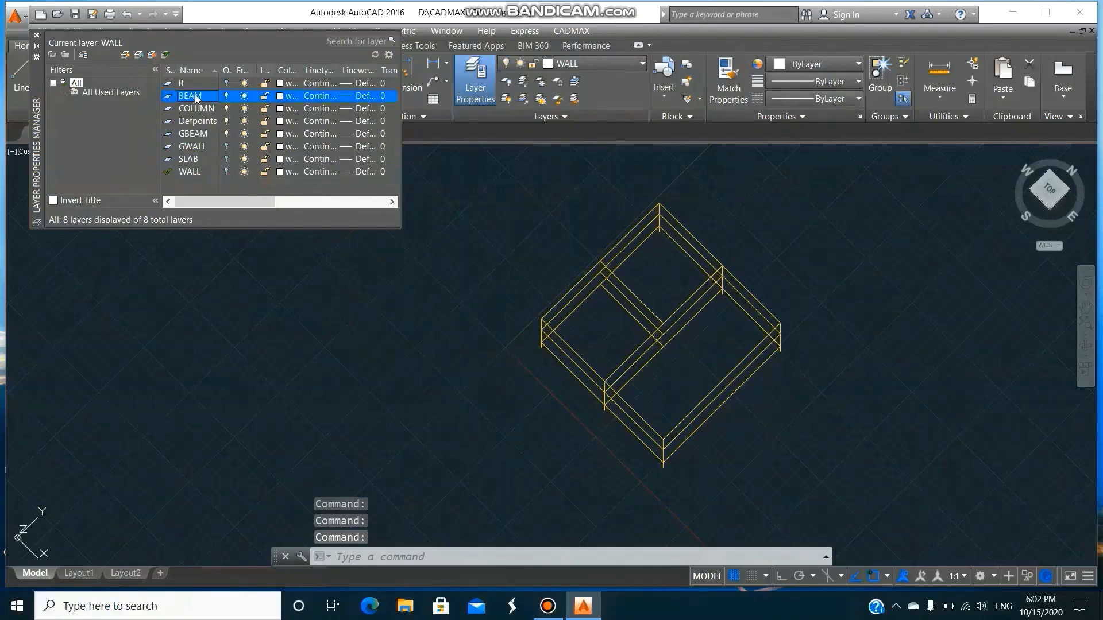
left_click(166, 56)
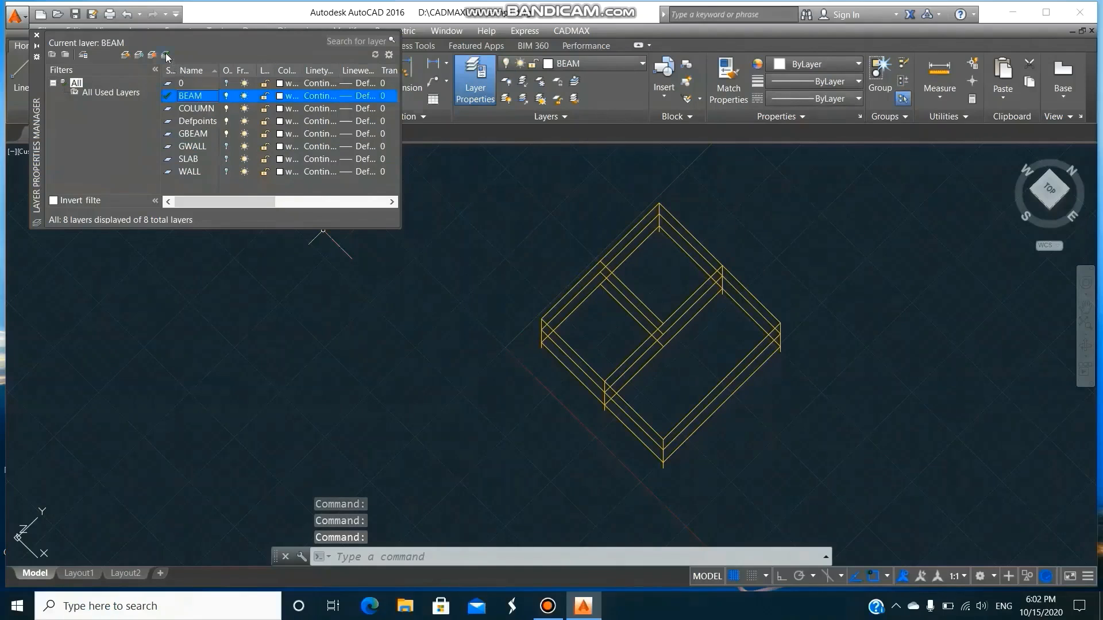
left_click(37, 35)
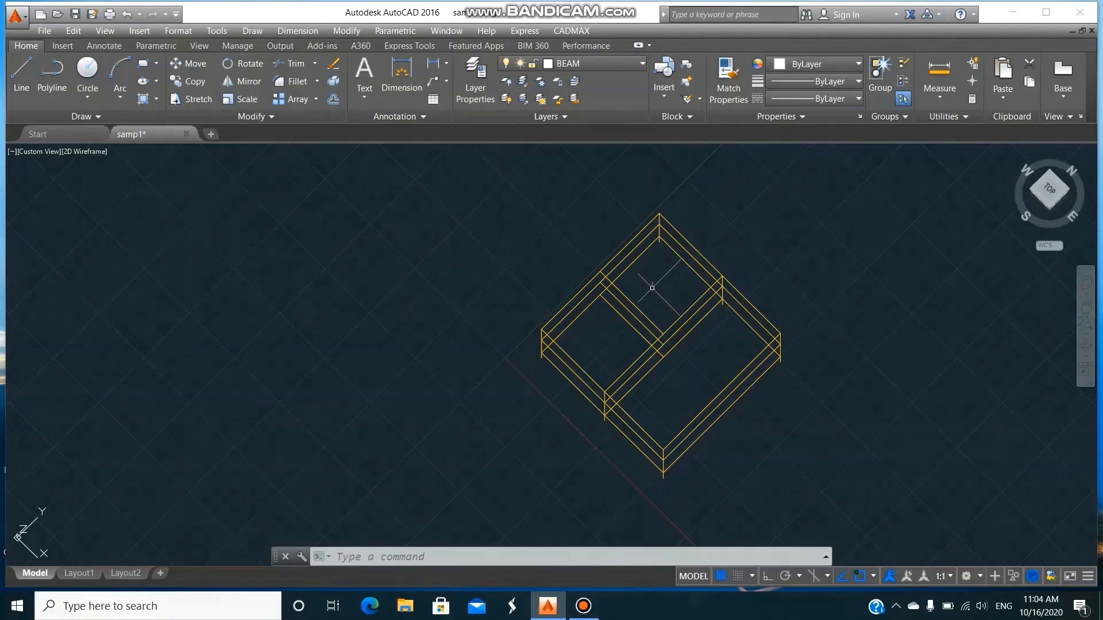
Run CADMAX ANALYSE for the total load LL + DL on the stacked secondary beams between the two smaller bays.
left_click(574, 31)
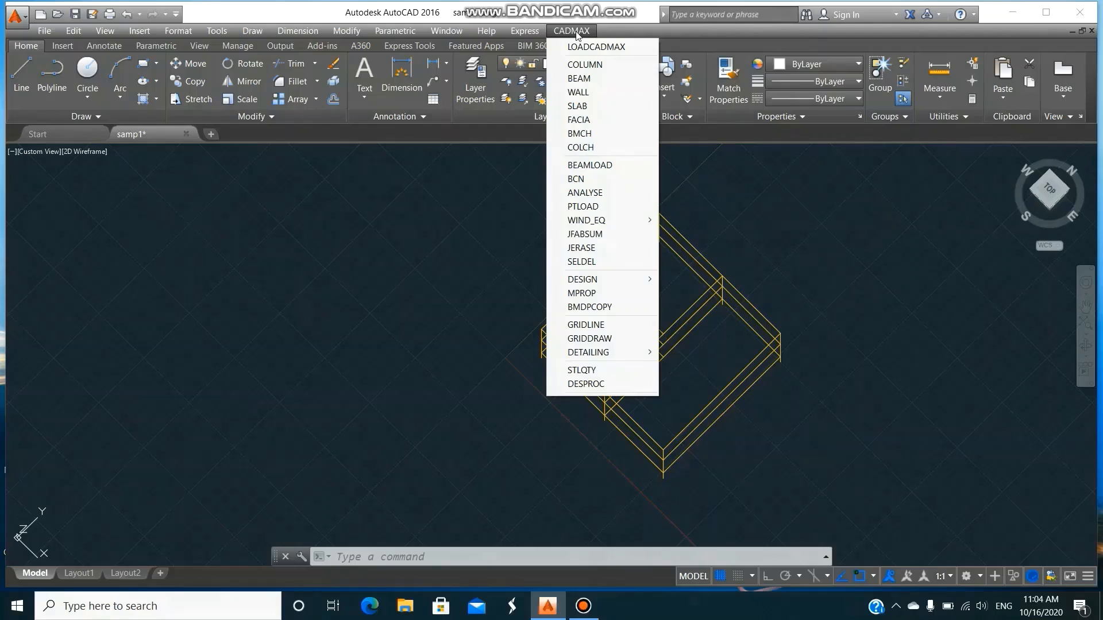
left_click(598, 196)
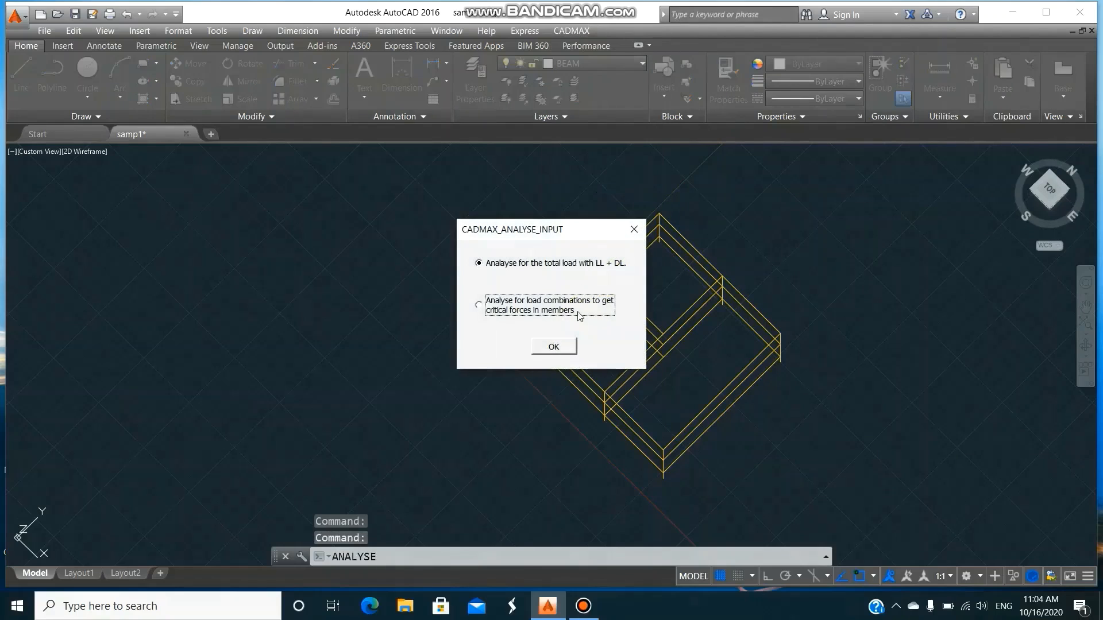
left_click(553, 347)
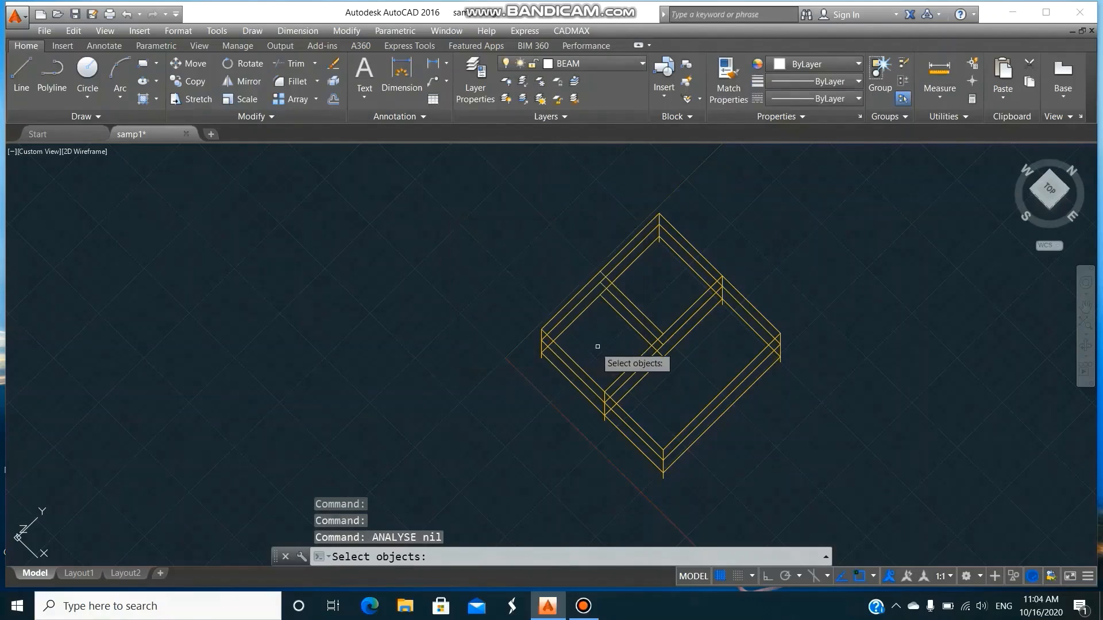
left_click(634, 342)
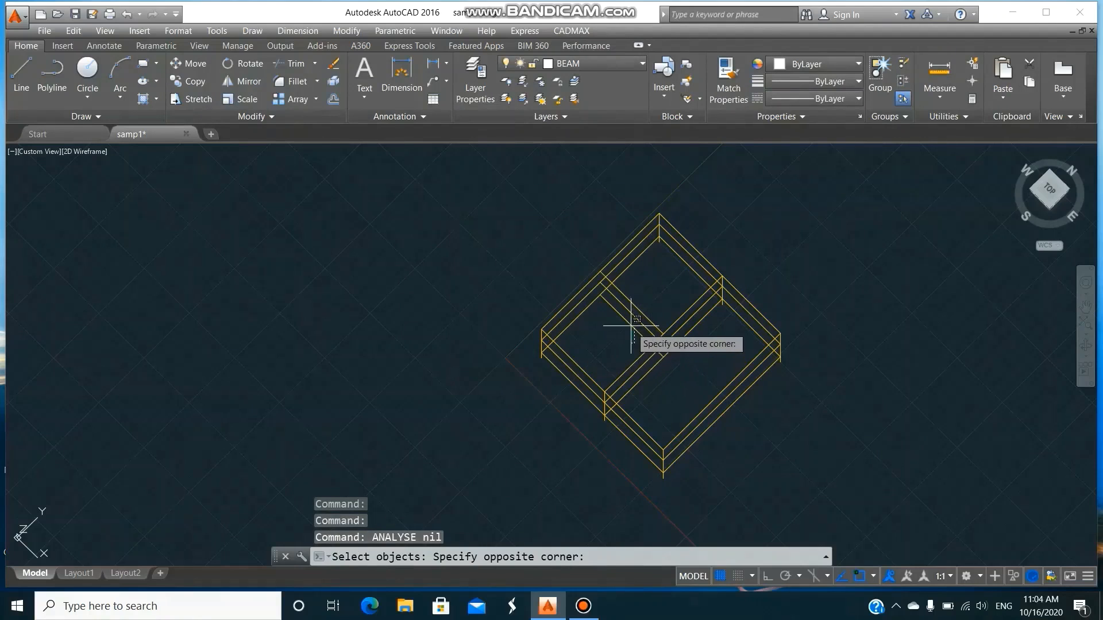
left_click(631, 286)
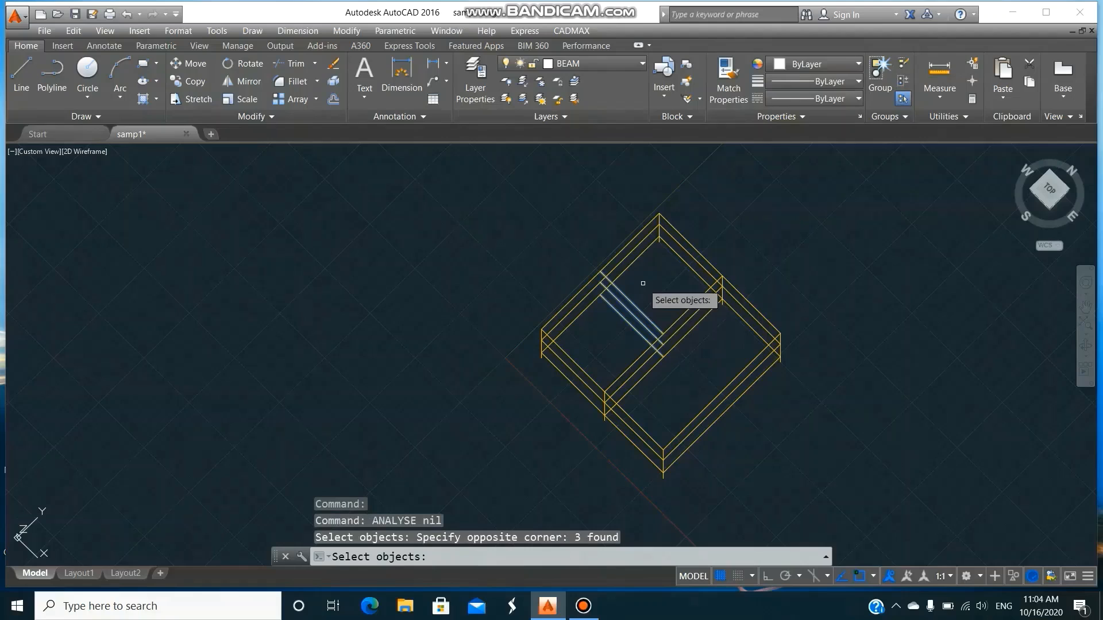
key("Return")
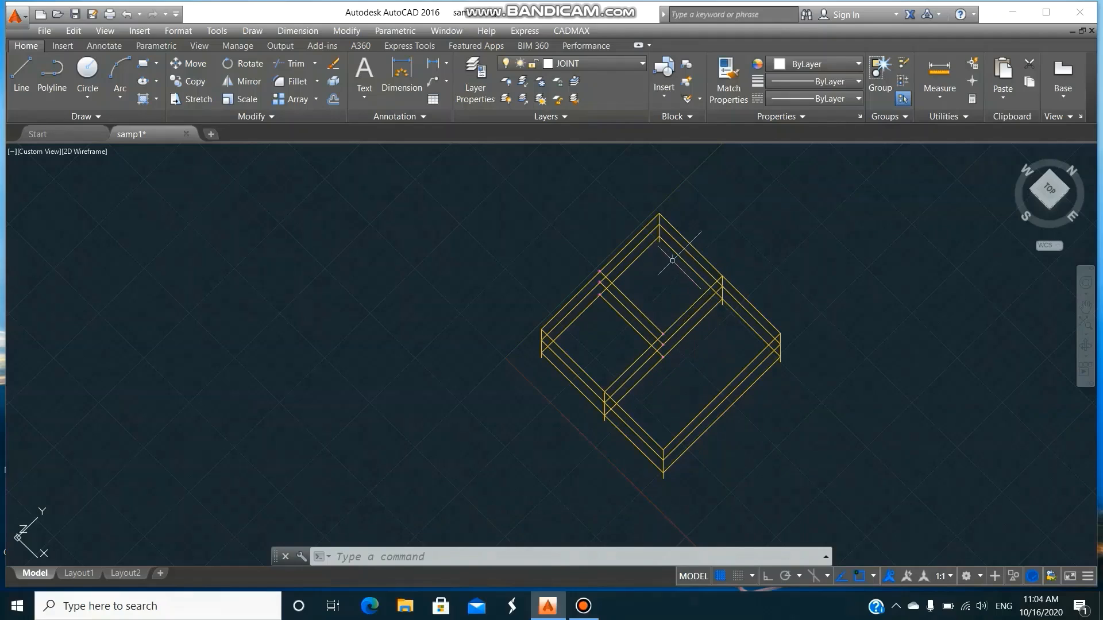
Start CADMAX PTLOAD and specify the joints at both ends of the stacked secondary beams as the point loads.
left_click(577, 32)
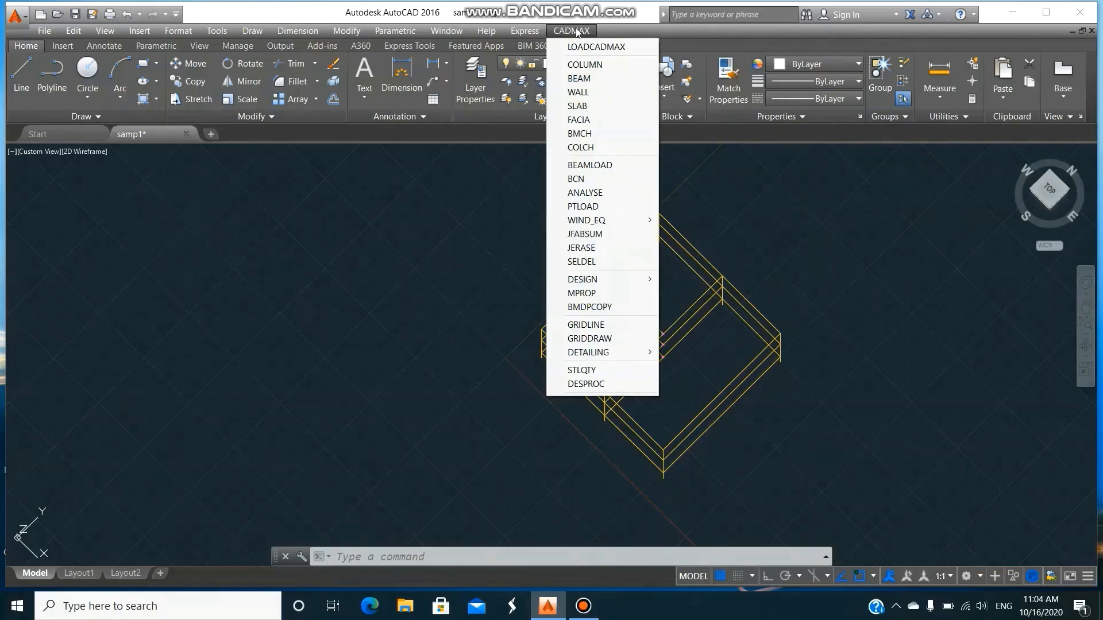
left_click(591, 206)
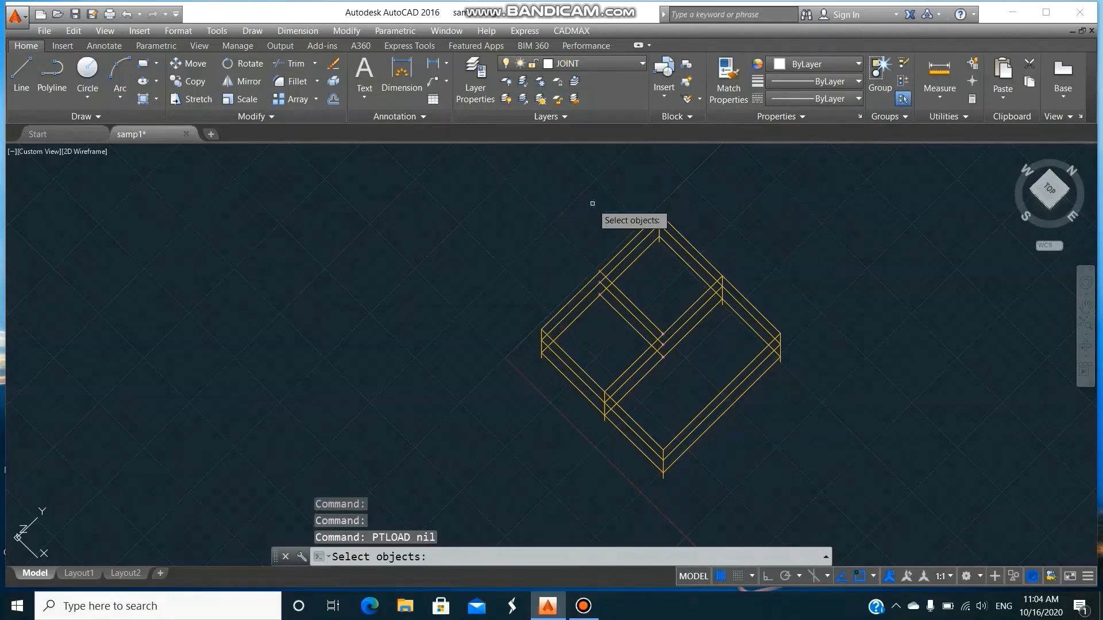
left_click(588, 242)
left_click(607, 323)
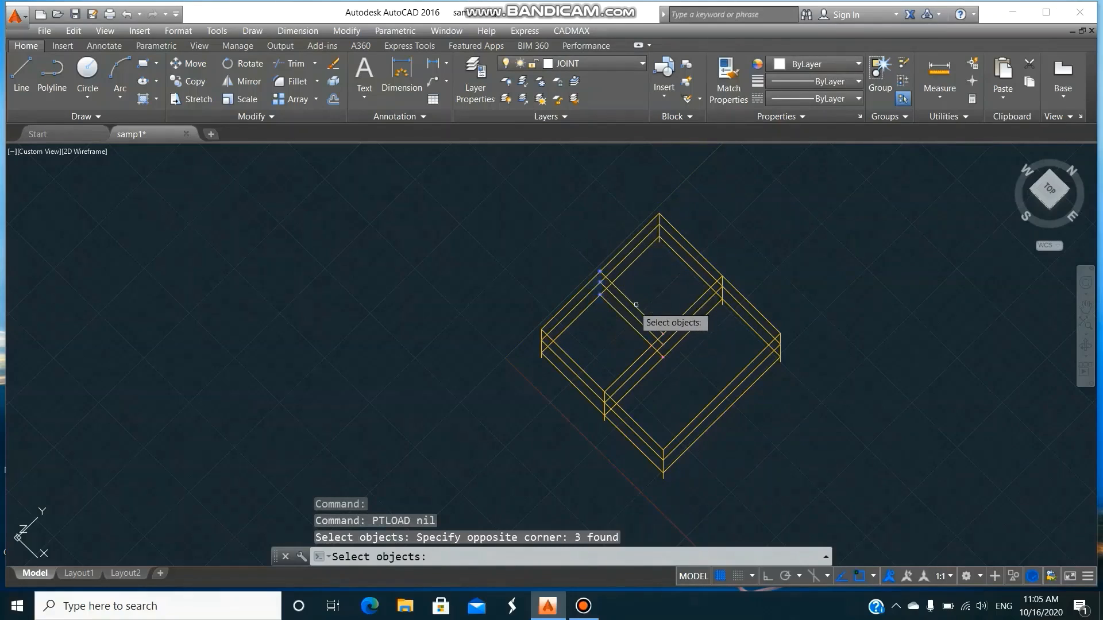
left_click(646, 293)
left_click(681, 376)
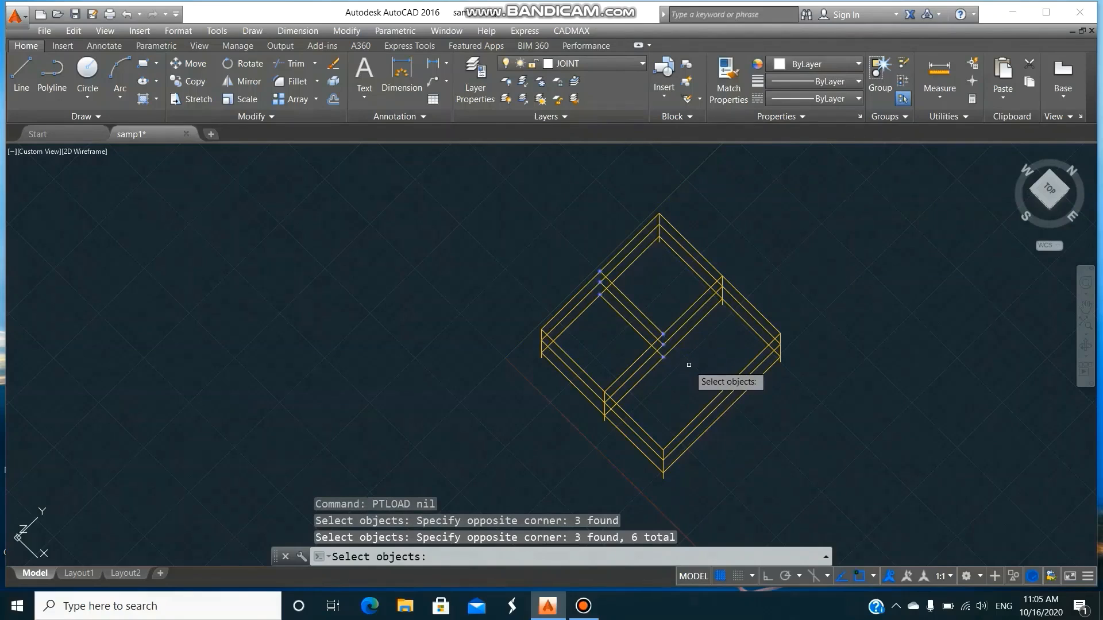
key("Return")
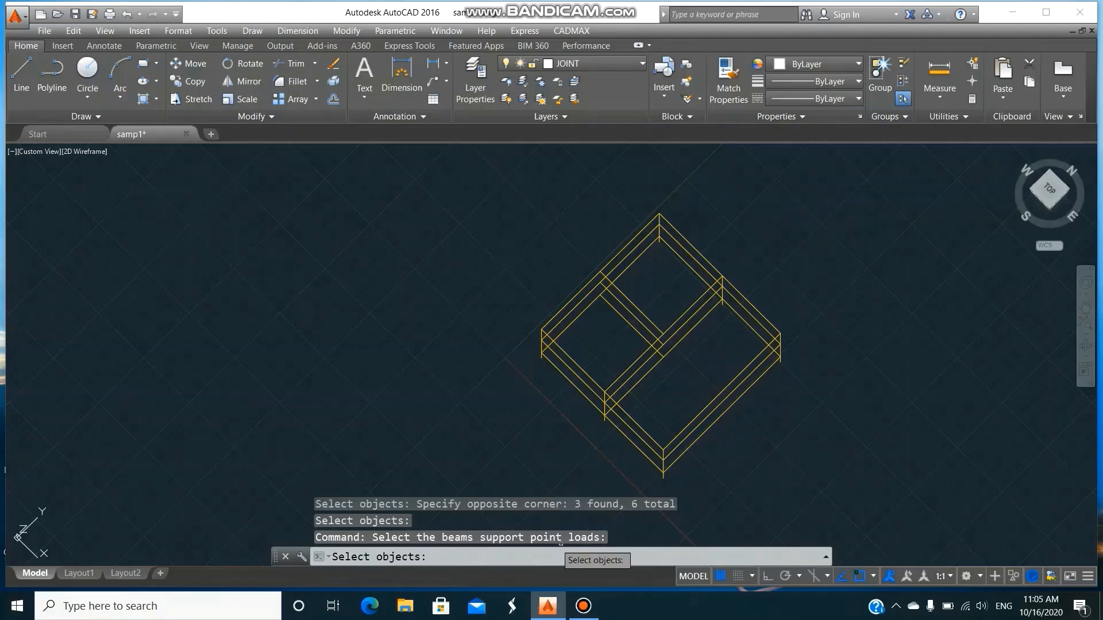
Assign the point loads to the stacked long interior beams and the parallel outer beams that support the secondary beams.
left_click(698, 349)
left_click(683, 304)
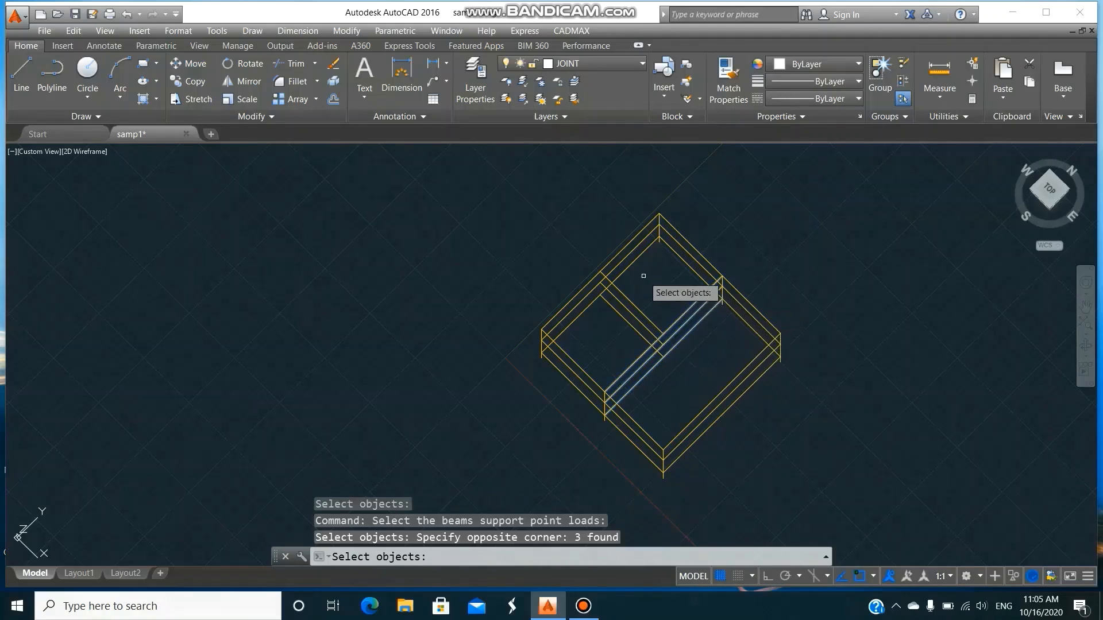
left_click(642, 275)
left_click(625, 225)
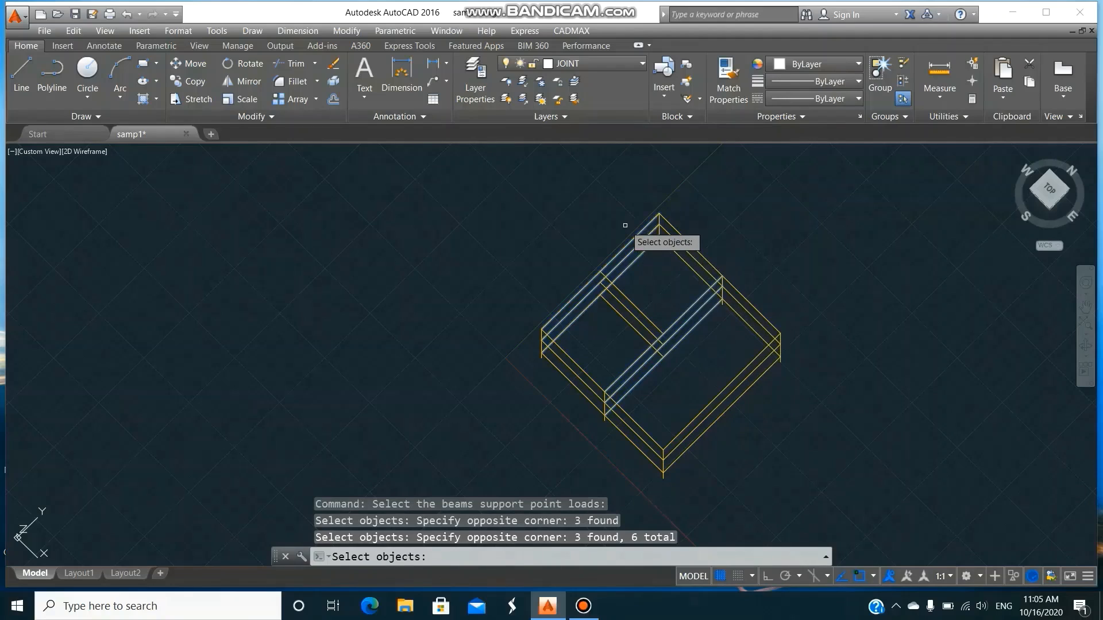
key("Return")
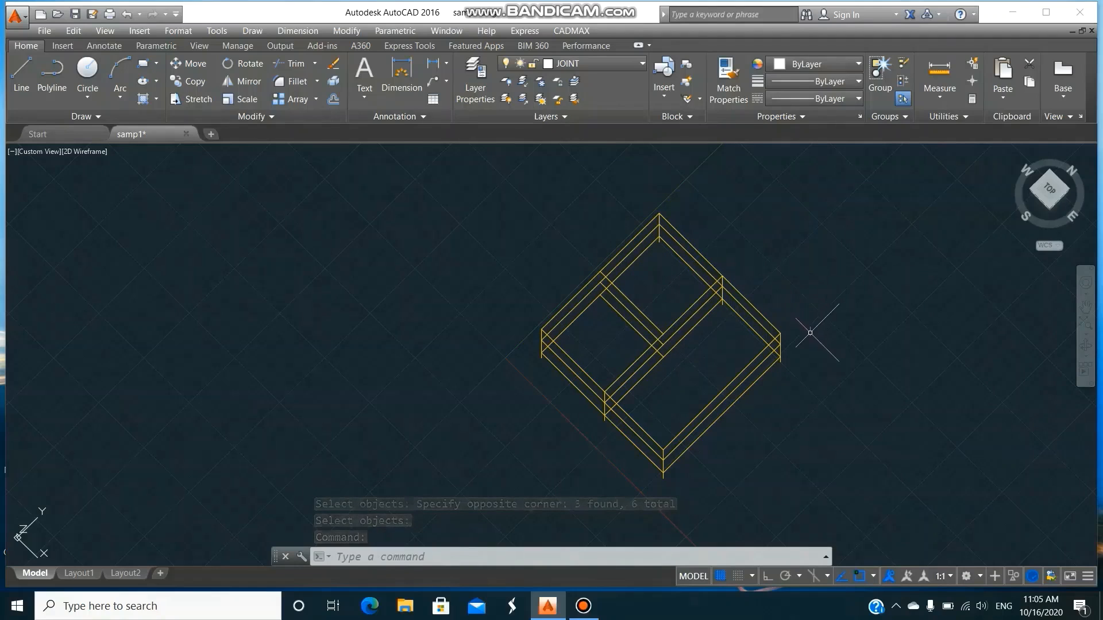
Run CADMAX ANALYSE for the total load LL + DL on the entire frame of beams and columns.
left_click(577, 31)
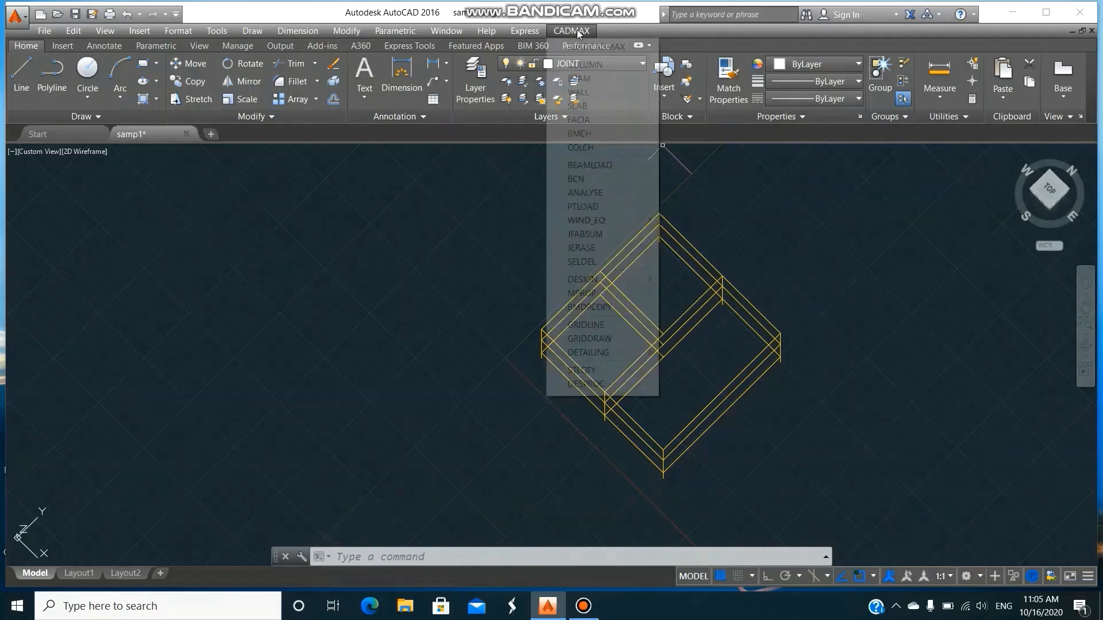
left_click(584, 192)
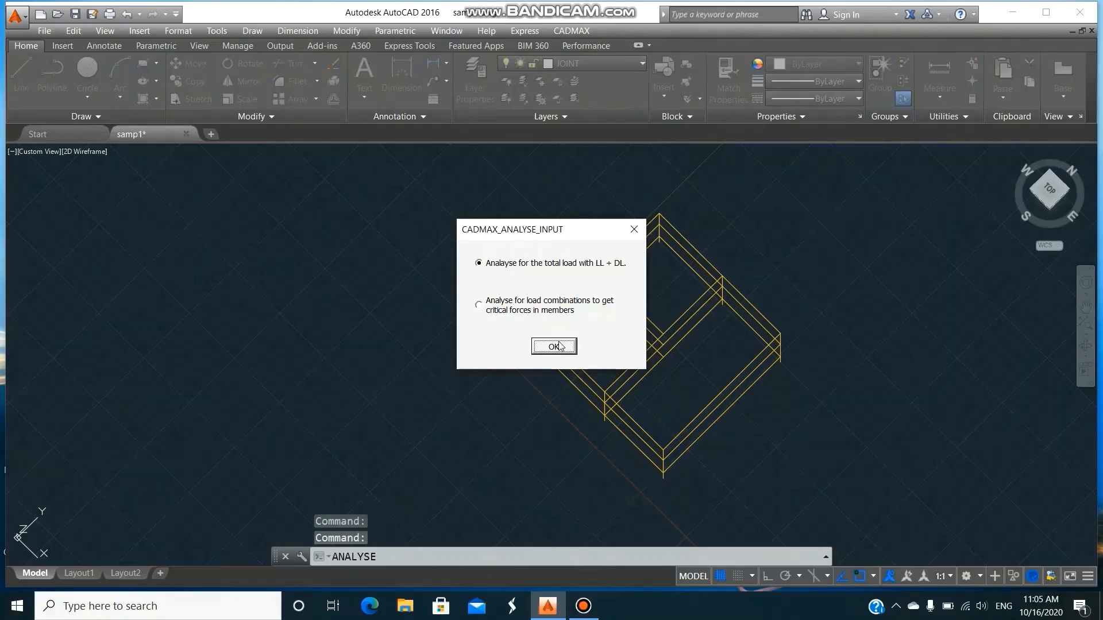
left_click(561, 348)
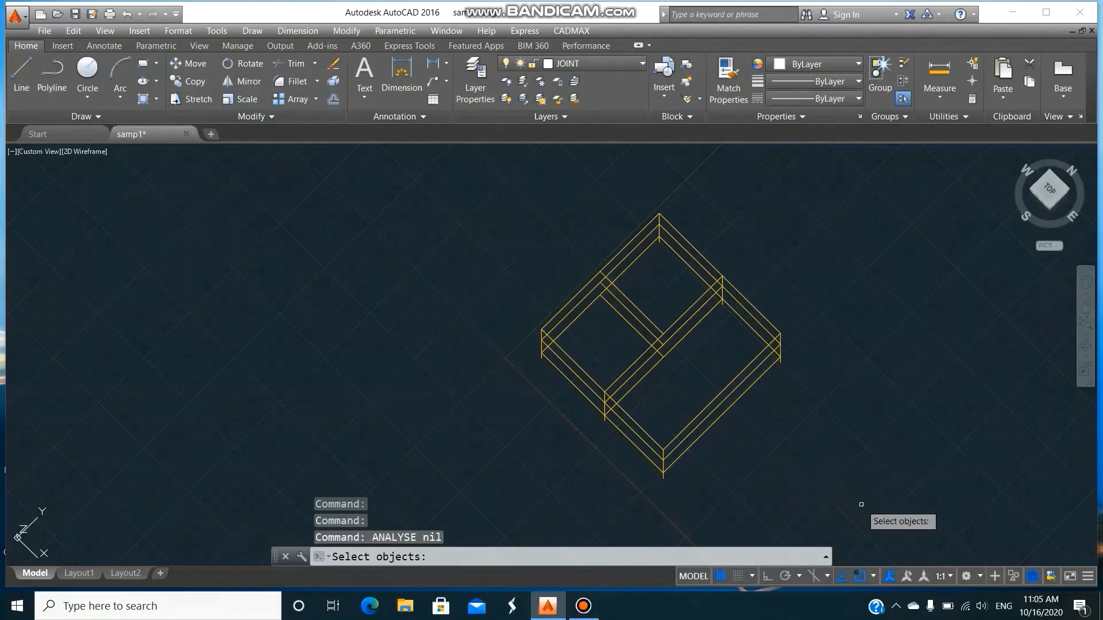
left_click(861, 505)
left_click(446, 179)
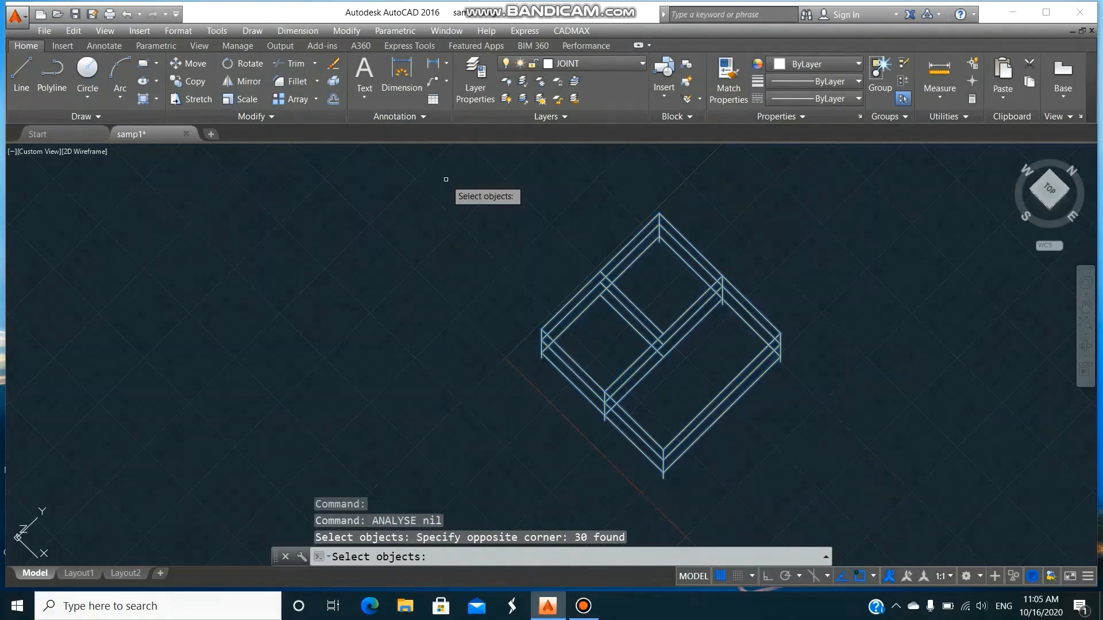
key("Return")
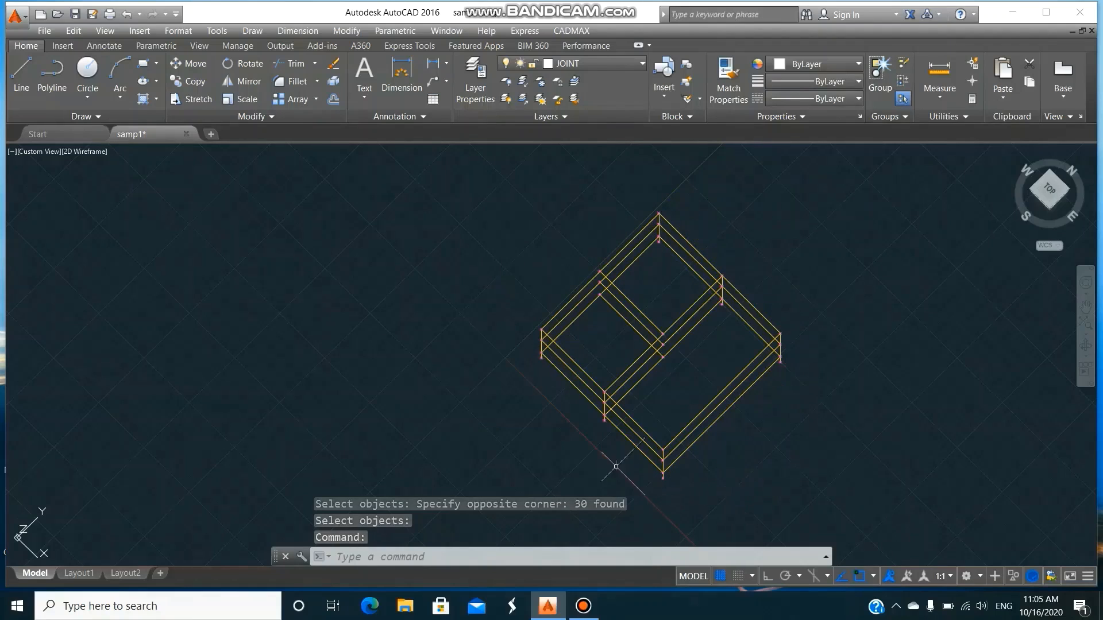
Run CADMAX DBEAM on the whole frame with Fck 20, Fy 415, 12 mm main rods, 8 mm stirrups and 35 mm effective cover.
left_click(583, 33)
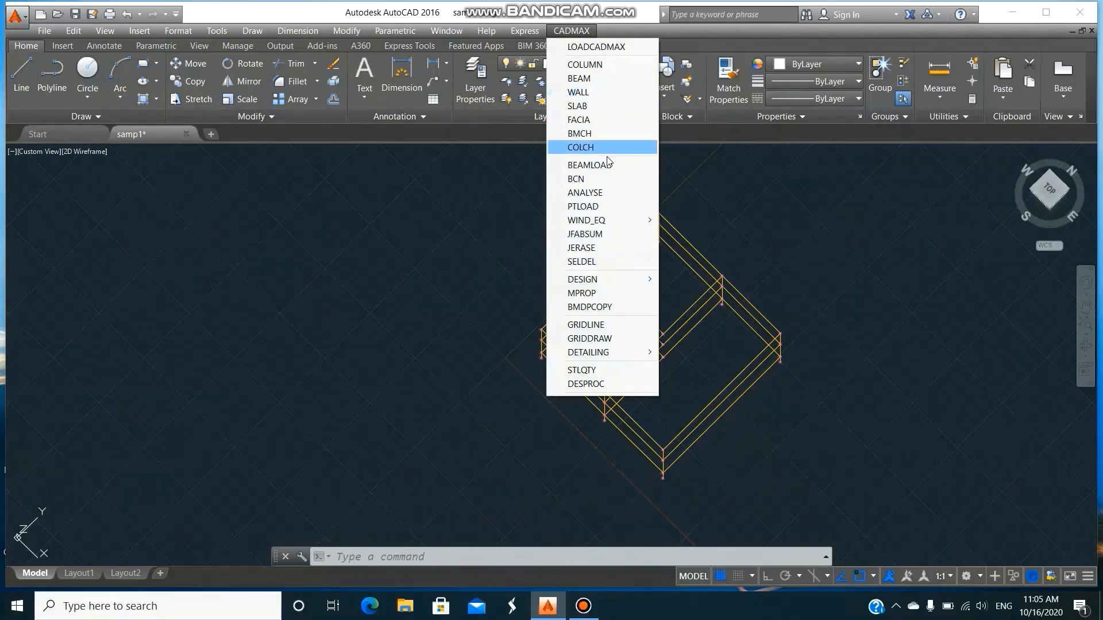
mouse_move(595, 286)
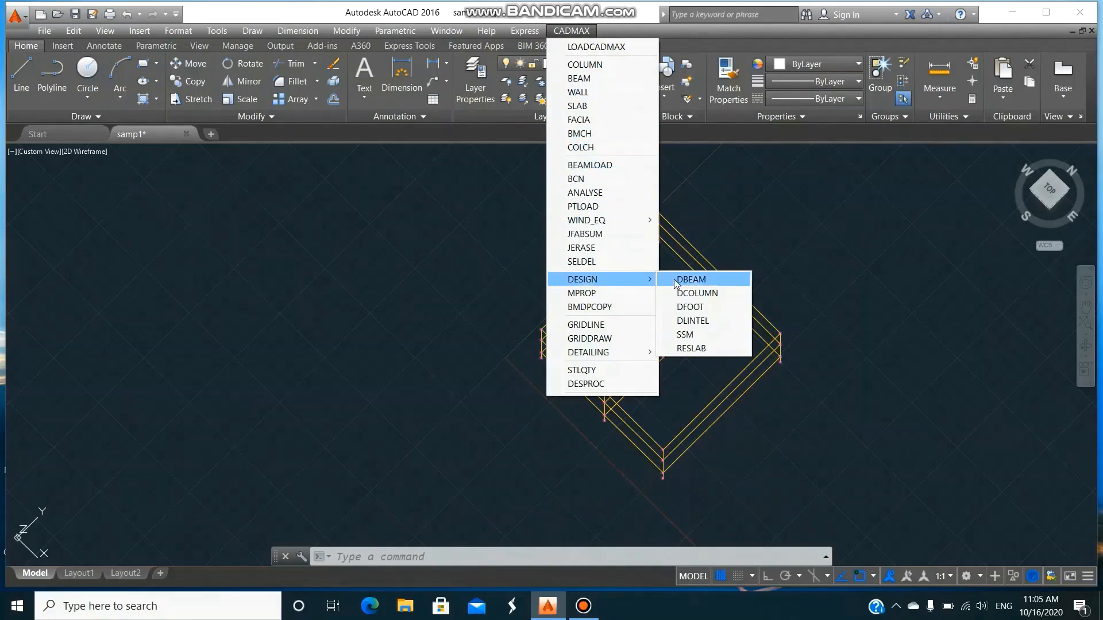
left_click(690, 279)
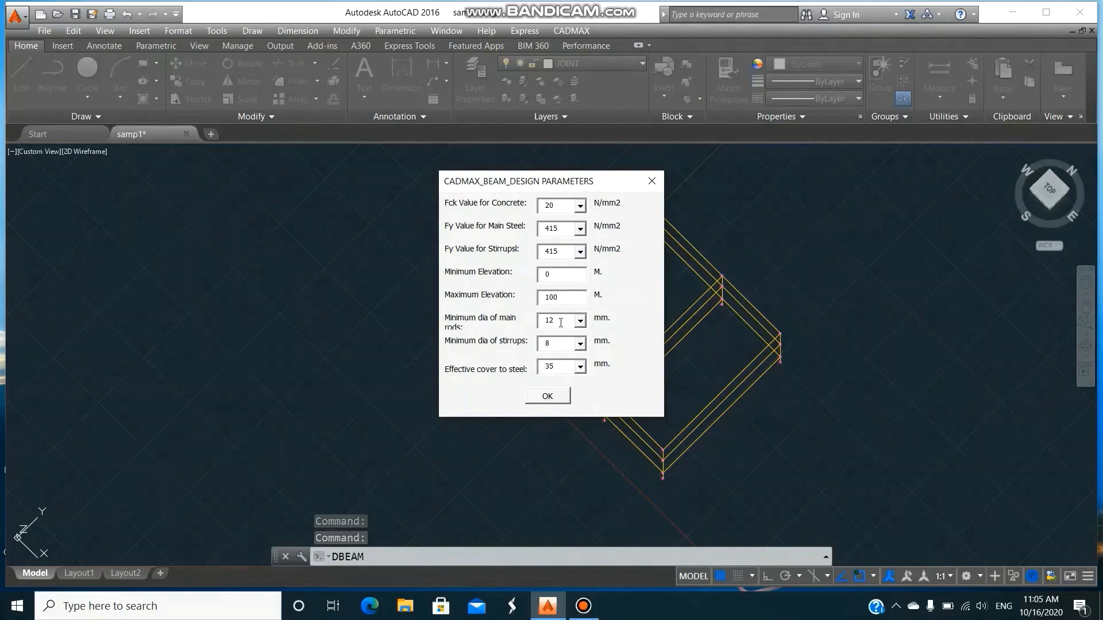
left_click(553, 395)
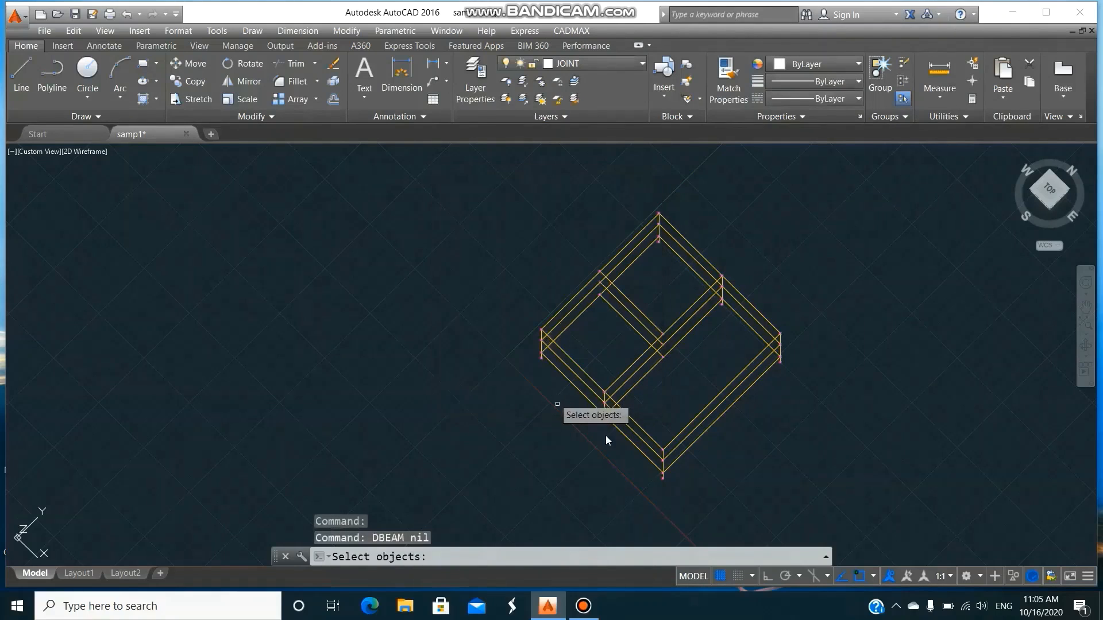
left_click(844, 517)
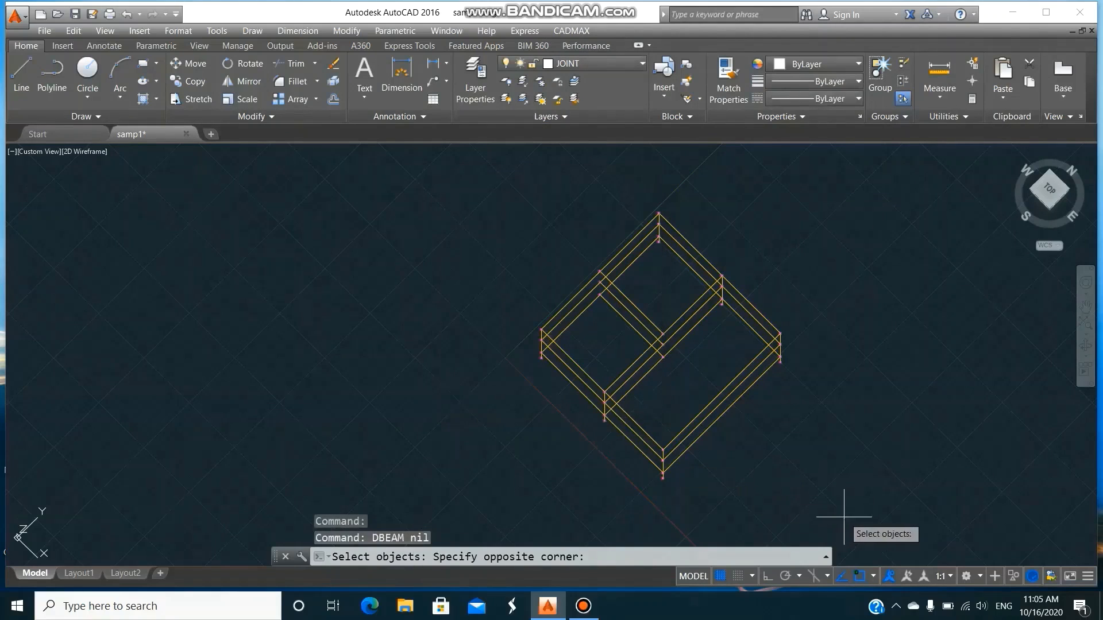
left_click(487, 189)
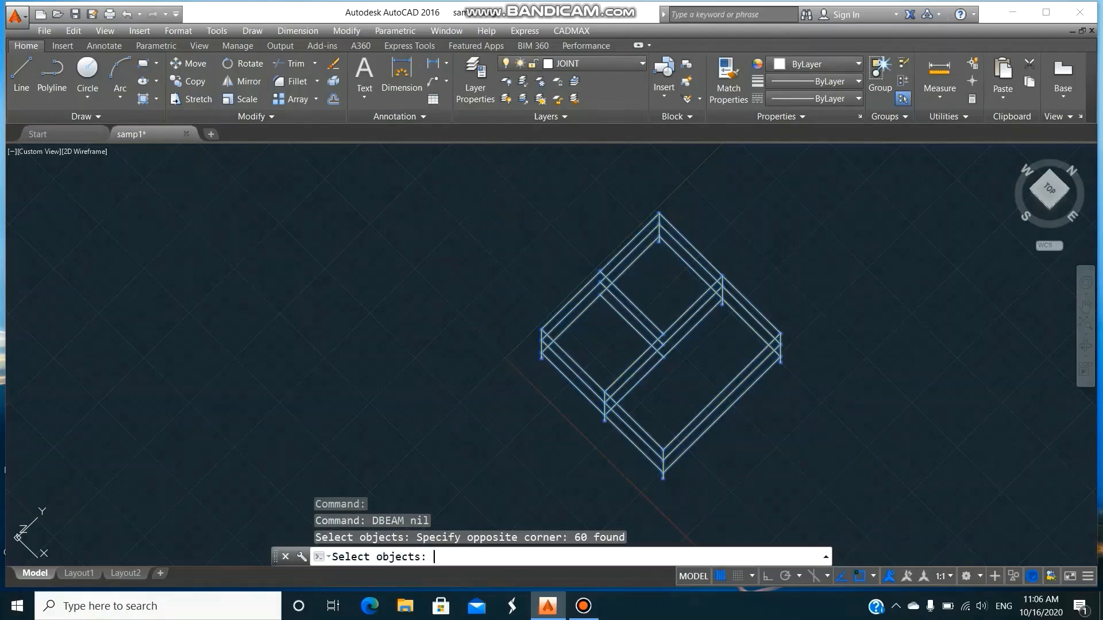
key("Return")
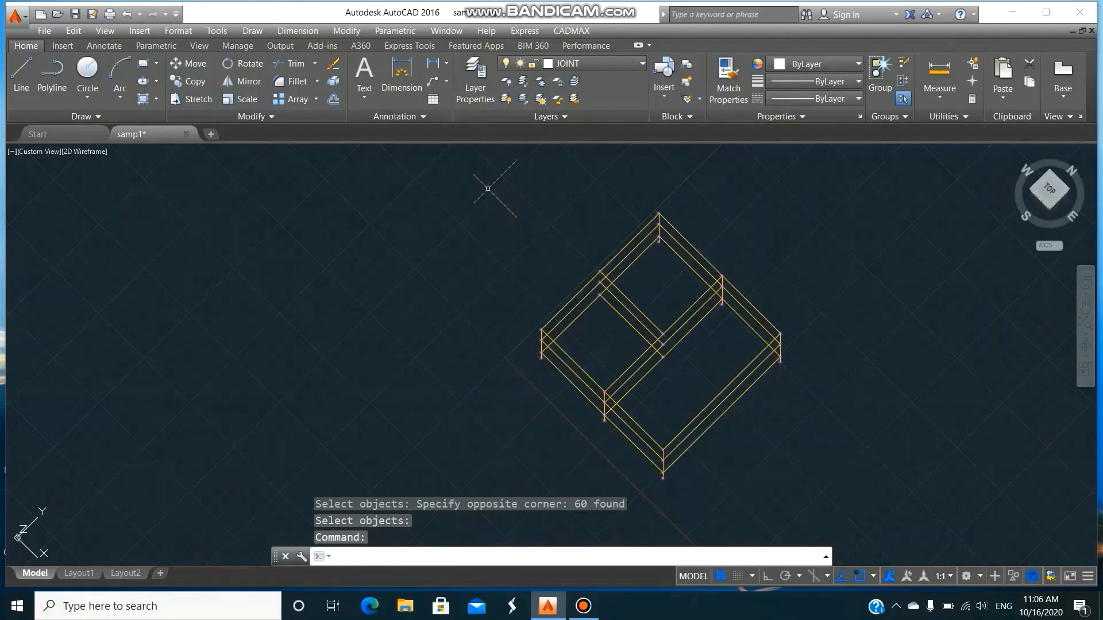
Run CADMAX DCOLUMN on the whole frame with Fck 20, Fy 415, 12 mm main rods, 8 mm ties, 40 mm cover and minimum eccentricity moment enabled.
left_click(570, 31)
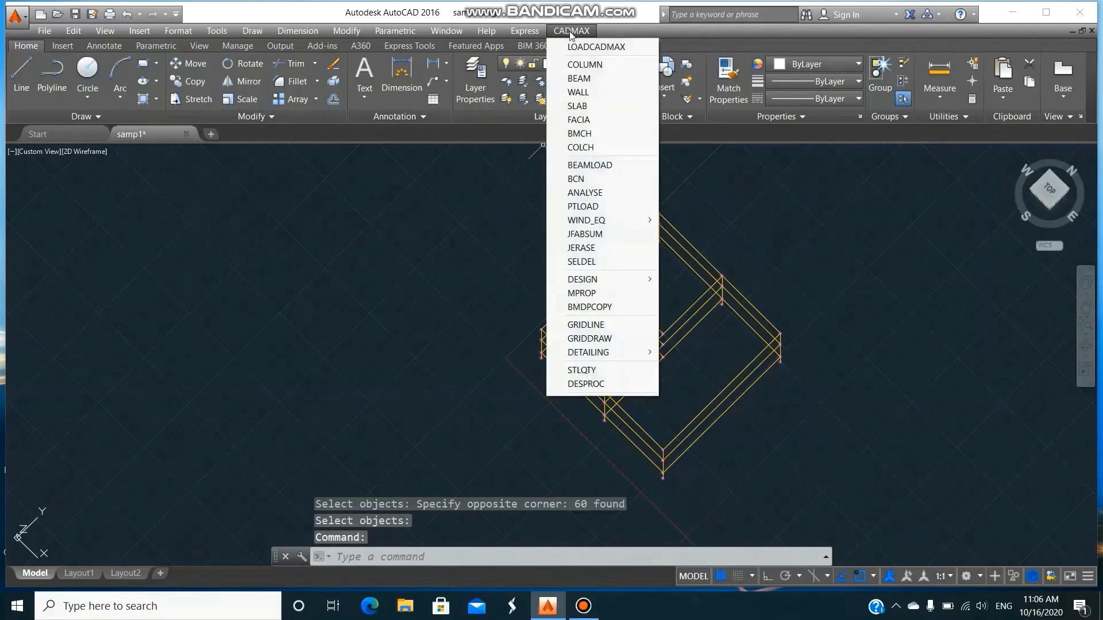
mouse_move(594, 282)
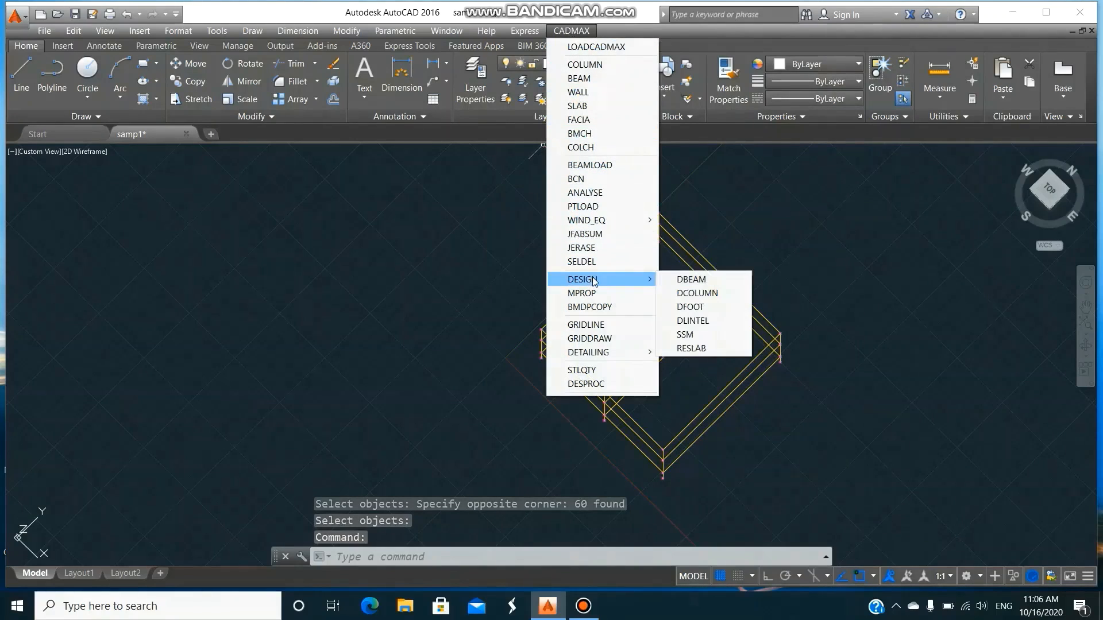
left_click(697, 294)
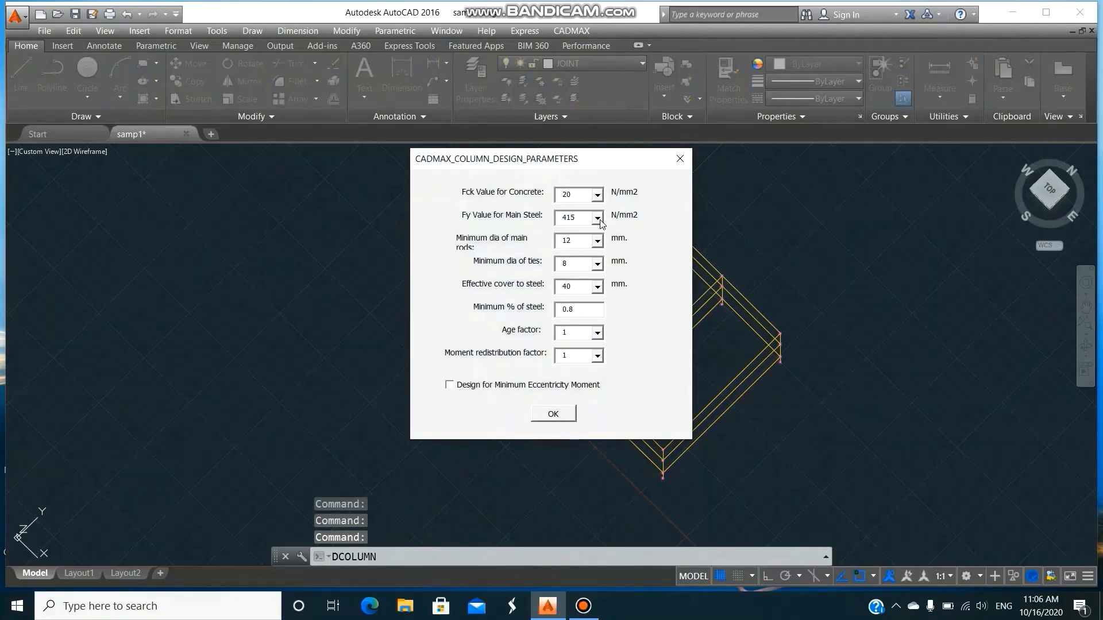
left_click(449, 386)
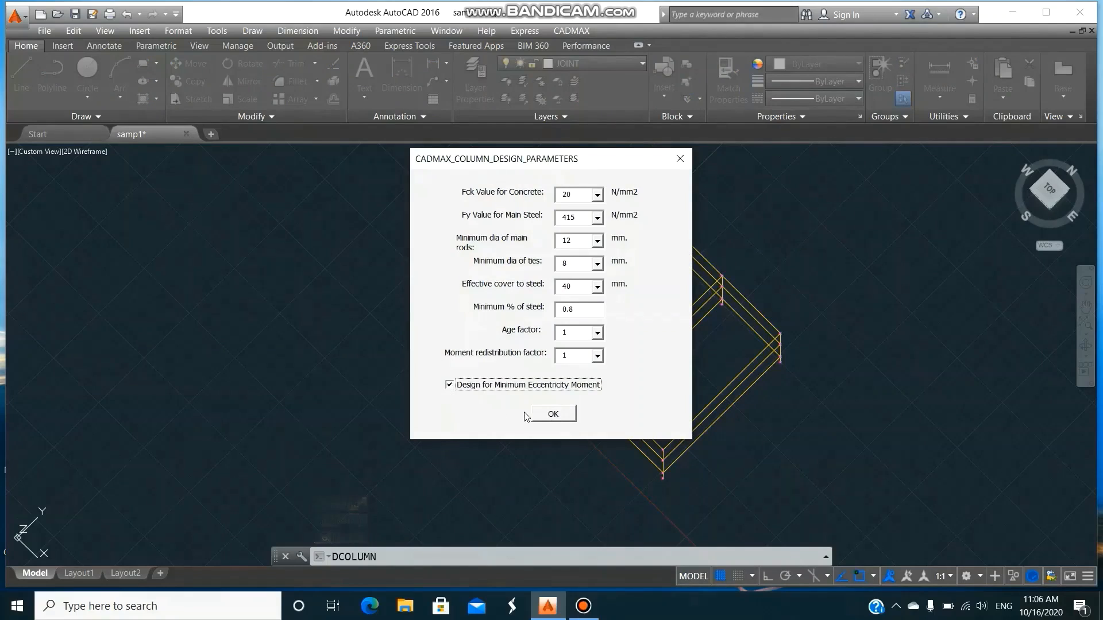
left_click(554, 418)
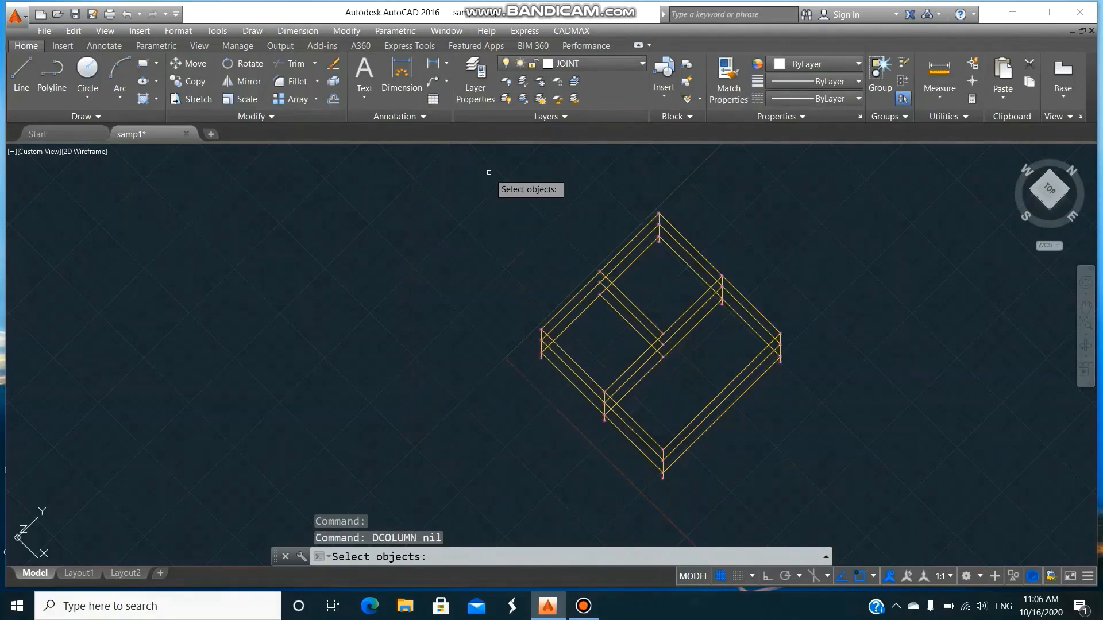
left_click(489, 173)
left_click(798, 492)
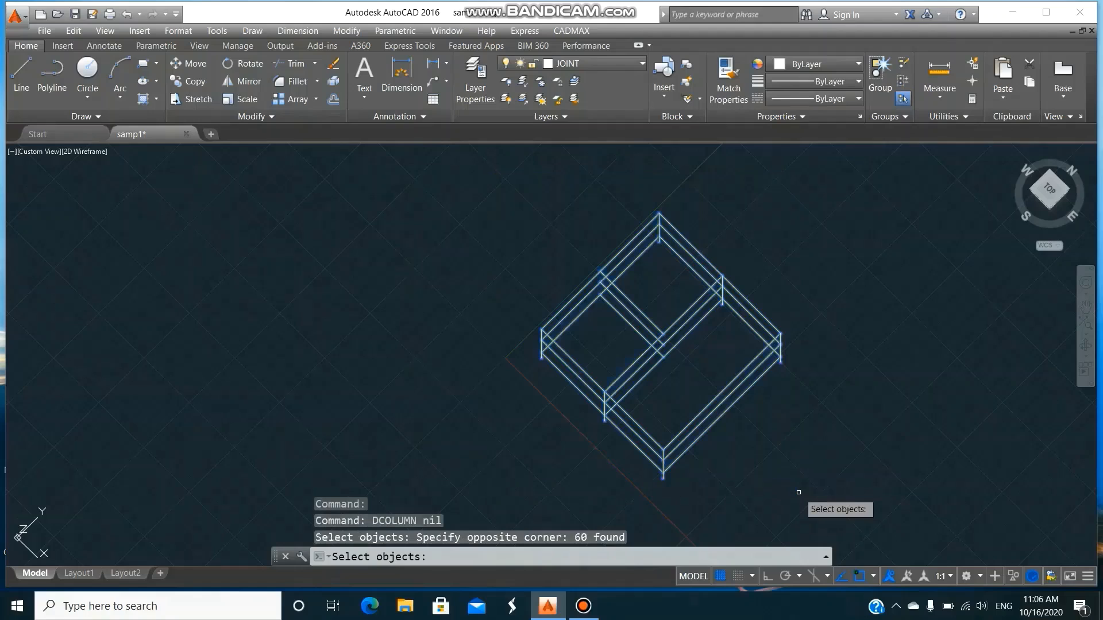
key("Return")
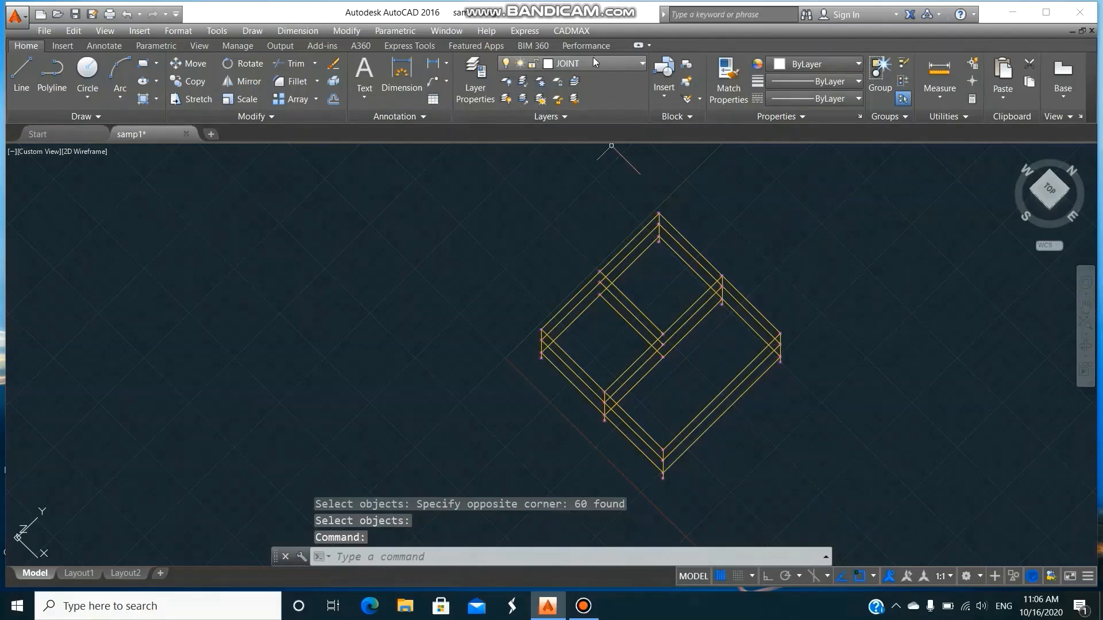
Run CADMAX DFOOT on the whole frame for isolated square footings with Fck 20, Fy 415, 8 mm rods, 40 mm cover and a new soil SBC.
left_click(579, 30)
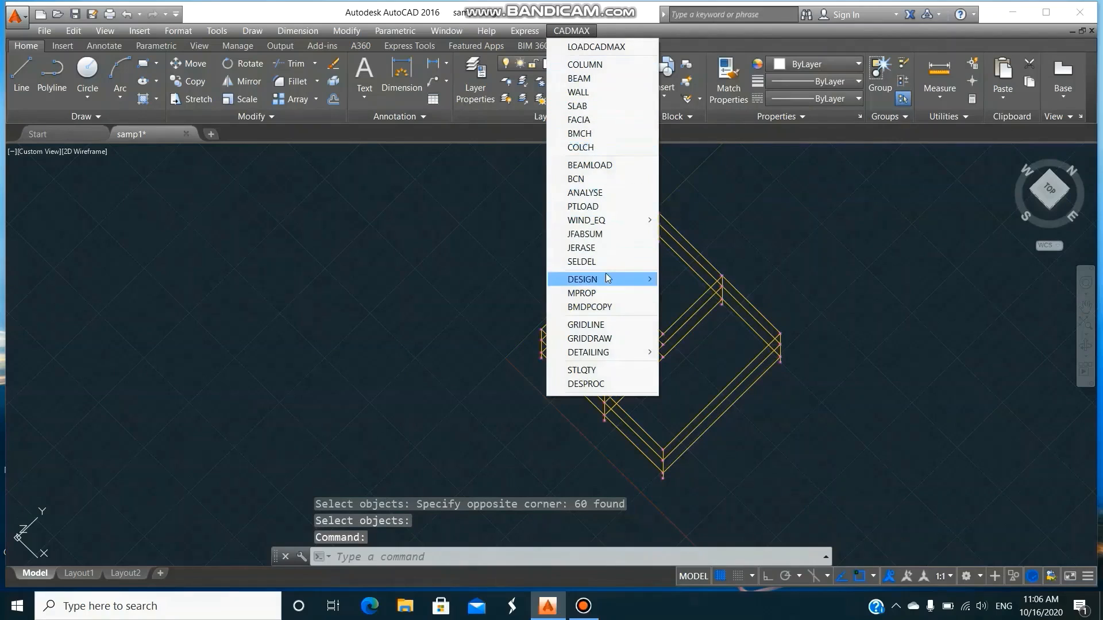
mouse_move(607, 280)
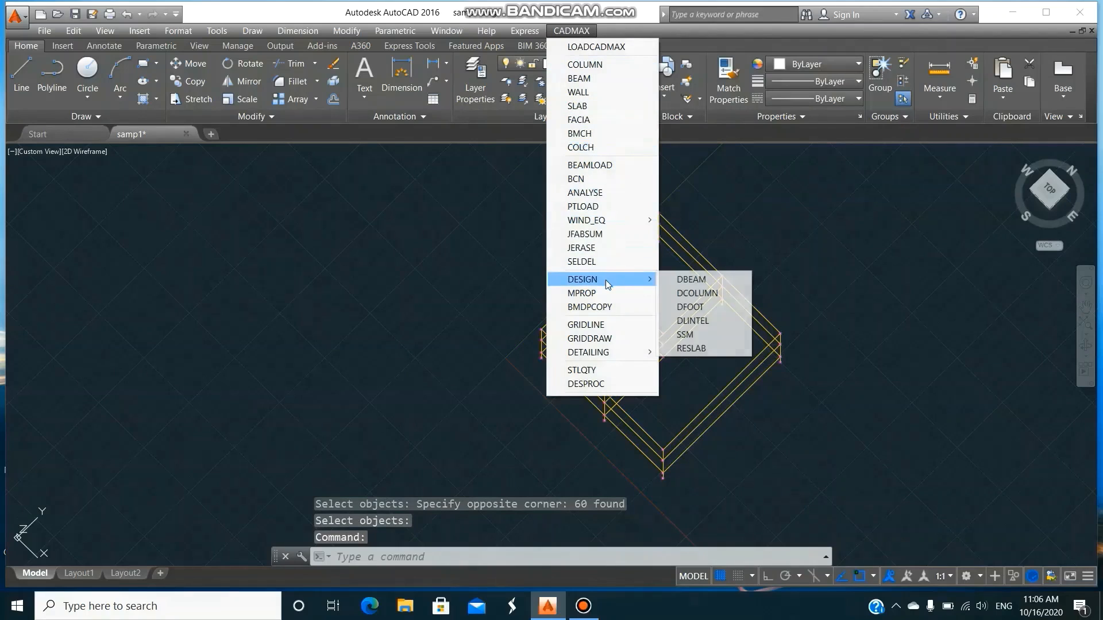
left_click(714, 306)
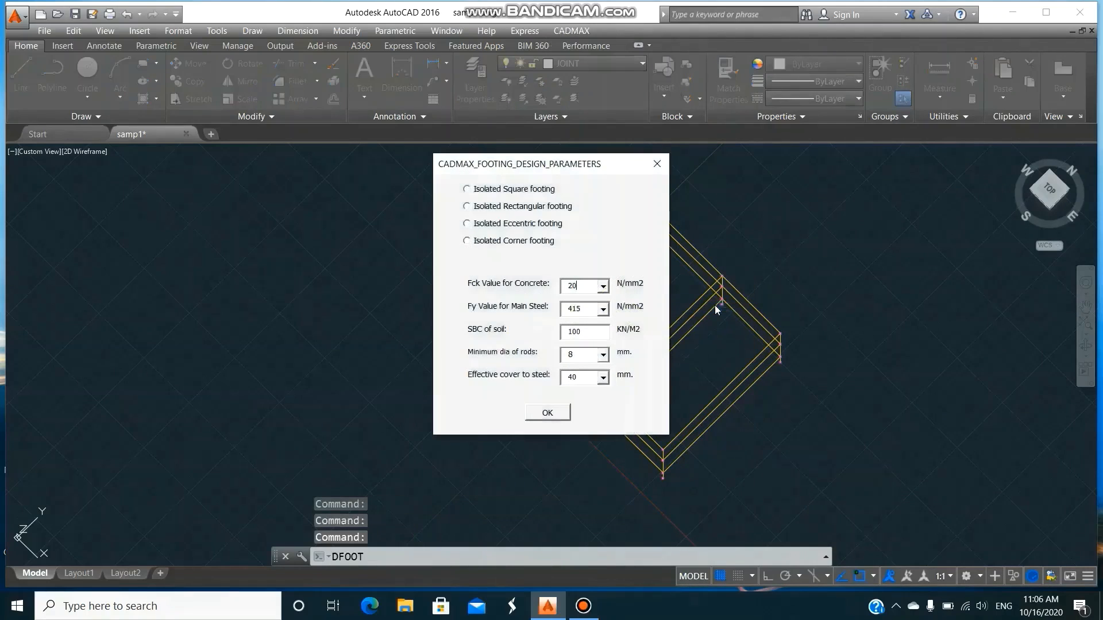
left_click(468, 191)
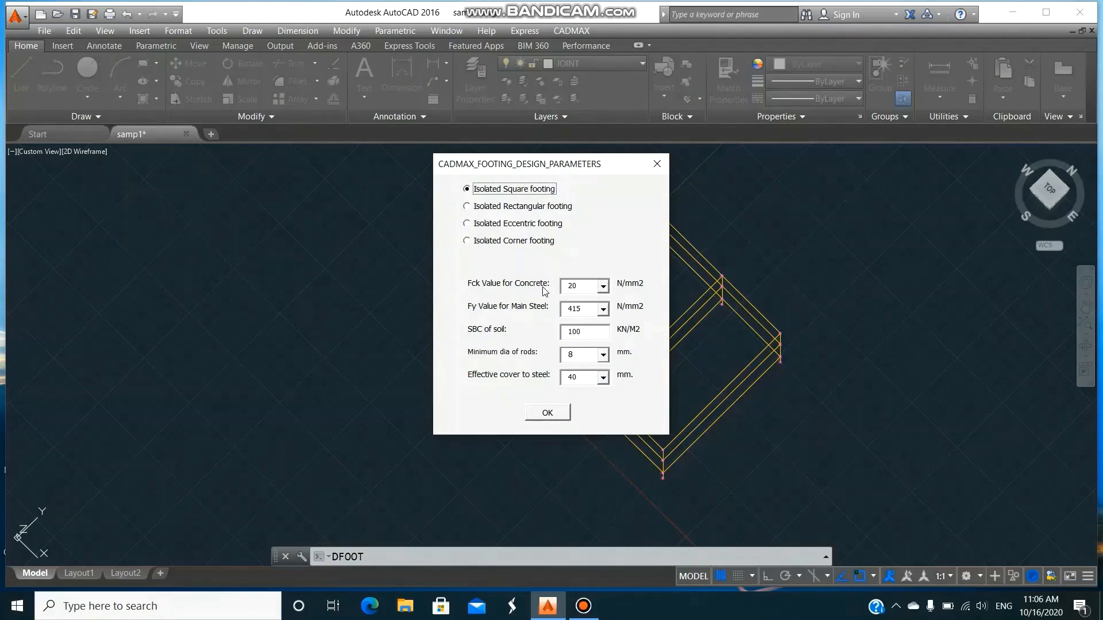
left_click_drag(592, 331, 535, 333)
type("1")
left_click(547, 413)
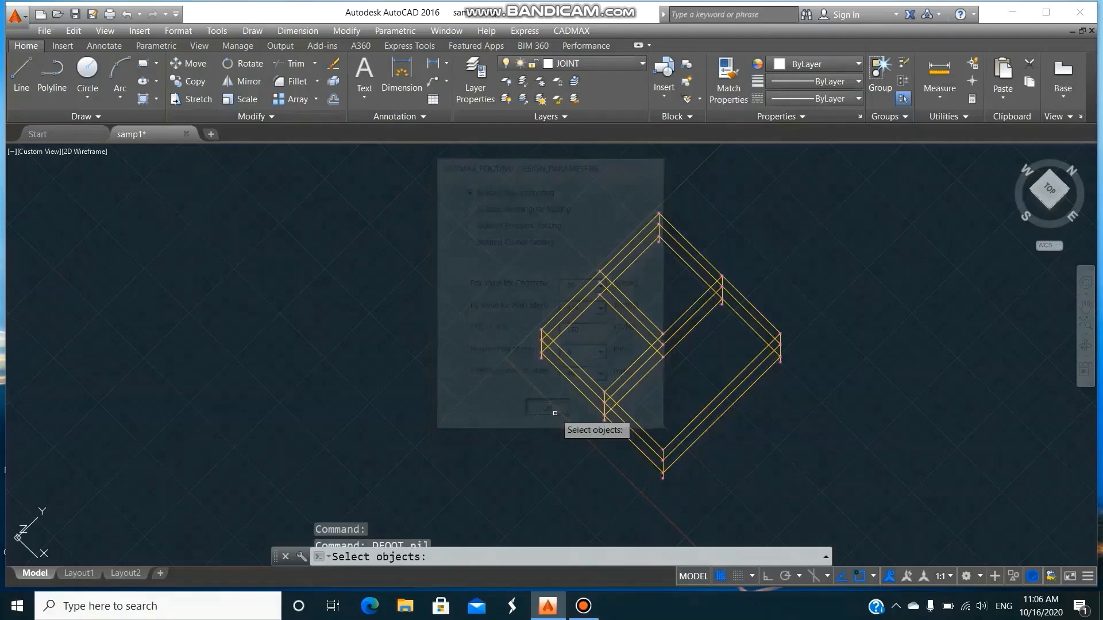
left_click(882, 510)
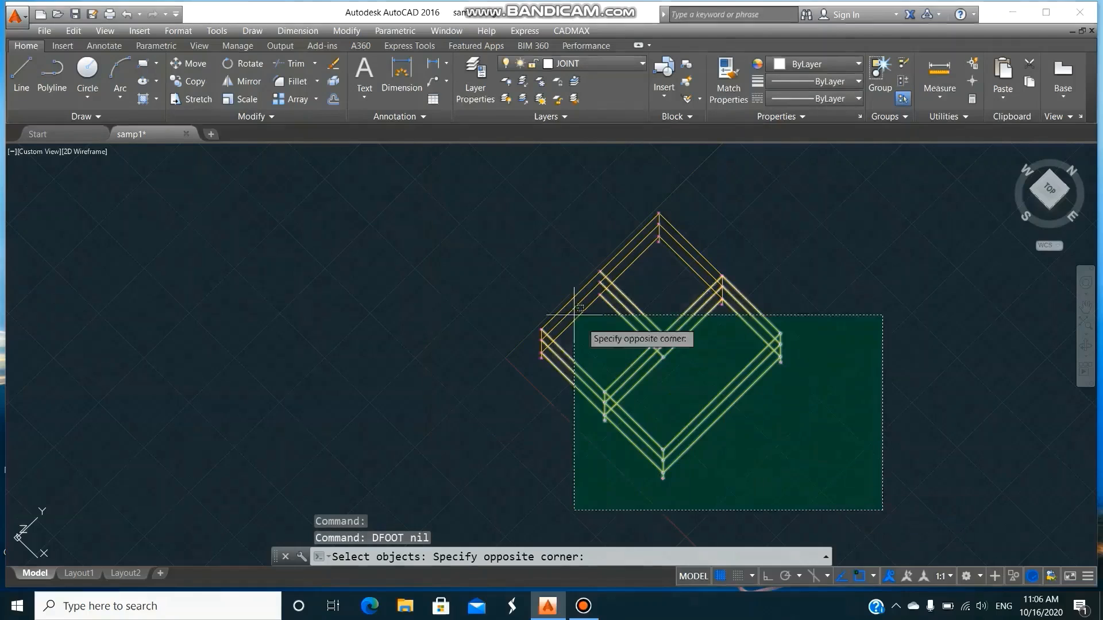
left_click(468, 187)
key("Return")
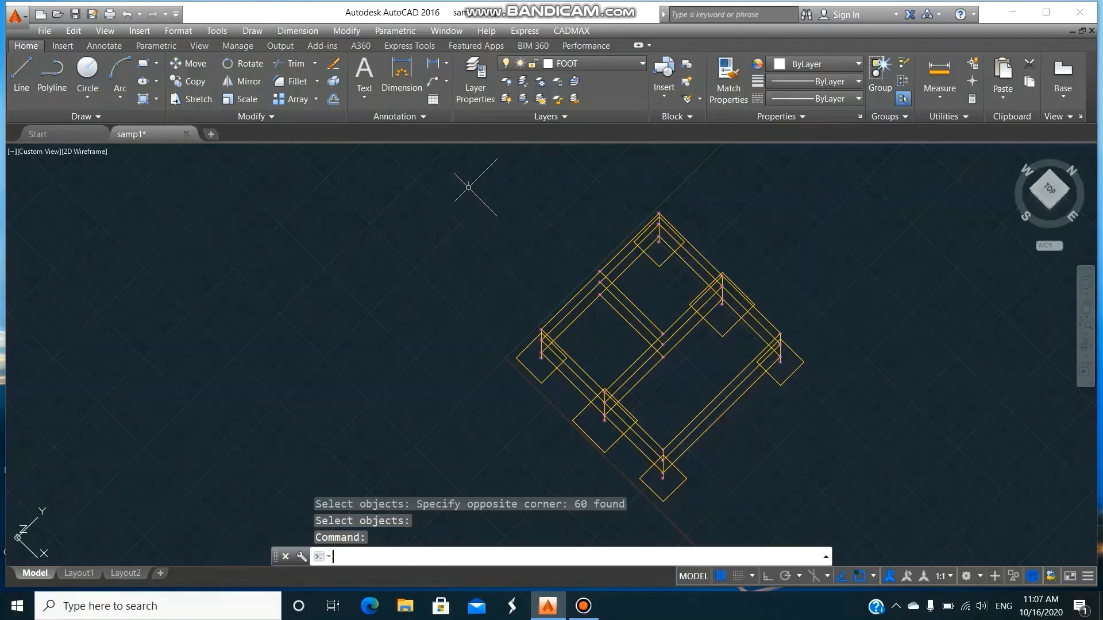
Switch the model to plan view with the -VPOINT command using view point 0,0,1.
type("-v")
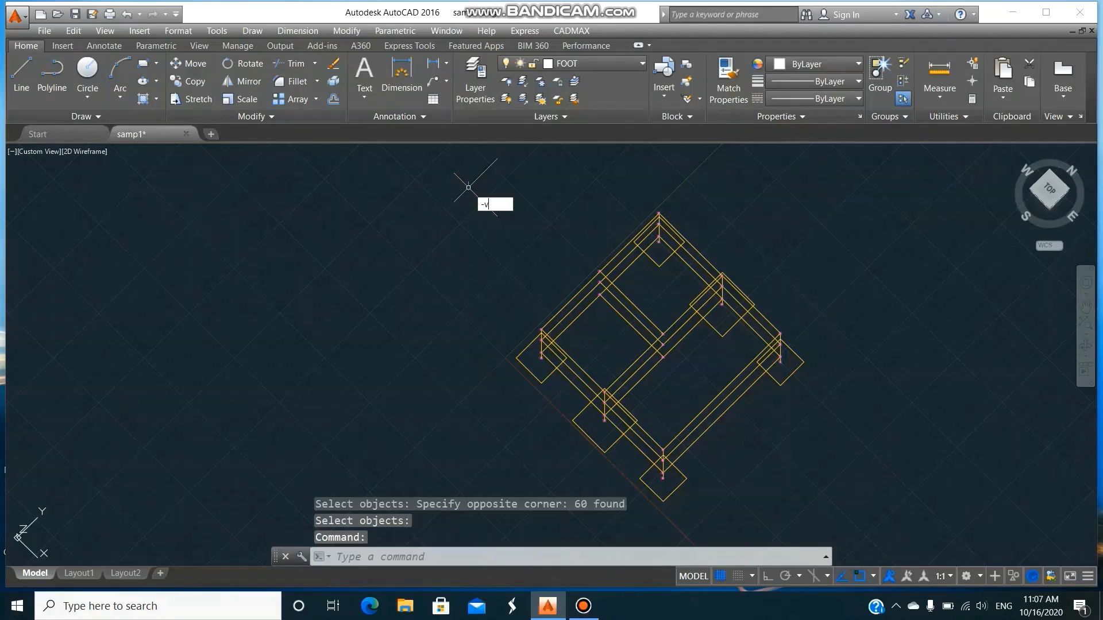
key("Return")
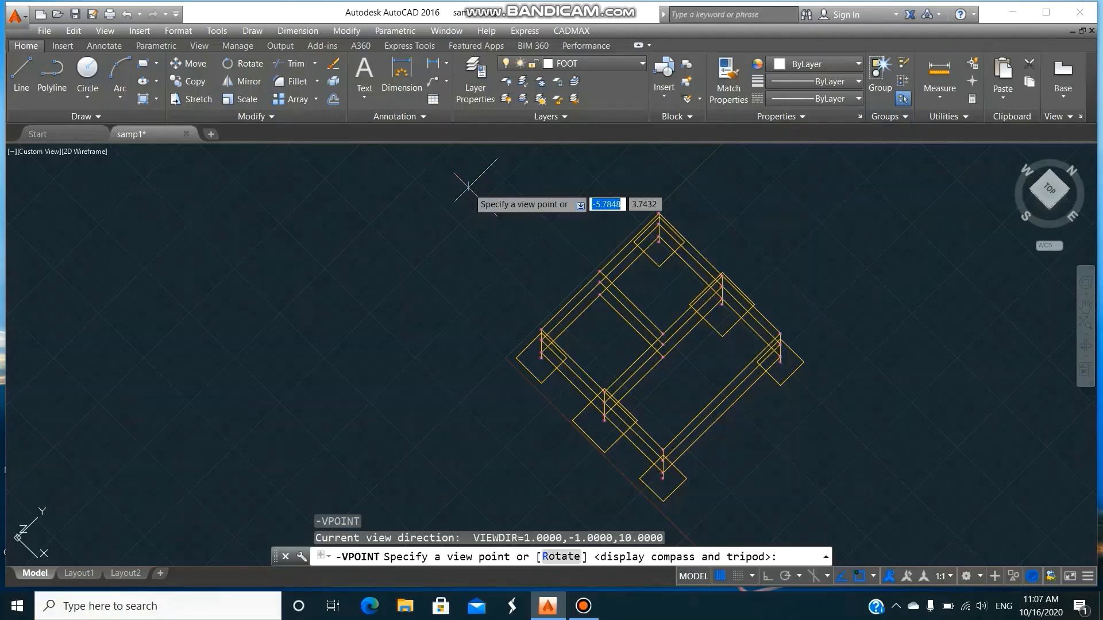
type("0,")
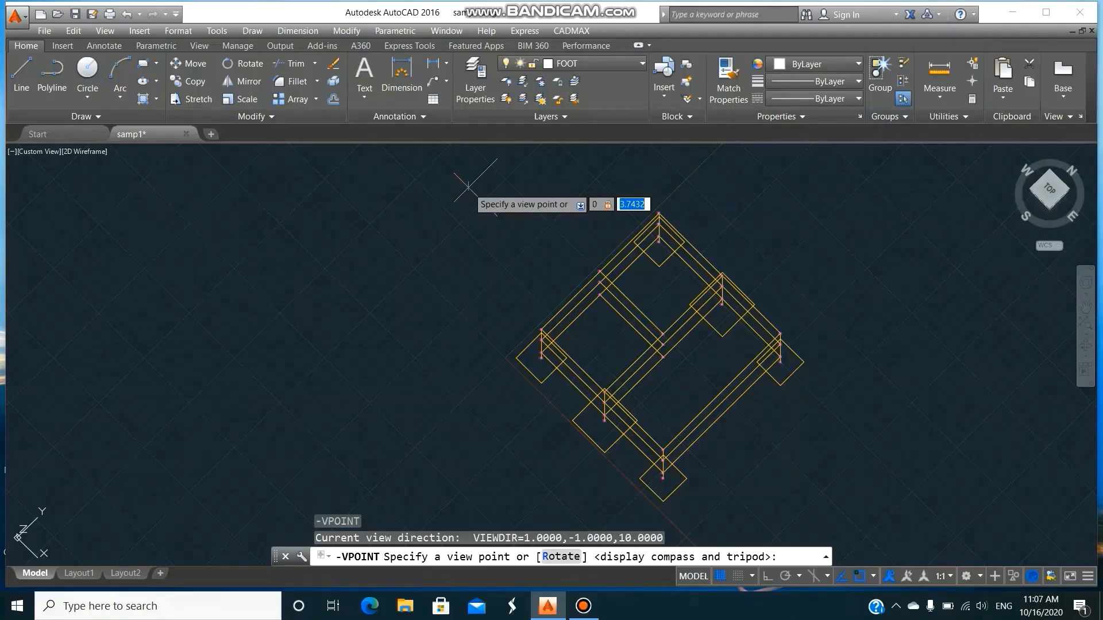
type("0,1")
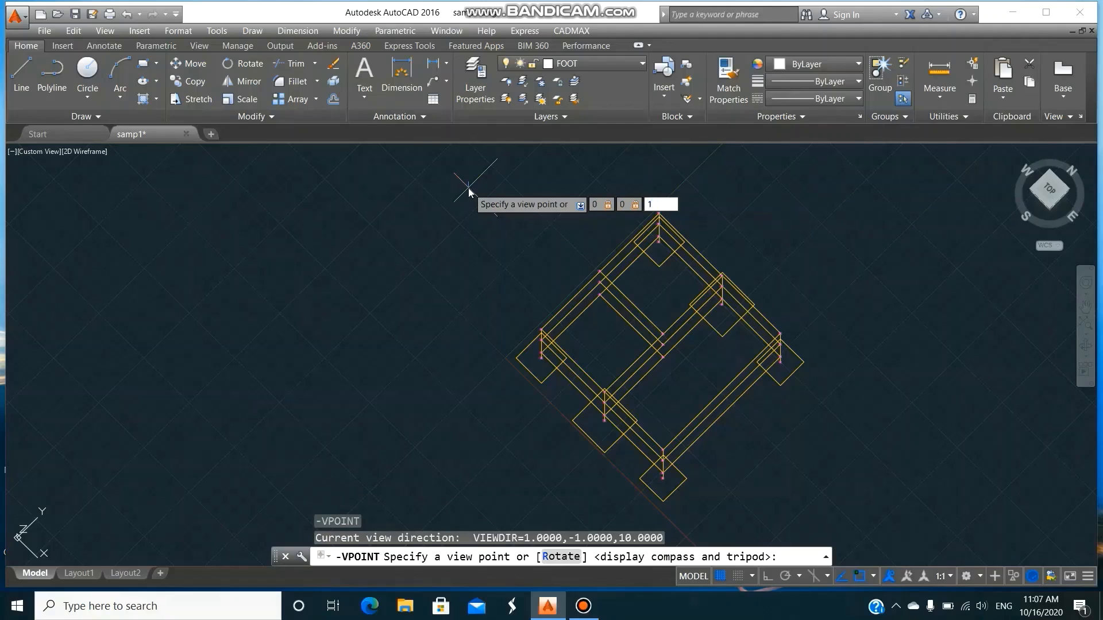
key("Return")
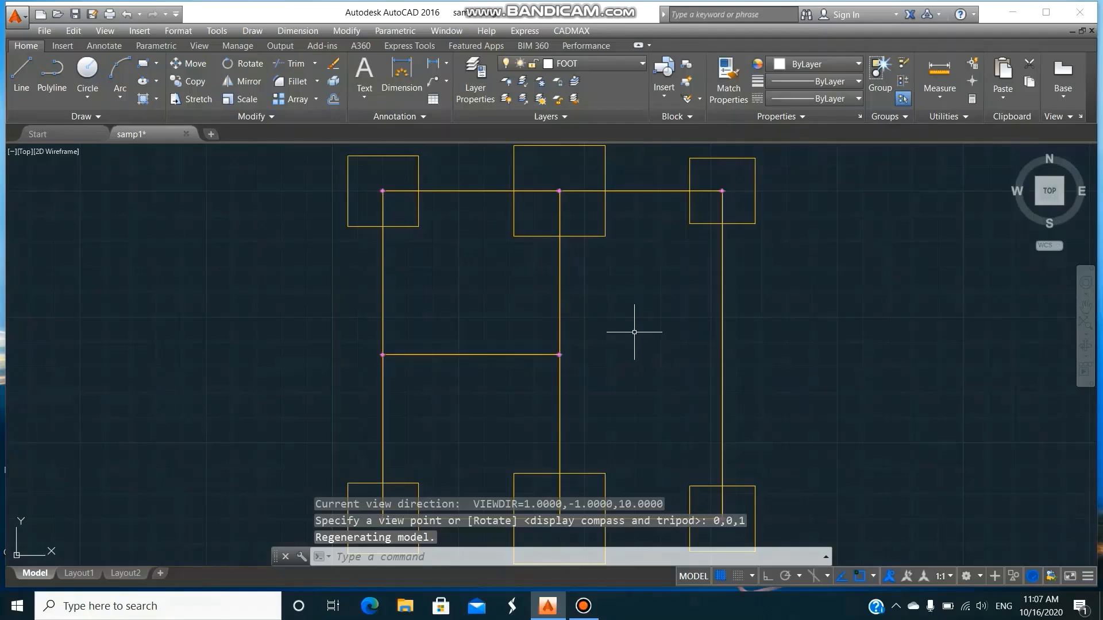
Run CADMAX GRIDLINE on the entire plan with A,B,C along the Y direction and 1,2,3 along the X direction.
scroll(634, 332, "down", 4)
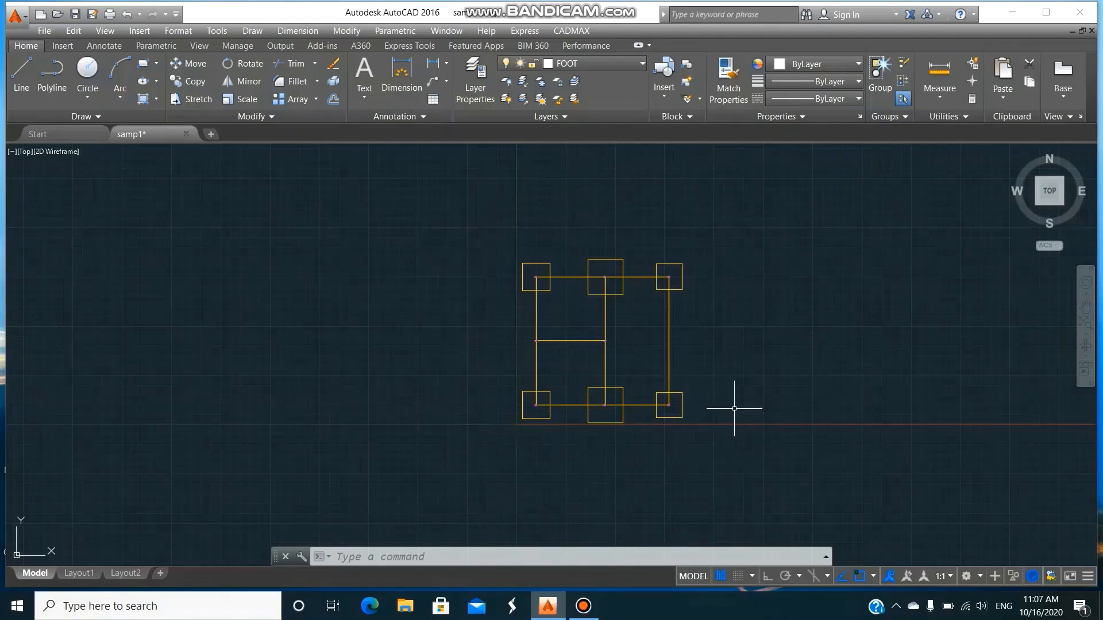
left_click(572, 31)
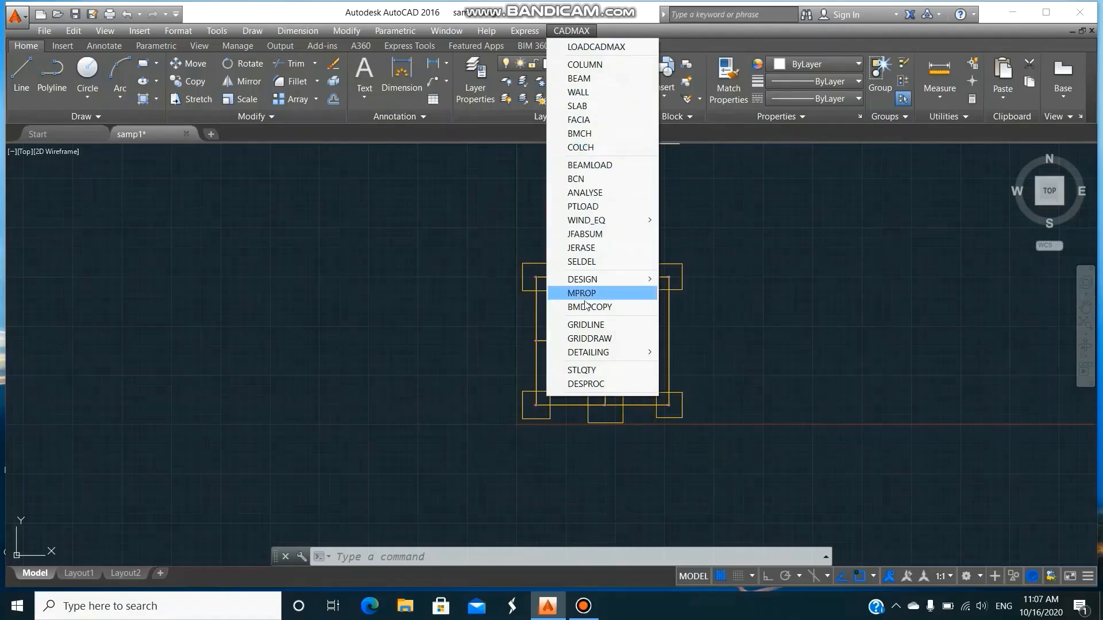
left_click(586, 325)
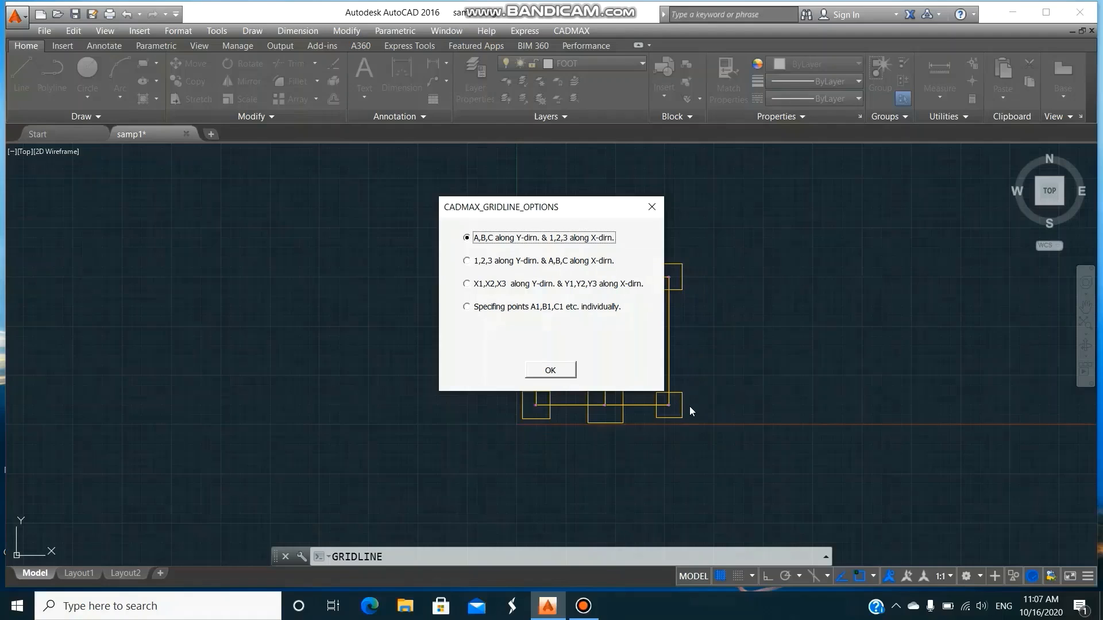
left_click(561, 370)
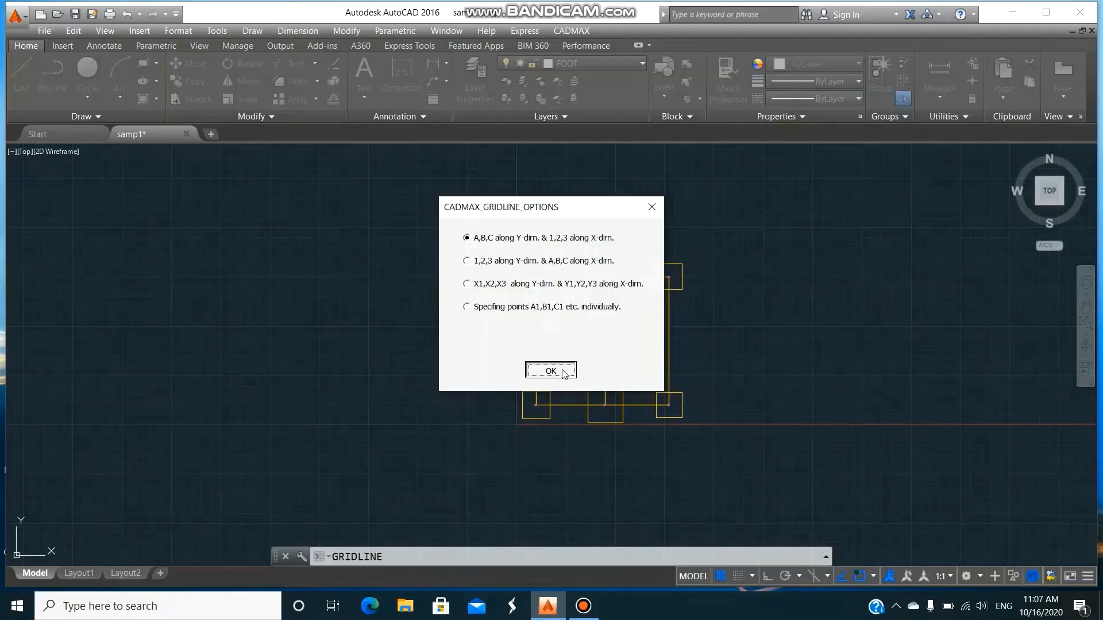
left_click(480, 229)
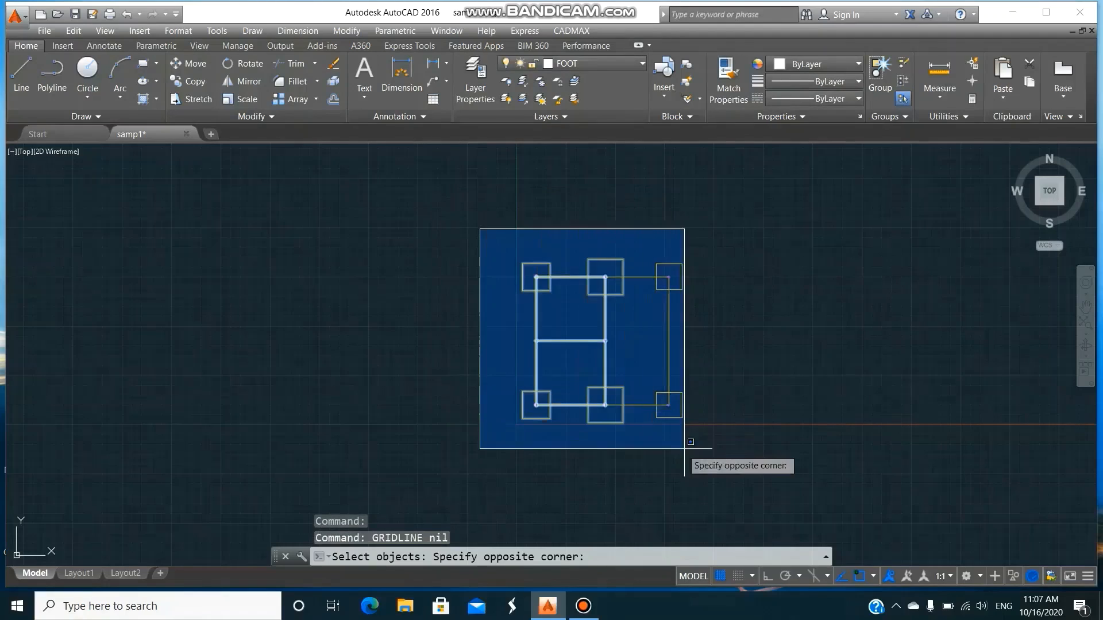
left_click(710, 450)
key("Return")
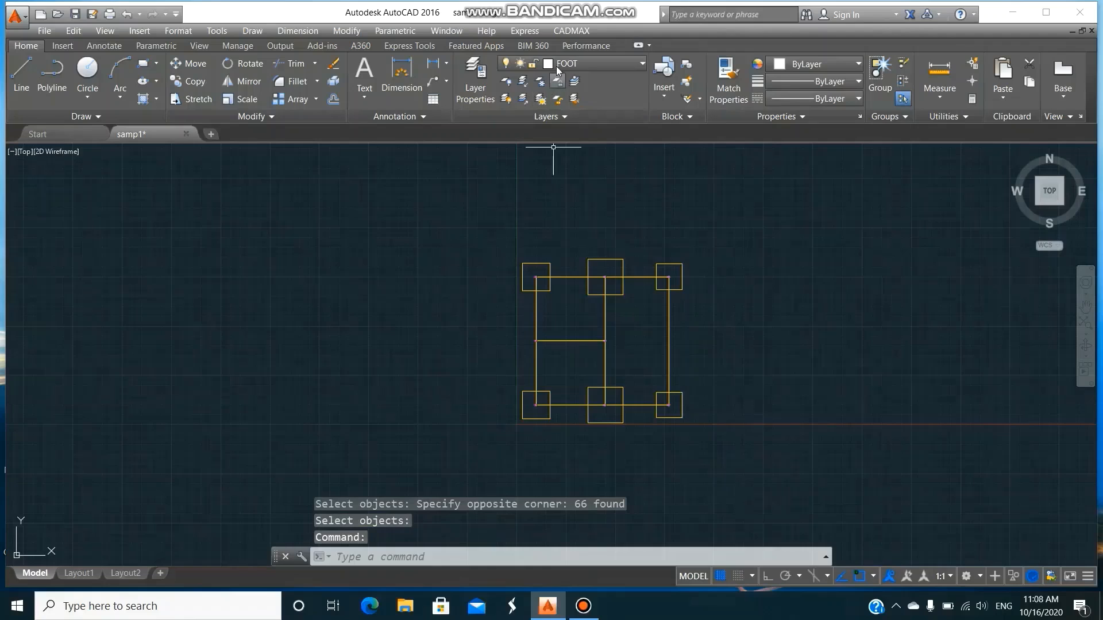
Draw the grid labels around the plan with CADMAX GRIDDRAW, declining named gridlines and setting the two opposite corners just outside the footings.
left_click(571, 29)
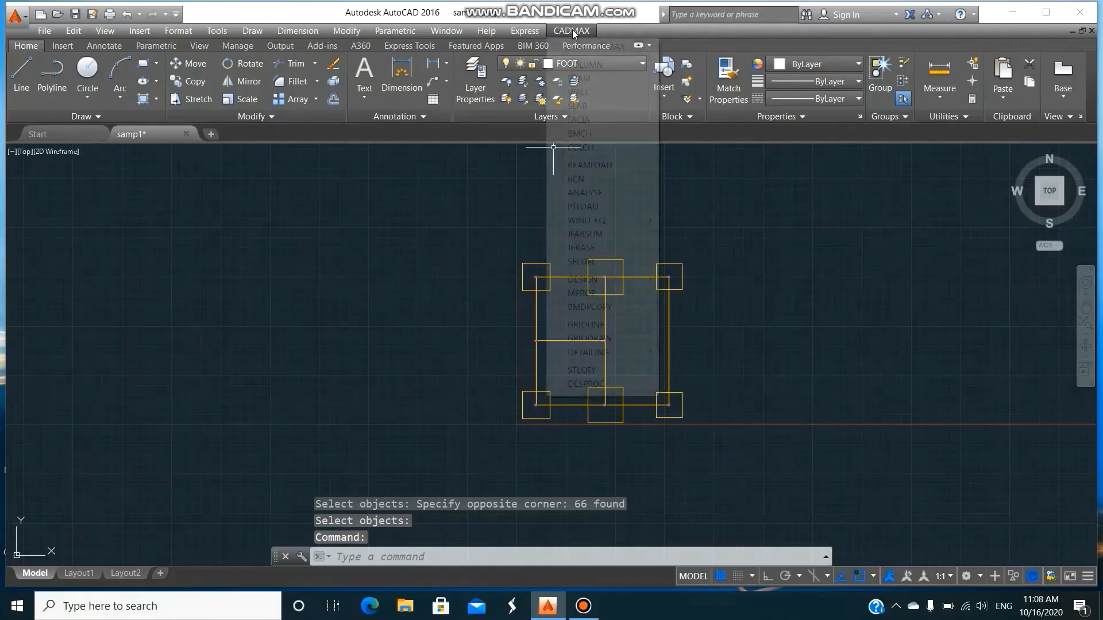
left_click(598, 340)
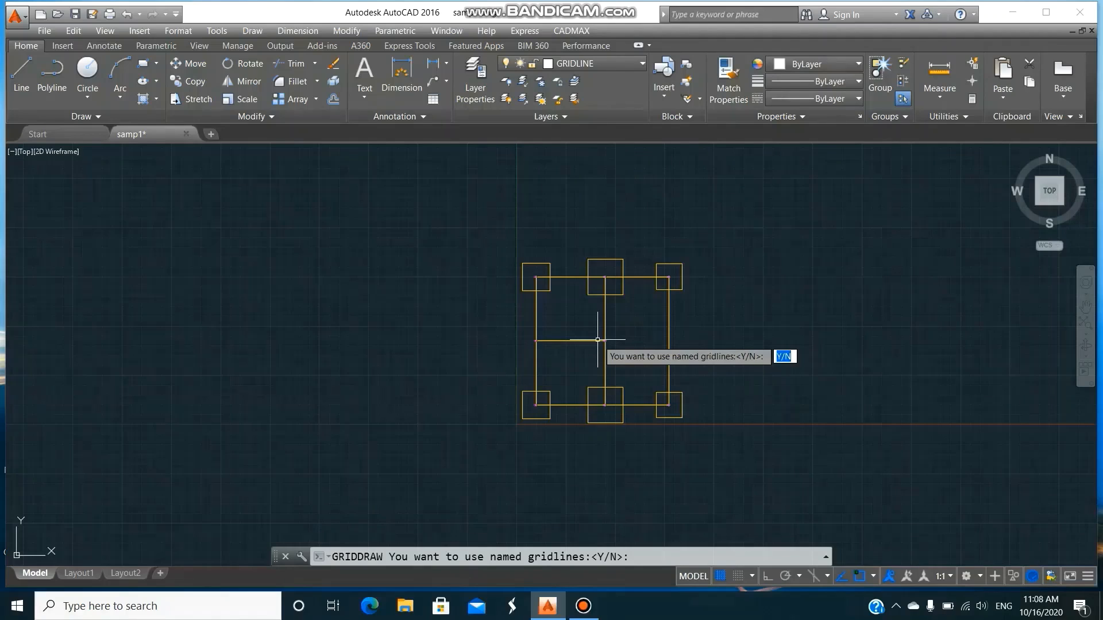
type("n")
key("Return")
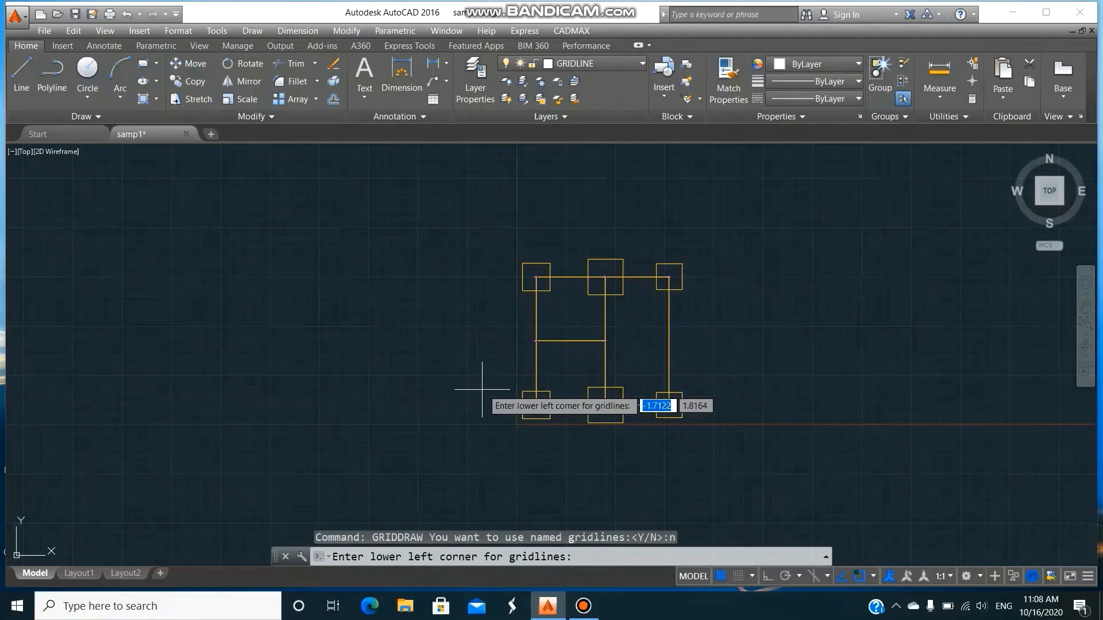
left_click(469, 224)
left_click(720, 457)
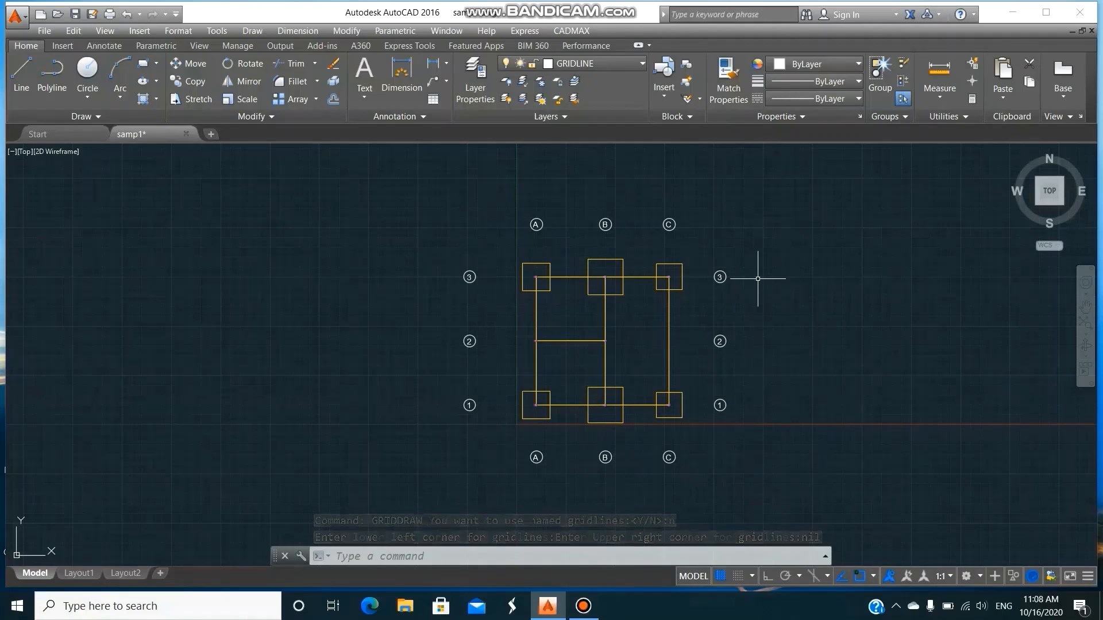
Run CADMAX FOOTDSEL and select the entire plan with all six footings for footing detailing.
left_click(575, 31)
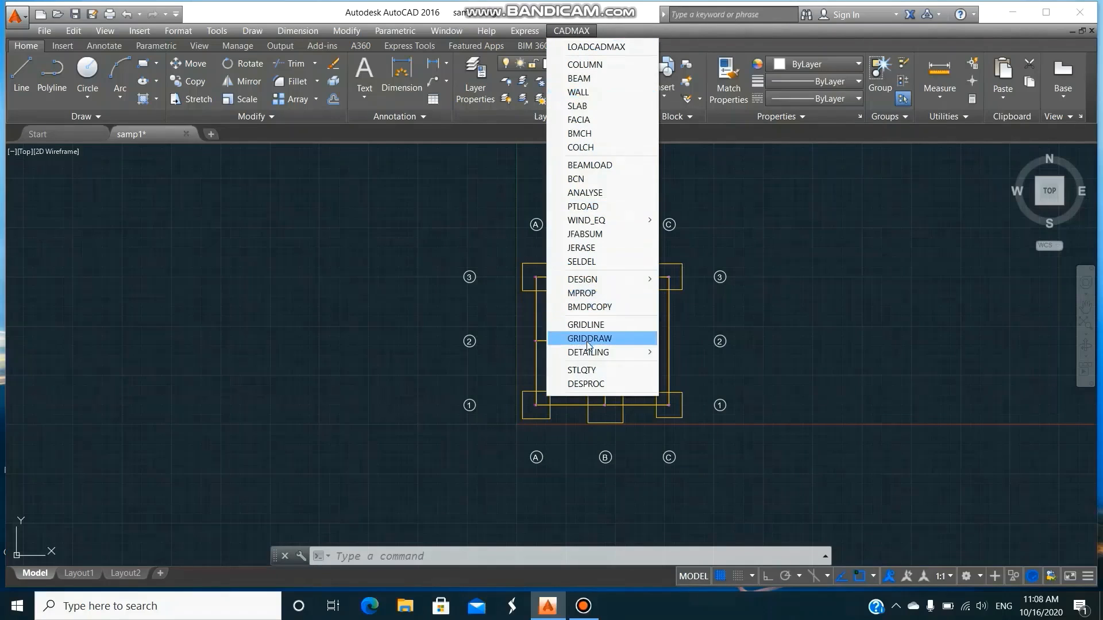
mouse_move(592, 352)
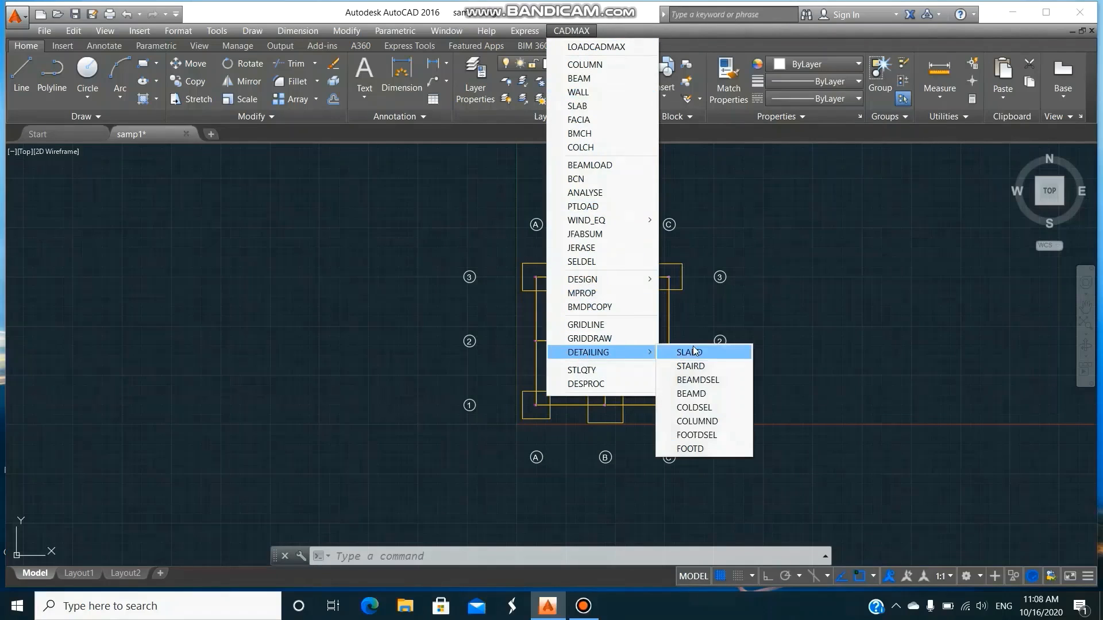
left_click(719, 436)
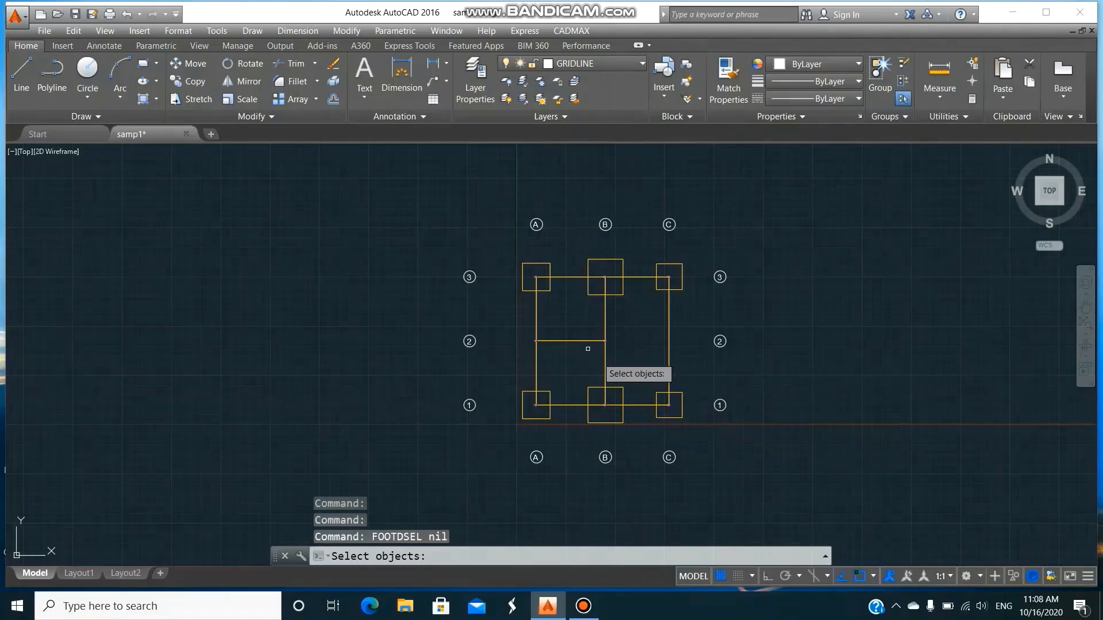
left_click(513, 258)
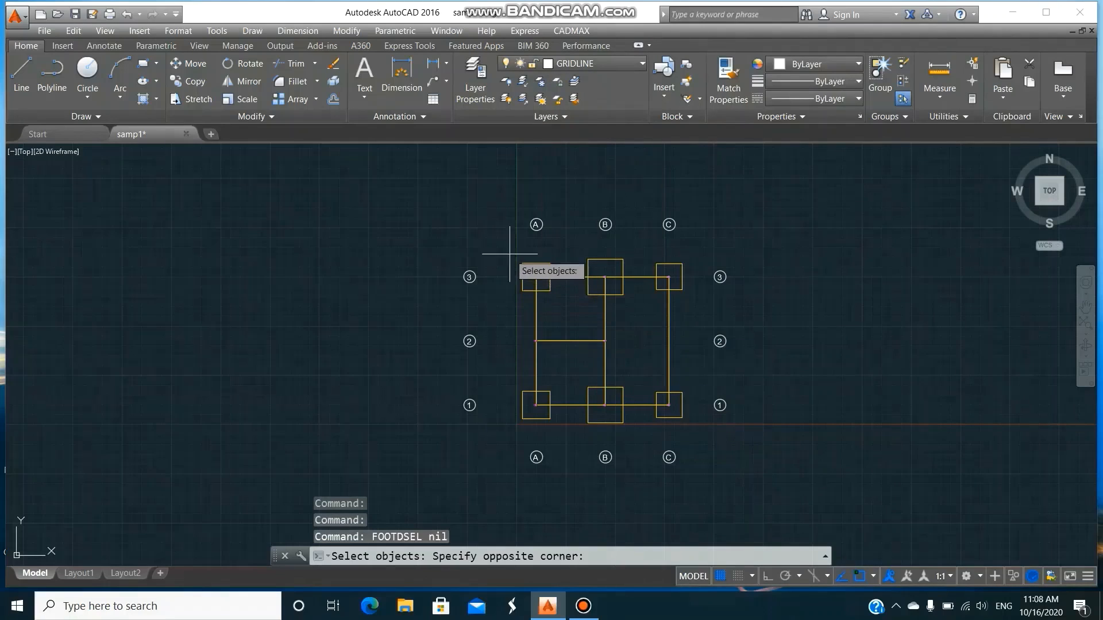
left_click(686, 433)
key("Return")
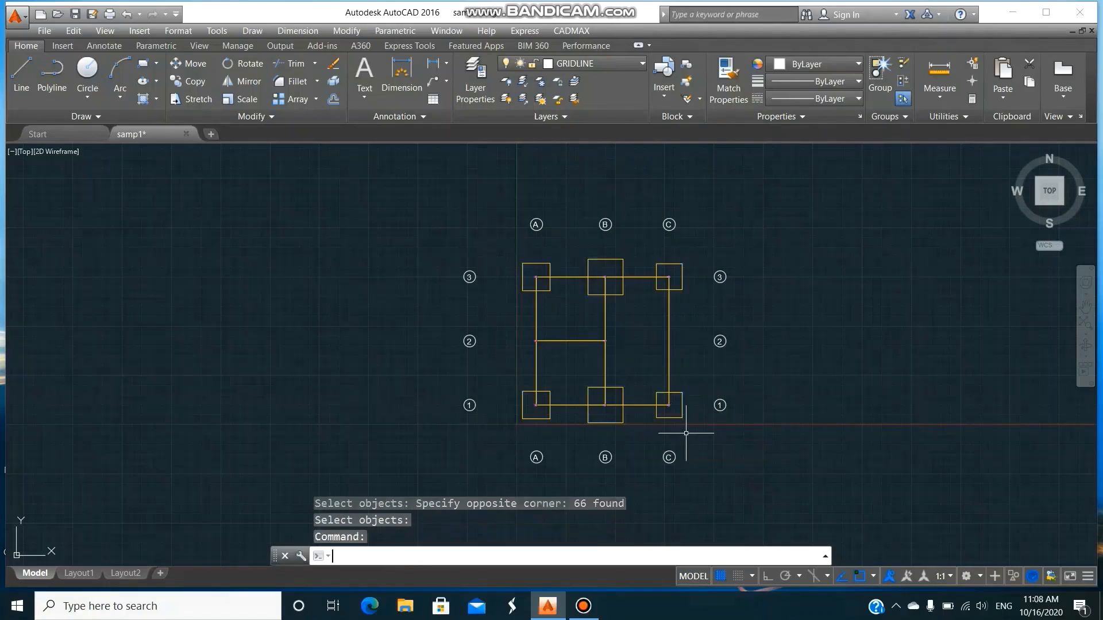
Run CADMAX FOOTD and place the three footing details side by side in the empty area west of the plan.
left_click(571, 31)
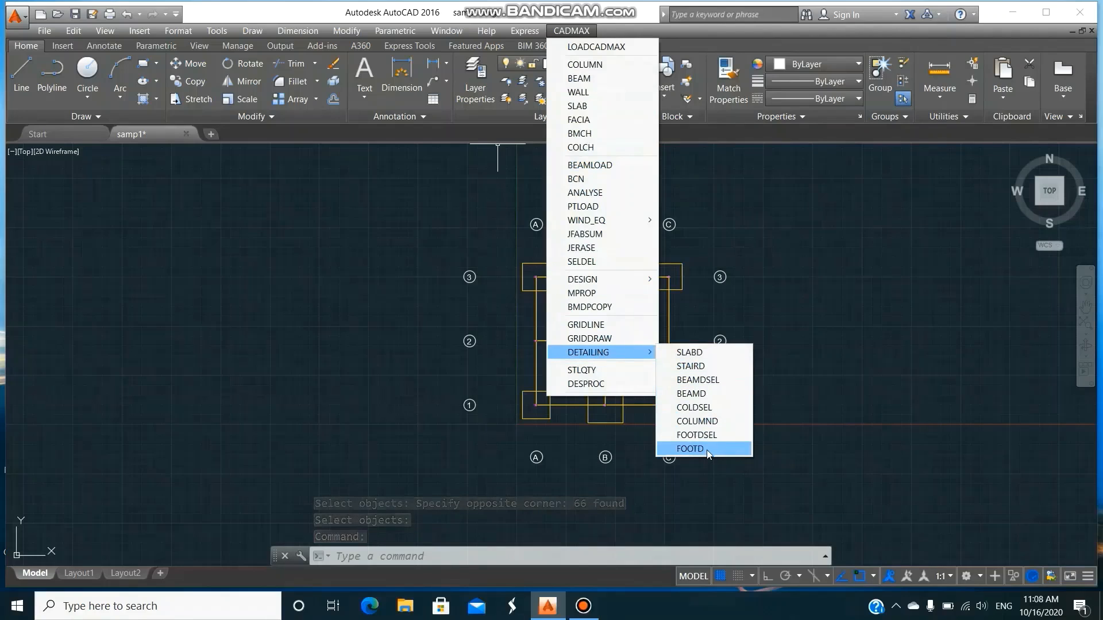
left_click(690, 449)
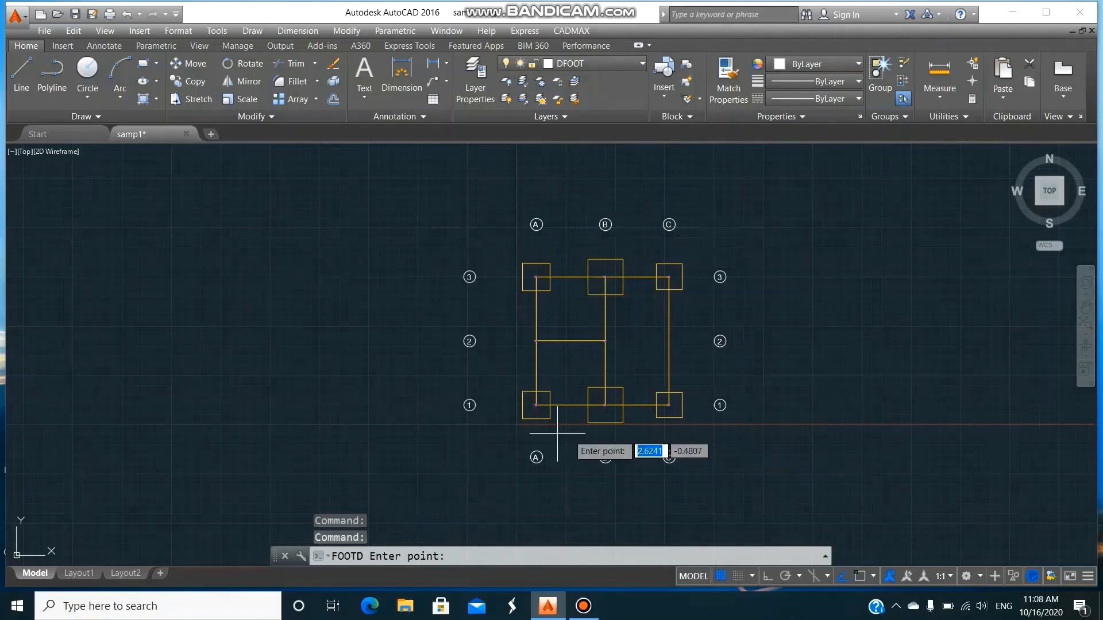
left_click(77, 402)
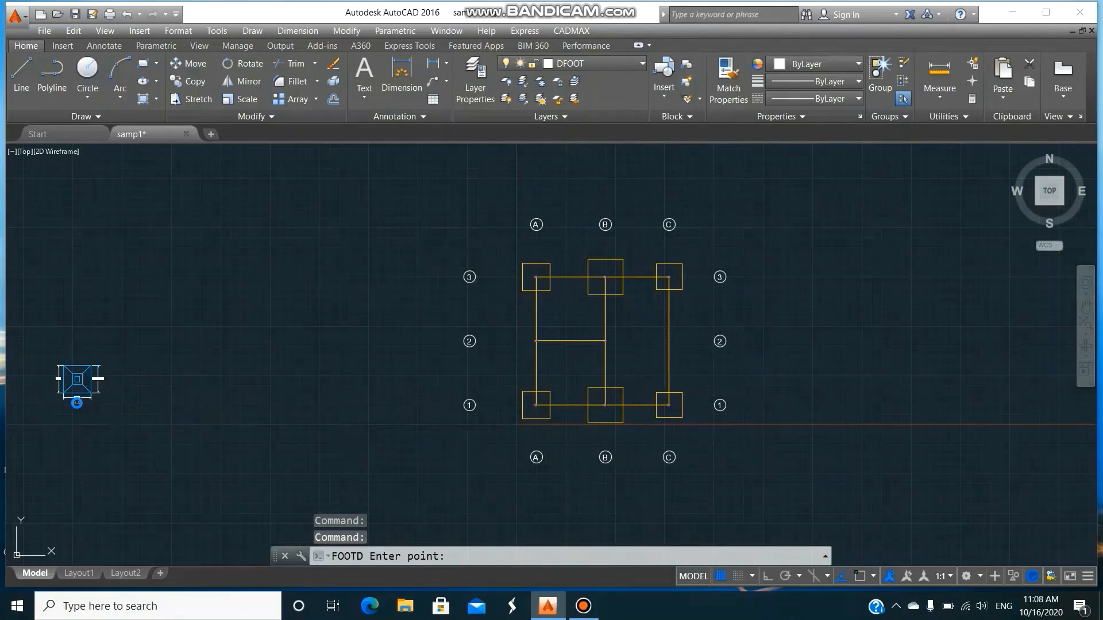
left_click(136, 404)
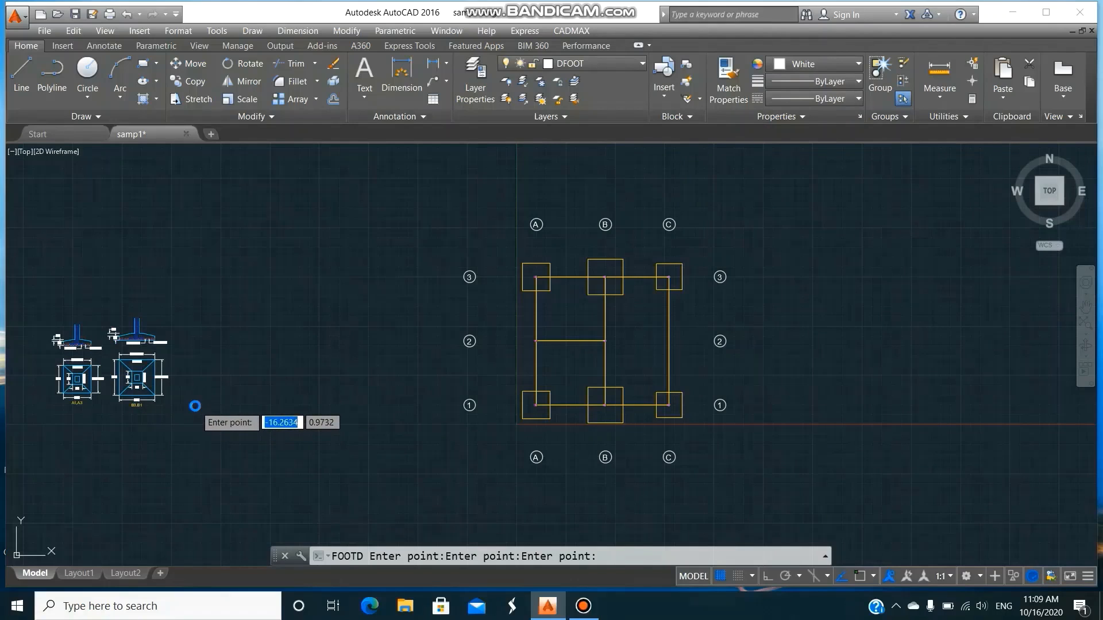
left_click(194, 406)
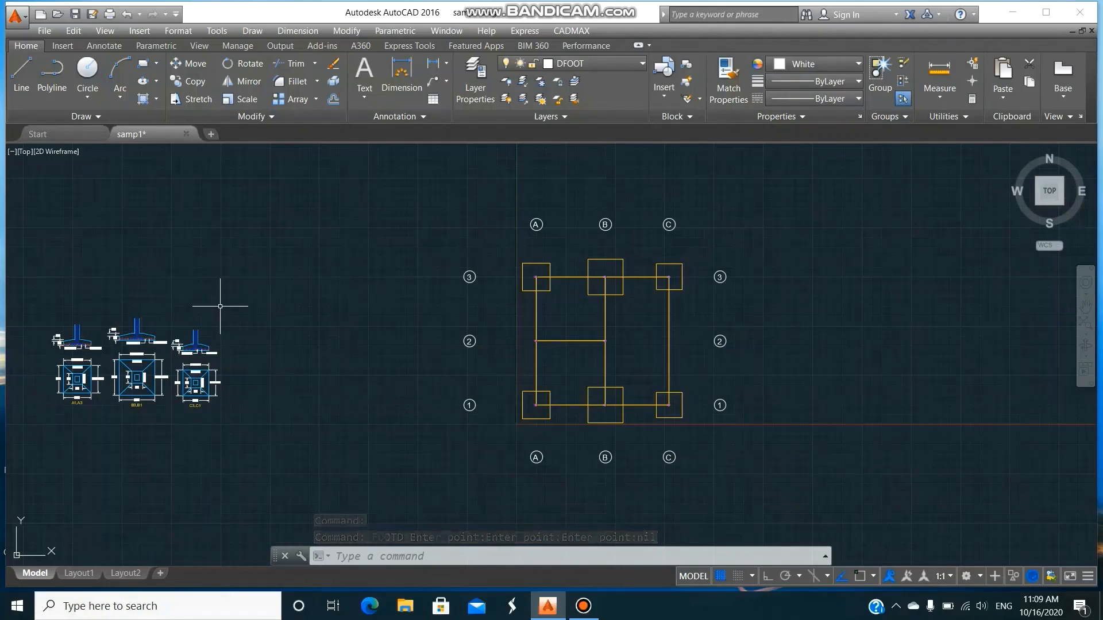
Draw a rectangle as a border enclosing all three footing details.
type("z")
key("Return")
type("w")
key("Return")
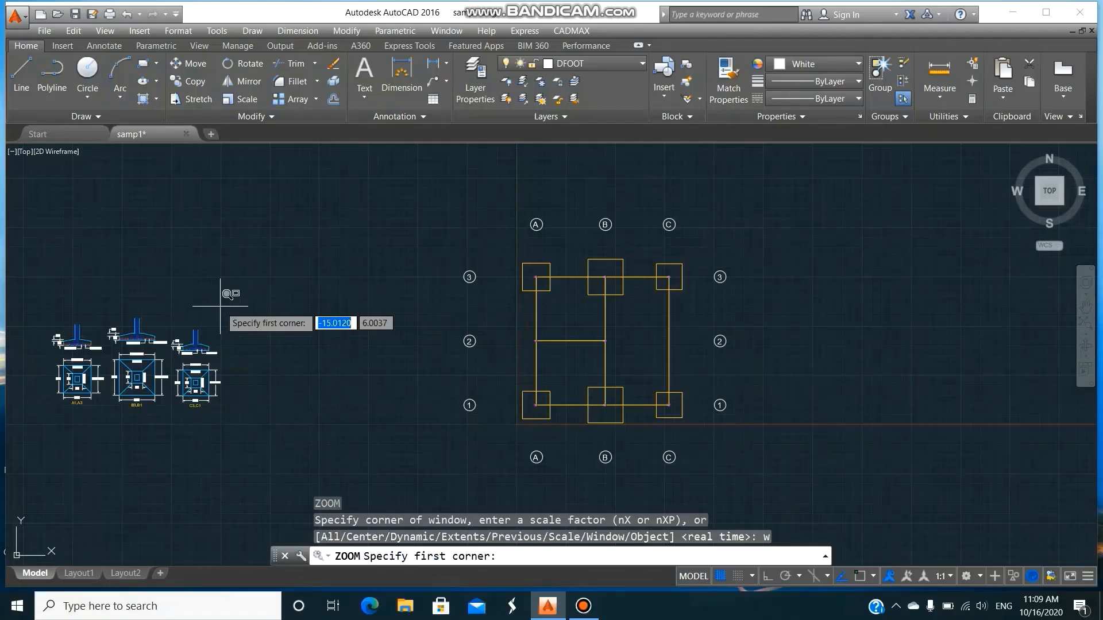
left_click(30, 298)
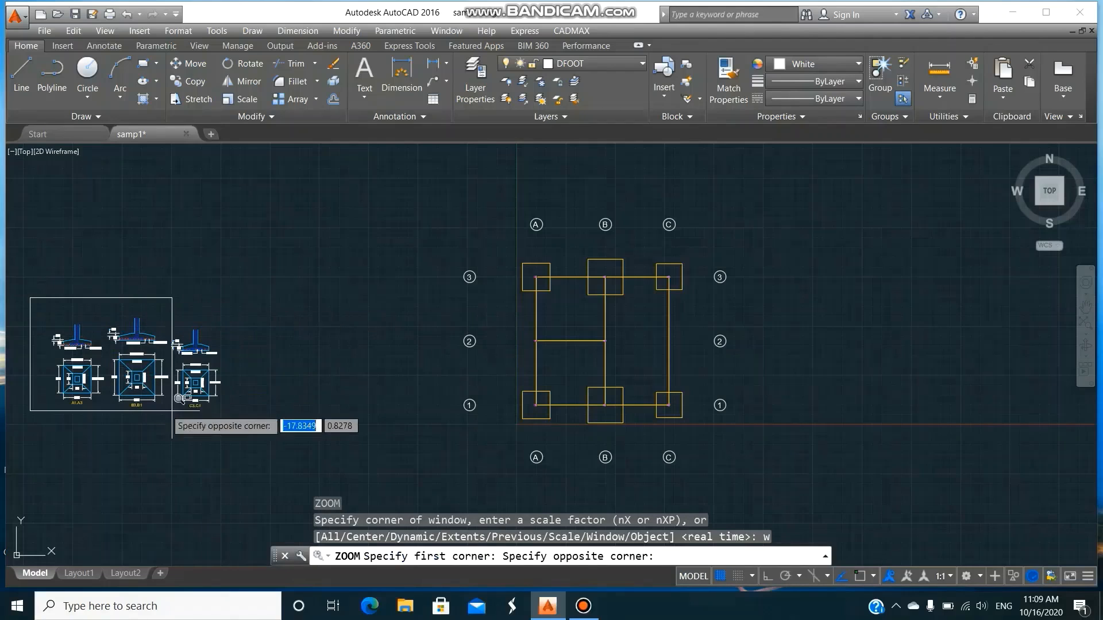
left_click(233, 412)
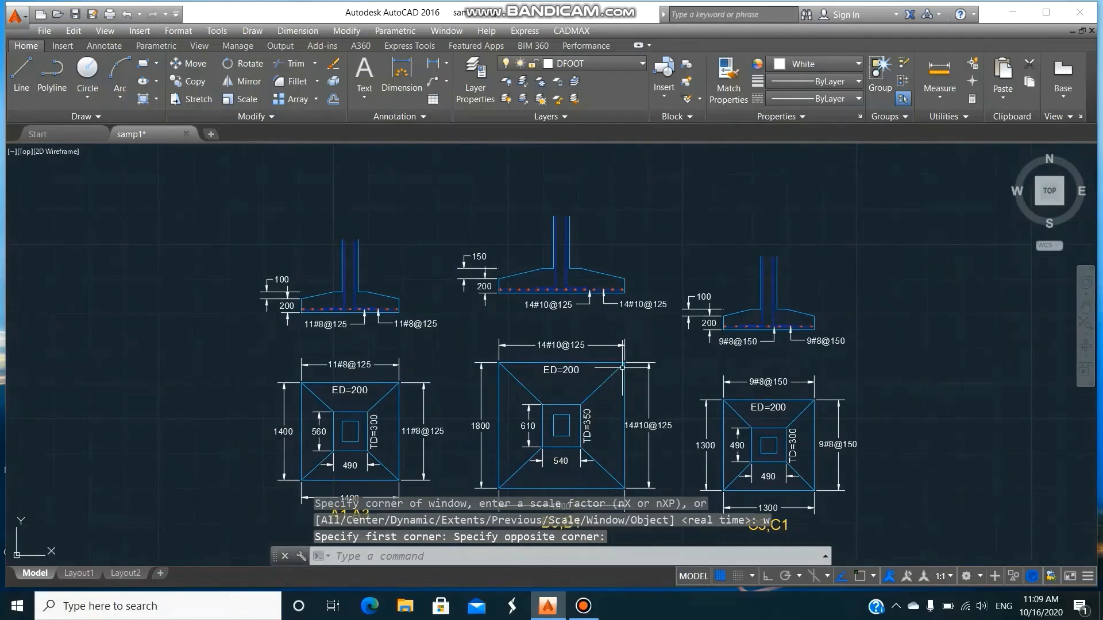
scroll(623, 368, "down", 2)
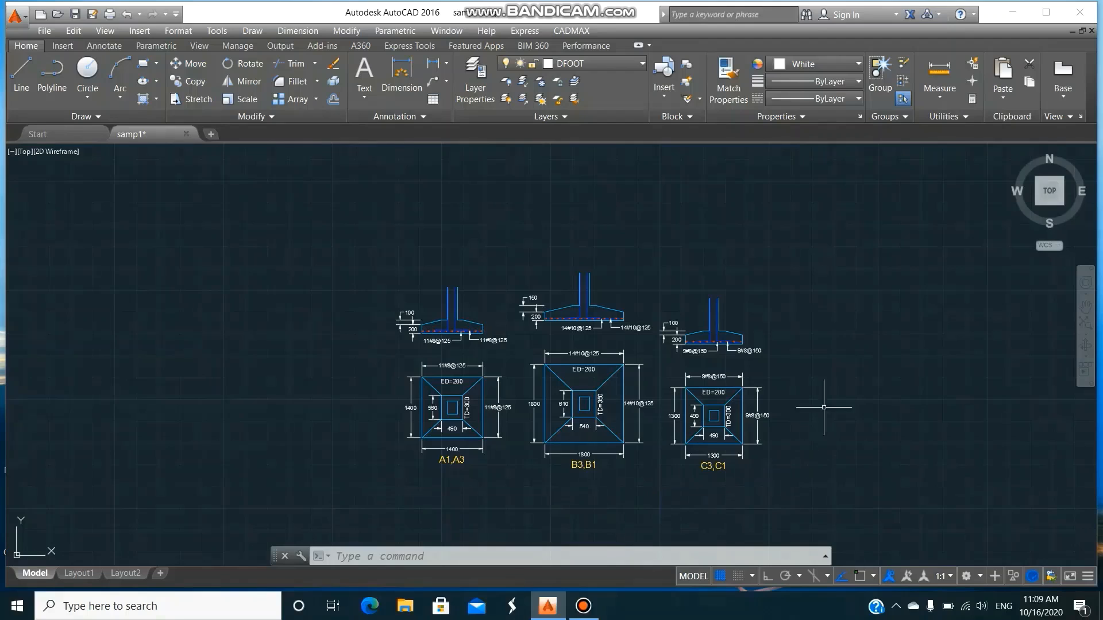
type("rec")
key("Return")
left_click(383, 262)
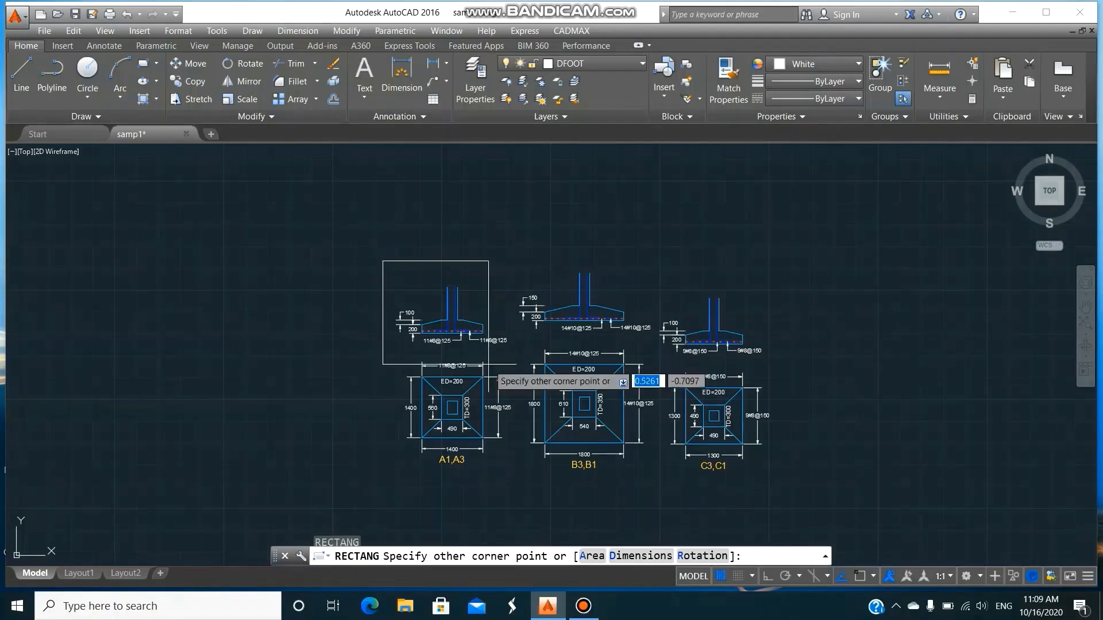
left_click(785, 475)
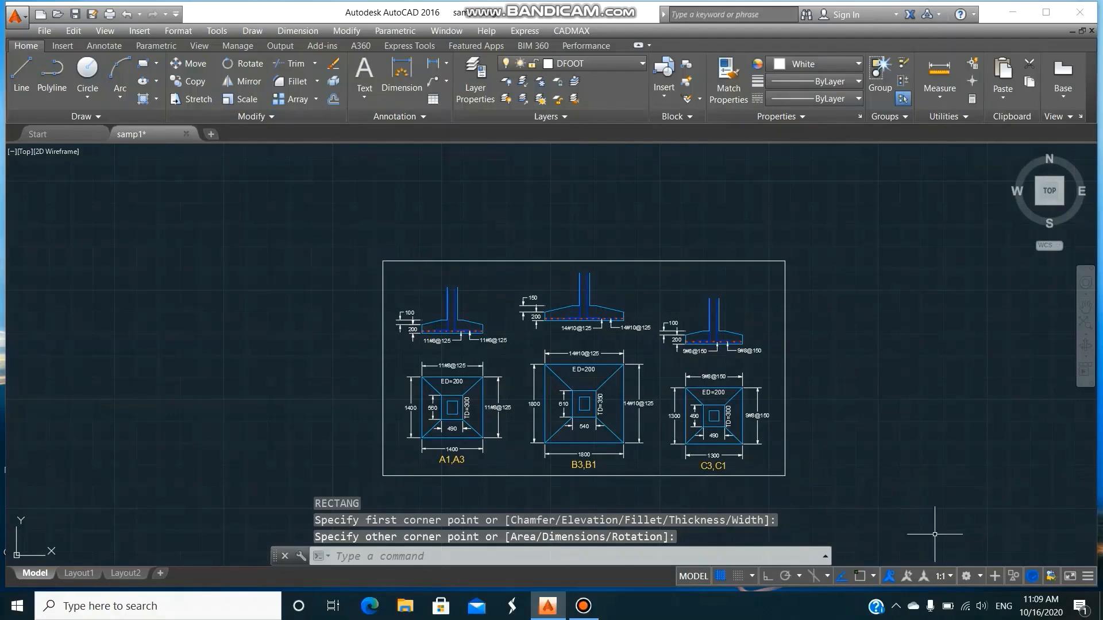
Examine the dimensions and reinforcement of the A1,A3, B3,B1 and C3,C1 footing details up close, and return to the whole drawing.
type("z")
key("Return")
type("w")
key("Return")
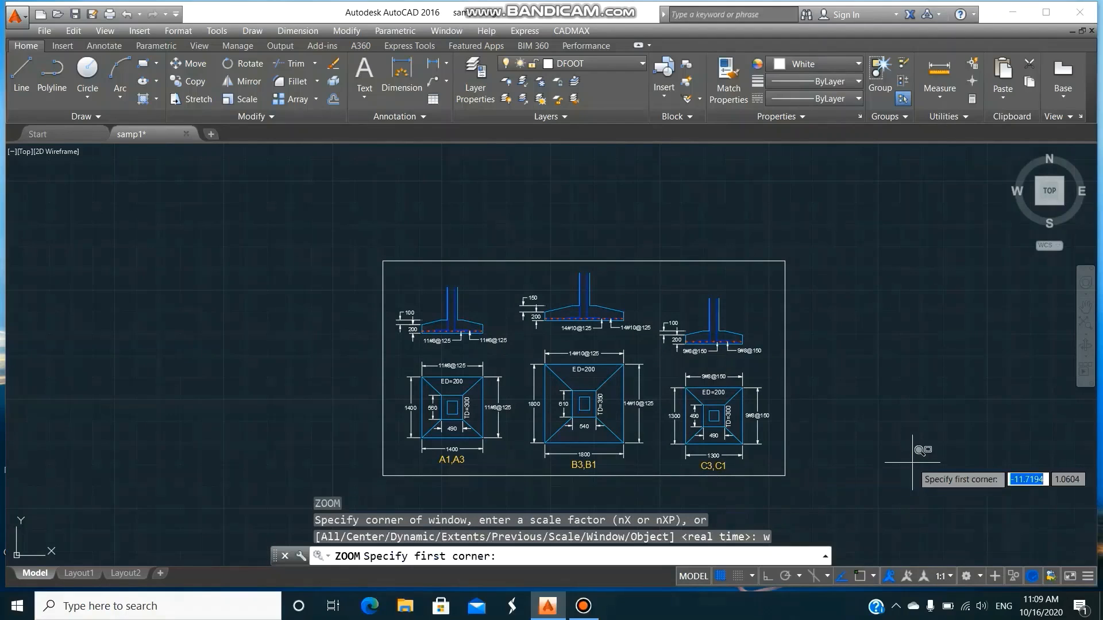
left_click(369, 285)
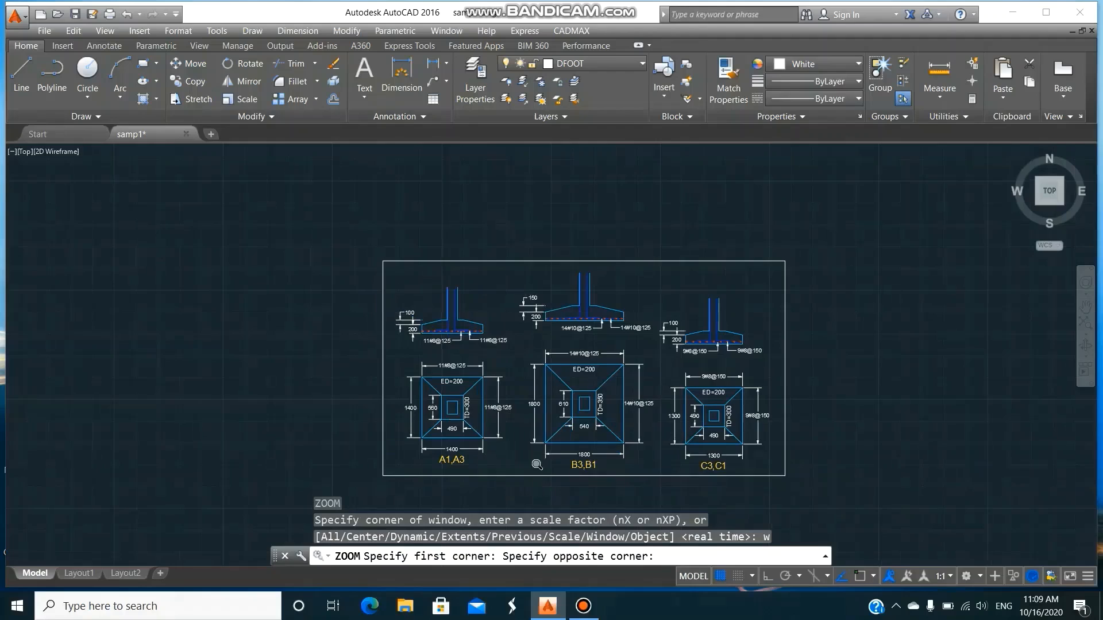
left_click(529, 488)
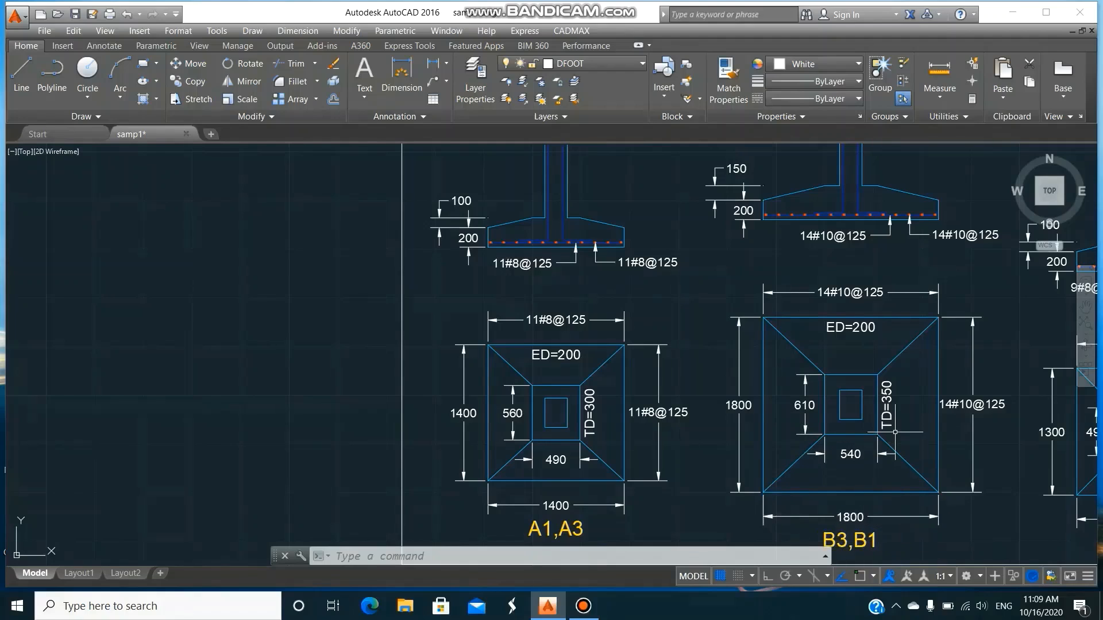
type("p")
key("Return")
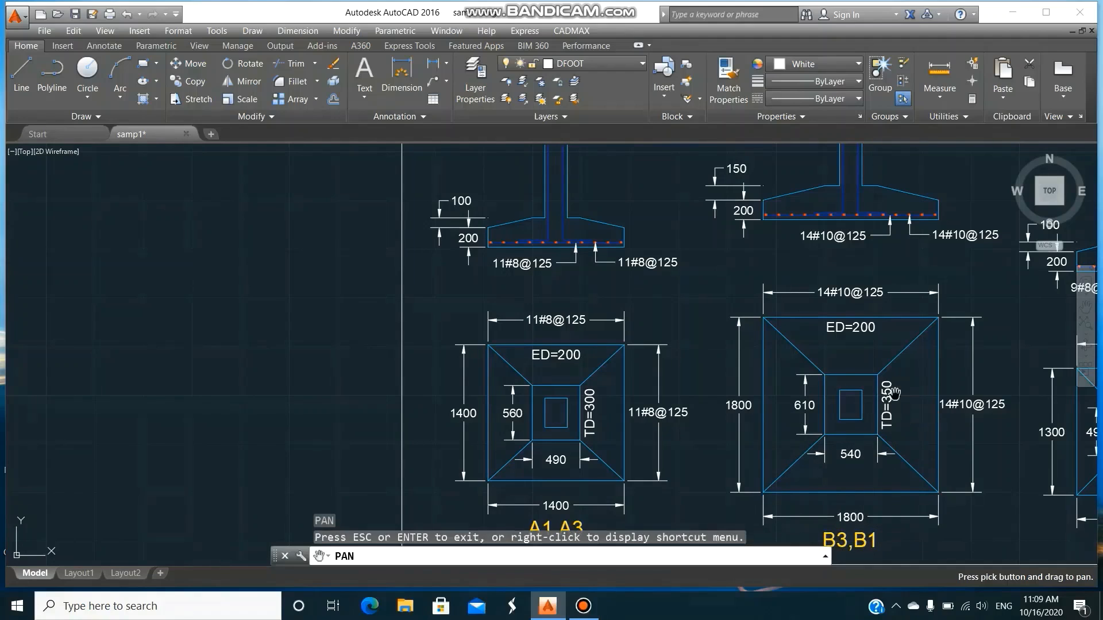
left_click_drag(997, 404, 681, 380)
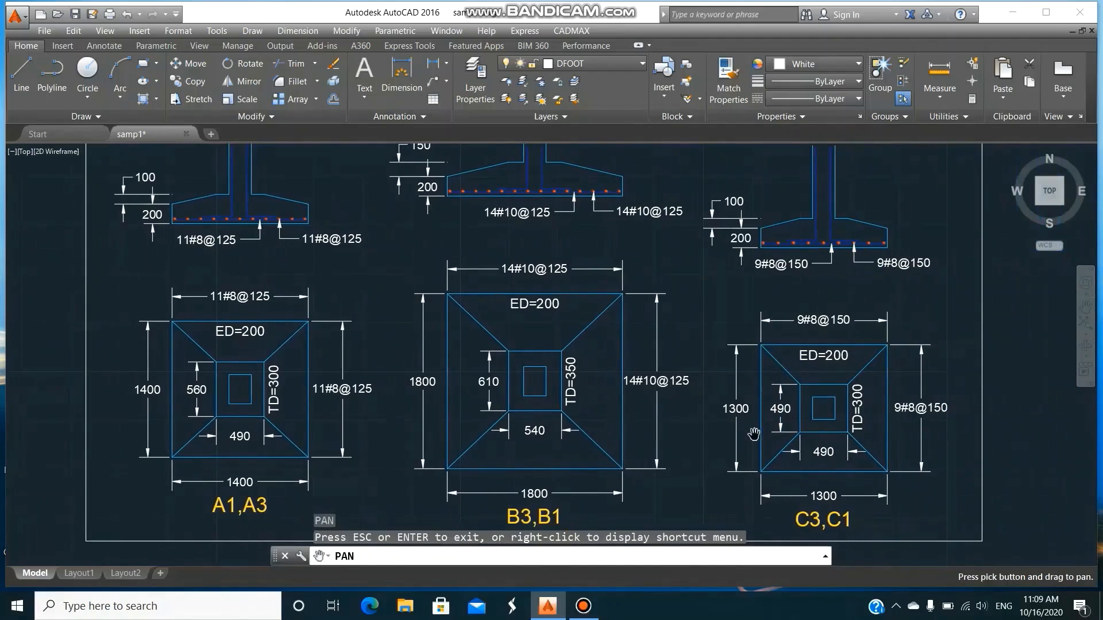
left_click_drag(842, 402, 751, 393)
scroll(751, 392, "down", 6)
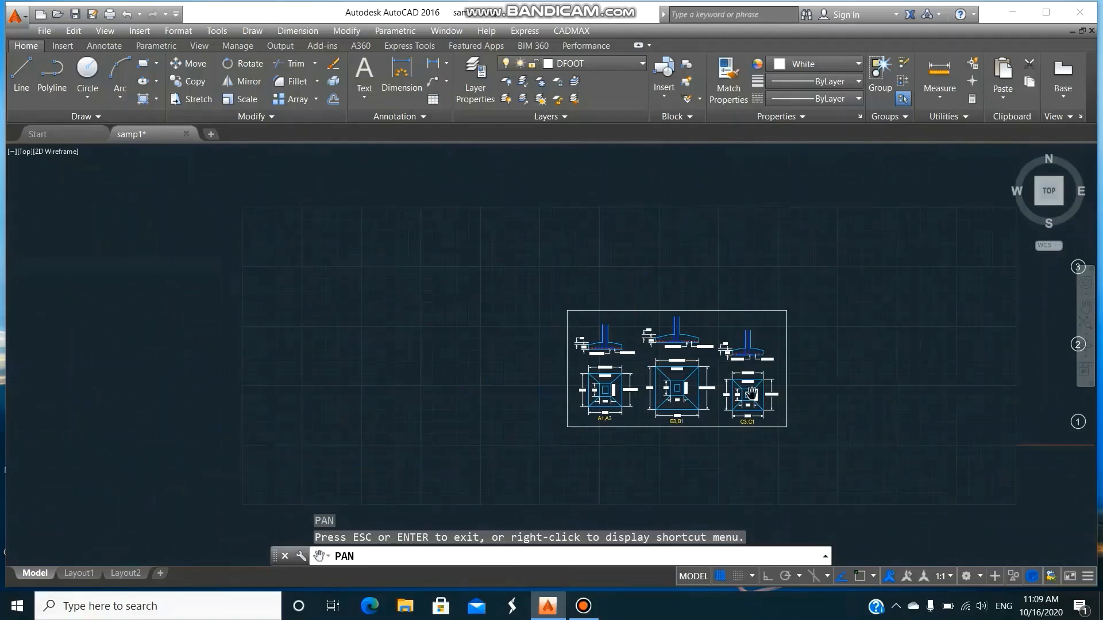
key("Escape")
type("a")
key("Return")
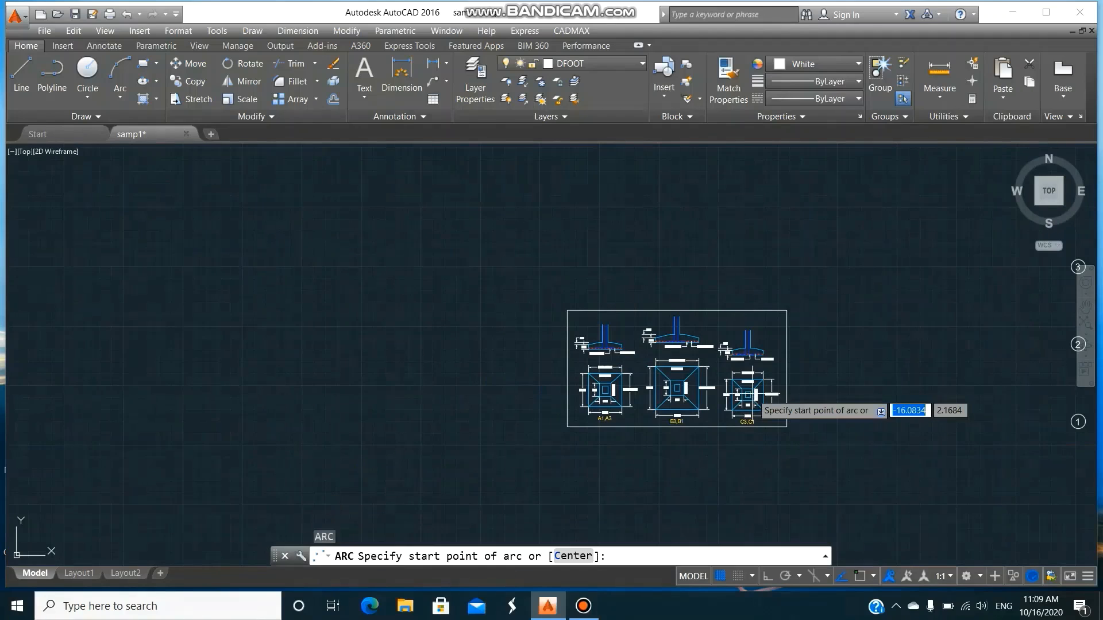
key("Escape")
type("z")
key("Return")
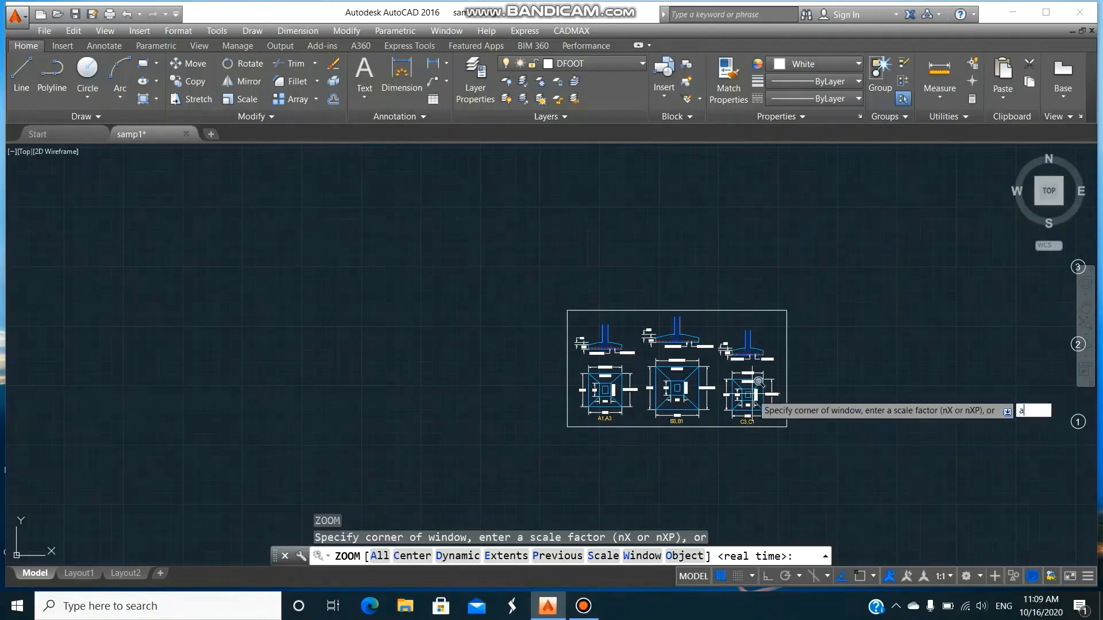
type("a")
key("Return")
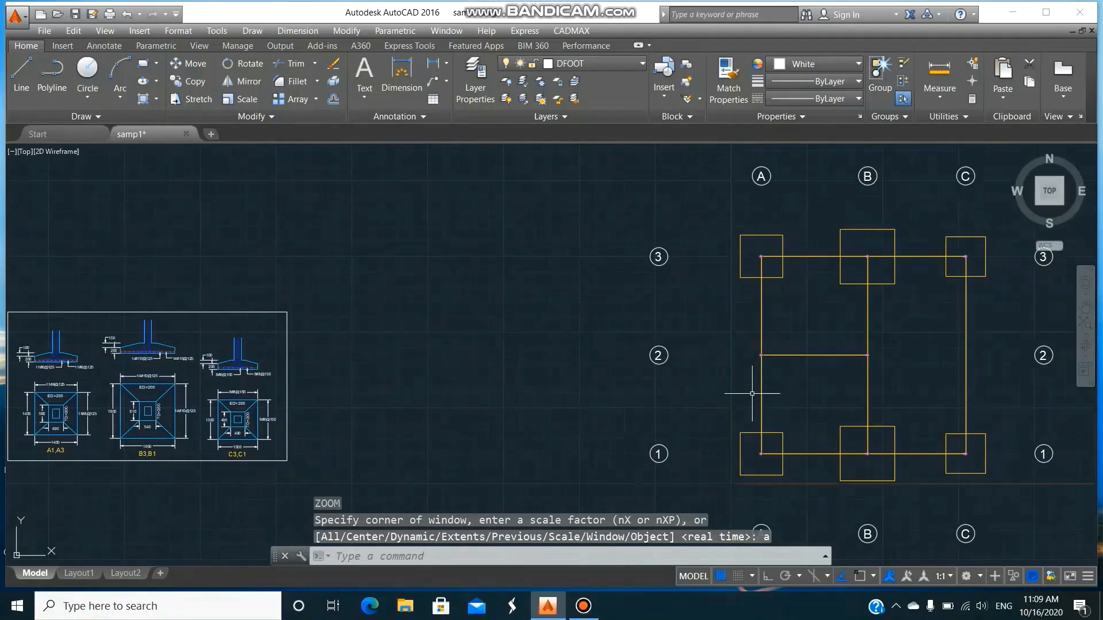
Run CADMAX COLDSEL and select the entire plan for column detailing.
left_click(575, 30)
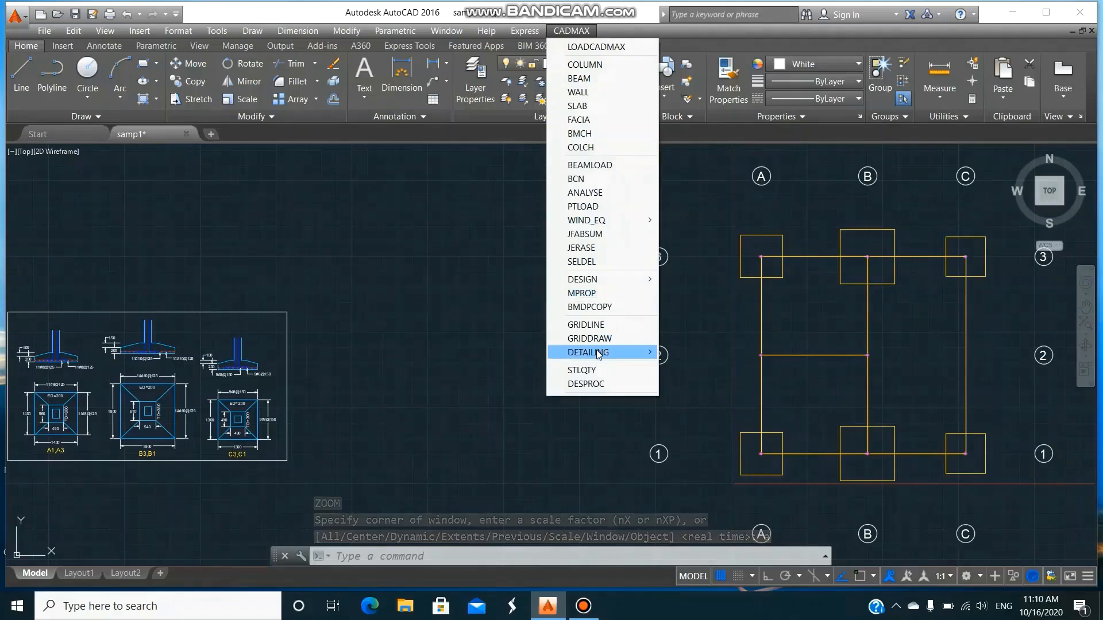
mouse_move(598, 354)
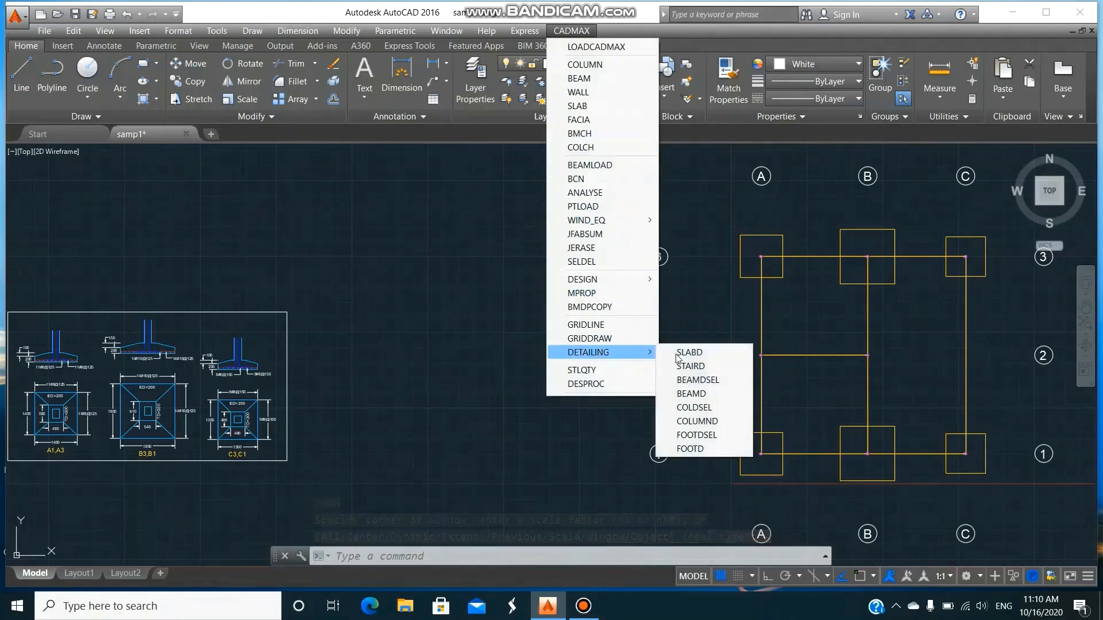
left_click(714, 407)
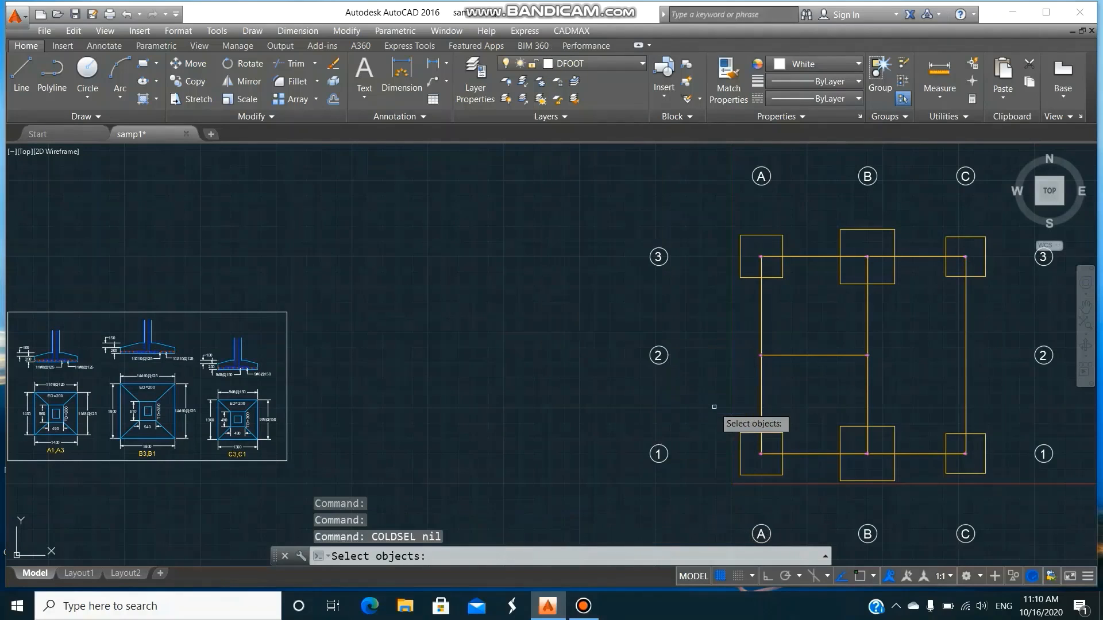
left_click(715, 218)
left_click(999, 489)
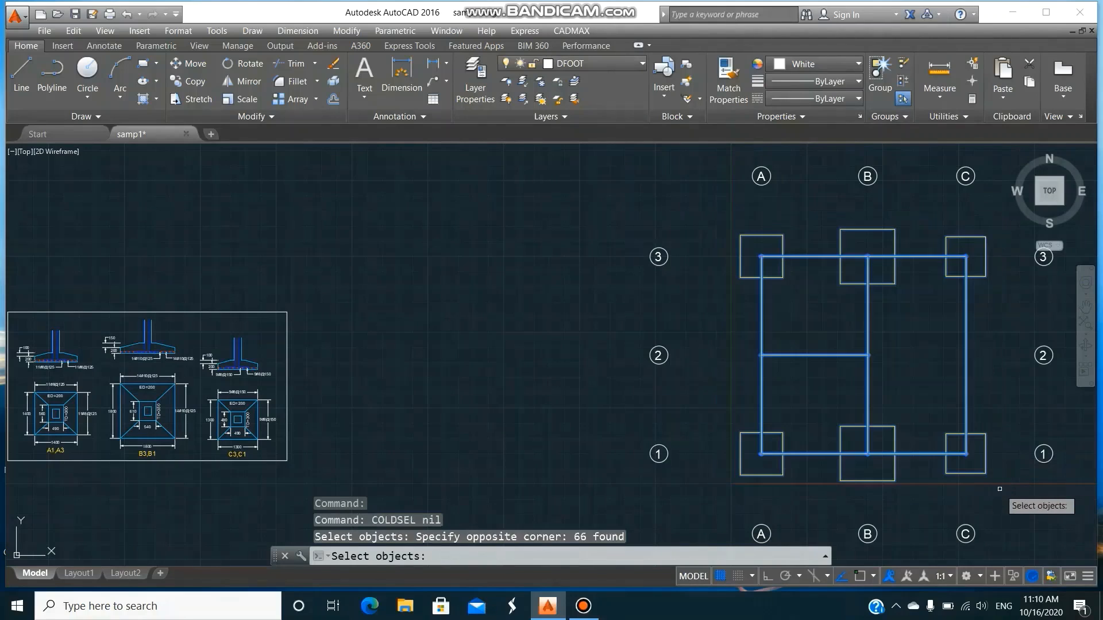
key("Return")
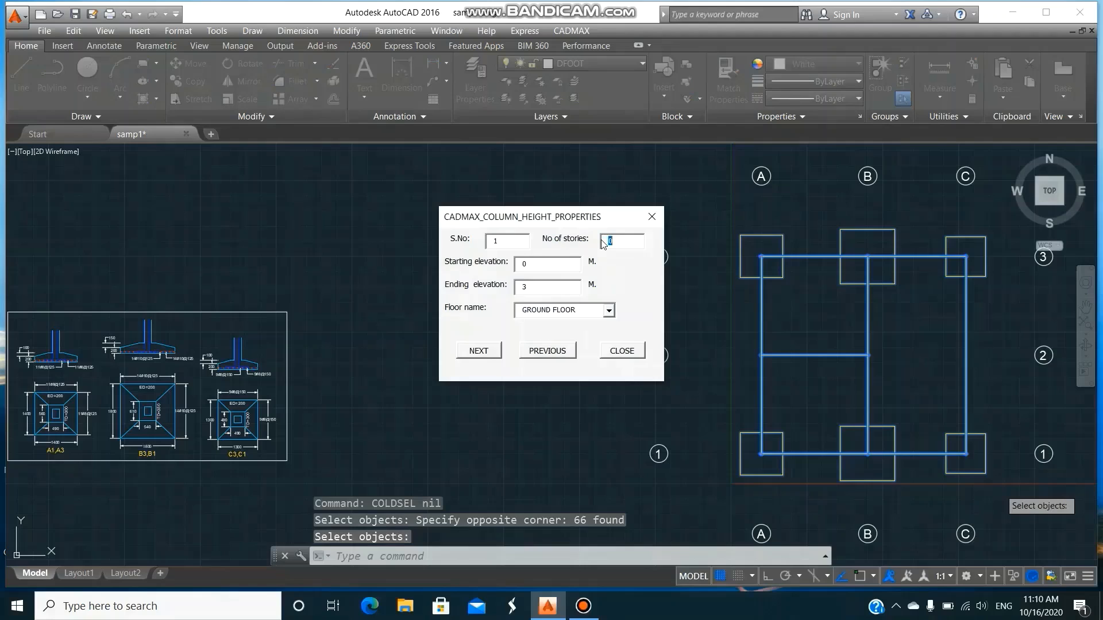
Set the number of stories to 2 and define the GROUND FLOOR columns from elevation 0 to 5 m.
type("2")
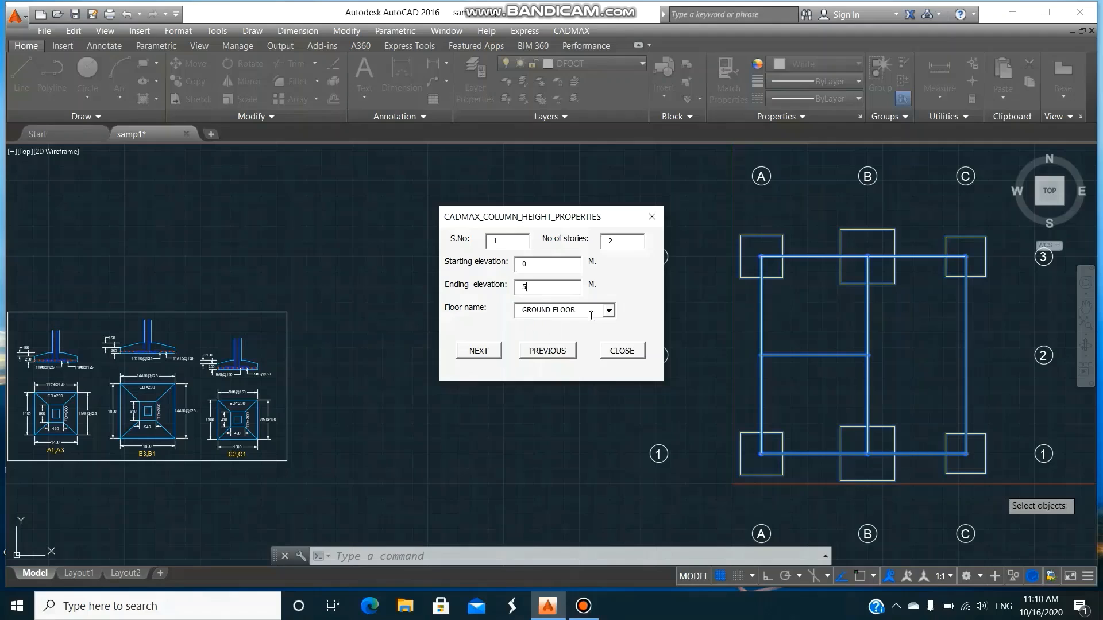
left_click(609, 311)
left_click(608, 311)
left_click(489, 353)
Define the second storey's columns from elevation 5 to 8 m as FIRST FLOOR and finish the column height properties.
left_click_drag(537, 264, 512, 266)
left_click(609, 311)
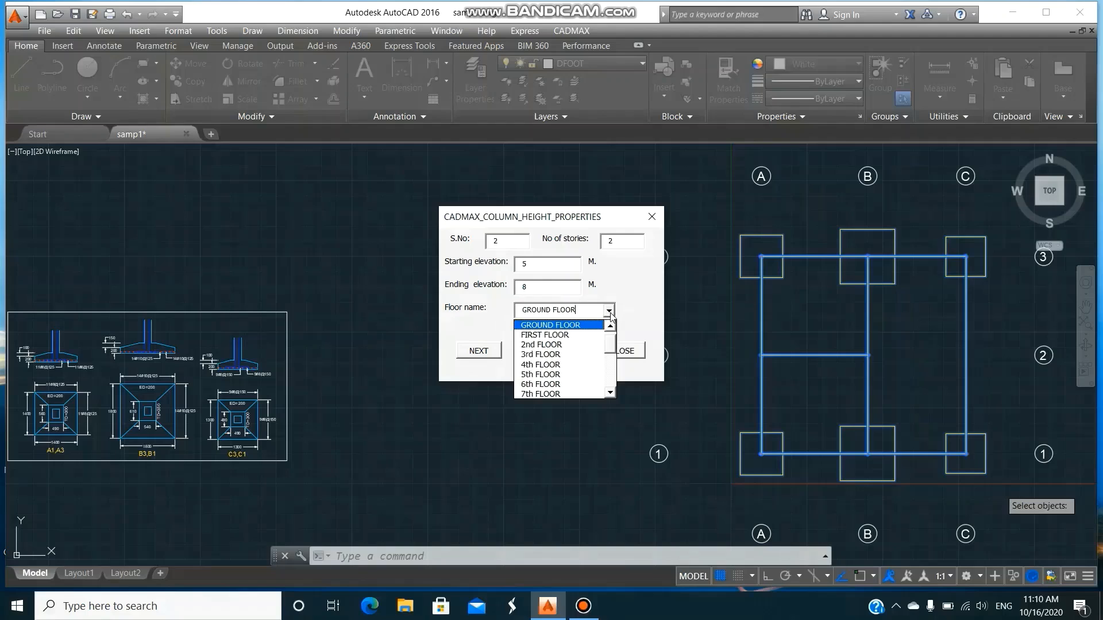
left_click(585, 334)
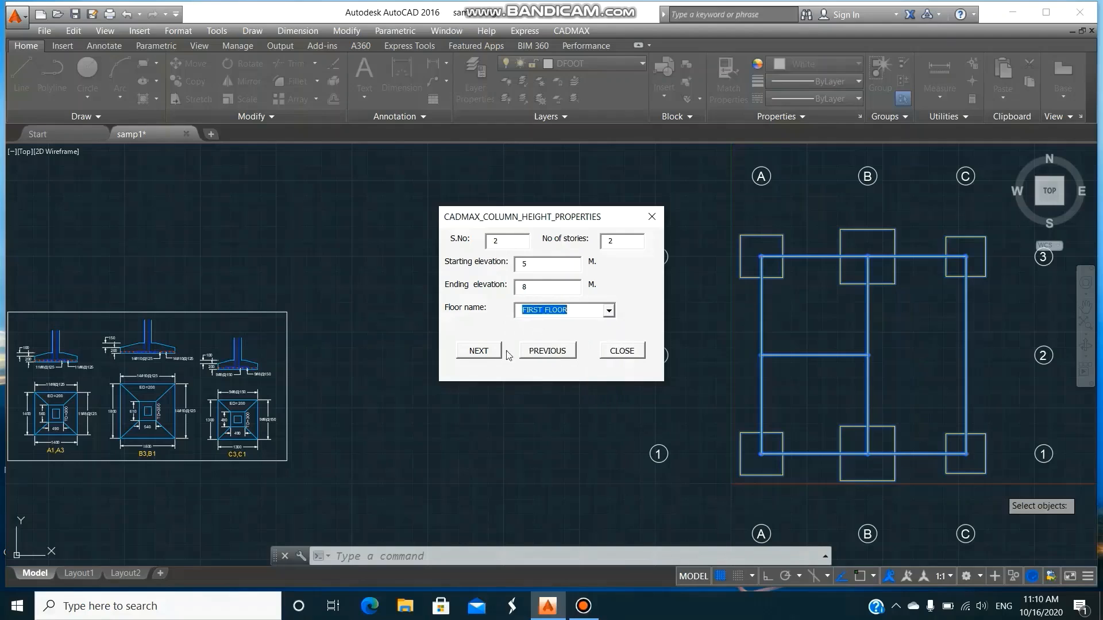
left_click(482, 352)
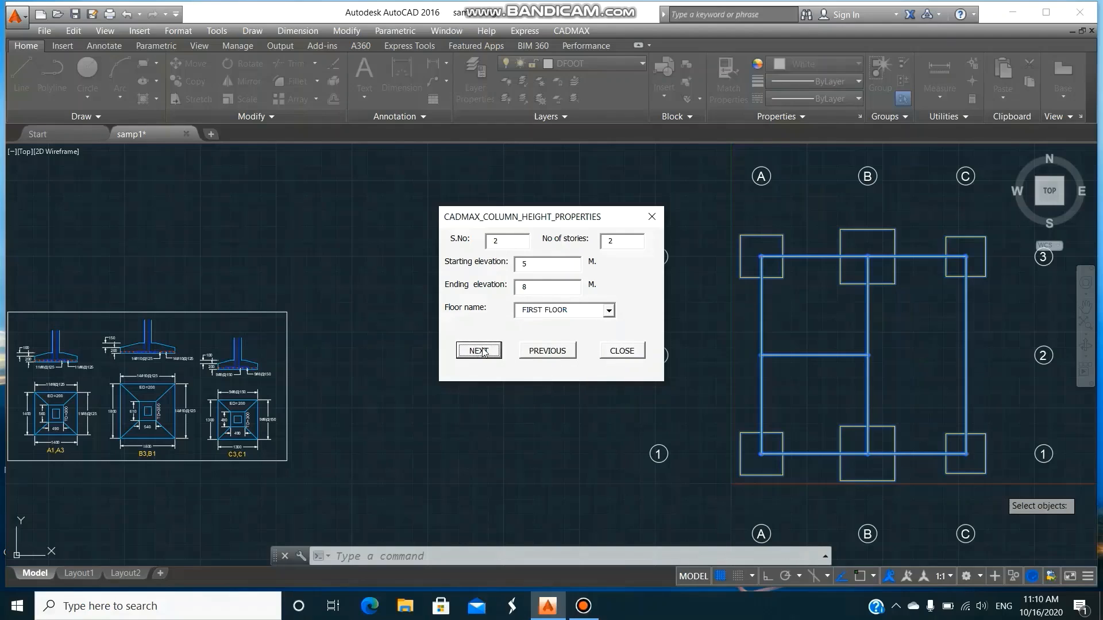
left_click(622, 351)
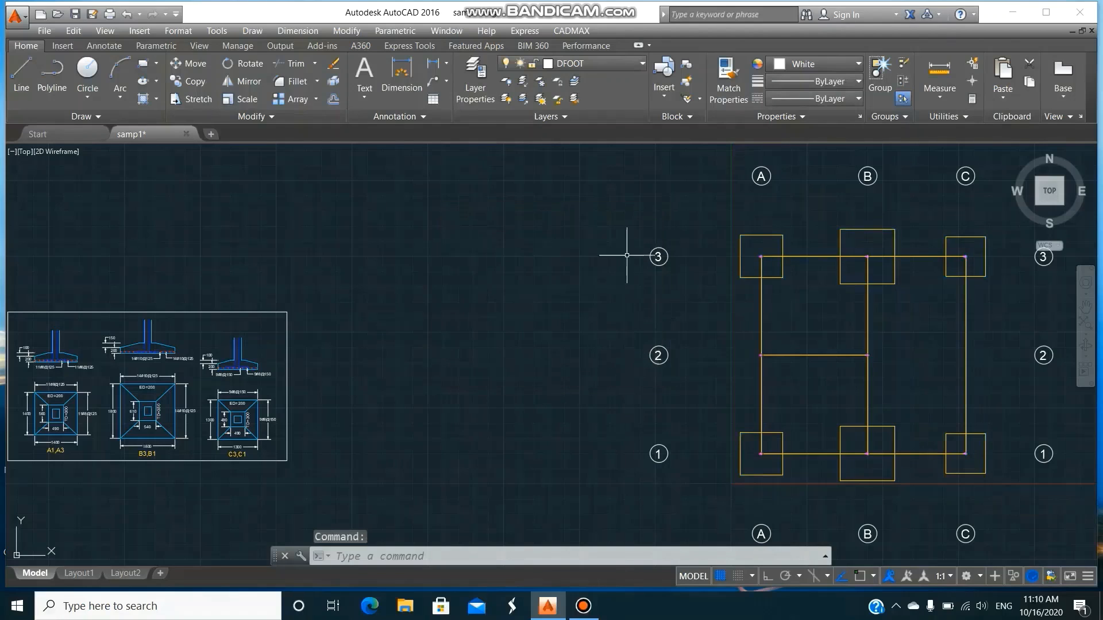
Run CADMAX COLUMND and place the column schedule table above the bordered footing details.
left_click(571, 32)
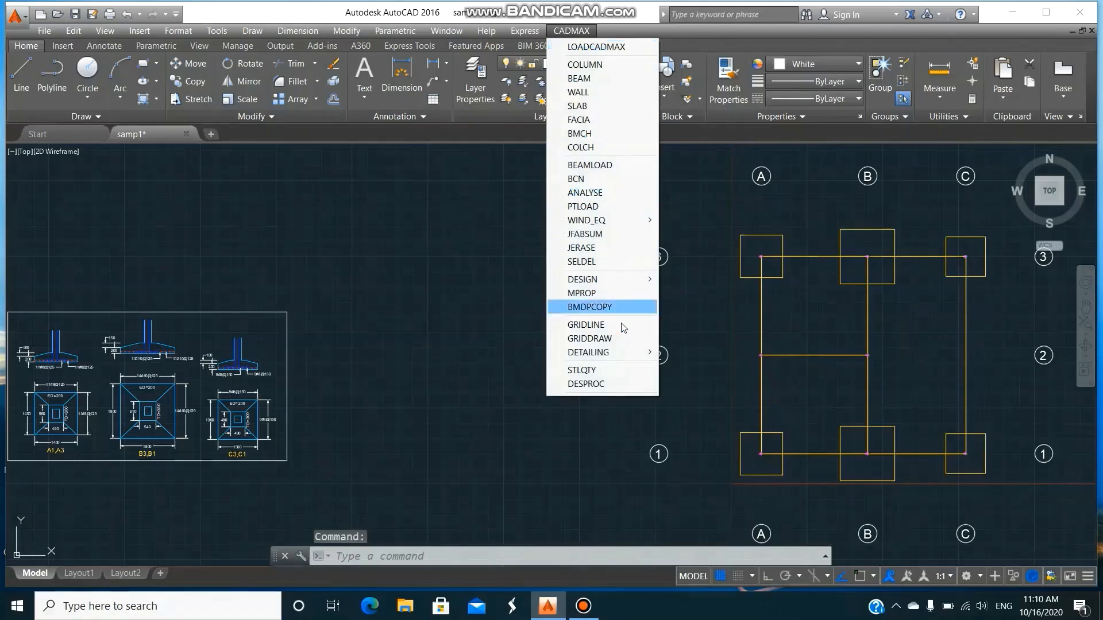
mouse_move(622, 353)
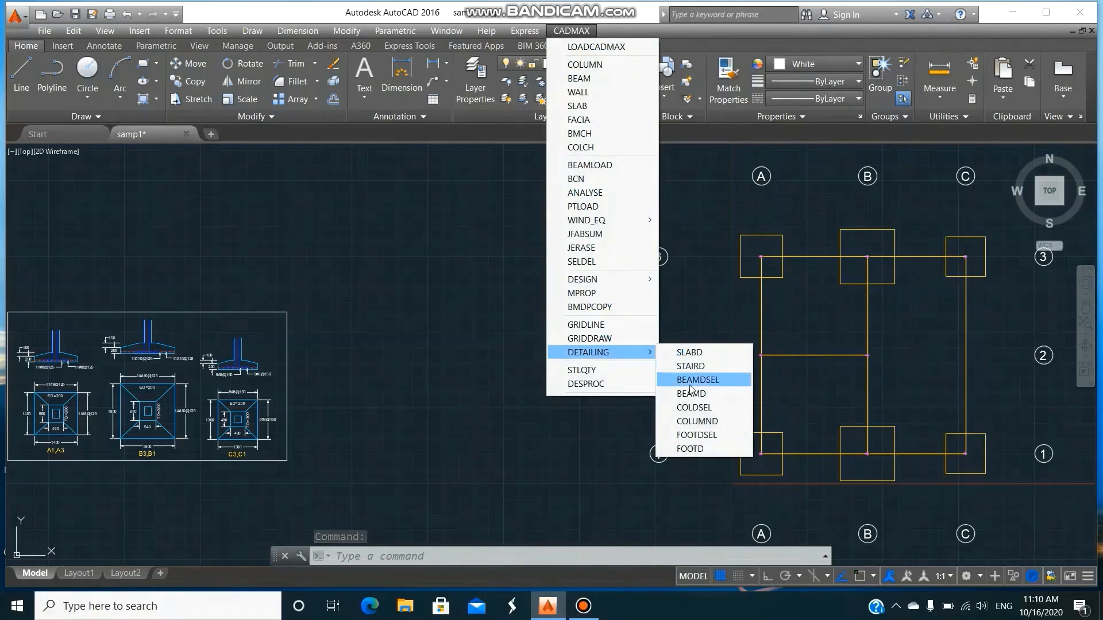
left_click(697, 421)
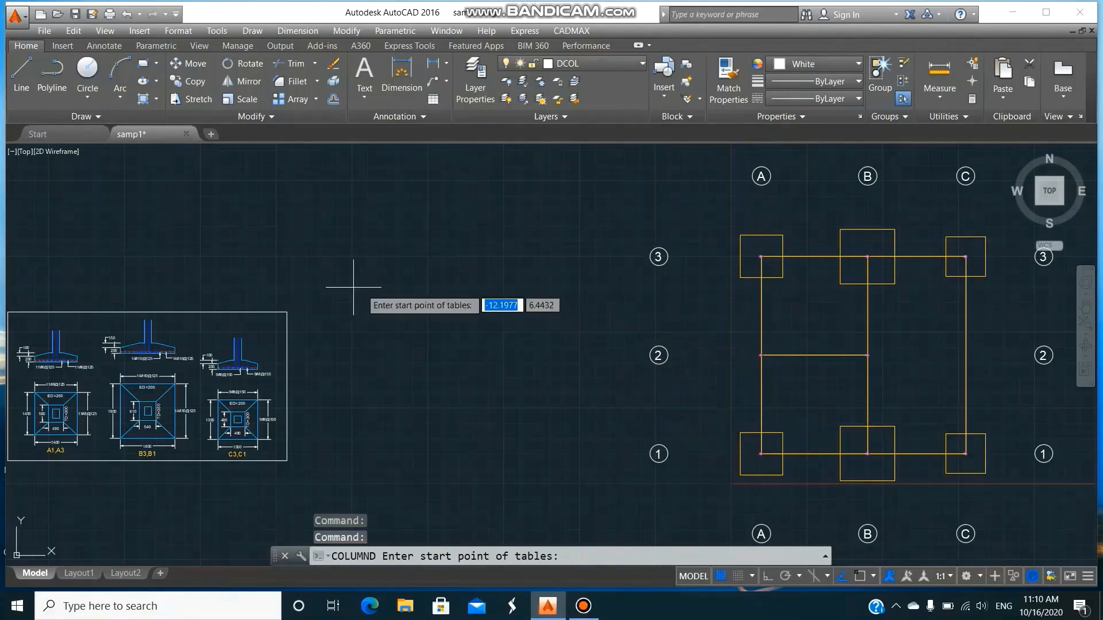
left_click(26, 263)
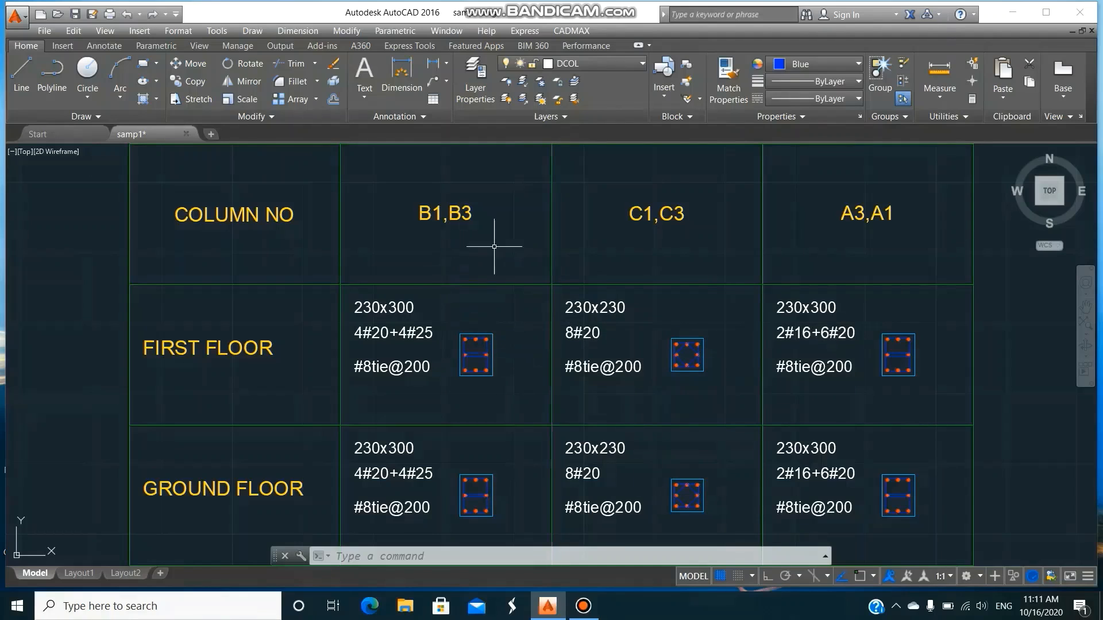
scroll(666, 379, "down", 4)
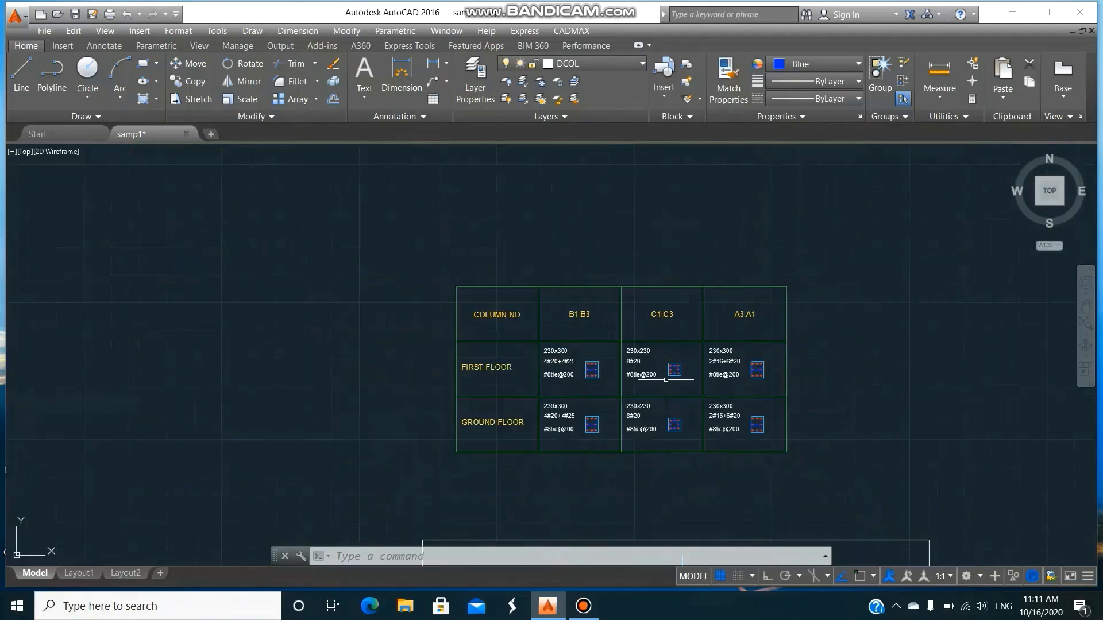
Run CADMAX BEAMDSEL and select the beams along gridline 1 from A to C for beam detailing.
scroll(666, 379, "down", 4)
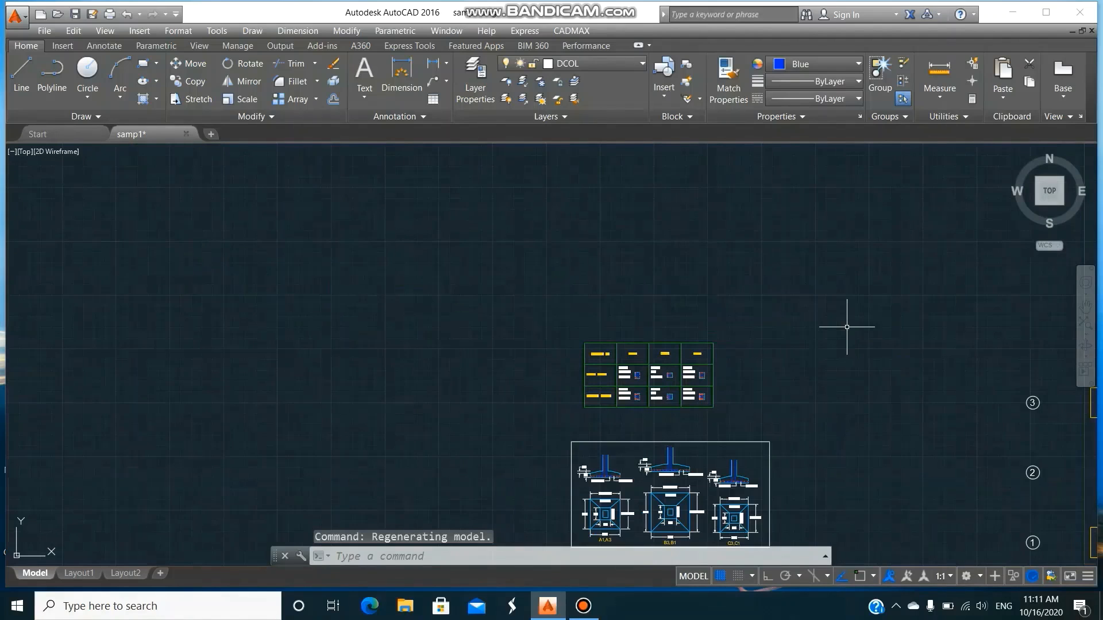
type("z")
key("Return")
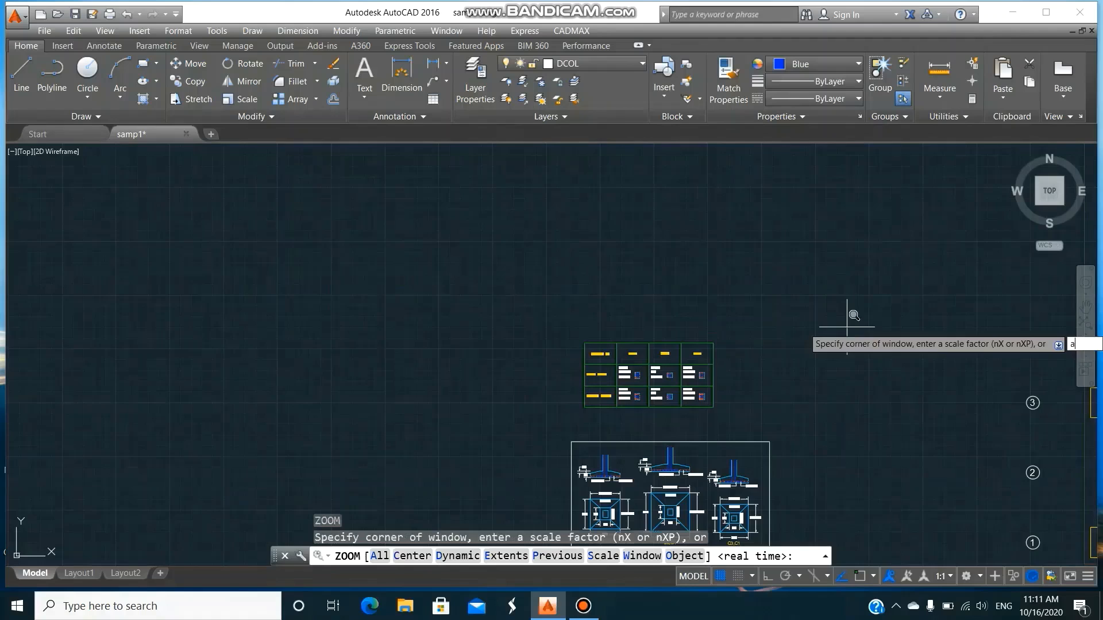
type("a")
key("Return")
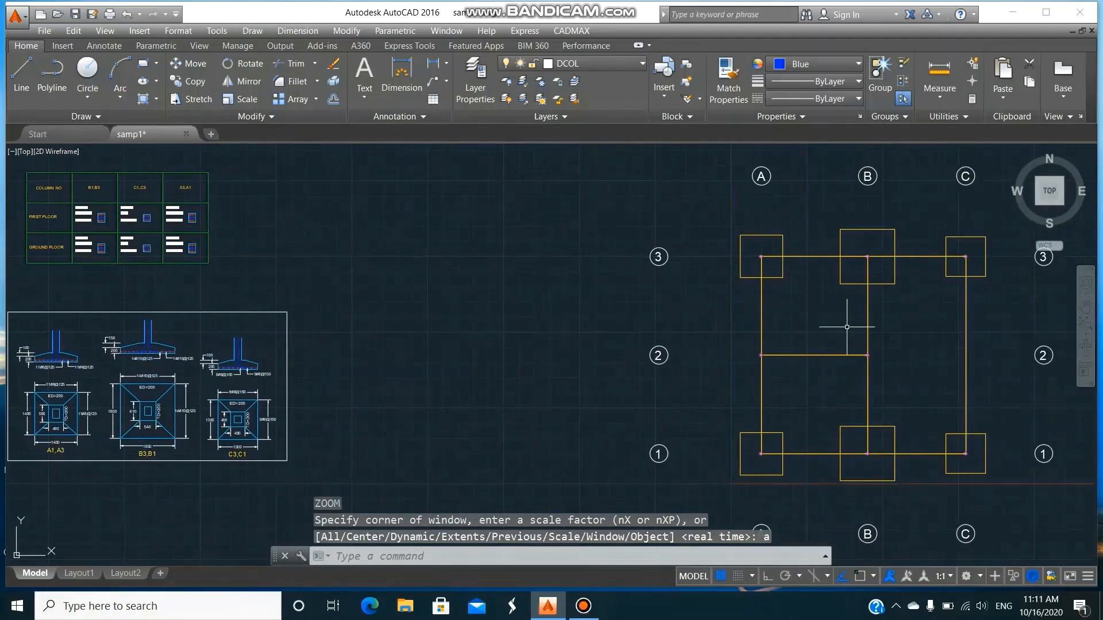
left_click(570, 33)
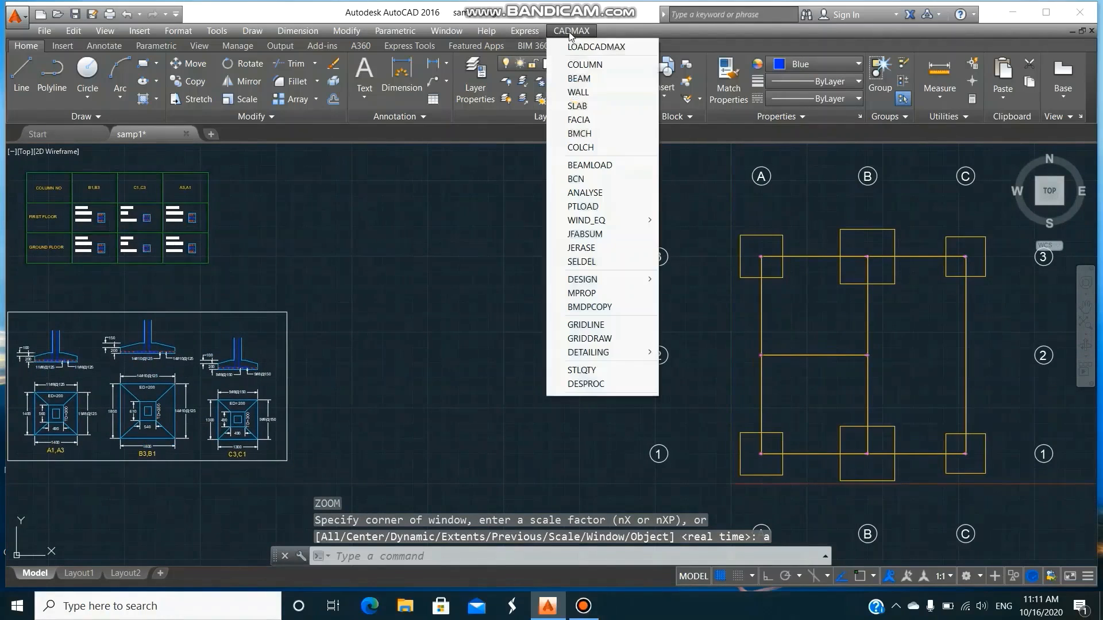
mouse_move(580, 352)
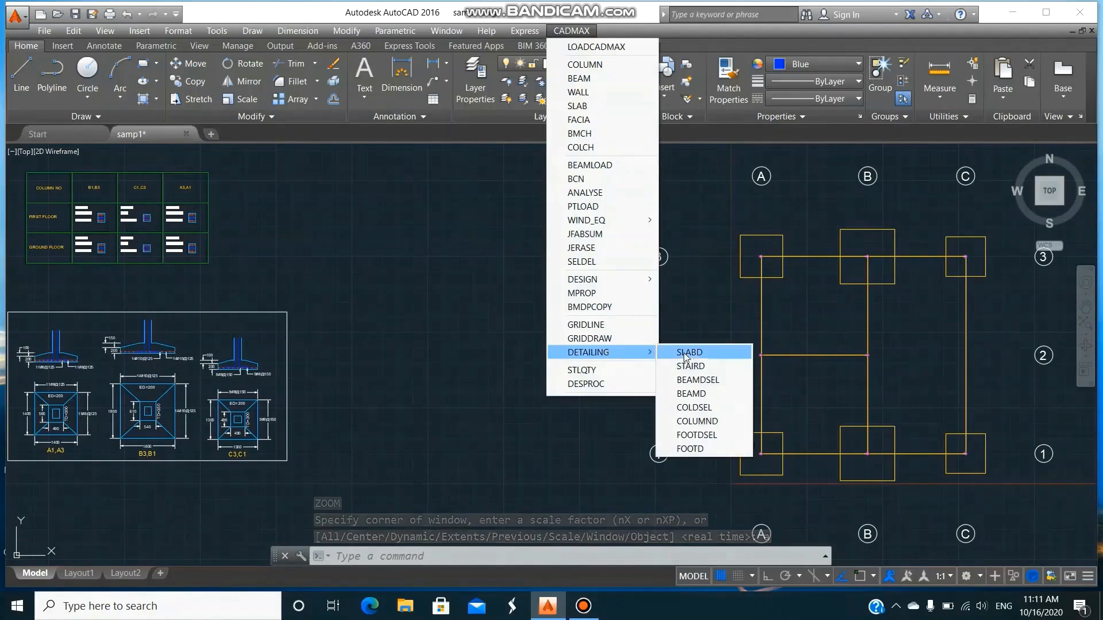
left_click(694, 380)
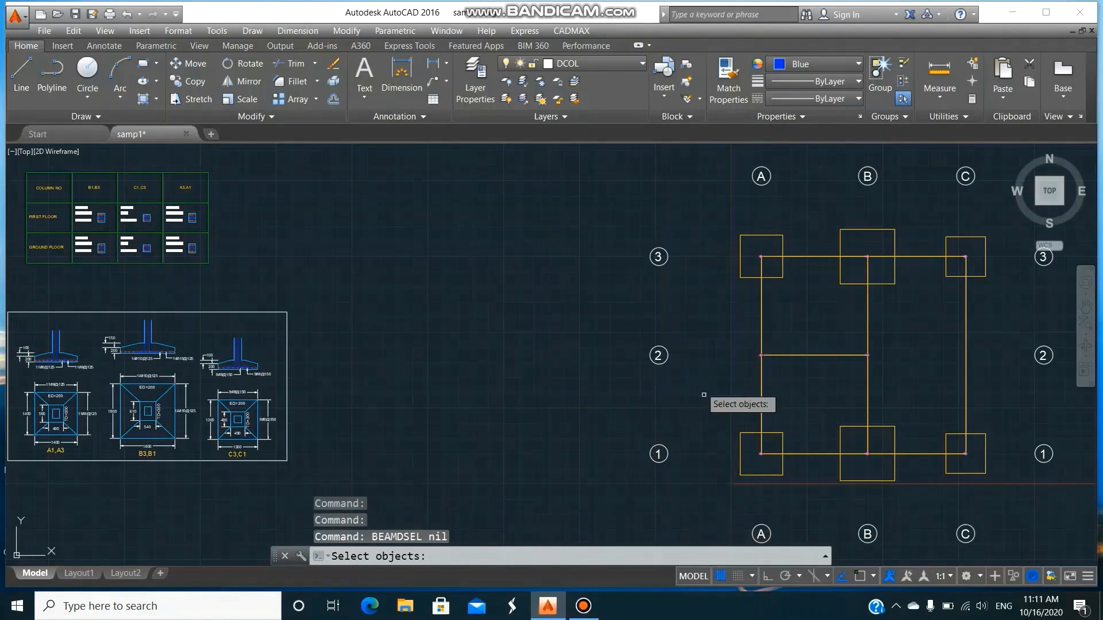
left_click(749, 448)
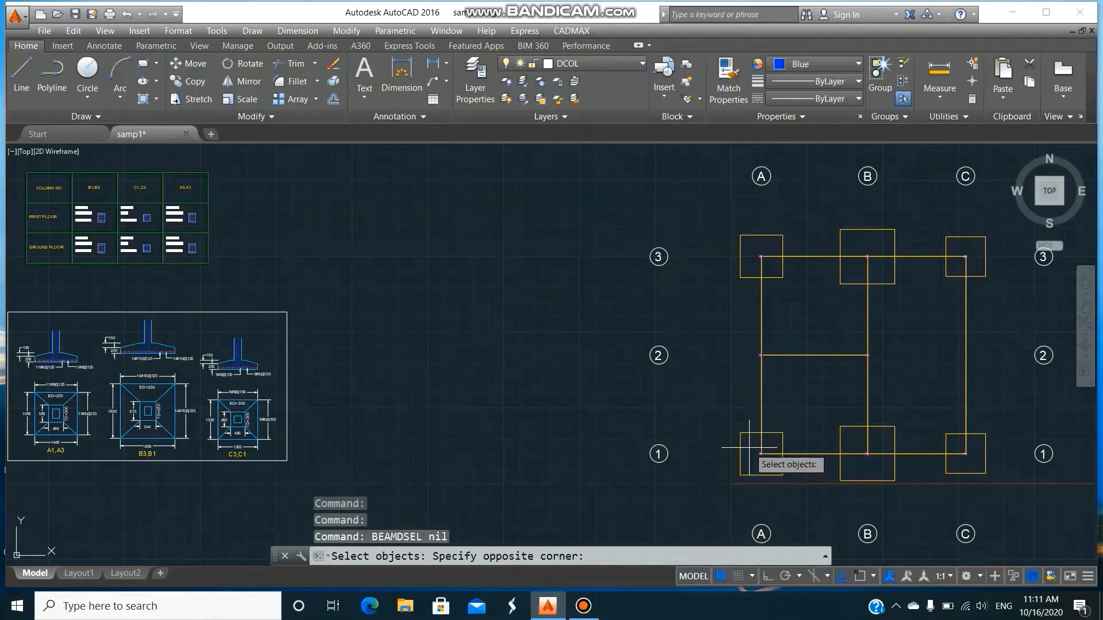
left_click(970, 464)
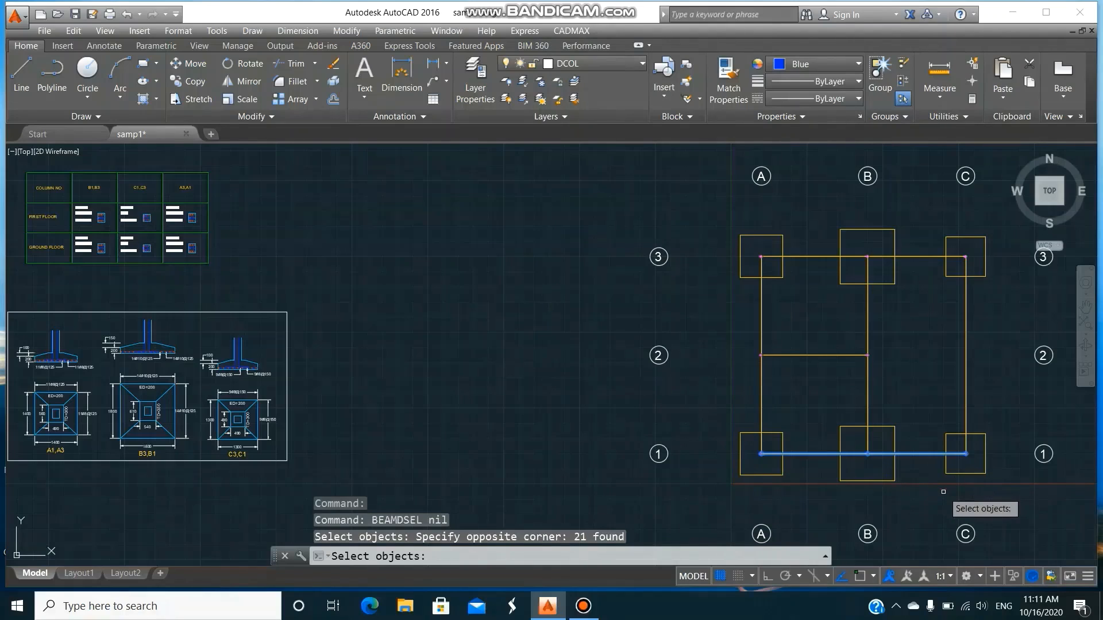
Set the beam detailing layer to BEAMD, with a lower elevation of 0 m and an upper elevation of 8 m.
key("Return")
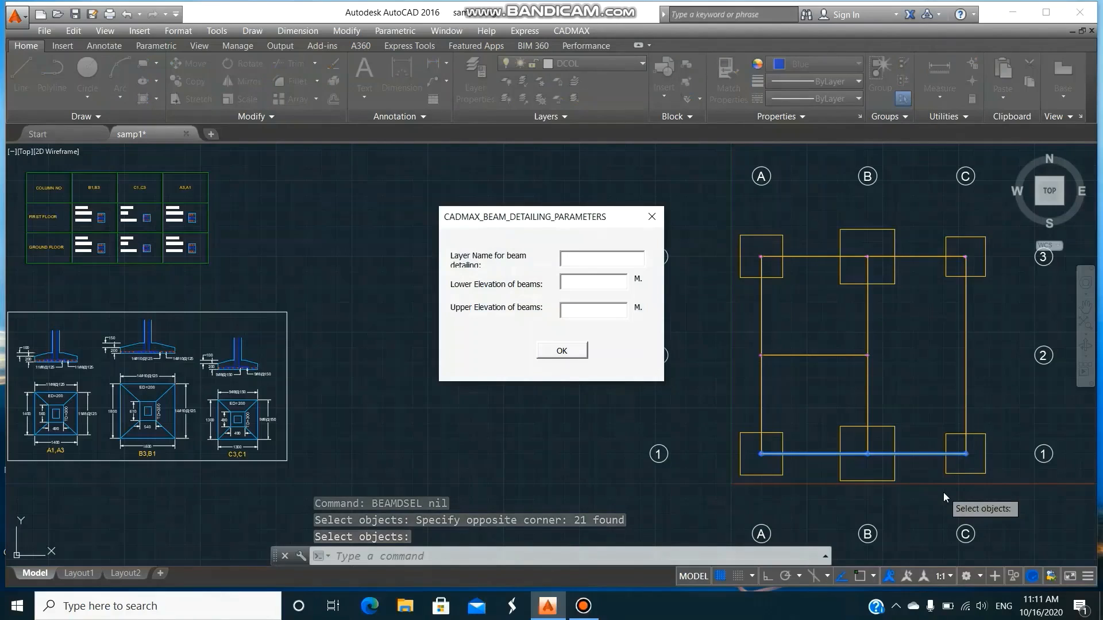
type("beam")
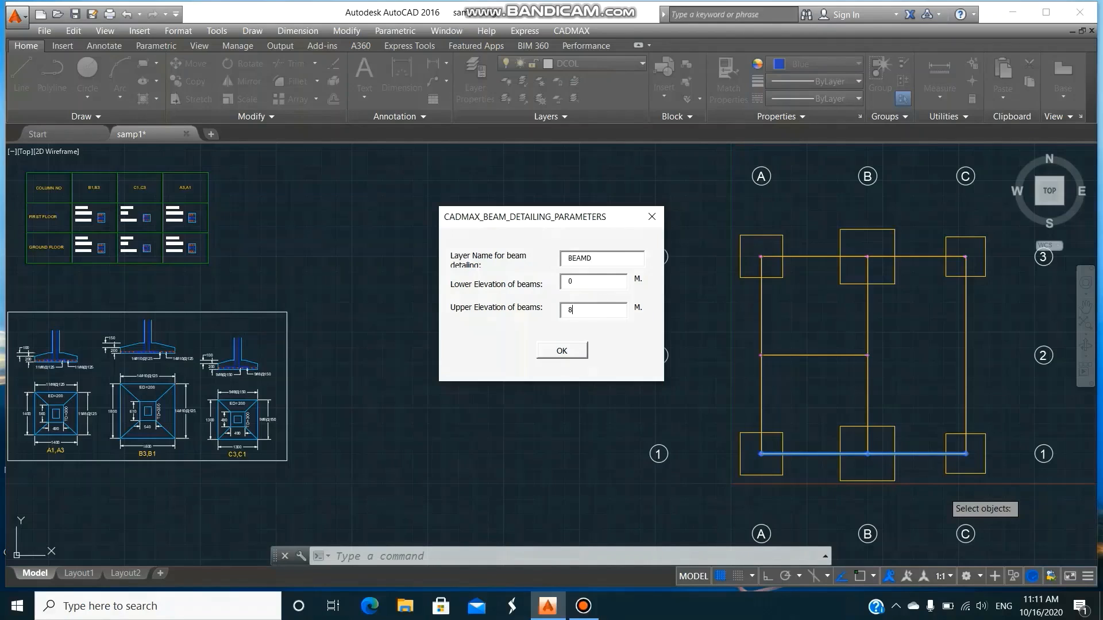
left_click(575, 351)
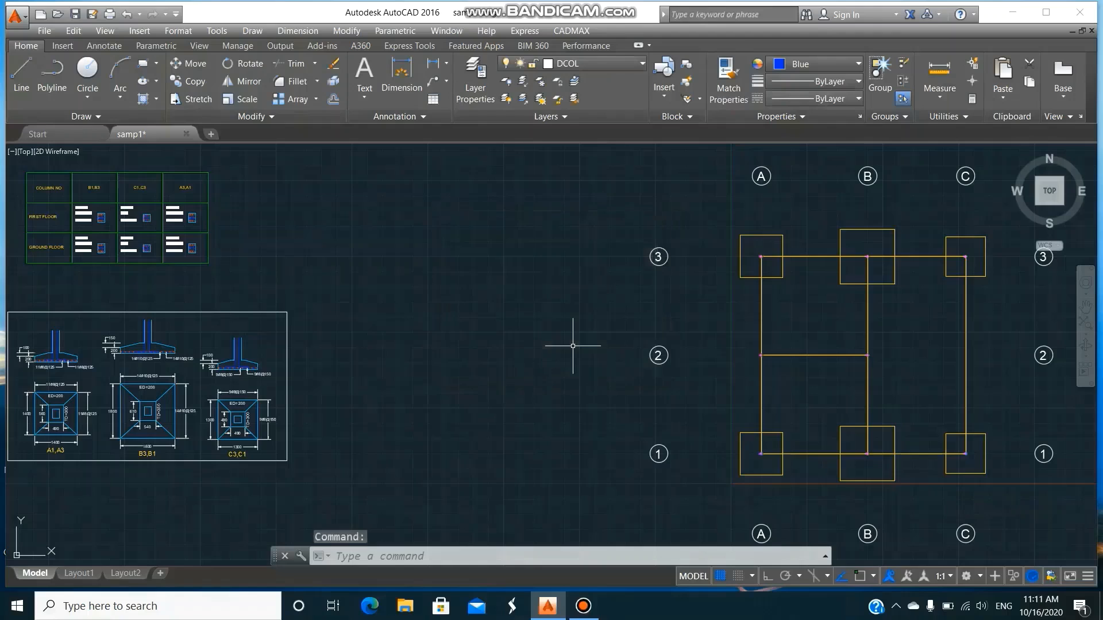
Run CADMAX BEAMD and place the beam details in the empty space between the column schedule and the plan.
left_click(571, 30)
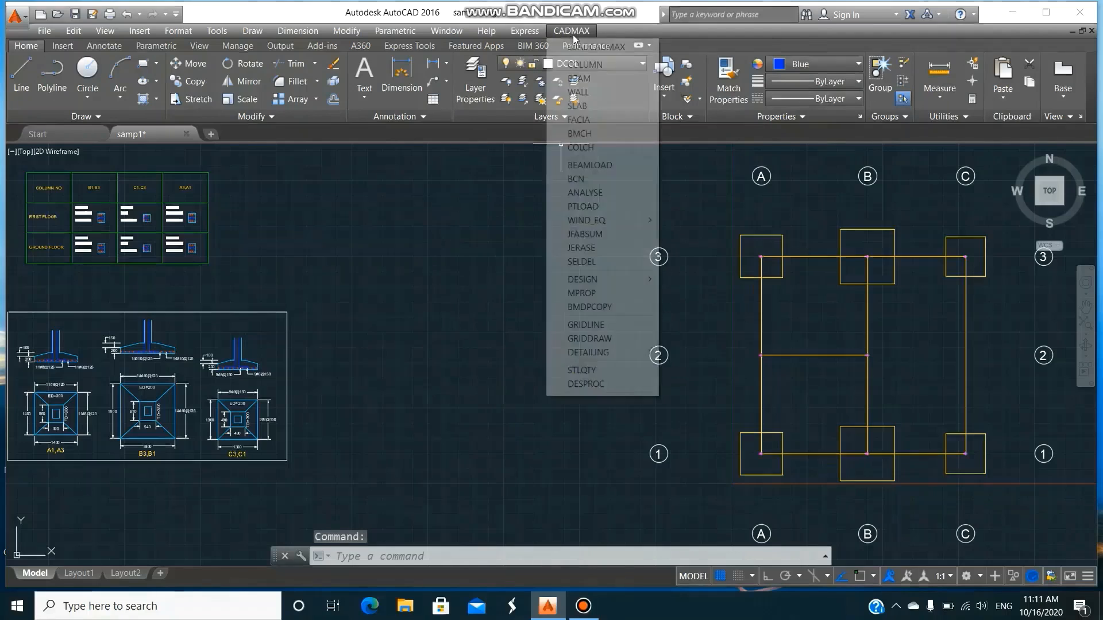
mouse_move(602, 355)
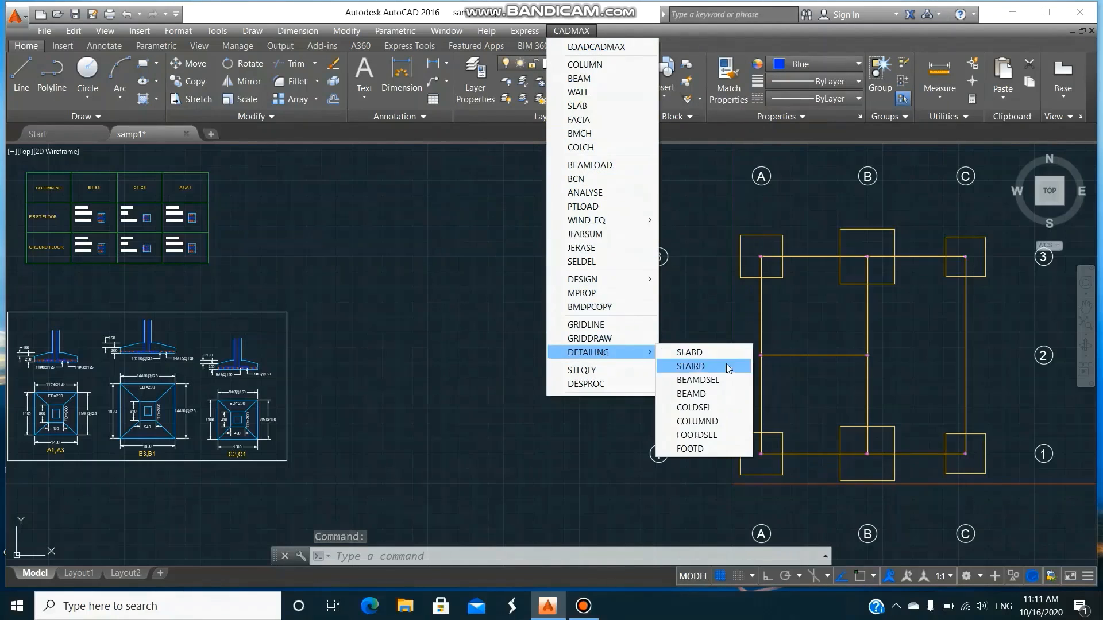
left_click(691, 394)
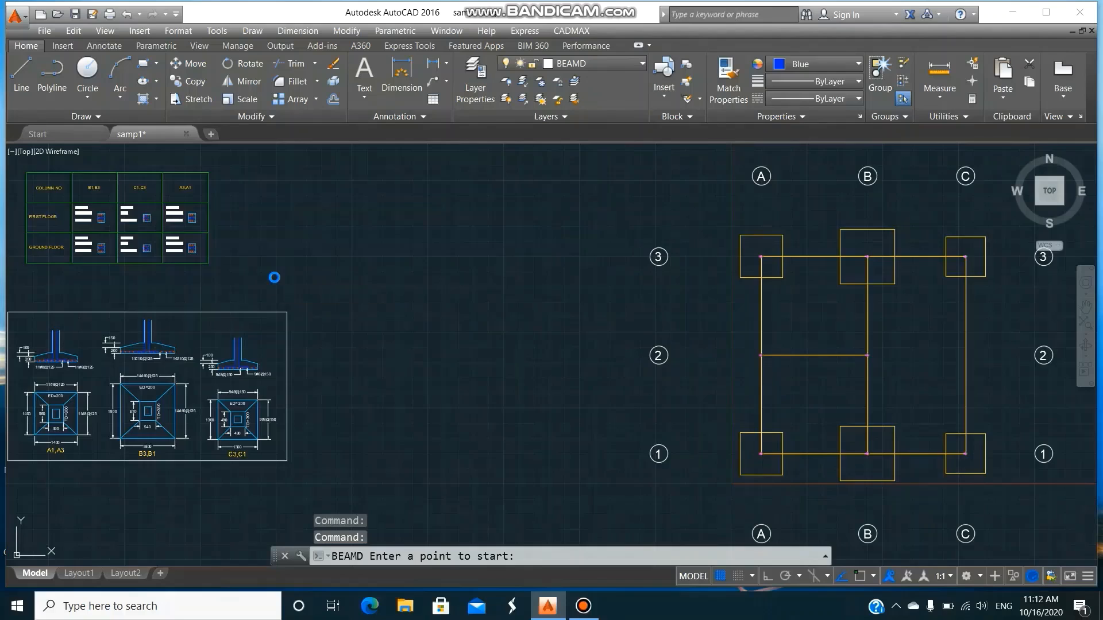
left_click(274, 278)
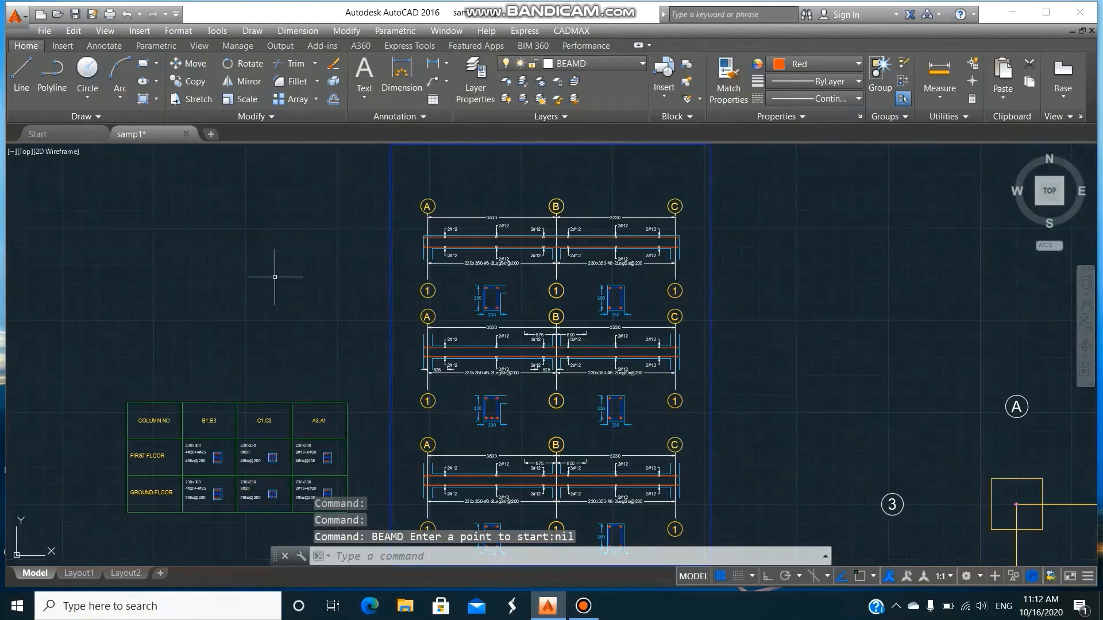
Examine the reinforcement and dimensions of the lowest beam detail along gridline 1.
type("z")
key("Return")
type("0.")
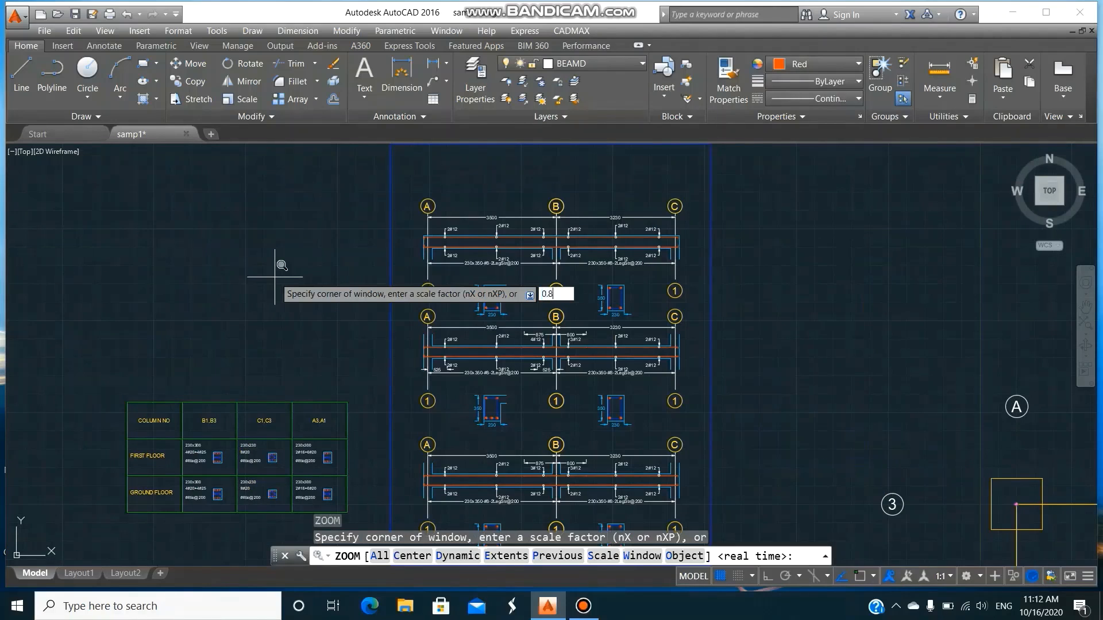
type("8X")
key("Return")
key("Return")
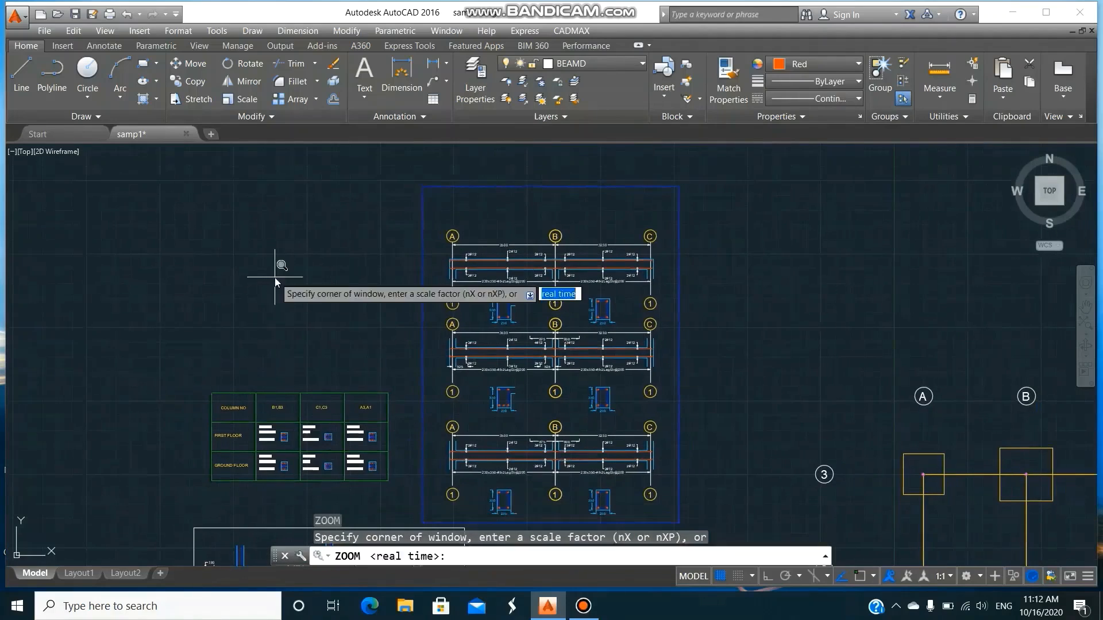
type("W")
key("Return")
left_click(428, 419)
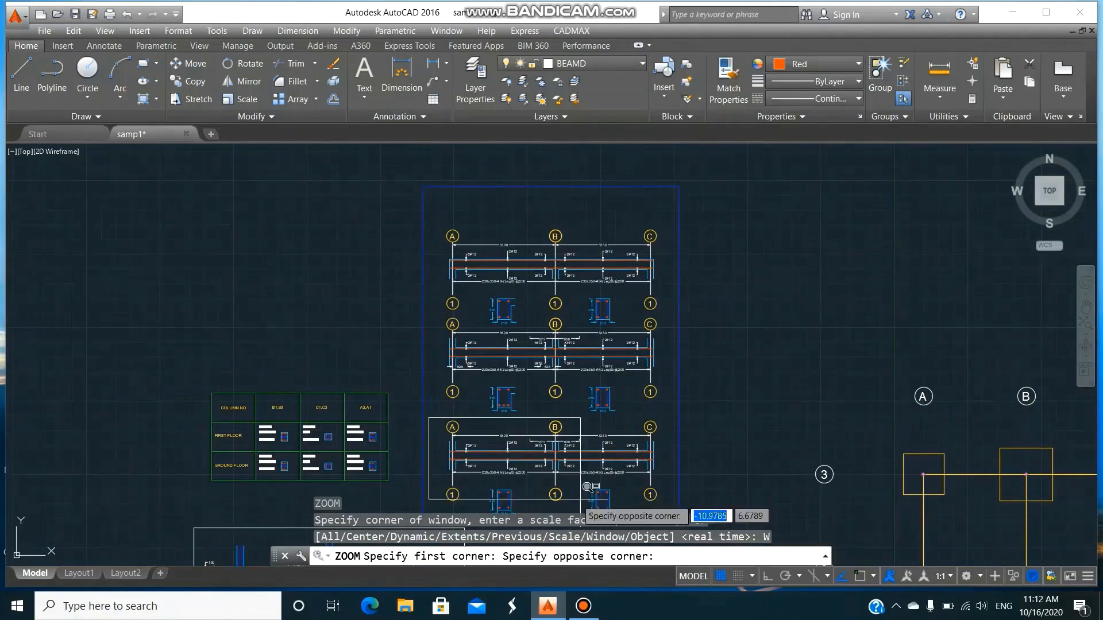
left_click(669, 492)
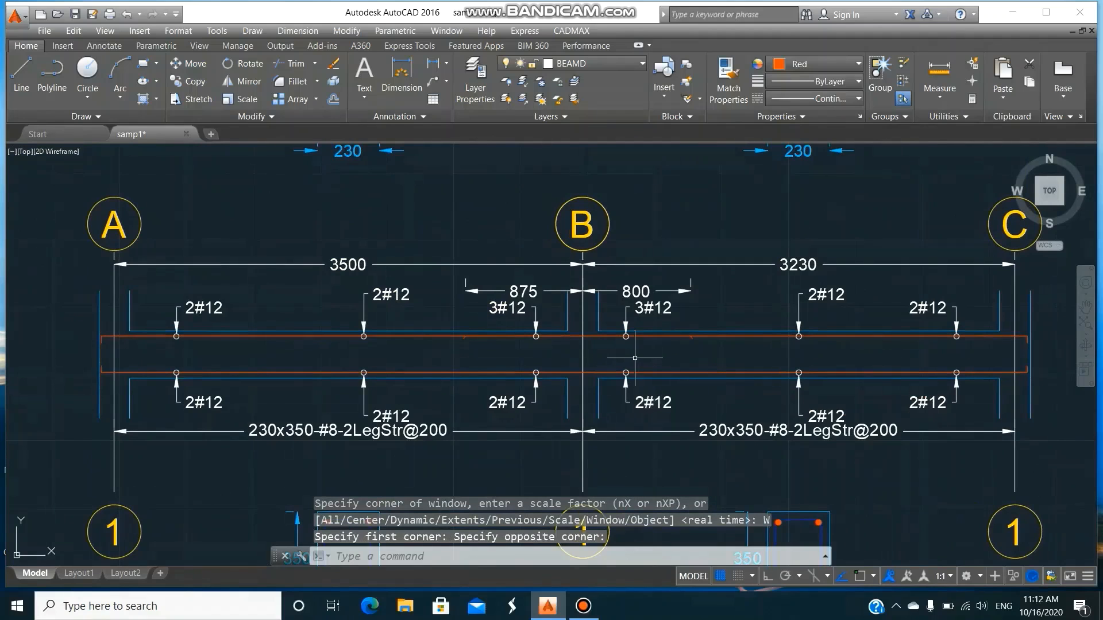
Examine the reinforcement and cross-sections of the middle and uppermost beam details.
type("p")
key("Return")
left_click_drag(644, 197, 644, 445)
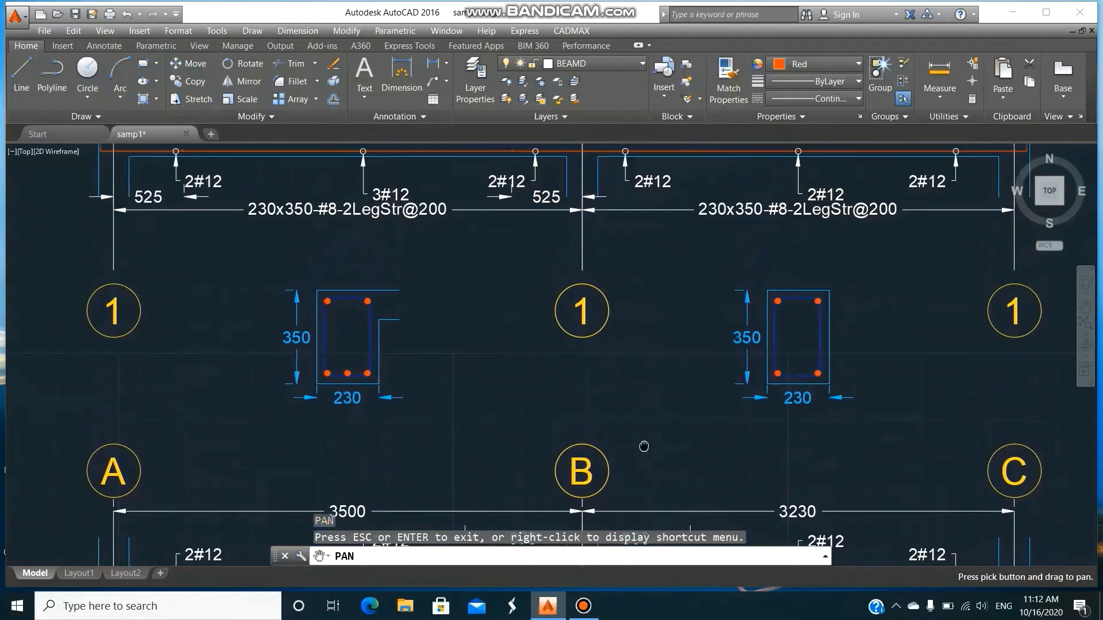
left_click_drag(651, 310, 635, 462)
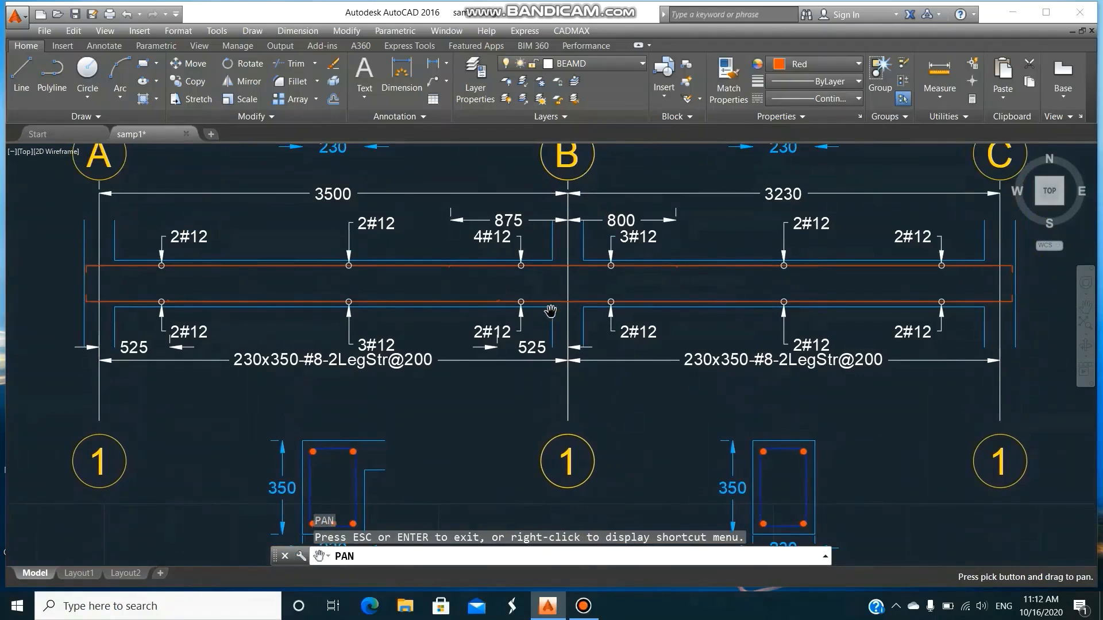
left_click_drag(620, 208, 608, 451)
left_click_drag(612, 152, 599, 335)
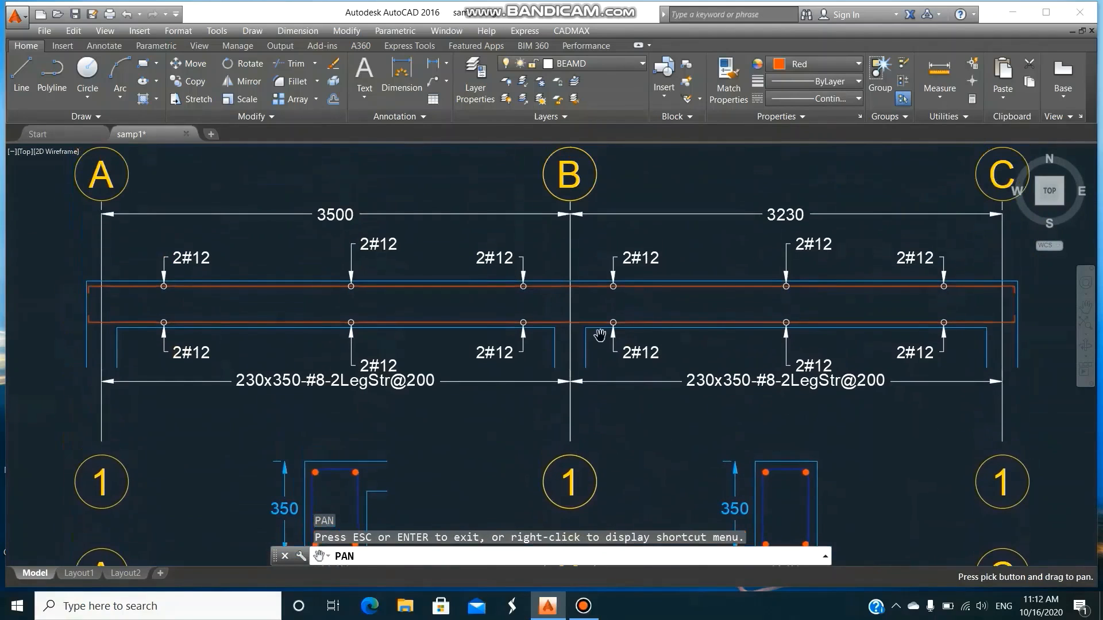
scroll(651, 374, "down", 6)
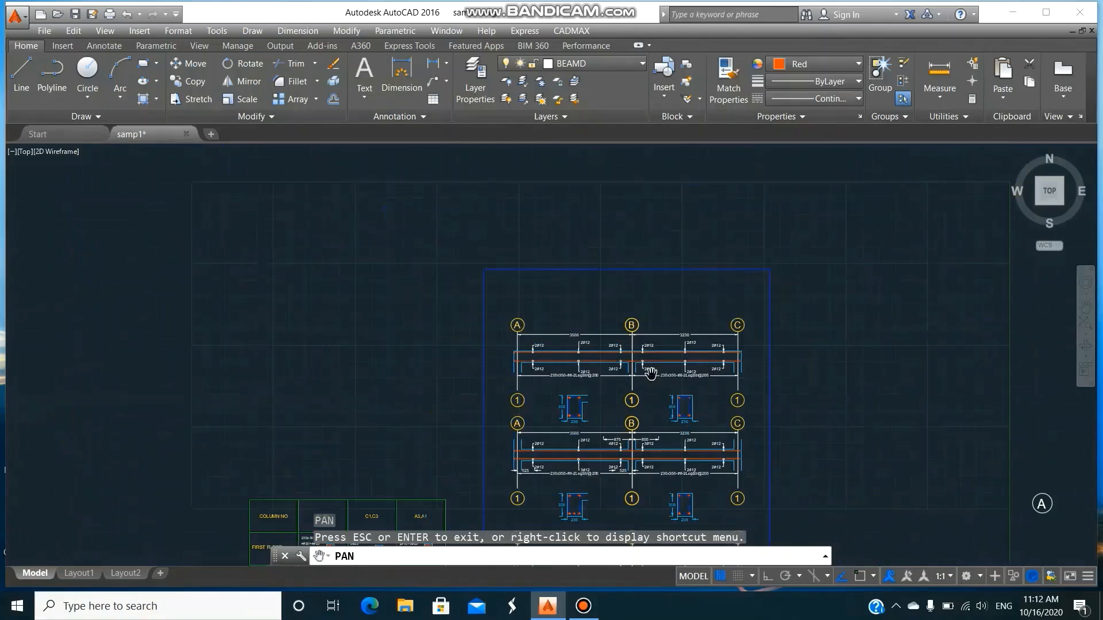
left_click_drag(662, 310, 661, 296)
key("Escape")
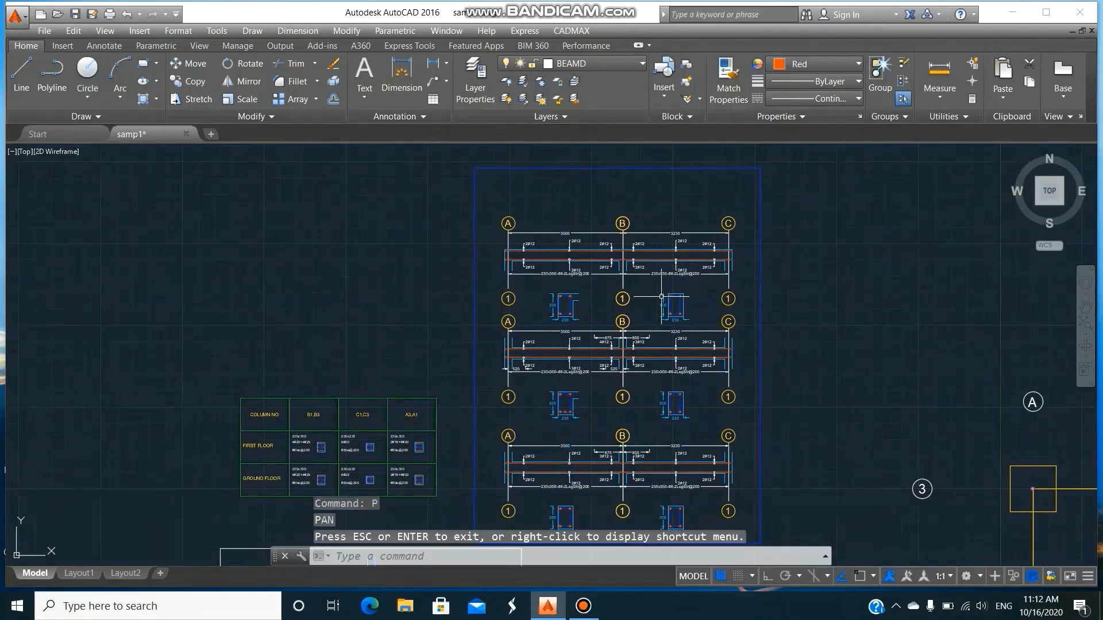
Add the middle-justified single-line text GRADE BEAM, 0.15 high with no rotation, above span A-B of the lowest beam detail.
type("DTEXT")
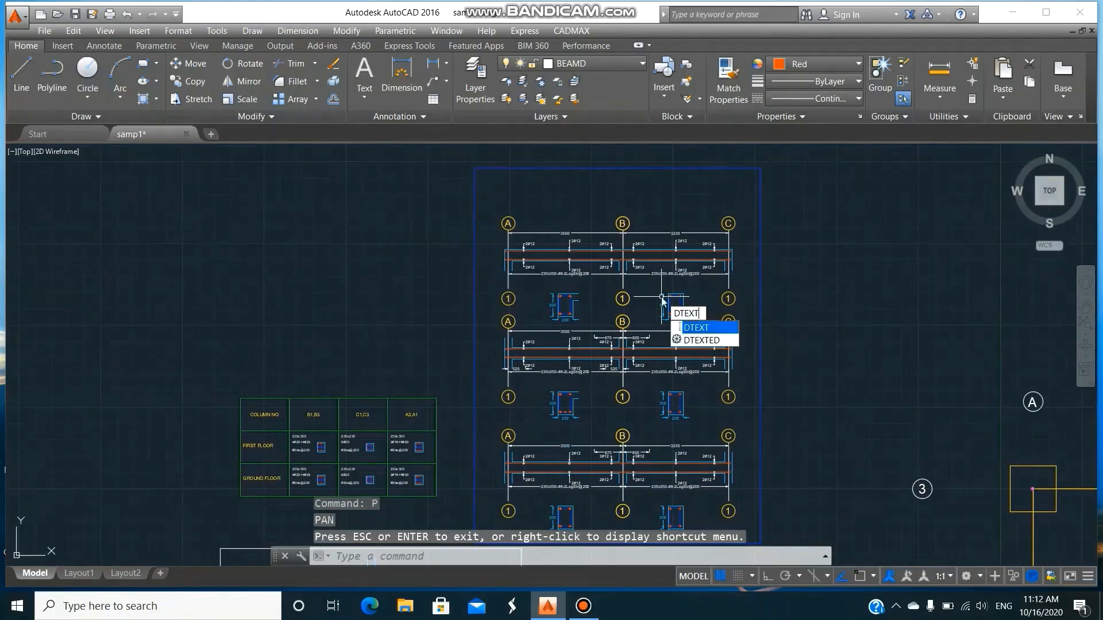
key("Return")
type("M")
key("Return")
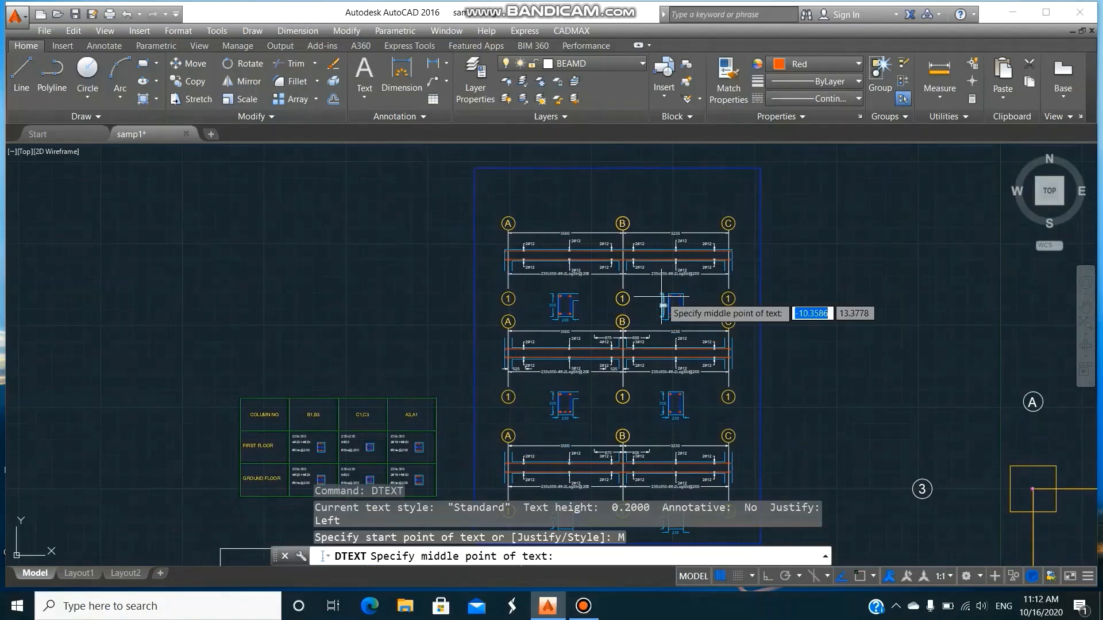
left_click(565, 435)
type("0.1")
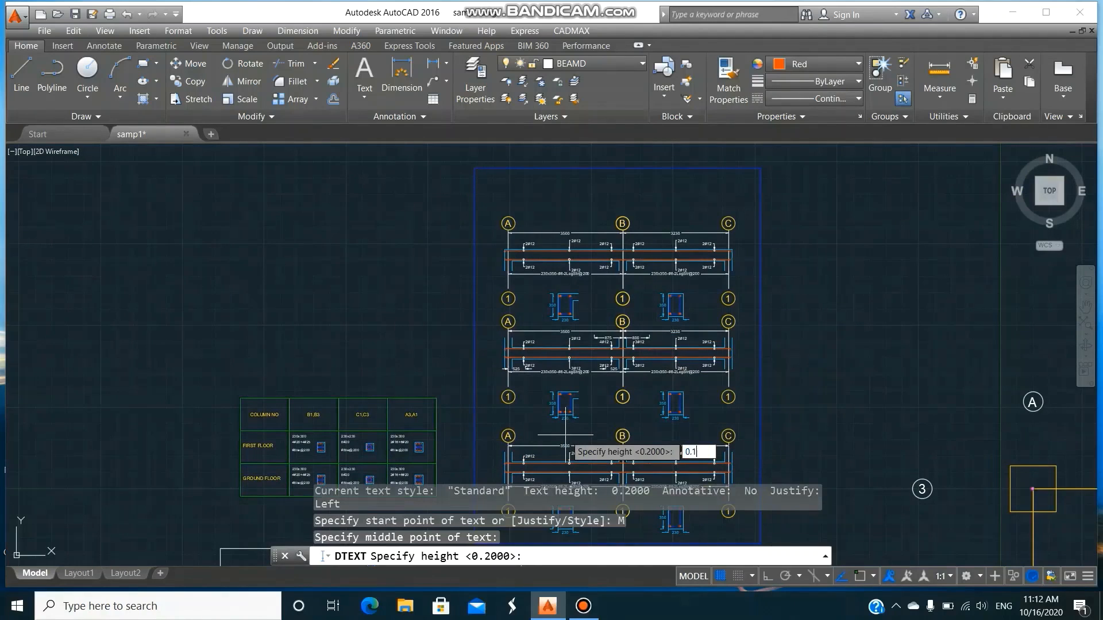
type("5")
key("Return")
key("Return")
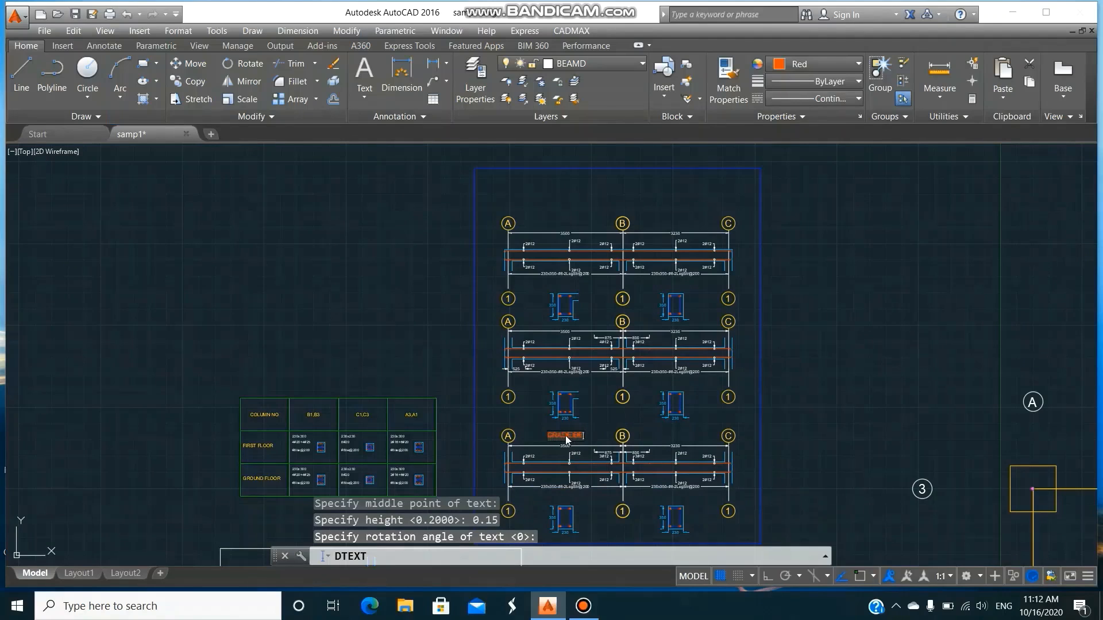
key("Return")
key("Return")
Add the middle-justified text FLOOR BEAM at height 0.15 above span A-B of the middle beam detail.
key("Return")
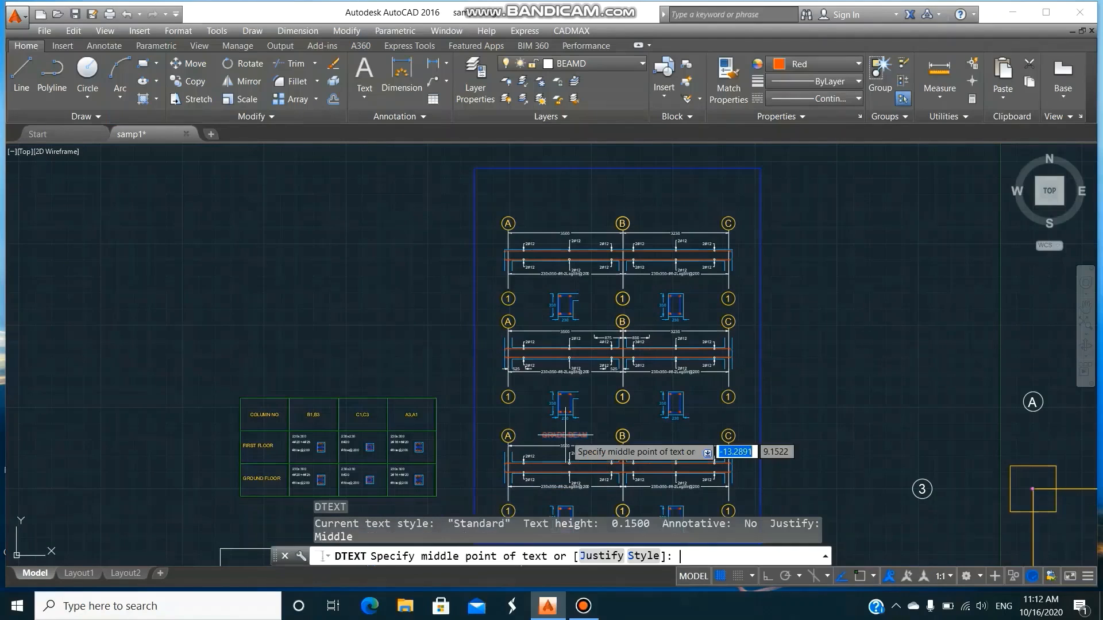
type("m")
key("Return")
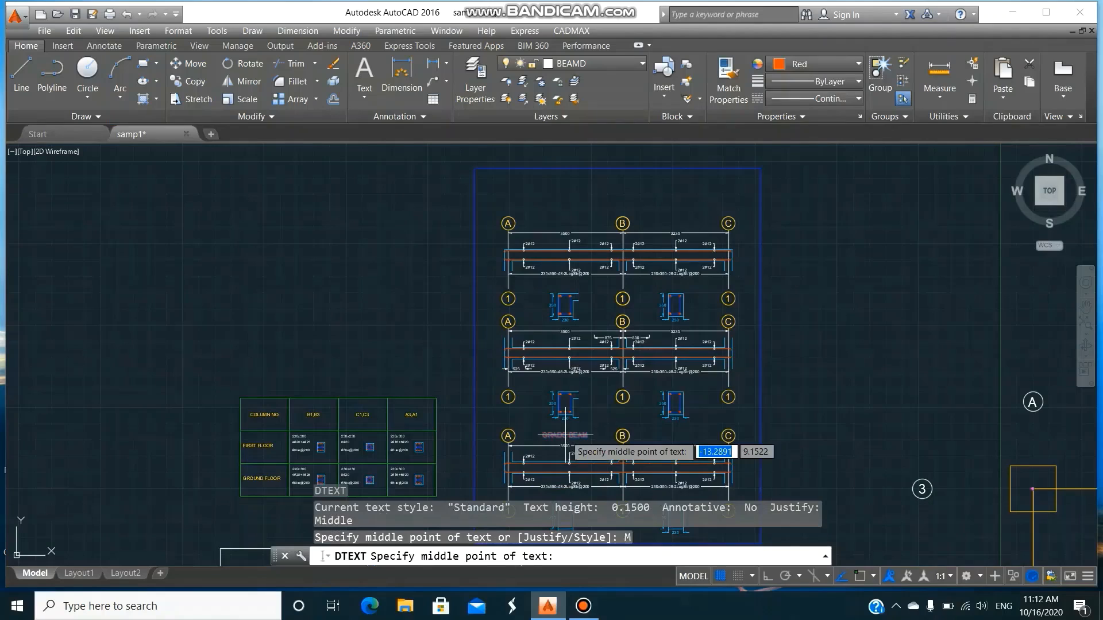
left_click(553, 324)
key("Return")
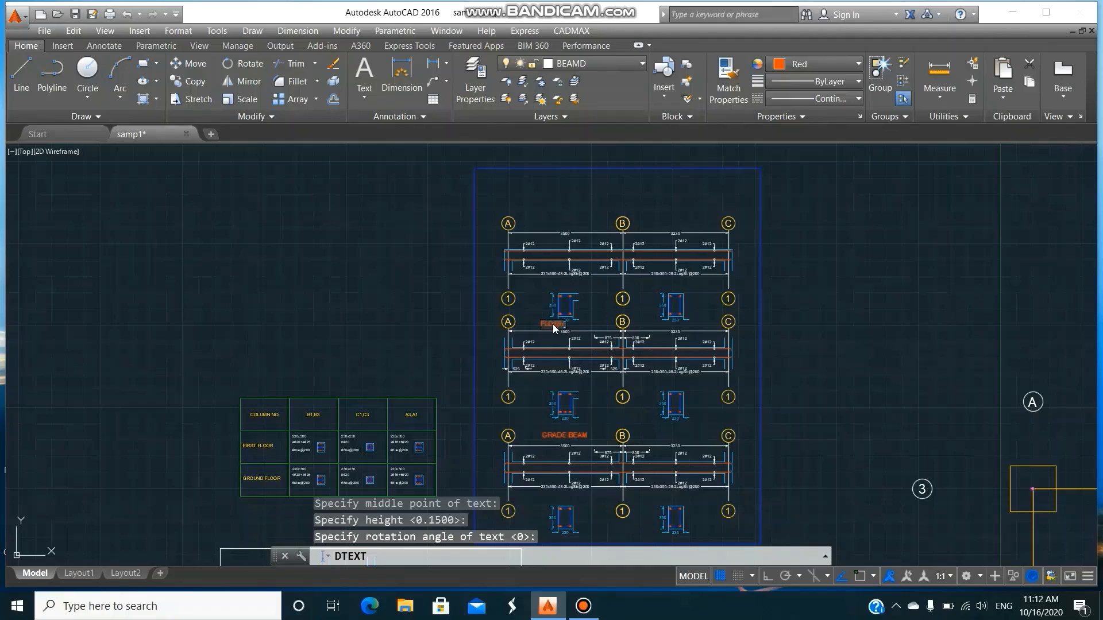
key("Return")
key("Return")
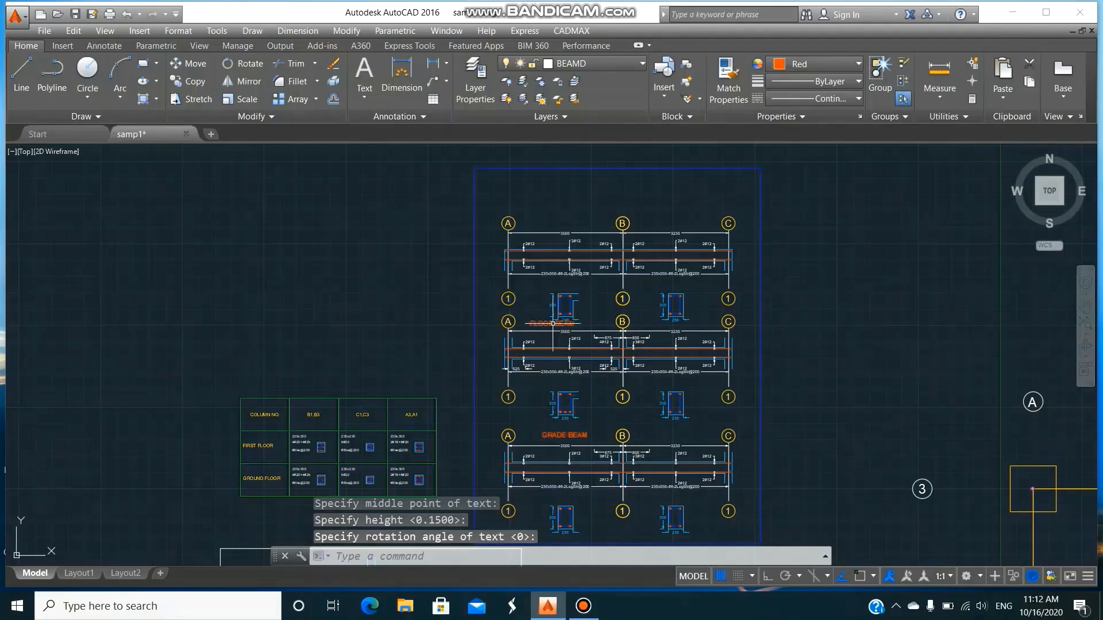
Add the middle-justified text ROOF BEAM, 0.15 high with no rotation, above span A-B of the uppermost beam detail.
key("Return")
type("m")
key("Return")
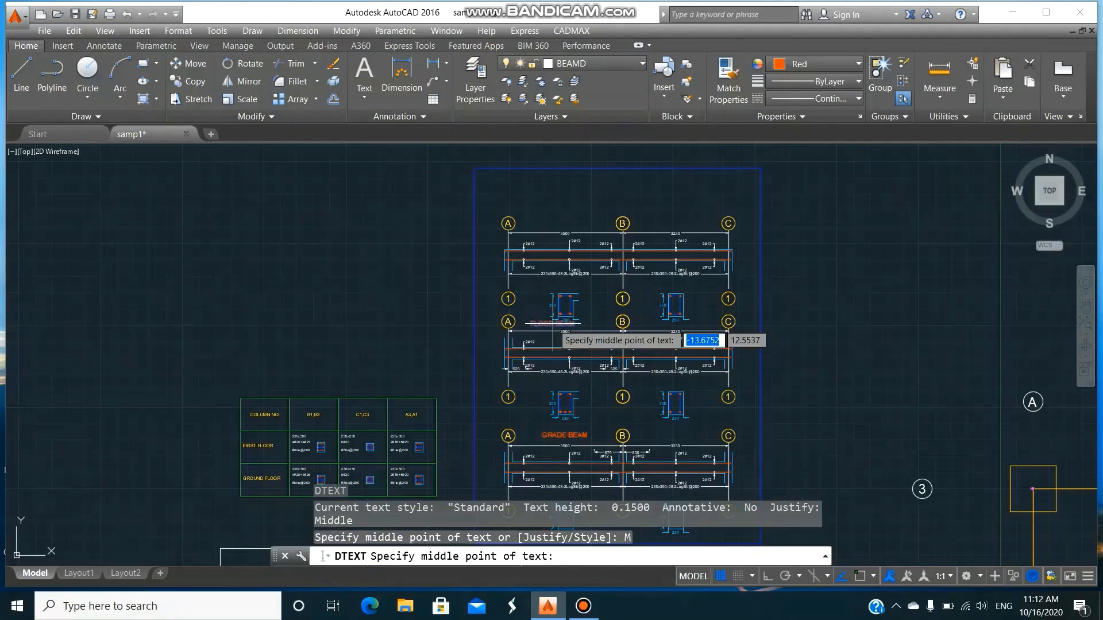
left_click(560, 226)
key("Return")
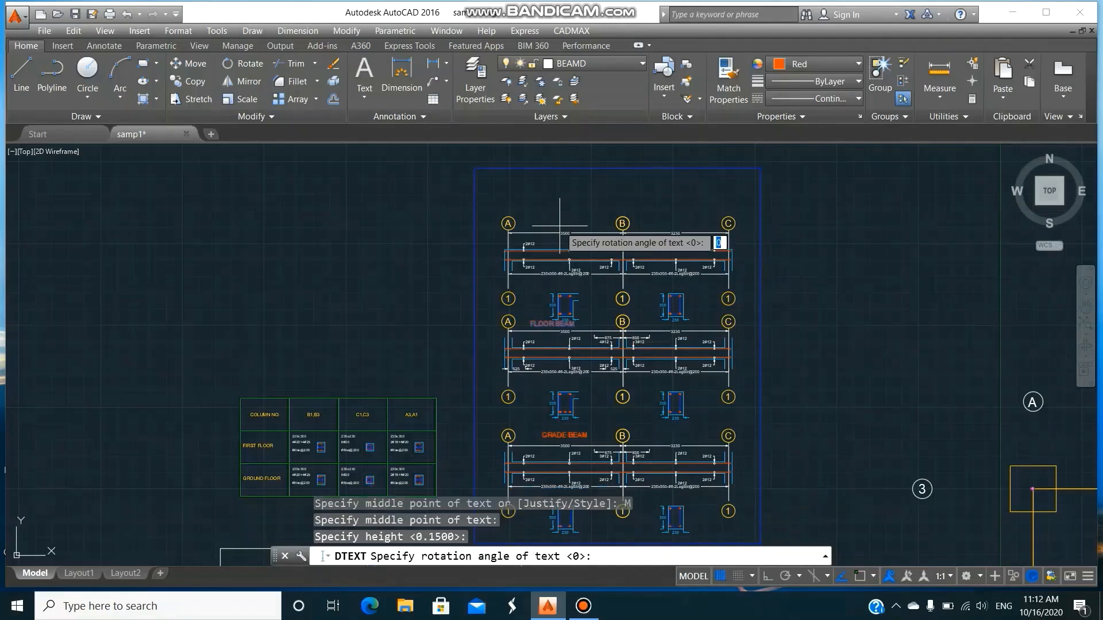
key("Return")
type("ROOF BE")
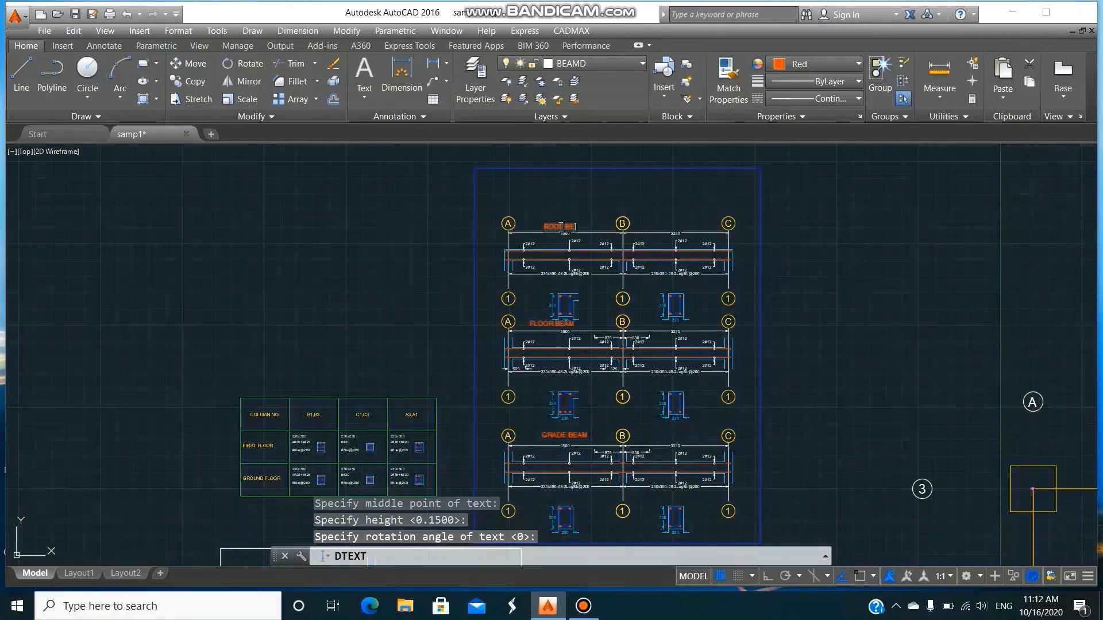
type("AM")
key("Return")
key("Return")
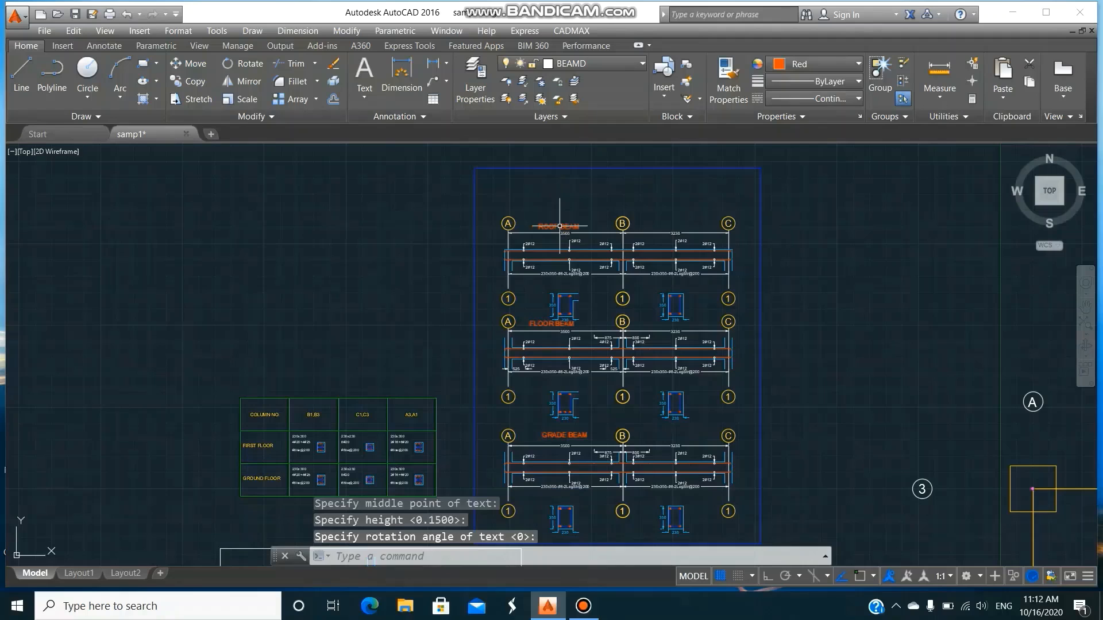
Erase the oversized blue frame around the three gridline 1 beam details.
type("z")
key("Return")
type("e")
key("Return")
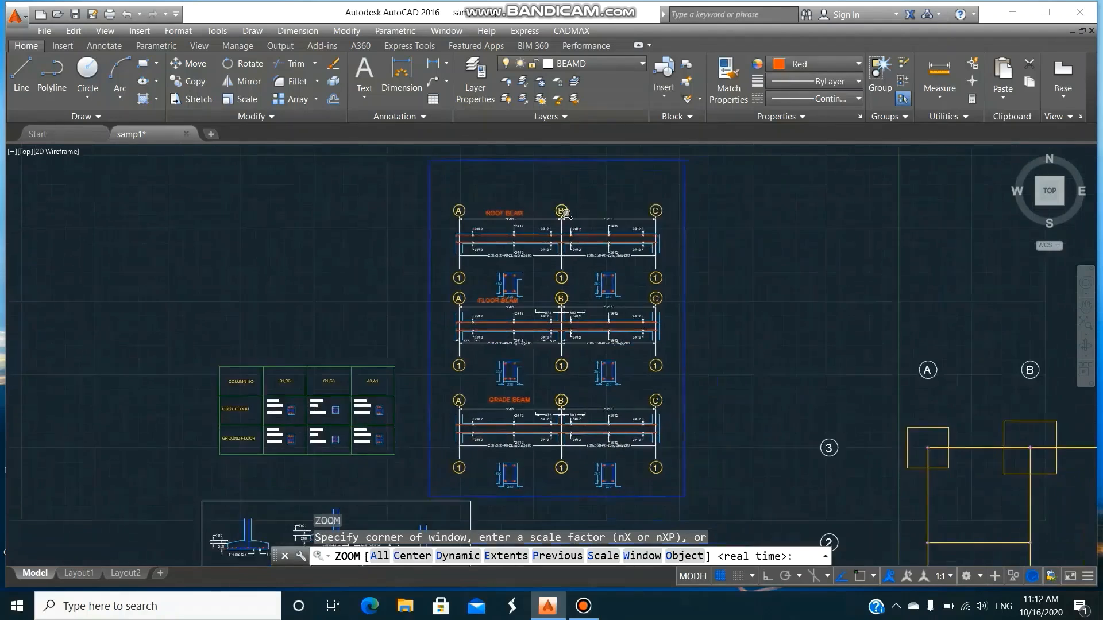
type("e")
key("Return")
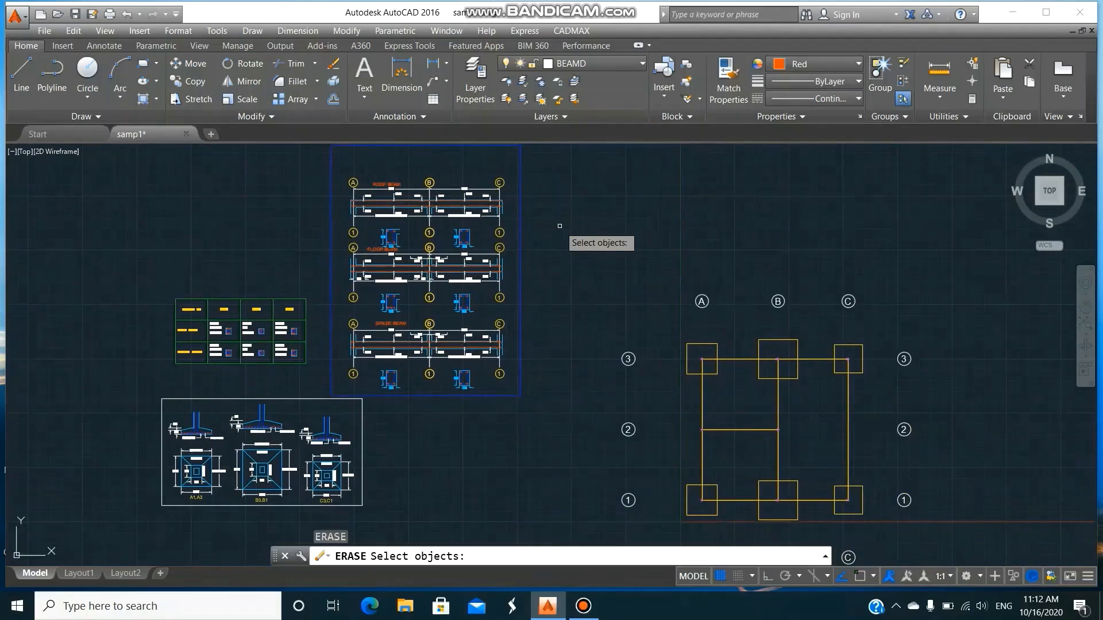
left_click(521, 266)
key("Return")
Draw a closer-fitting rectangle around the roof, floor and grade beam details.
type("RE")
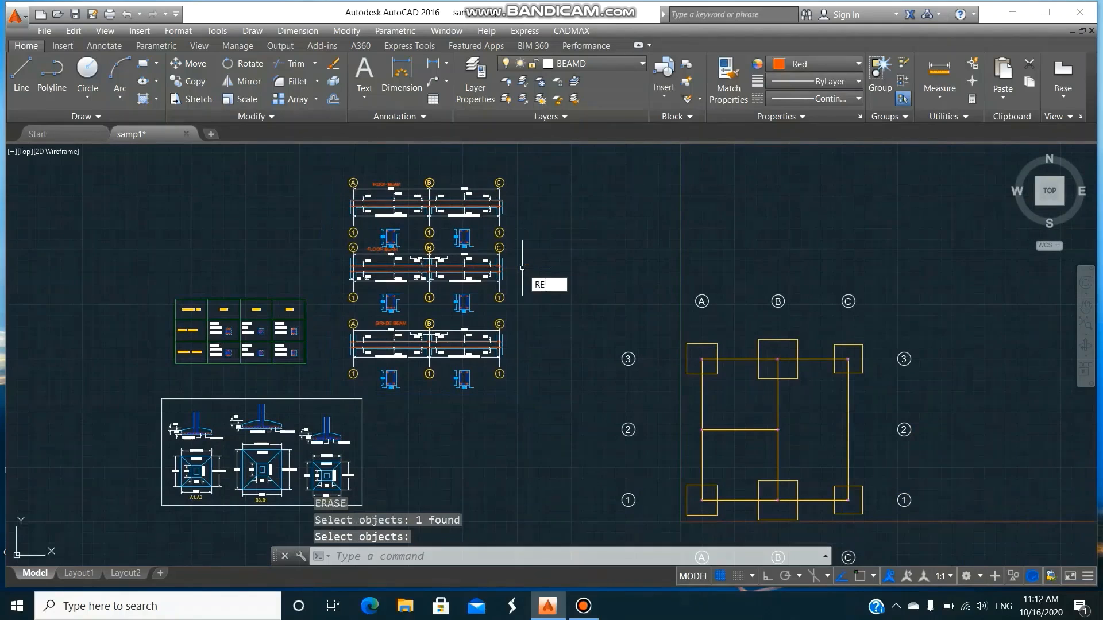
type("C")
key("Return")
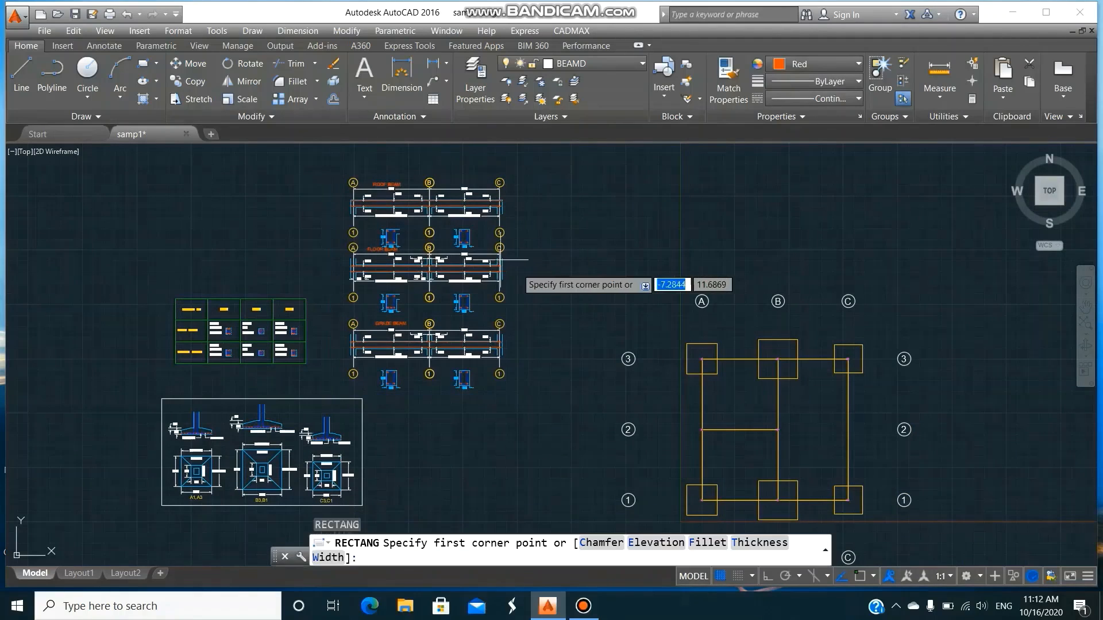
left_click(342, 172)
left_click(508, 392)
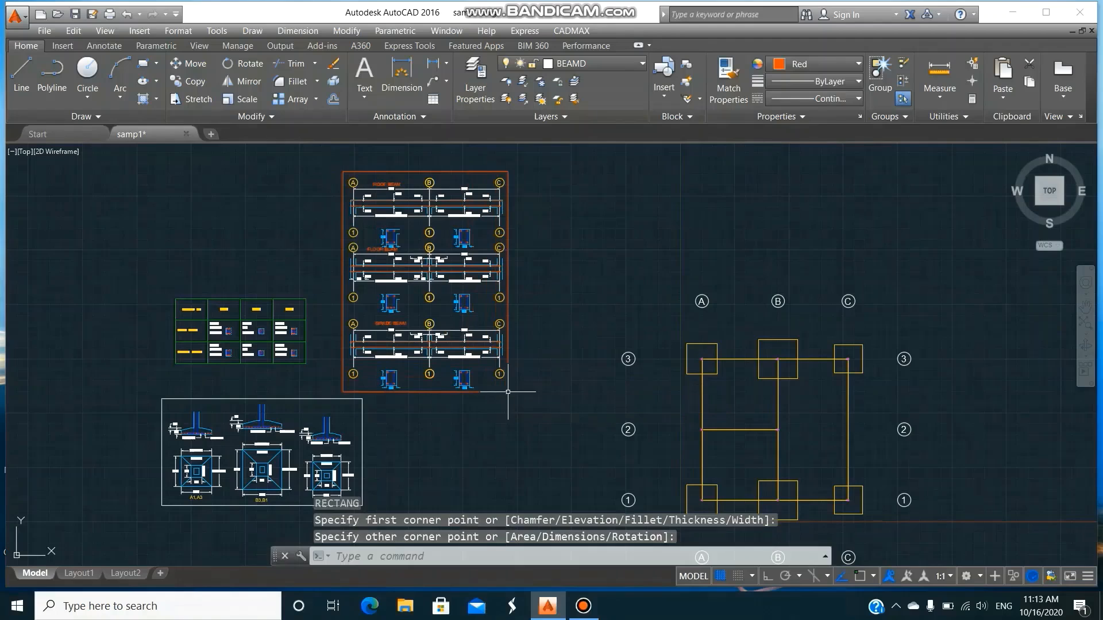
type("z")
key("Return")
key("Escape")
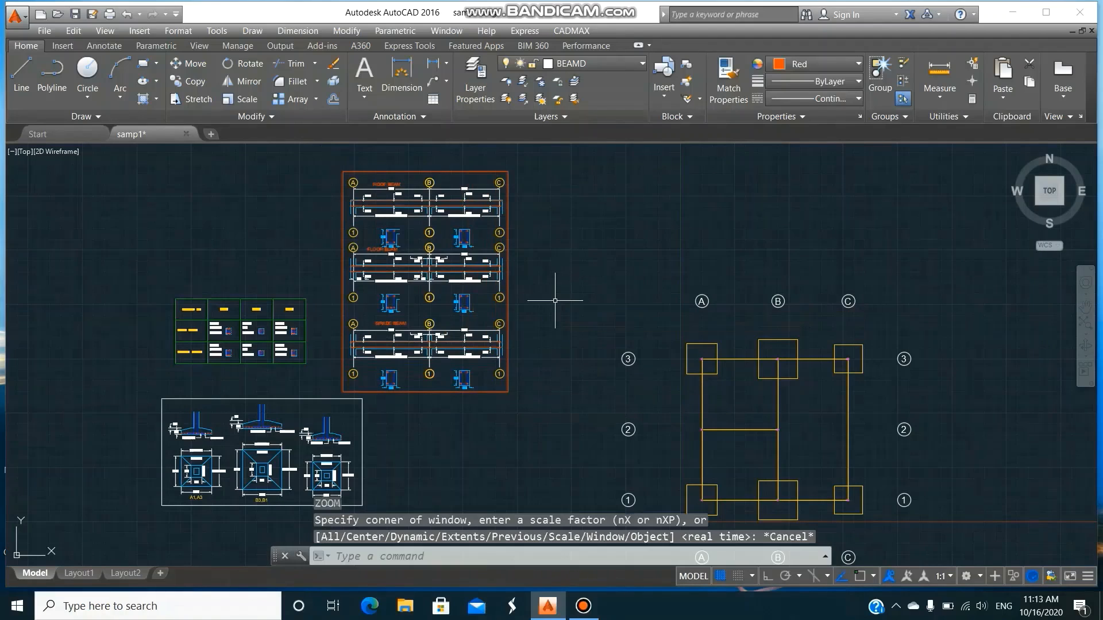
Move the footing, column and beam details together about 12.9 units farther left of the floor plan.
type("z")
key("Return")
type("0.8X")
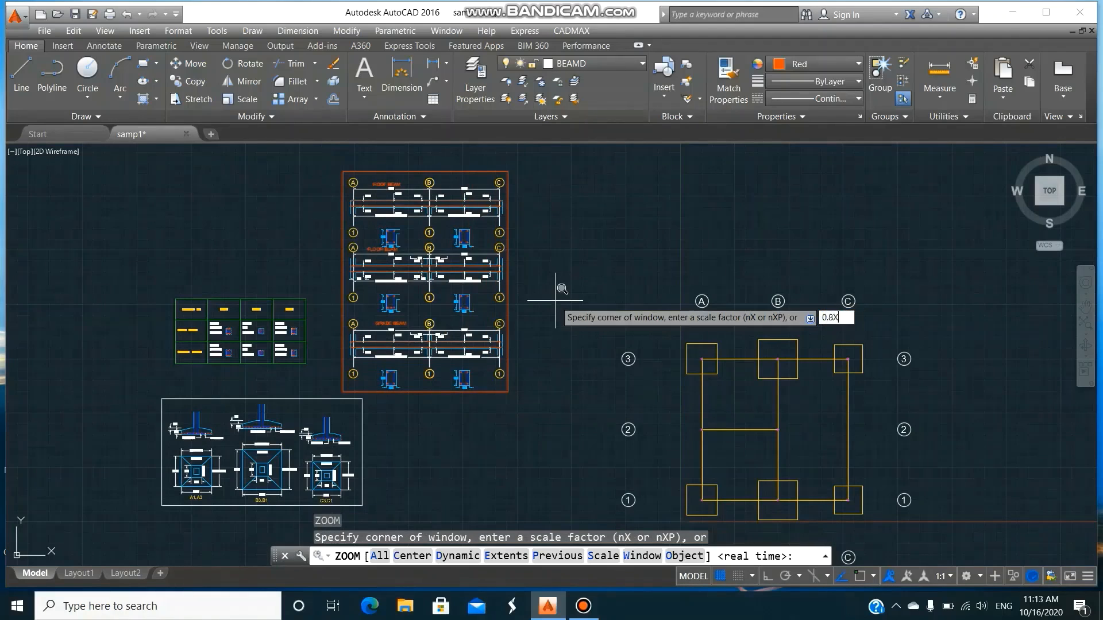
key("Return")
type("m")
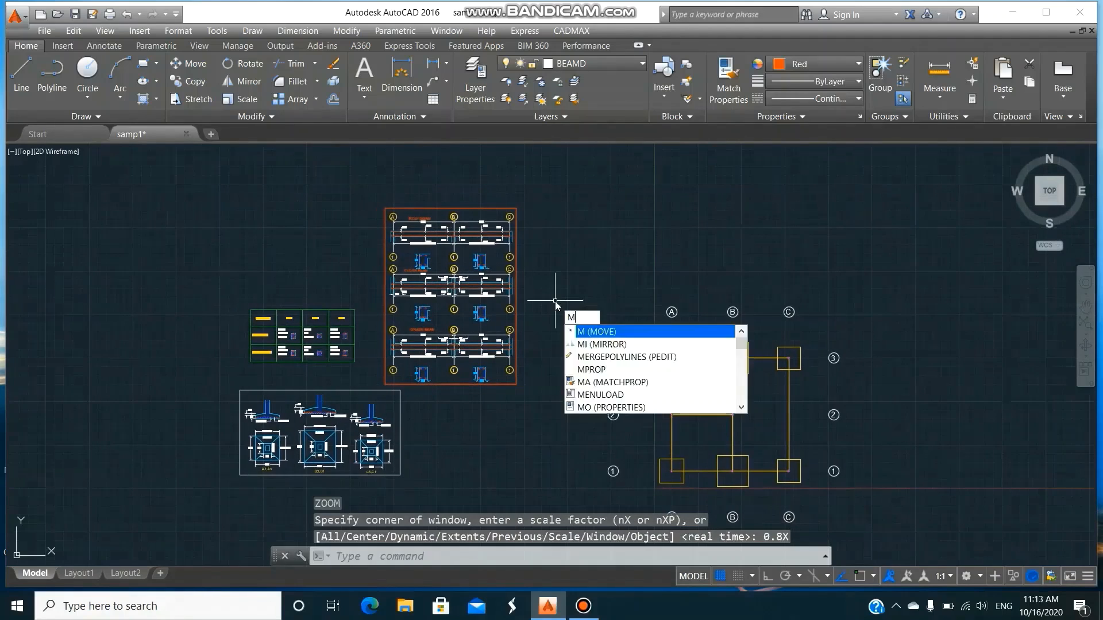
key("Return")
left_click(537, 511)
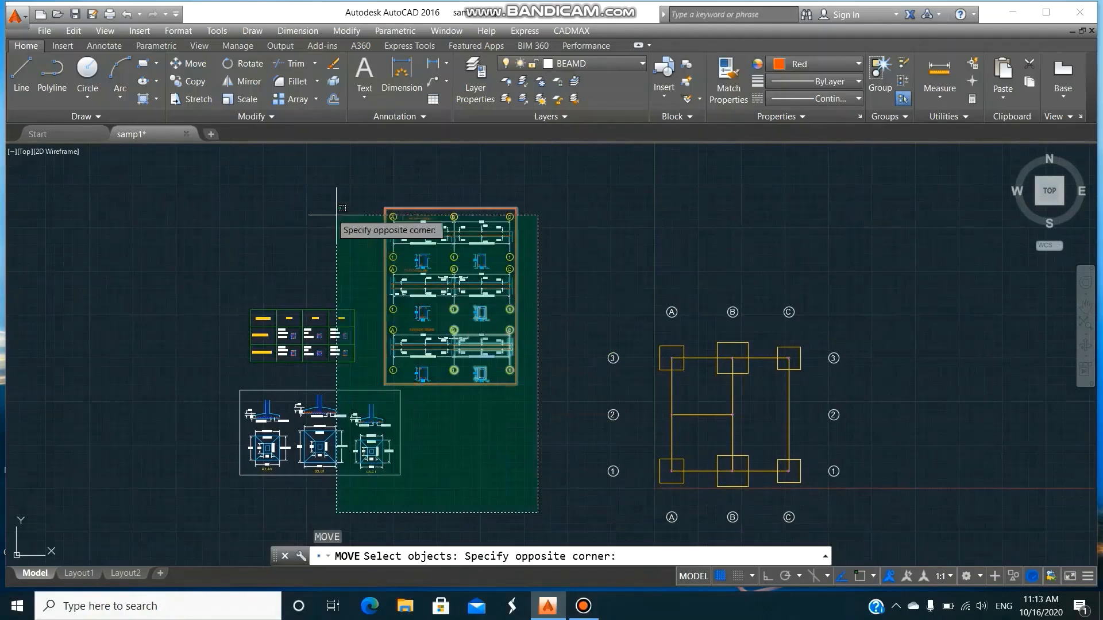
left_click(214, 165)
key("Return")
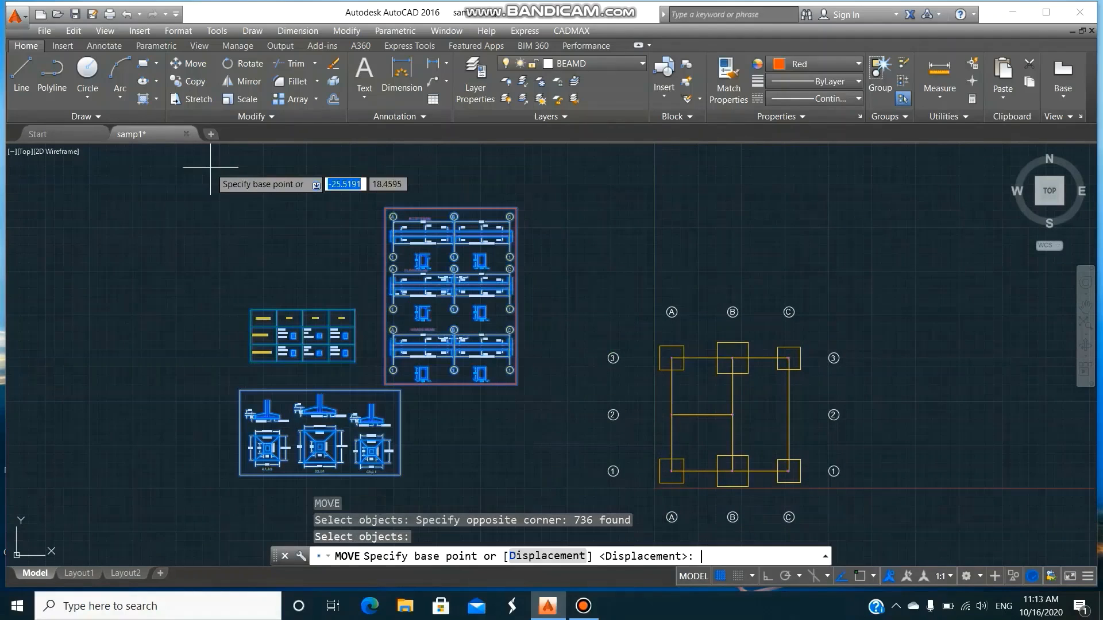
left_click(381, 481)
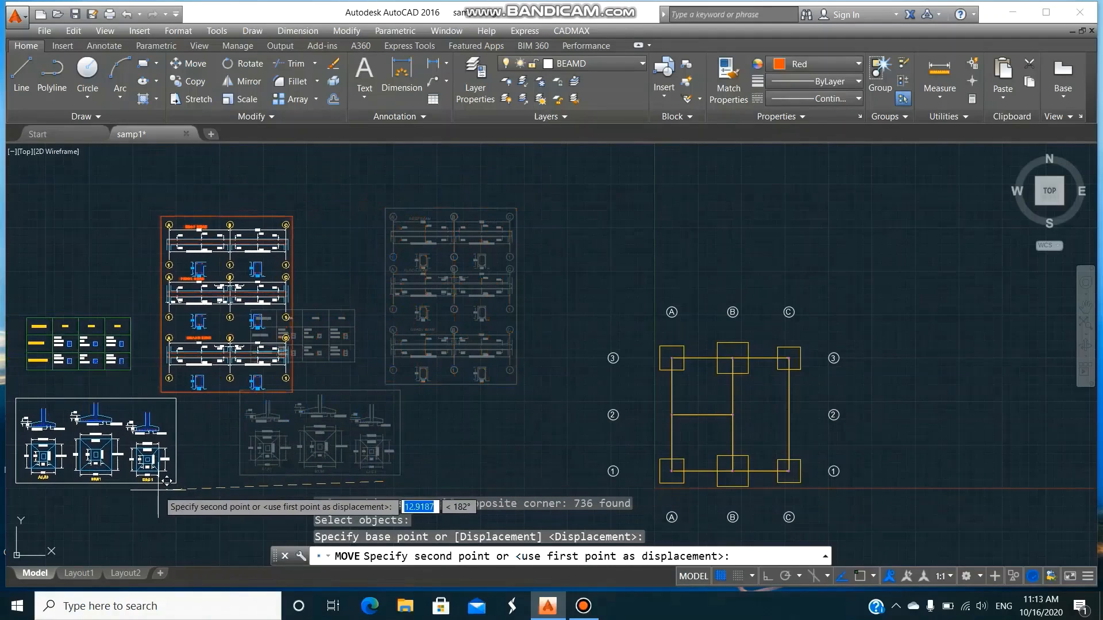
key("Escape")
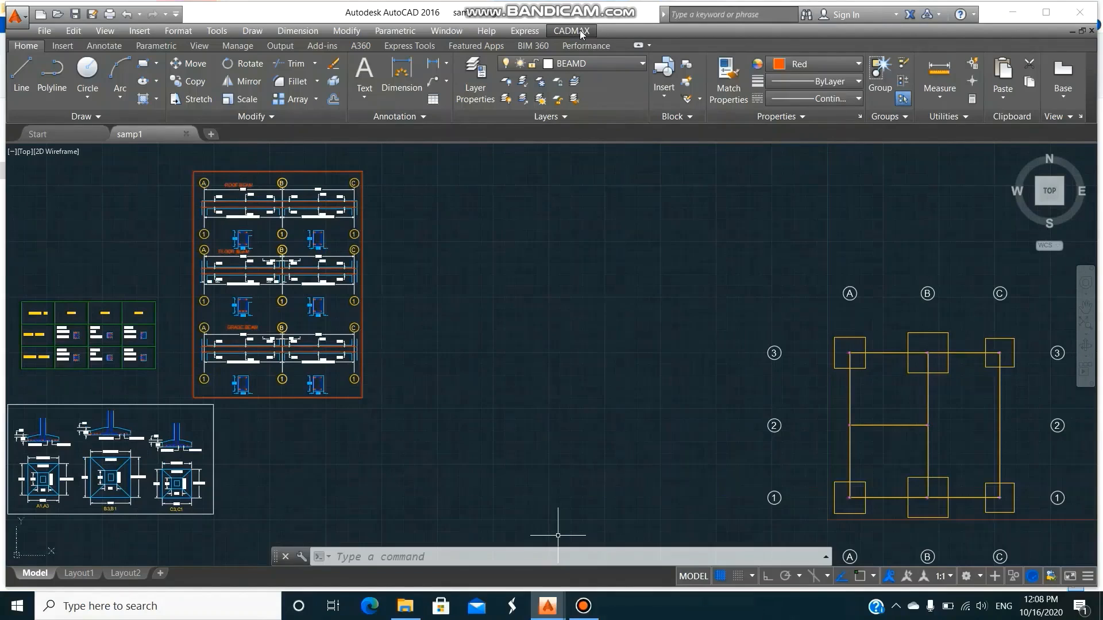
Select the beams along gridline B for detailing with BEAMDSEL, using layer BEAMD and elevations from 0 to 8 m.
left_click(575, 31)
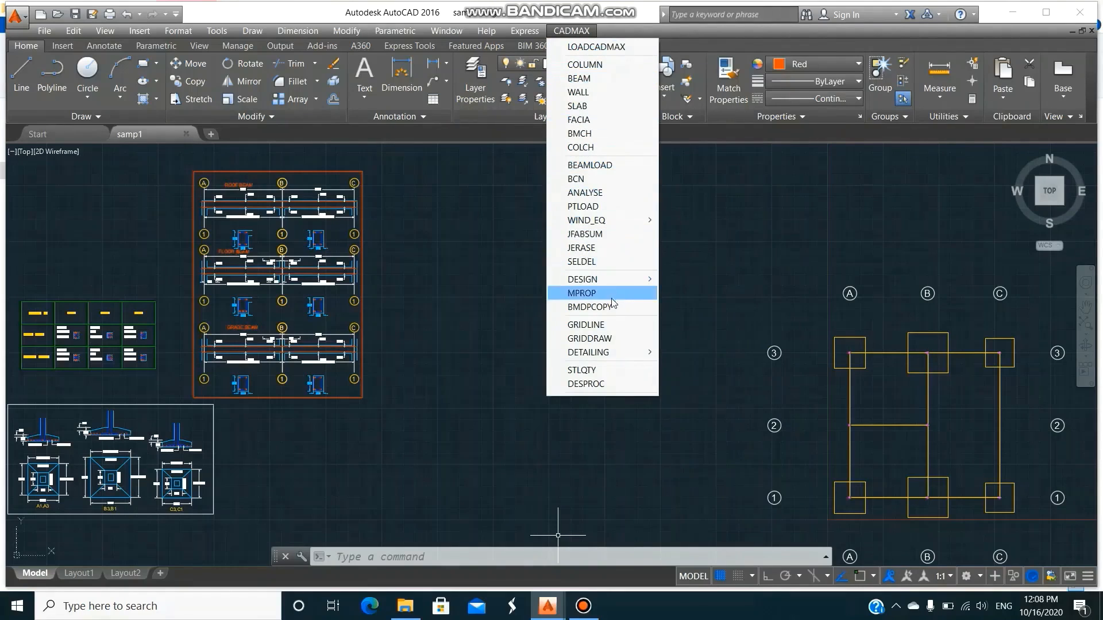
mouse_move(612, 353)
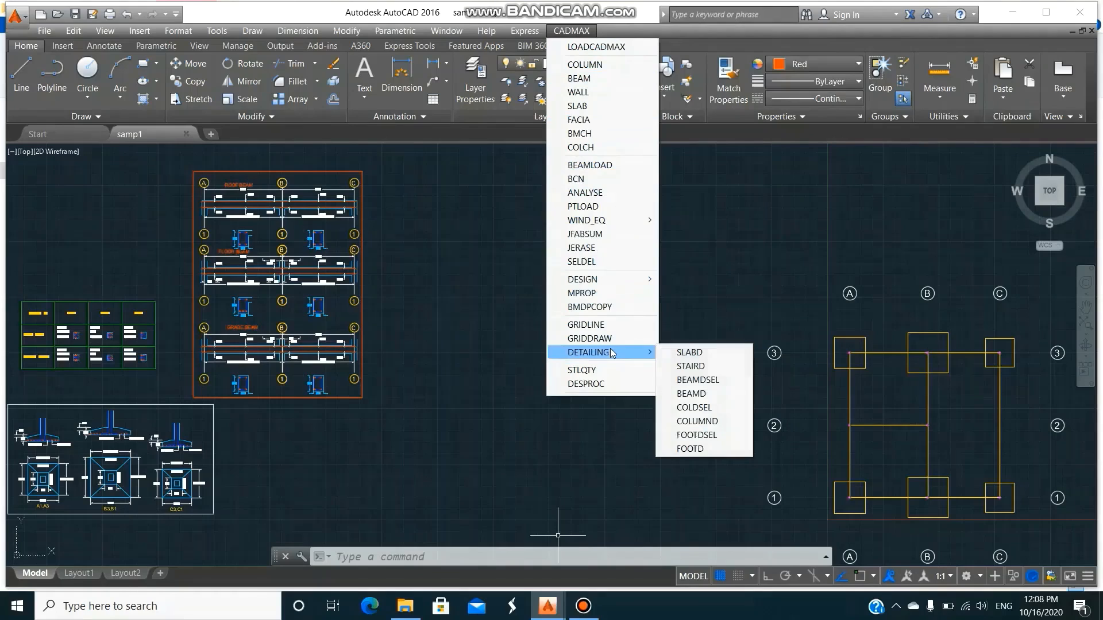
left_click(701, 380)
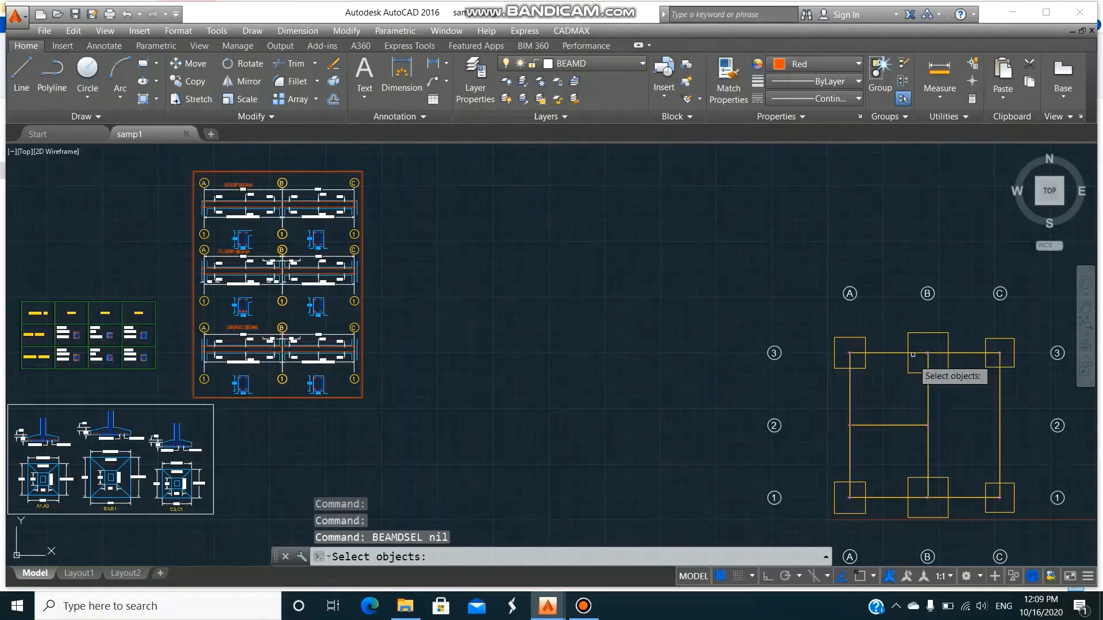
left_click(916, 337)
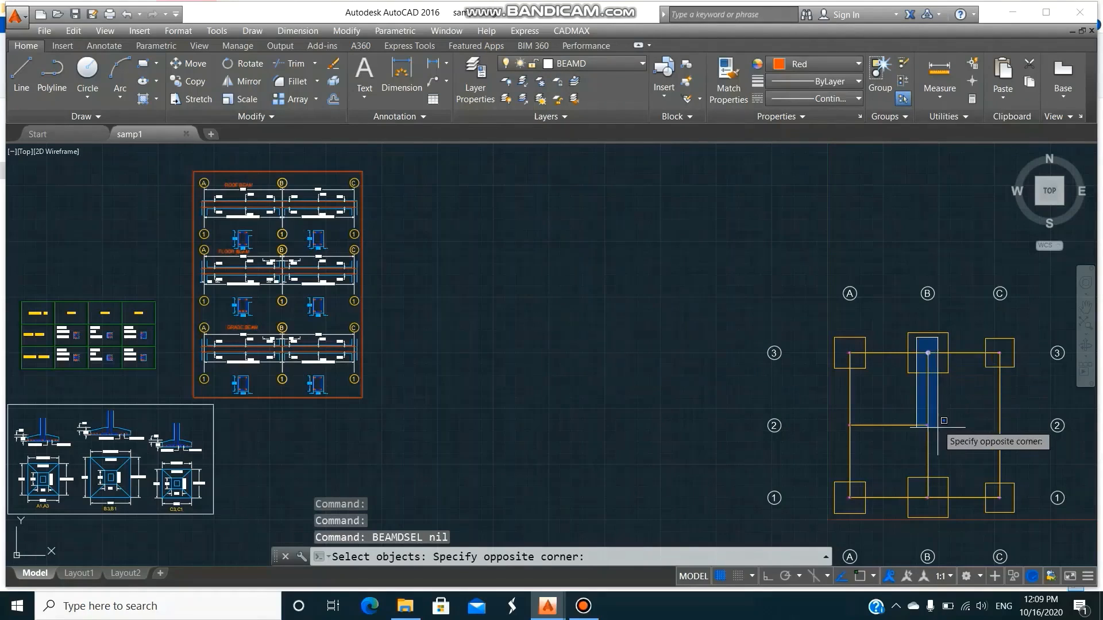
left_click(937, 501)
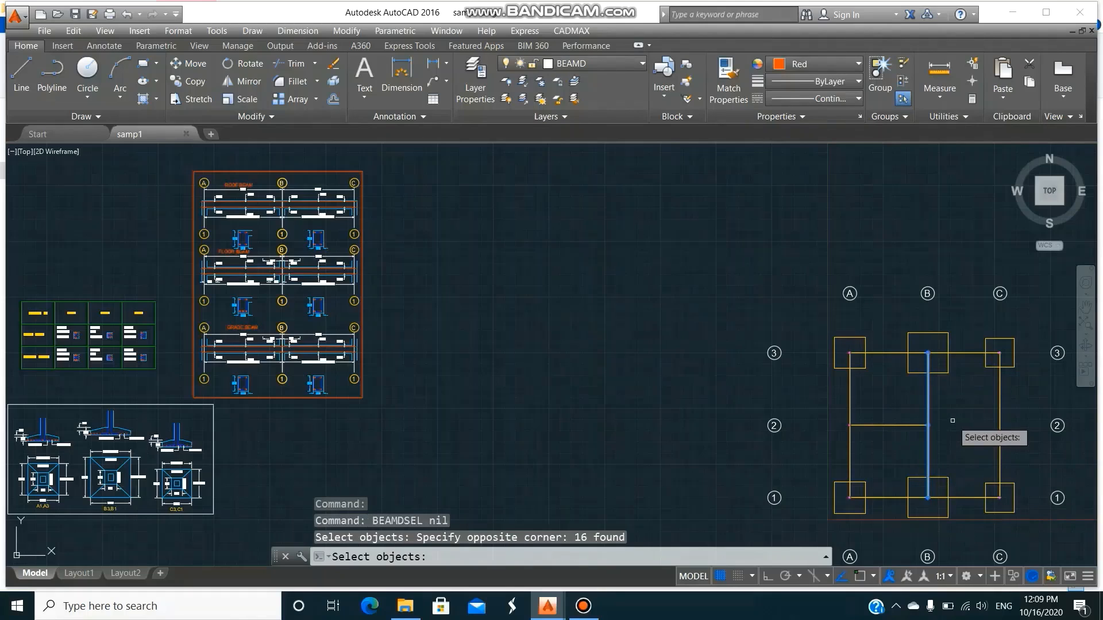
key("Return")
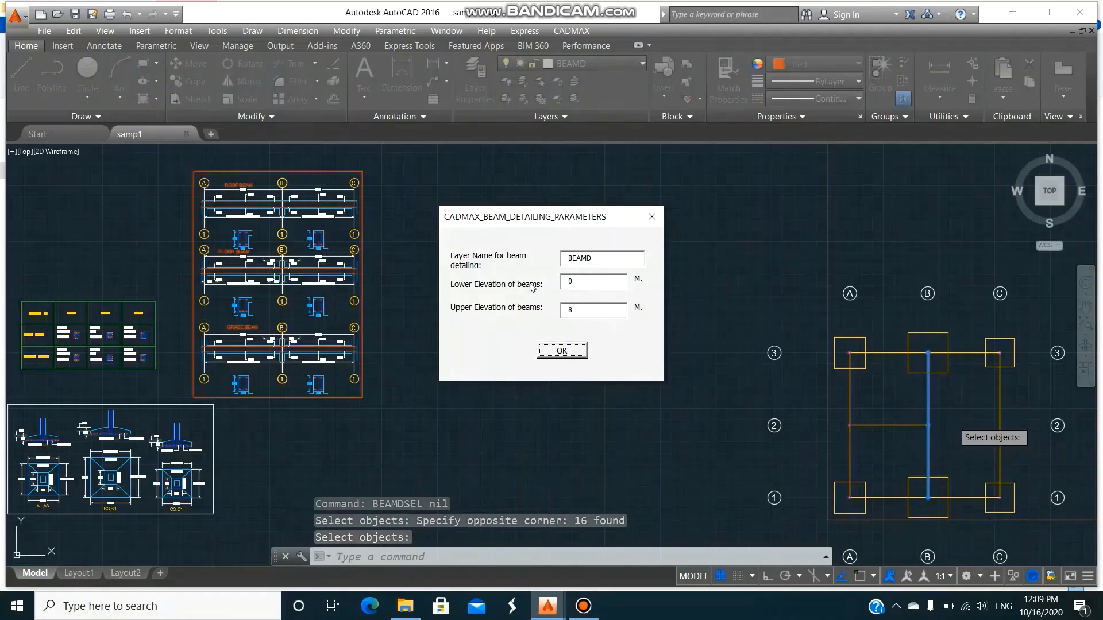
left_click(562, 350)
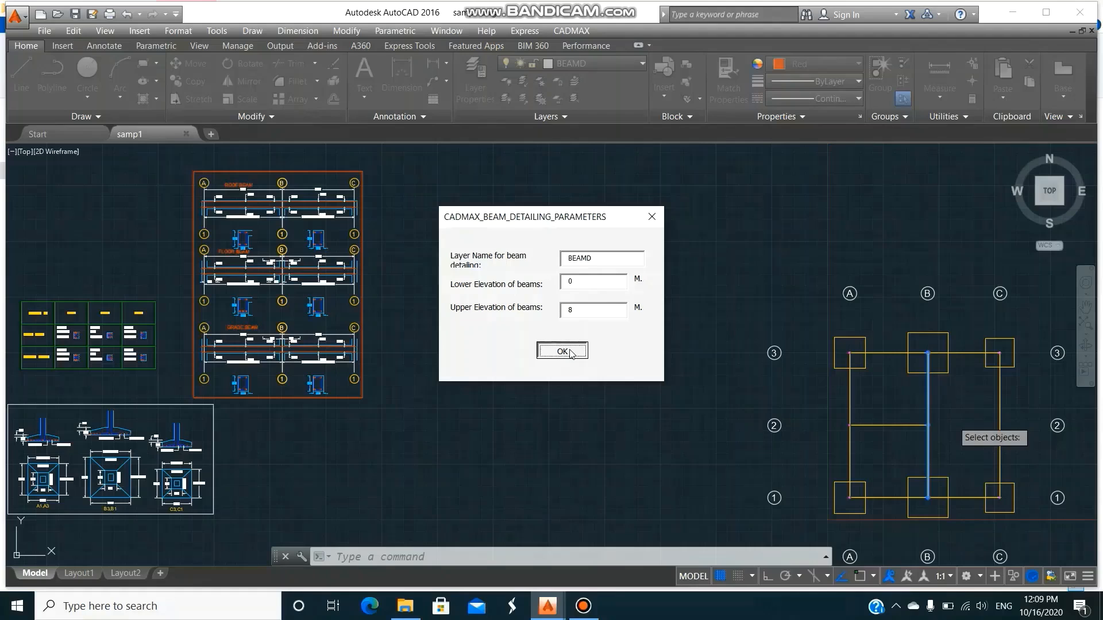
Generate the gridline B beam details with BEAMD, placing them just right of the framed gridline 1 details.
left_click(578, 32)
mouse_move(594, 361)
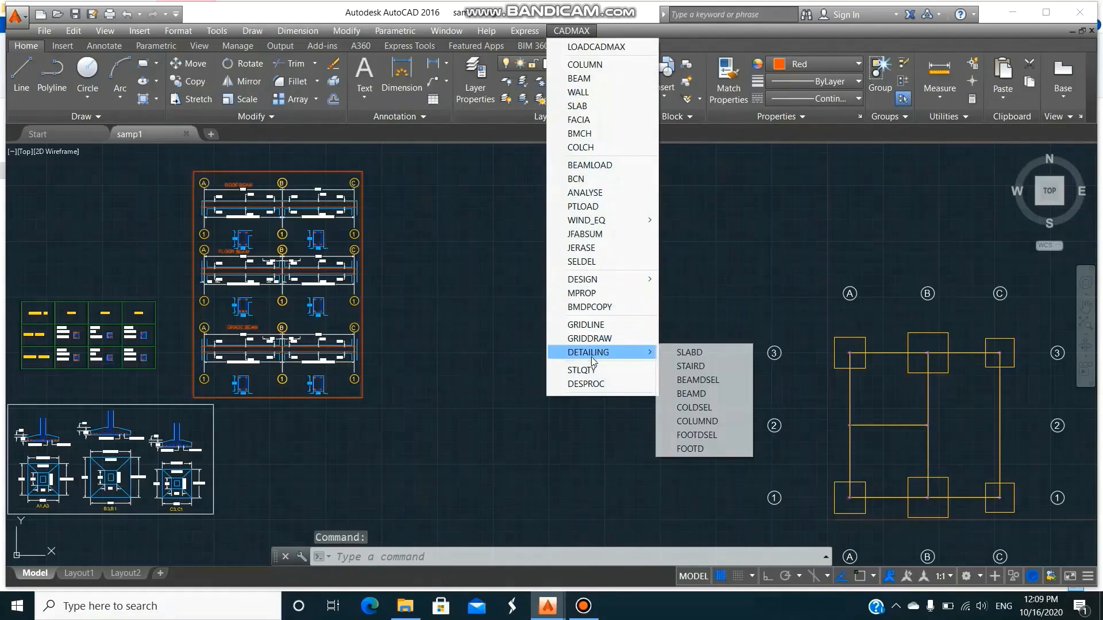
left_click(690, 394)
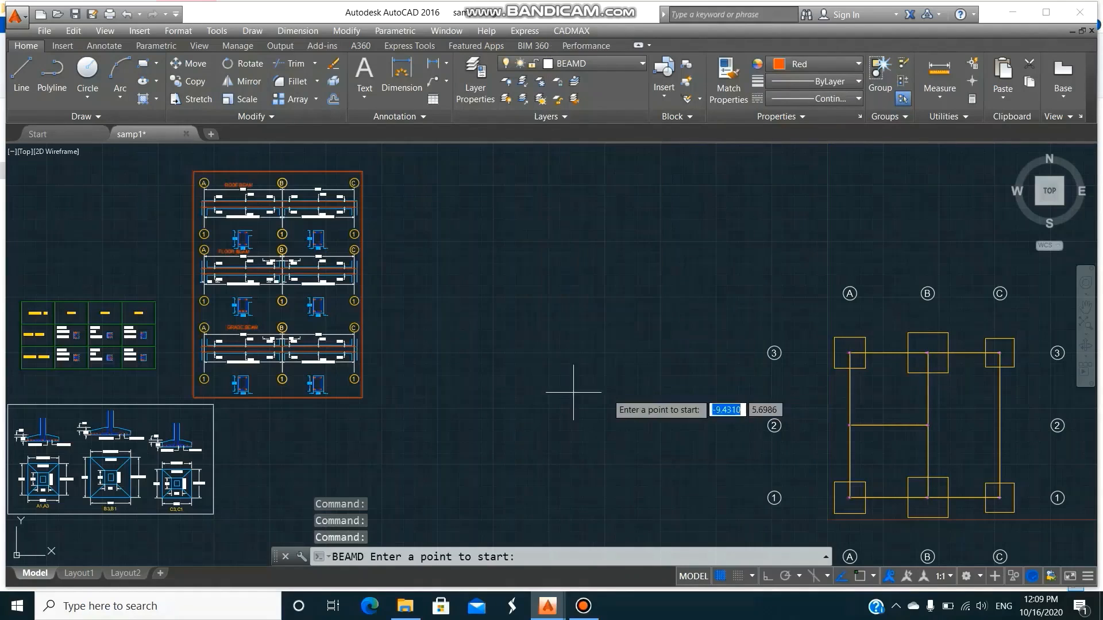
left_click(388, 379)
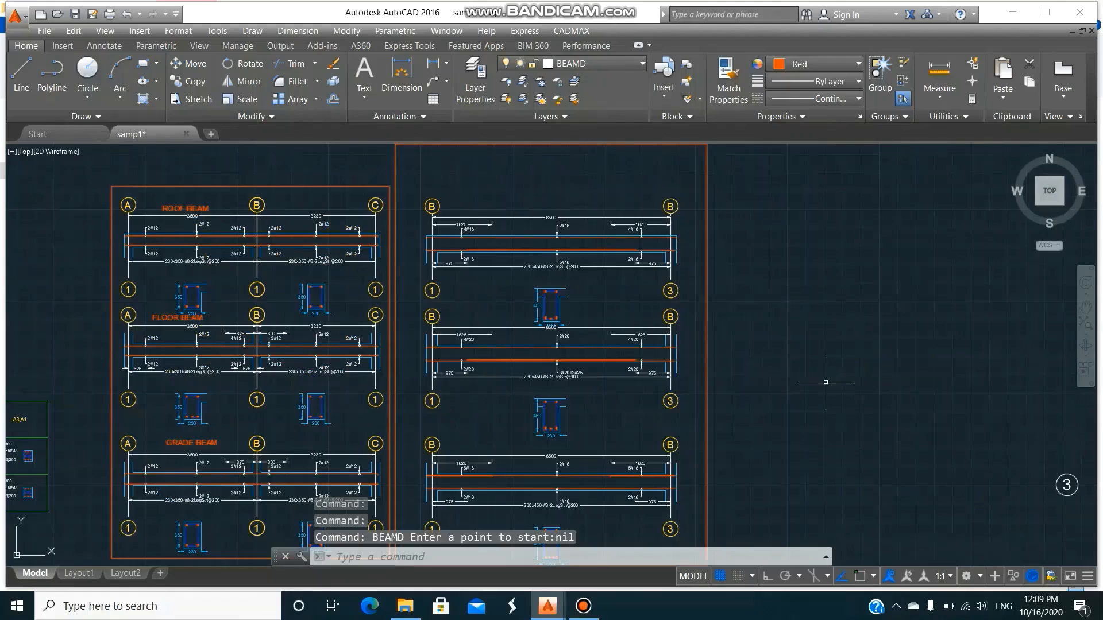
Erase the outer frame around the new gridline B beam details.
type("e")
key("Return")
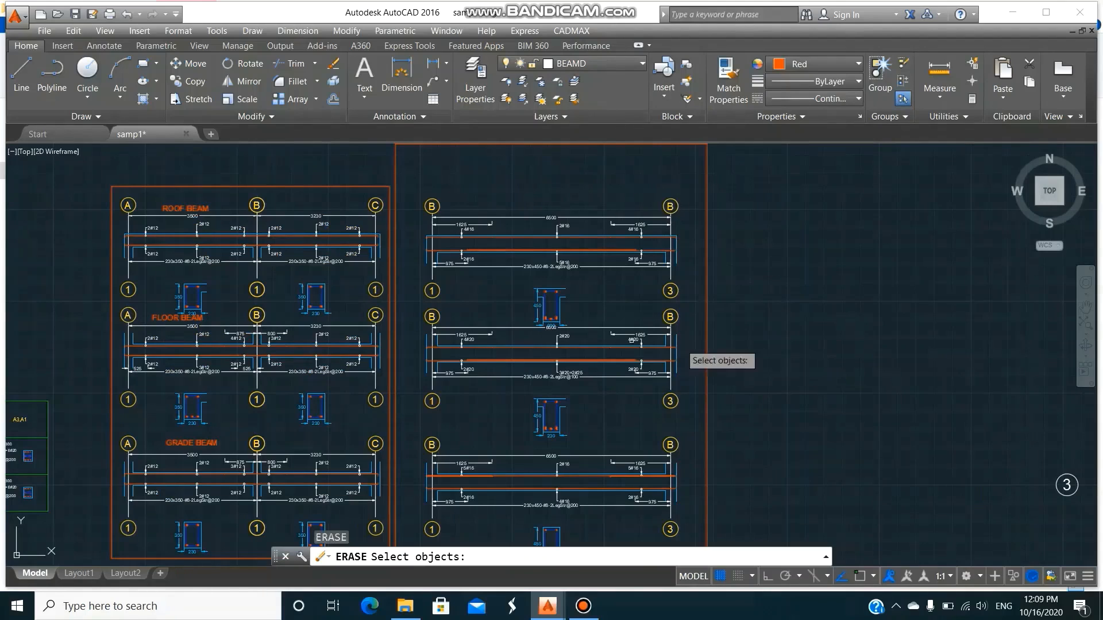
left_click(705, 424)
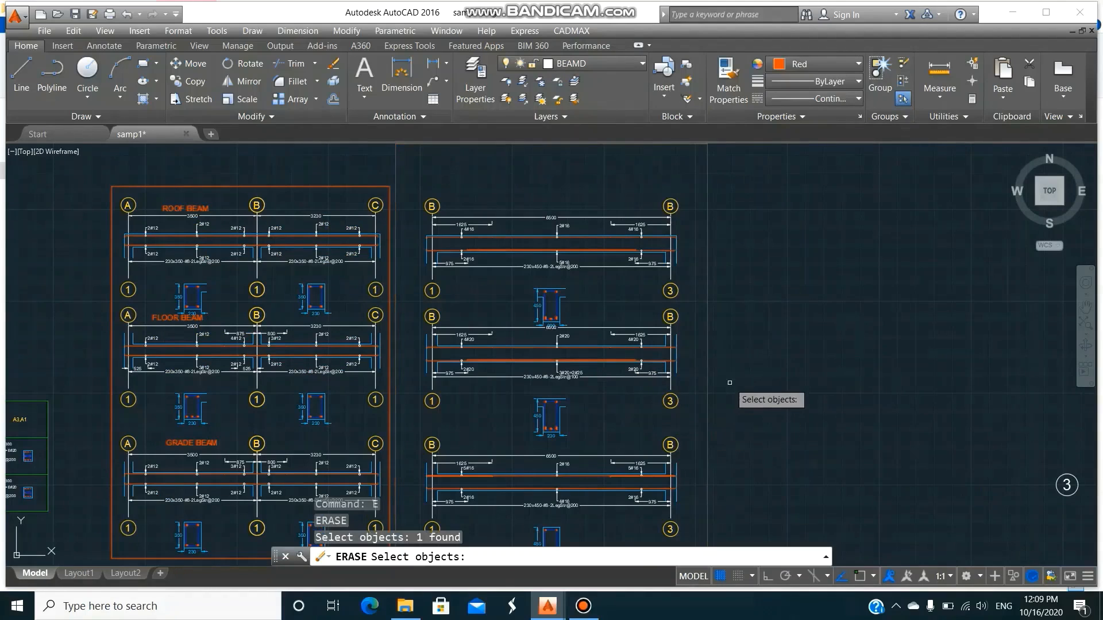
key("Return")
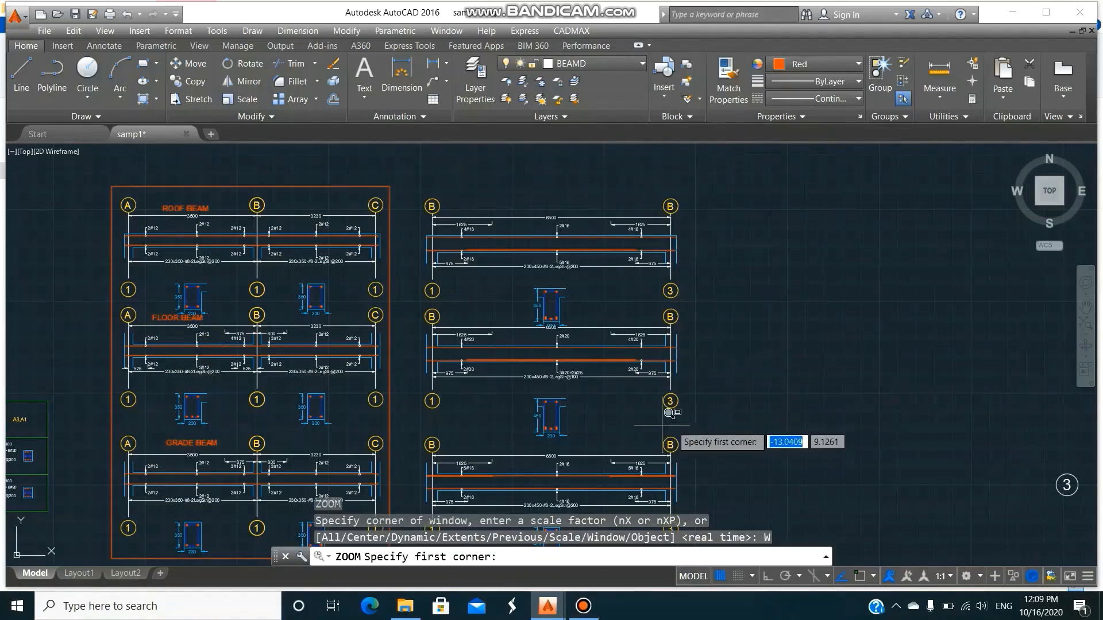
Examine the reinforcement, dimensions and cross-sections of the gridline B beam details from the lowest one upwards.
left_click(414, 433)
left_click(726, 508)
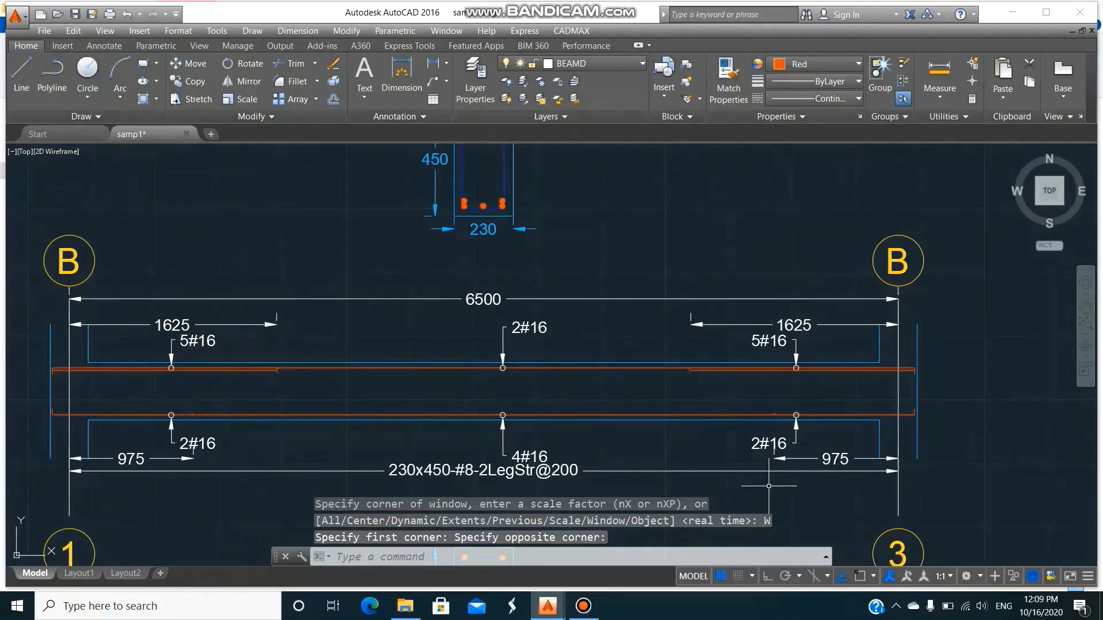
type("p")
key("Return")
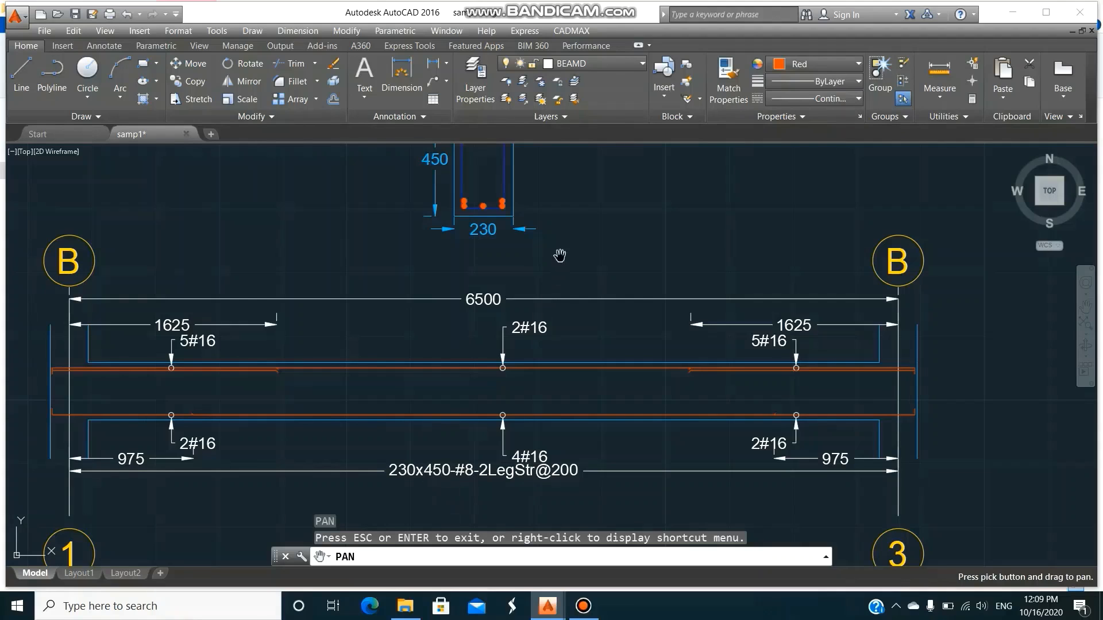
left_click_drag(573, 228, 562, 467)
left_click_drag(543, 309, 541, 441)
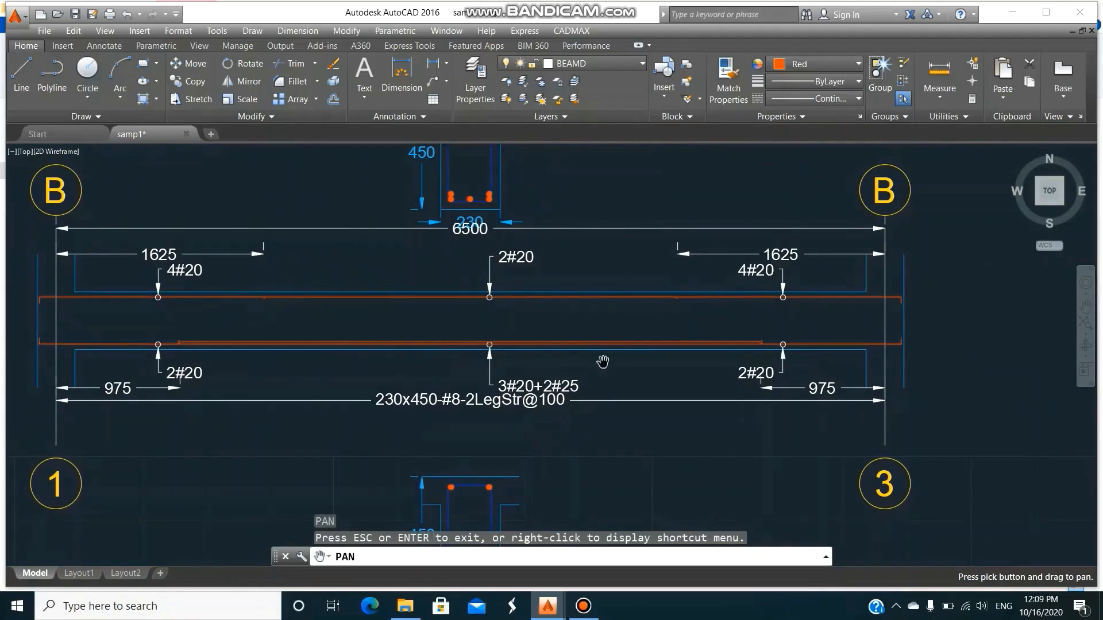
left_click_drag(606, 254, 610, 395)
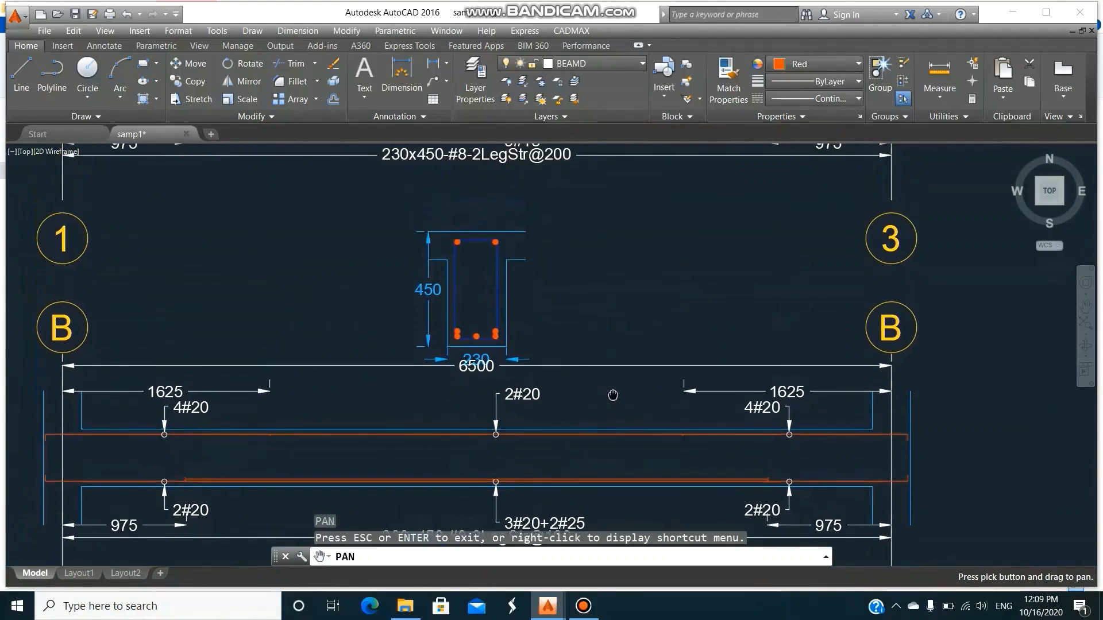
left_click_drag(611, 313, 619, 363)
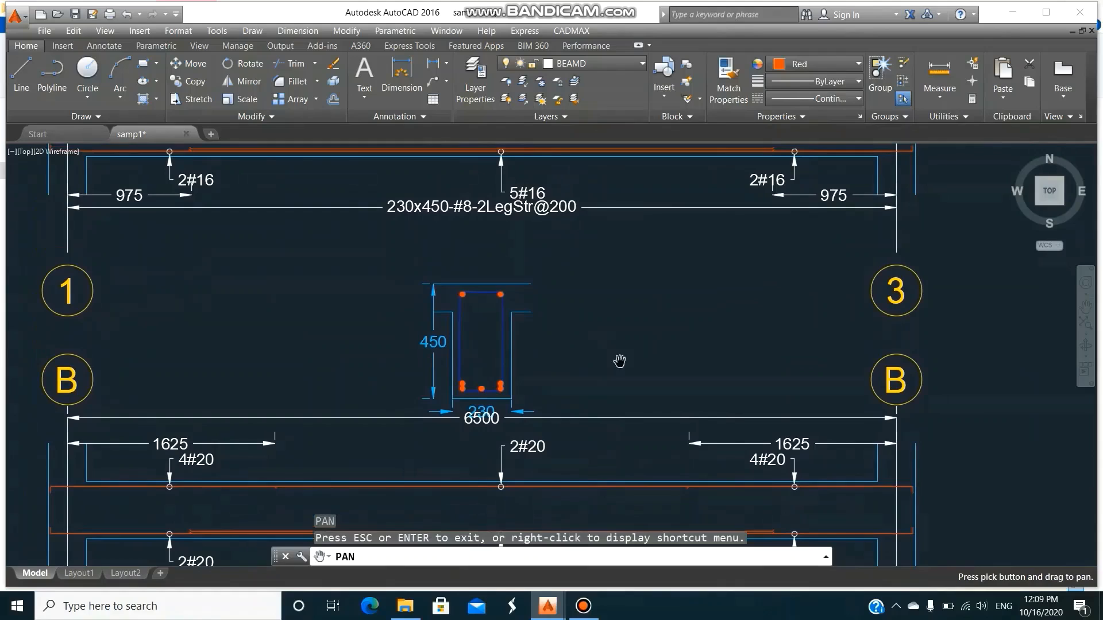
key("Escape")
Move the top gridline B beam's 230x450 cross-section up, clear of the 6500 dimension of the beam below.
type("m")
key("Return")
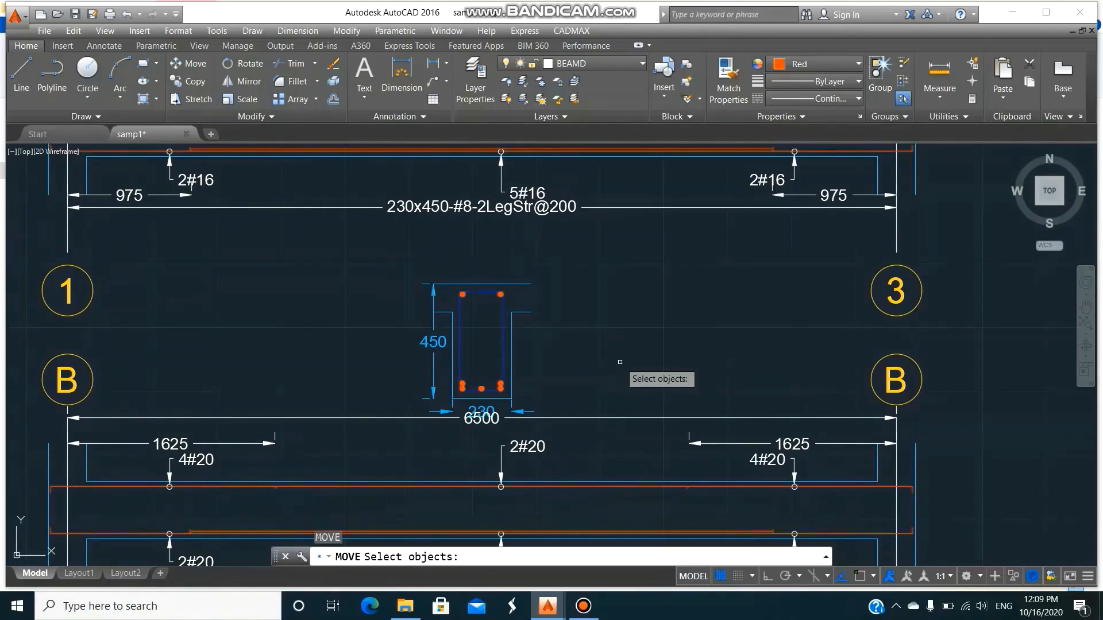
left_click(405, 259)
left_click(550, 425)
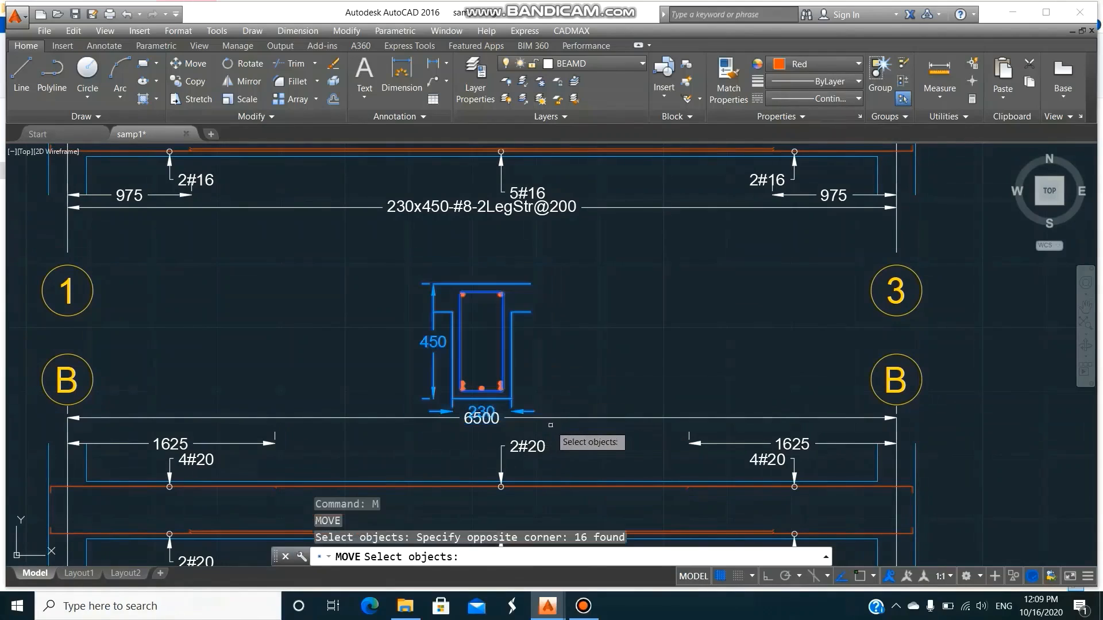
key("Return")
left_click(586, 360)
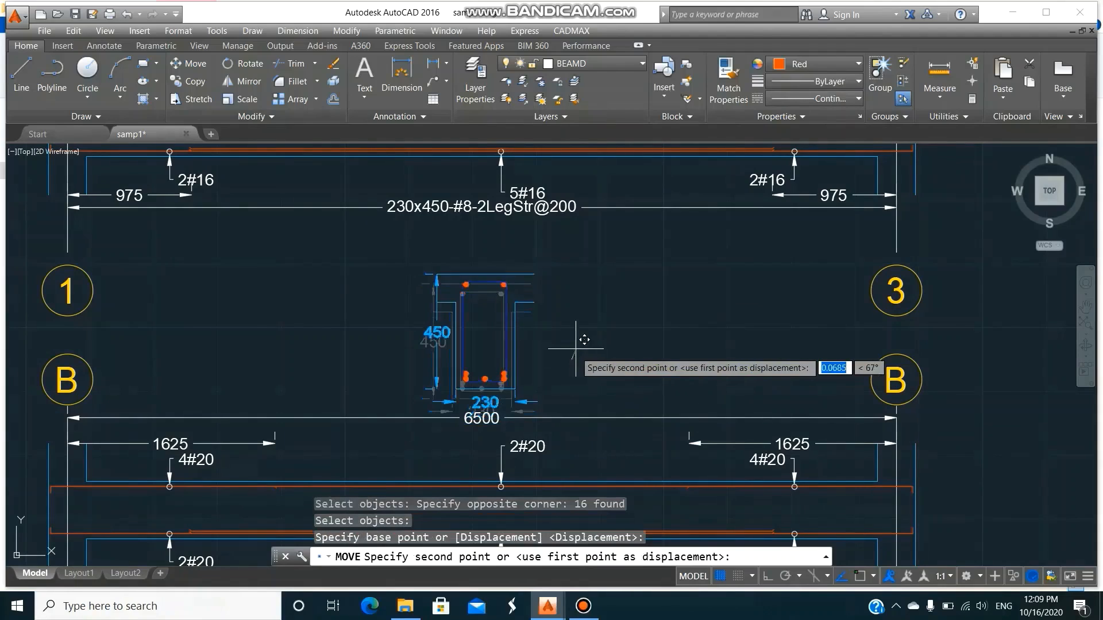
left_click(594, 303)
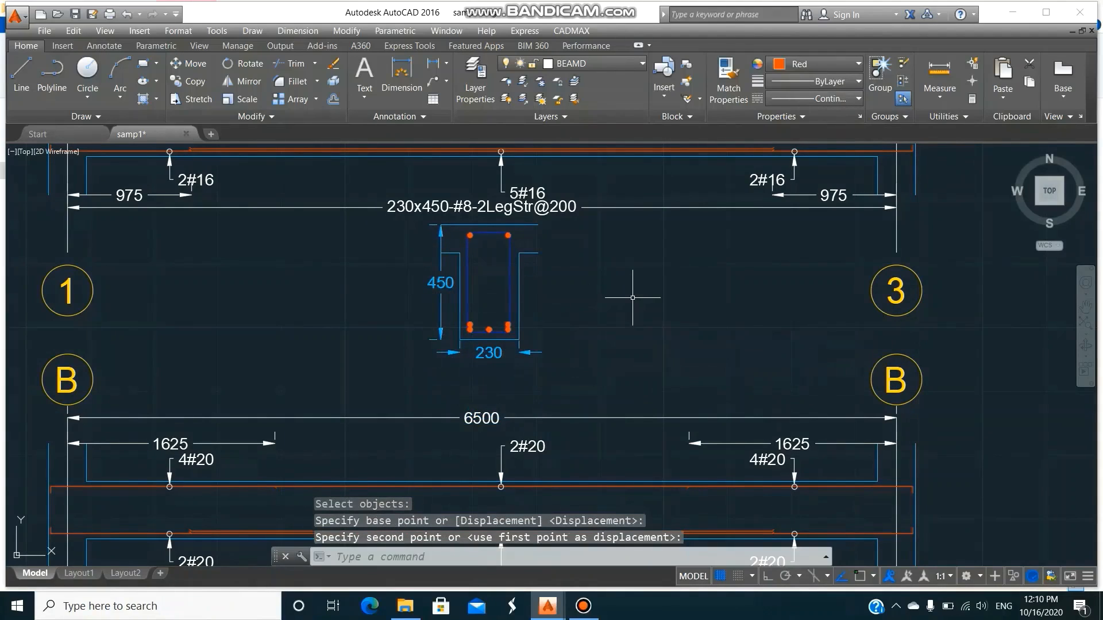
Copy the ROOF BEAM, FLOOR BEAM and GRADE BEAM labels together from the gridline 1 details to above the matching gridline B beams.
type("p")
key("Return")
left_click_drag(638, 283, 645, 420)
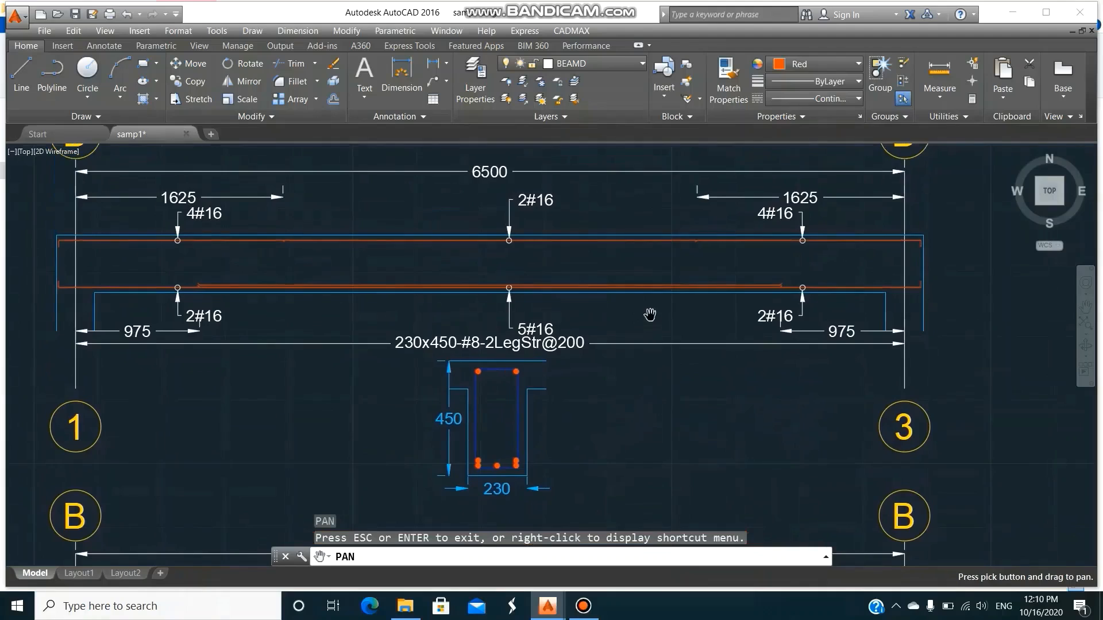
mouse_move(650, 317)
left_mouse_down()
mouse_move(665, 369)
mouse_move(707, 317)
left_mouse_up()
key("Escape")
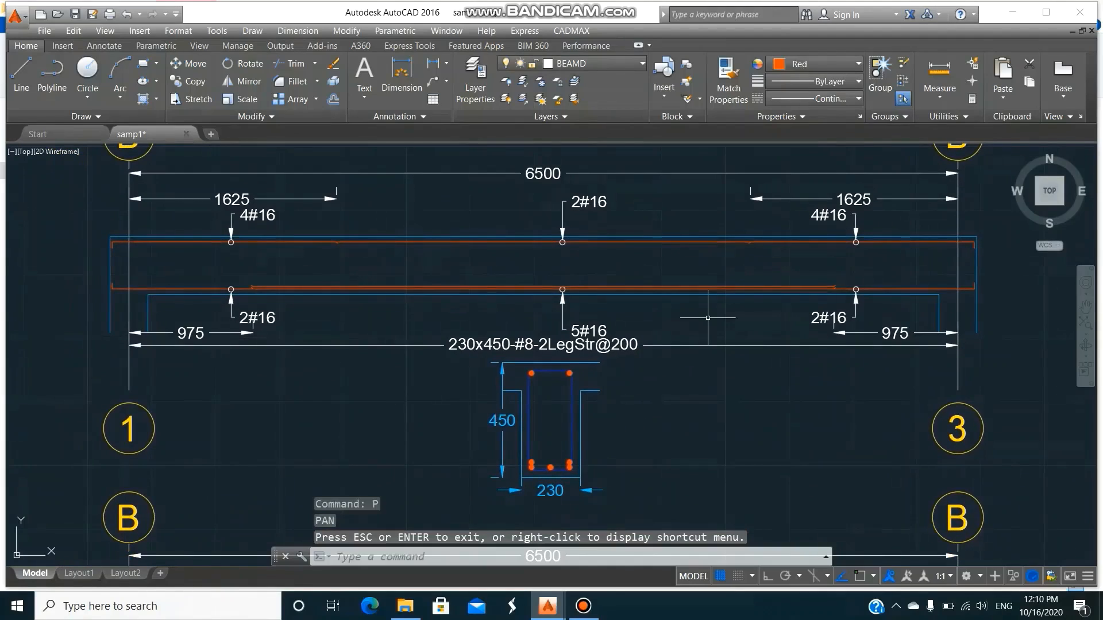
type("z")
key("Return")
scroll(711, 316, "down", 6)
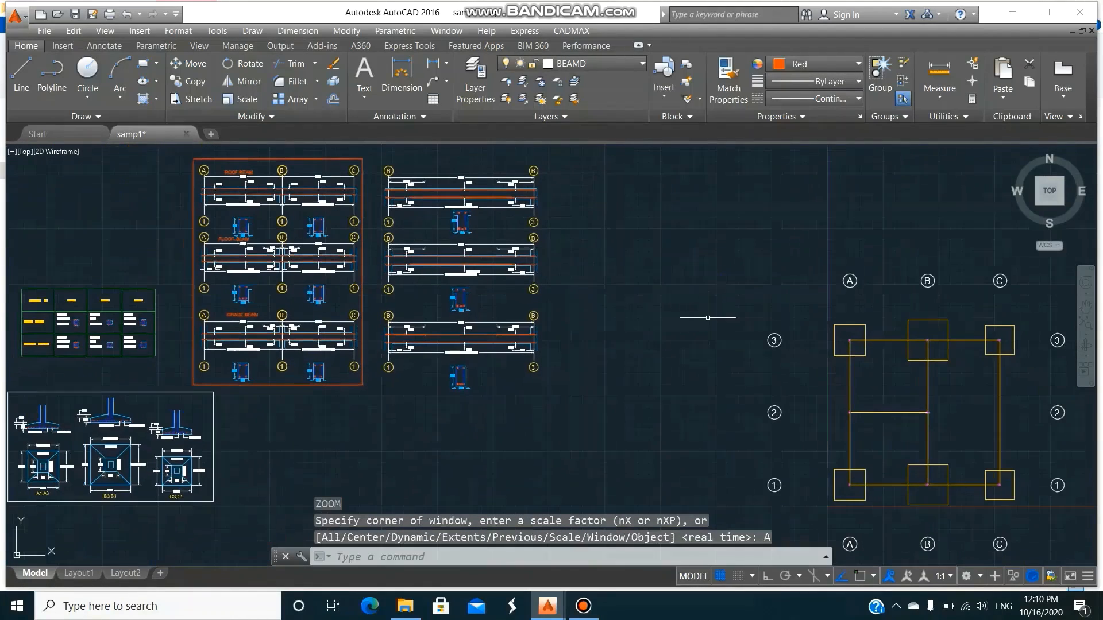
type("w")
key("Return")
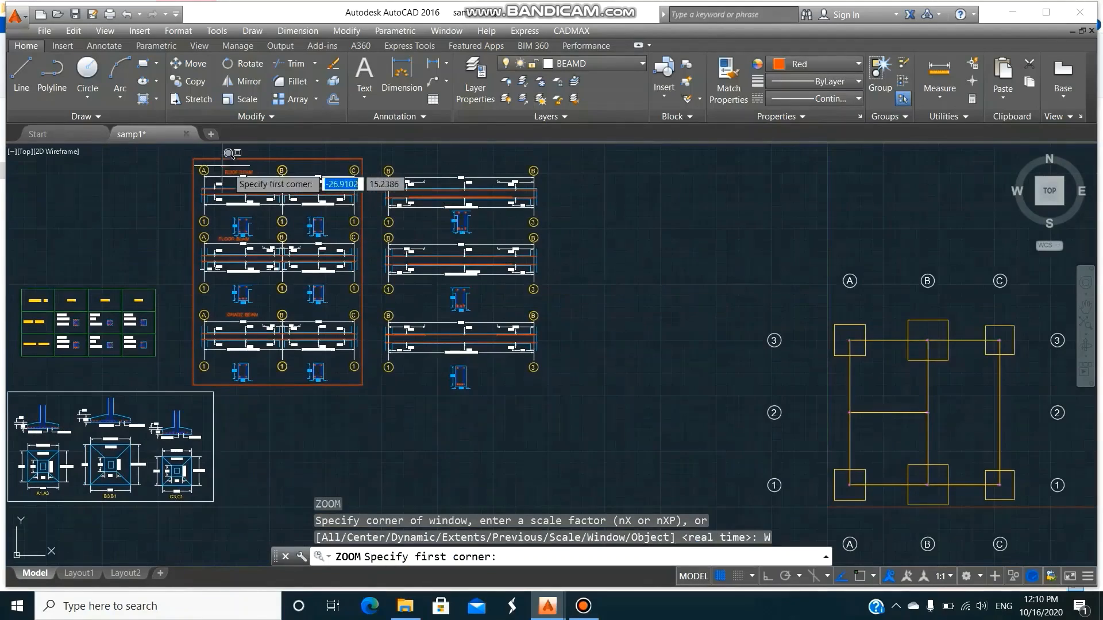
left_click(177, 153)
left_click(600, 407)
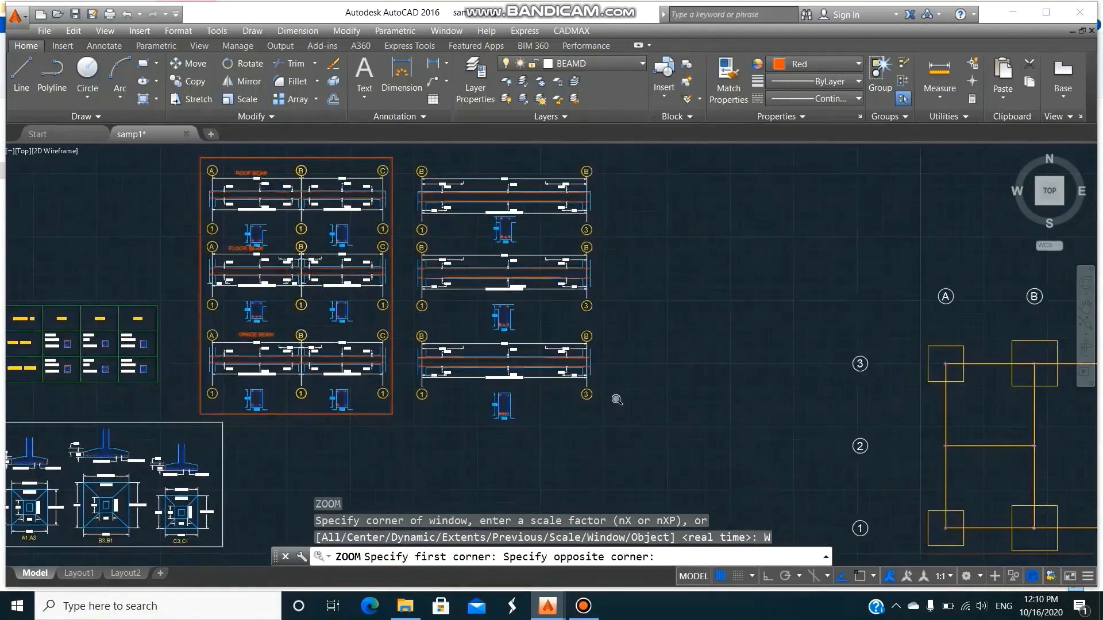
type("co")
key("Return")
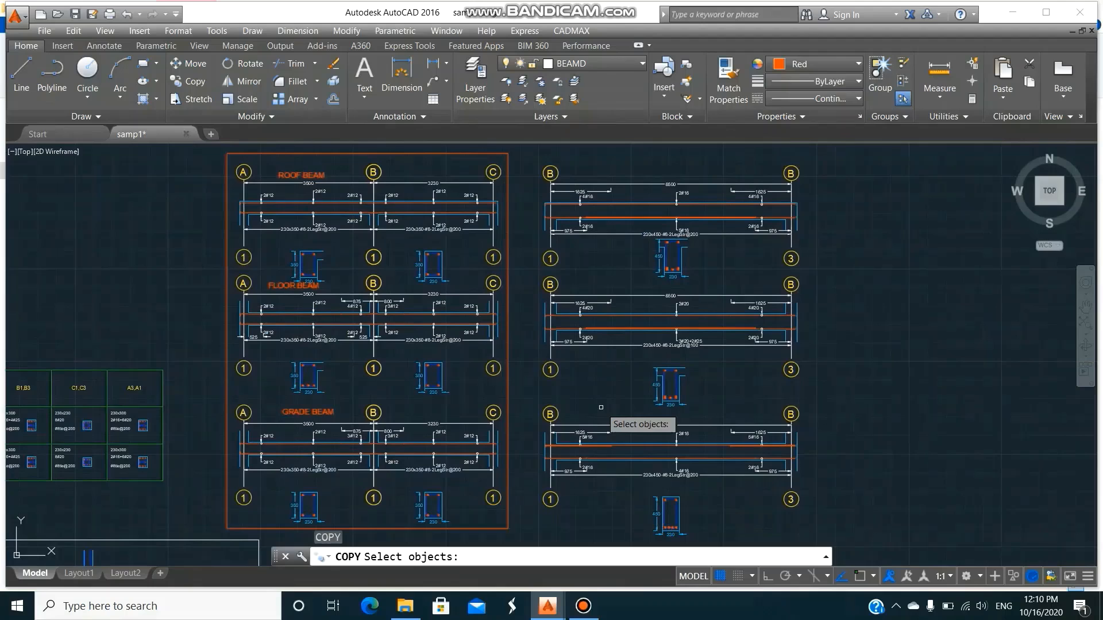
left_click(323, 410)
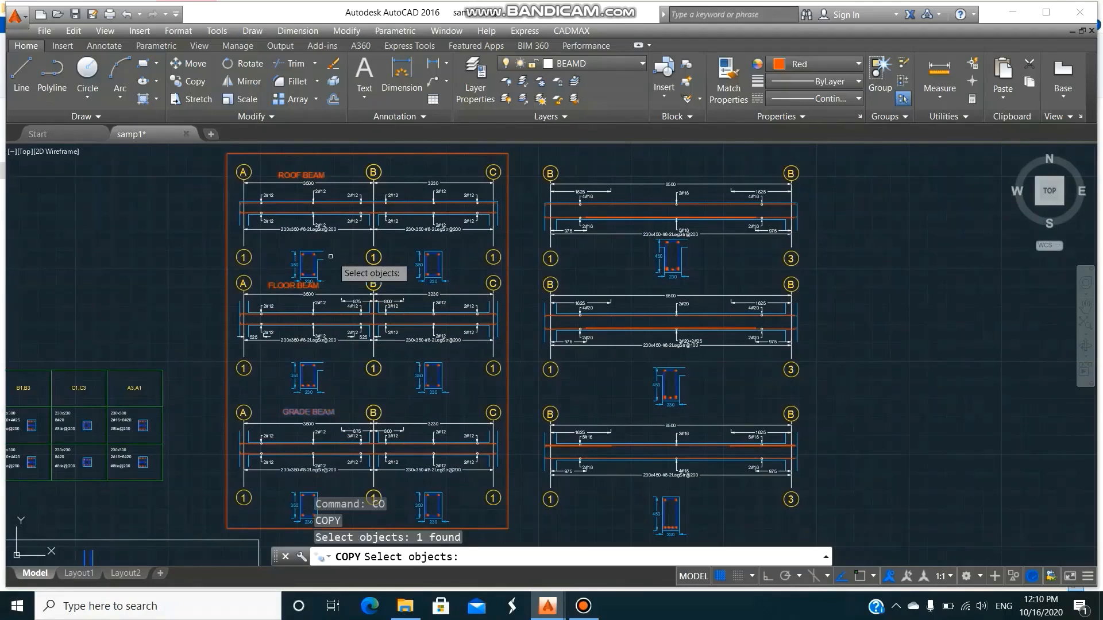
left_click(290, 286)
left_click(302, 173)
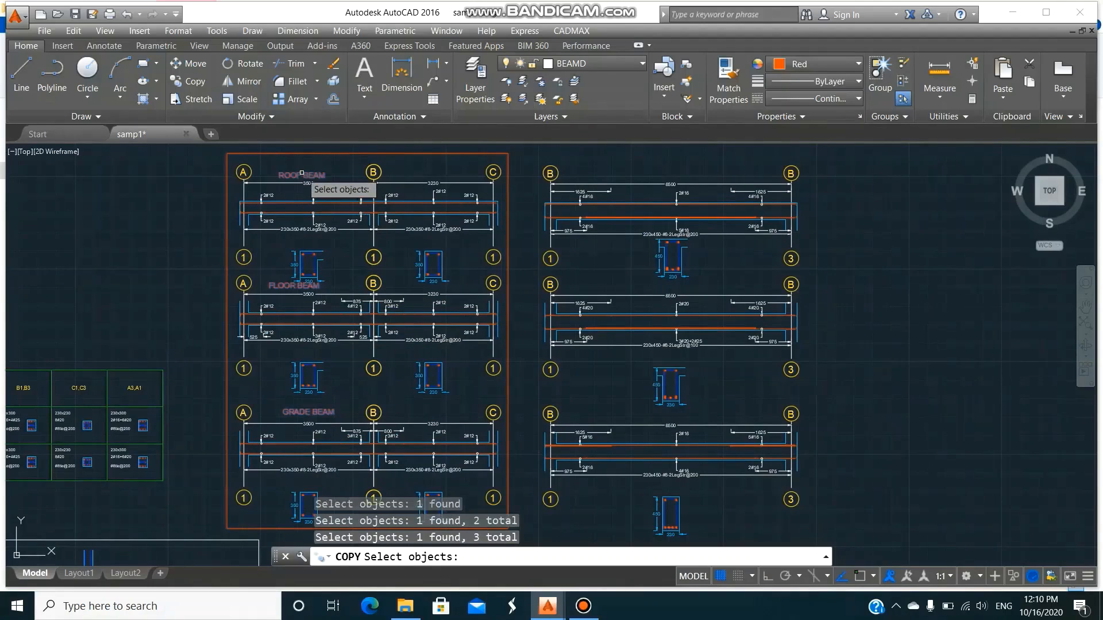
key("Return")
left_click(302, 172)
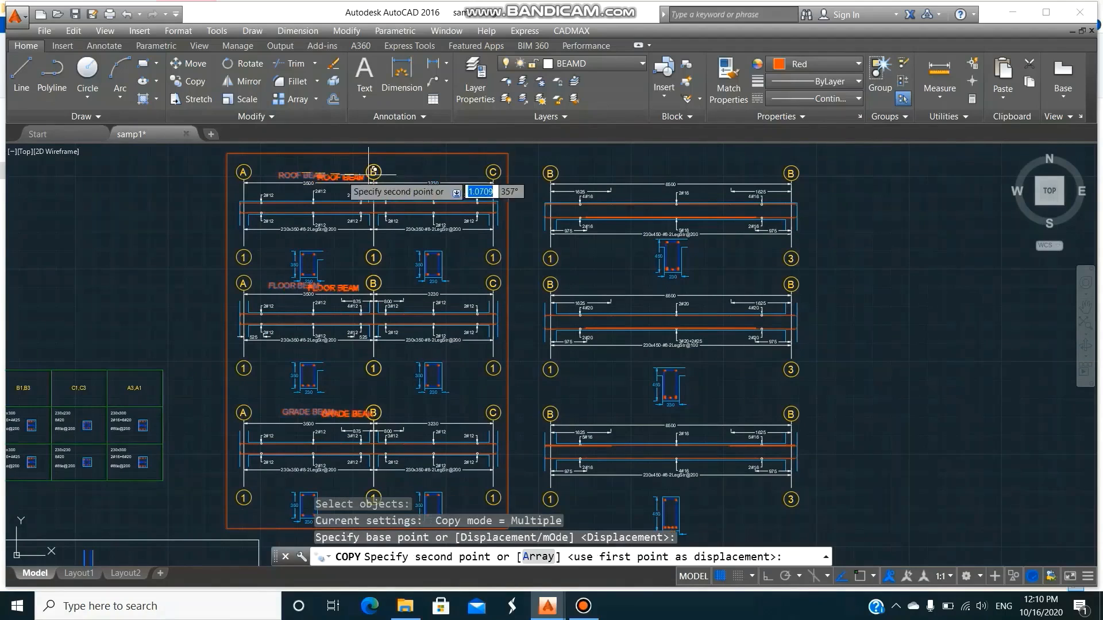
left_click(633, 173)
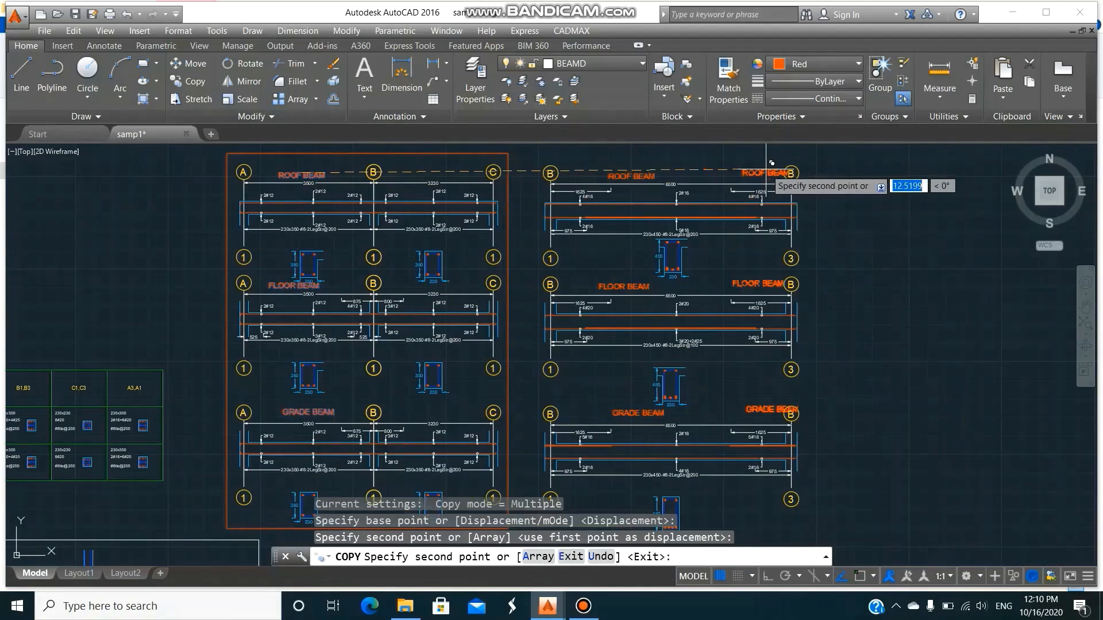
key("Return")
Draw a rectangular frame around all three labelled gridline B beam details and their cross-sections.
type("rec")
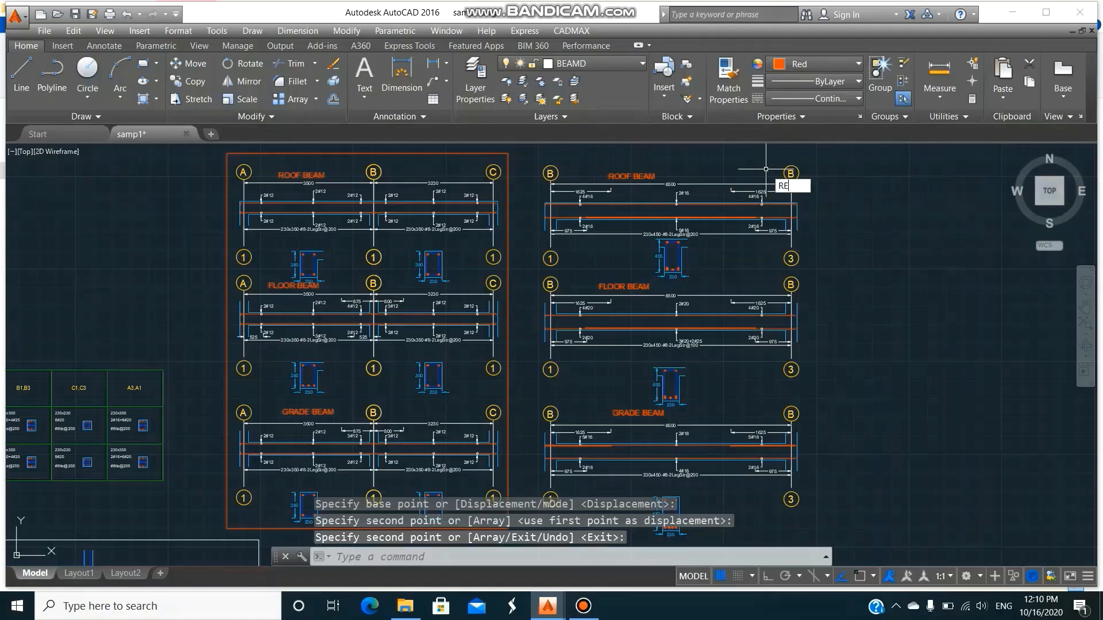
key("Return")
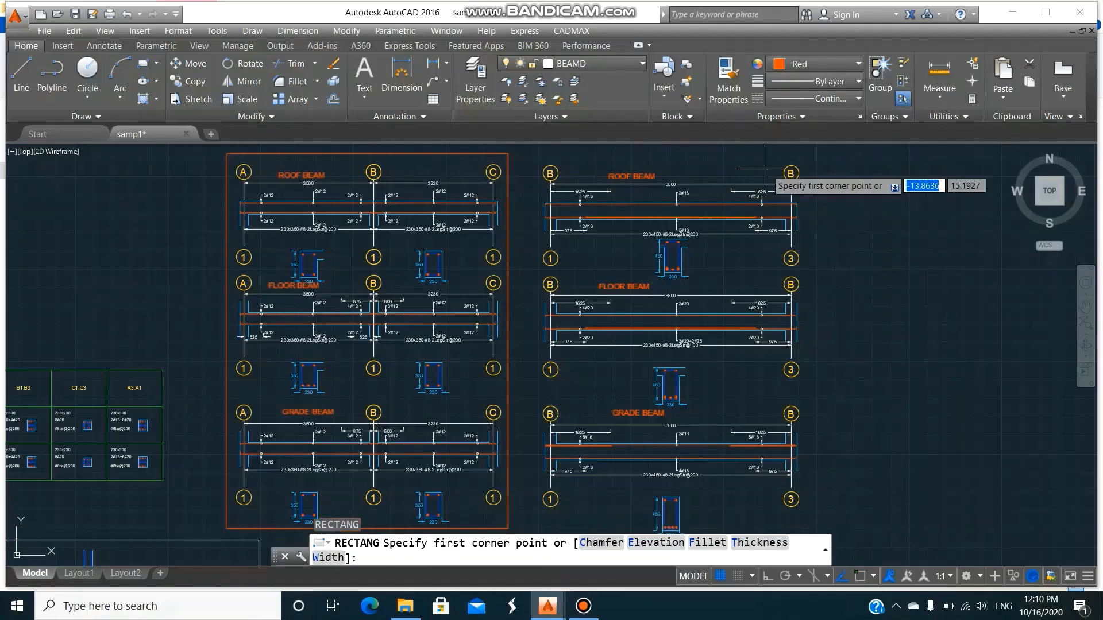
left_click(537, 156)
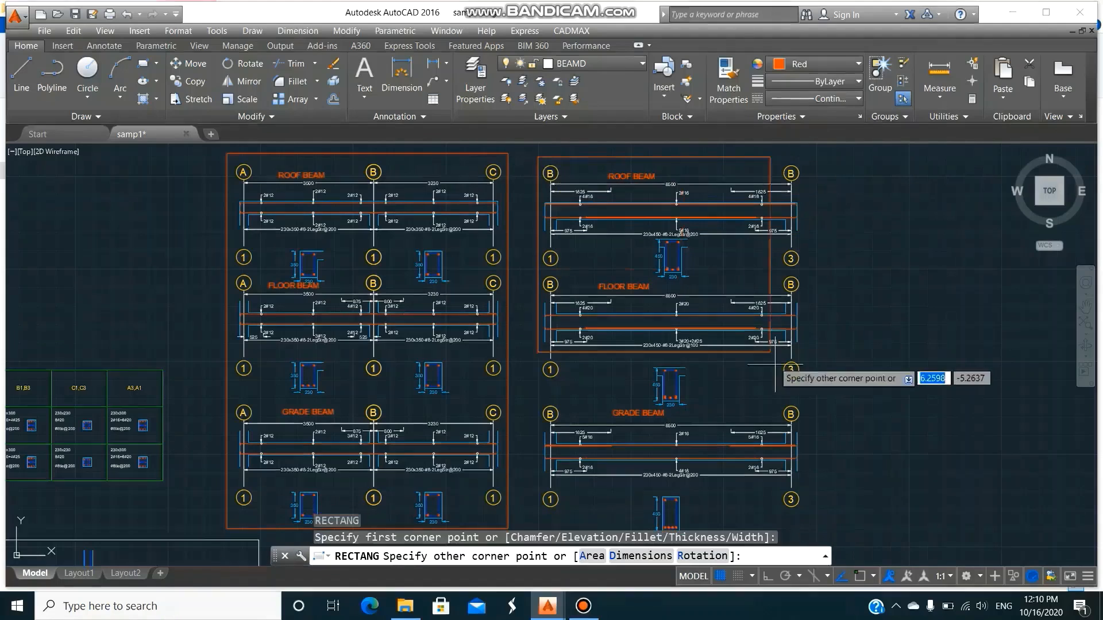
left_click(812, 542)
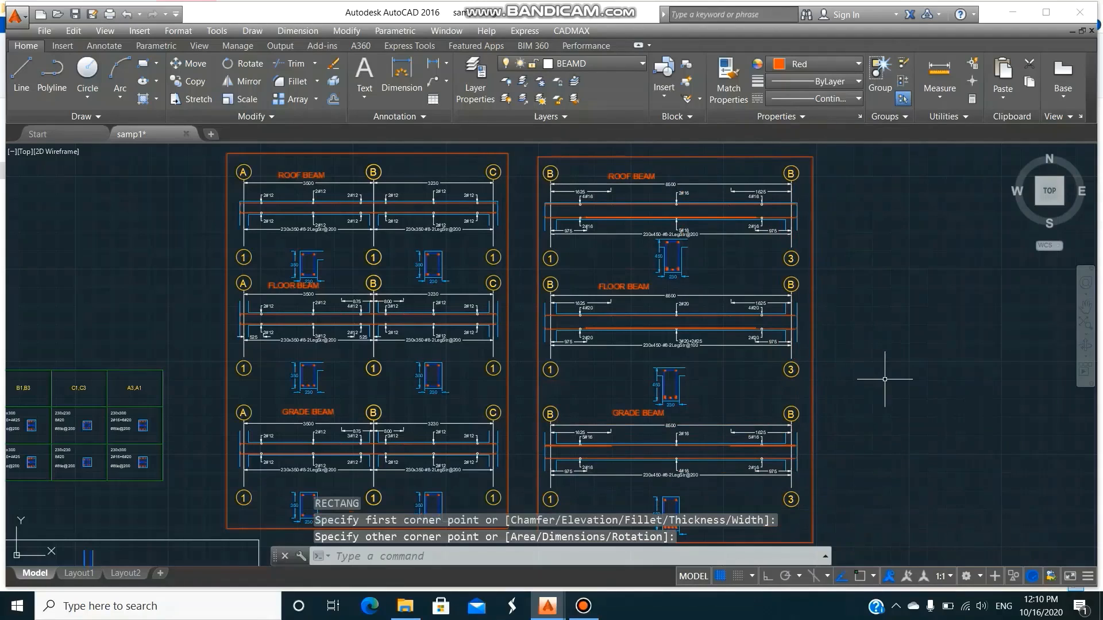
type("z")
key("Return")
scroll(871, 362, "down", 1)
type("A")
key("Return")
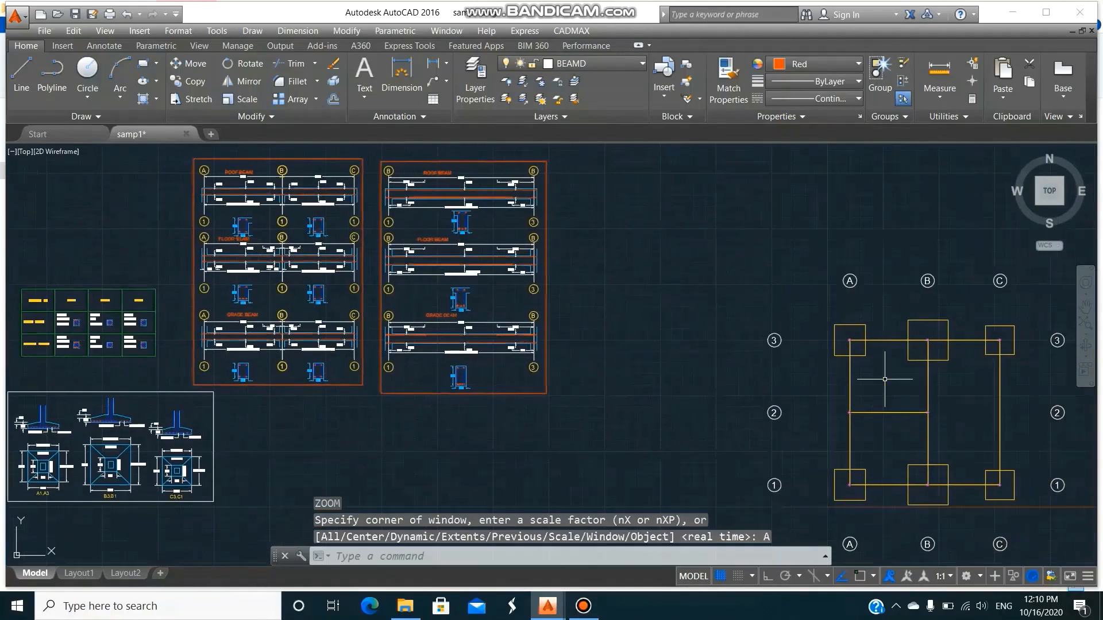
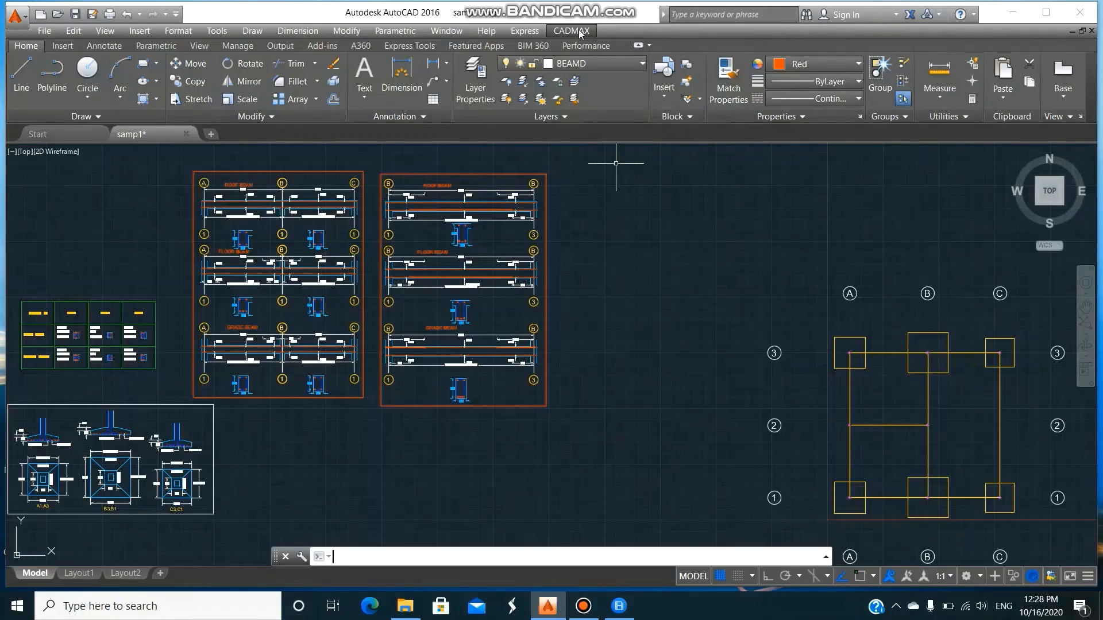
Select the members along gridline C for beam detailing with BEAMDSEL, using layer BEAMD and elevations from 0 to 8 m.
left_click(580, 34)
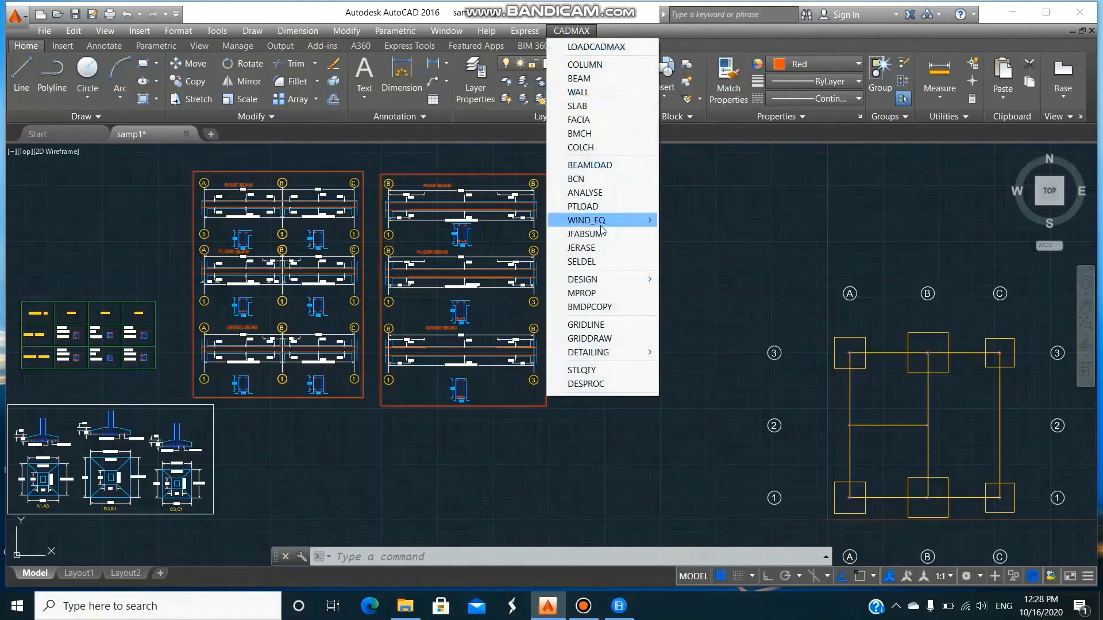
mouse_move(607, 356)
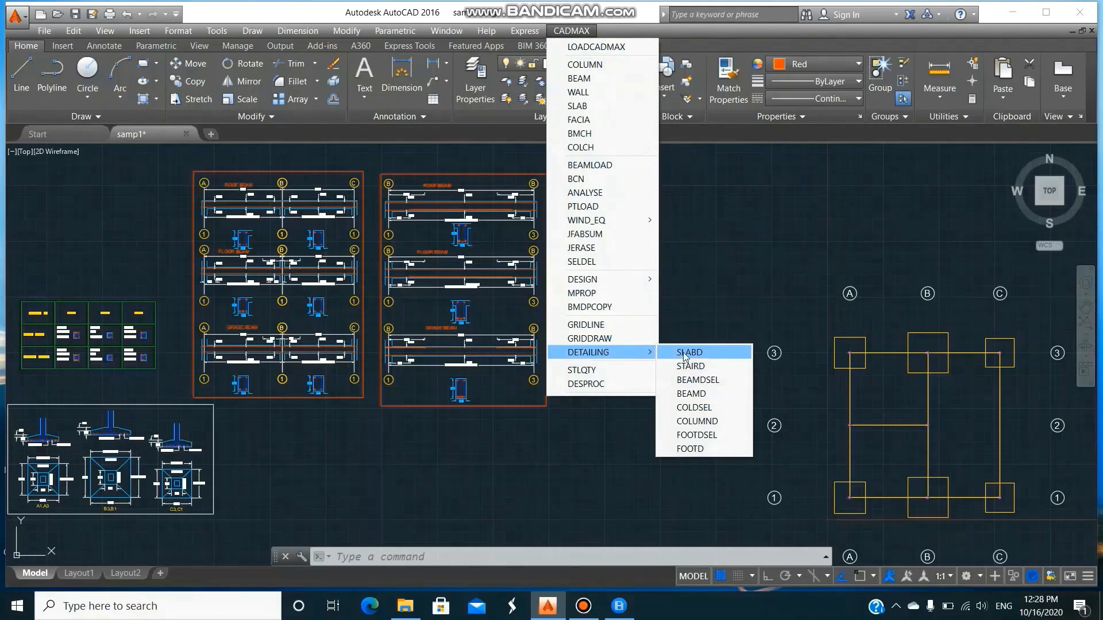
left_click(717, 381)
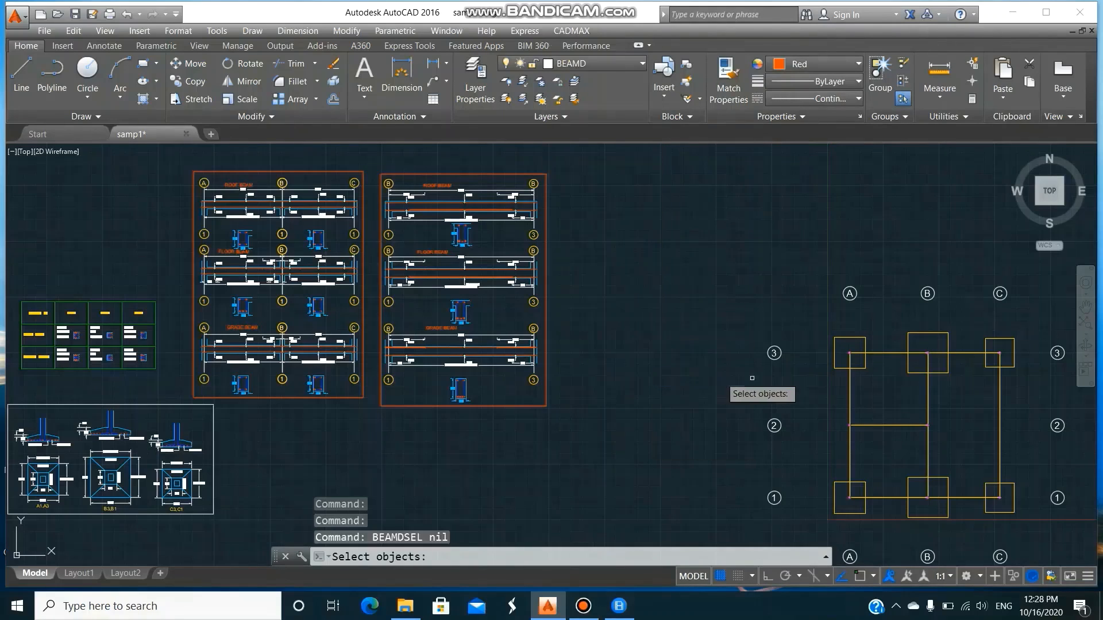
left_click(995, 345)
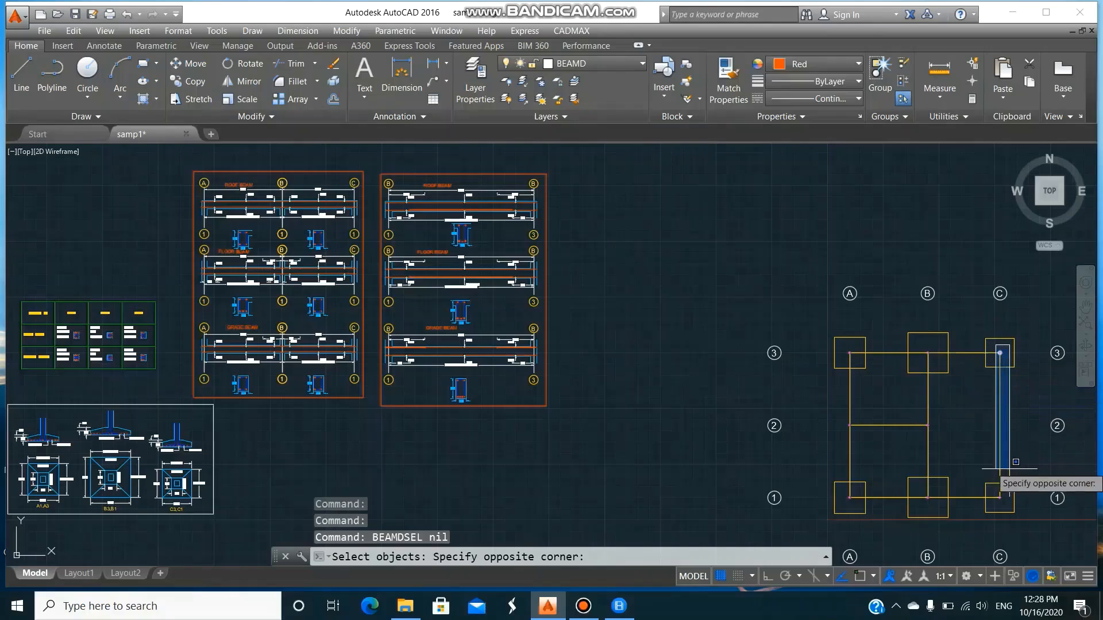
left_click(1014, 505)
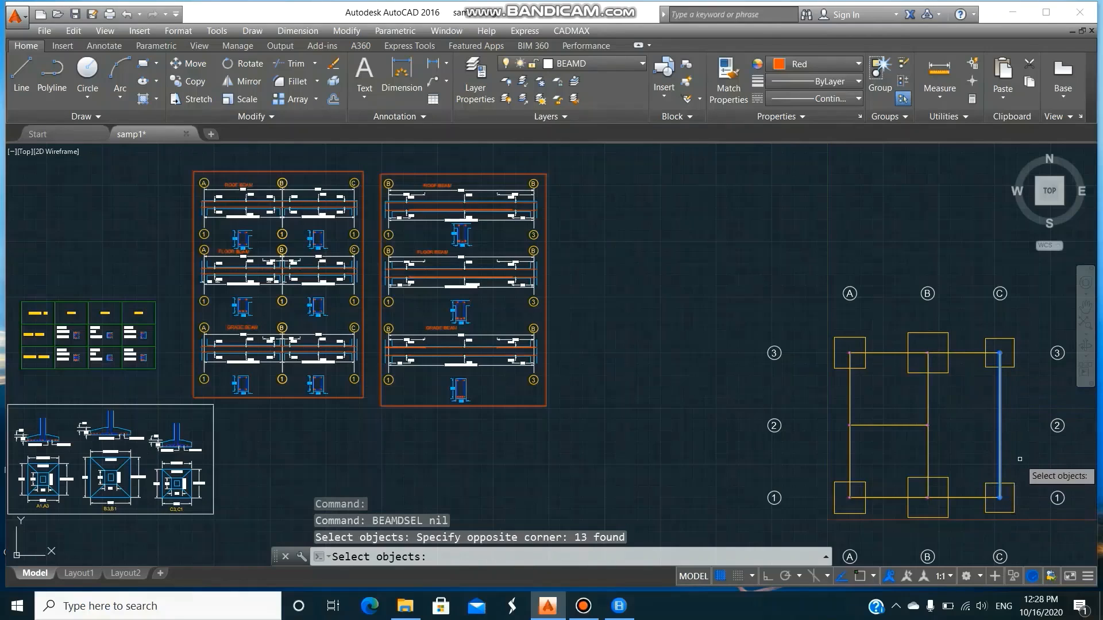
key("Return")
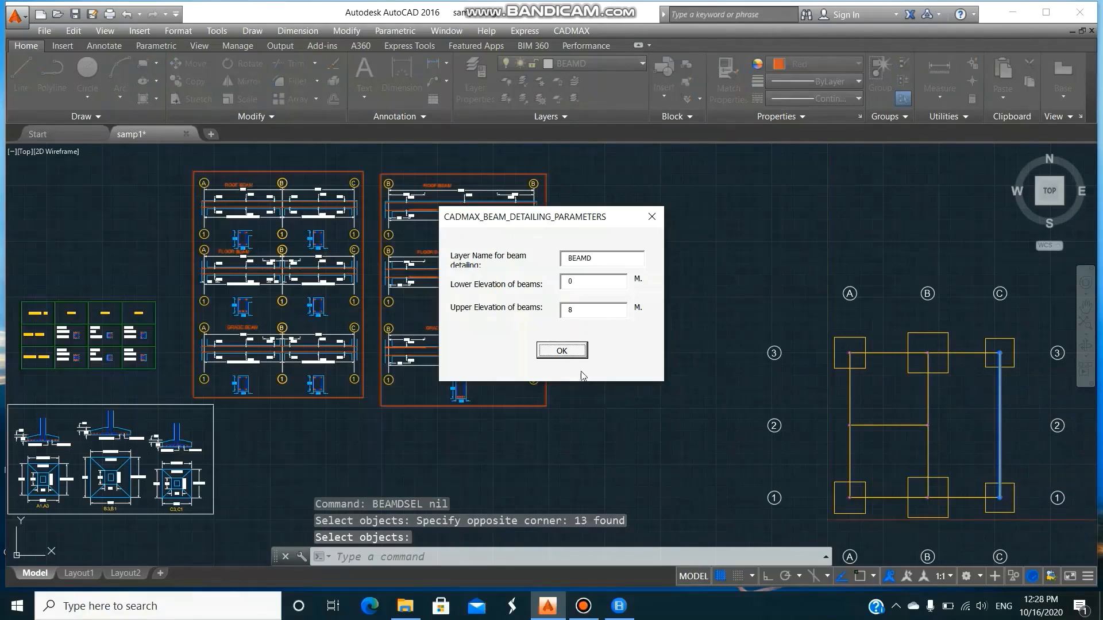
left_click(574, 351)
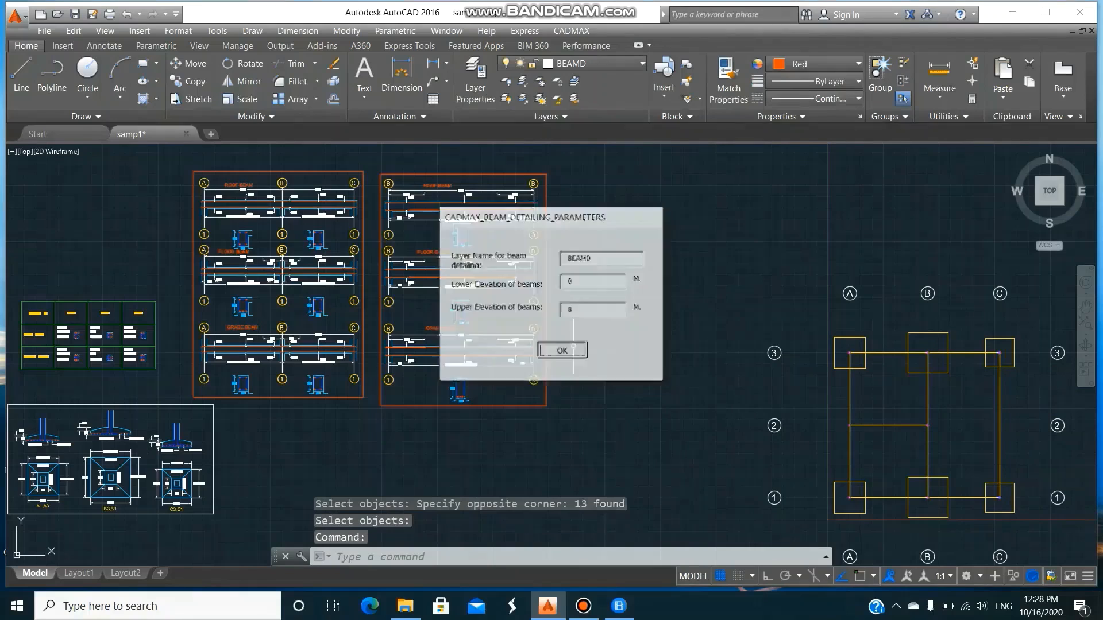
Generate the gridline C beam details with BEAMD in the empty space beside the framed gridline B details.
left_click(572, 31)
mouse_move(604, 353)
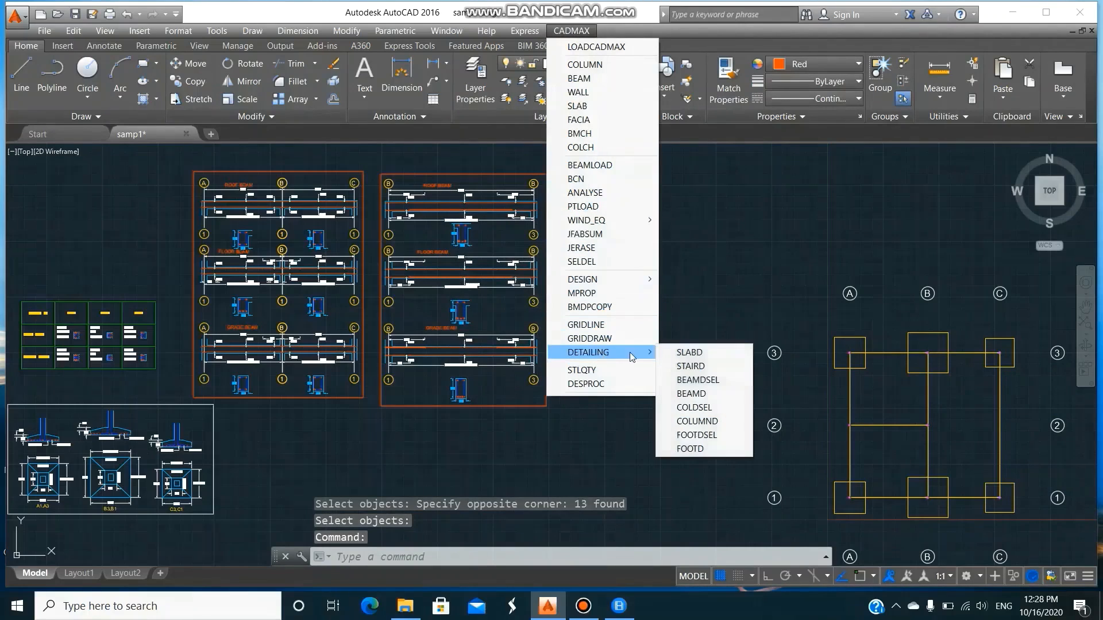
left_click(712, 399)
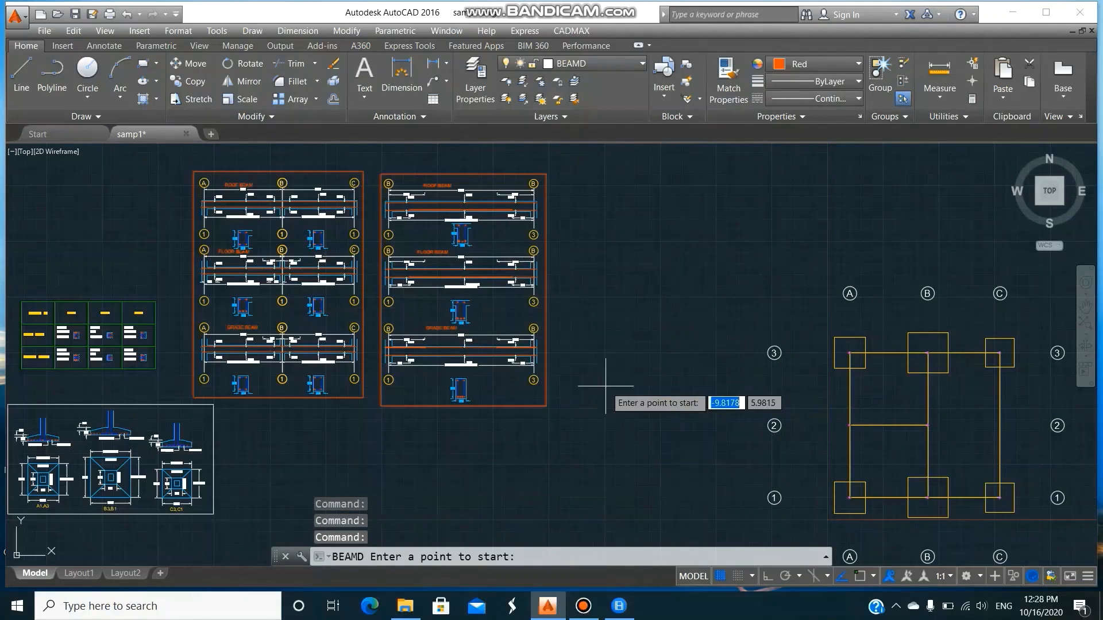
left_click(576, 381)
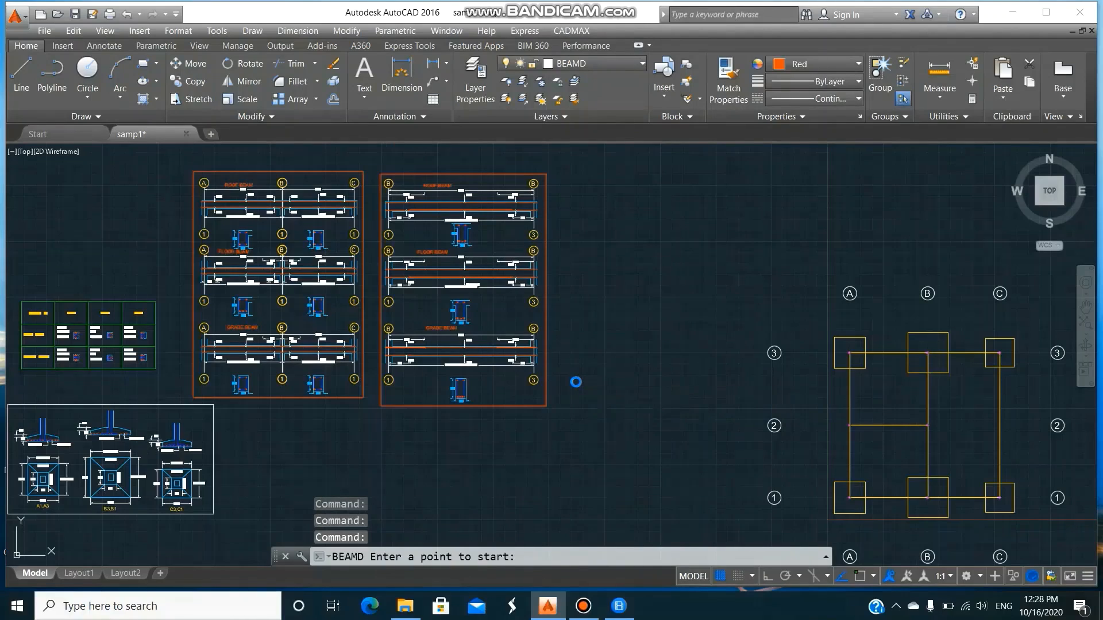
Erase the oversized rectangular frame generated around the gridline C beam details.
type("e")
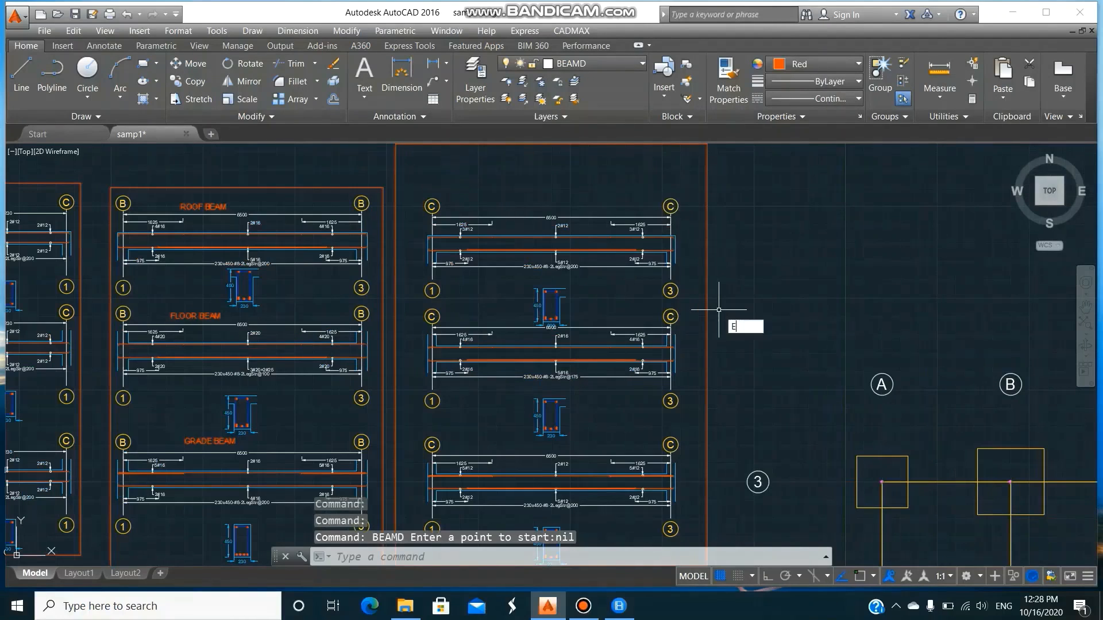
key("Return")
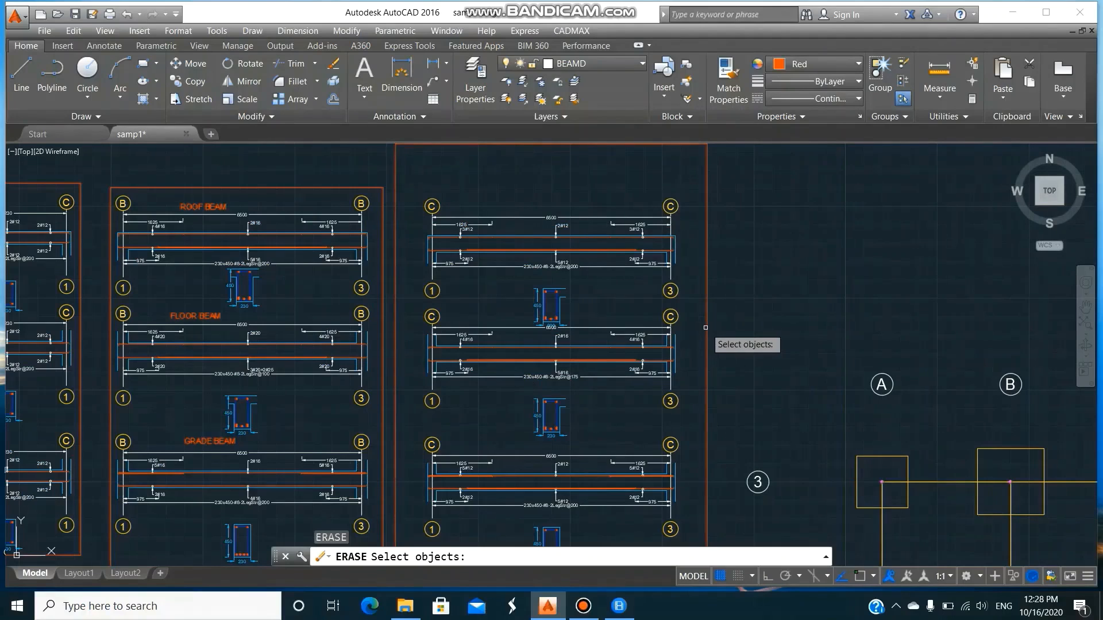
left_click(706, 327)
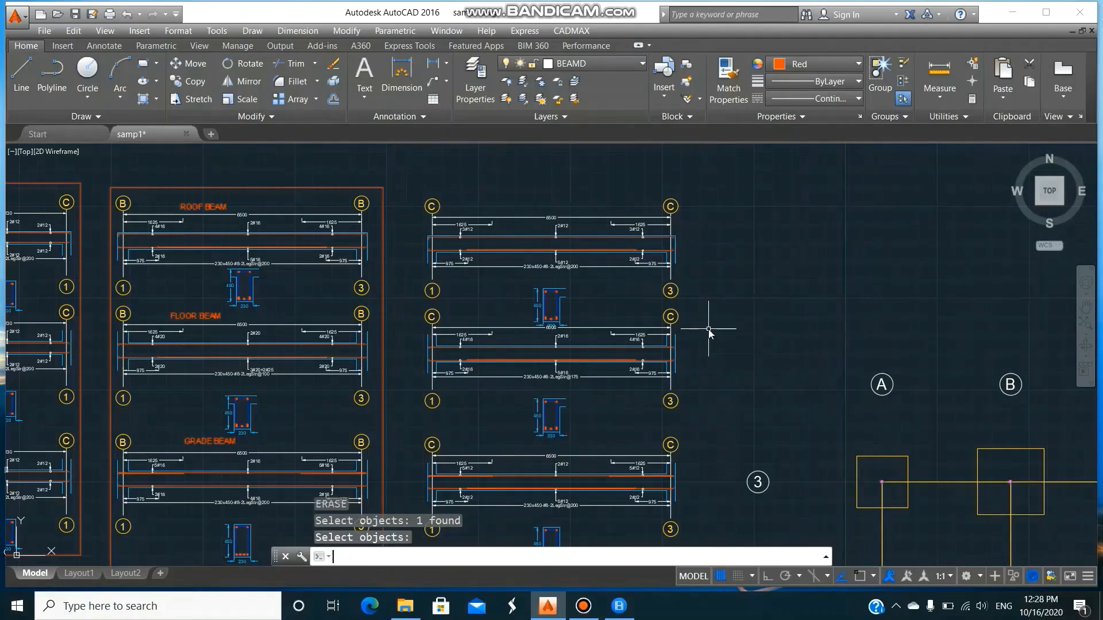
Examine the reinforcement, dimensions and cross-sections of the gridline C beam details from the lowest one upwards.
type("z")
key("Return")
type("w")
key("Return")
left_click(401, 438)
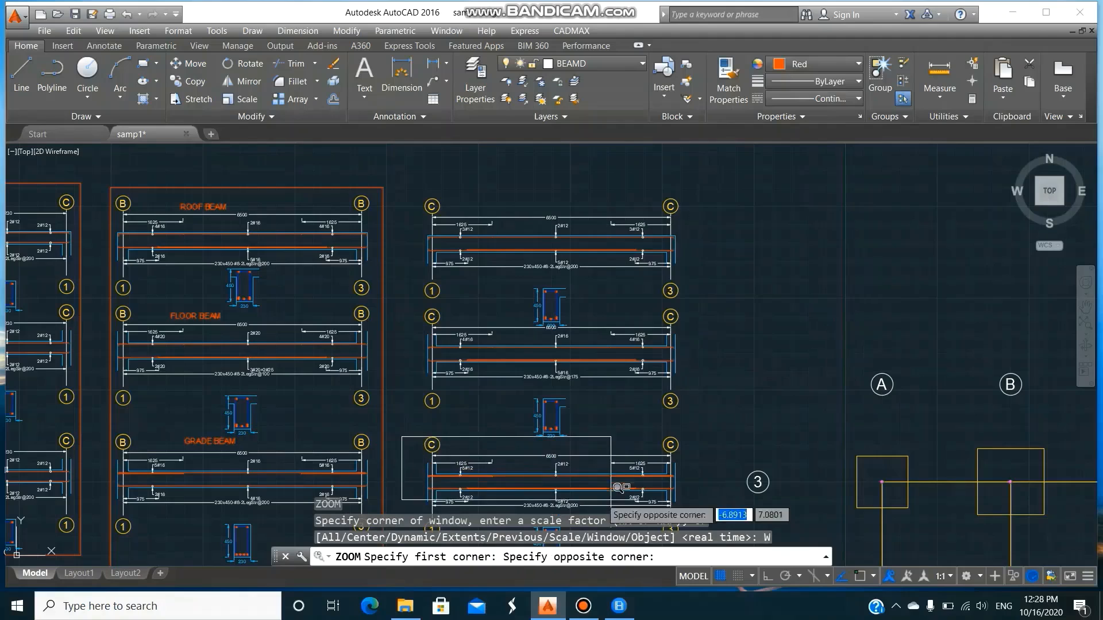
left_click(701, 508)
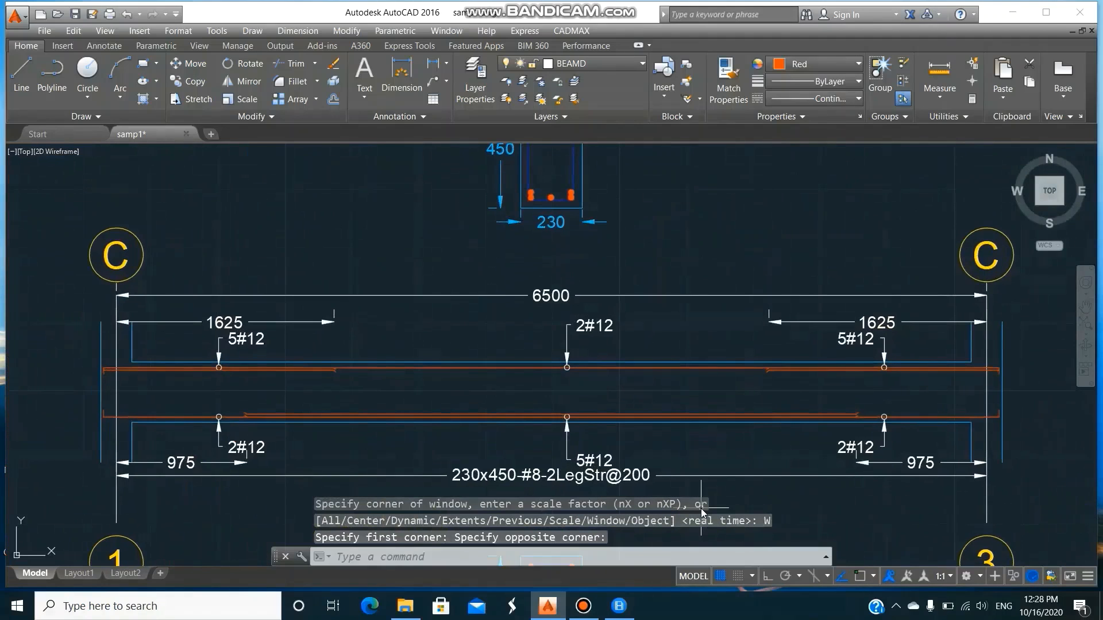
type("p")
key("Return")
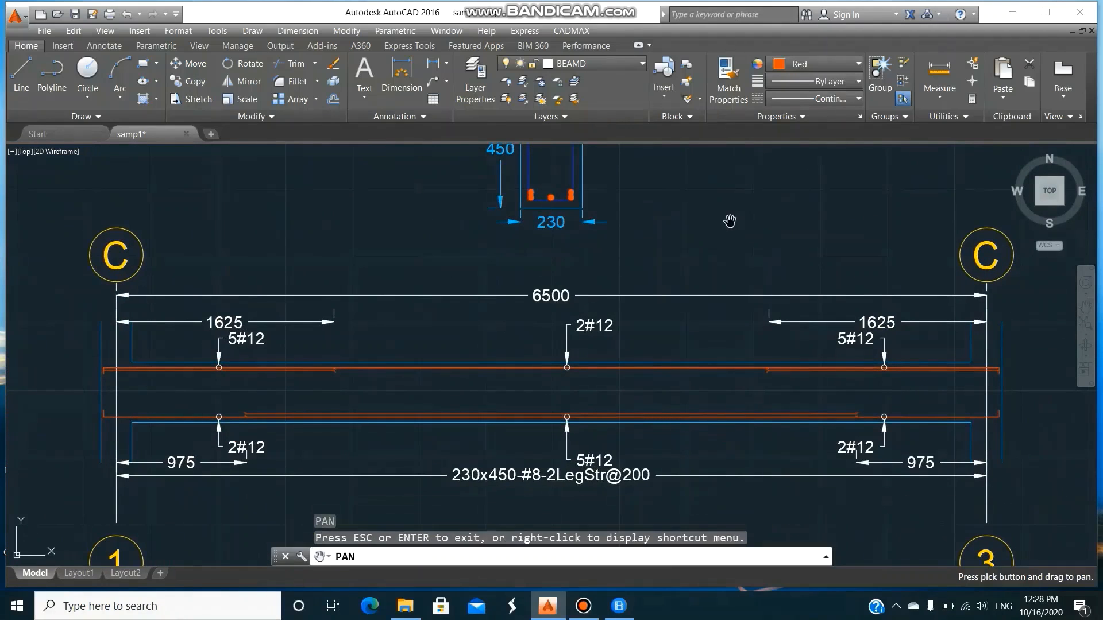
left_click_drag(729, 186, 712, 447)
left_click_drag(695, 317, 695, 454)
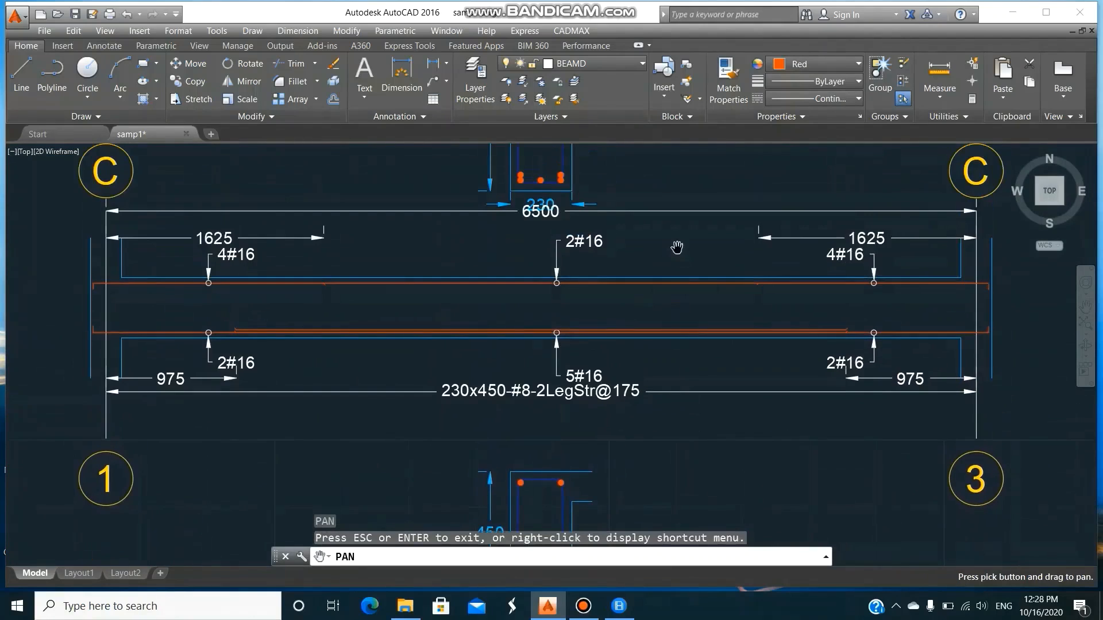
left_click_drag(677, 247, 678, 366)
left_click_drag(679, 324, 681, 369)
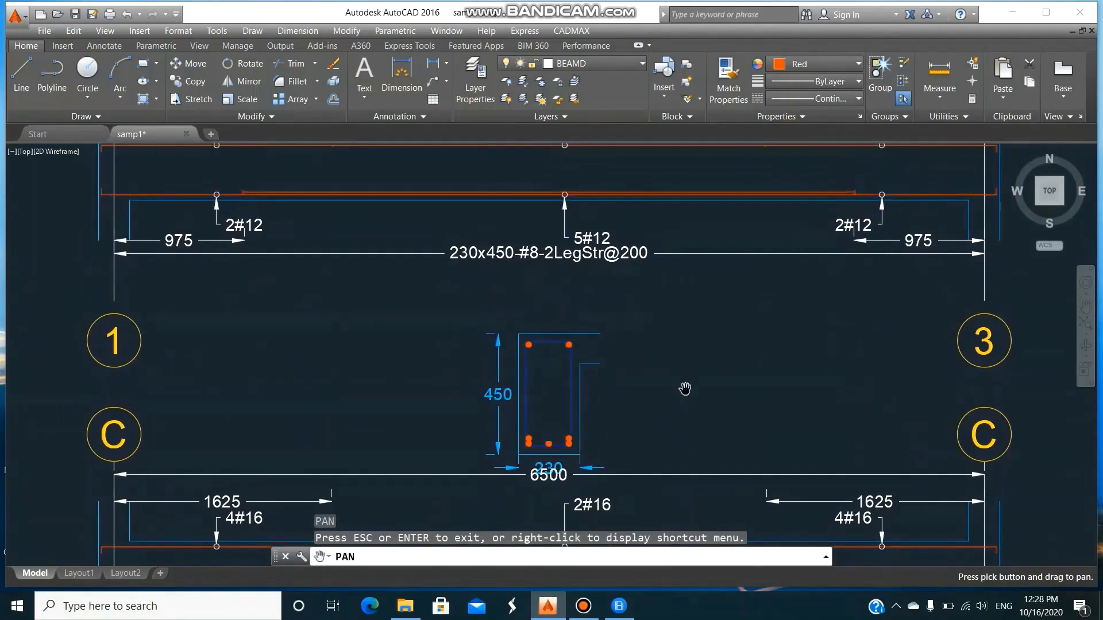
mouse_move(685, 388)
left_mouse_down()
mouse_move(699, 460)
mouse_move(694, 396)
left_mouse_up()
key("Escape")
Move the top gridline C beam's 230x450 cross-section up, clear of the 6500 dimension of the beam below.
type("m")
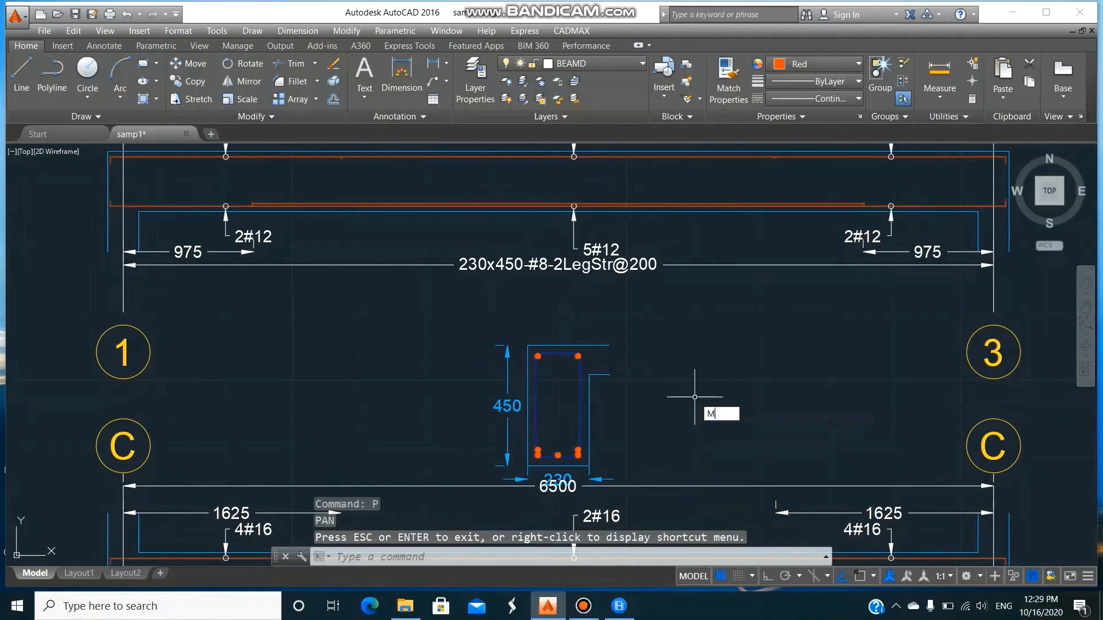
key("Return")
left_click(469, 316)
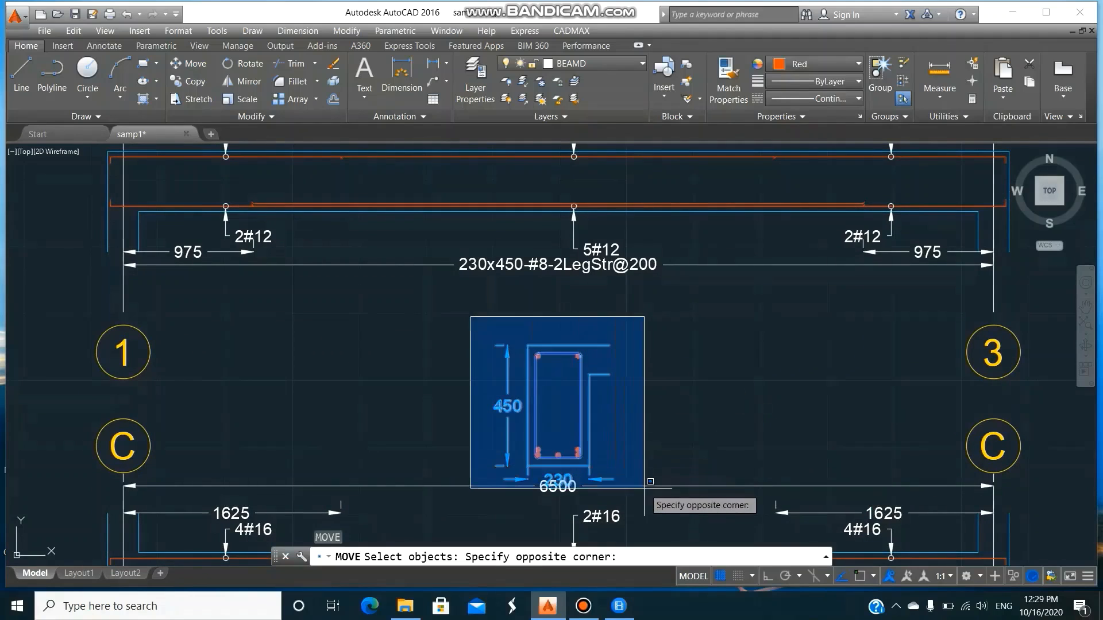
left_click(654, 515)
key("Return")
left_click(651, 421)
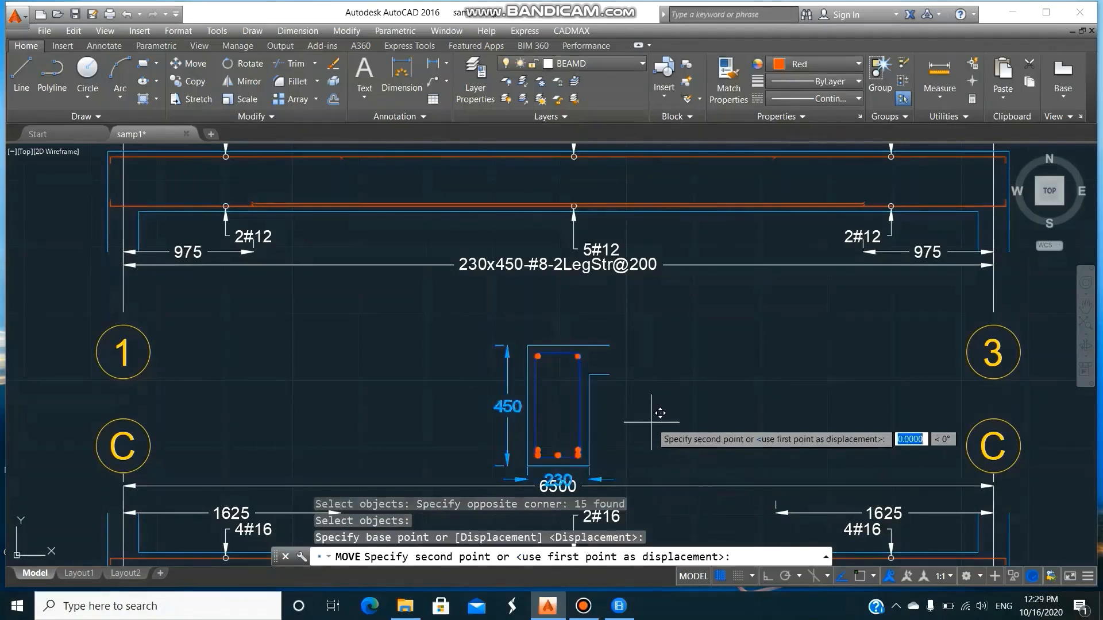
left_click(671, 349)
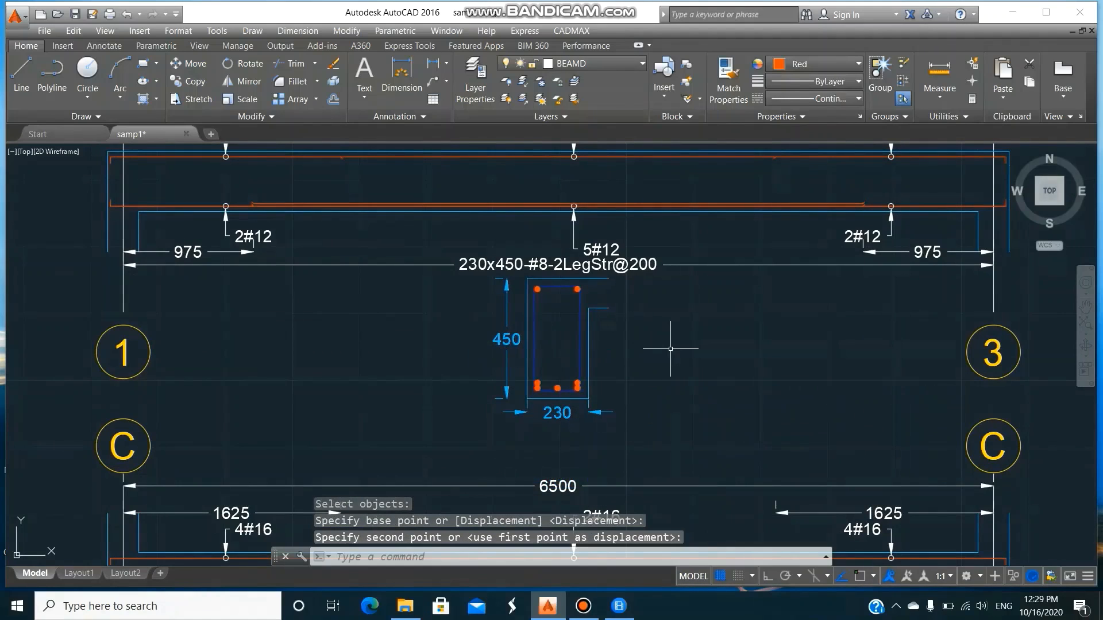
Draw a rectangular frame around all three gridline C beam details and their cross-sections.
type("z")
key("Return")
type("a")
key("Return")
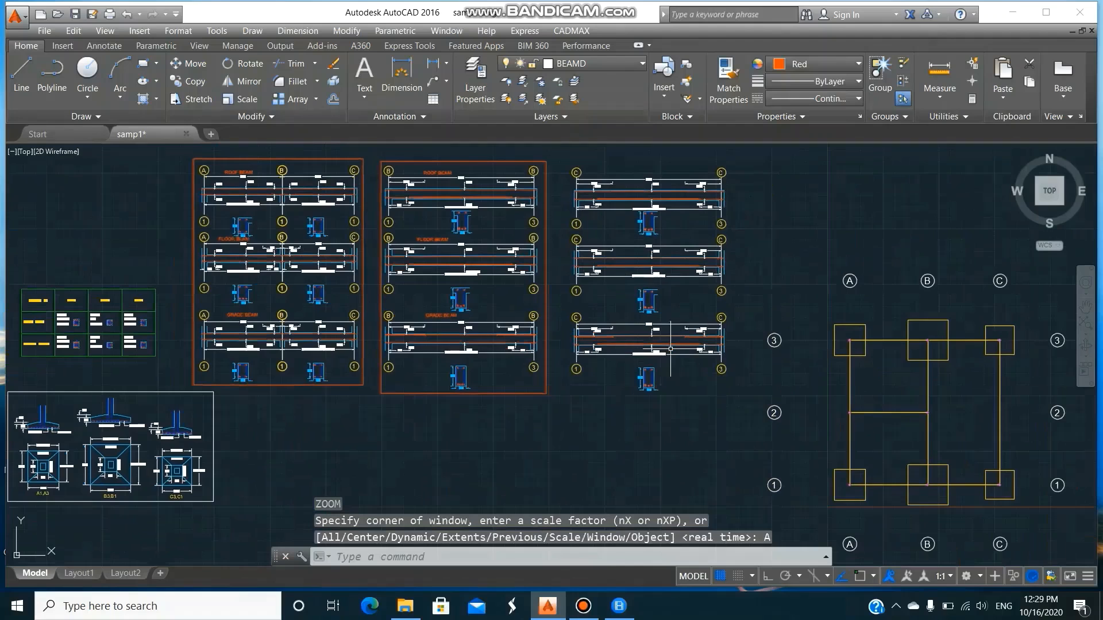
type("rec")
key("Return")
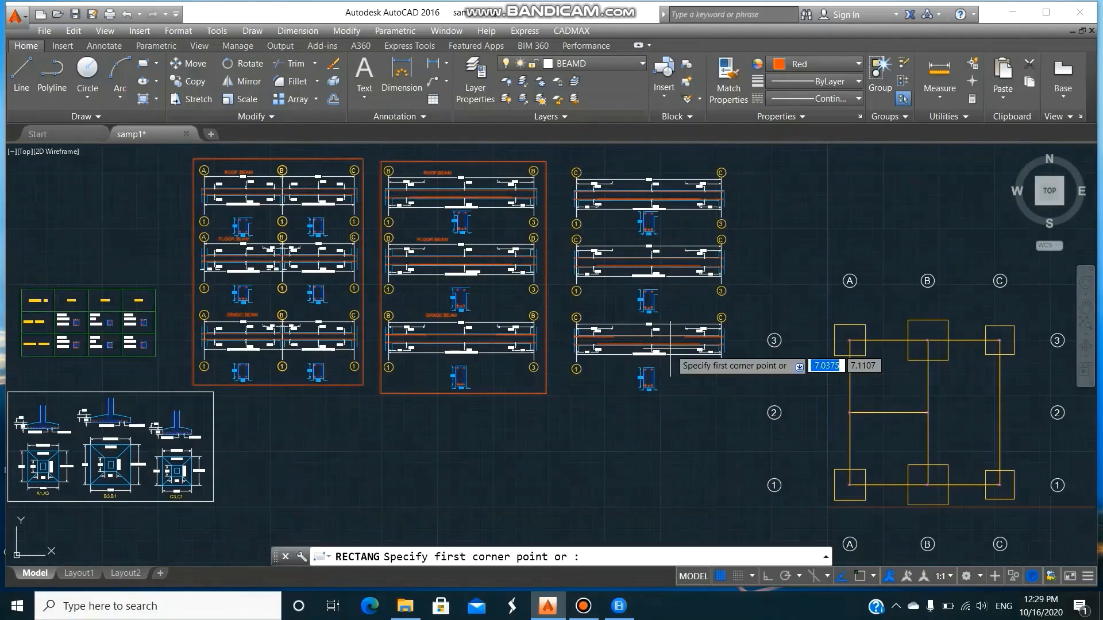
left_click(564, 162)
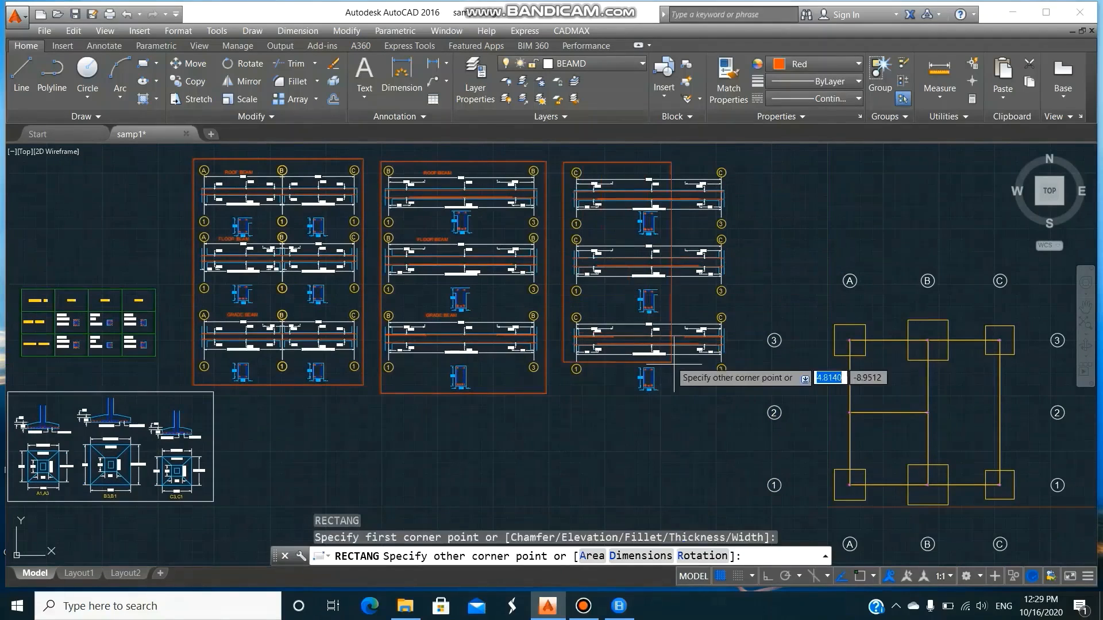
left_click(731, 401)
Copy the ROOF BEAM, FLOOR BEAM and GRADE BEAM labels from the gridline B details to the matching gridline C beams and save the drawing.
type("co")
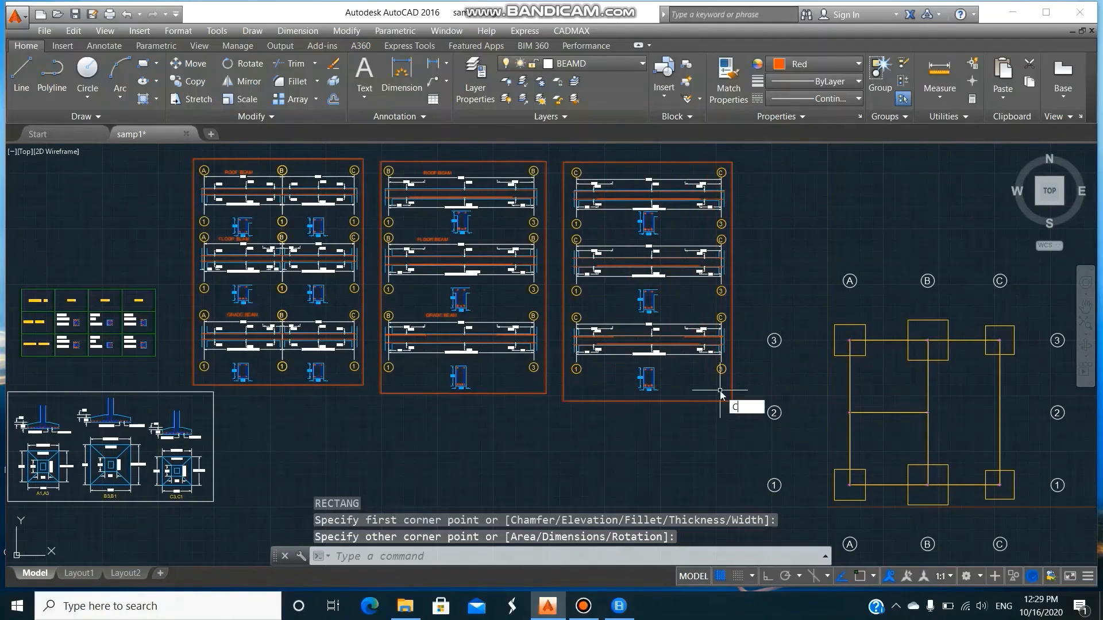
key("Return")
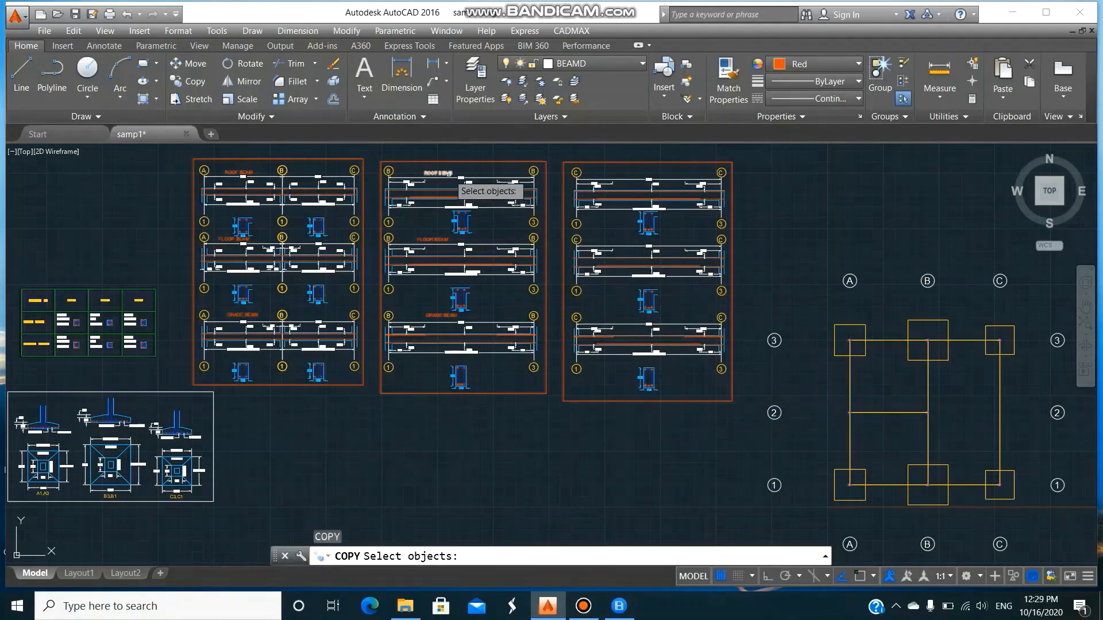
left_click(443, 173)
left_click(440, 238)
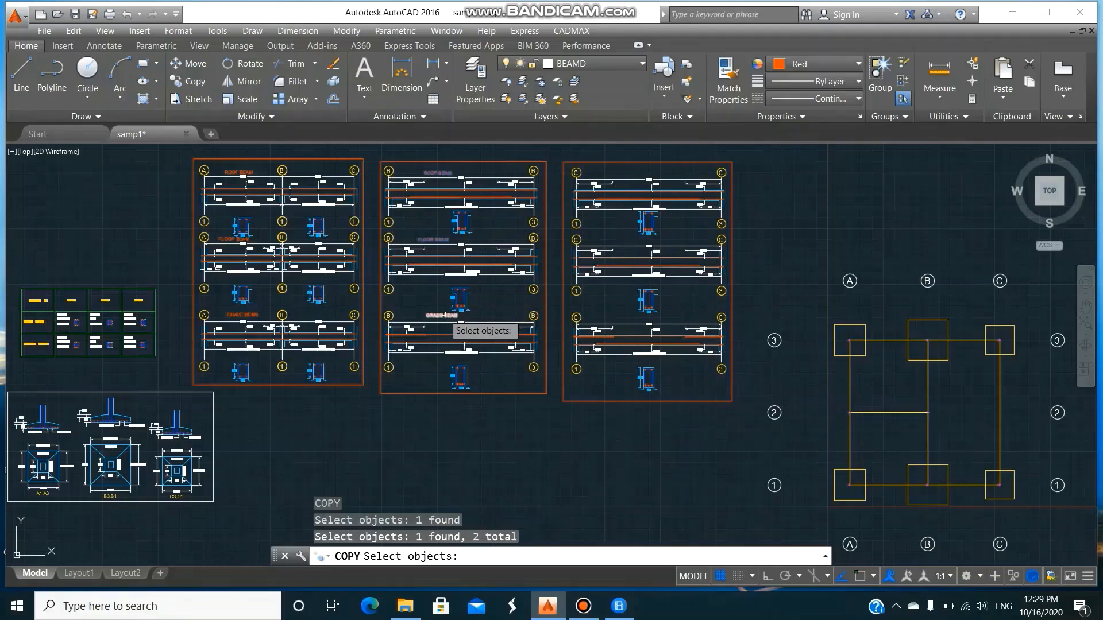
left_click(443, 315)
key("Return")
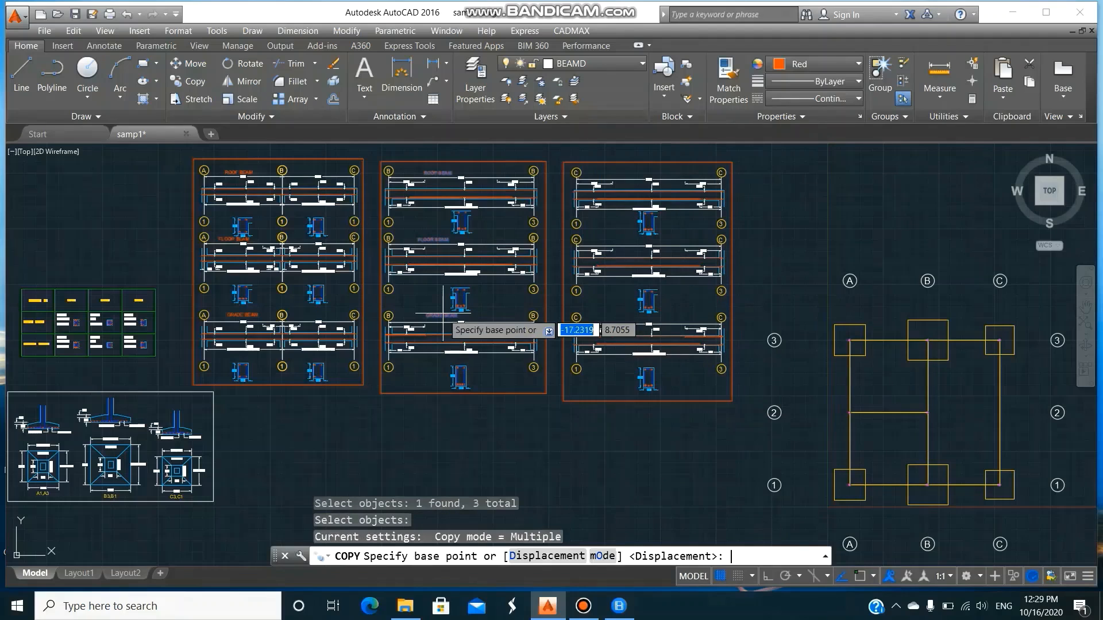
left_click(442, 173)
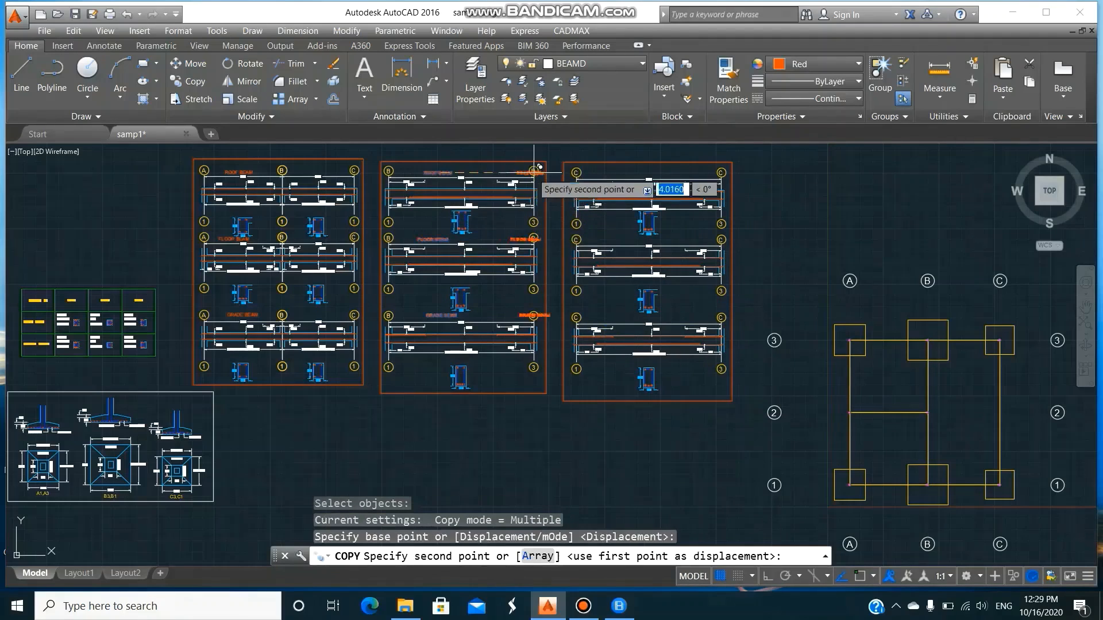
left_click(612, 175)
key("Return")
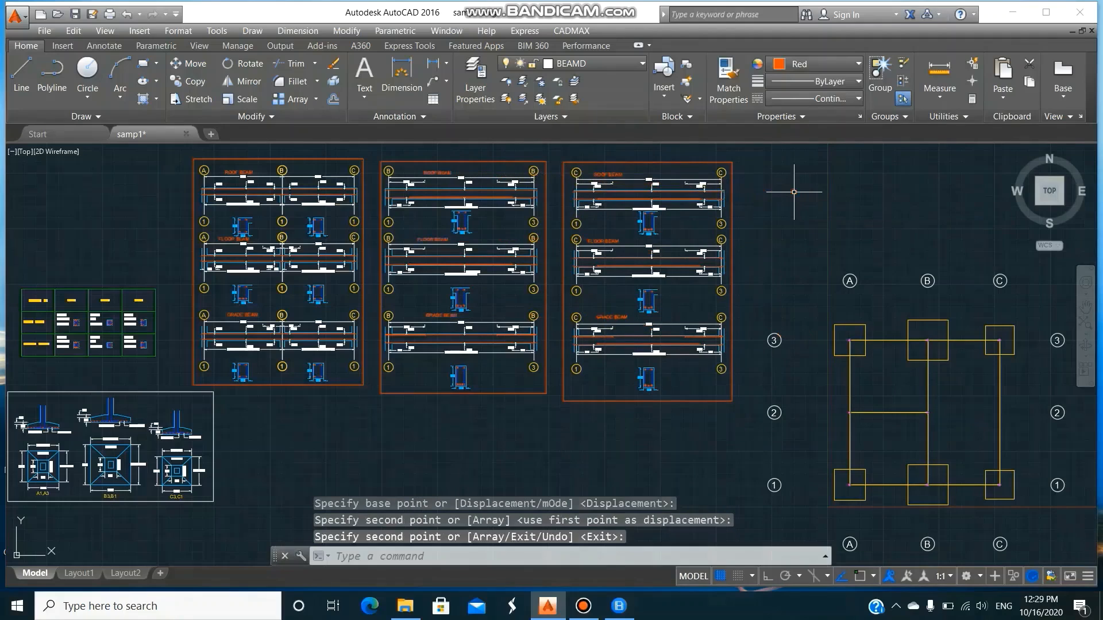
left_click(75, 14)
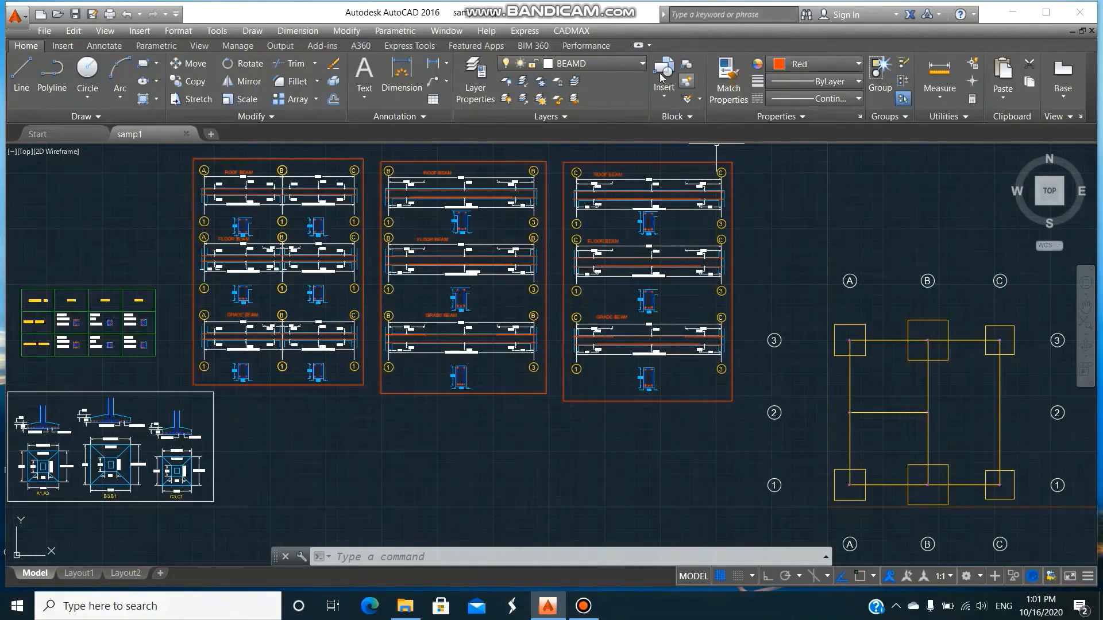
Generate the CADMAX slab detailing on layer SLABD for elevations 0 to 5 m, using SLAB as the slabs' layer.
left_click(582, 31)
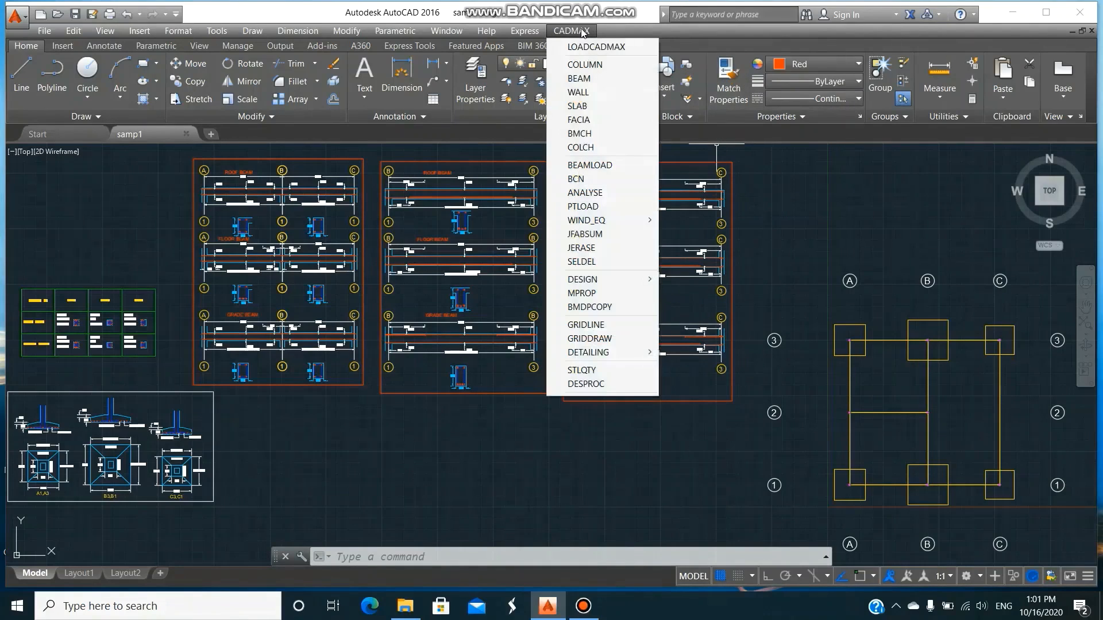
mouse_move(592, 356)
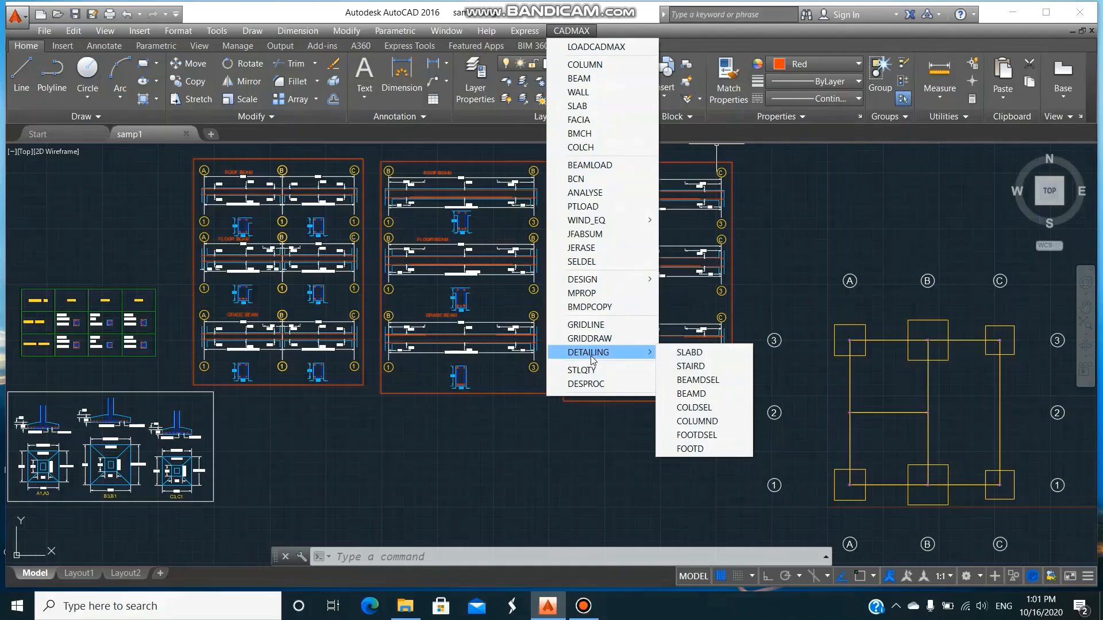
left_click(691, 352)
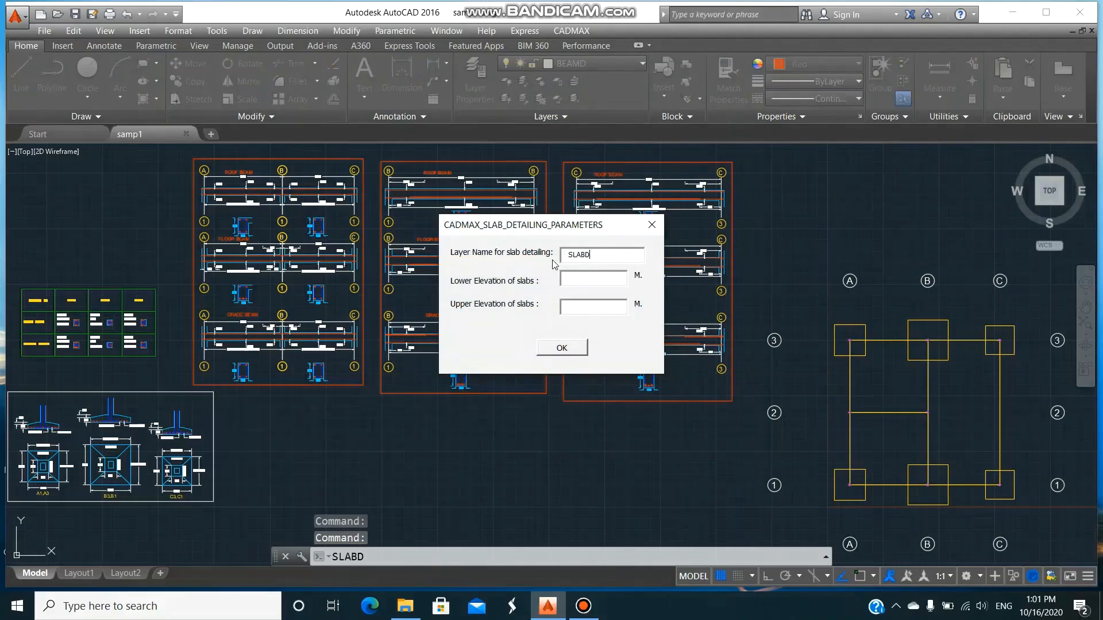
left_click(585, 278)
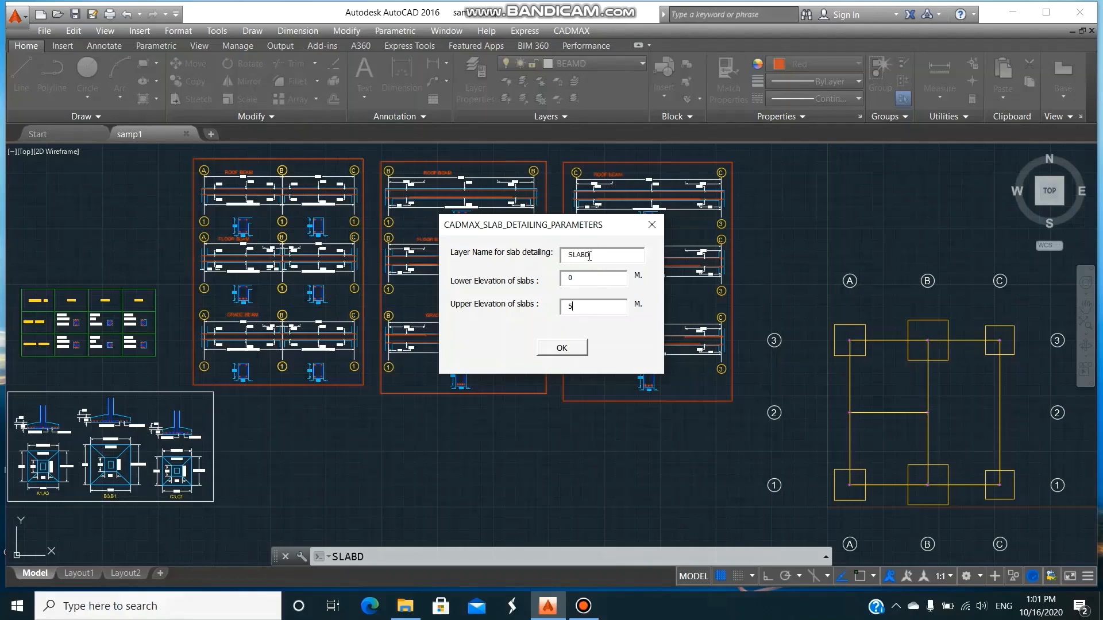
left_click(578, 350)
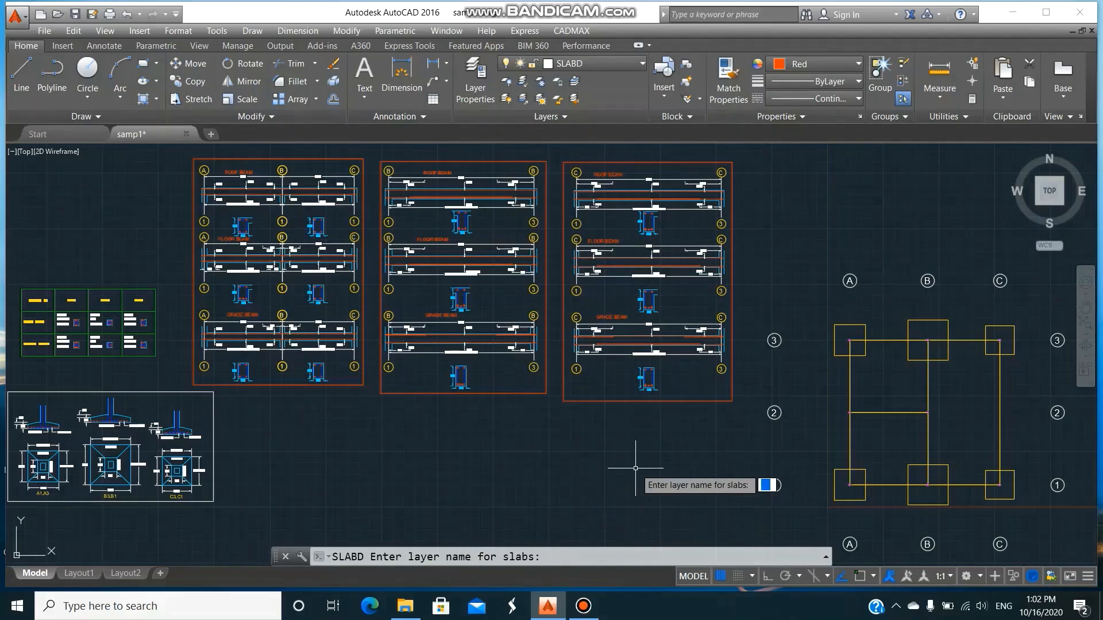
type("SLAB")
key("Return")
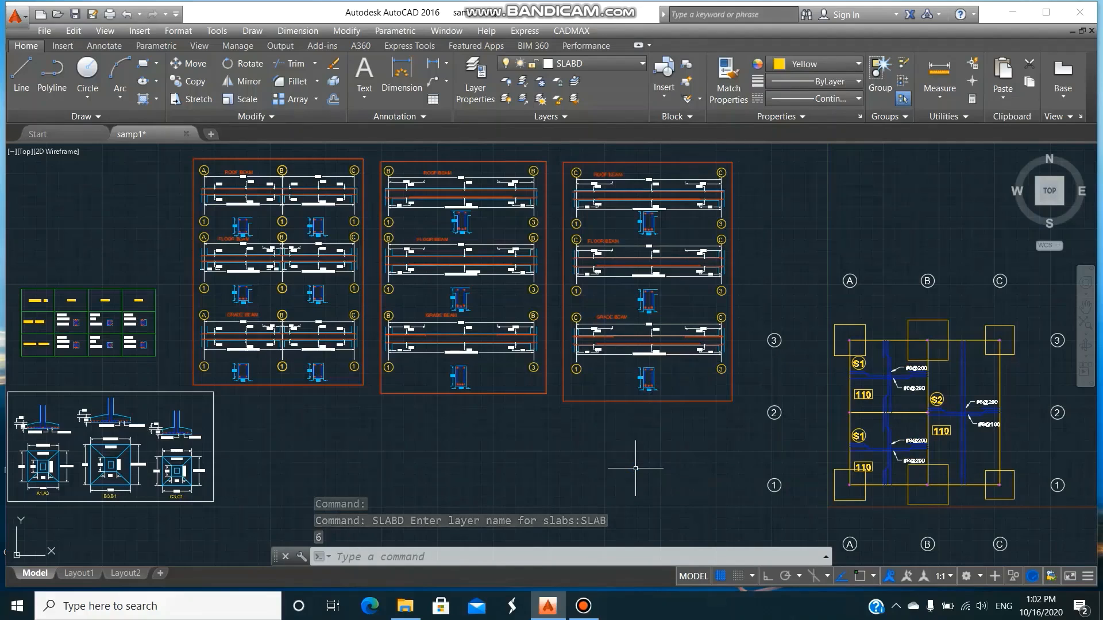
Examine the slab numbers, thicknesses and reinforcement details generated on the gridline plan.
type("z")
key("Return")
type("w")
key("Return")
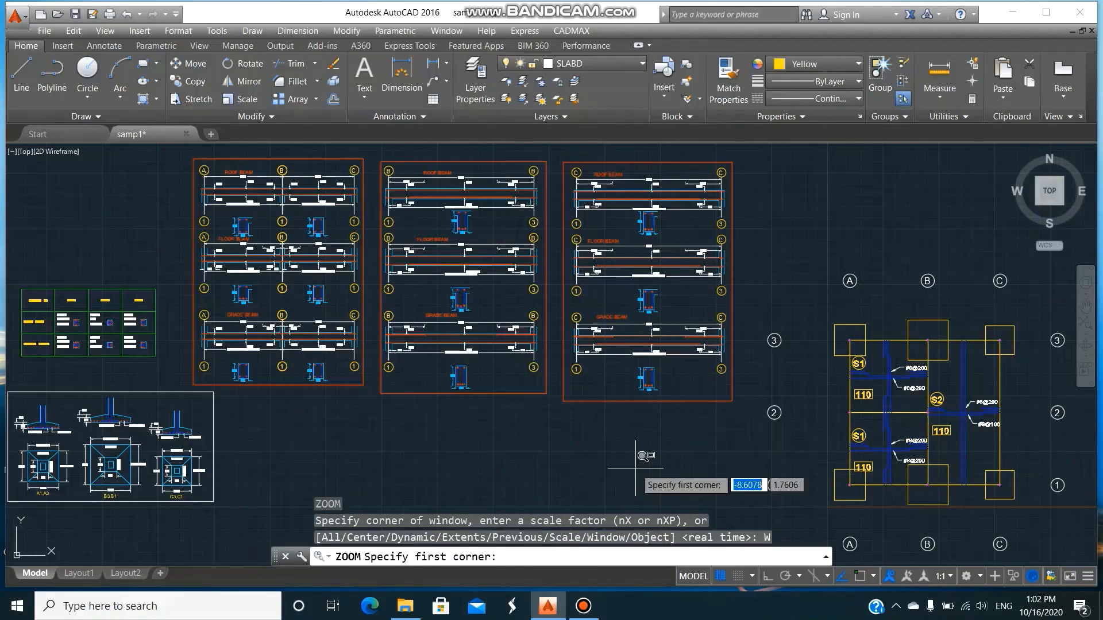
left_click(778, 261)
left_click(1044, 535)
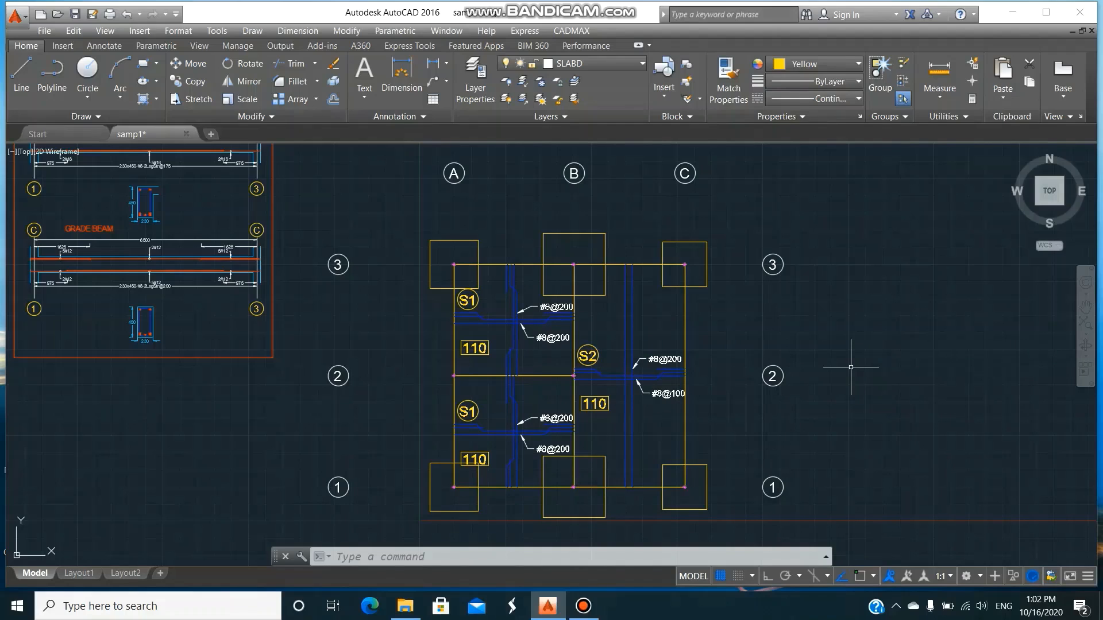
Turn off the SLABD layer and make BEAM the current layer.
type("la")
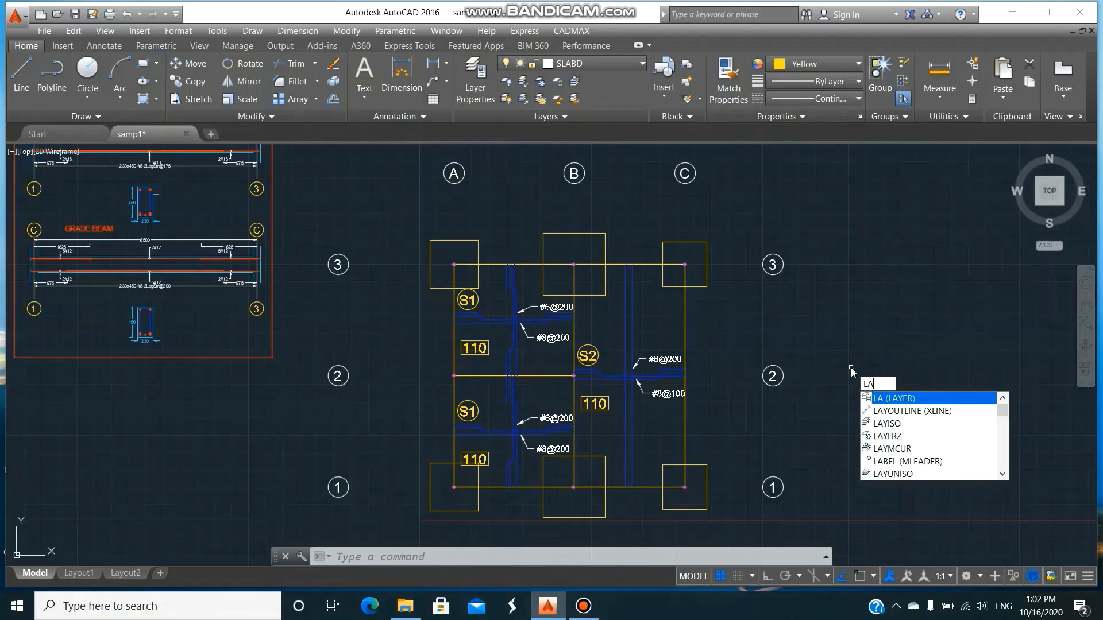
key("Return")
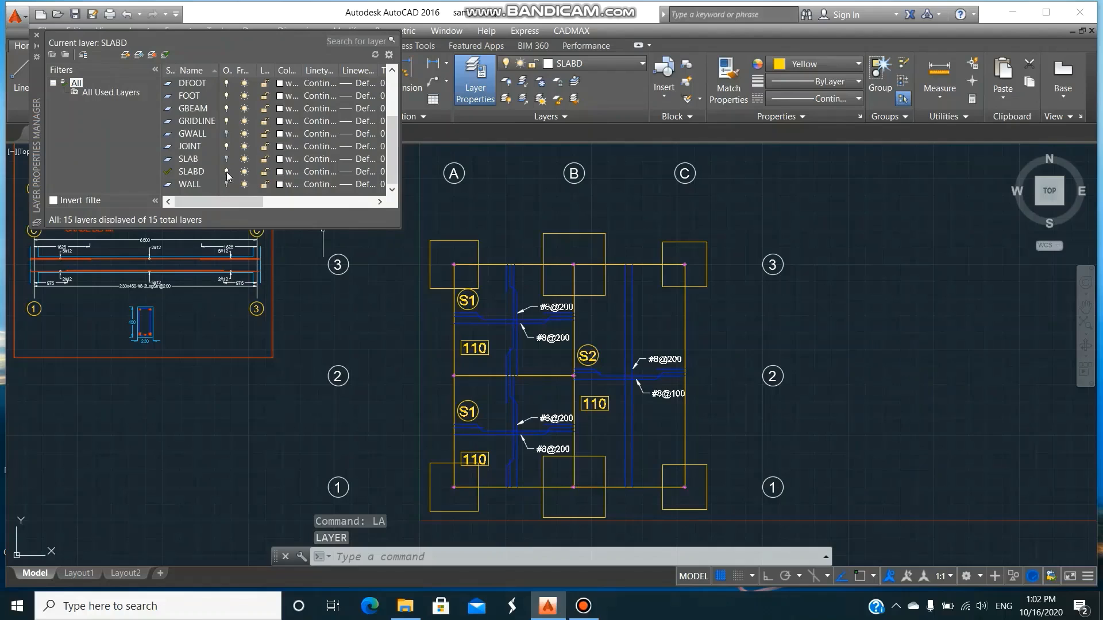
left_click(227, 173)
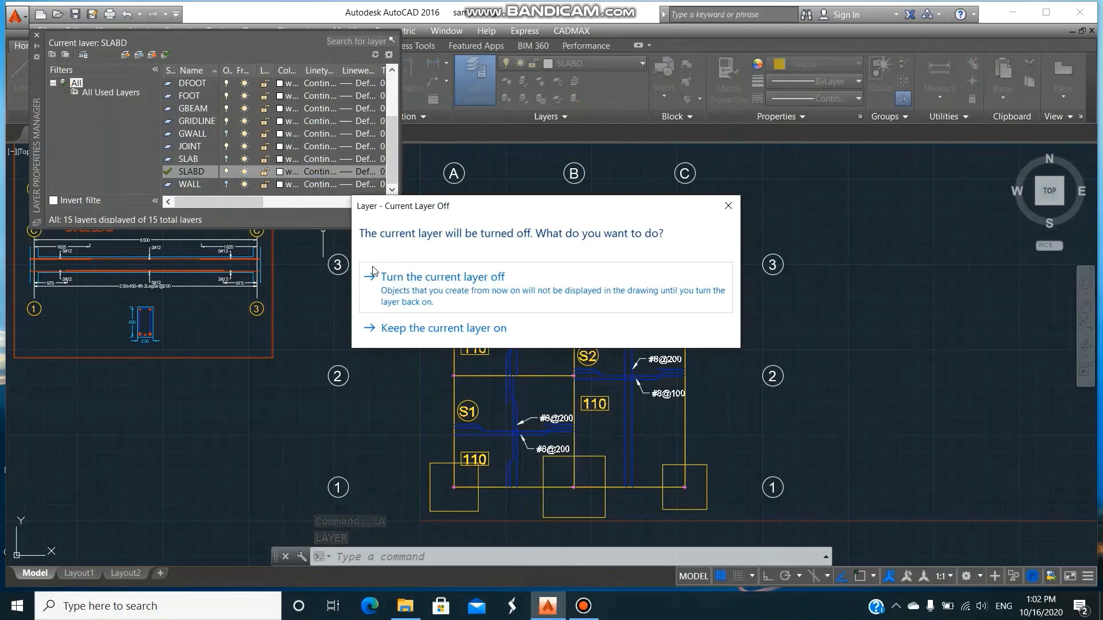
left_click(404, 292)
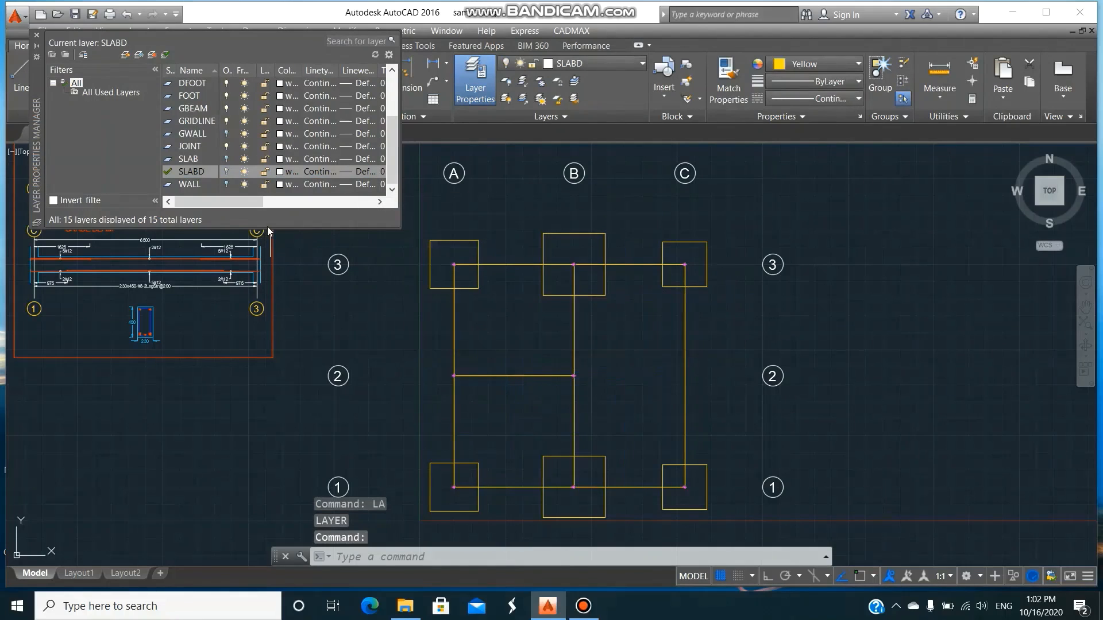
scroll(272, 171, "up", 2)
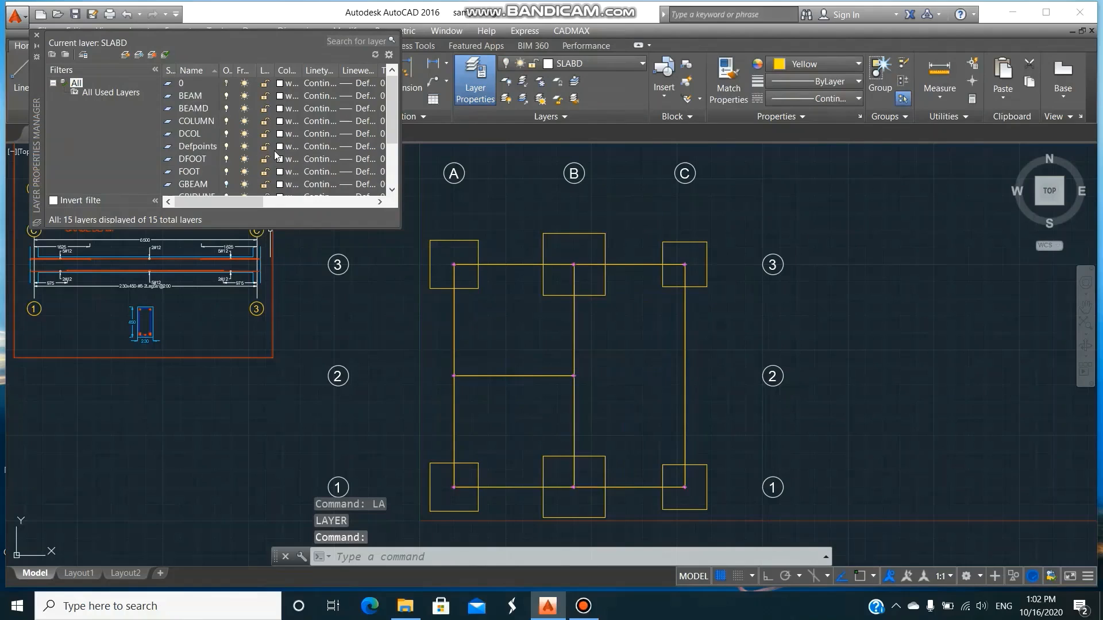
left_click(198, 95)
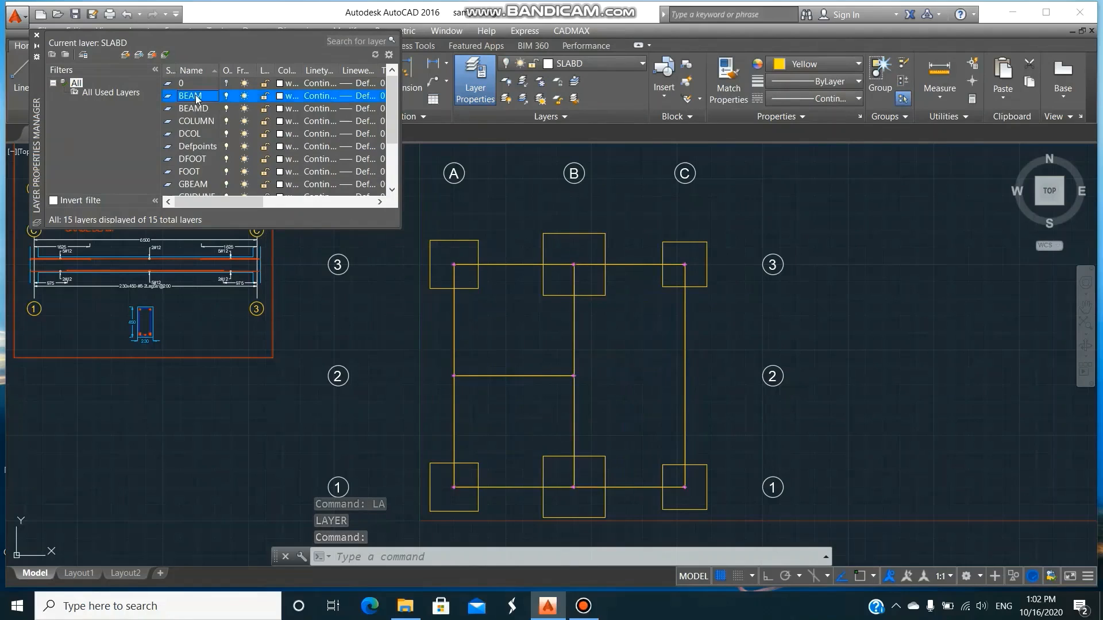
left_click(167, 56)
left_click(37, 35)
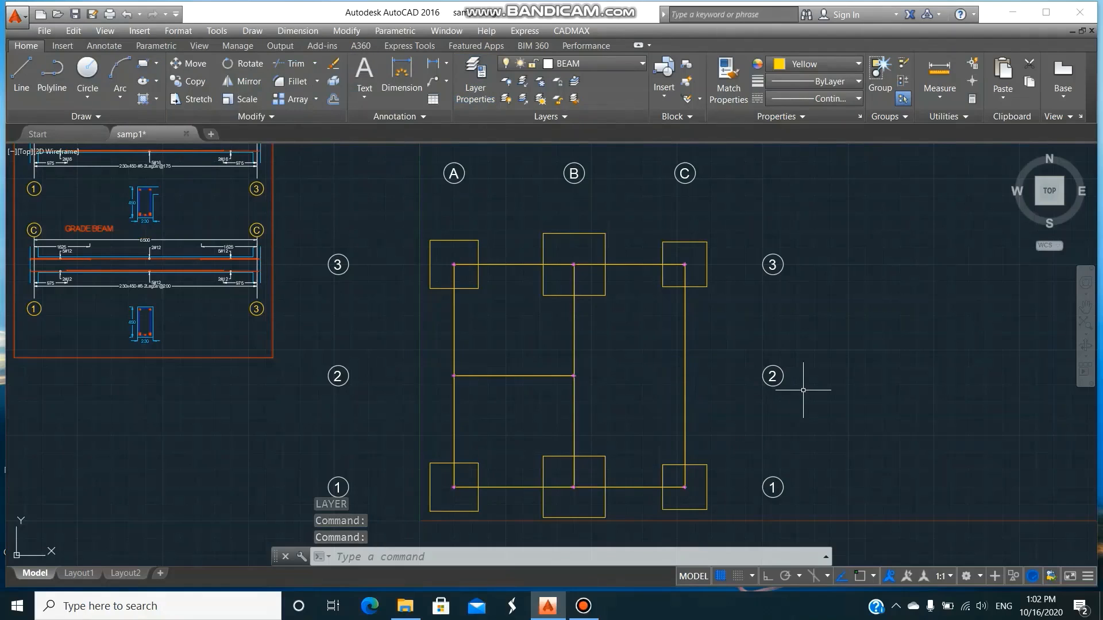
Switch to File Explorer and open samp1.OUT from the CADMAXNEW folder on drive D in Notepad.
left_click(406, 607)
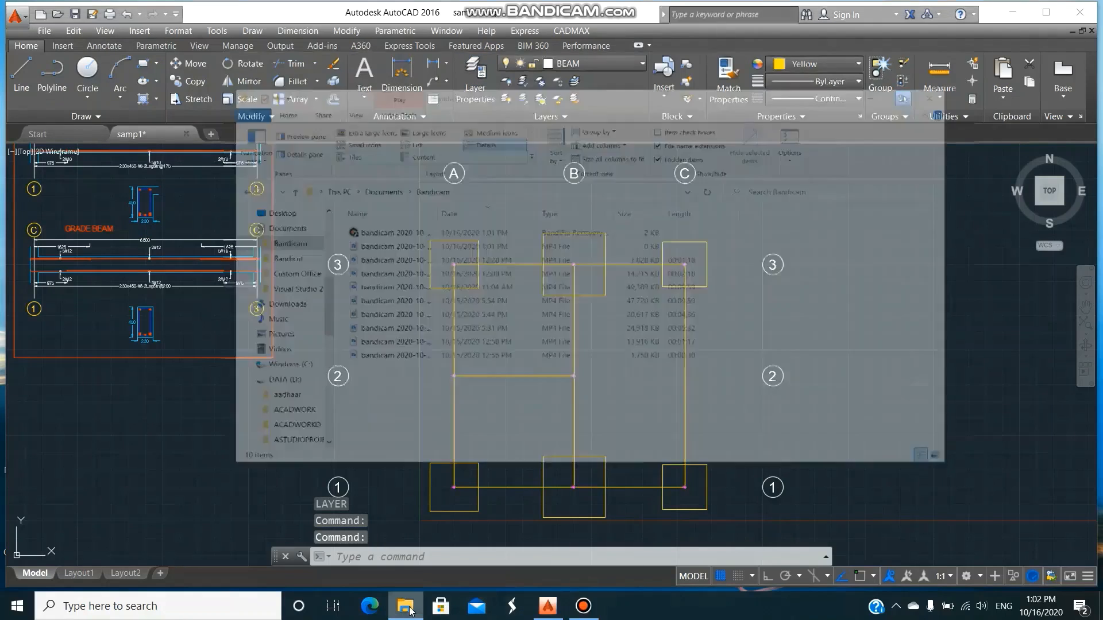
scroll(319, 247, "down", 6)
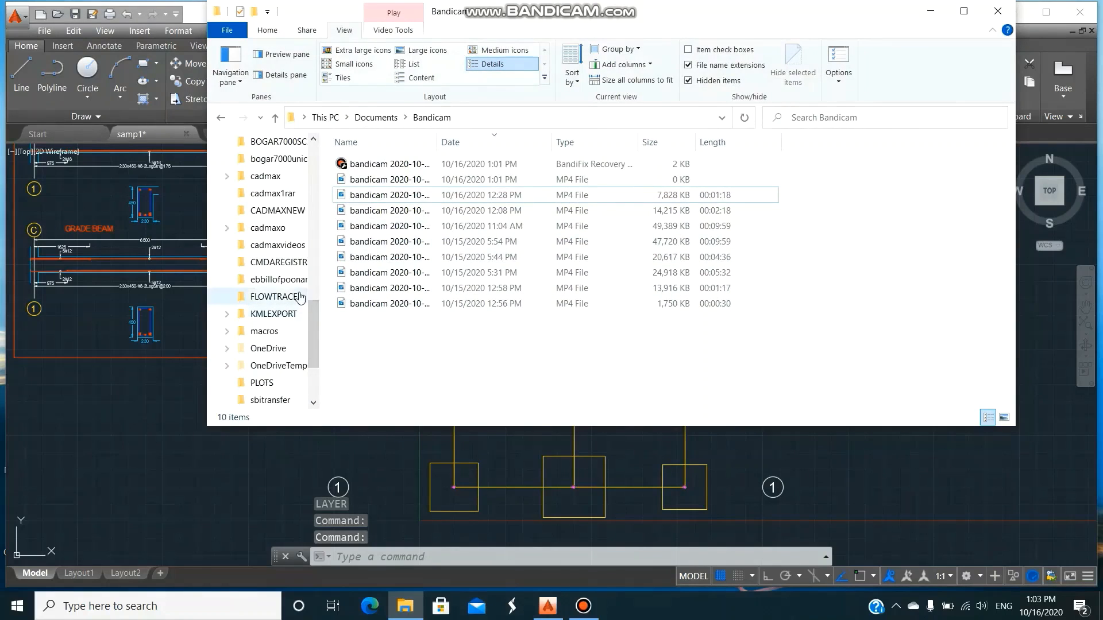
left_click_drag(311, 339, 312, 317)
left_click(287, 282)
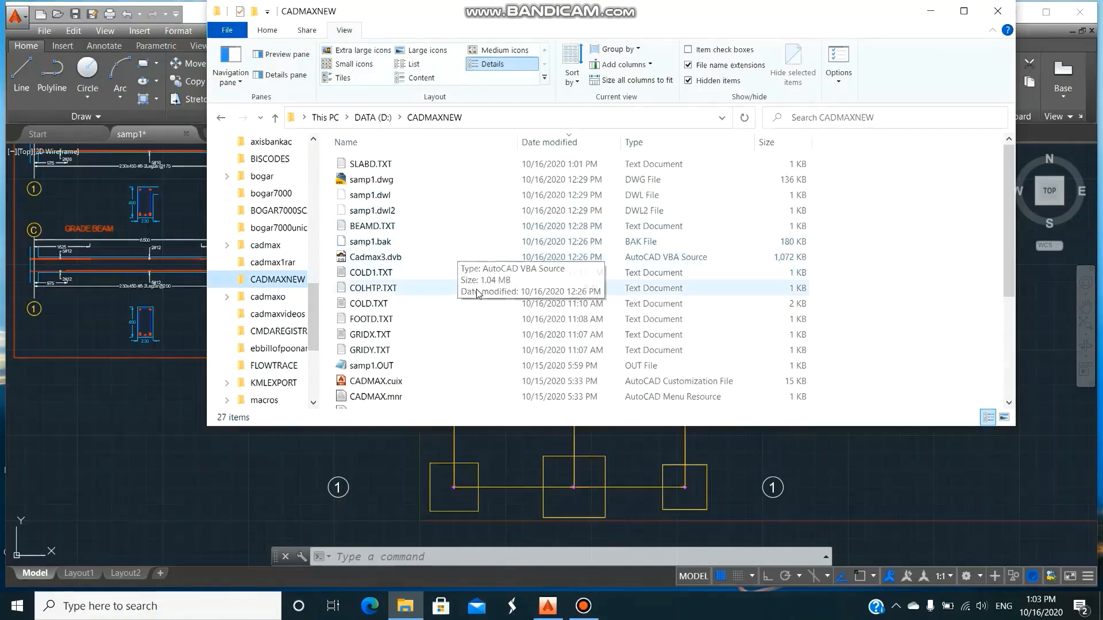
scroll(475, 351, "down", 3)
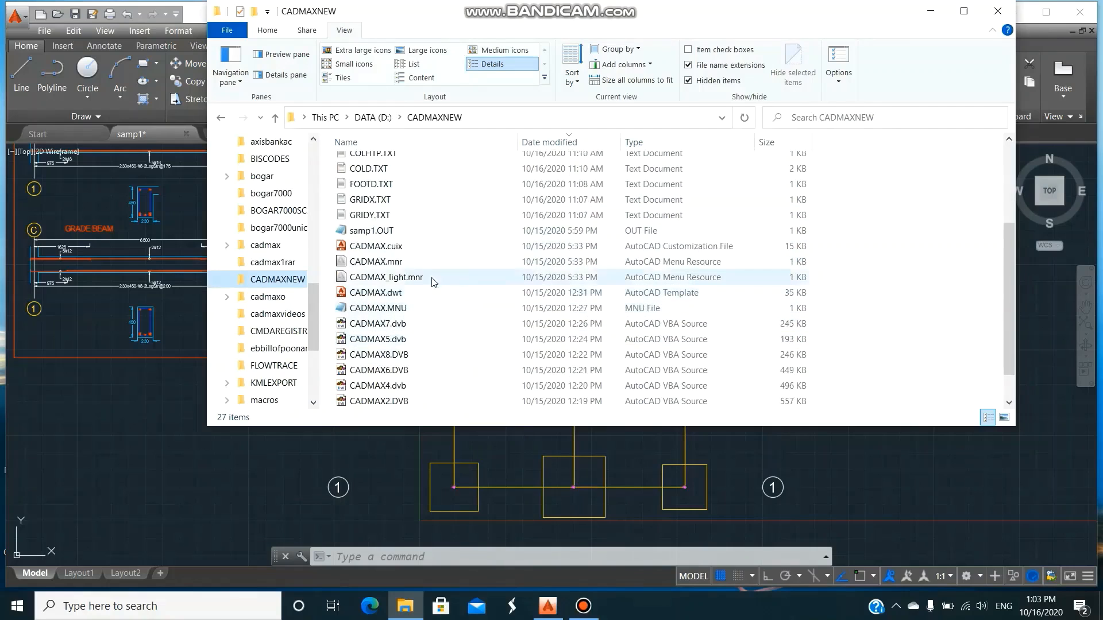
double_click(372, 231)
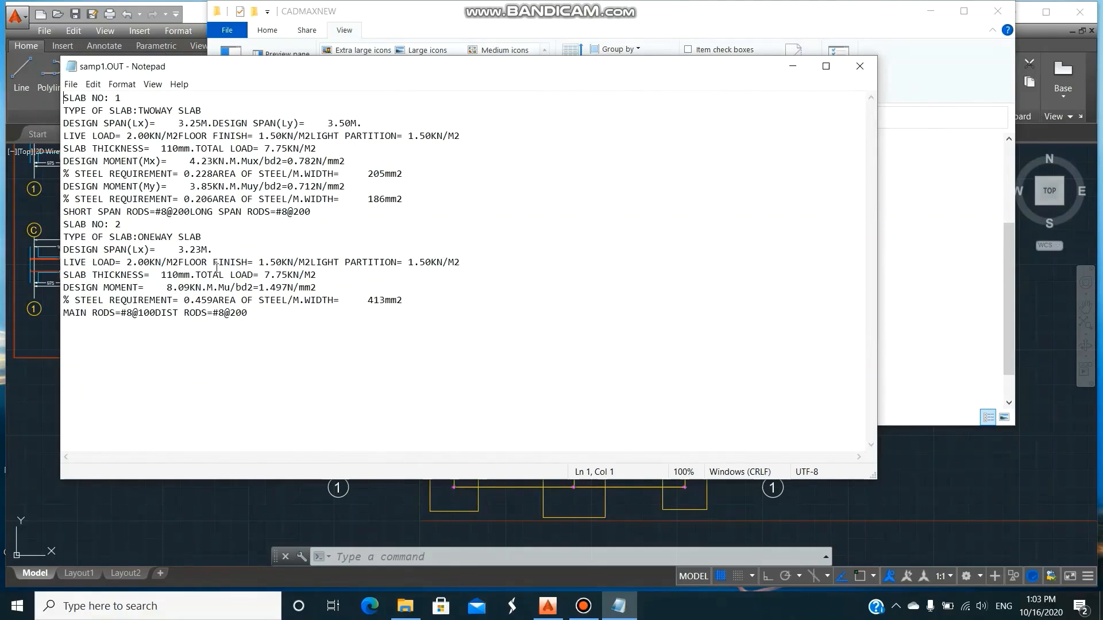
Add a dashed separator line below the slab 2 results, save samp1.OUT, and close the file and its folder.
left_click(67, 328)
type("--")
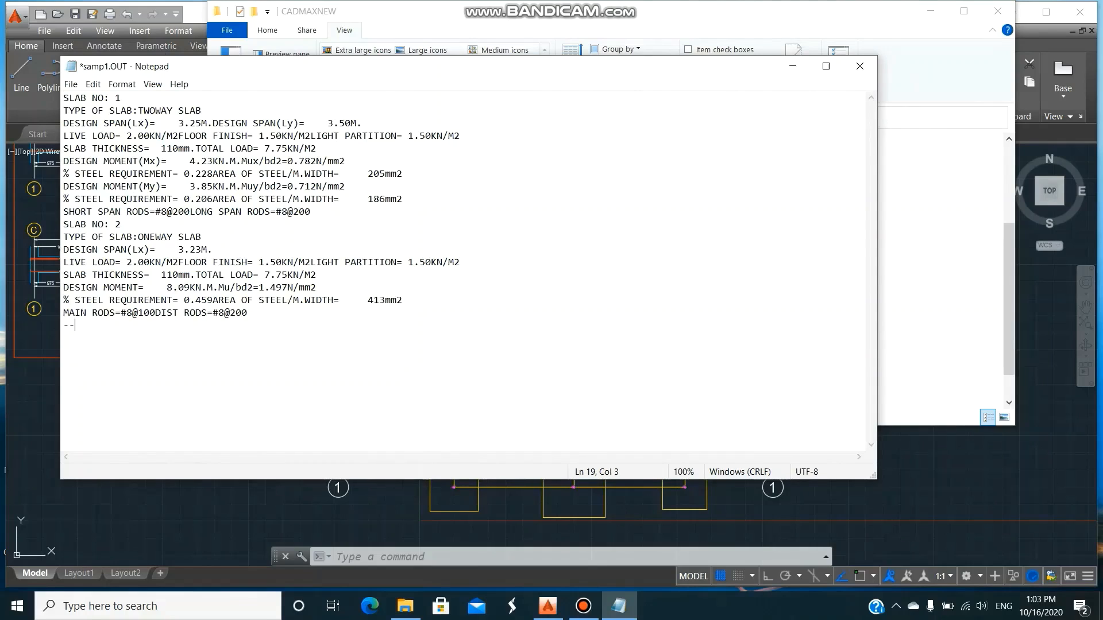
type("----------------------------")
key("Return")
left_click(71, 84)
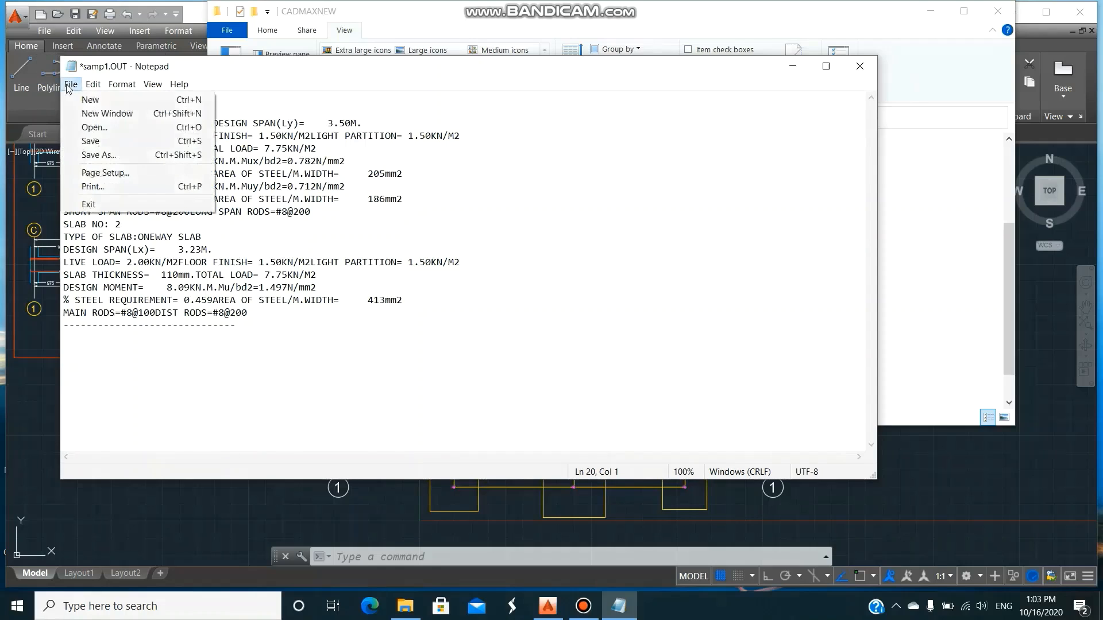
left_click(92, 141)
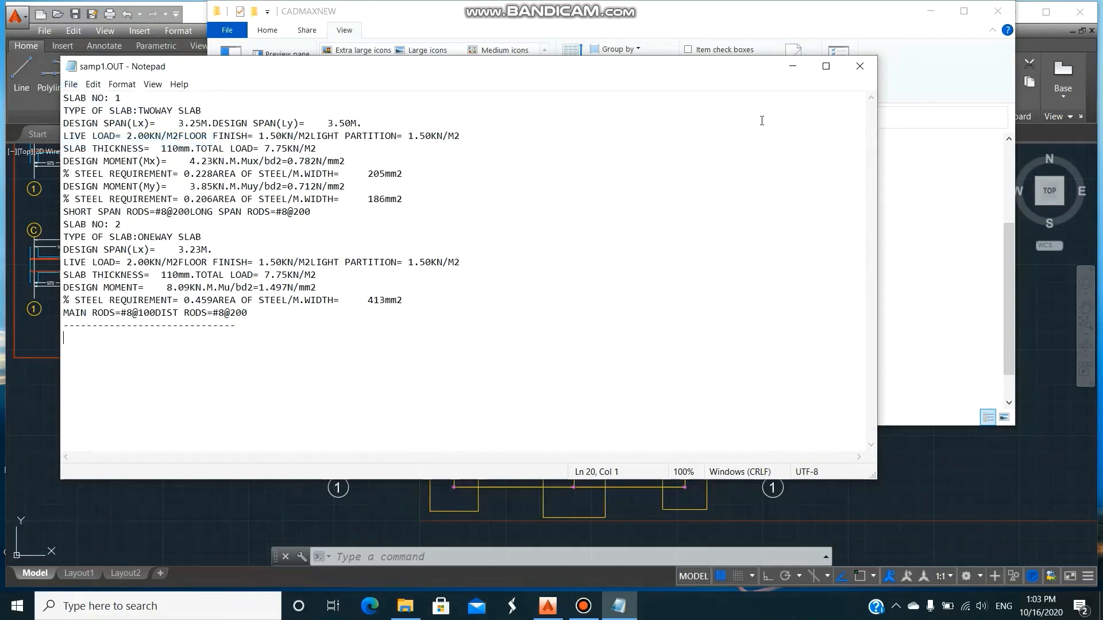
left_click(864, 68)
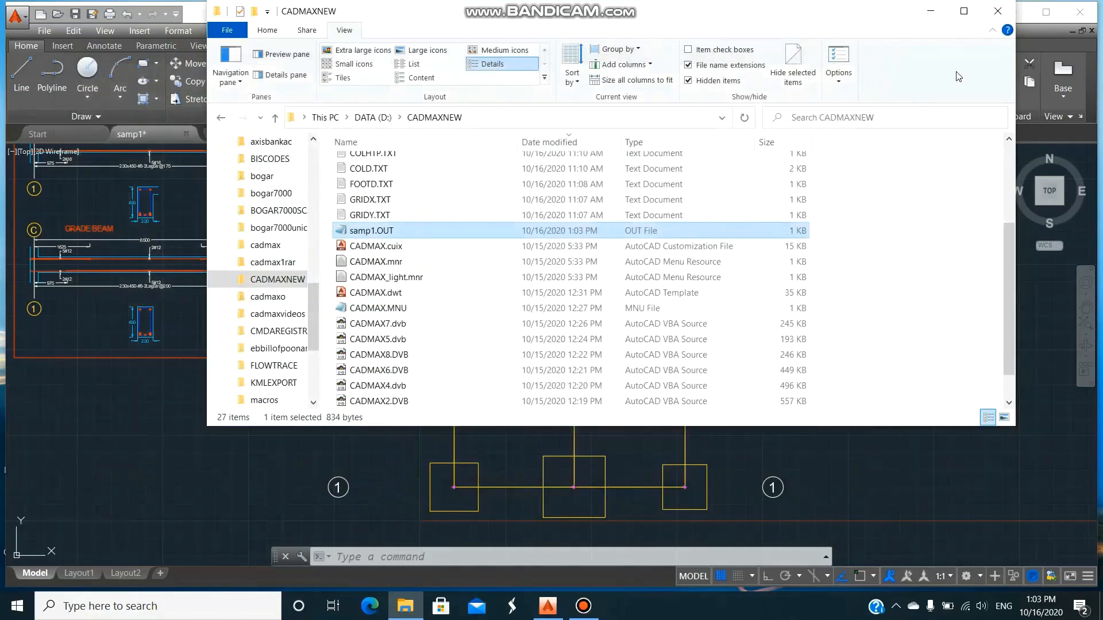
left_click(998, 12)
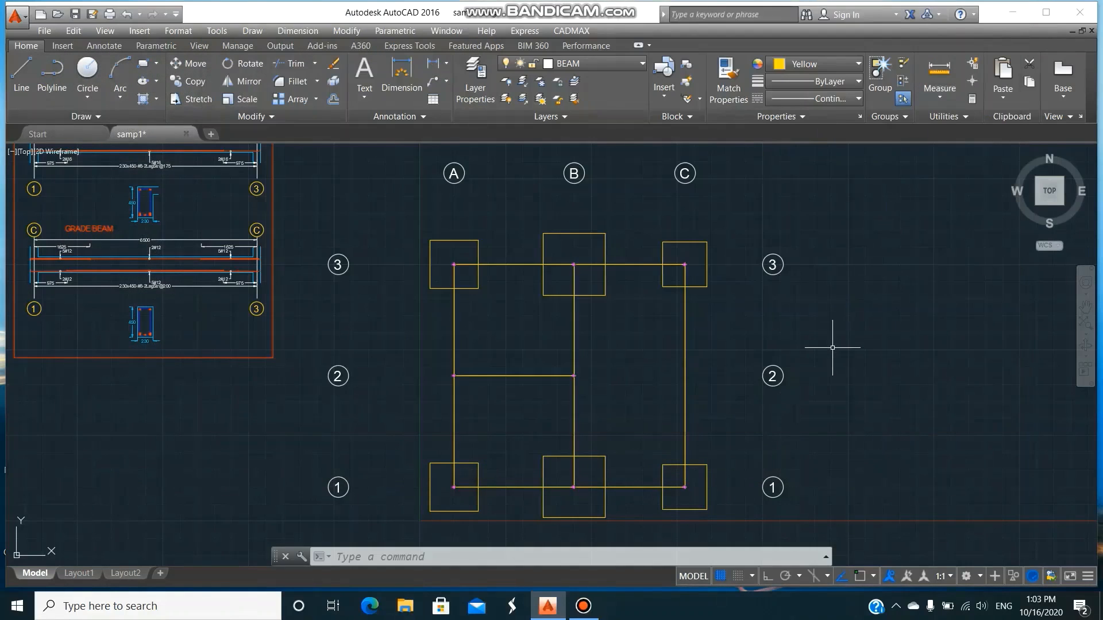
Run DESPROC on all members of the gridline plan, filtered to beams with a lower elevation of 0 m.
left_click(577, 32)
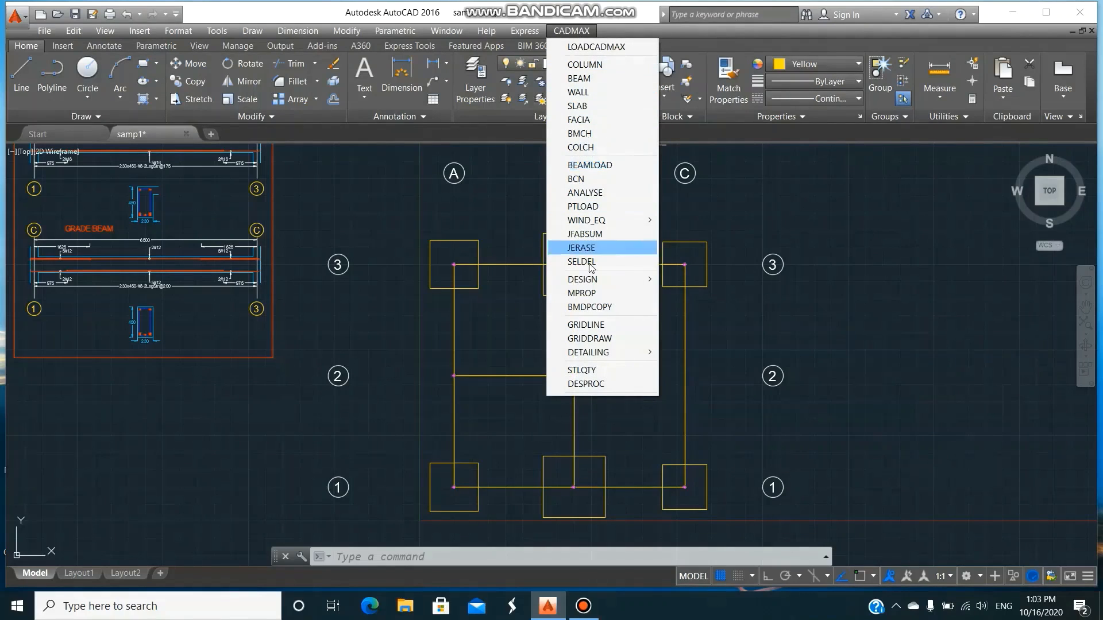
left_click(585, 384)
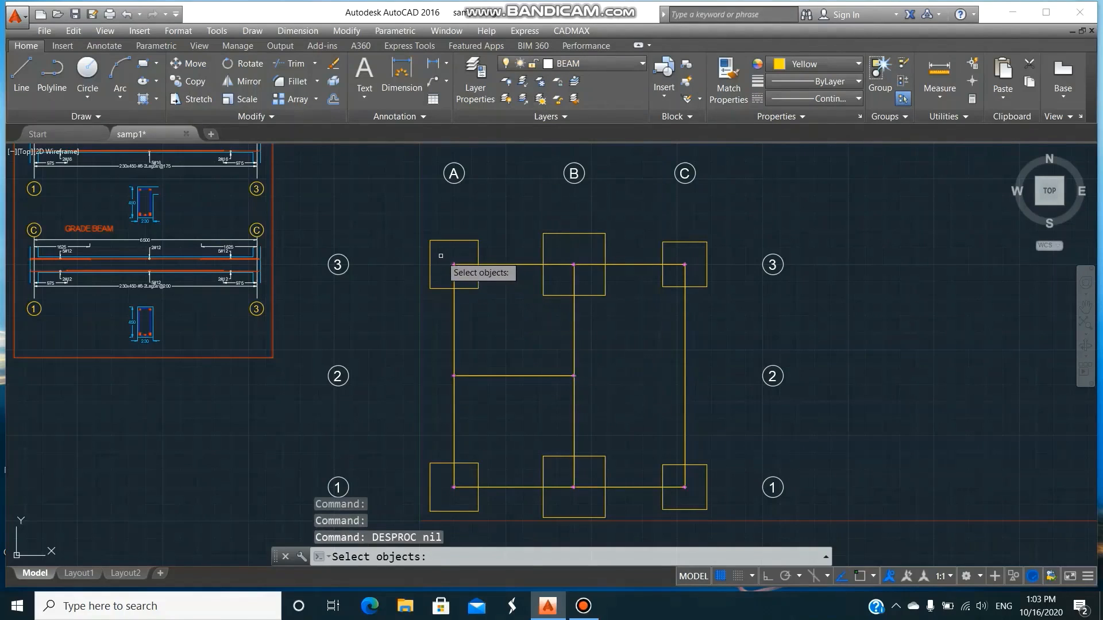
left_click(418, 250)
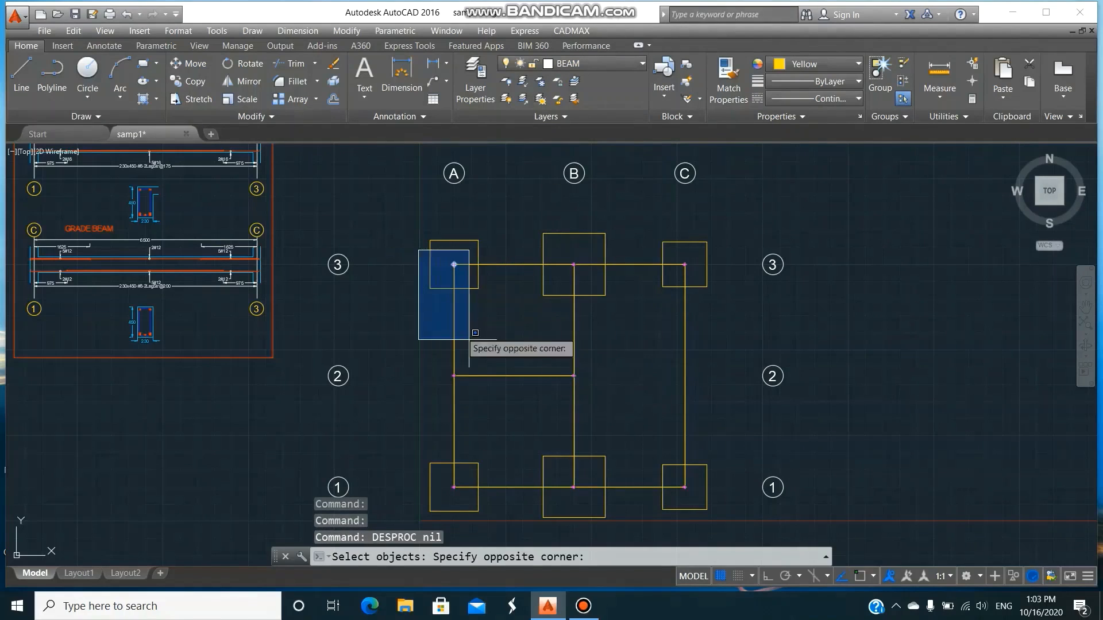
left_click(704, 489)
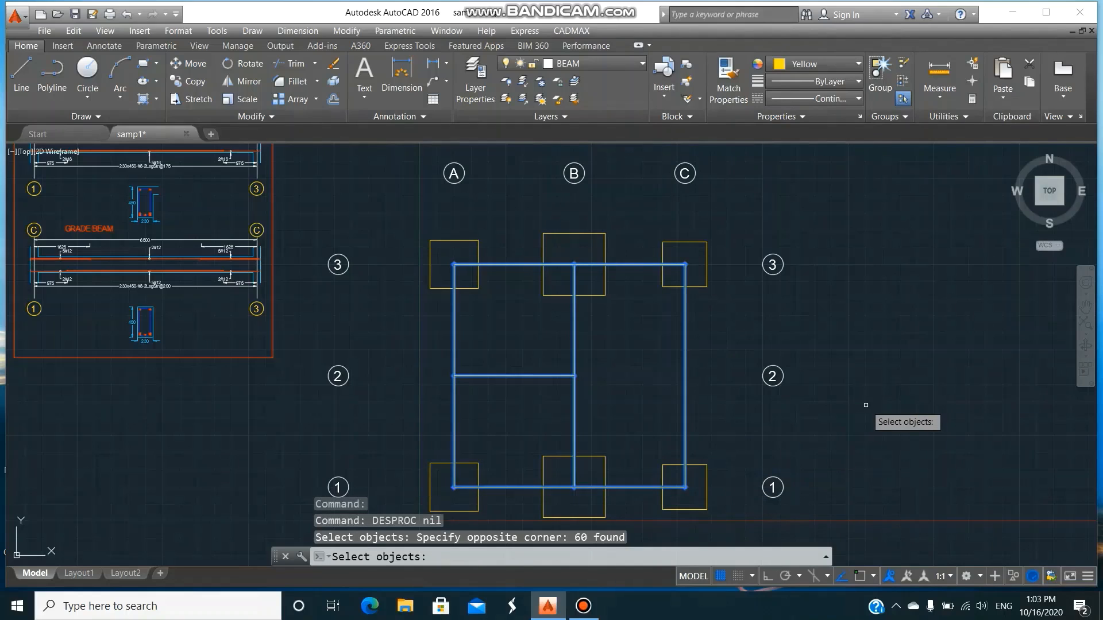
key("Return")
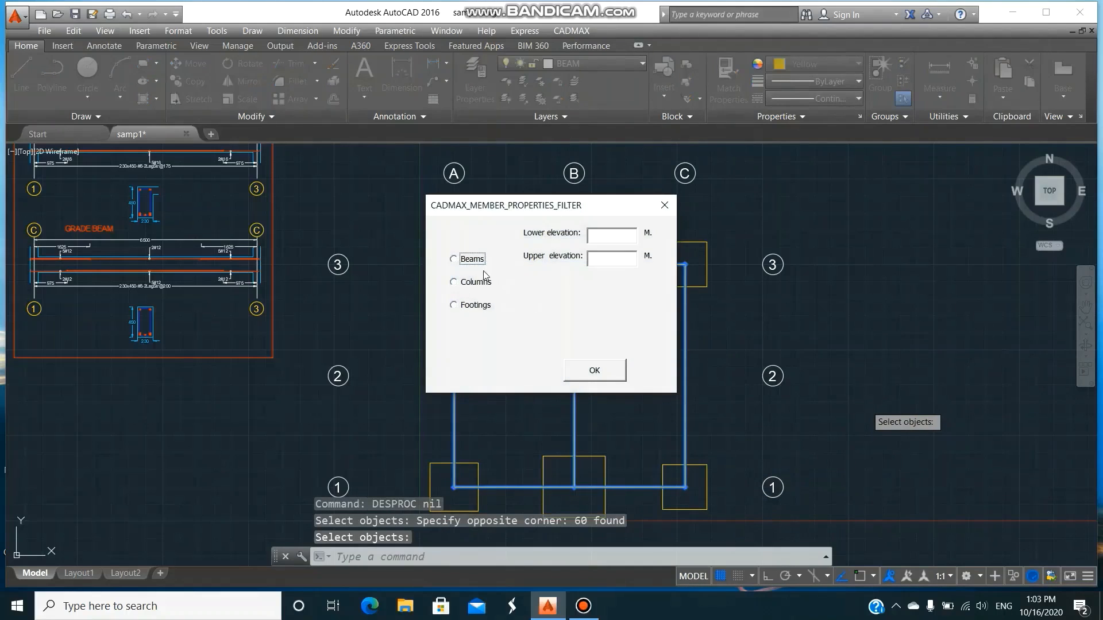
left_click(587, 239)
type("0")
left_click(605, 263)
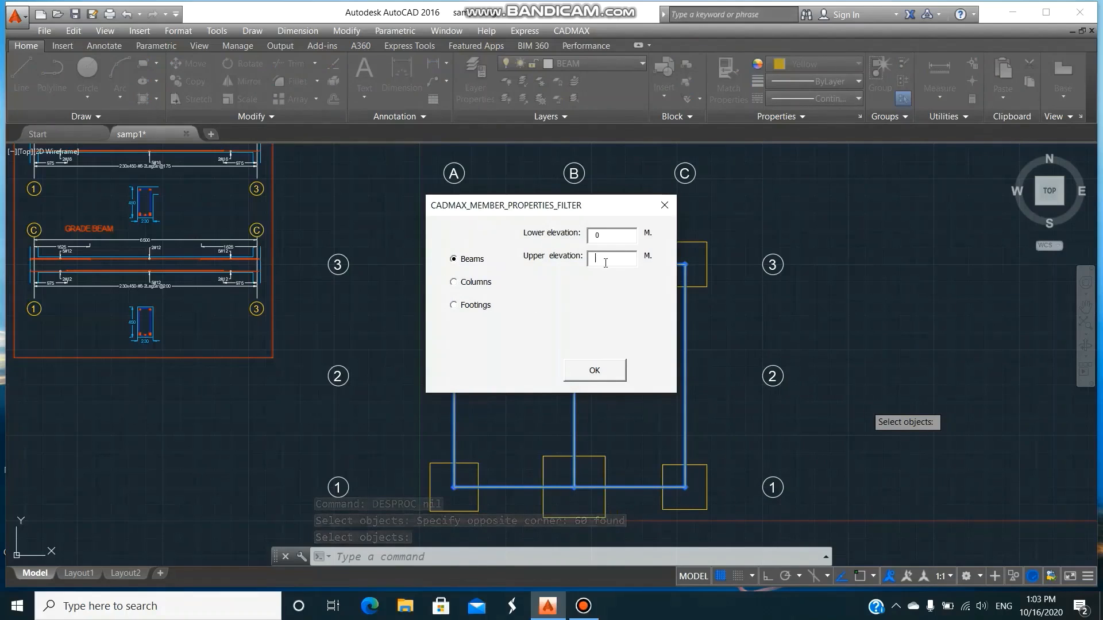
left_click(612, 373)
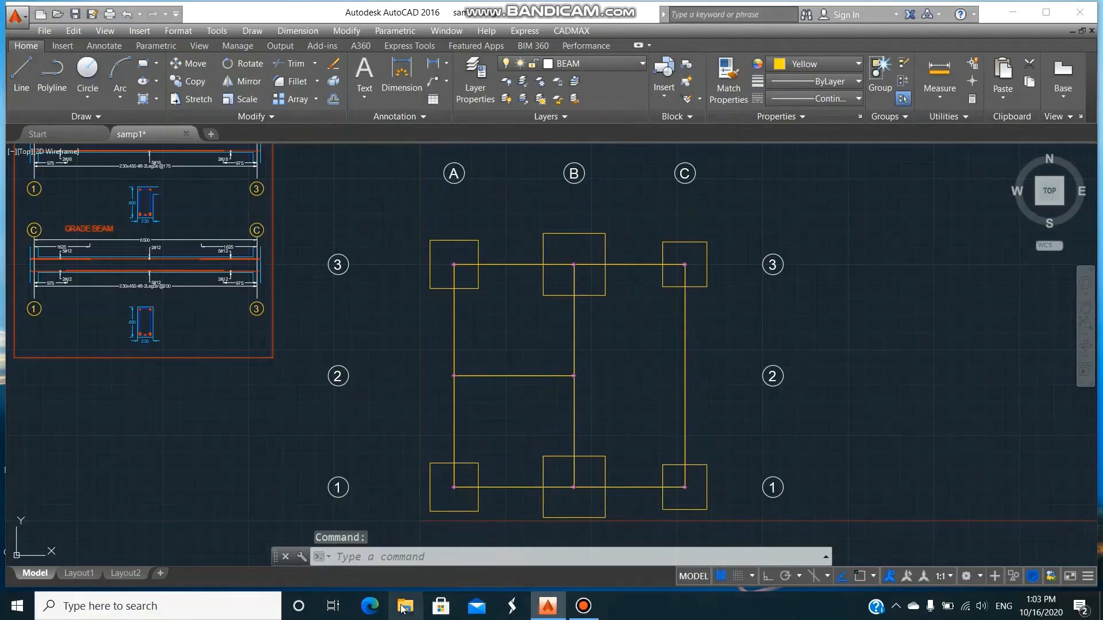
Reopen samp1.OUT from the CADMAXNEW folder to view the beam analysis and design output.
left_click(402, 608)
left_click(410, 230)
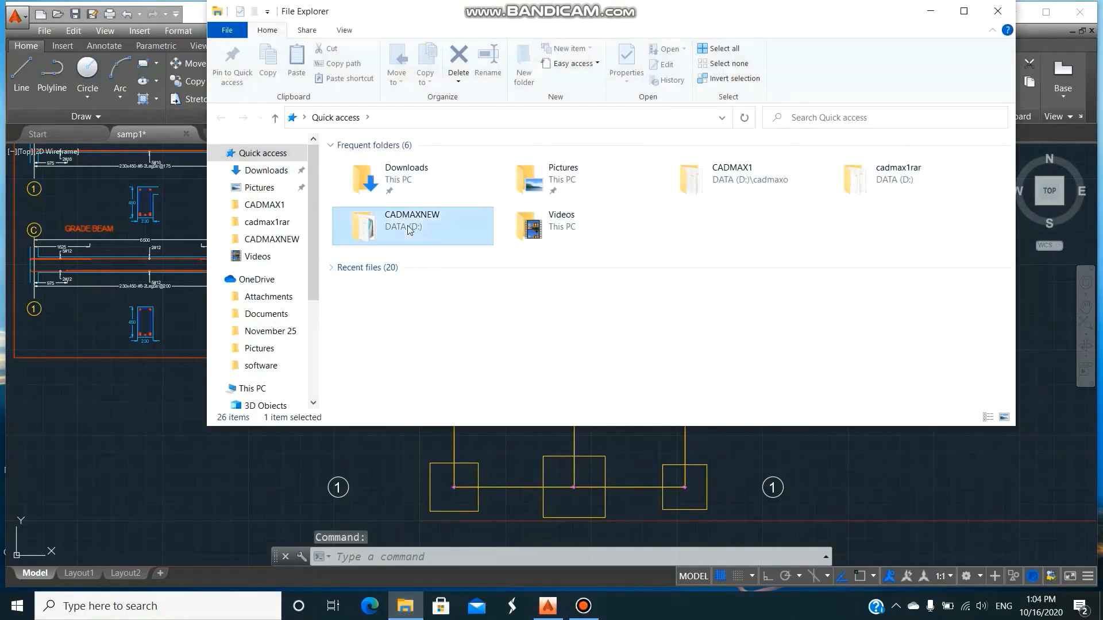
double_click(410, 229)
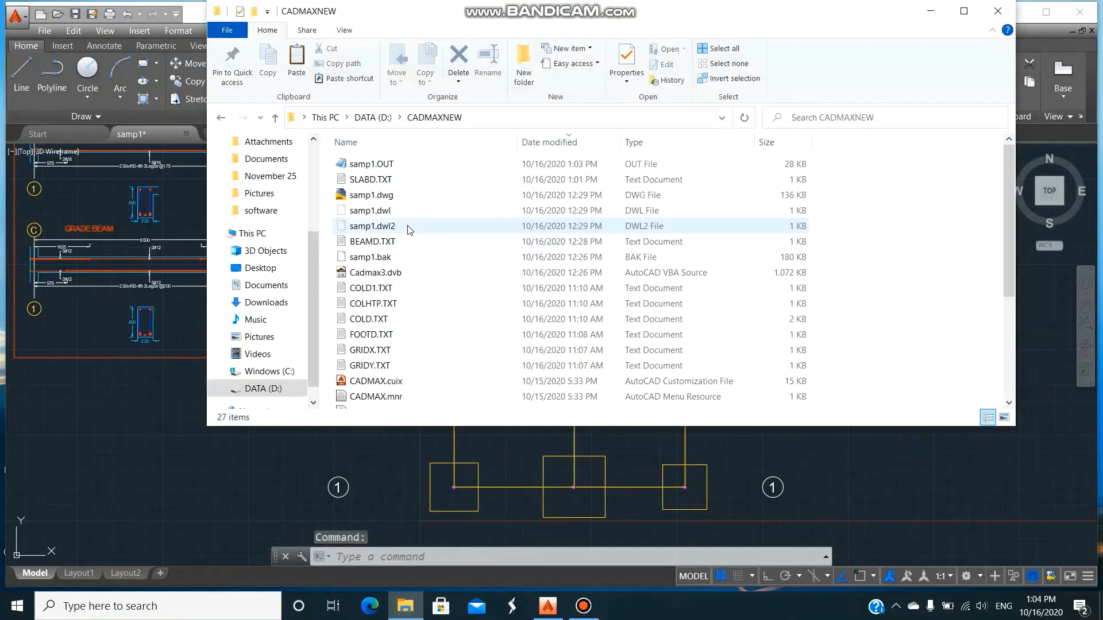
double_click(411, 167)
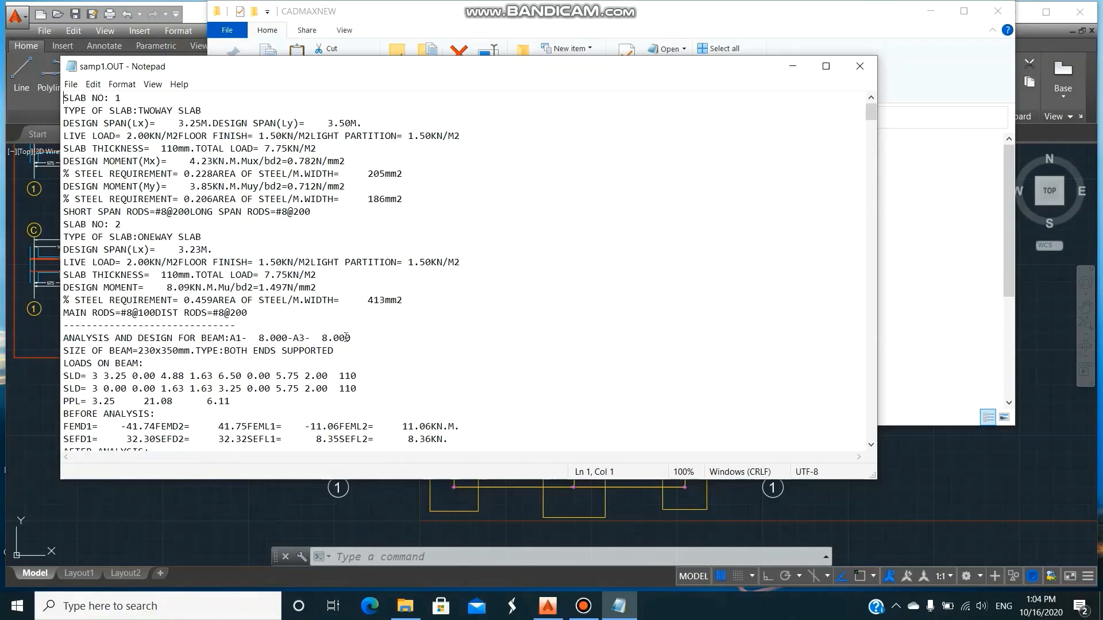
Review the beam analysis and design results through samp1.OUT, close the file, and return to the AutoCAD drawing.
scroll(396, 335, "down", 8)
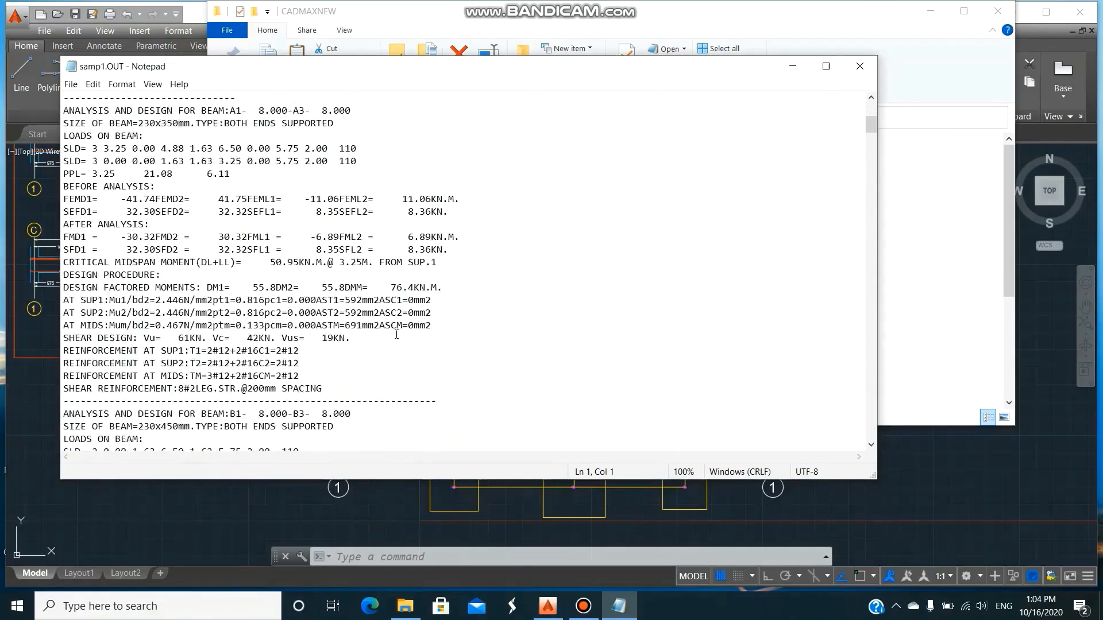
scroll(368, 344, "down", 13)
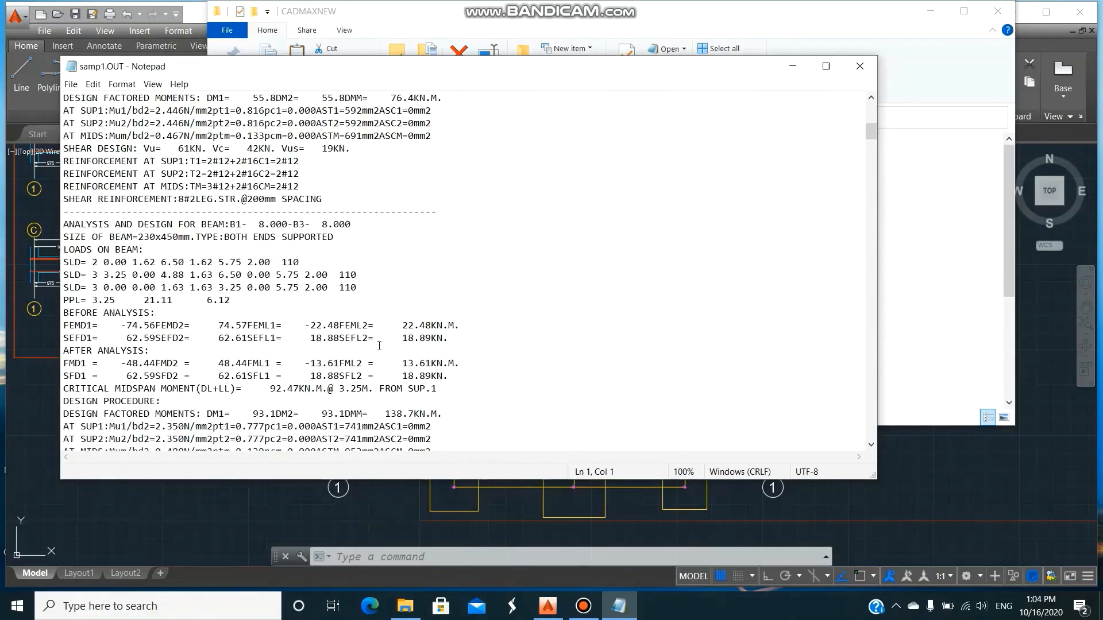
scroll(379, 345, "down", 10)
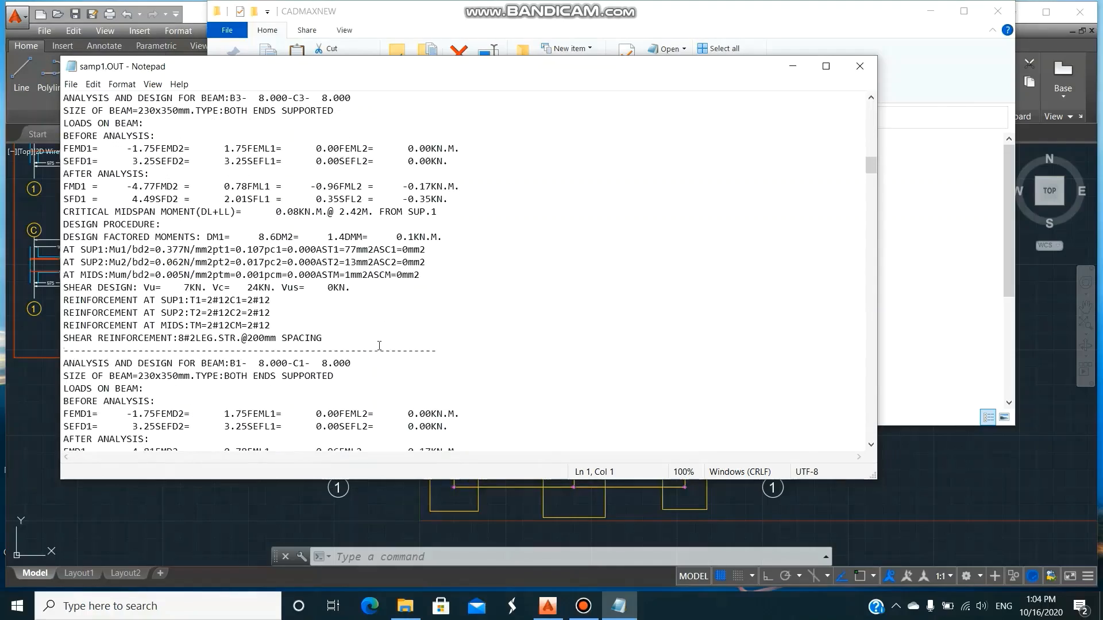
scroll(379, 345, "down", 20)
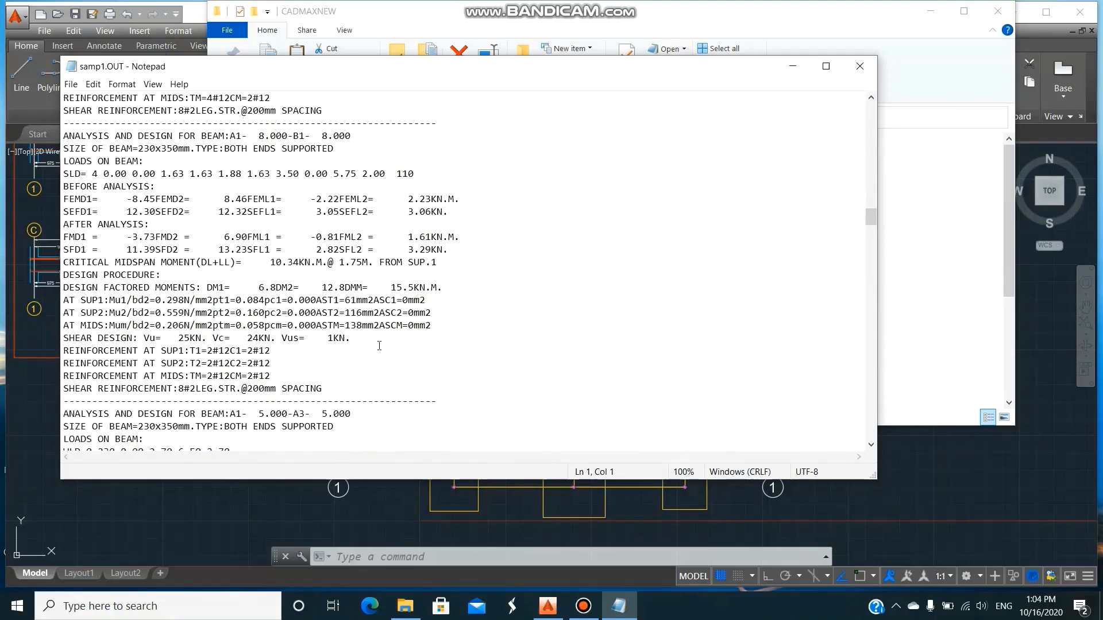
scroll(379, 345, "down", 5)
scroll(415, 241, "down", 20)
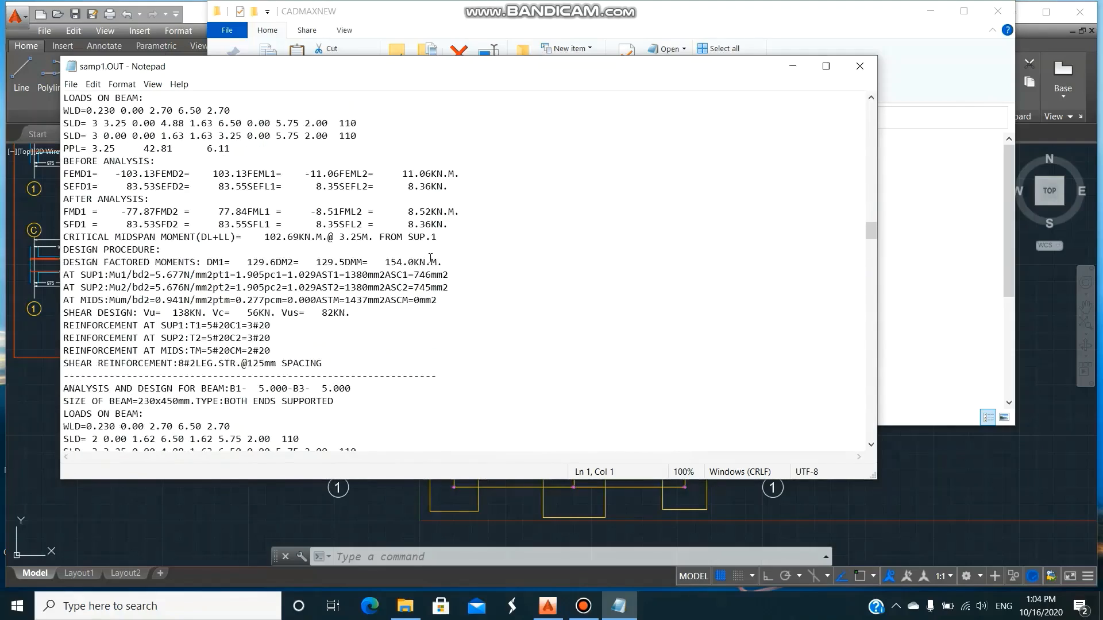
scroll(430, 258, "down", 15)
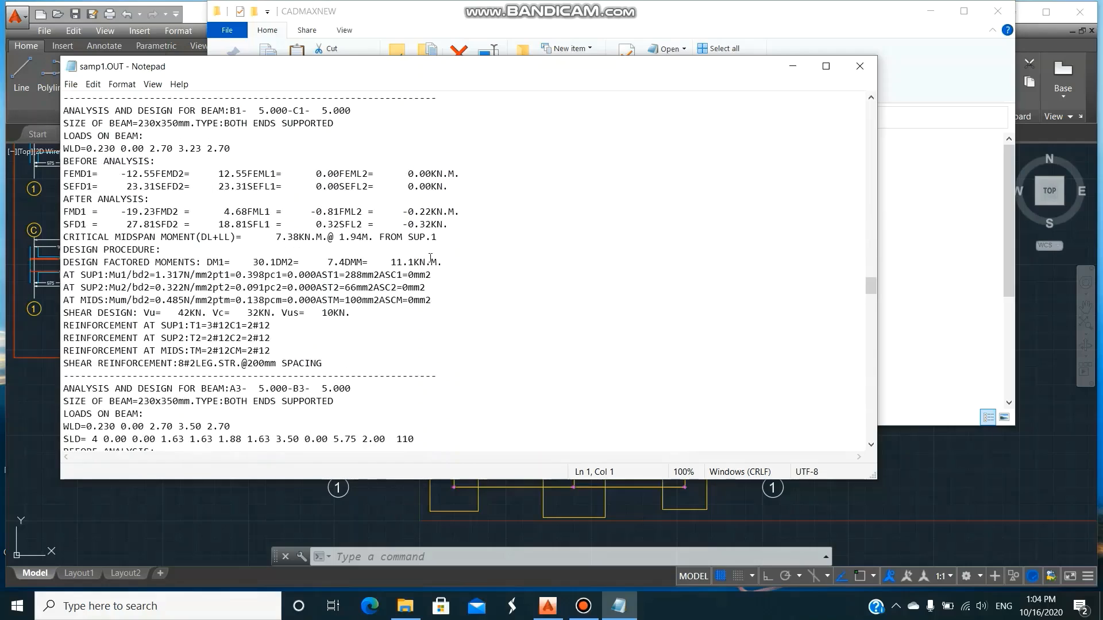
left_click(859, 68)
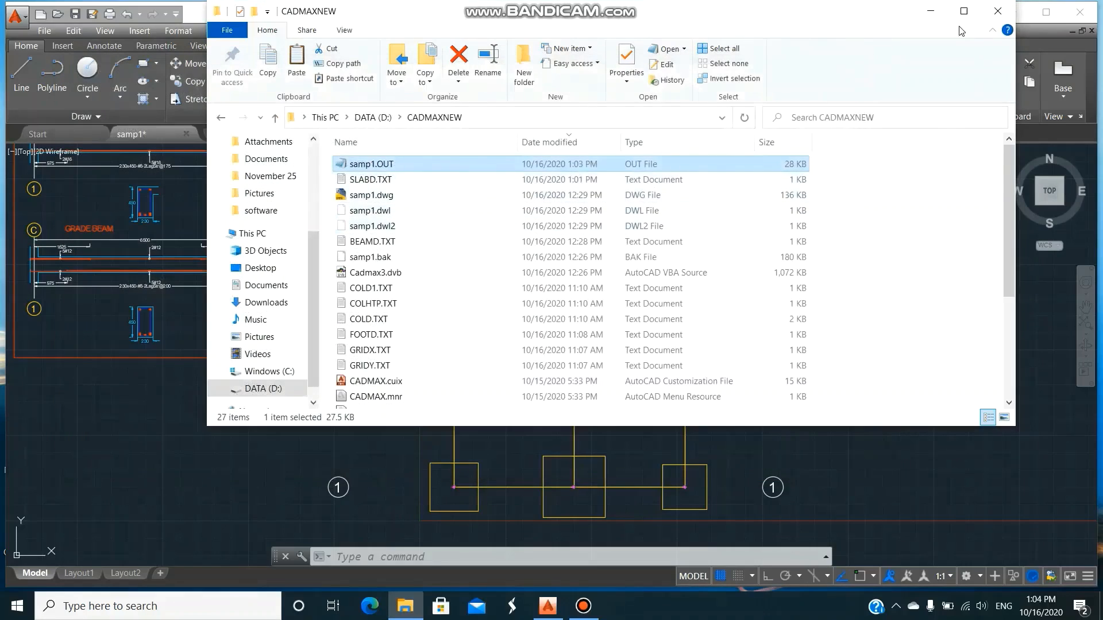
left_click(935, 11)
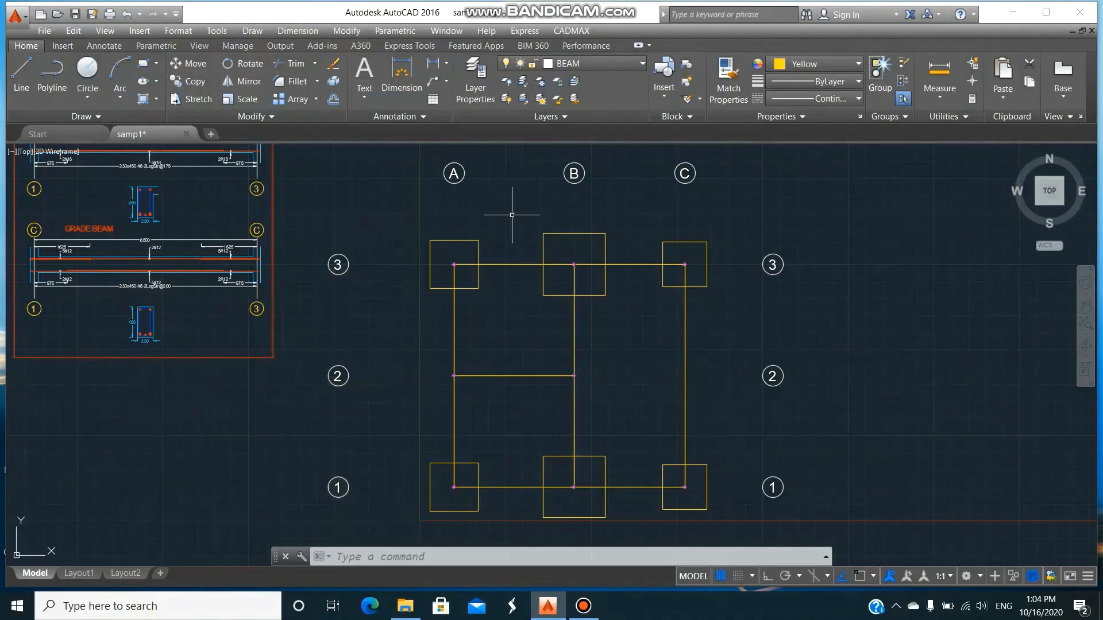
Run DESPROC on all beams and columns of the gridline plan, filtered to columns between elevations 0 and 8 m.
left_click(572, 31)
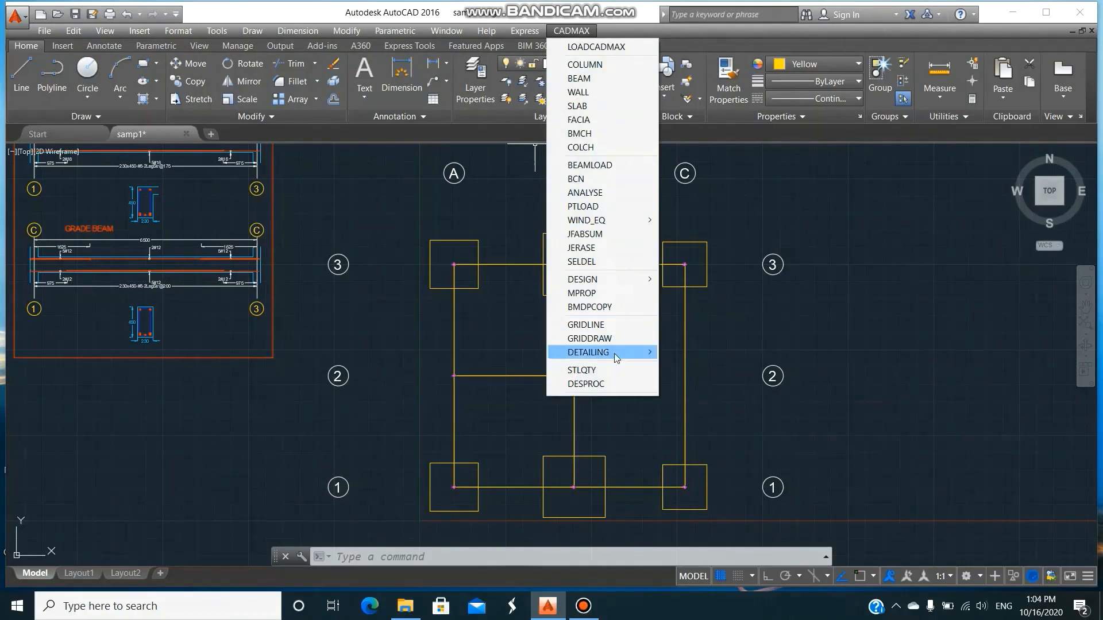
left_click(608, 384)
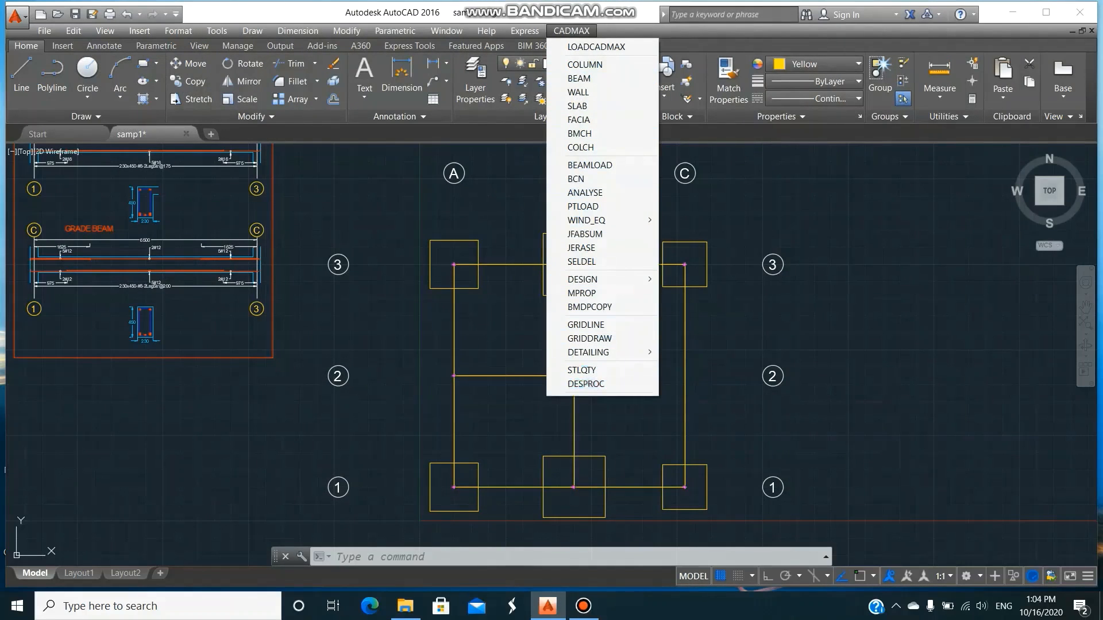
left_click(446, 245)
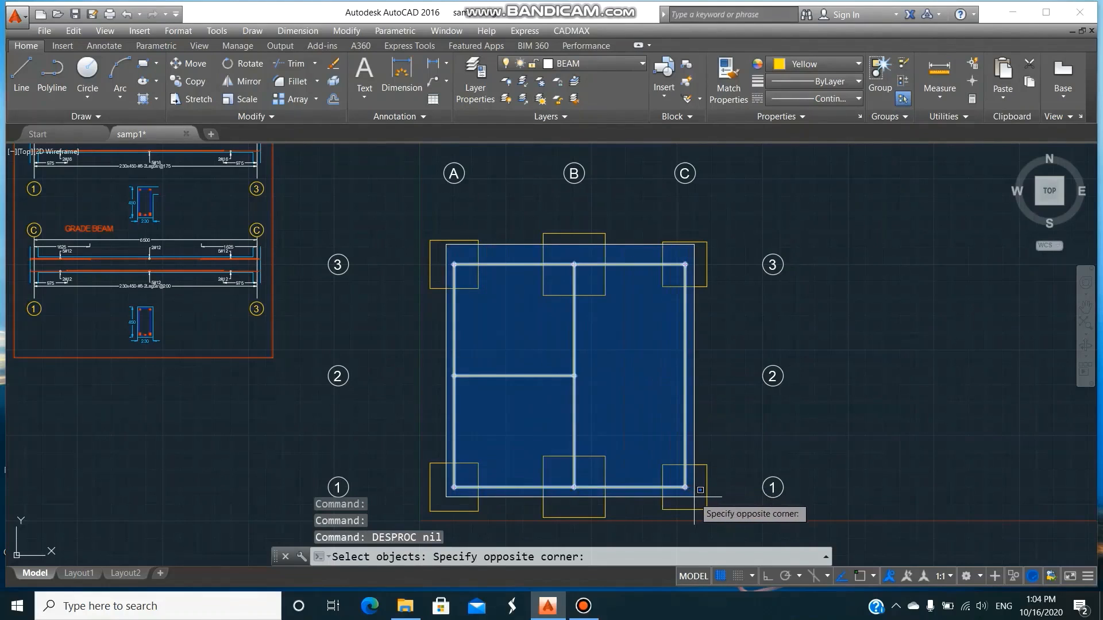
left_click(700, 490)
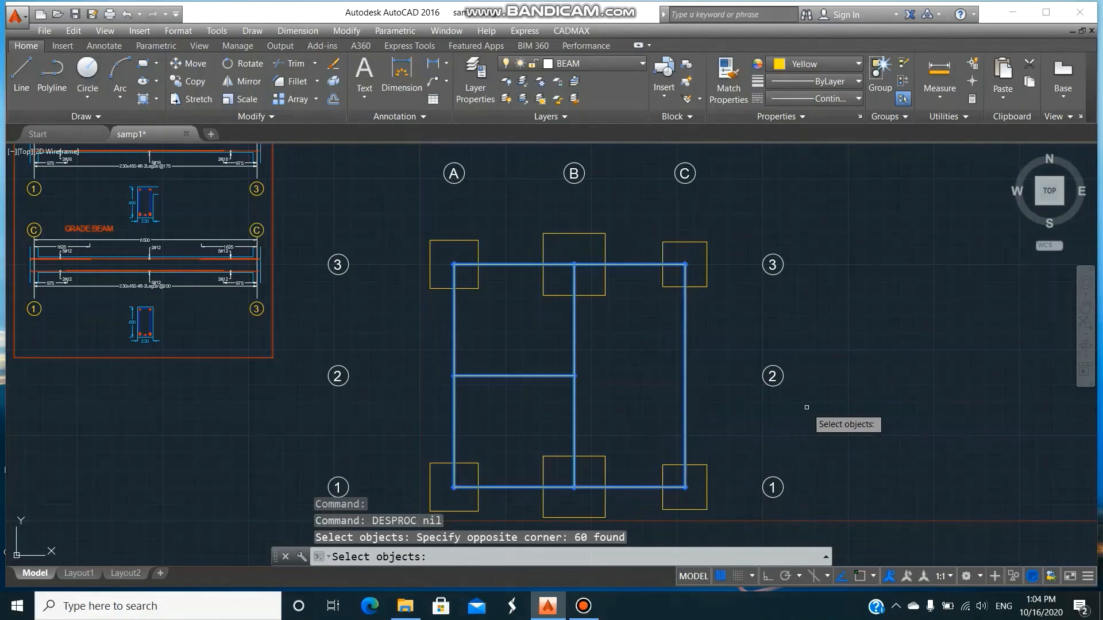
key("Return")
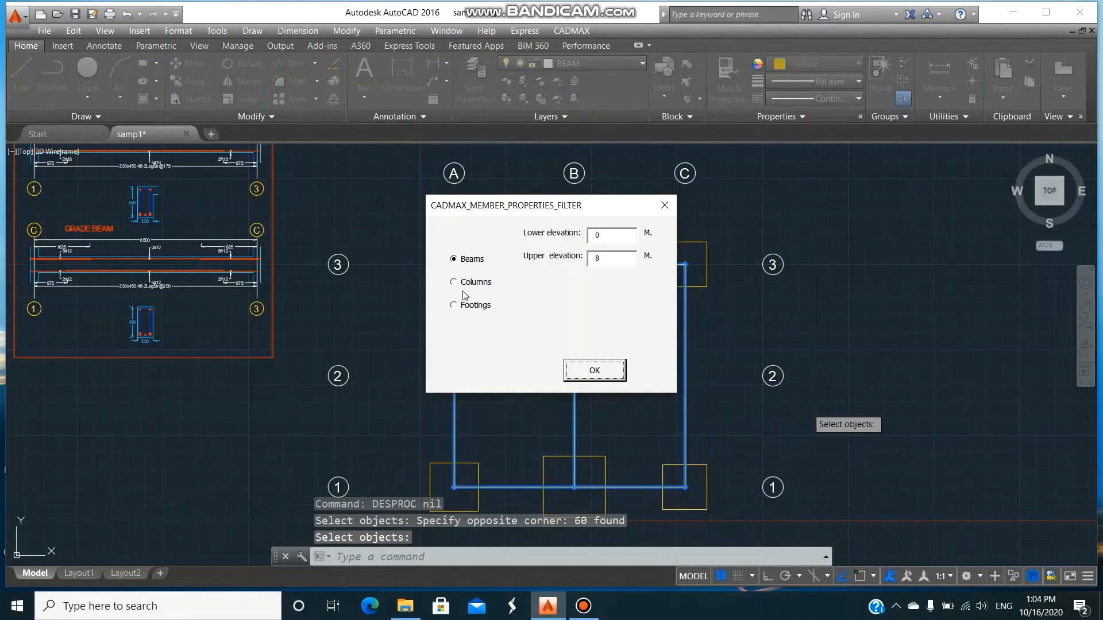
left_click(464, 288)
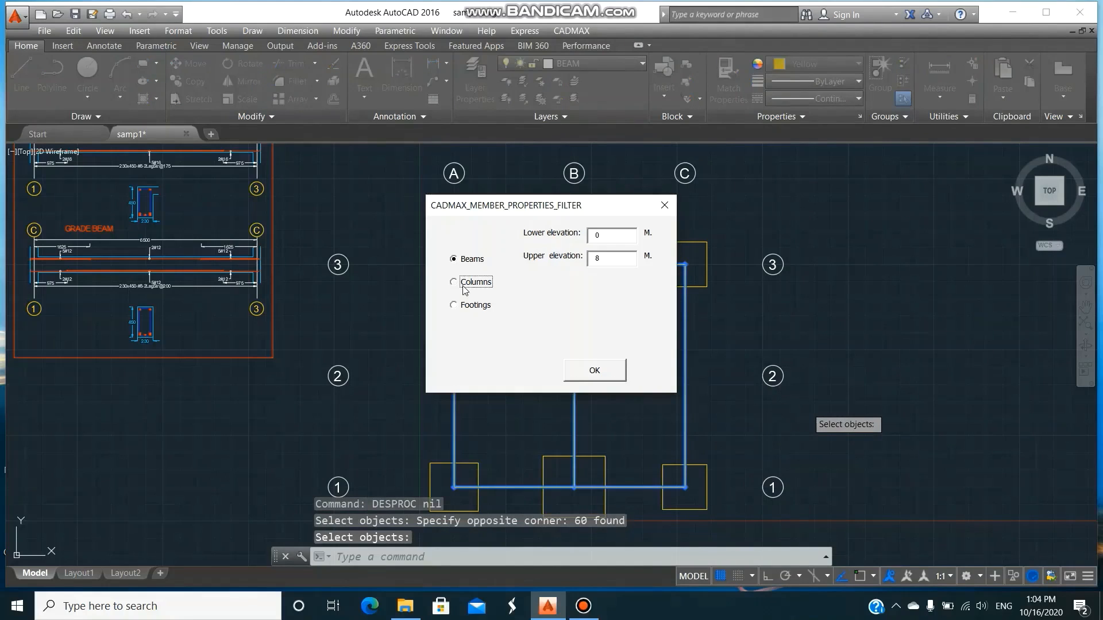
left_click(604, 369)
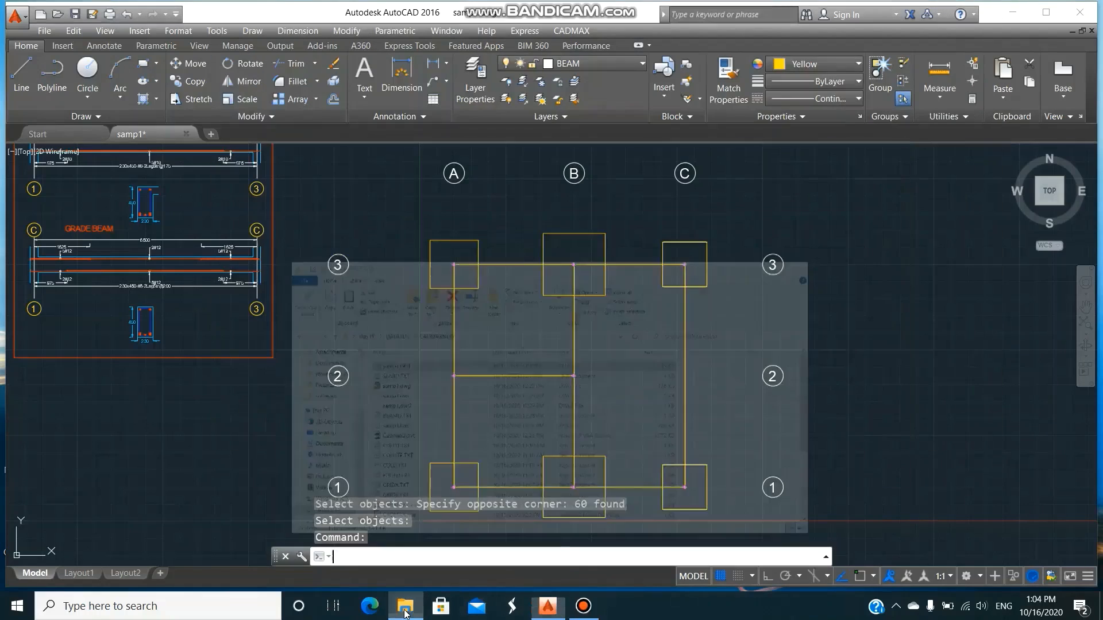
Reopen samp1.OUT from the CADMAXNEW folder, review the column design details at its end, and return to the drawing.
left_click(404, 608)
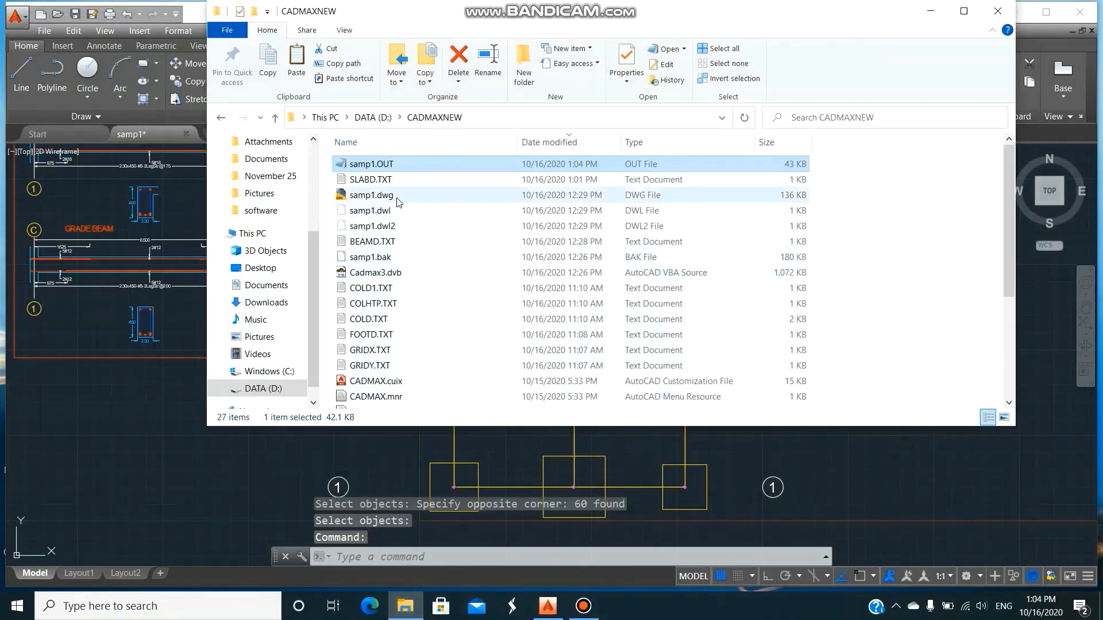
double_click(402, 166)
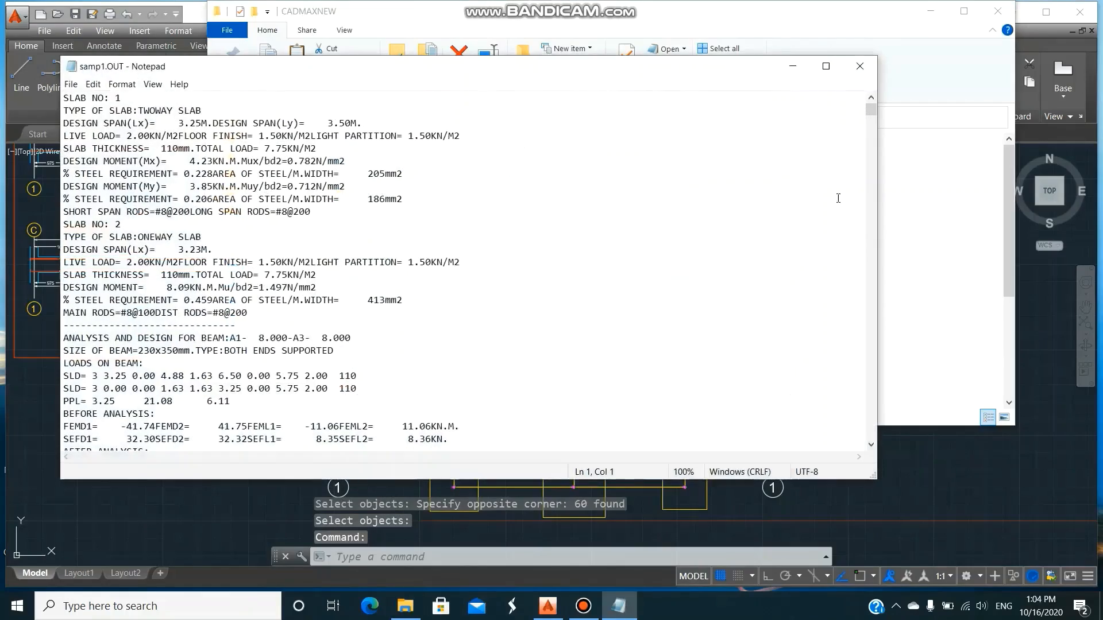
left_click_drag(868, 110, 871, 445)
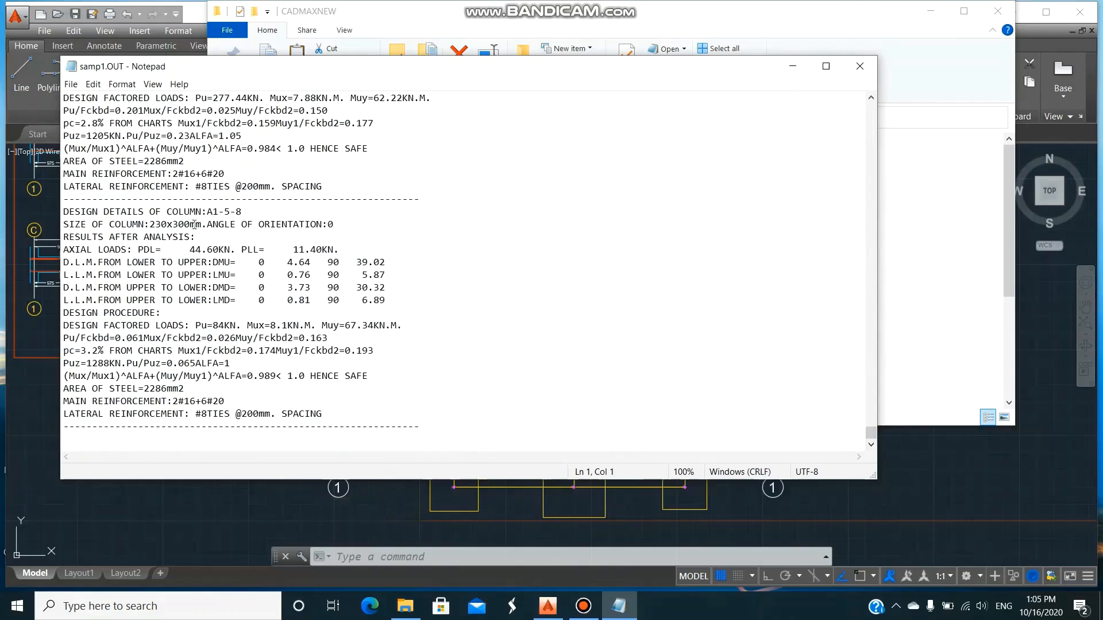
scroll(424, 357, "up", 10)
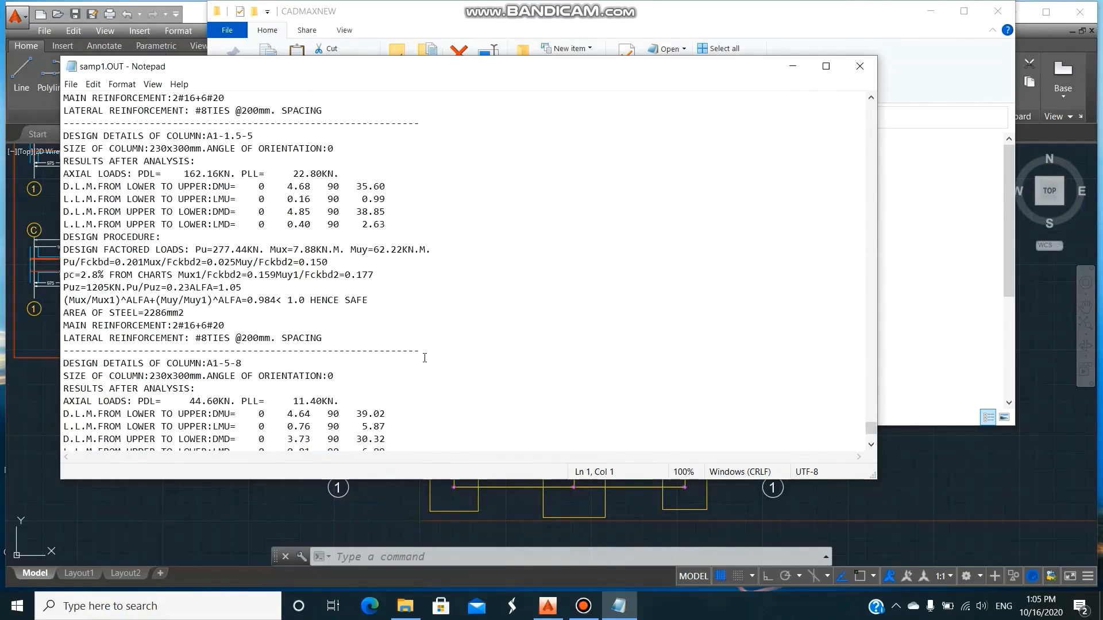
left_click(861, 66)
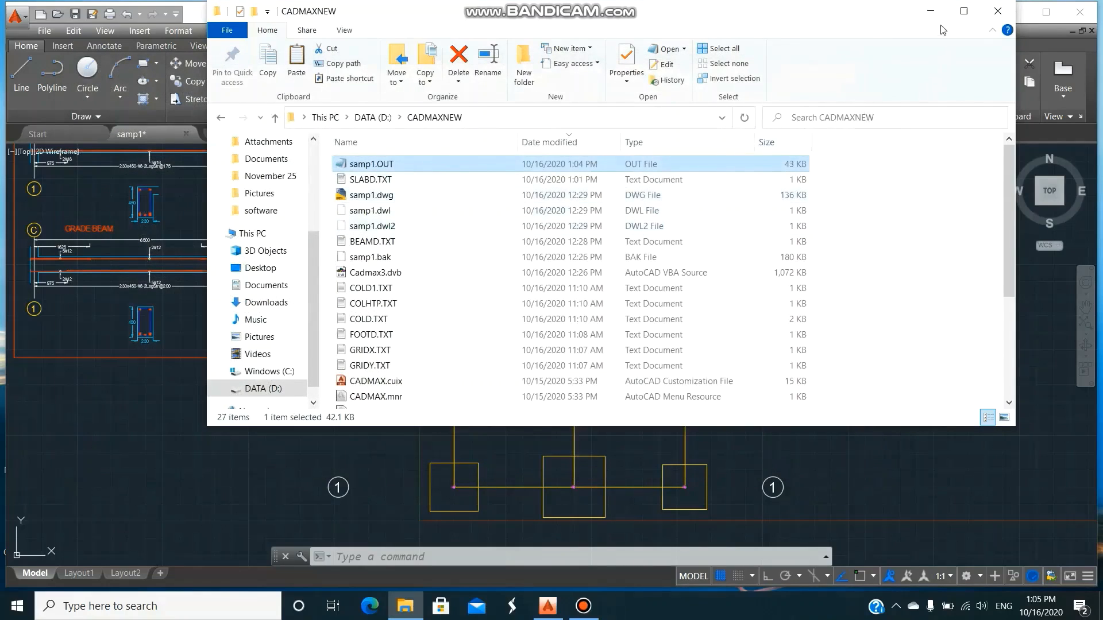
left_click(930, 11)
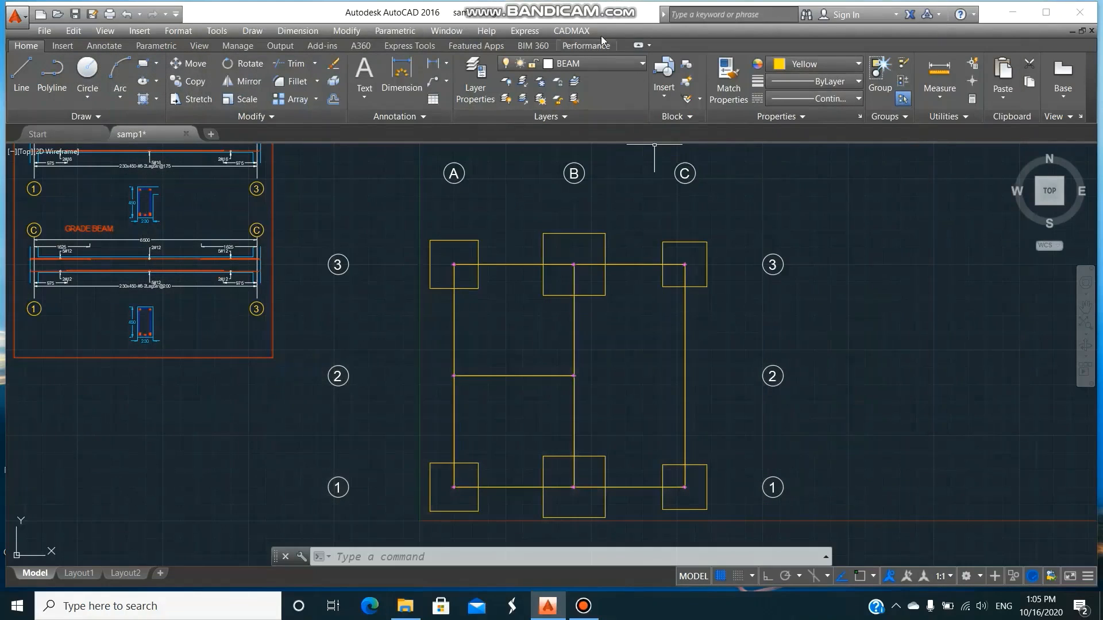
Run DESPROC on the whole gridline plan including the footing outlines, filtered to footings.
left_click(579, 31)
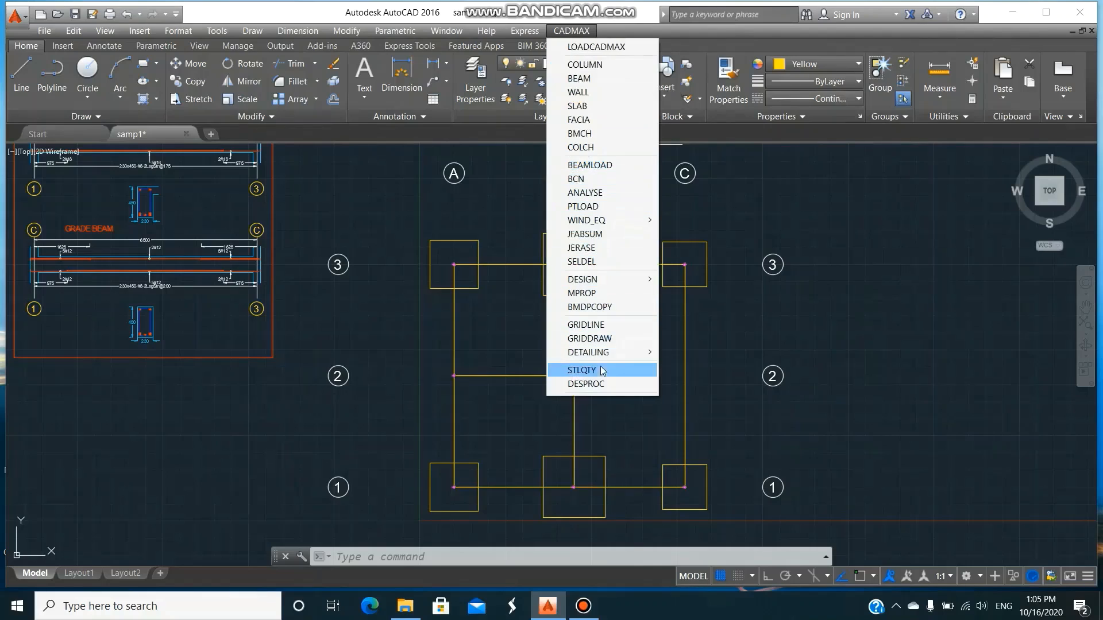
left_click(621, 383)
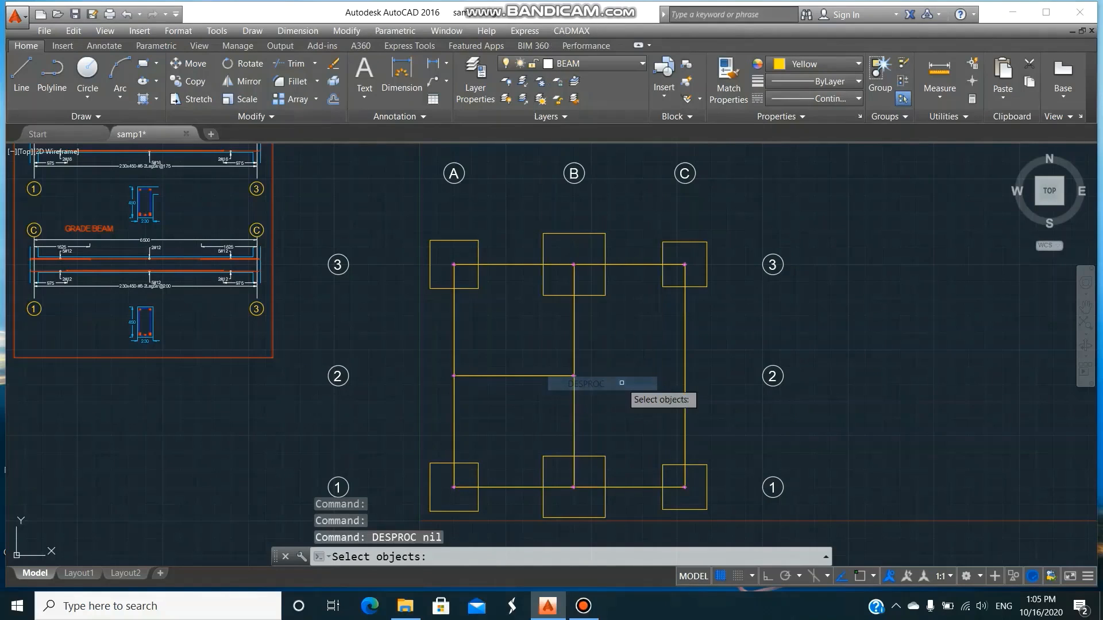
left_click(411, 213)
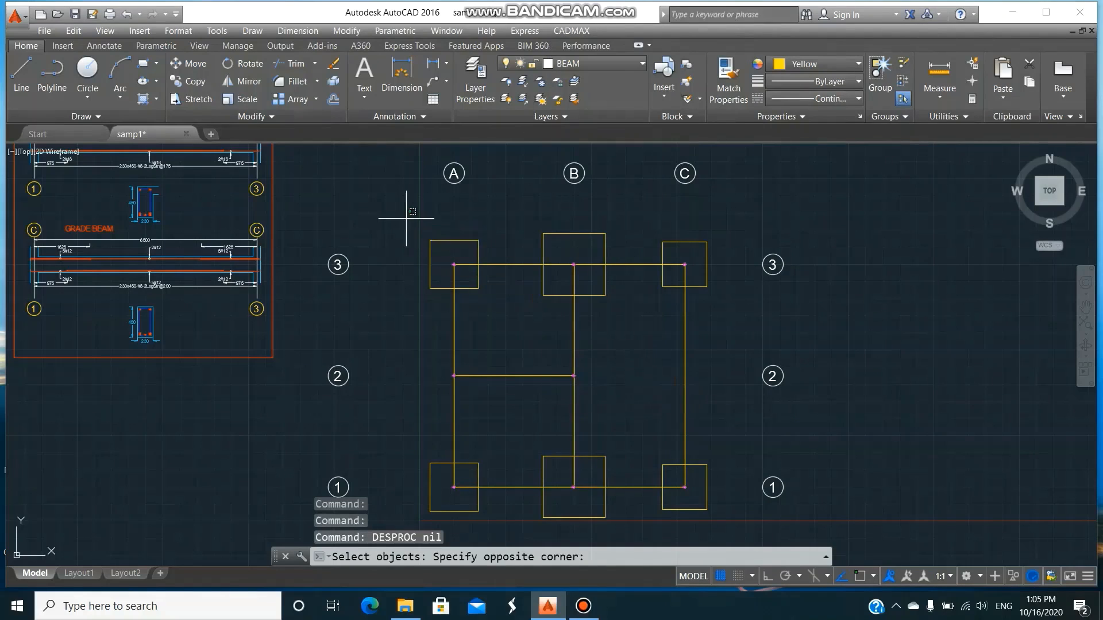
left_click(719, 528)
key("Return")
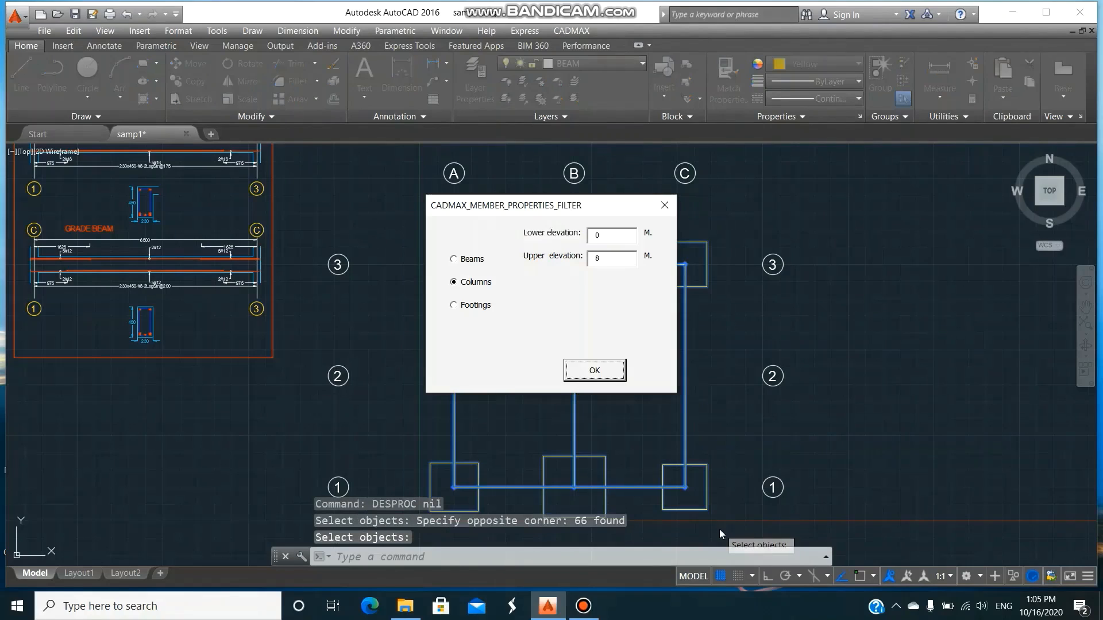
left_click(475, 306)
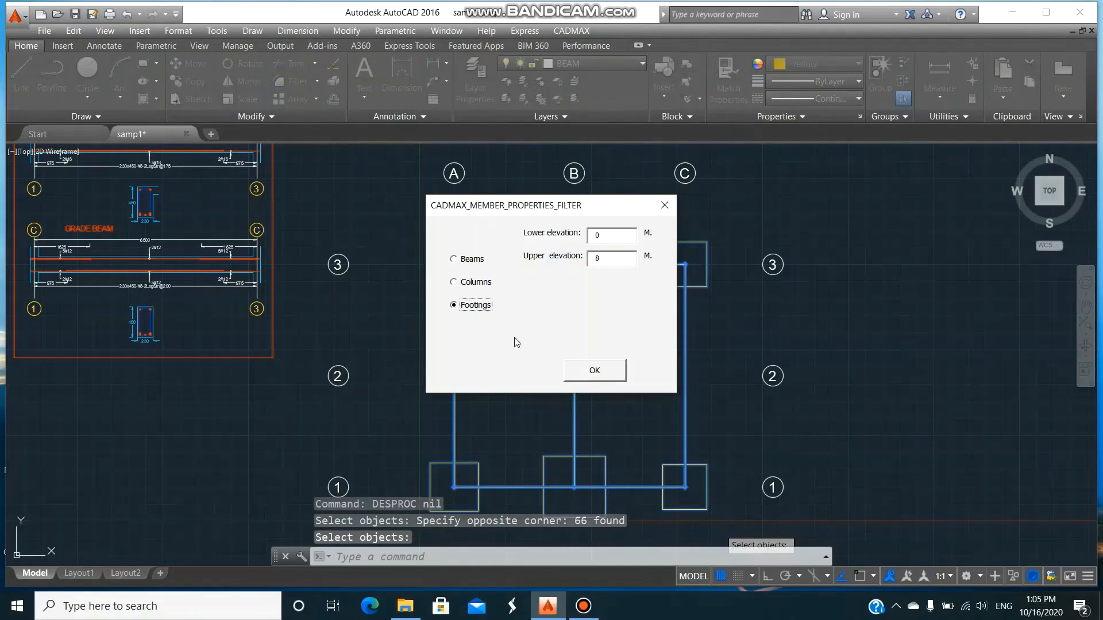
left_click(596, 372)
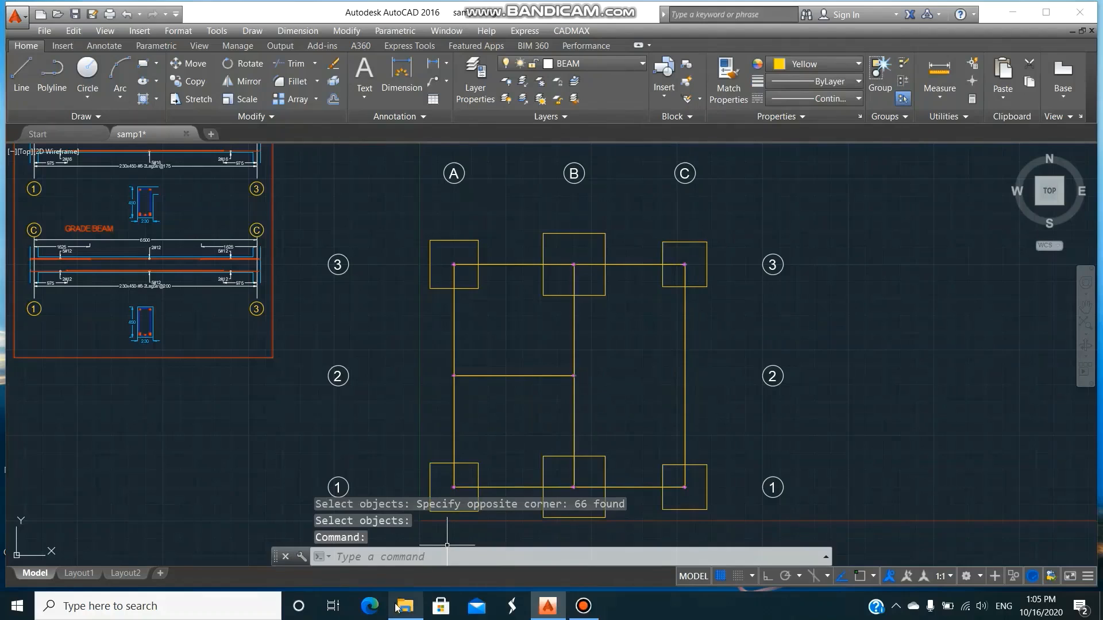
Reopen samp1.OUT, review the footing design results at the end, and close both the file and the CADMAXNEW folder.
left_click(405, 607)
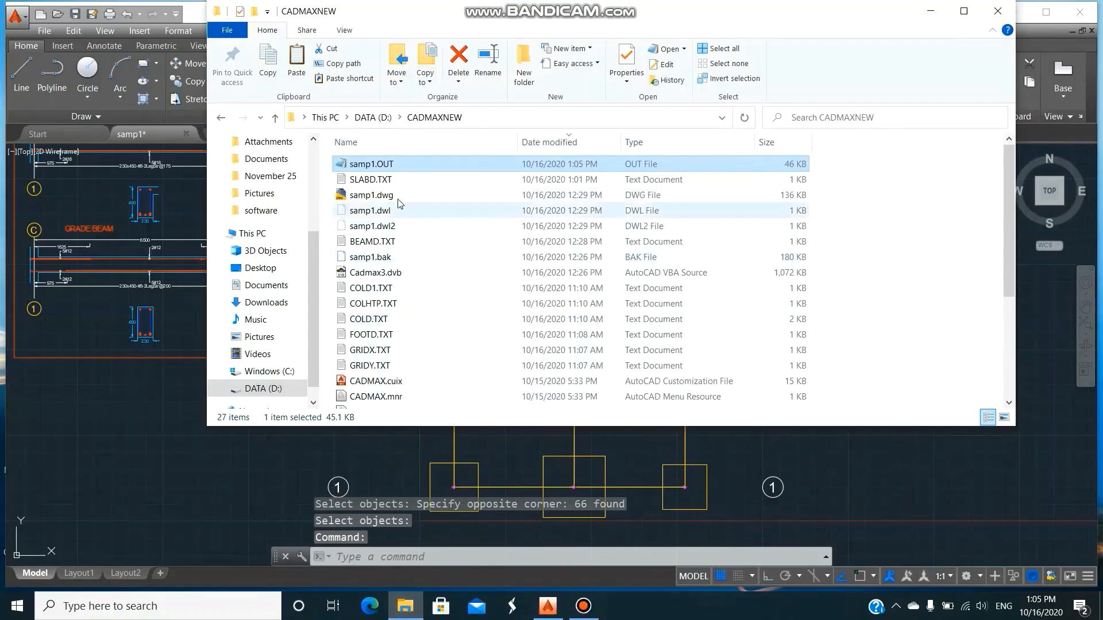
double_click(371, 165)
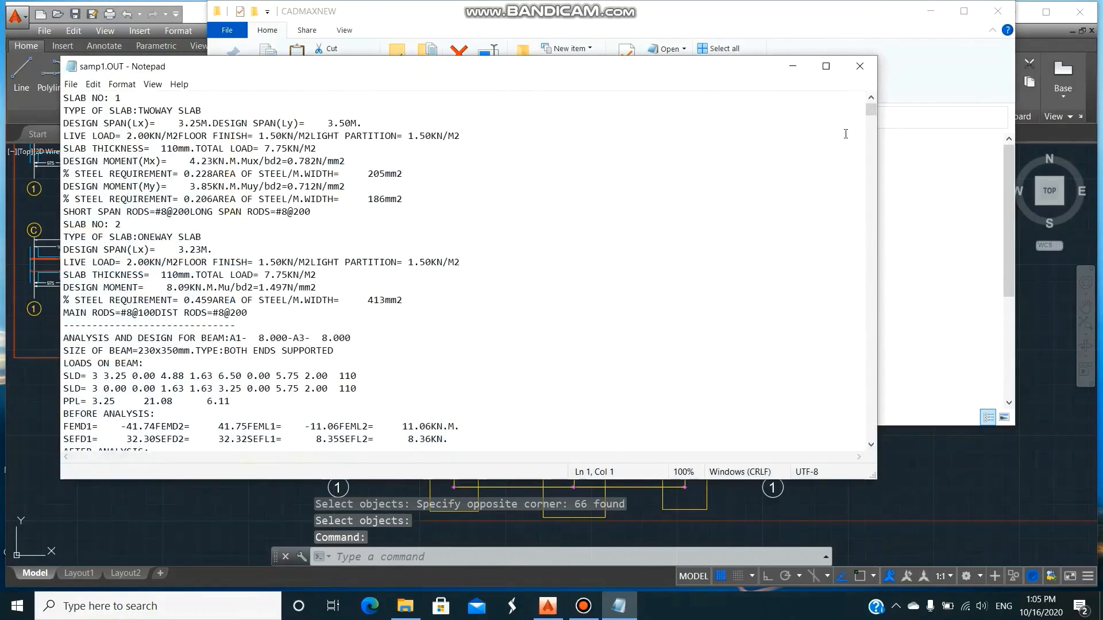
left_click_drag(870, 110, 871, 437)
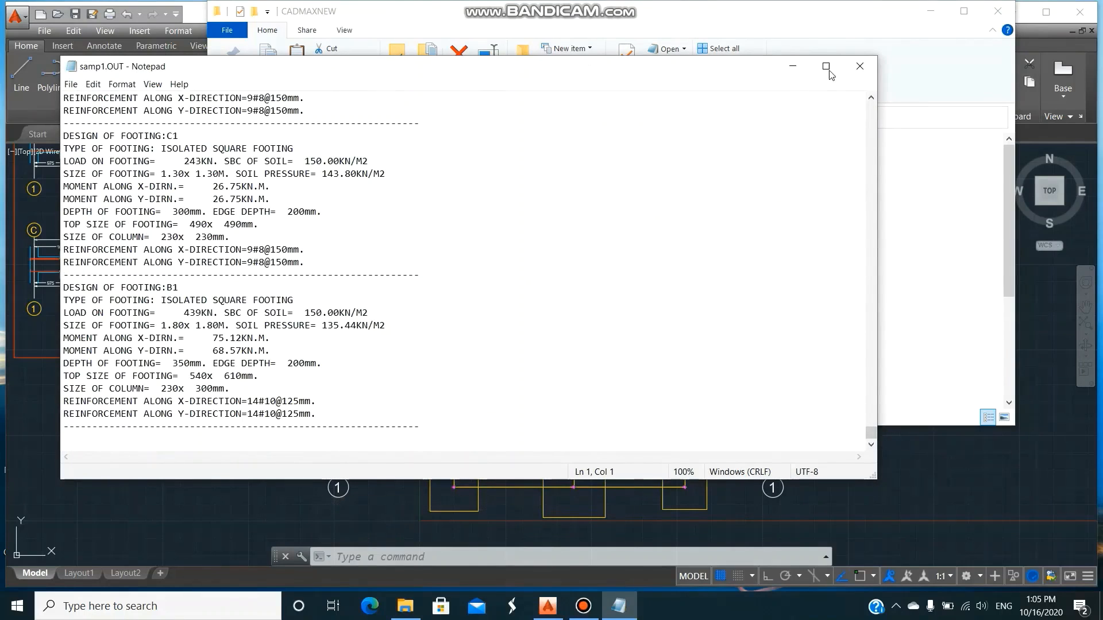
left_click(865, 68)
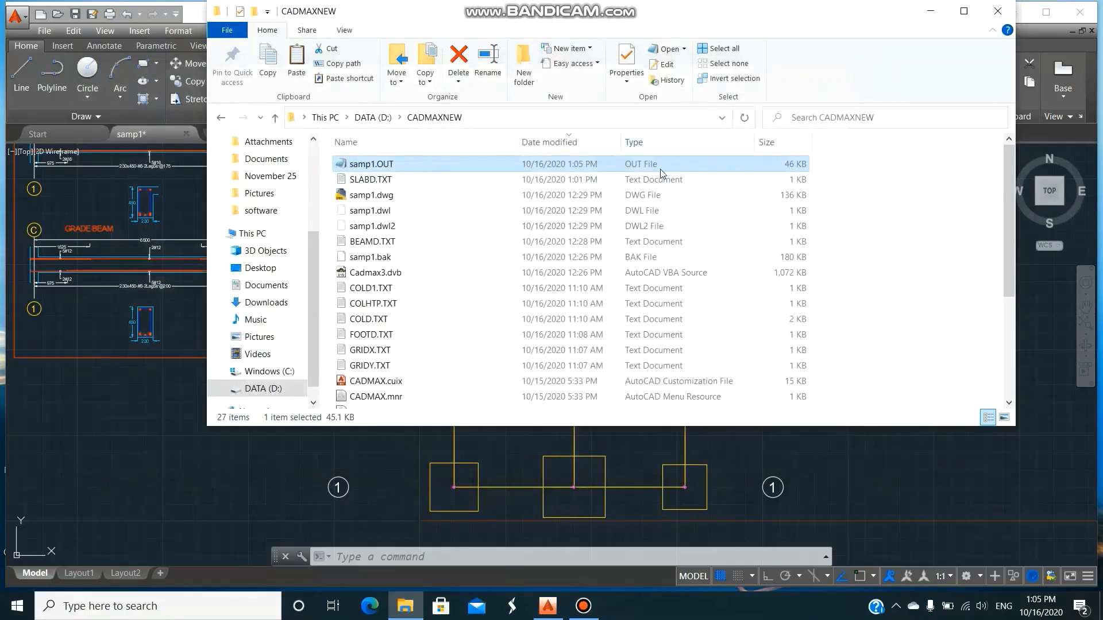
left_click(998, 14)
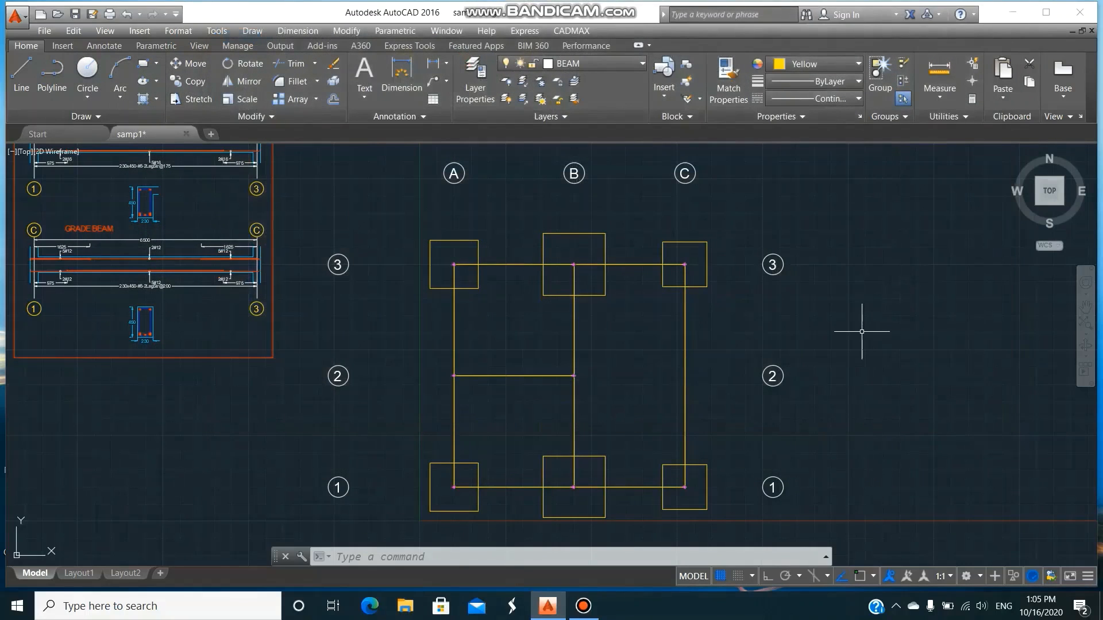
Make layer 0 visible and current, and turn off the BEAM layer.
type("LA")
key("Return")
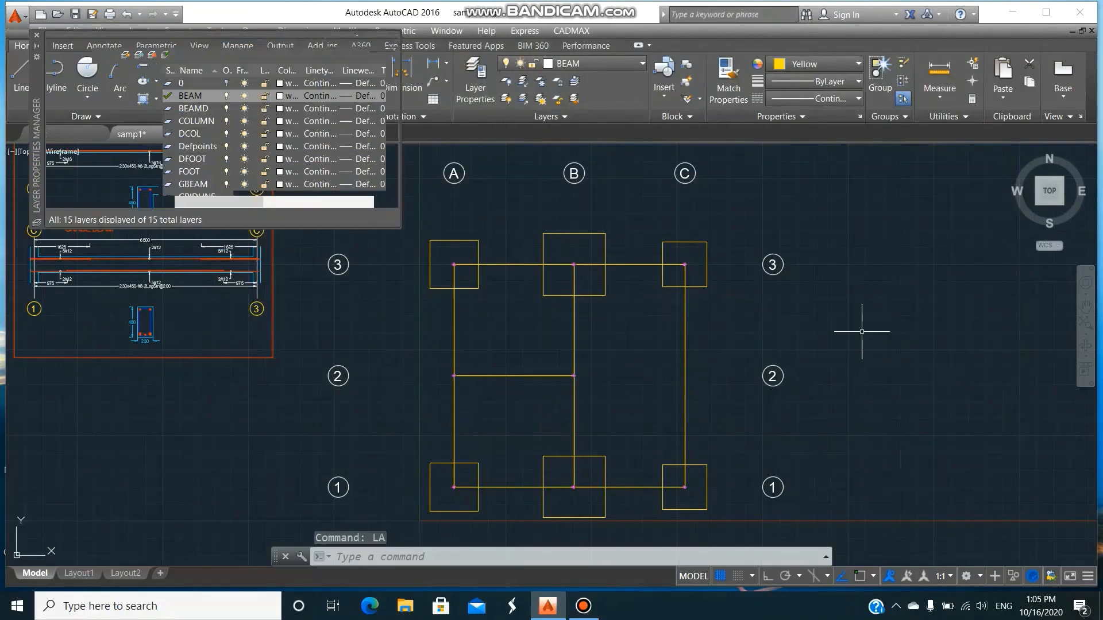
left_click(227, 83)
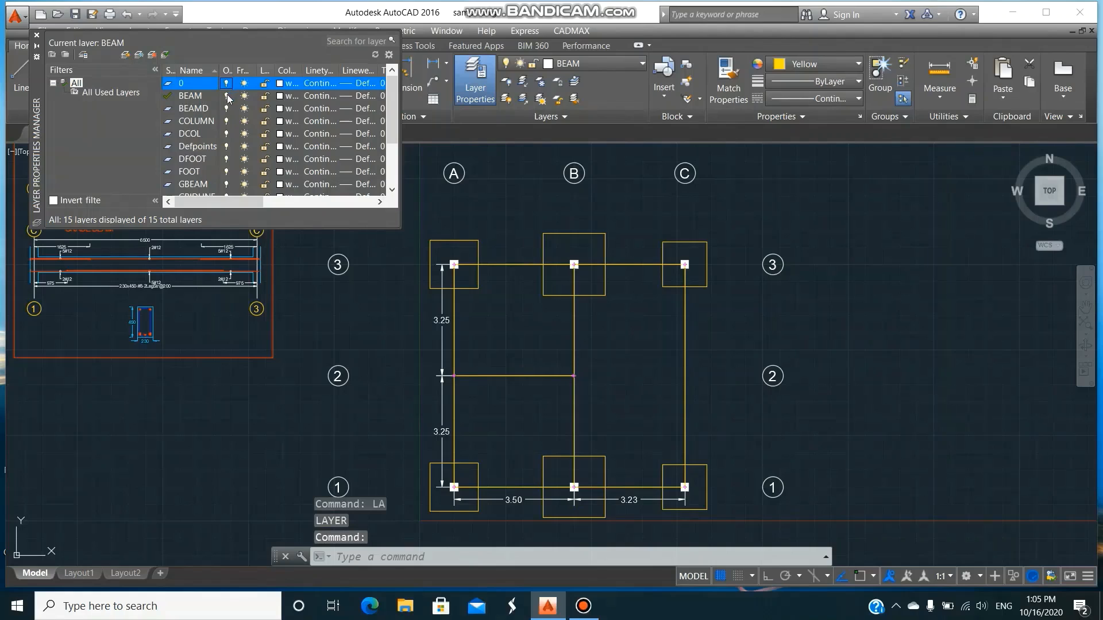
left_click(226, 96)
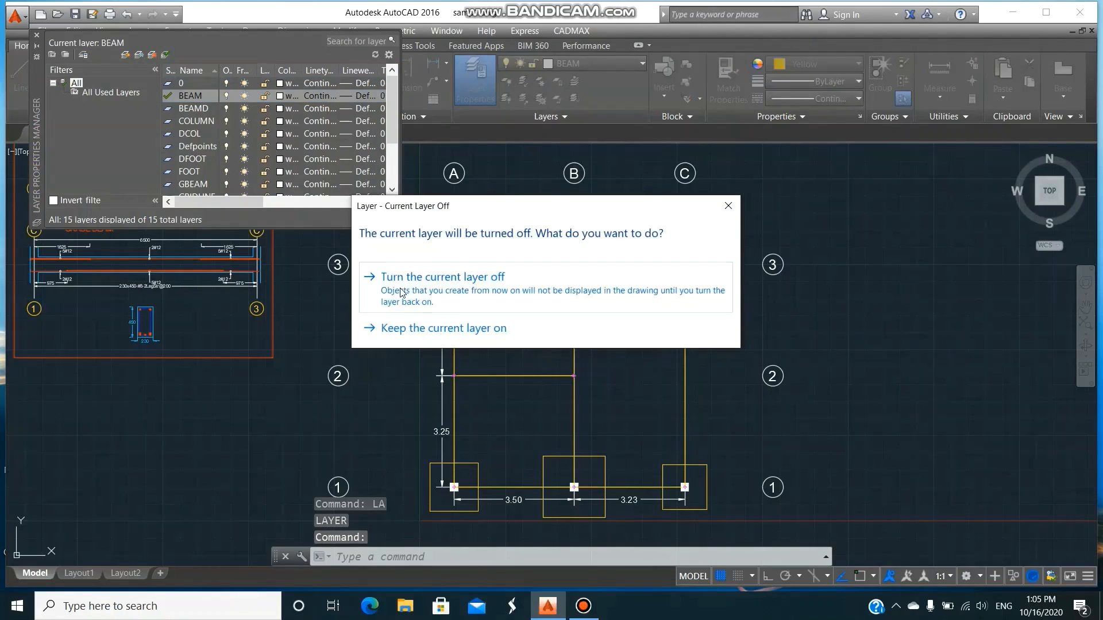
left_click(400, 277)
left_click(190, 84)
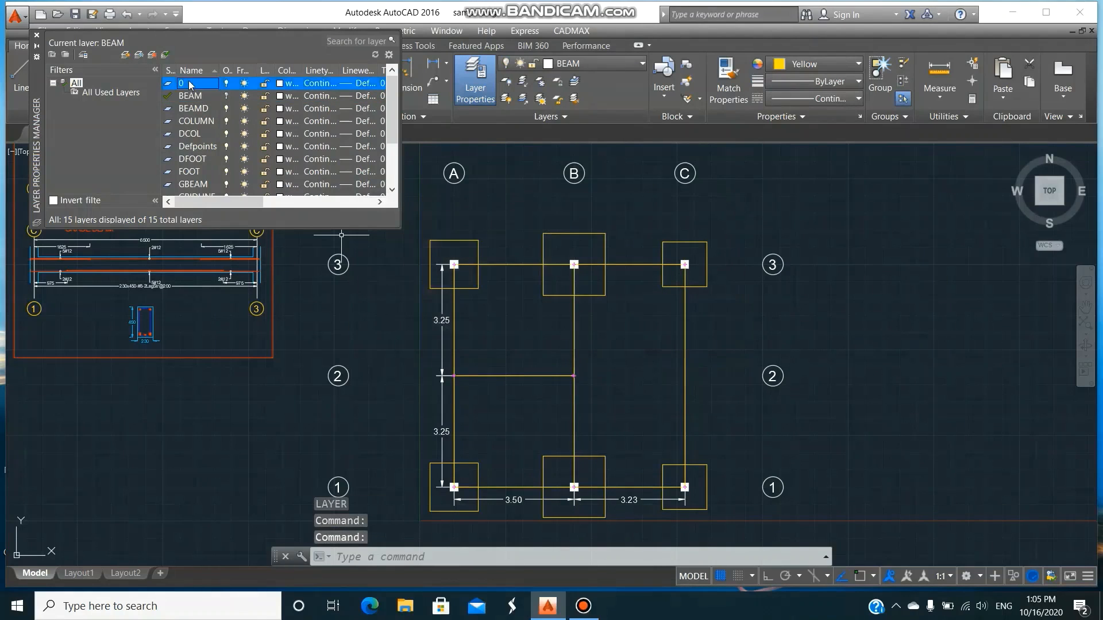
left_click(167, 58)
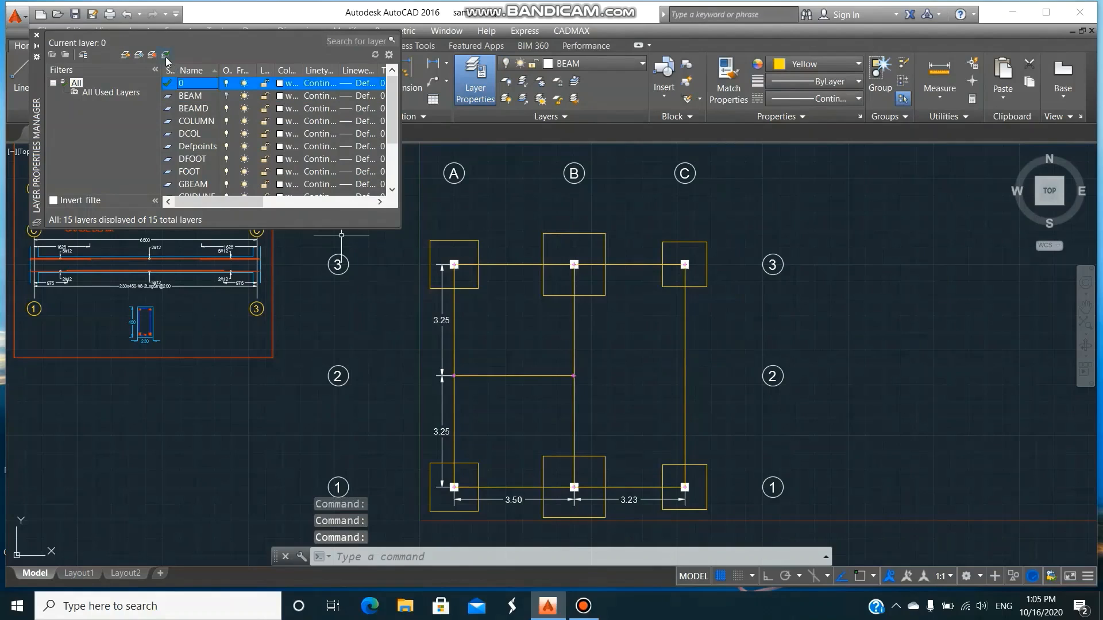
Turn off the COLUMN, FOOT, GBEAM and JOINT layers, and turn on the SLABD layer.
left_click(227, 121)
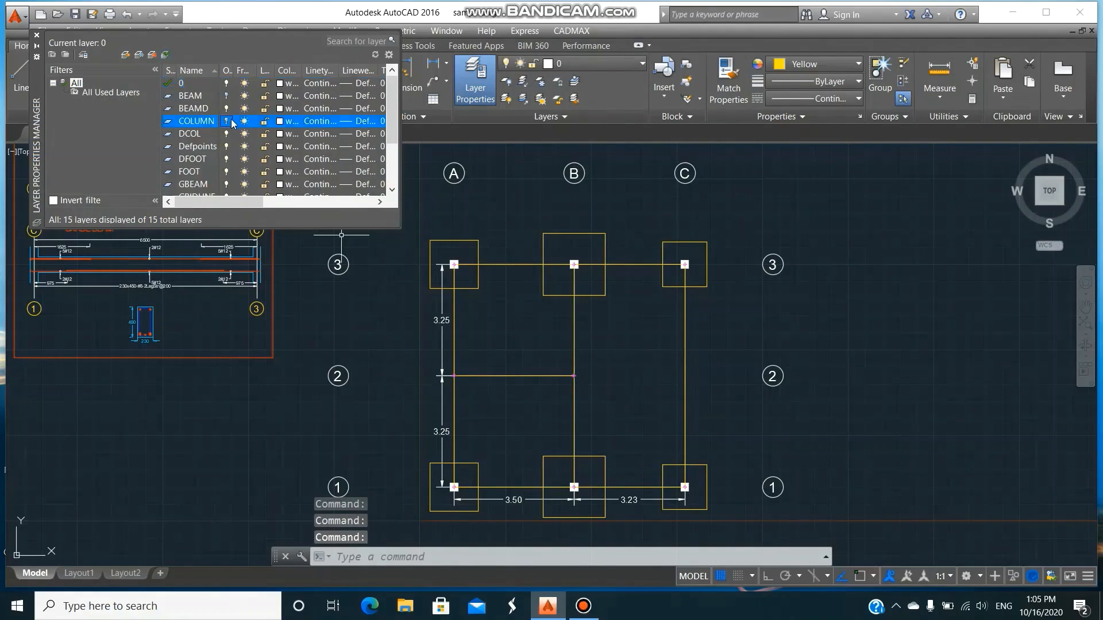
left_click(228, 172)
left_click(227, 184)
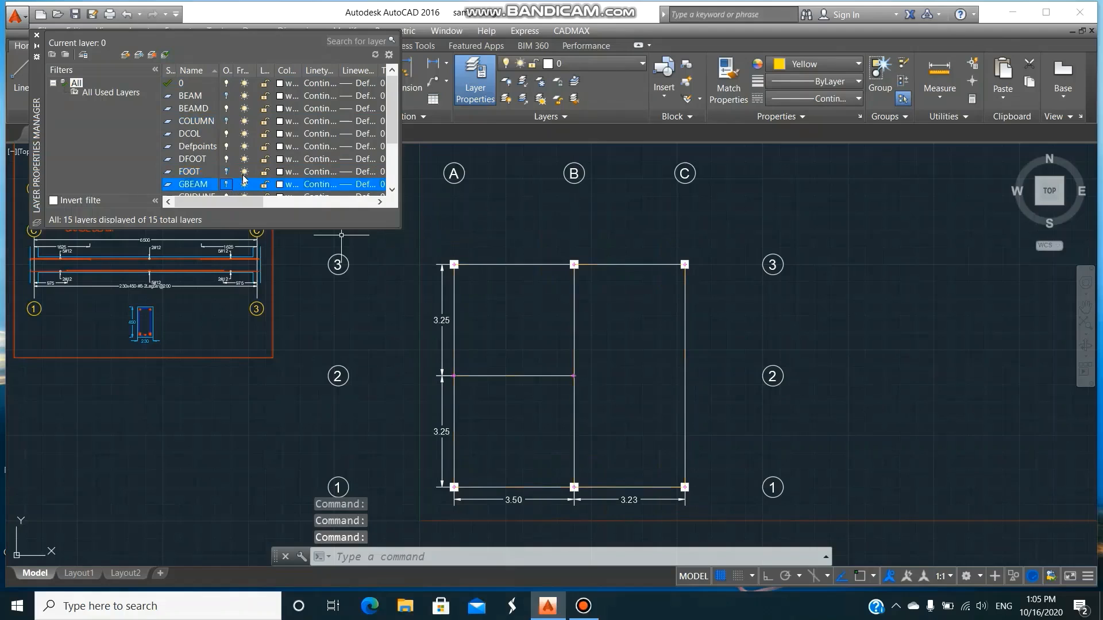
scroll(256, 160, "down", 1)
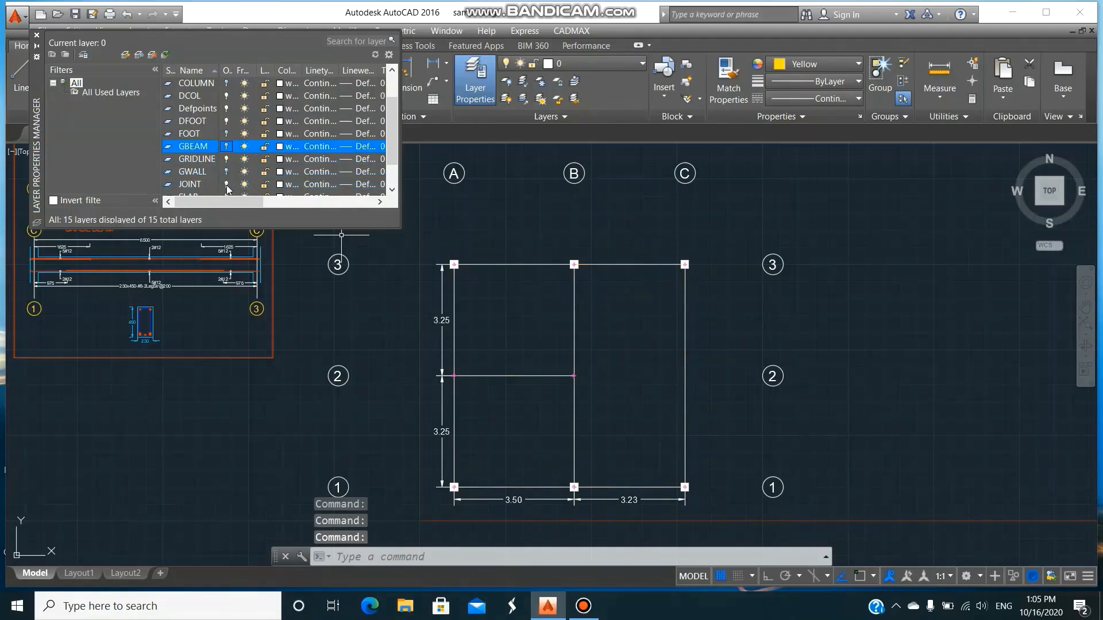
left_click(228, 184)
scroll(282, 149, "down", 1)
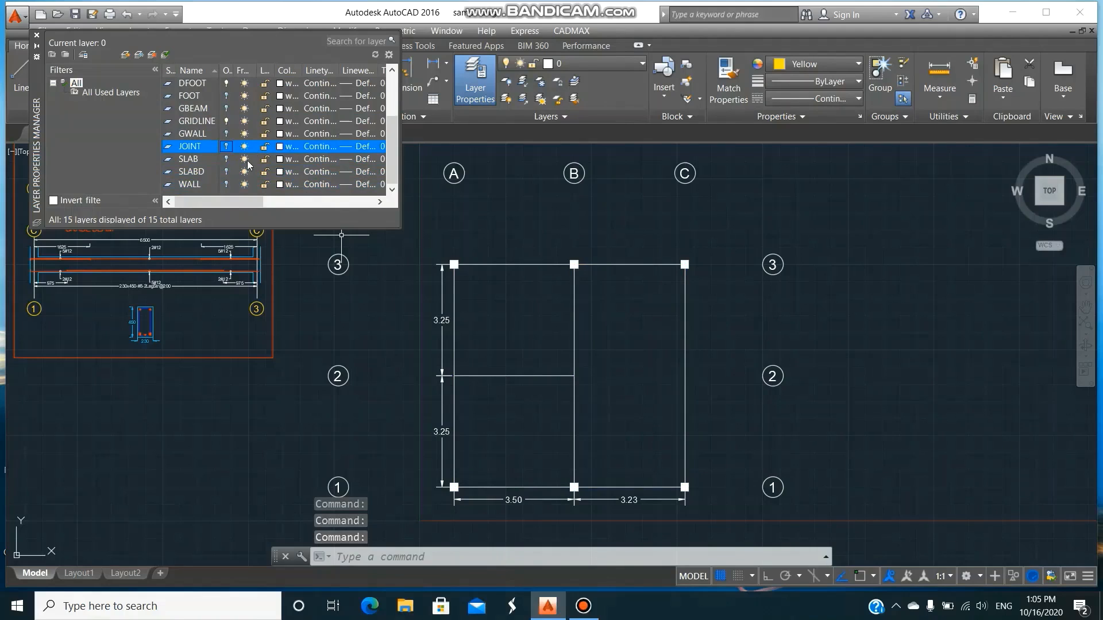
left_click(227, 171)
scroll(275, 143, "up", 2)
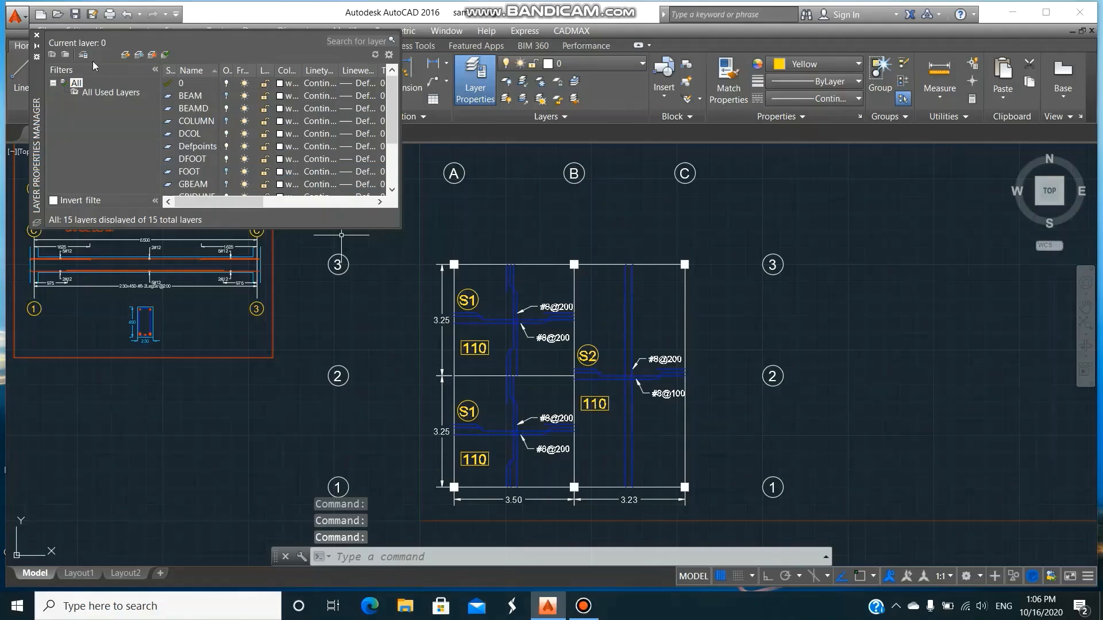
left_click(37, 35)
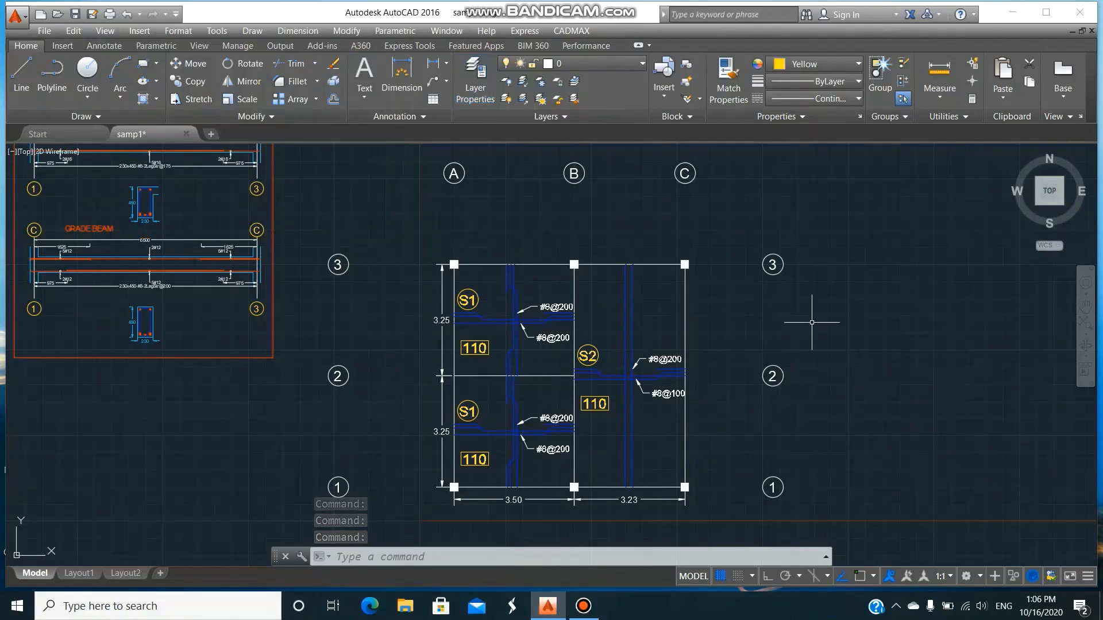
Move grid bubbles A, B and C above the plan straight down, closer to gridline 3, with Ortho on.
scroll(814, 322, "down", 2)
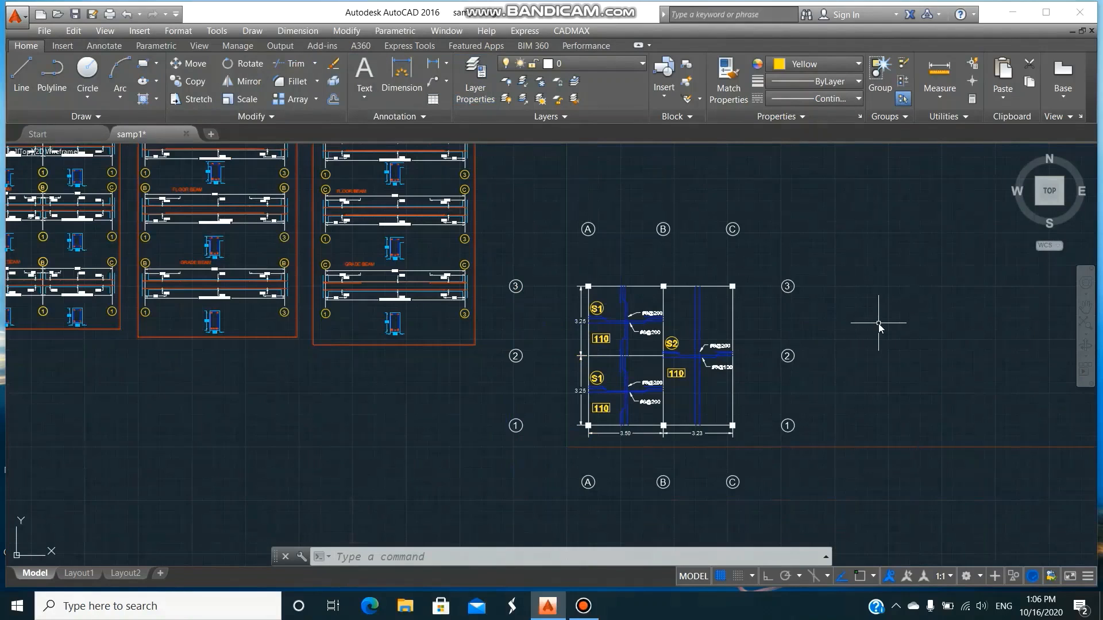
type("m")
key("Return")
left_click(542, 189)
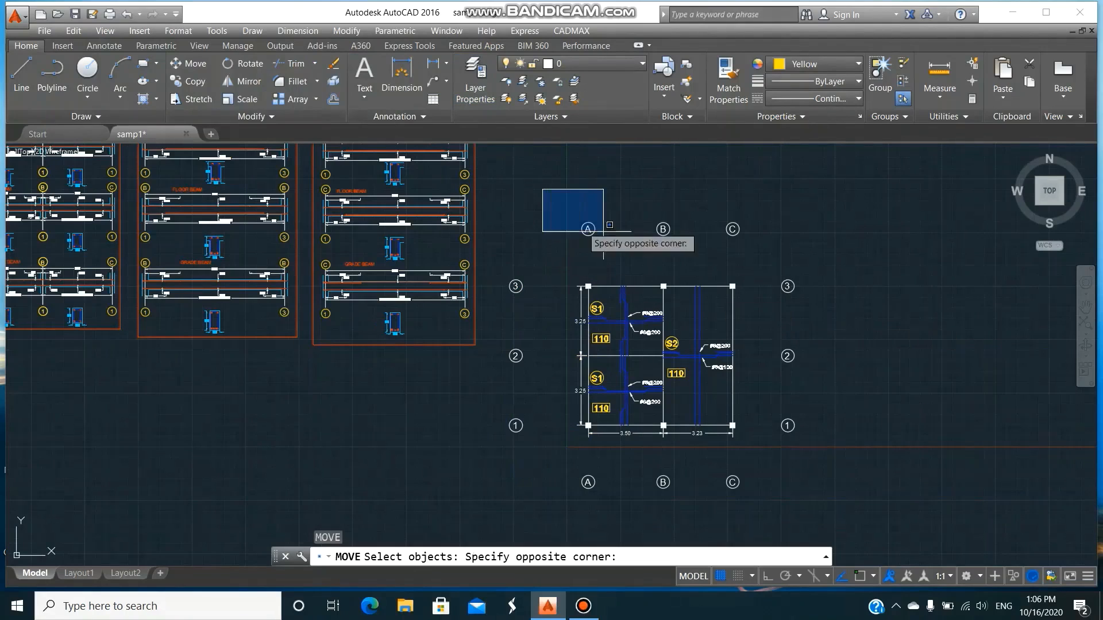
left_click(788, 272)
key("Return")
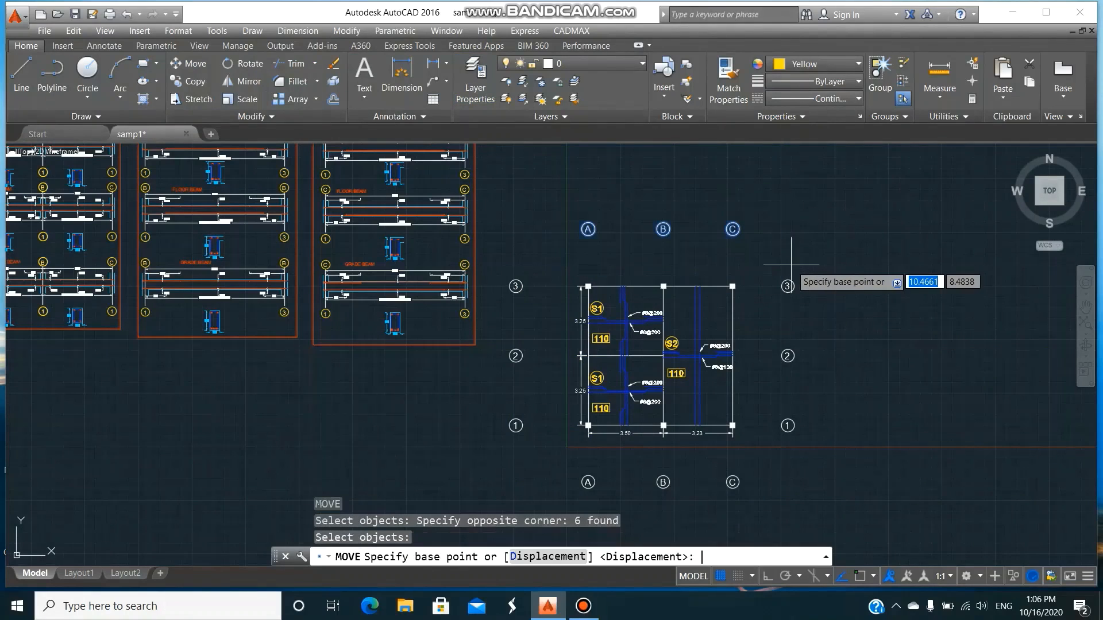
left_click(796, 229)
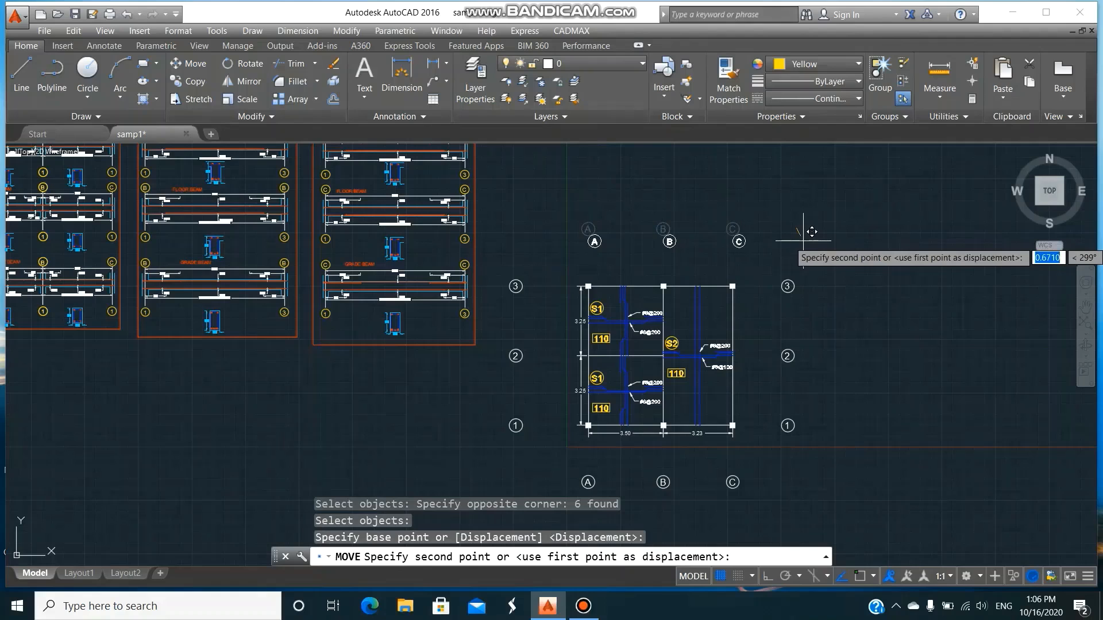
key("F8")
left_click(803, 261)
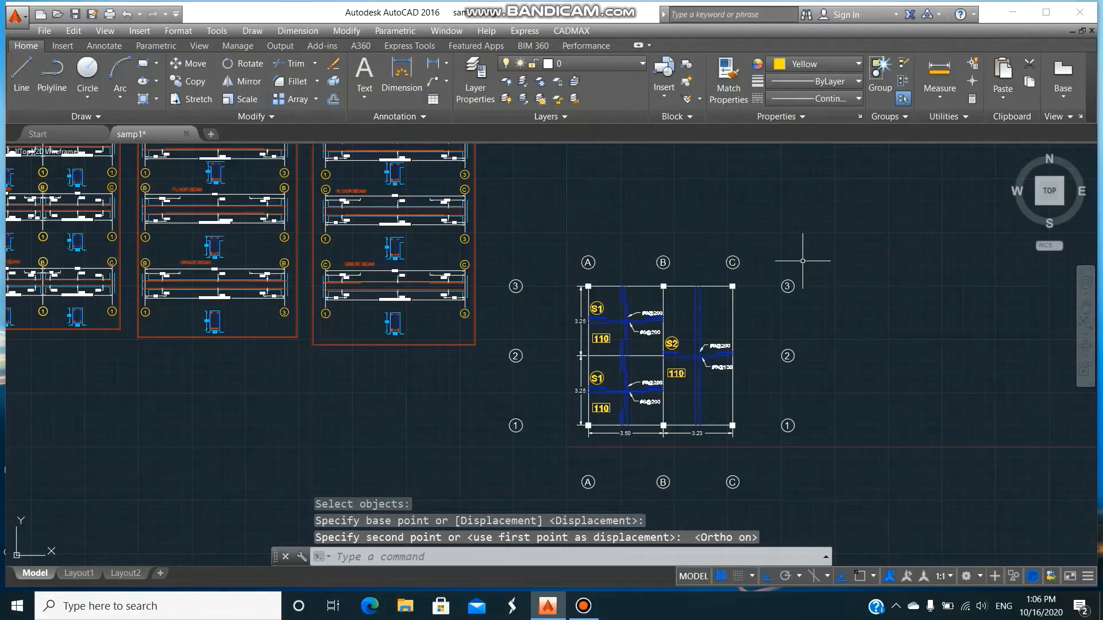
Move grid bubbles A, B and C below the plan straight up, closer to the dimensions under gridline 1.
key("Return")
left_click(552, 453)
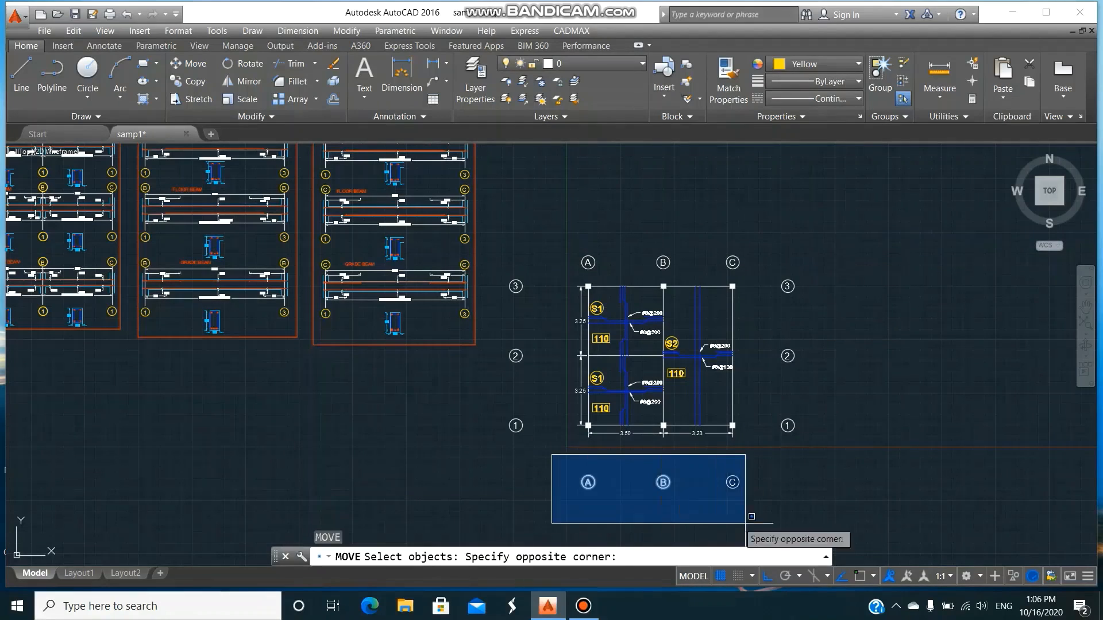
left_click(798, 524)
key("Return")
left_click(810, 500)
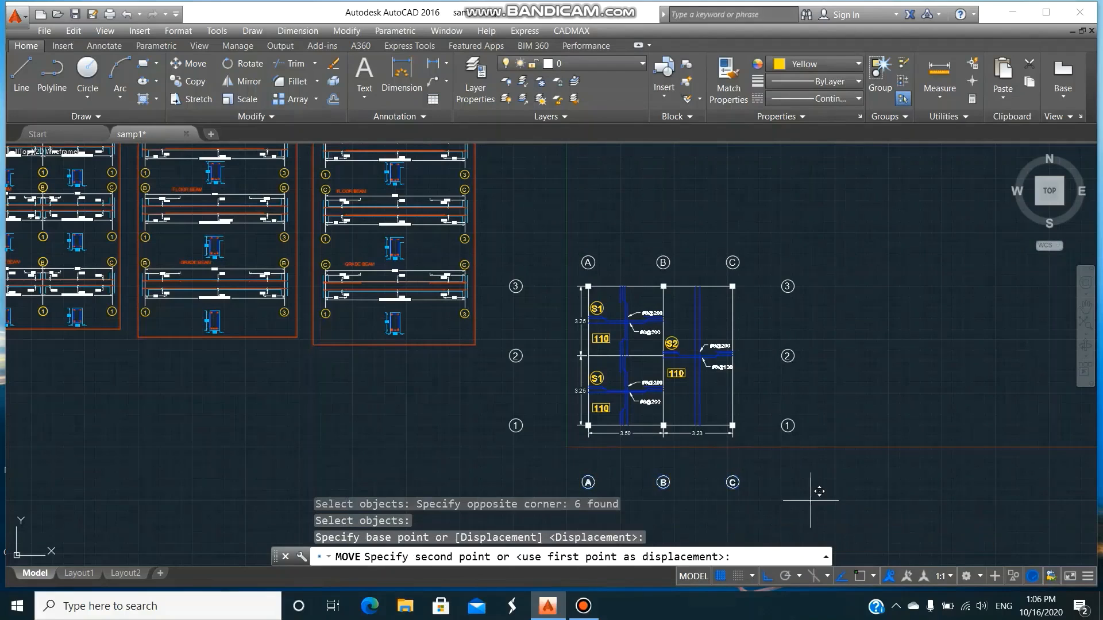
left_click(811, 475)
Move grid bubbles 1, 2 and 3 beyond gridline C horizontally inward, closer to the plan.
key("Return")
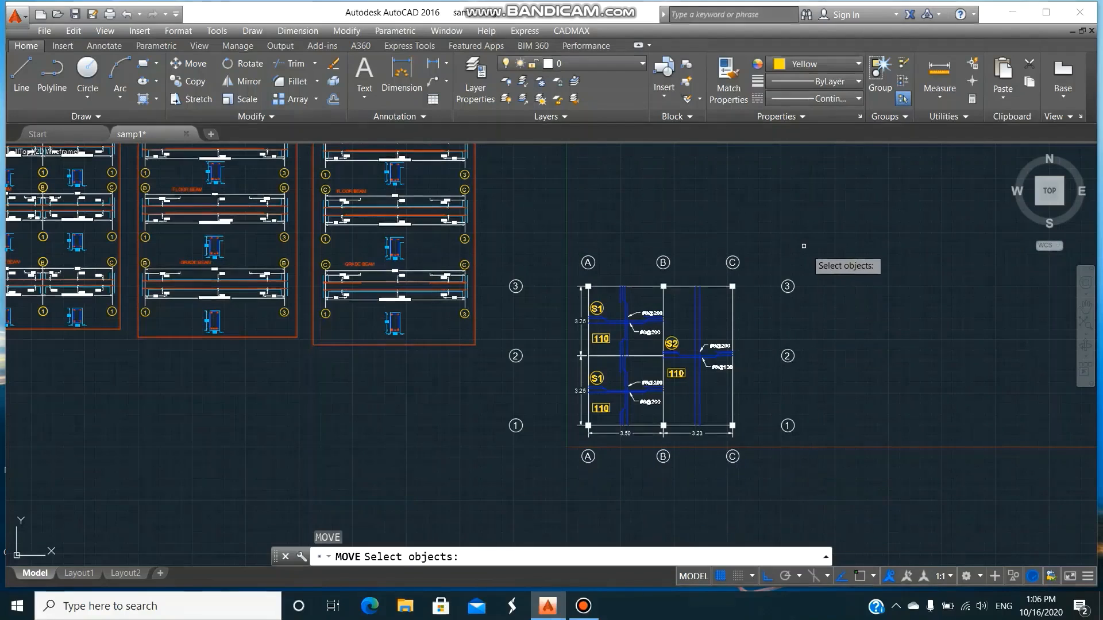
left_click(773, 253)
left_click(840, 472)
key("Return")
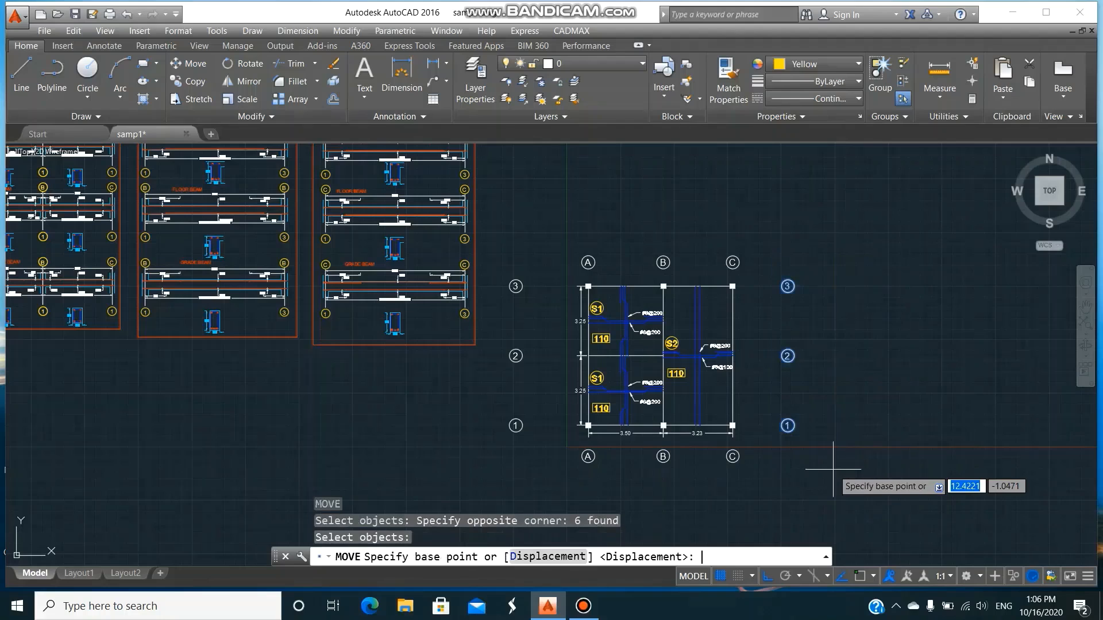
left_click(801, 473)
left_click(771, 472)
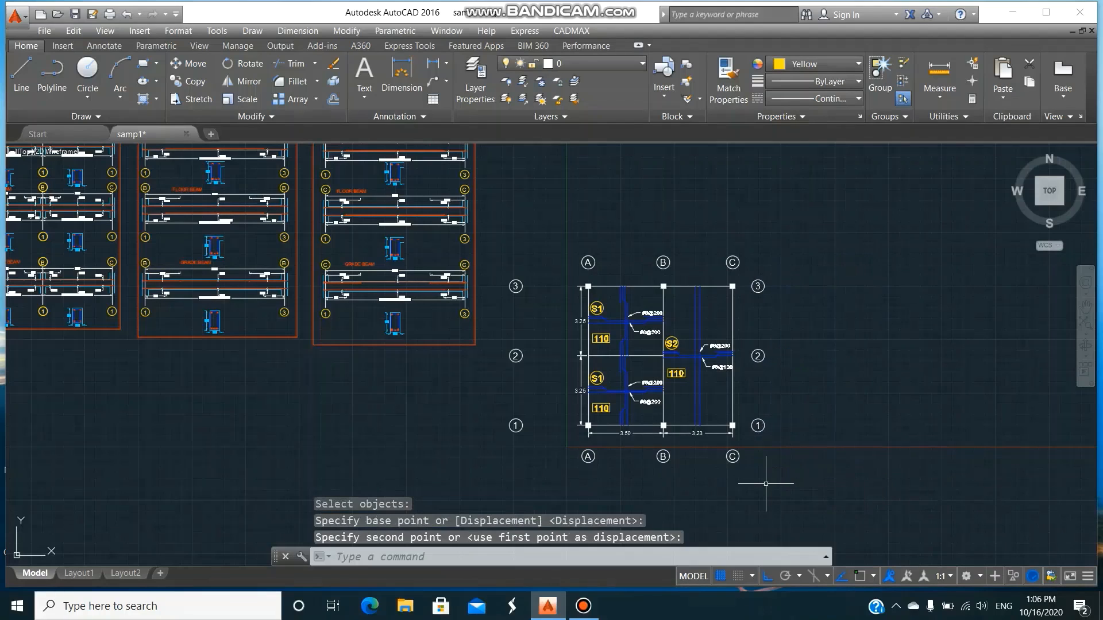
Move grid bubbles 1, 2 and 3 beside gridline A horizontally inward, closer to the plan's vertical dimensions.
key("Return")
left_click(484, 260)
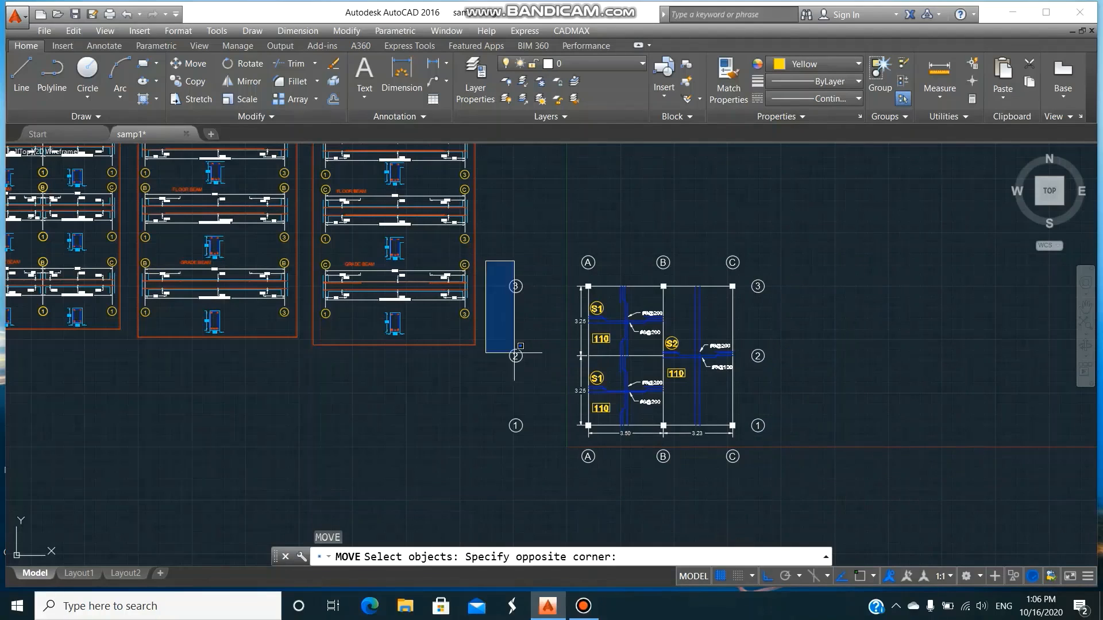
left_click(551, 510)
key("Return")
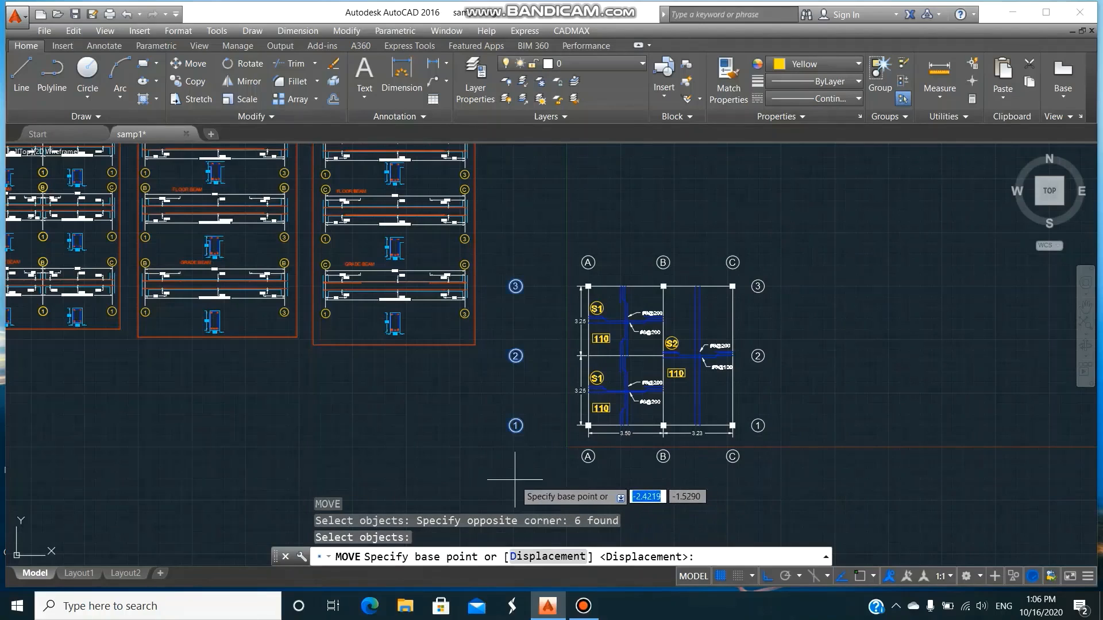
left_click(515, 479)
left_click(560, 477)
Draw a rectangular frame about 10.7 m wide around the slab plan and all its grid bubbles.
type("REC")
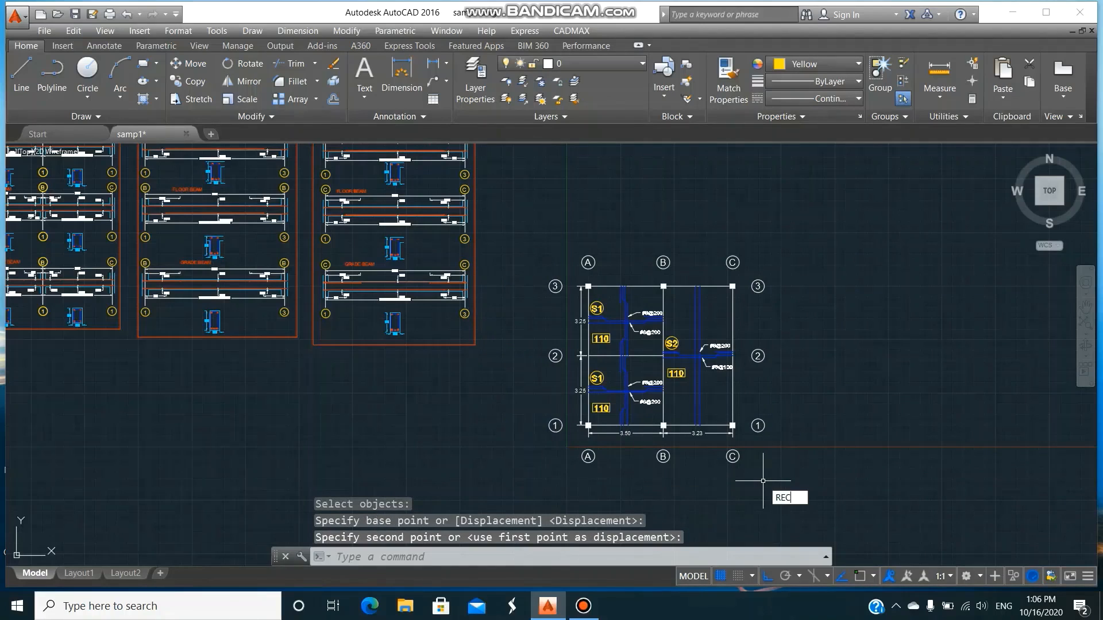
key("Return")
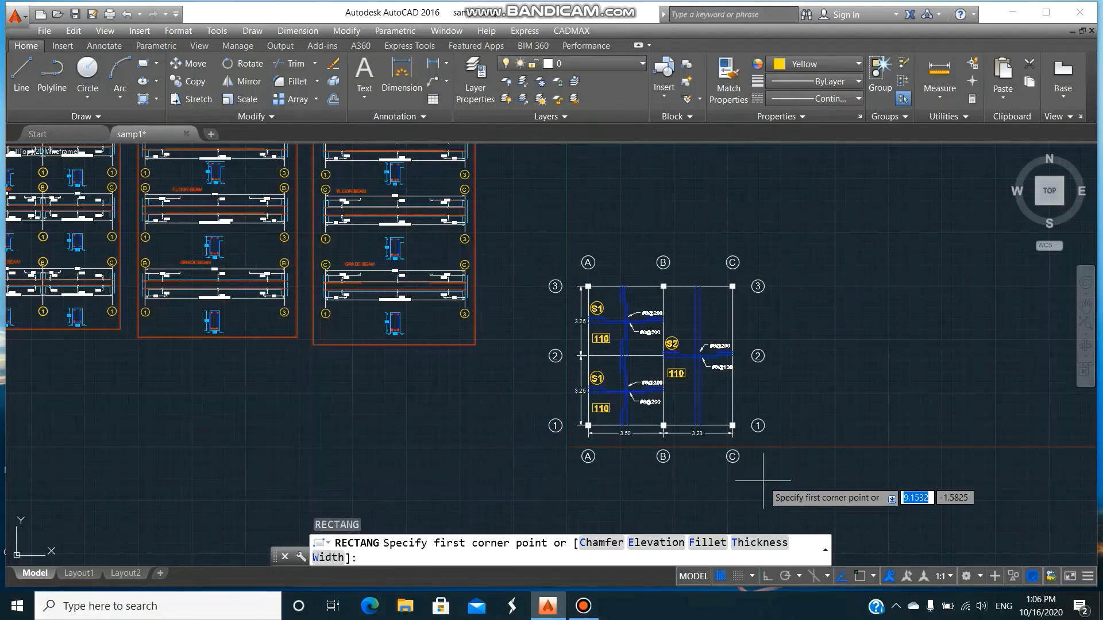
left_click(540, 246)
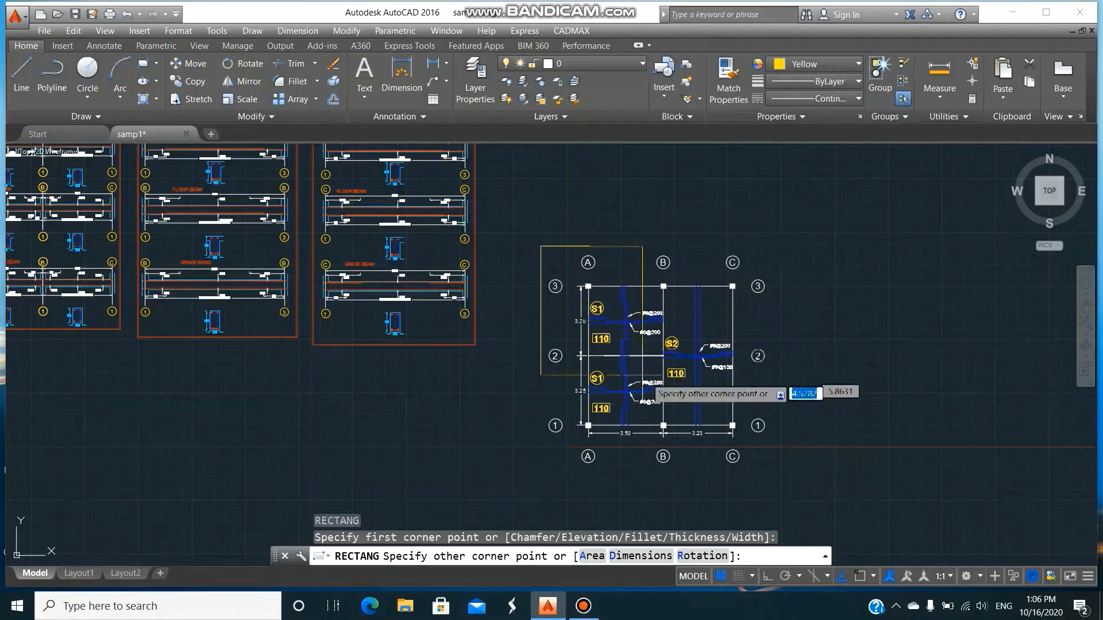
left_click(770, 481)
Add the middle-justified single-line title SLAB DETAILA, height 0.3 and rotation 0, under the slab plan inside the frame.
type("D")
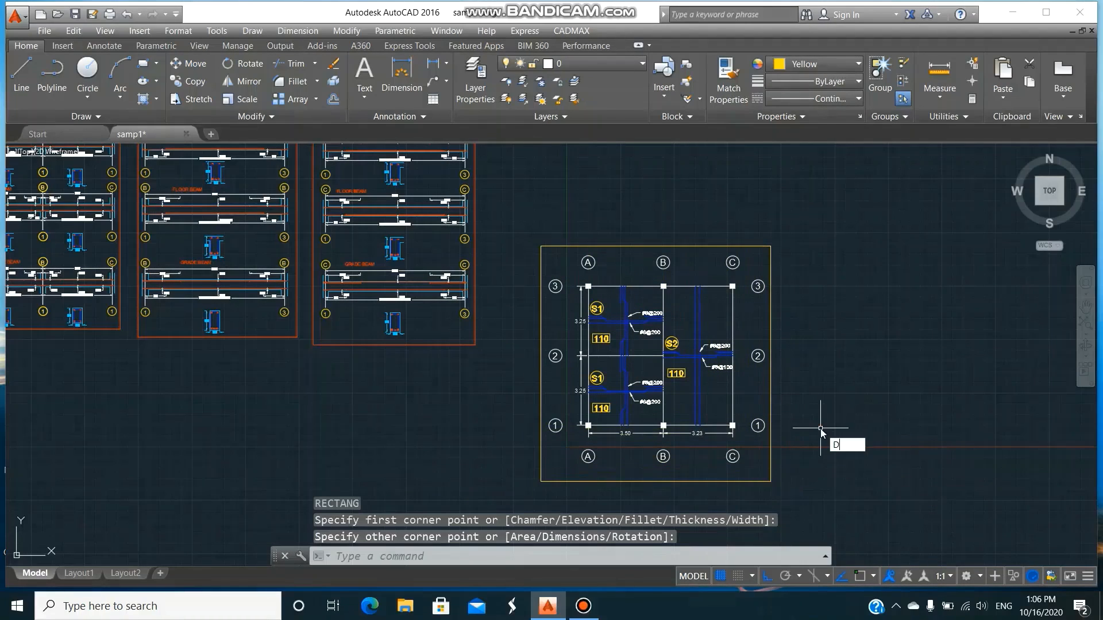
type("TEXT")
key("Return")
type("M")
key("Return")
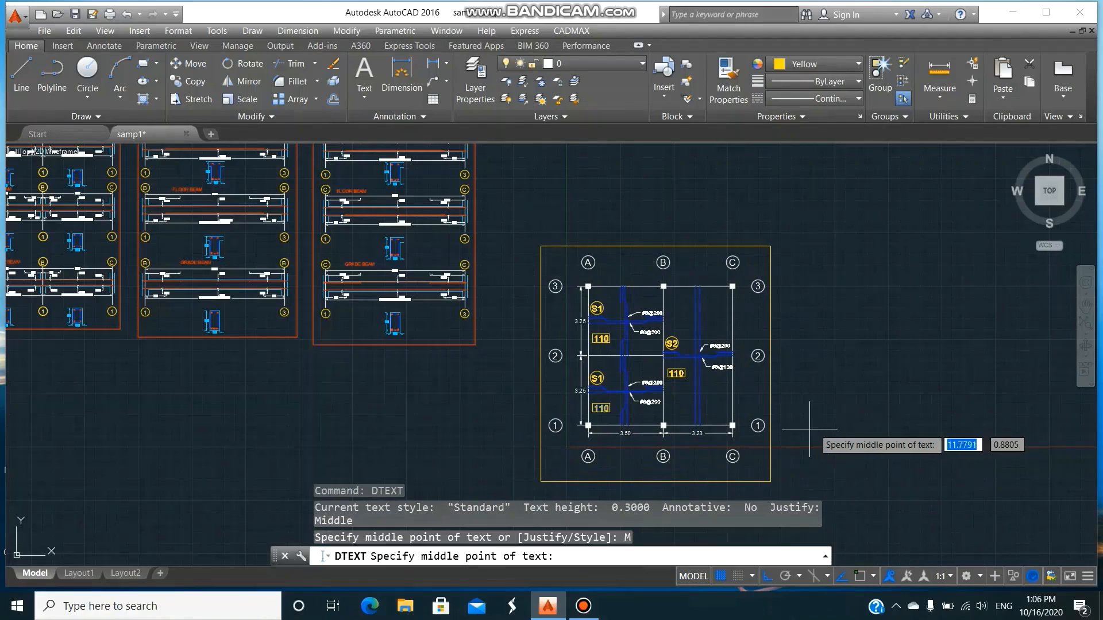
left_click(642, 473)
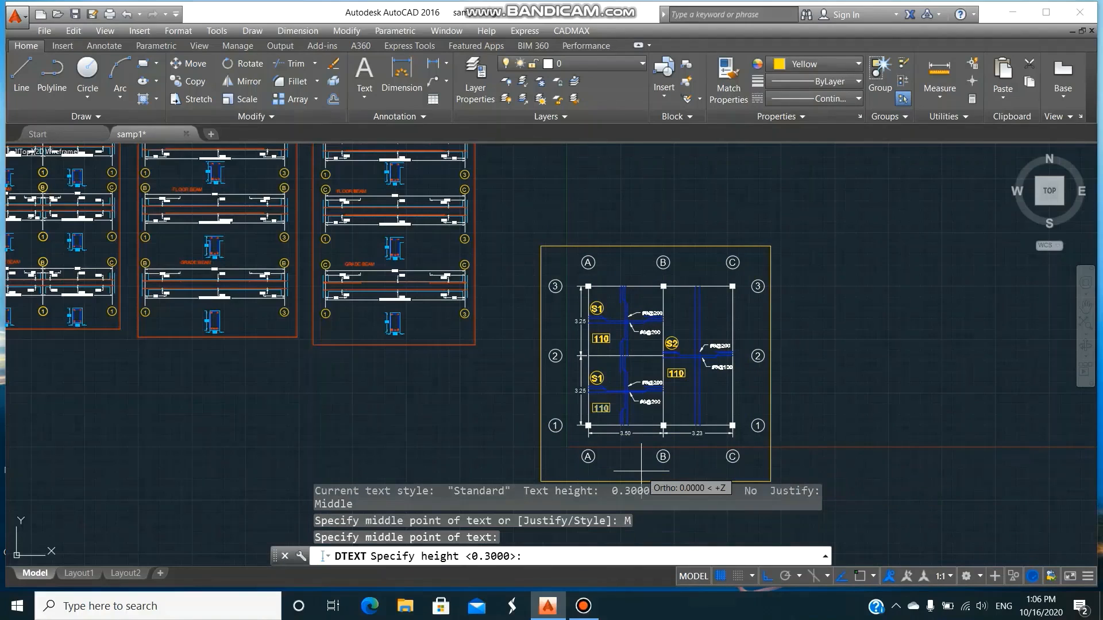
key("Return")
key("Return")
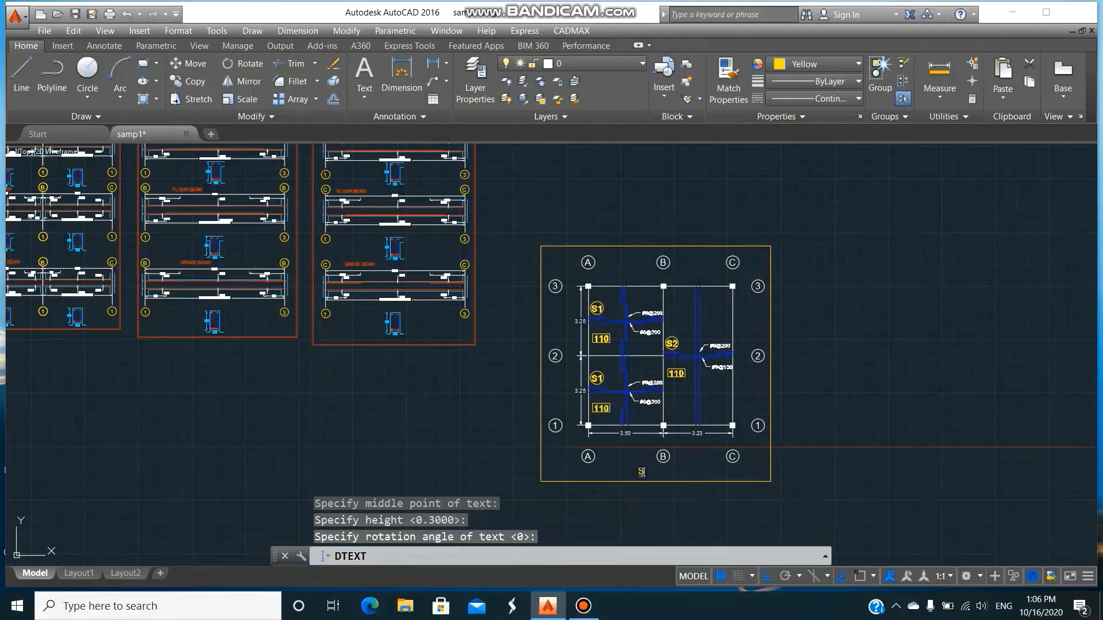
type("SLAB DETAISL")
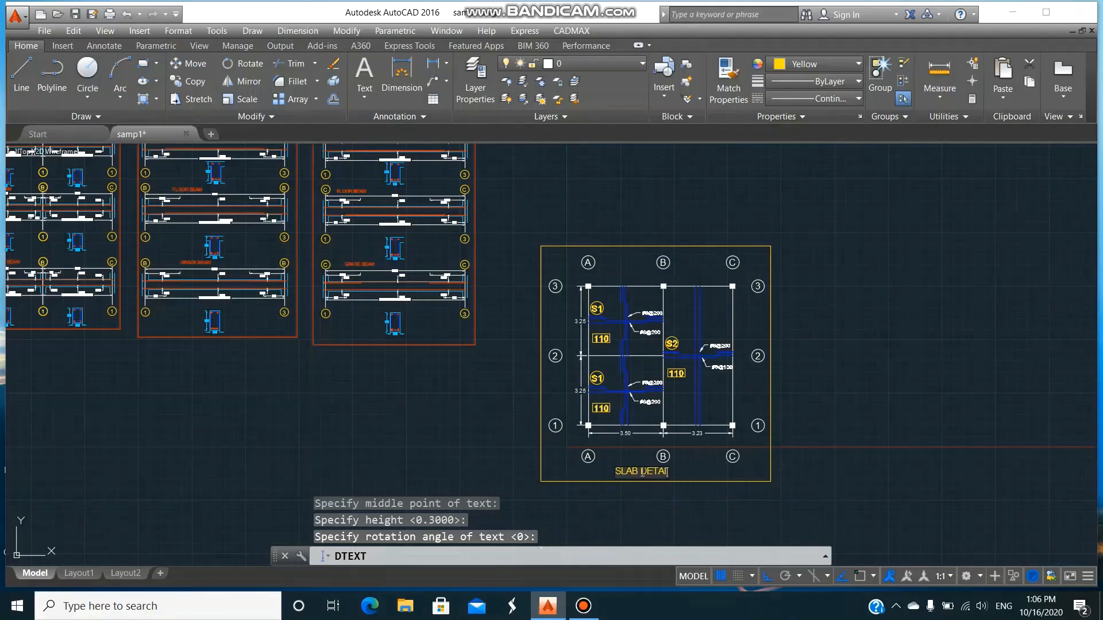
key("BackSpace")
key("BackSpace")
type("LS")
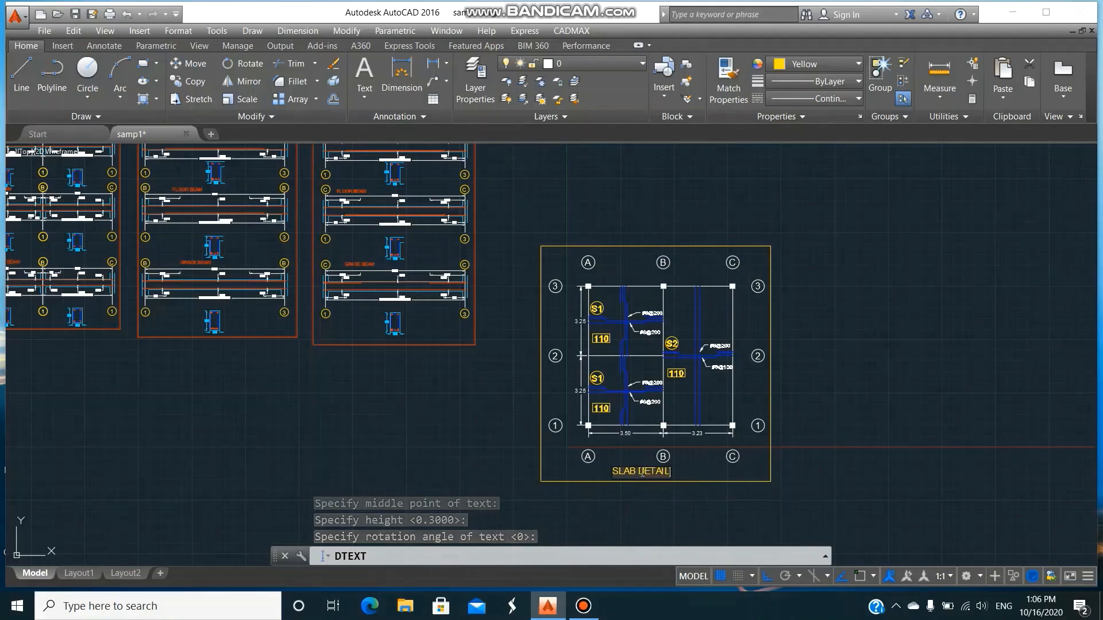
key("Return")
key("Return")
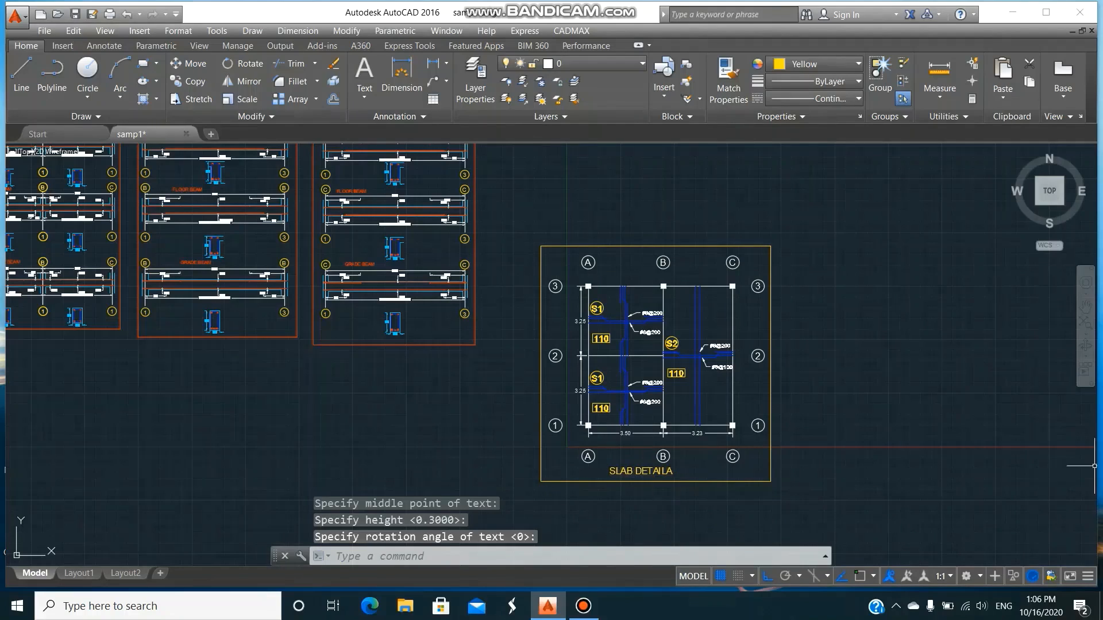
Correct the title under the slab plan to SLAB DETAILS.
type("DD")
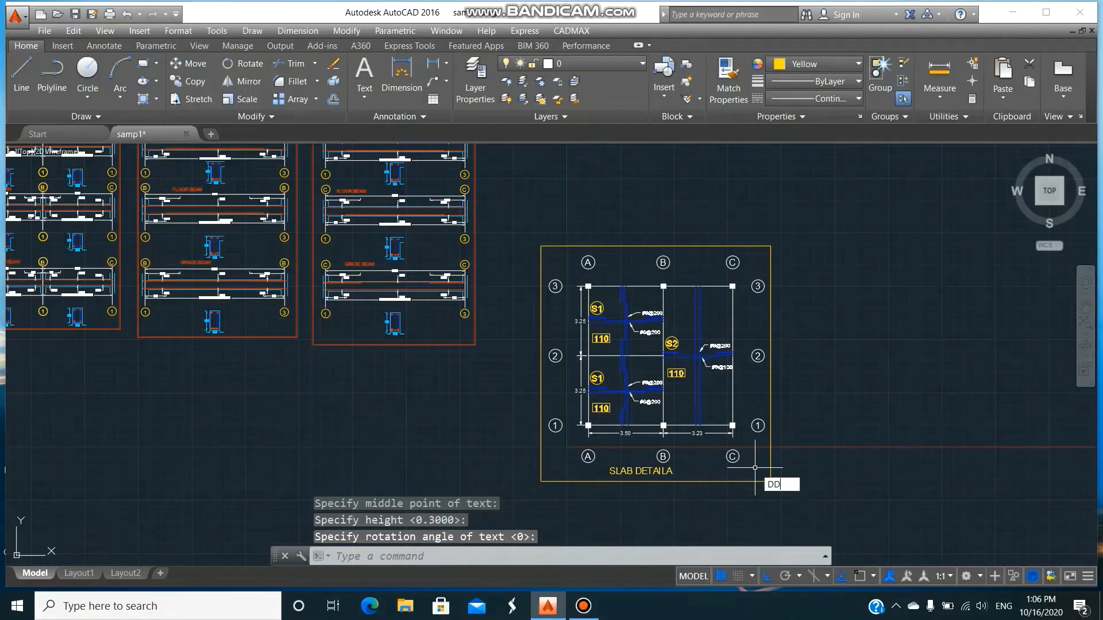
type("EDIT")
key("Return")
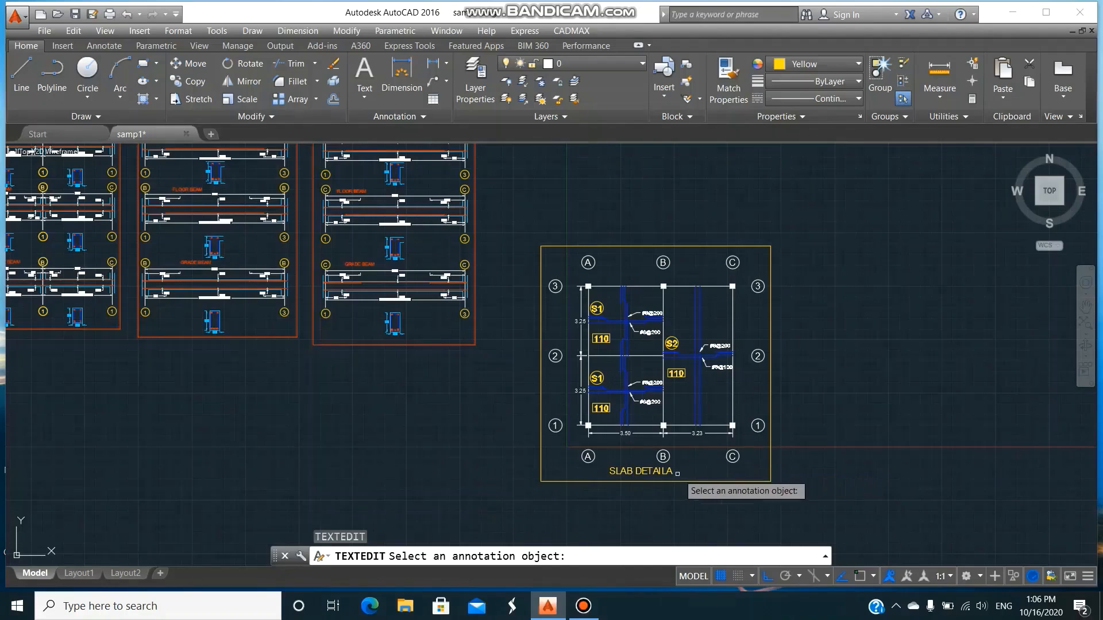
left_click(672, 475)
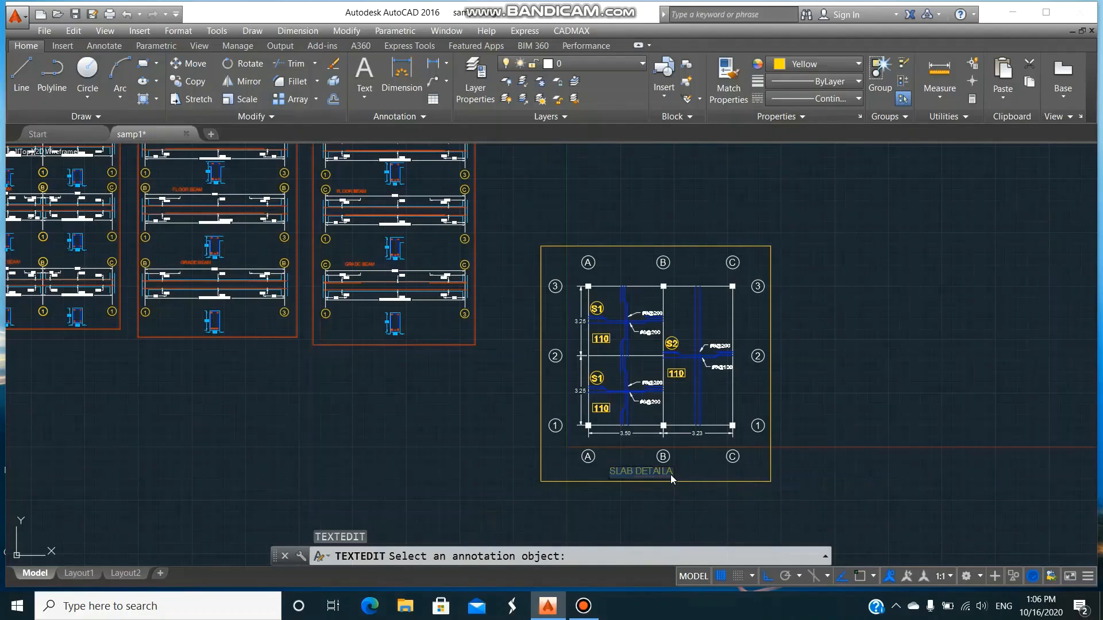
left_click(672, 473)
key("BackSpace")
type("S")
key("Escape")
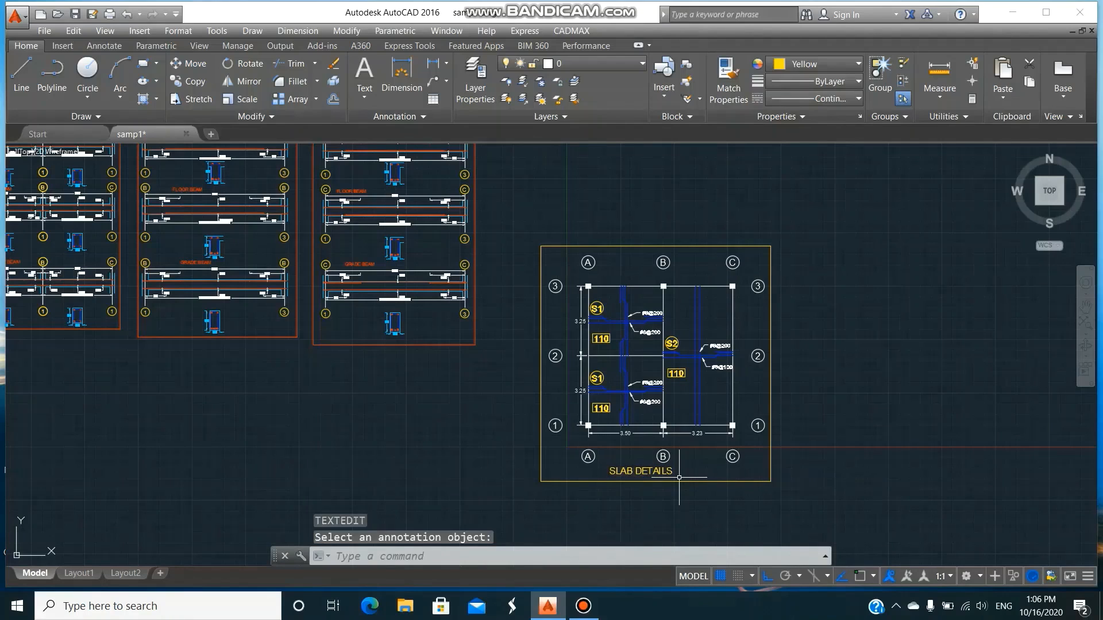
Copy the whole framed slab plan with its title horizontally about 12 m to the right of the original.
type("co")
key("Return")
left_click(523, 216)
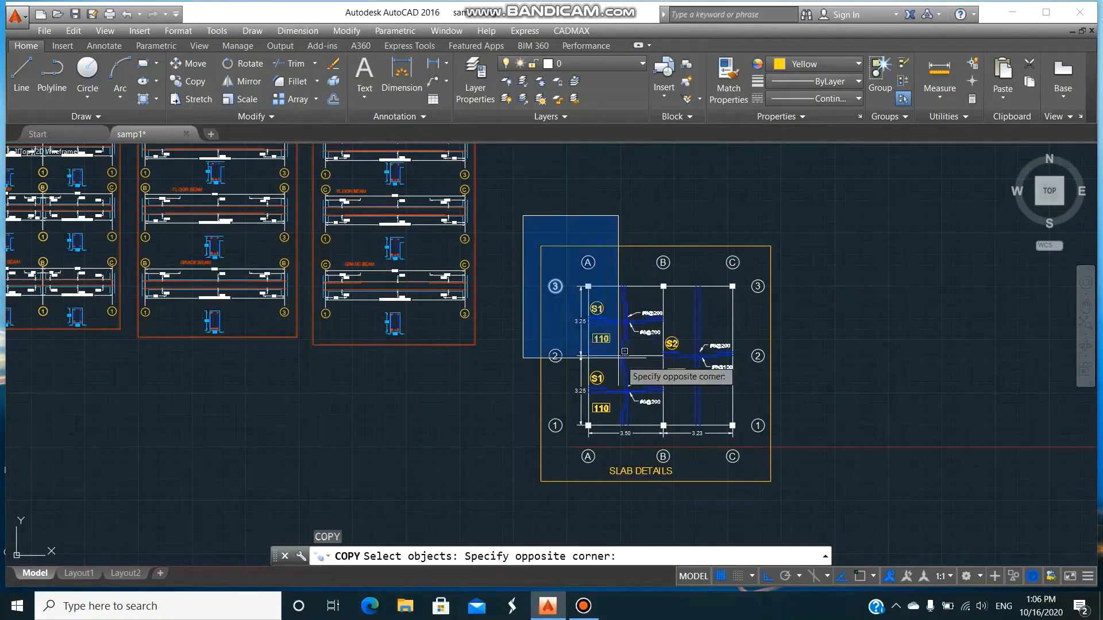
left_click(798, 494)
key("Return")
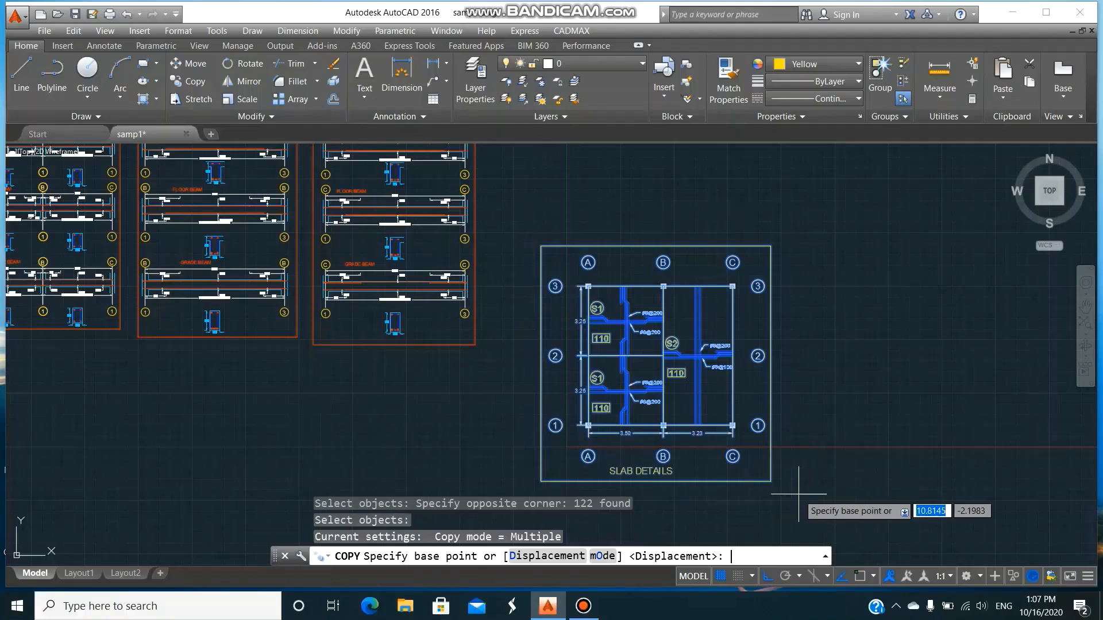
left_click(667, 505)
left_click(920, 506)
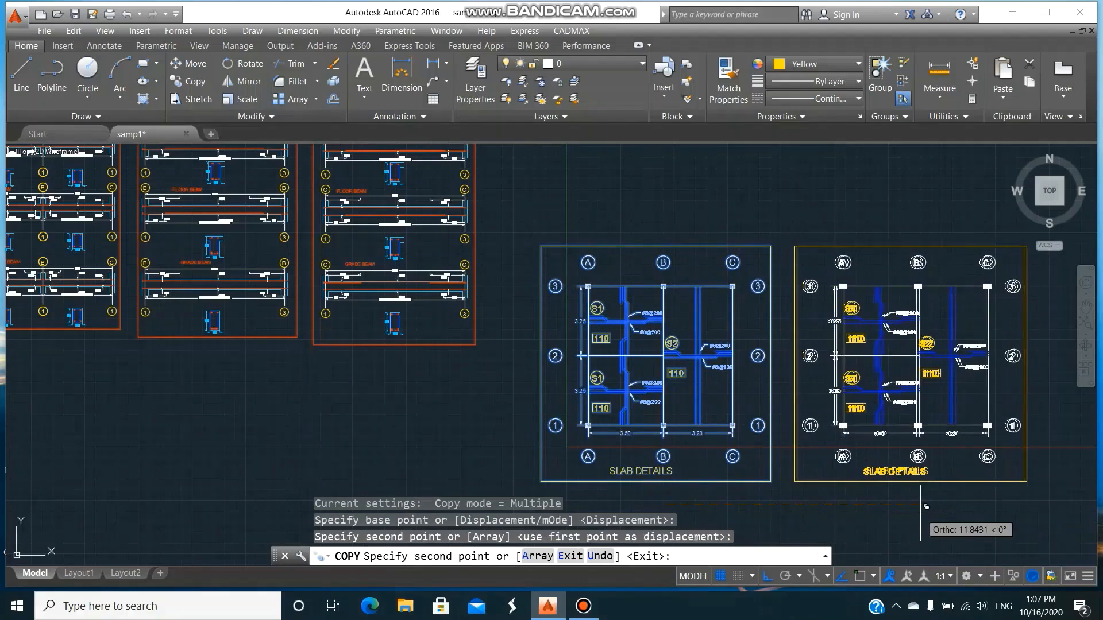
key("Return")
Turn off layer 0 to hide the frames, titles, dimensions and plan lines of both slab plans.
type("la")
key("Return")
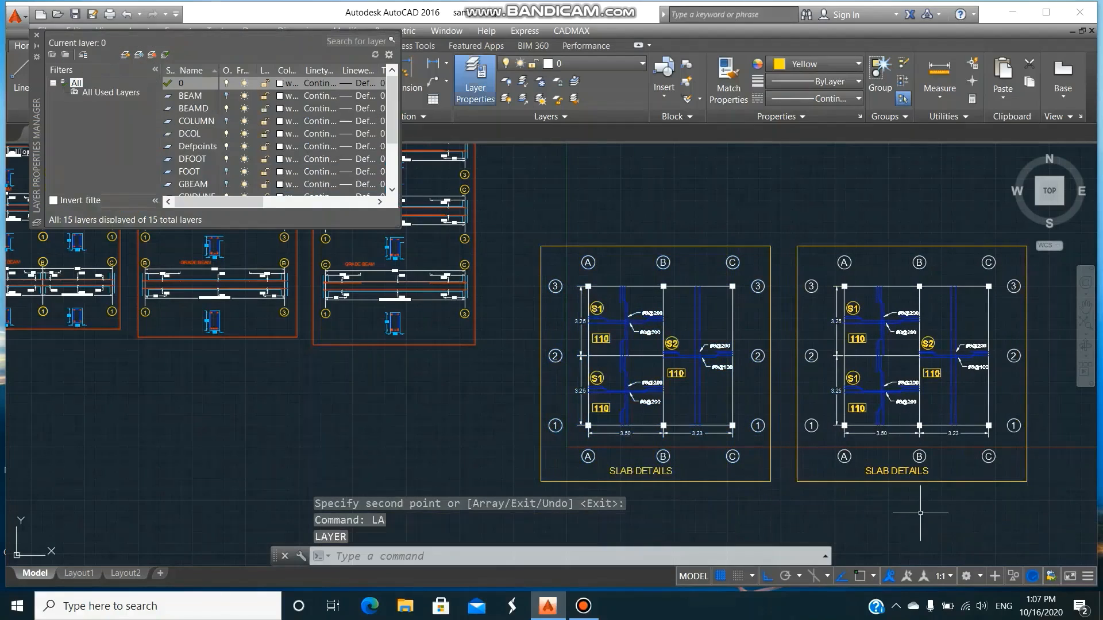
left_click(226, 83)
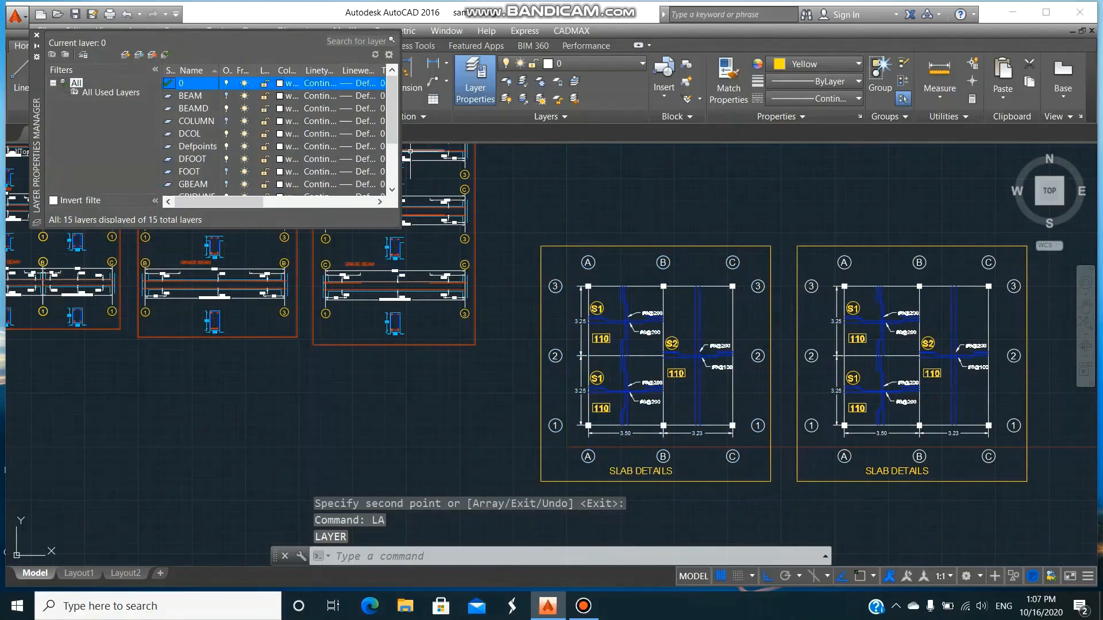
left_click(435, 275)
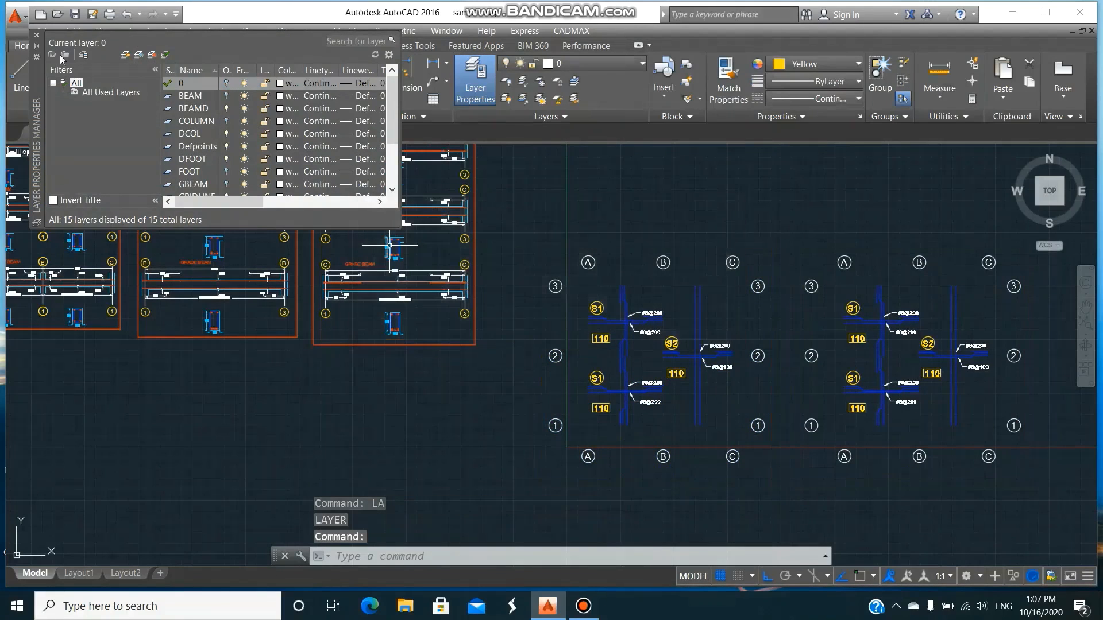
left_click(38, 35)
Erase all slab reinforcement, bar labels and slab marks inside the original plan, keeping its grid bubbles.
type("e")
key("Return")
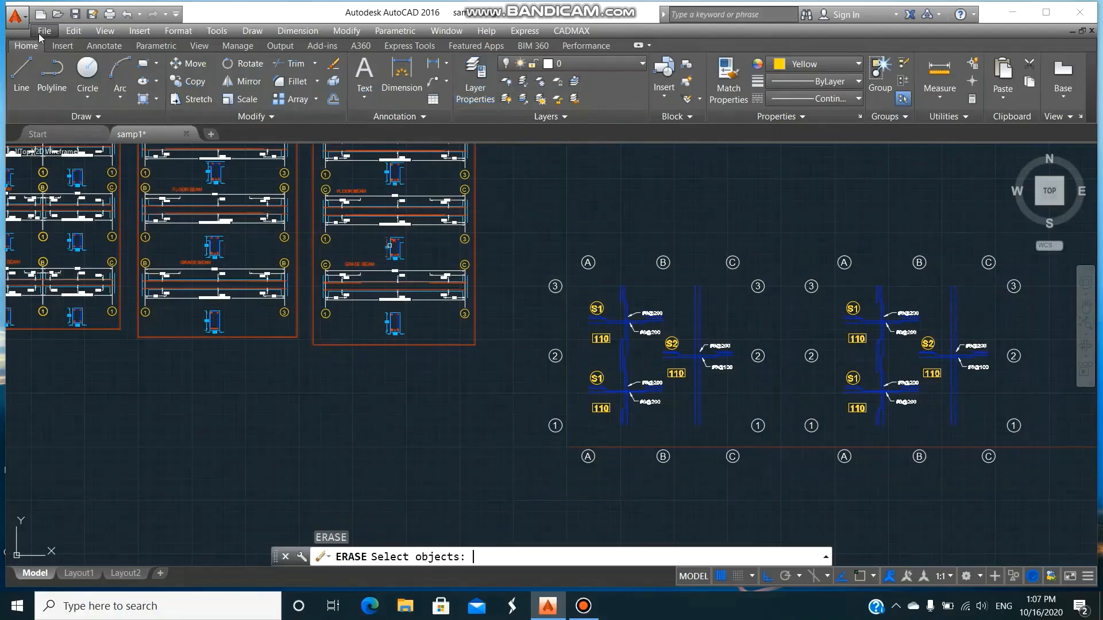
left_click(575, 276)
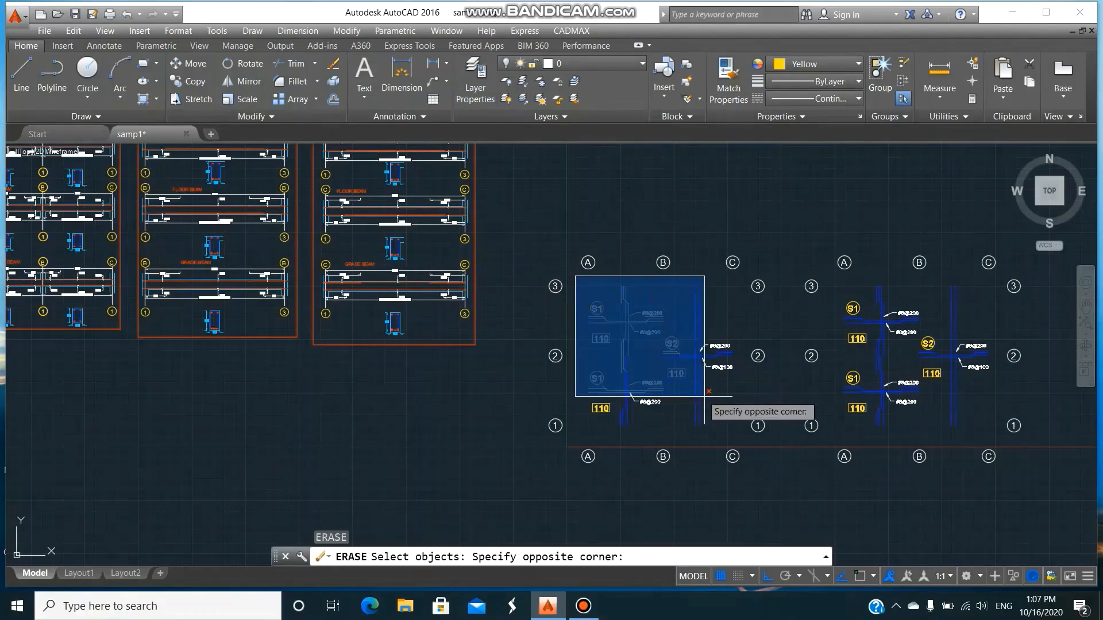
left_click(742, 428)
key("Return")
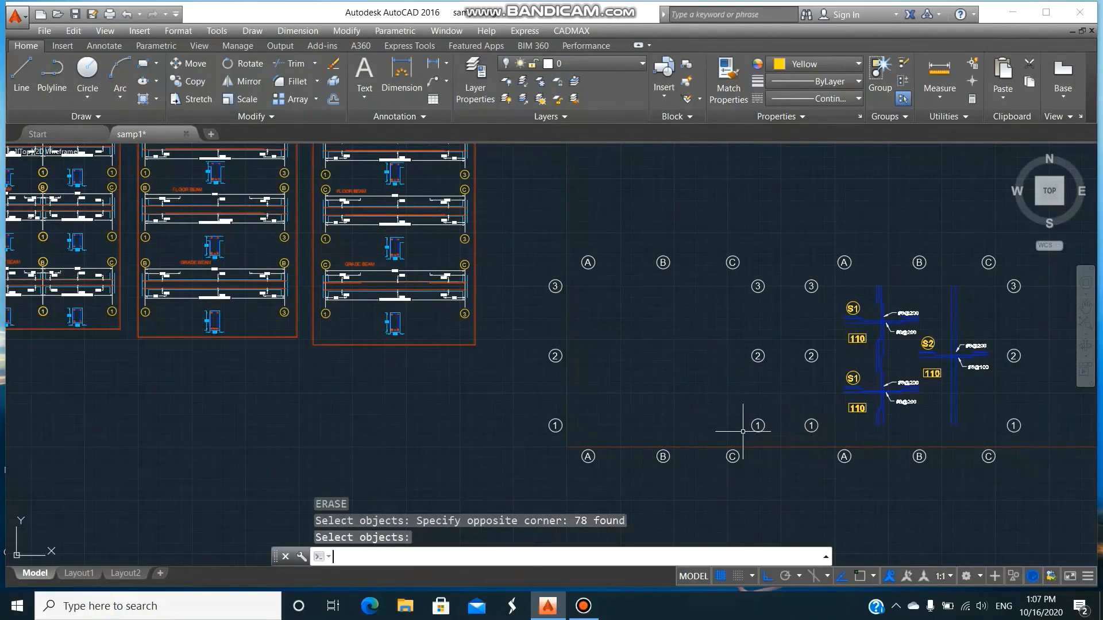
Turn on layers 0 and FOOT to show the plan lines and the footing outlines.
type("la")
key("Return")
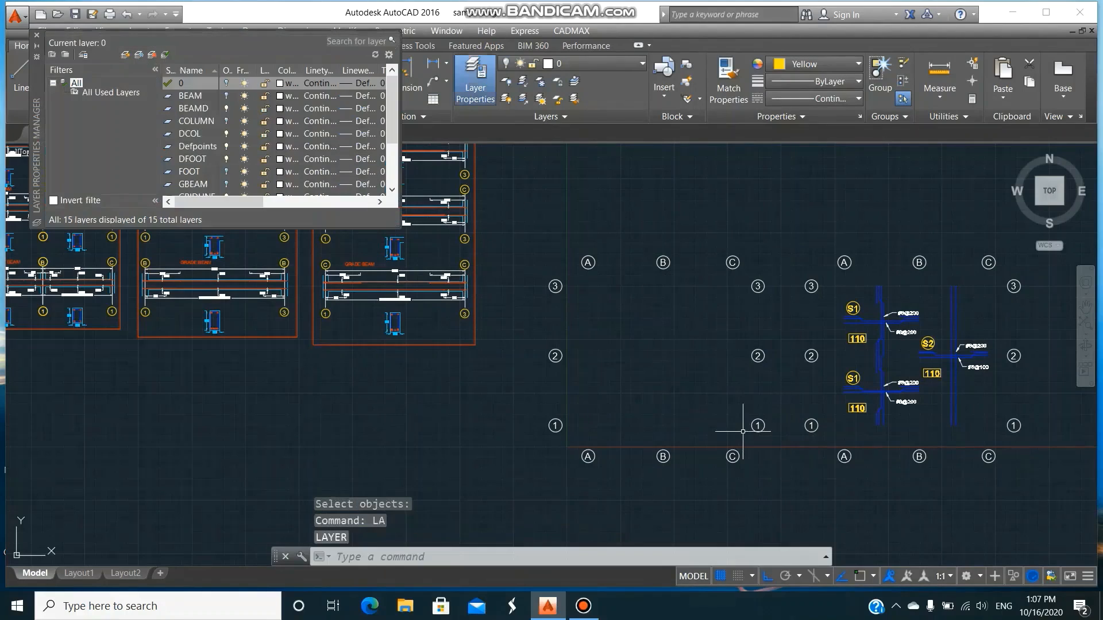
left_click(226, 85)
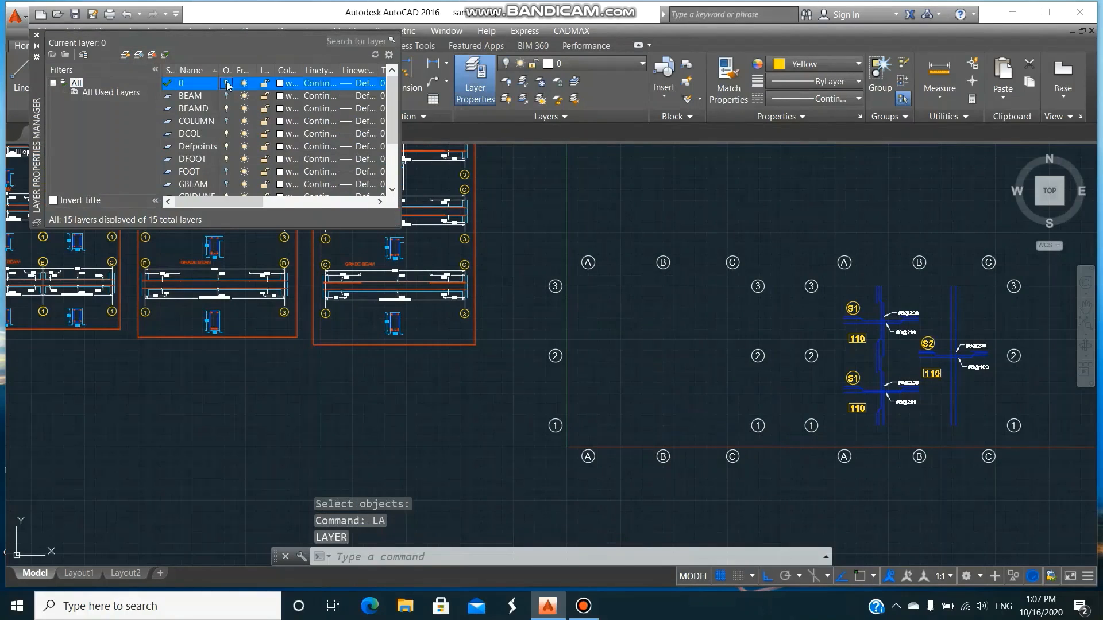
left_click(227, 172)
left_click(36, 35)
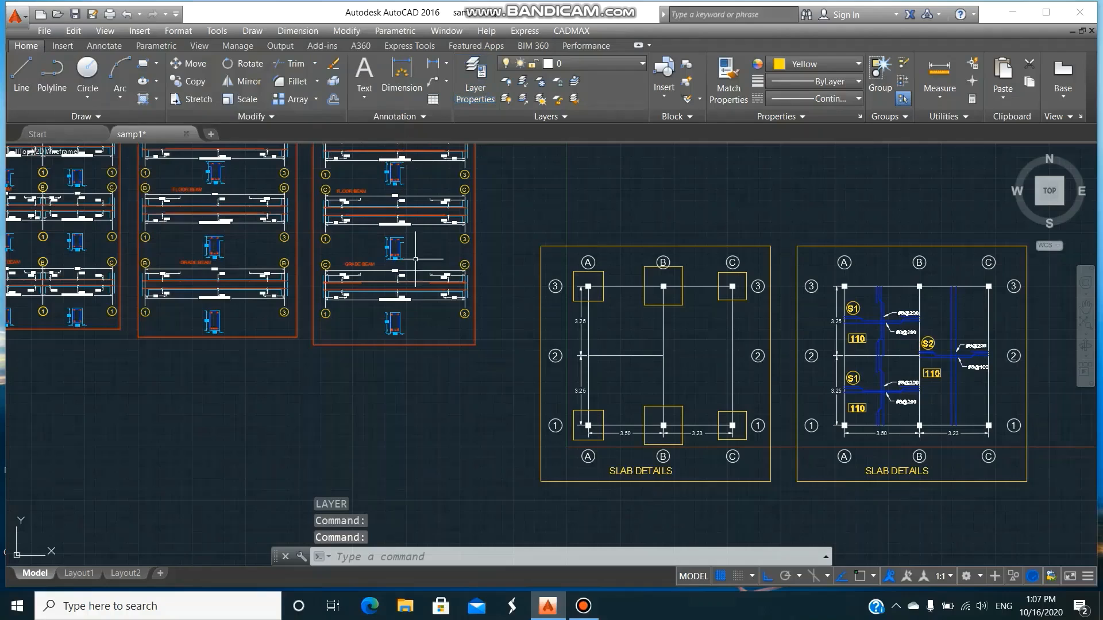
Change the title under the footing plan to FOOTING LOCATIONS.
type("DDE")
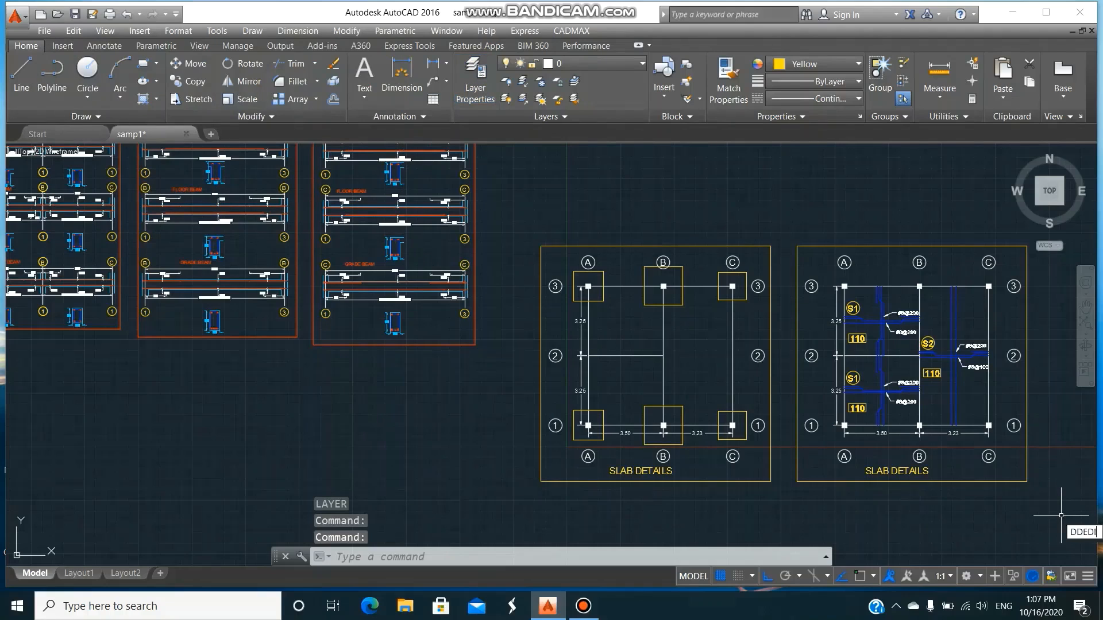
type("DI")
key("Return")
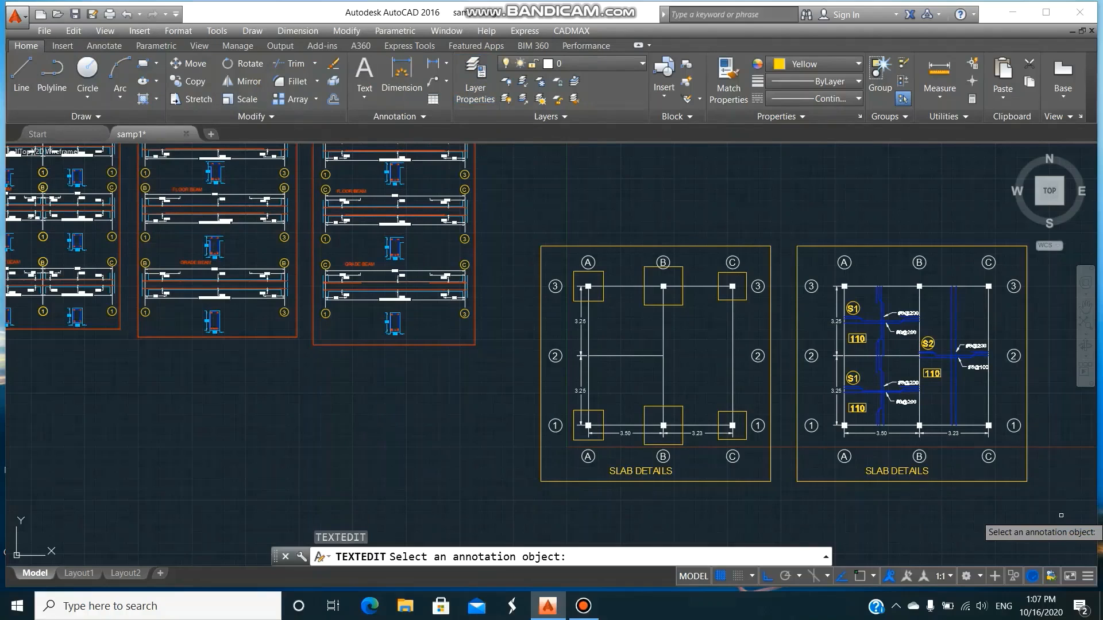
left_click(665, 473)
type("FOOTI")
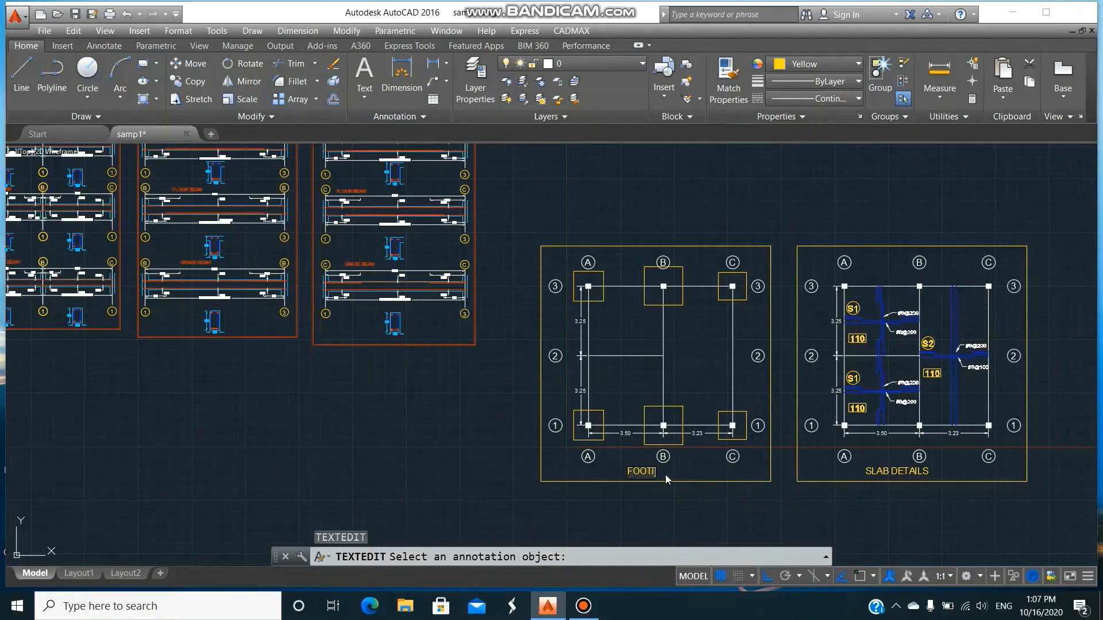
type("NG LOCA")
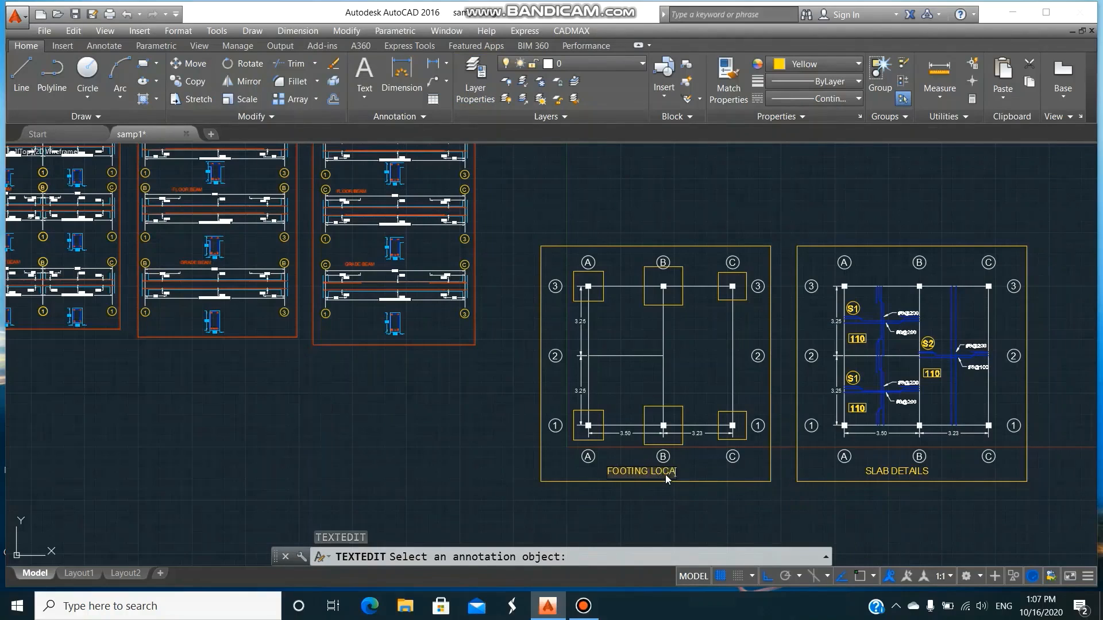
type("TIONS")
key("Return")
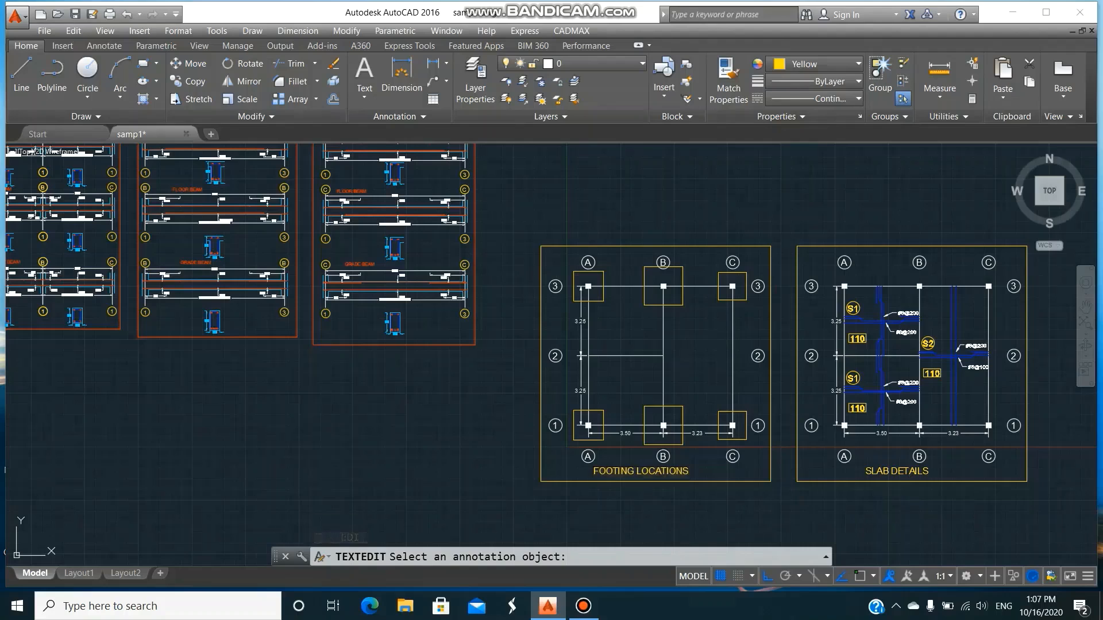
Zoom to show the whole drawing and save samp1.
type("z")
key("Return")
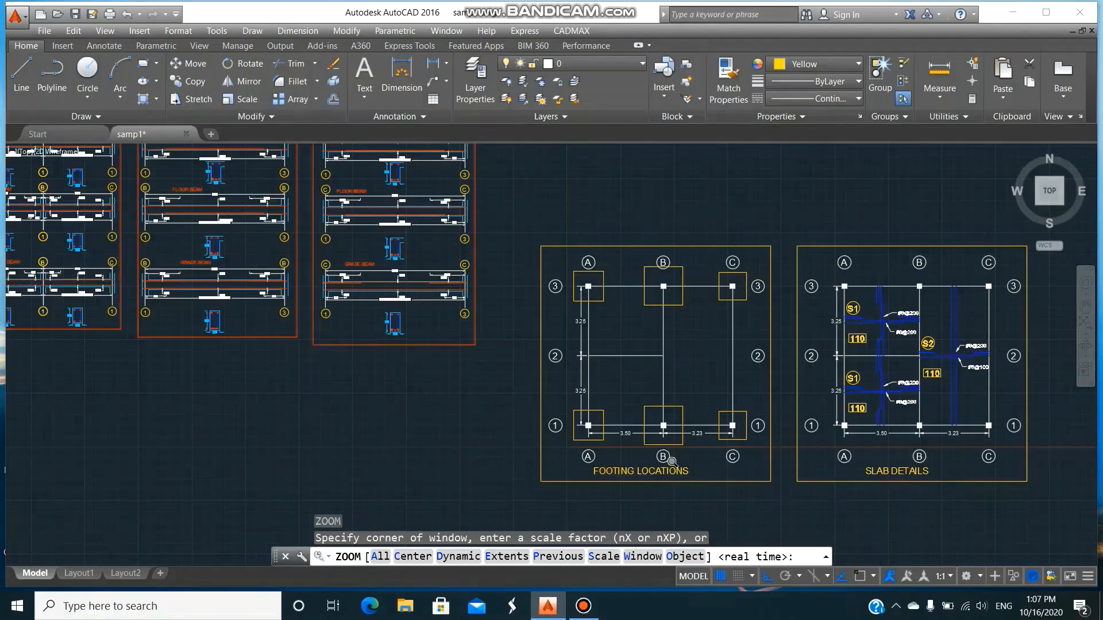
type("A")
key("Return")
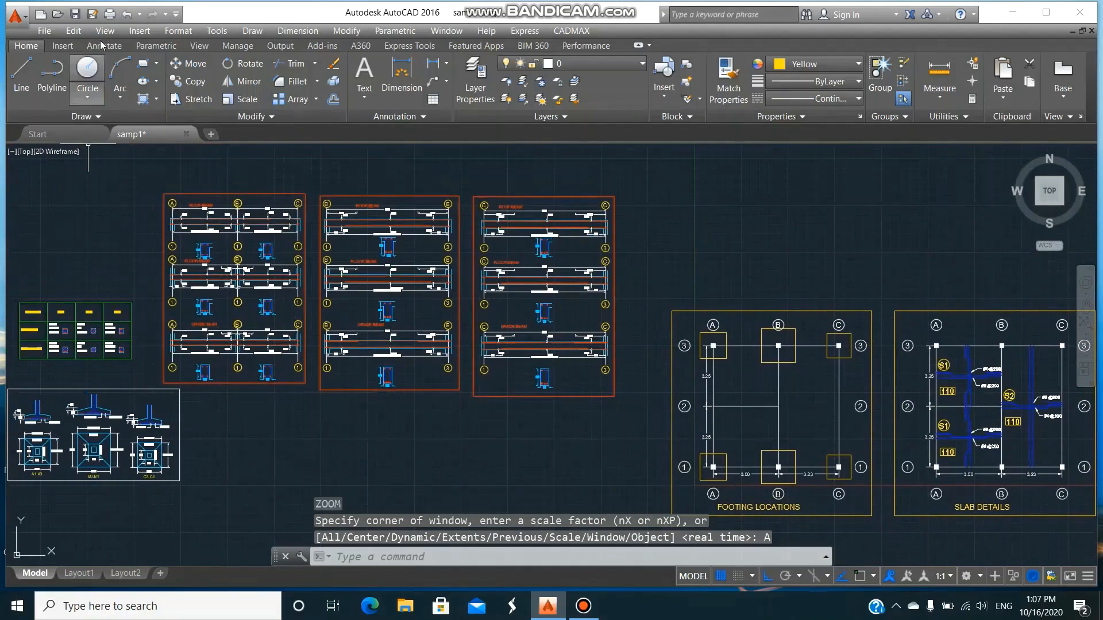
left_click(75, 14)
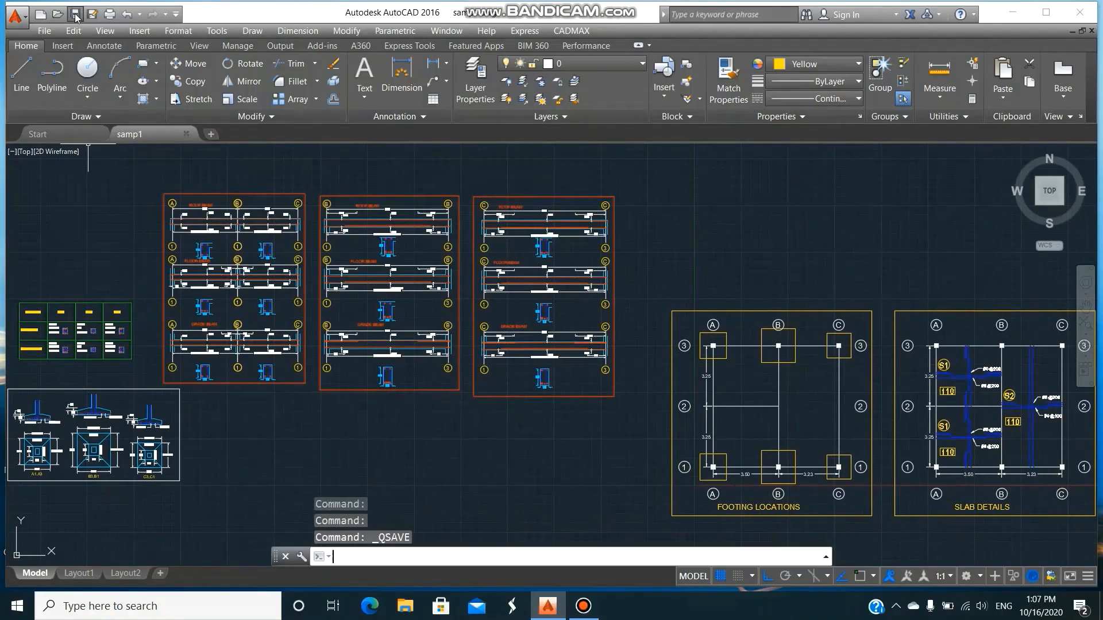